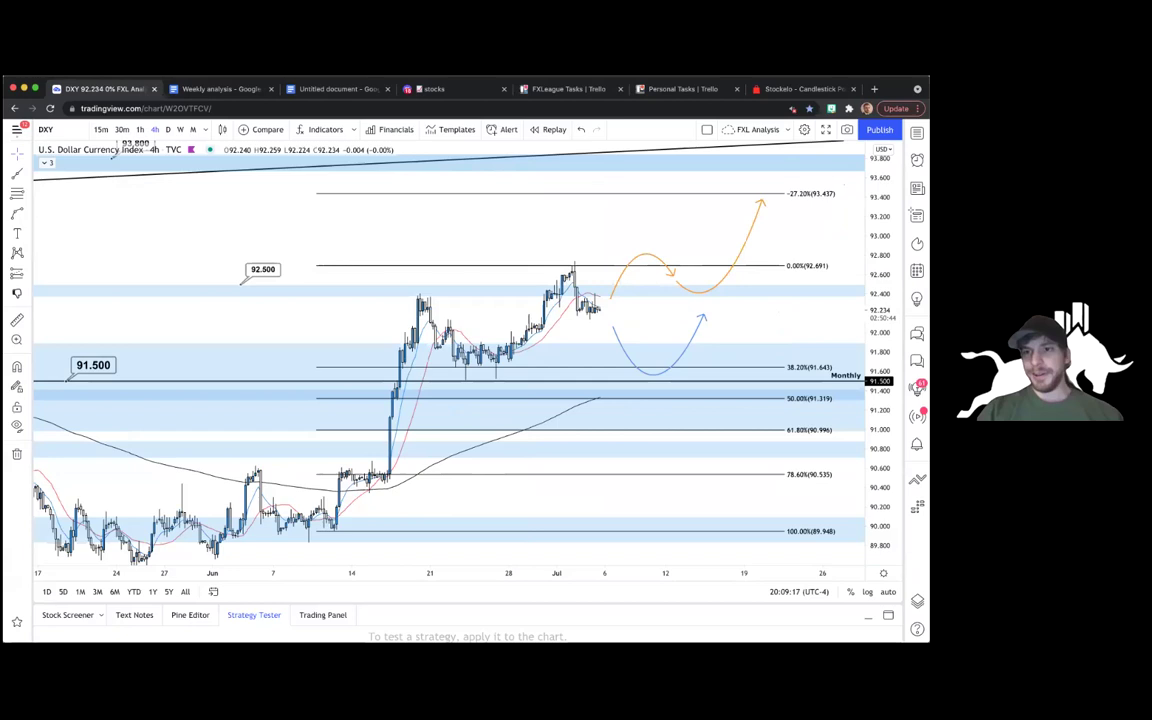
# - Examine the U.S. Dollar Currency Index 4-hour chart's recent price action against the Fibonacci levels, supply and demand zones and projected paths
pyautogui.moveTo(652, 206); pyautogui.dragTo(628, 229)
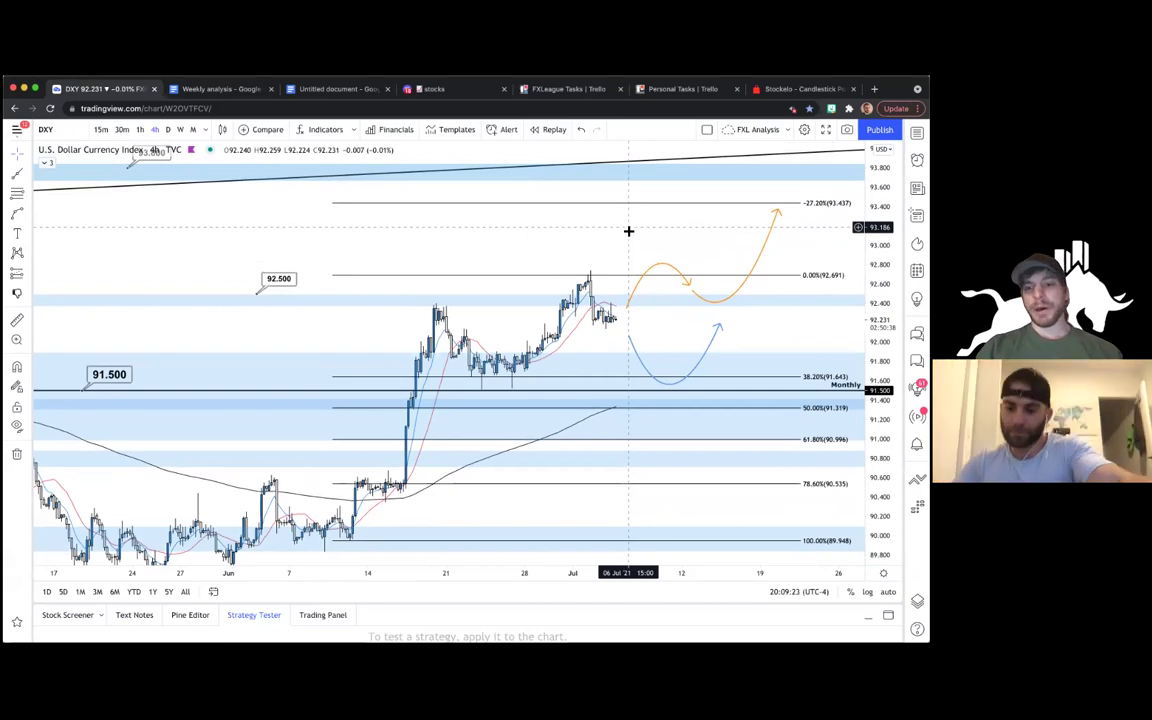
pyautogui.hscroll(-2, 627, 229)
pyautogui.hscroll(2, 622, 231)
pyautogui.hscroll(-2, 620, 230)
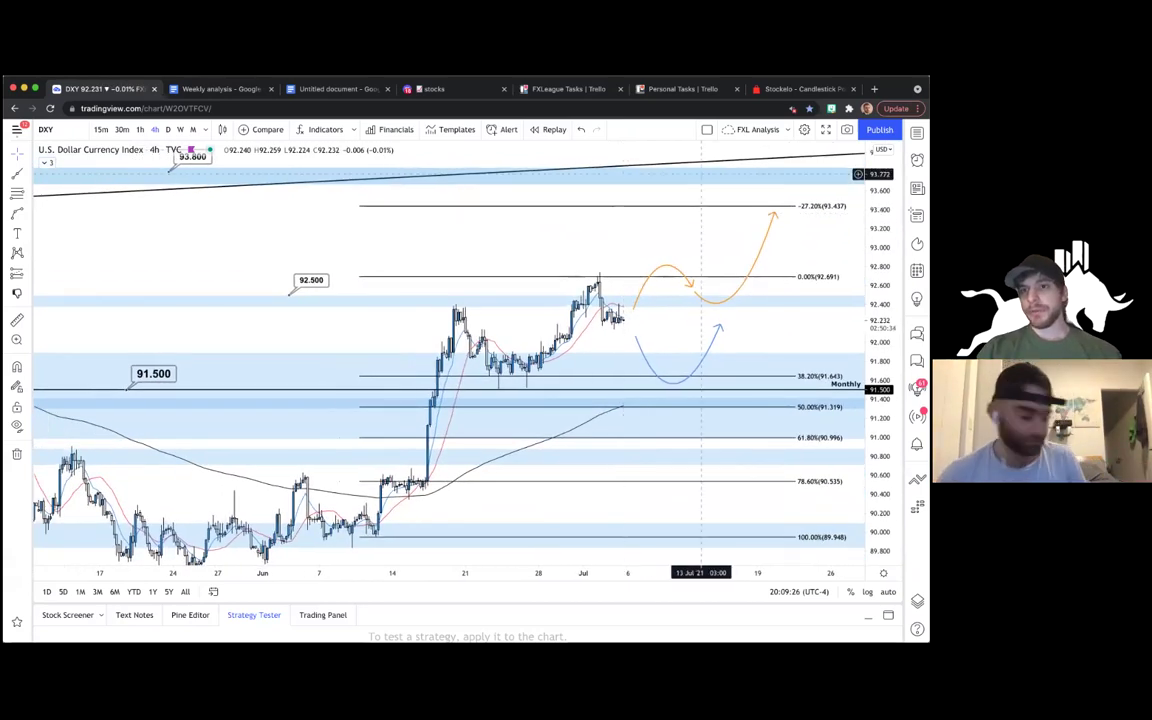
pyautogui.hscroll(-2, 586, 242)
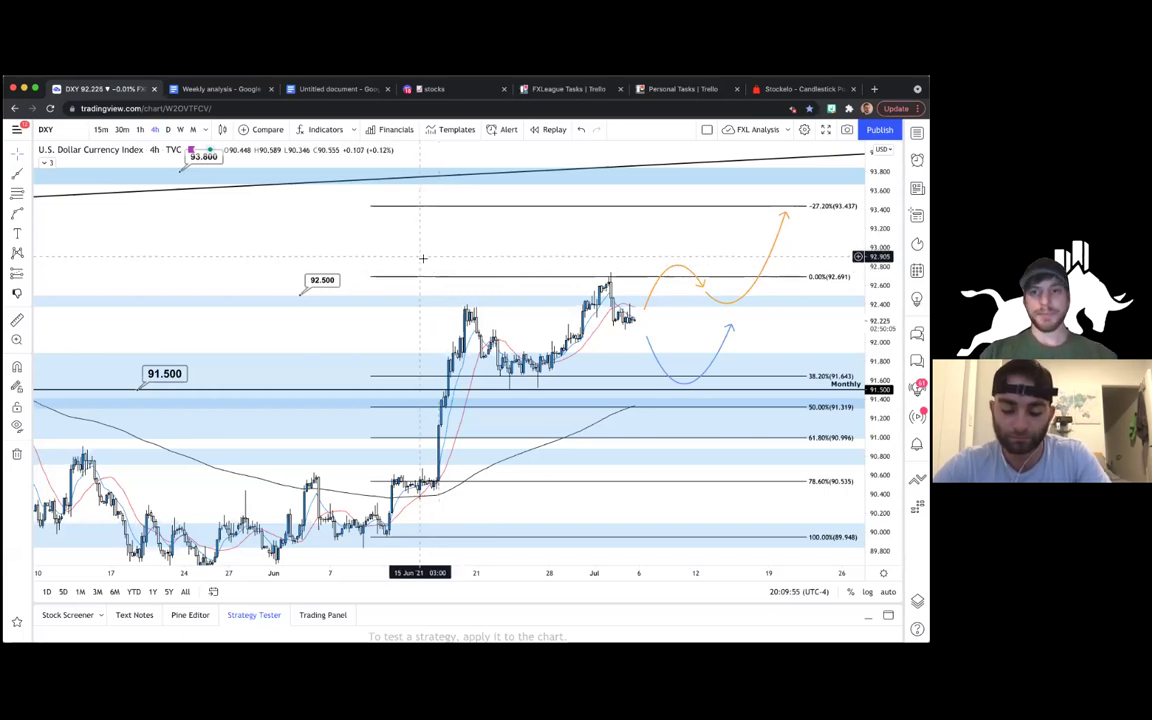
pyautogui.hscroll(-2, 440, 260)
pyautogui.hscroll(5, 412, 249)
pyautogui.hscroll(3, 412, 249)
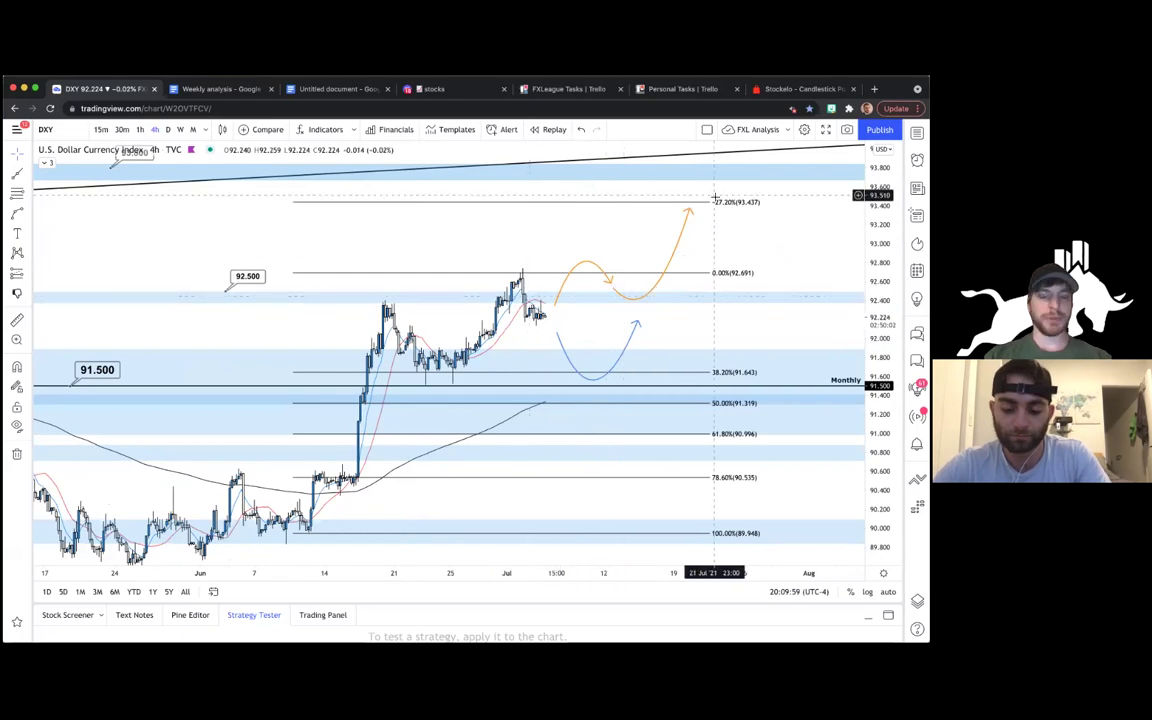
# - Switch the dollar index chart to the daily timeframe and examine recent price action around the trendline, the marked zones and the Fibonacci levels
pyautogui.click(168, 129)
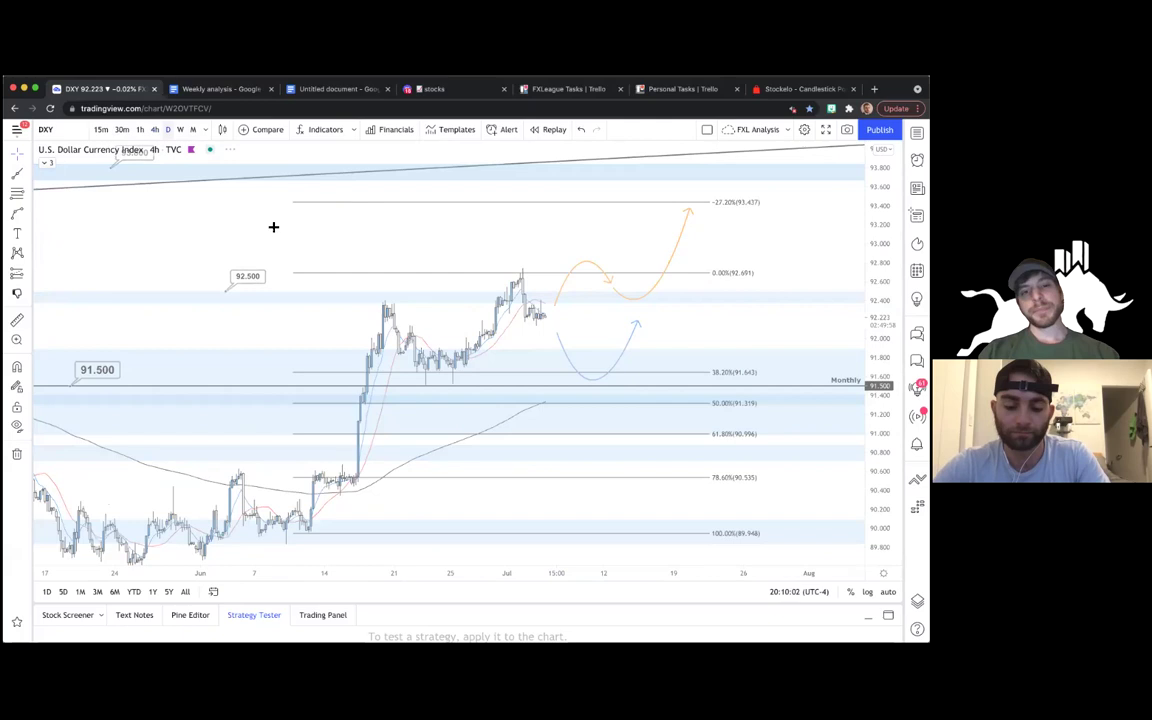
pyautogui.rightClick(248, 229)
pyautogui.click(255, 220)
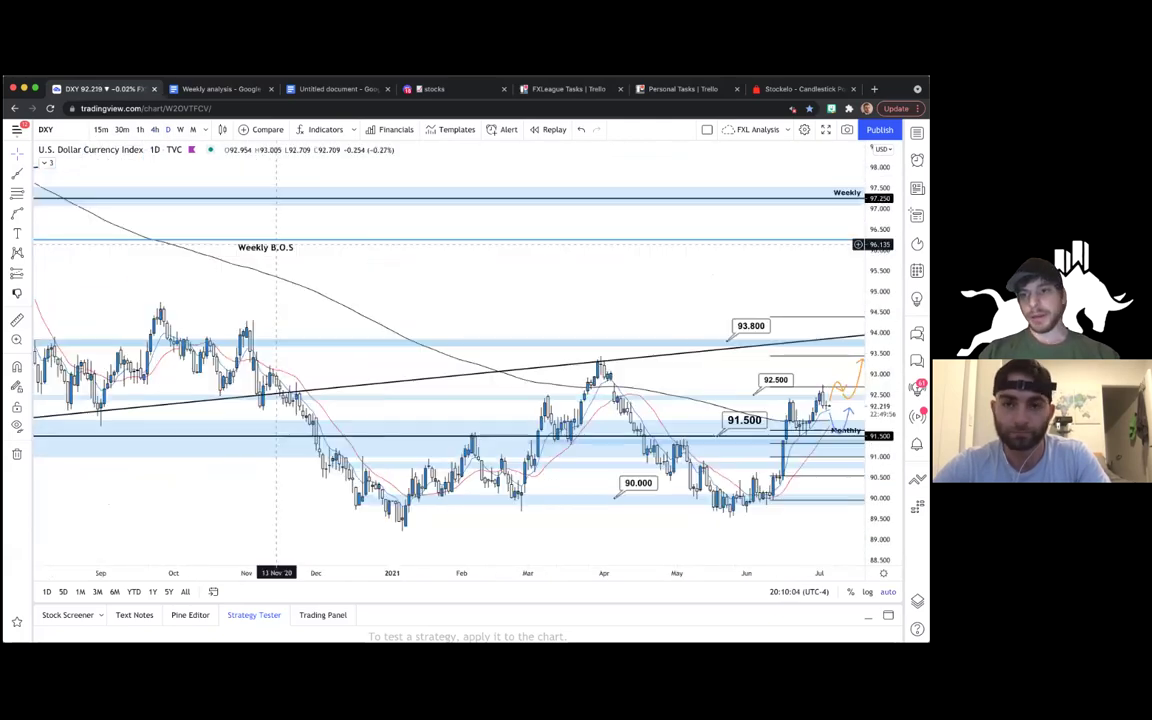
pyautogui.moveTo(595, 281); pyautogui.dragTo(424, 219)
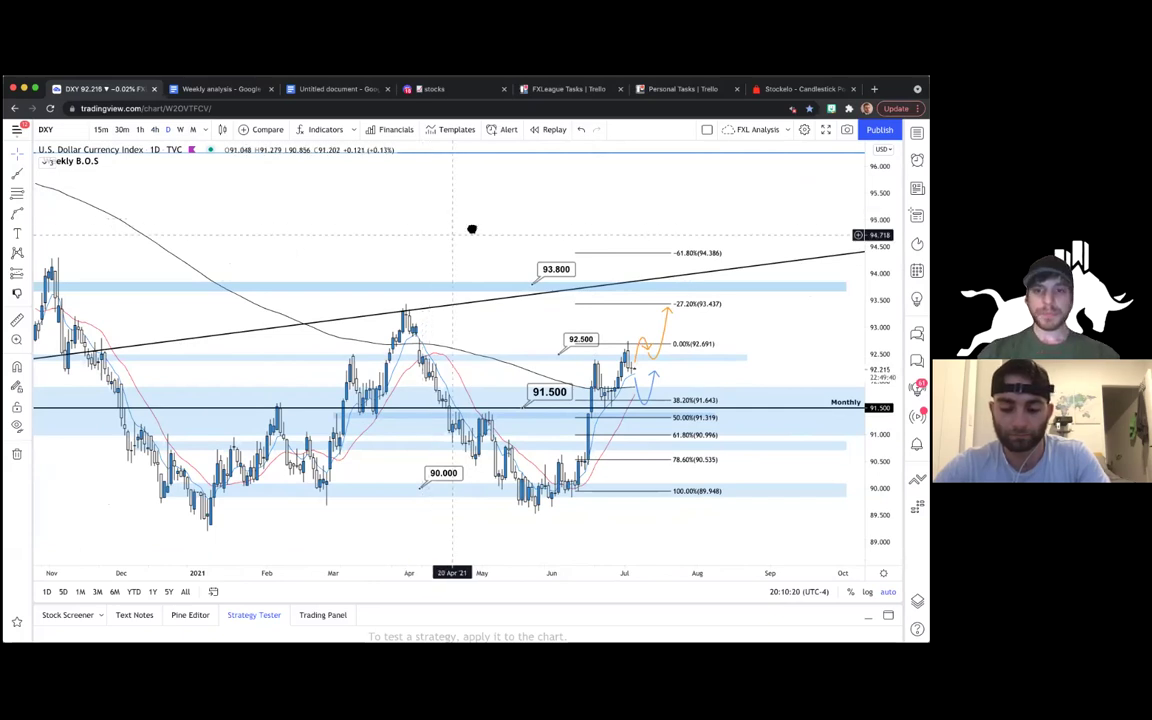
pyautogui.hscroll(3, 430, 228)
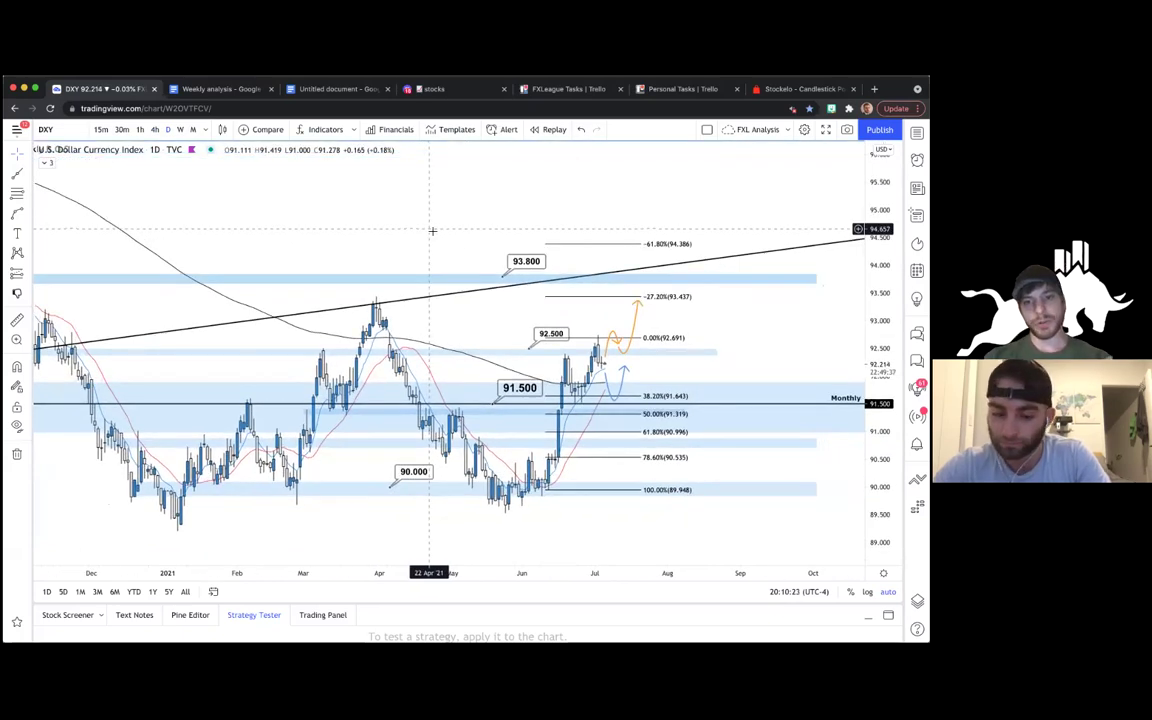
pyautogui.scroll(2, 432, 231)
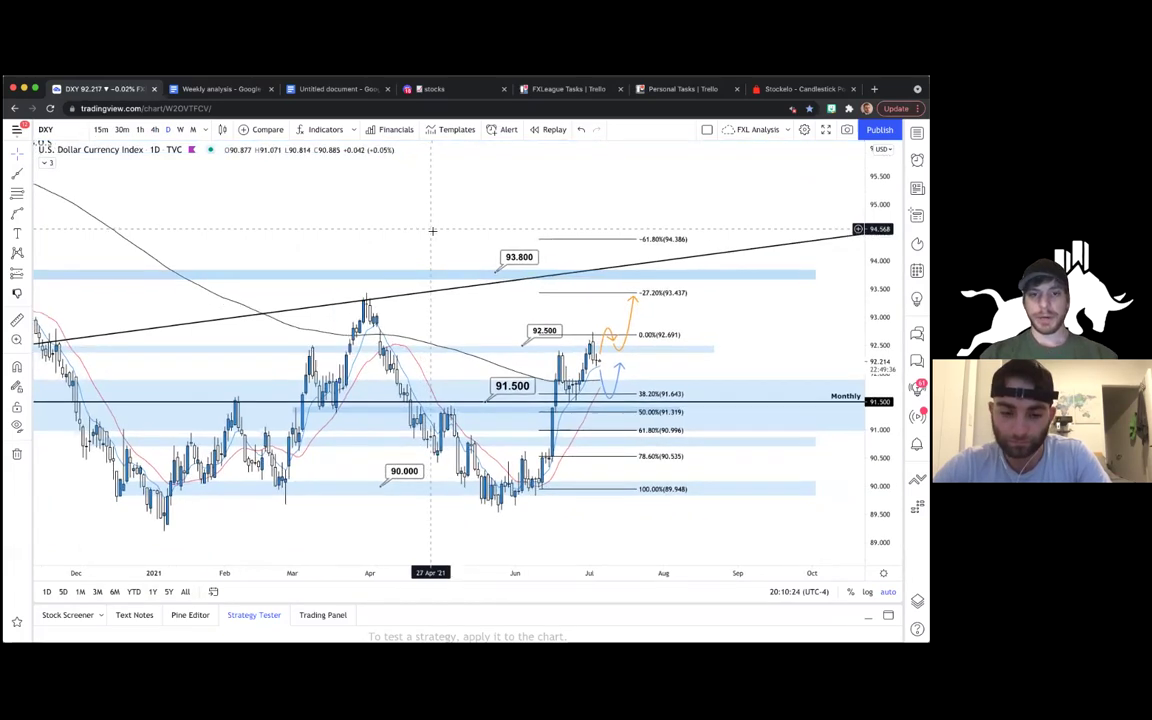
pyautogui.scroll(-2, 535, 338)
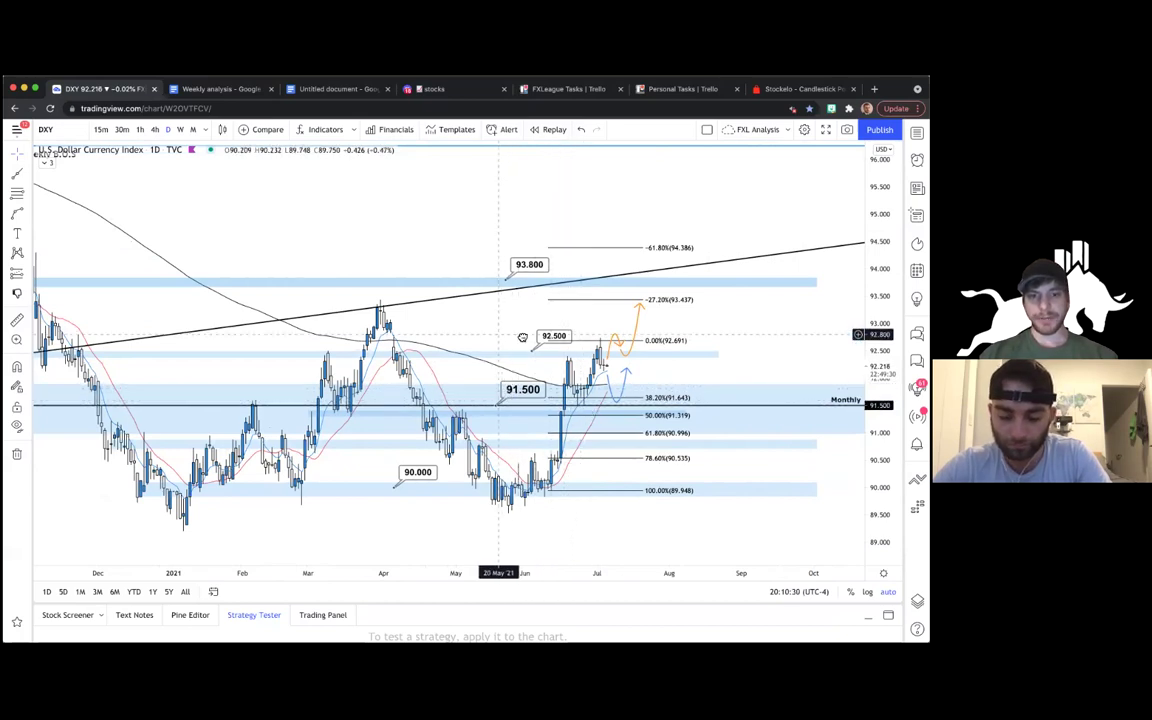
pyautogui.hscroll(-1, 515, 385)
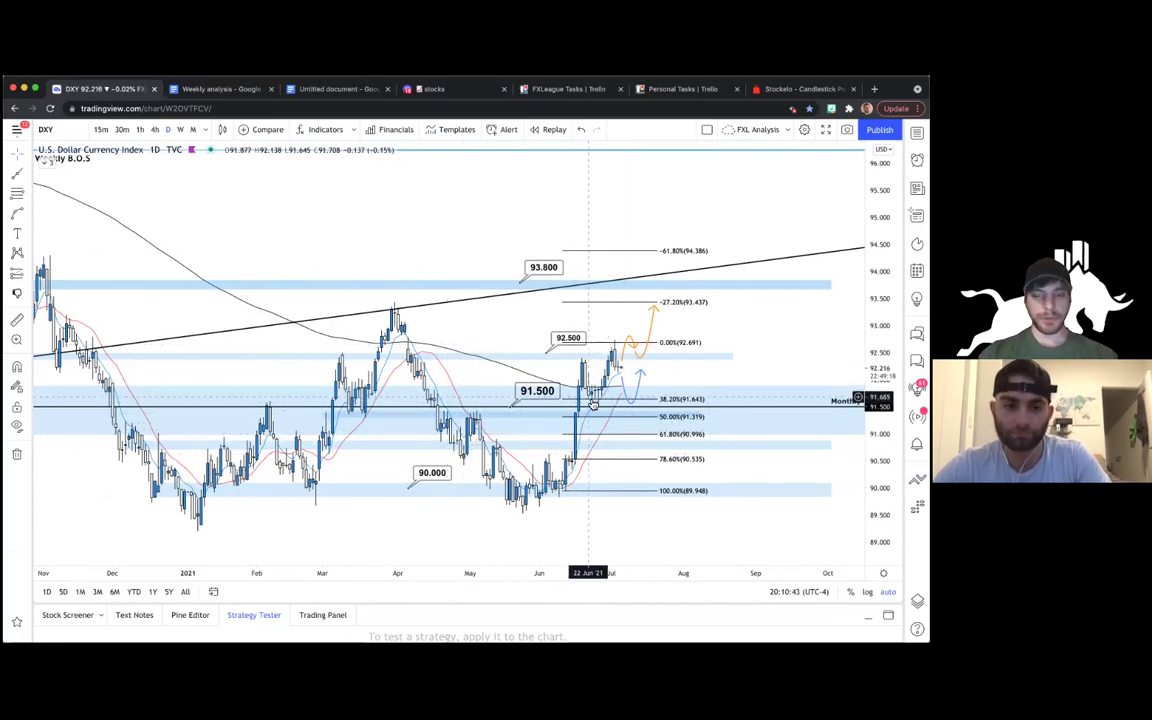
pyautogui.moveTo(731, 372); pyautogui.dragTo(719, 374)
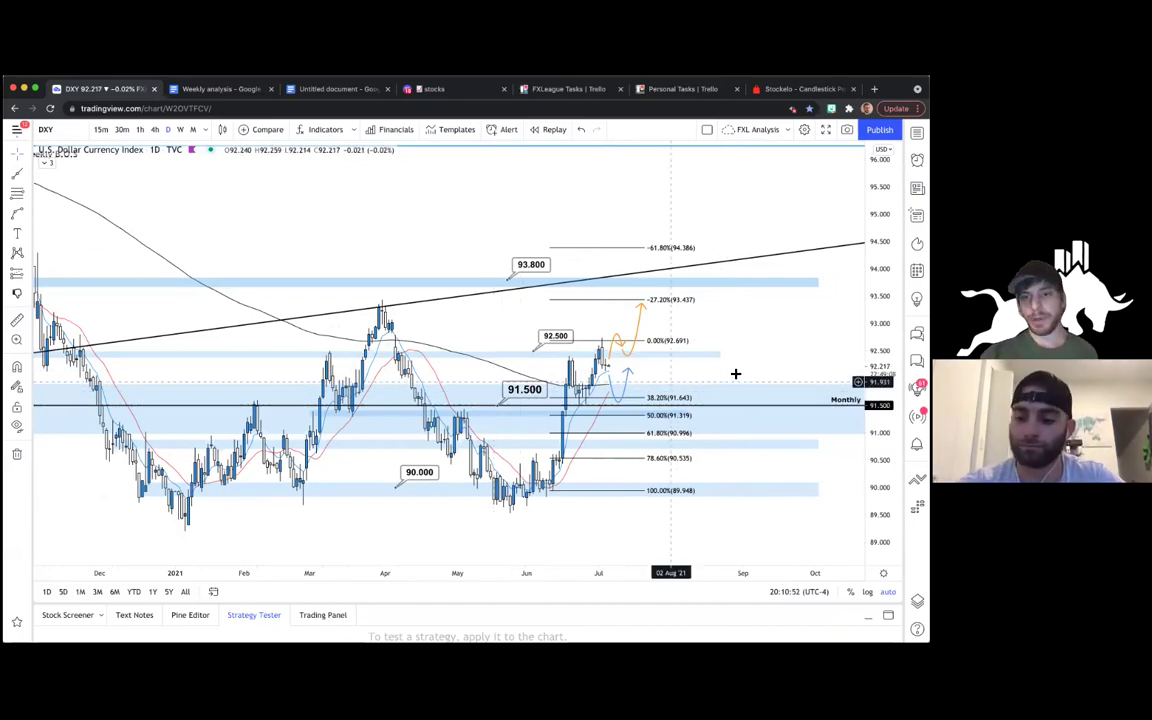
pyautogui.moveTo(748, 380); pyautogui.dragTo(735, 384)
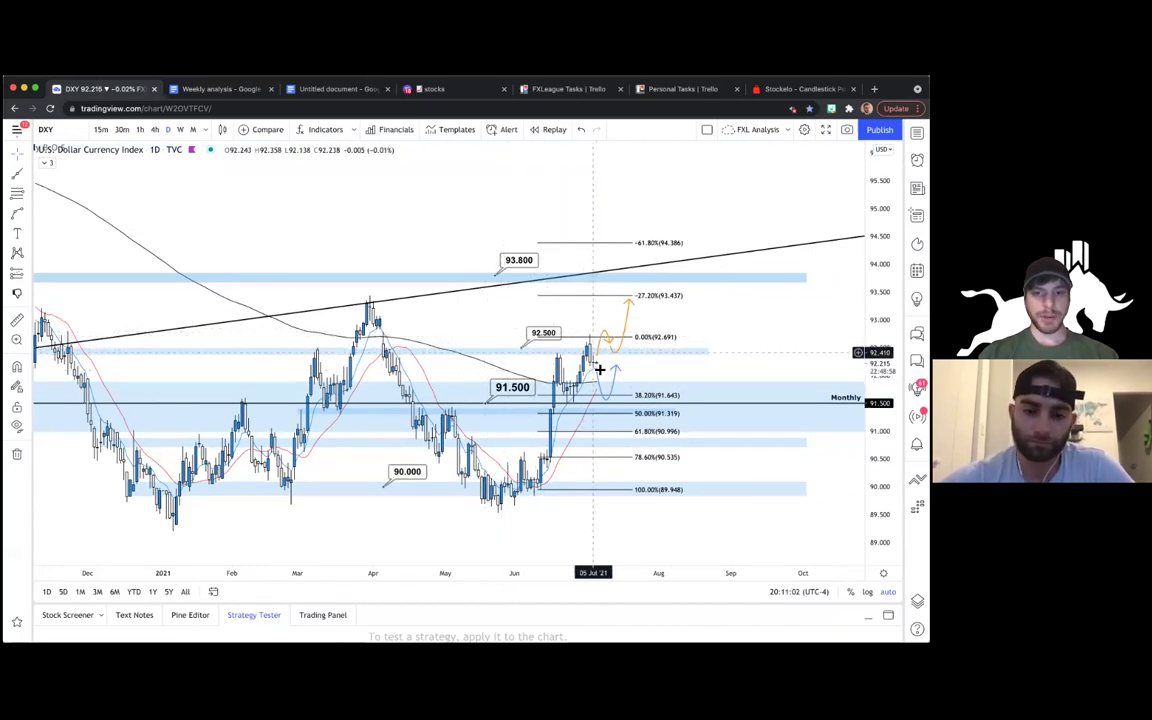
pyautogui.moveTo(714, 323); pyautogui.dragTo(719, 323)
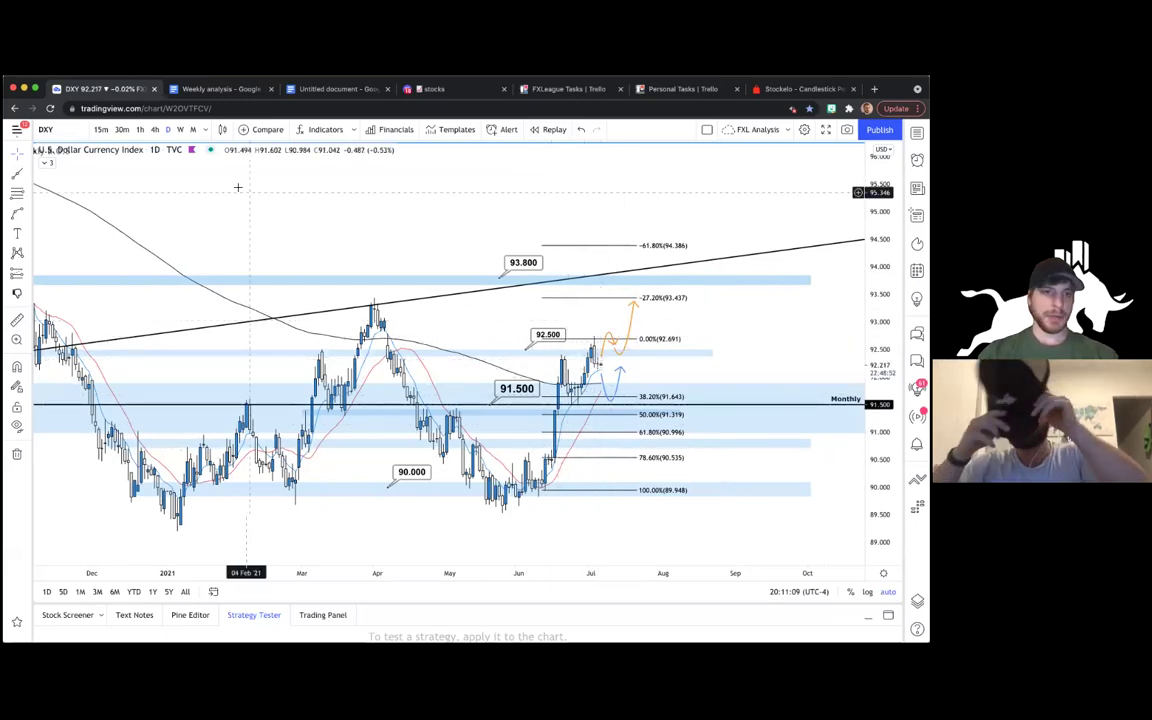
# - Return the dollar index chart to the 4-hour timeframe and examine the latest candles alongside the orange and blue projected paths
pyautogui.click(152, 130)
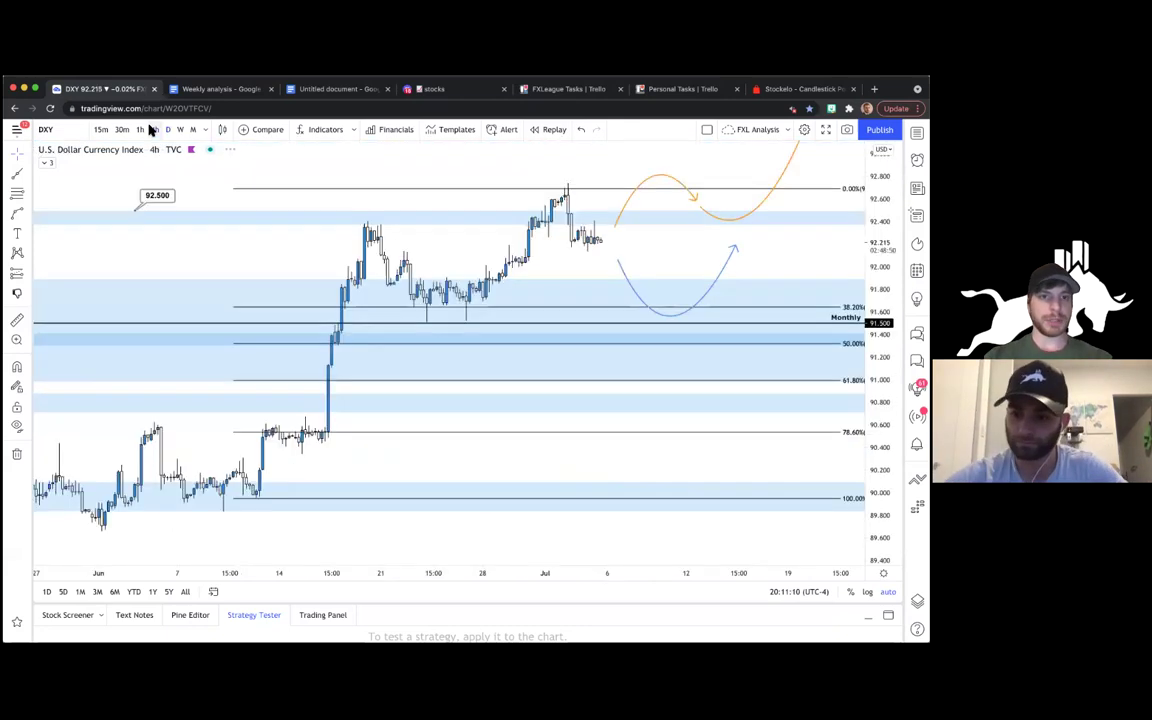
pyautogui.moveTo(449, 167); pyautogui.dragTo(332, 176)
pyautogui.moveTo(880, 261); pyautogui.dragTo(880, 222)
pyautogui.moveTo(638, 234); pyautogui.dragTo(678, 387)
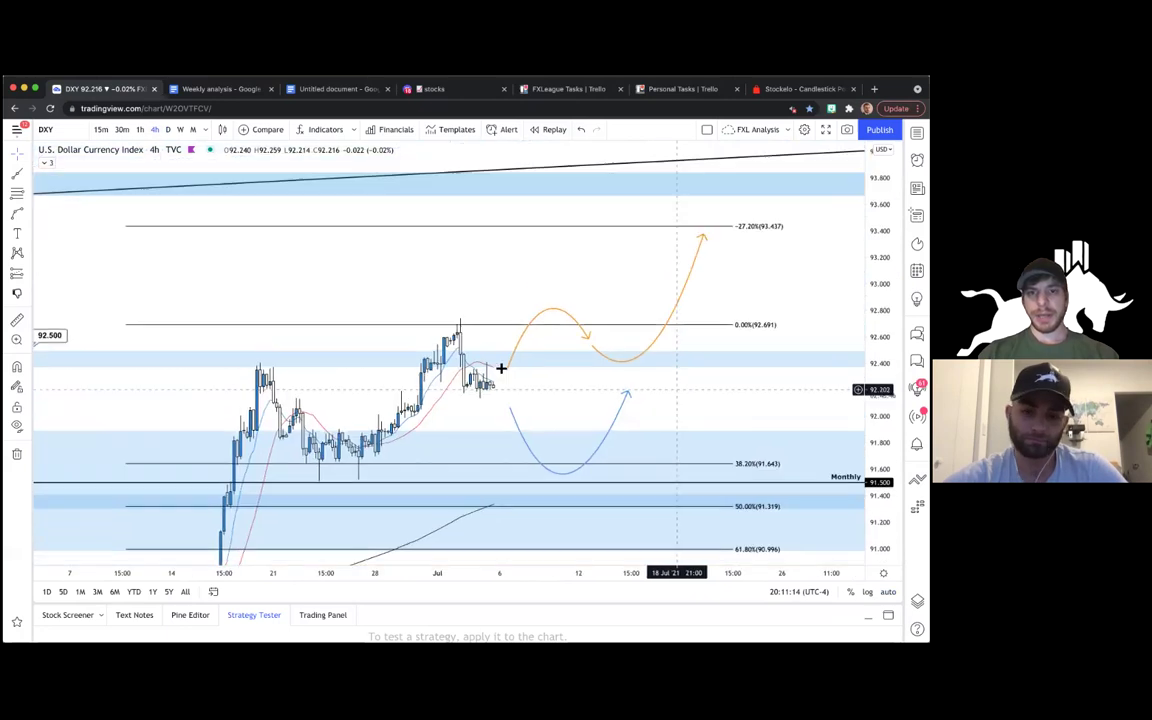
pyautogui.moveTo(549, 258); pyautogui.dragTo(557, 228)
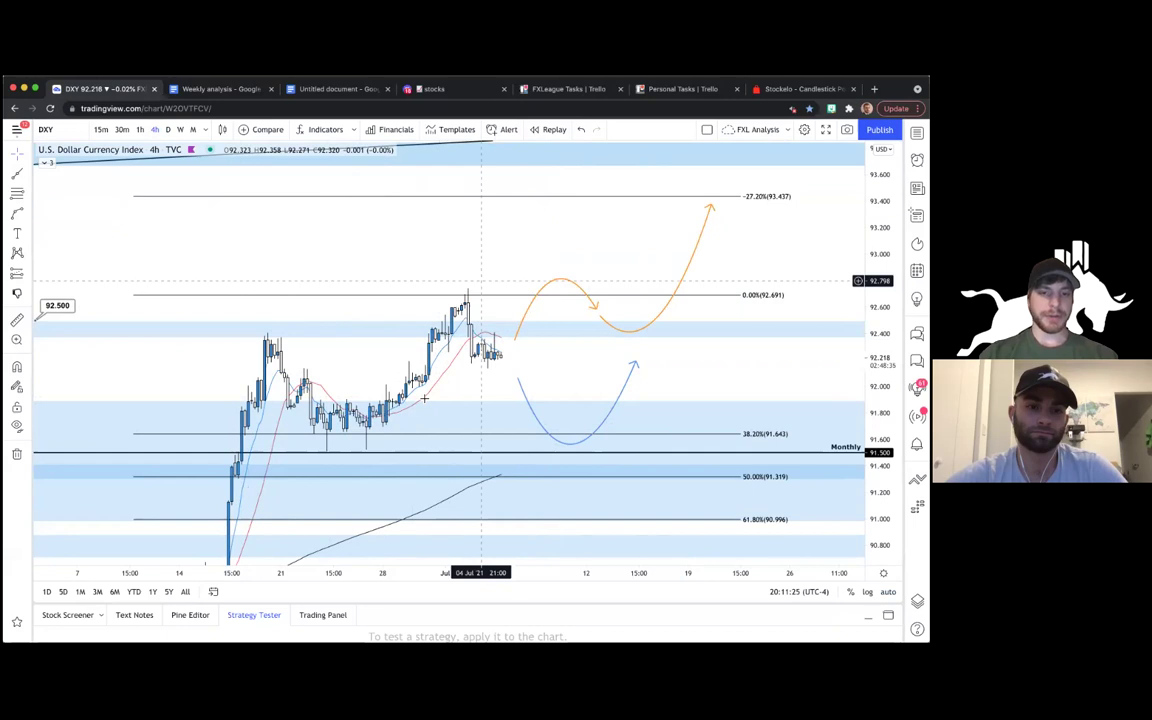
pyautogui.scroll(-2, 386, 386)
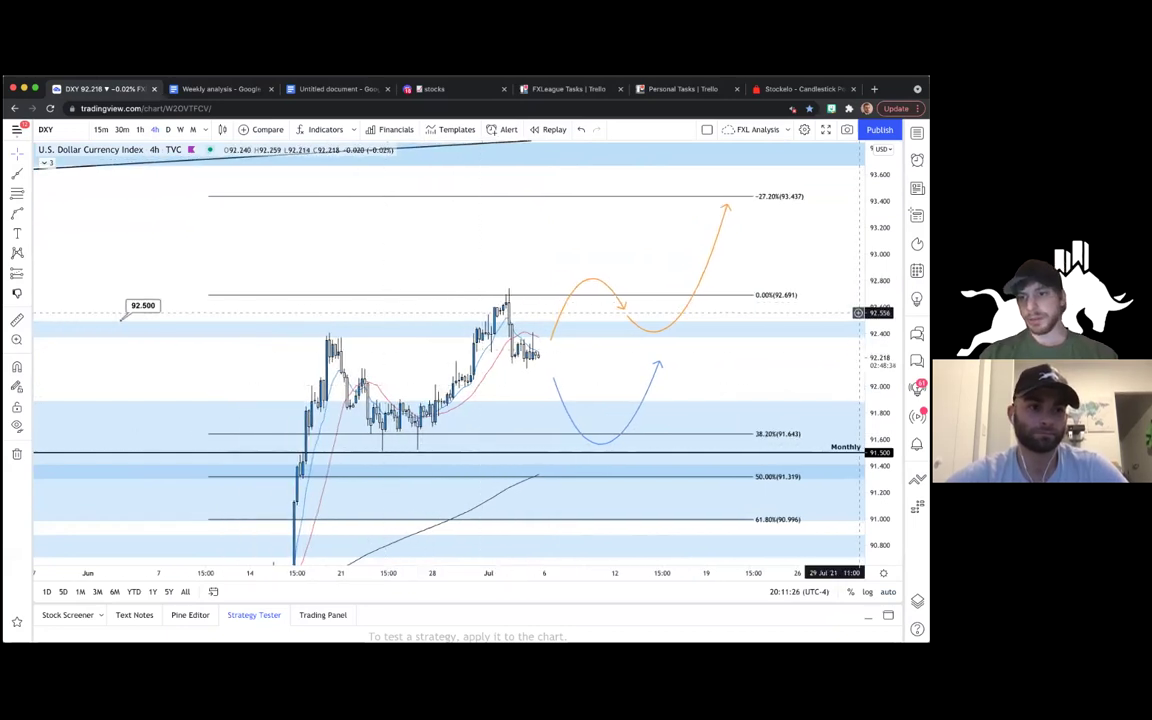
pyautogui.scroll(-4, 836, 313)
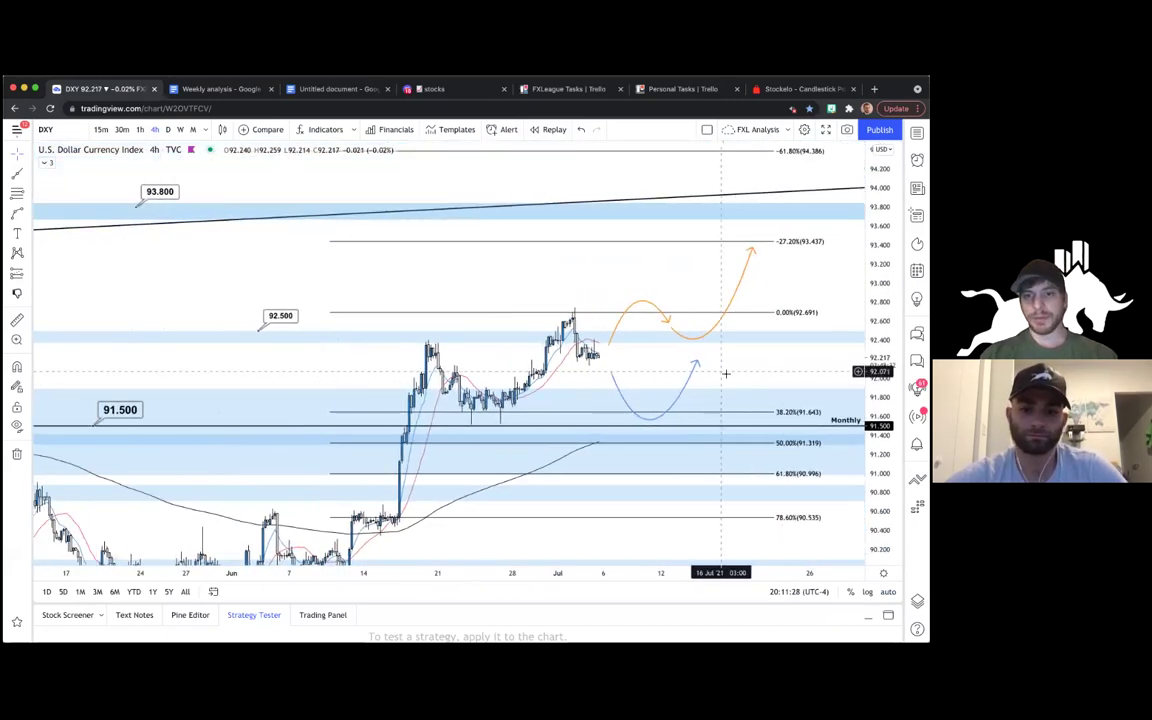
pyautogui.scroll(-3, 700, 320)
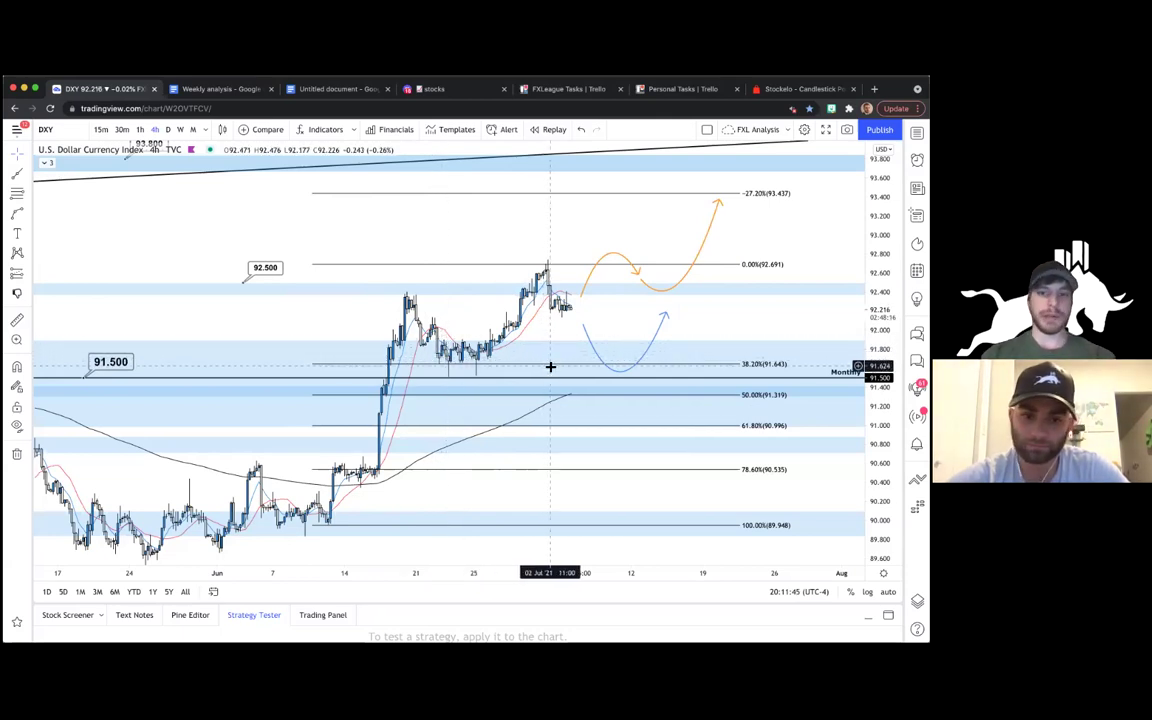
pyautogui.moveTo(710, 329); pyautogui.dragTo(684, 332)
pyautogui.moveTo(880, 354); pyautogui.dragTo(880, 312)
pyautogui.moveTo(766, 318); pyautogui.dragTo(764, 326)
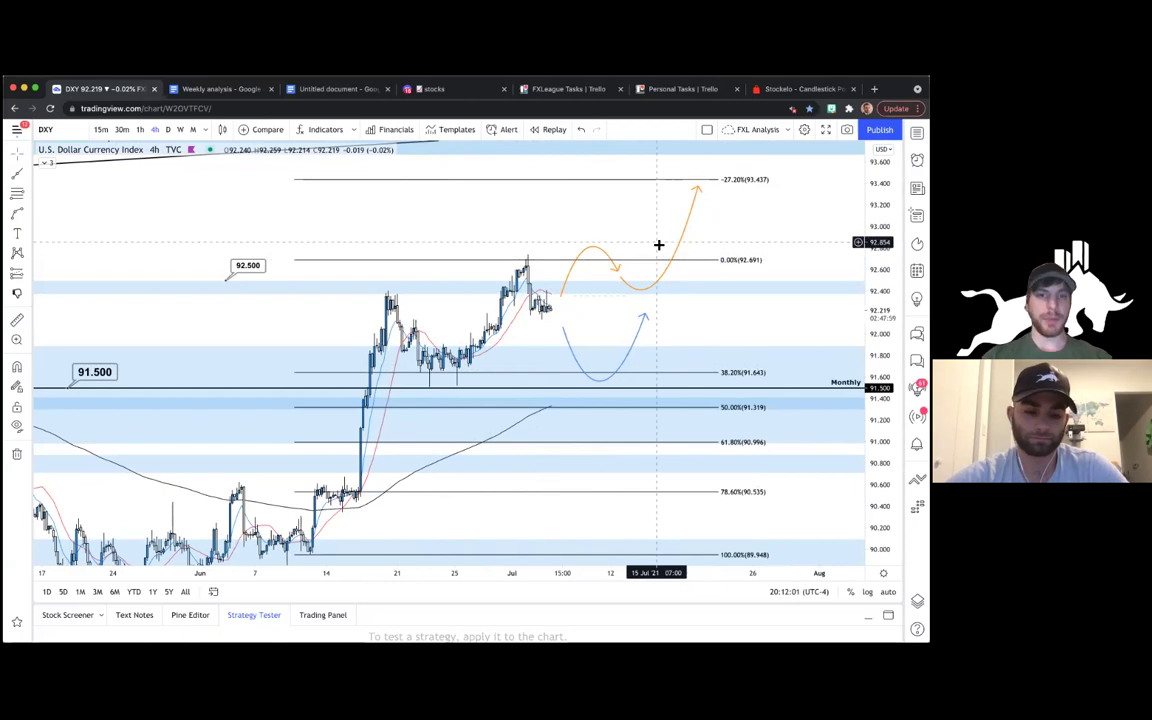
pyautogui.moveTo(645, 234); pyautogui.dragTo(643, 265)
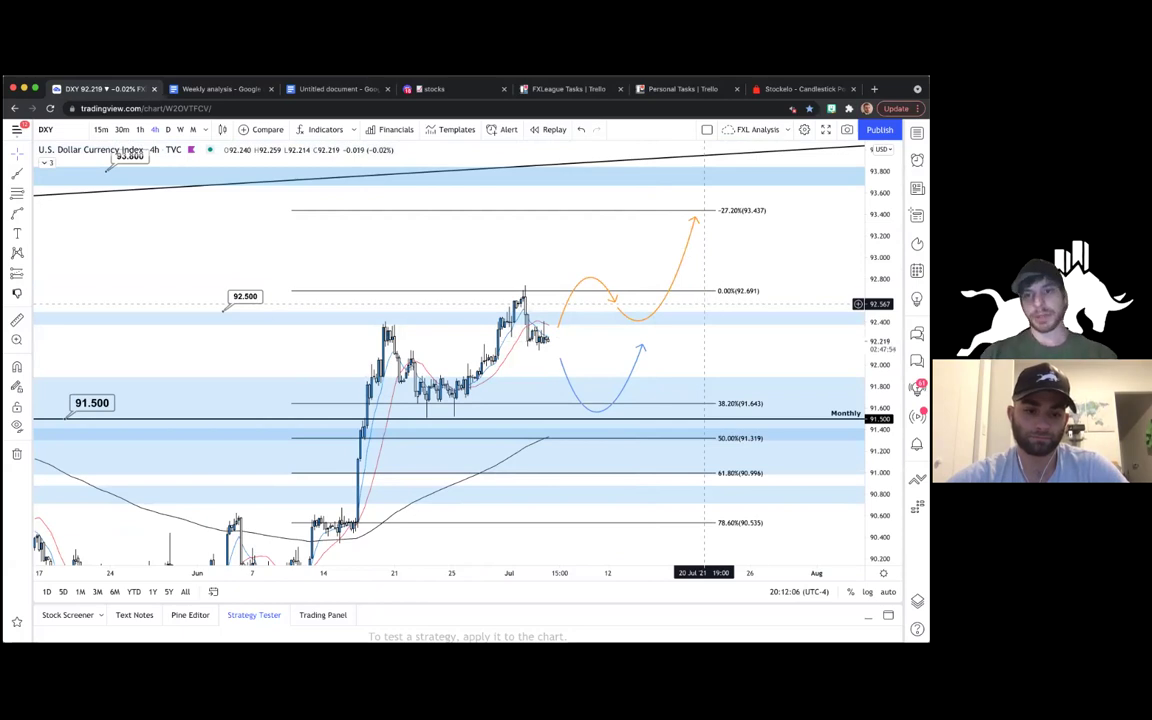
pyautogui.hscroll(1, 772, 260)
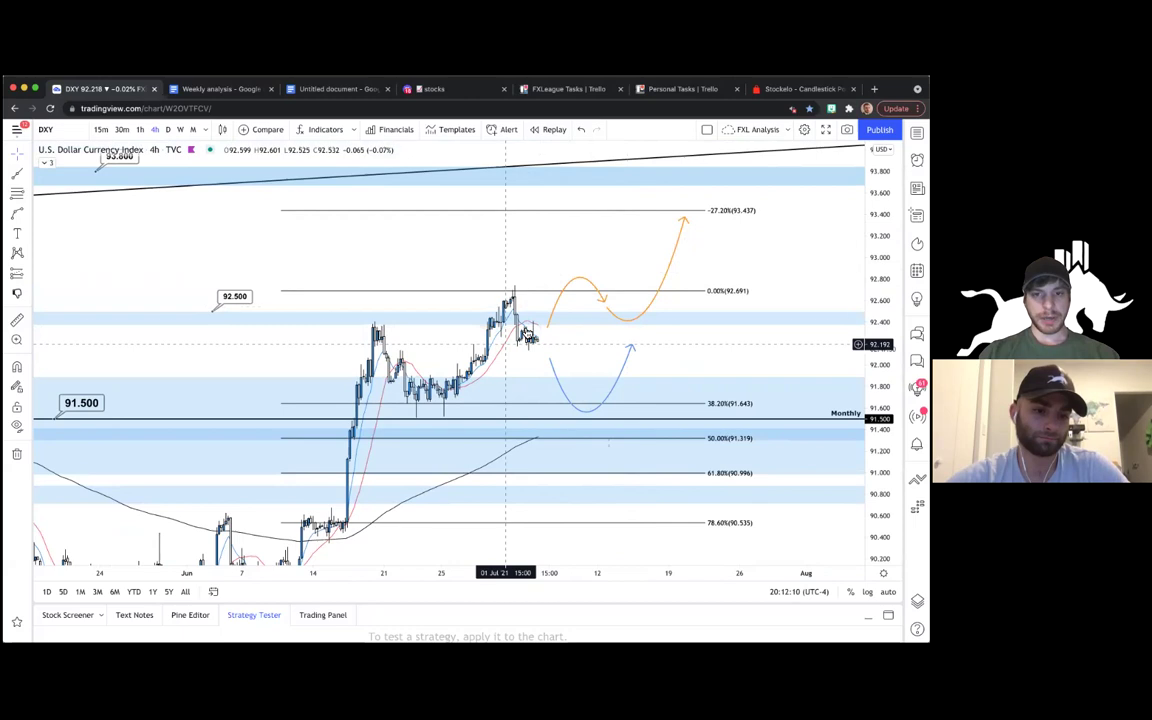
# - Move the blue projection curve up to the latest candles, with its low at about the 38.20% Fibonacci level
pyautogui.moveTo(556, 372); pyautogui.dragTo(551, 350)
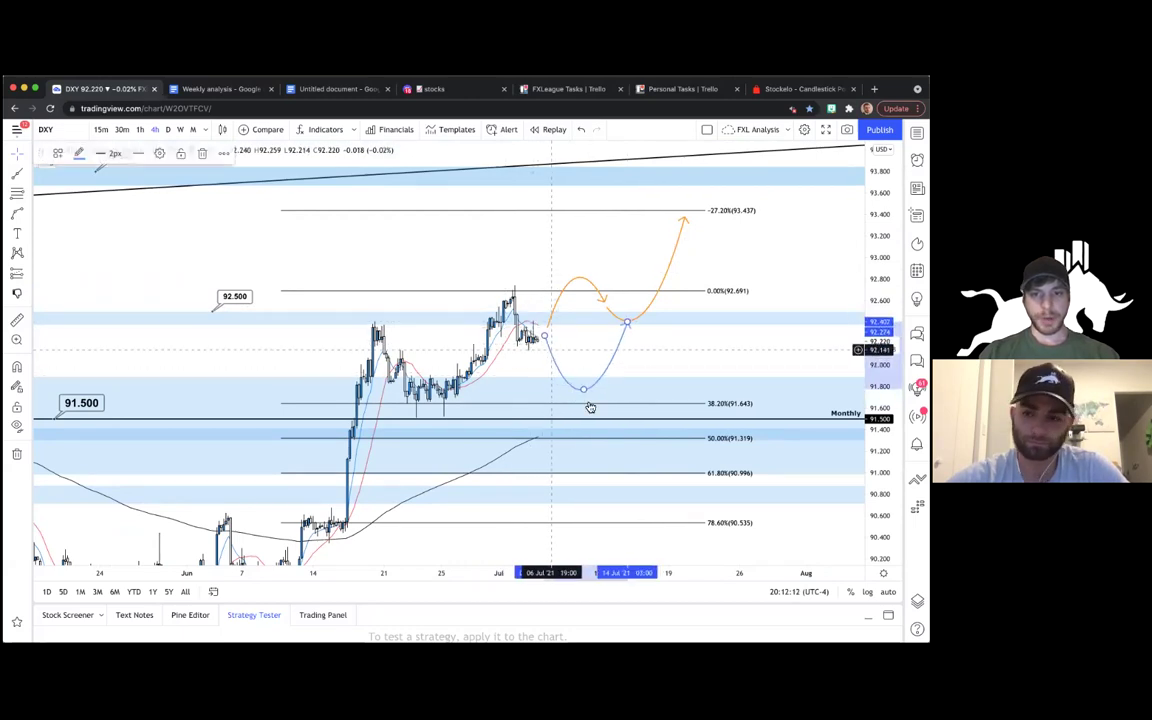
pyautogui.moveTo(584, 389)
pyautogui.mouseDown()
pyautogui.moveTo(583, 375)
pyautogui.moveTo(588, 413)
pyautogui.mouseUp()
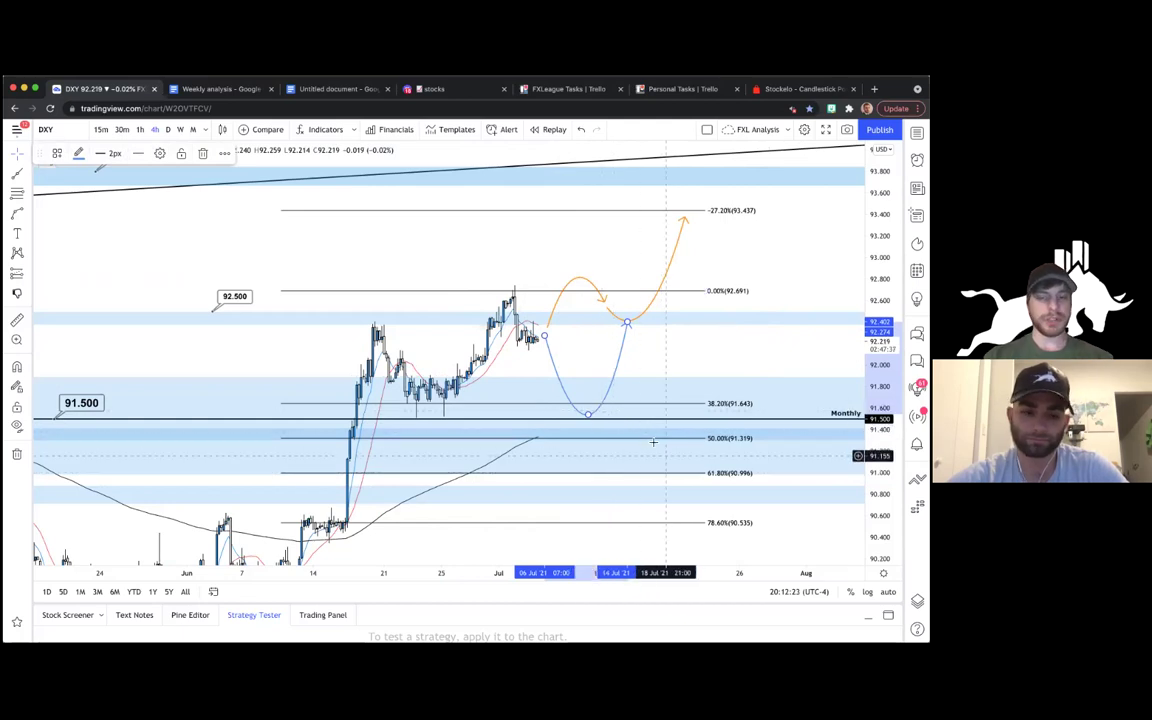
pyautogui.click(580, 130)
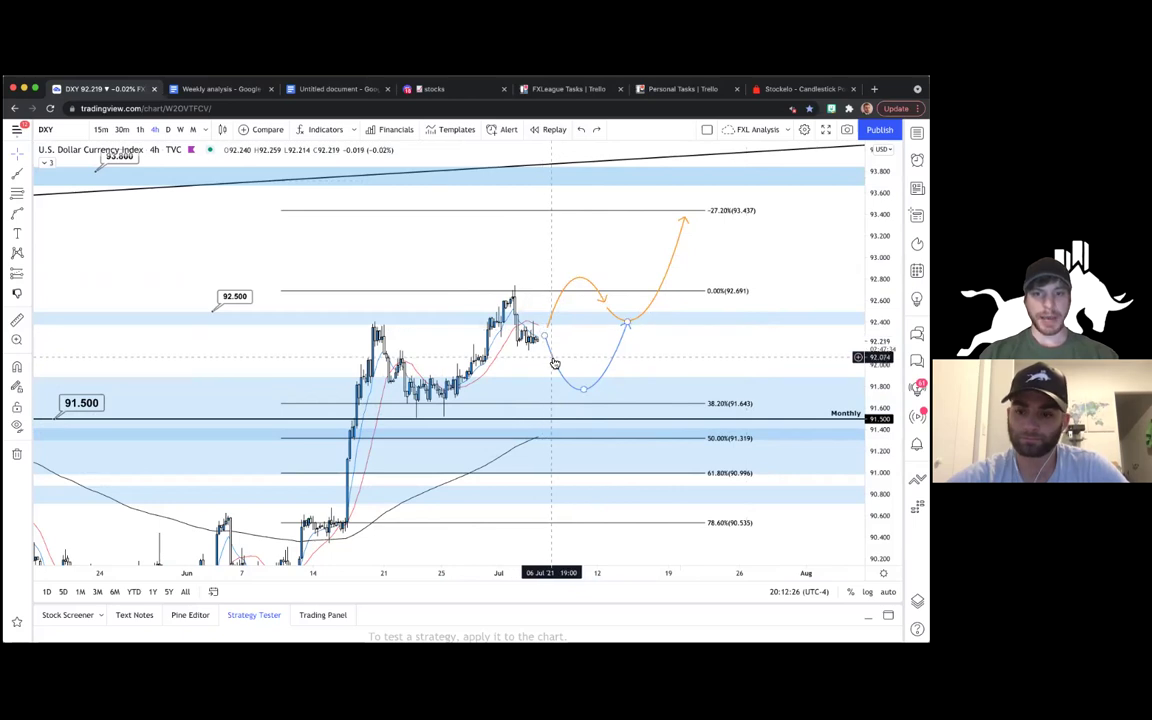
pyautogui.moveTo(554, 363); pyautogui.dragTo(554, 374)
pyautogui.click(567, 241)
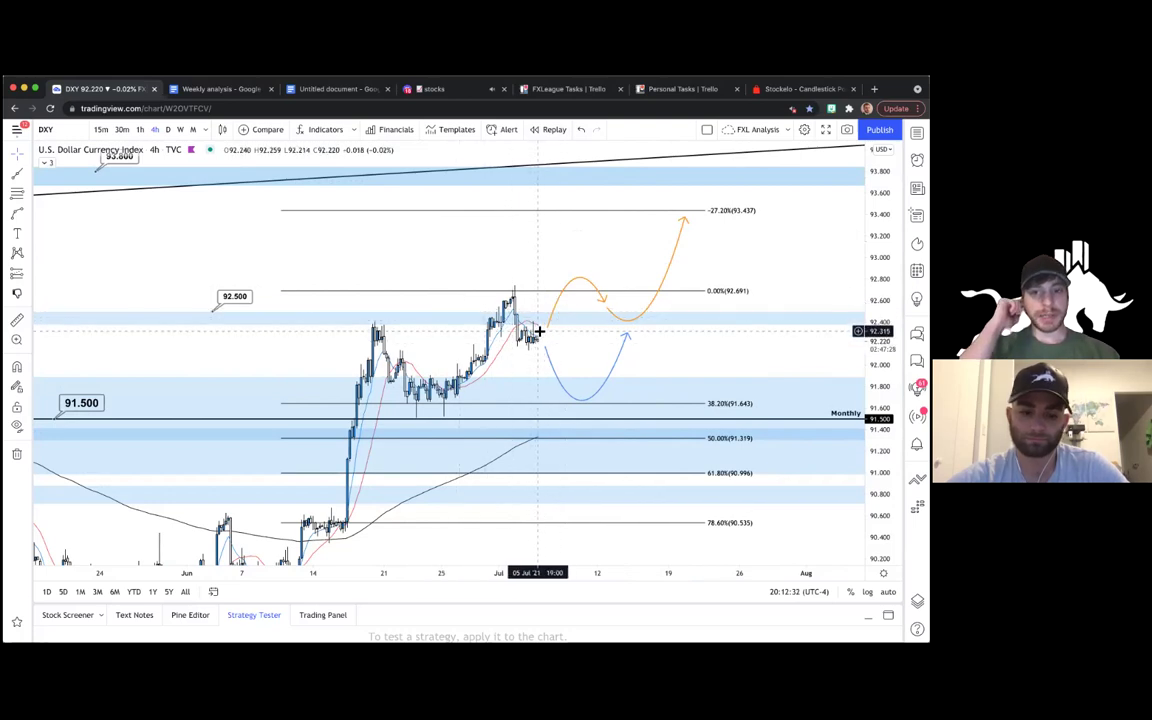
pyautogui.click(650, 314)
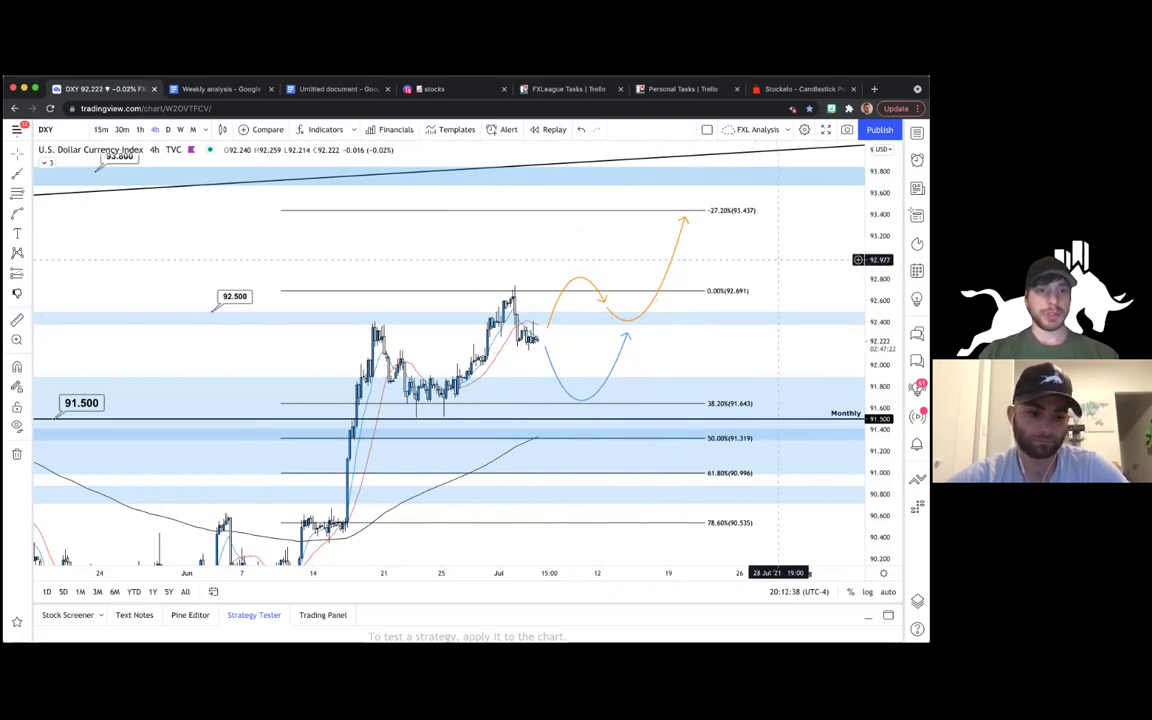
pyautogui.moveTo(778, 260); pyautogui.dragTo(779, 270)
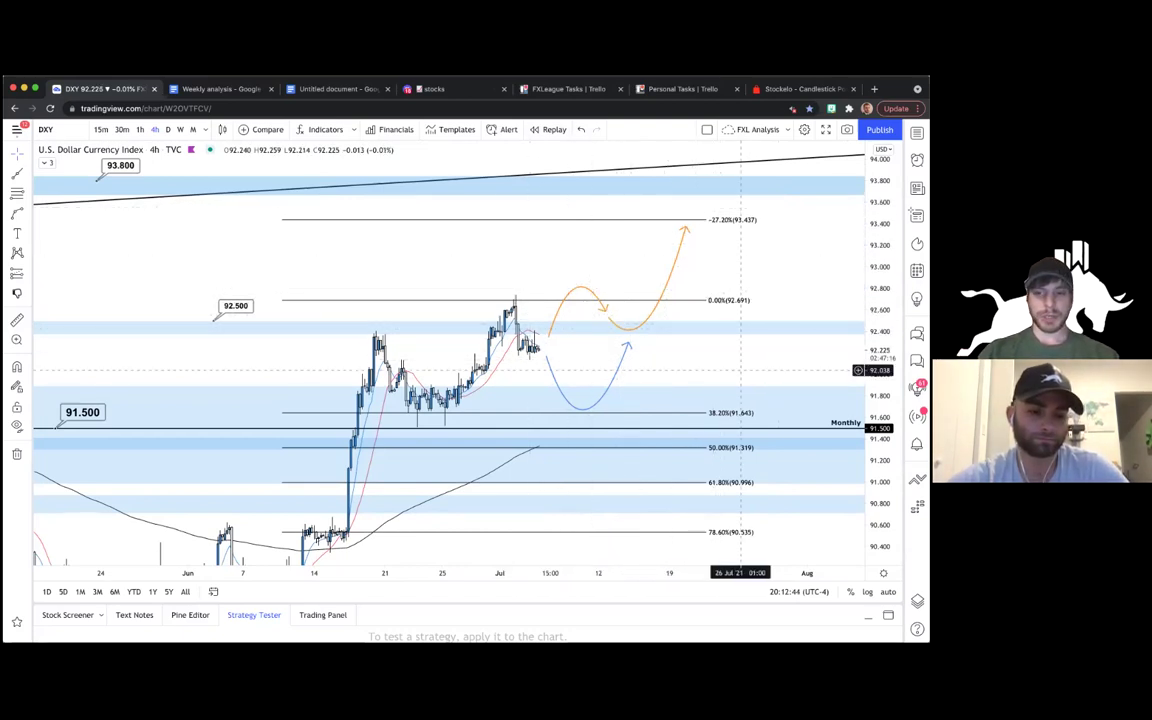
pyautogui.moveTo(469, 234)
pyautogui.mouseDown()
pyautogui.moveTo(478, 237)
pyautogui.moveTo(465, 243)
pyautogui.mouseUp()
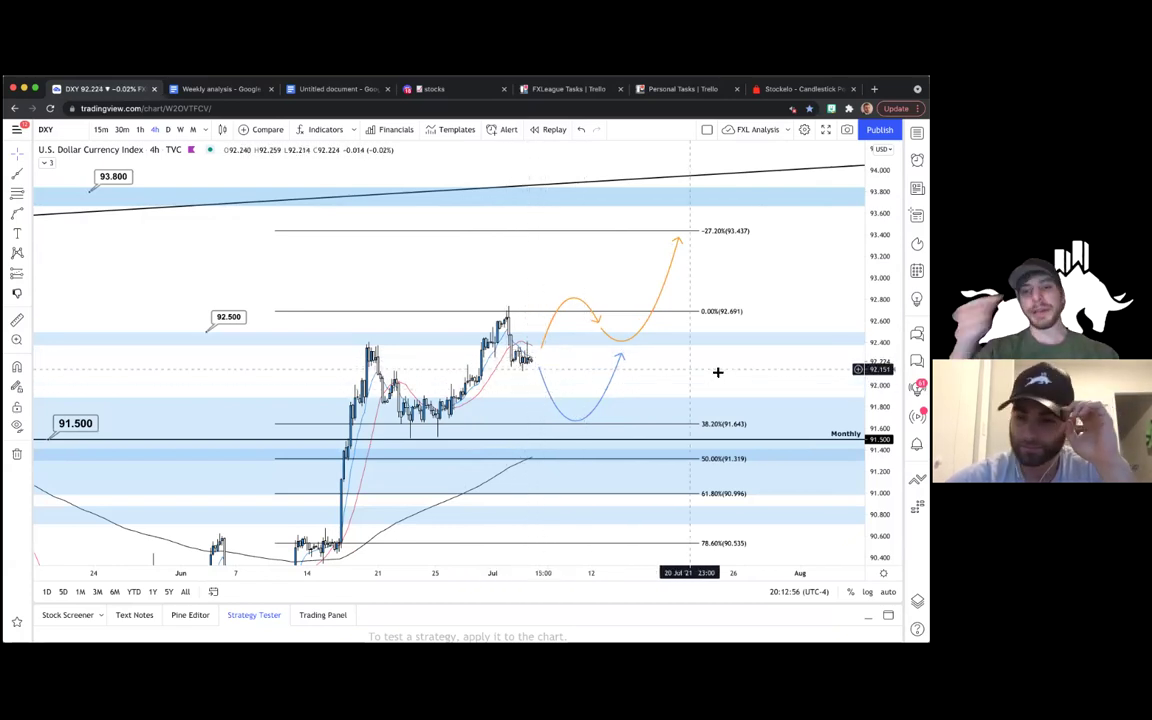
pyautogui.press('Down')
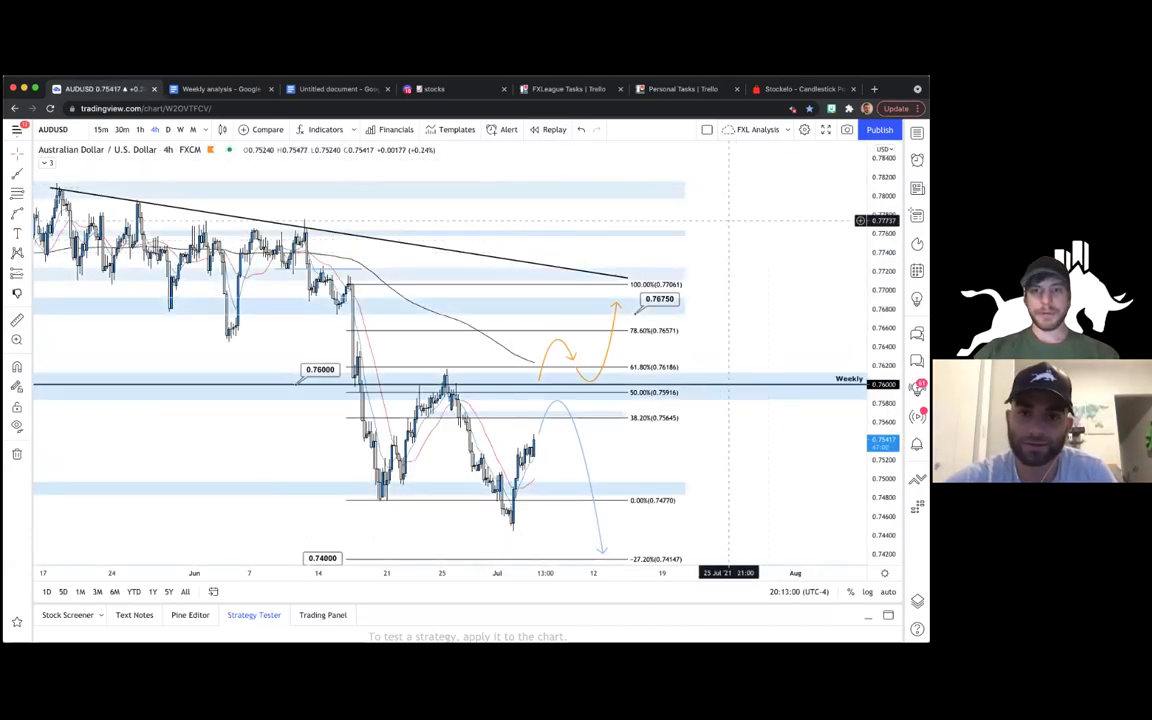
pyautogui.moveTo(728, 220); pyautogui.dragTo(742, 220)
pyautogui.click(579, 131)
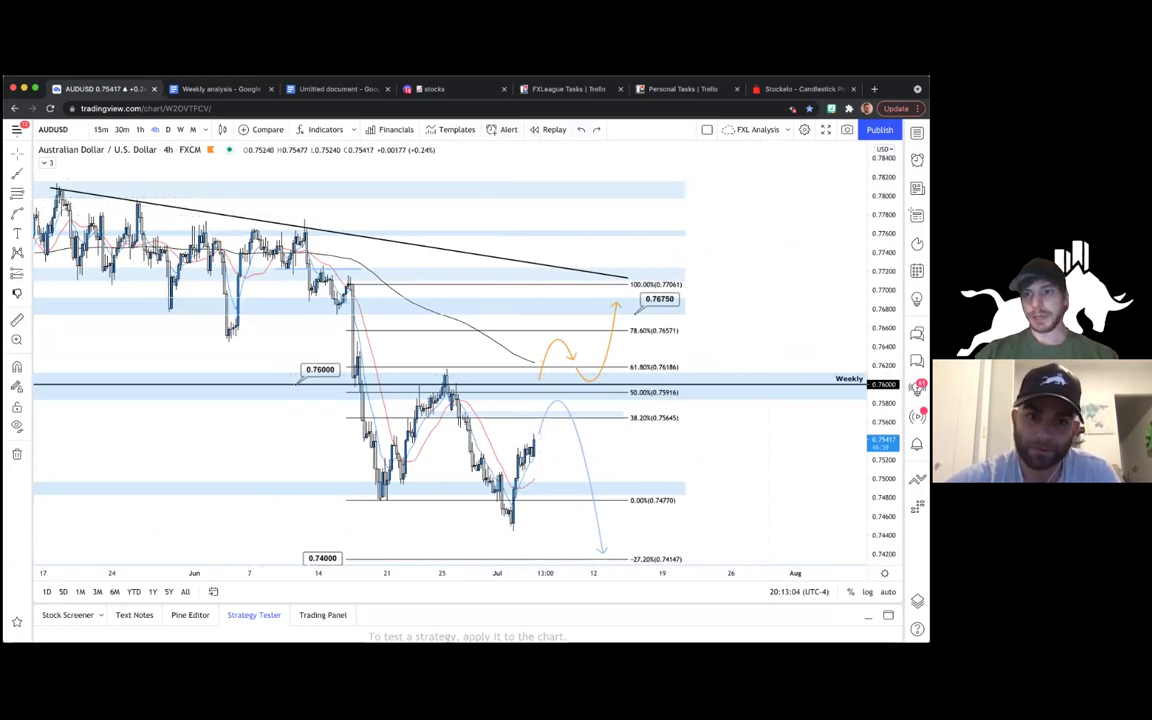
pyautogui.click(917, 133)
pyautogui.click(748, 172)
pyautogui.click(917, 133)
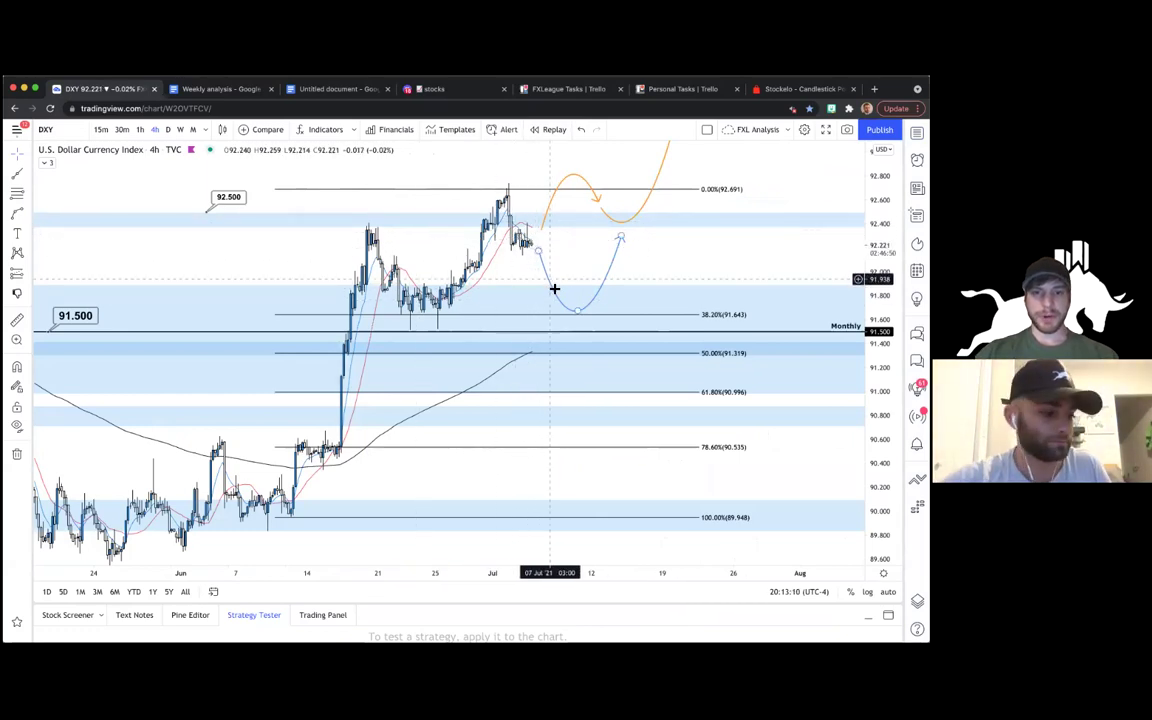
pyautogui.moveTo(634, 260); pyautogui.dragTo(625, 291)
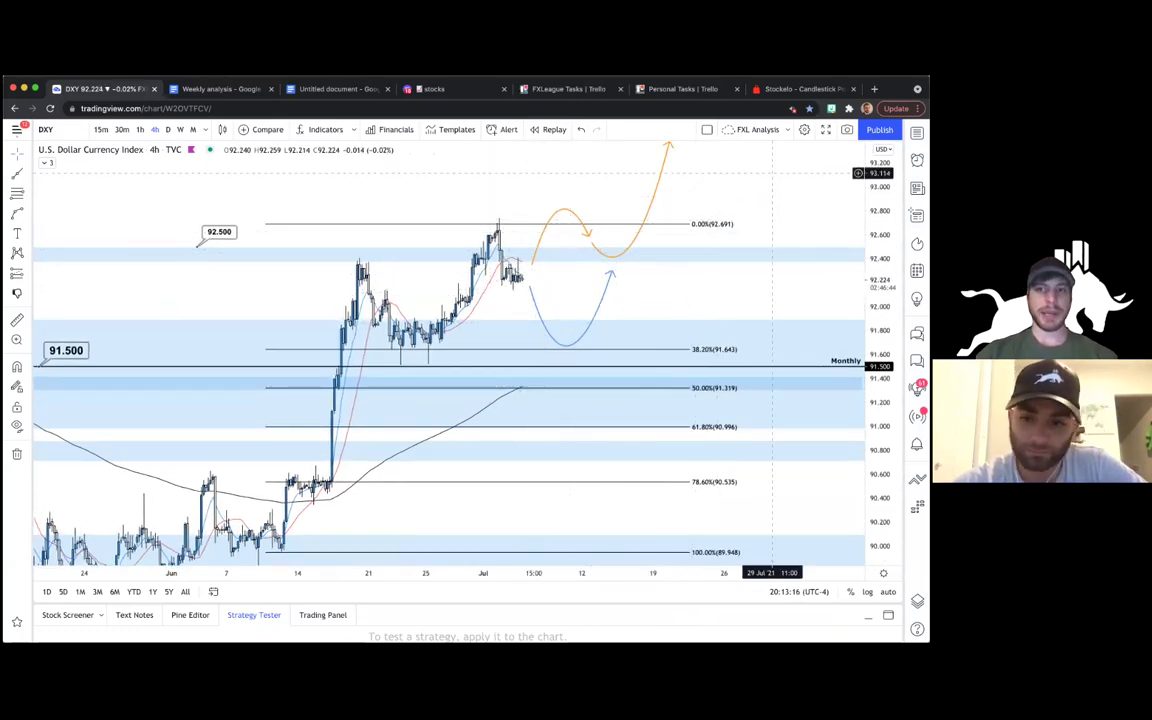
pyautogui.moveTo(744, 185); pyautogui.dragTo(757, 199)
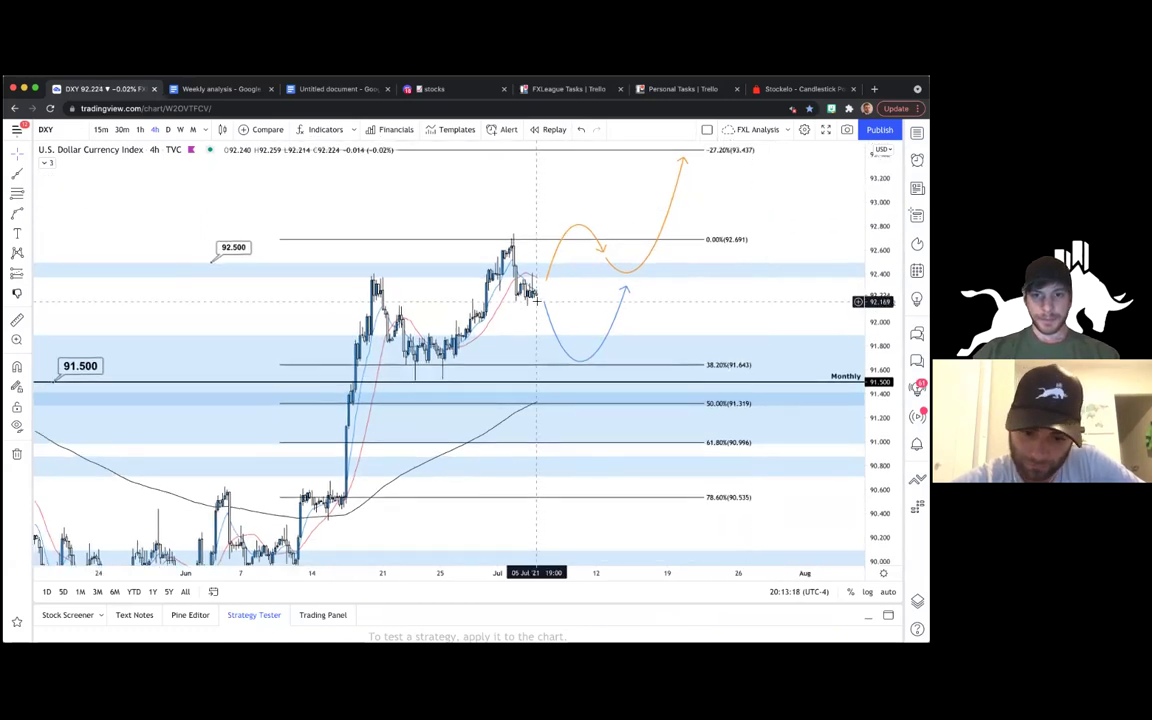
# - Open the Australian Dollar / U.S. Dollar chart on the daily timeframe and reset the chart view
pyautogui.press('Down')
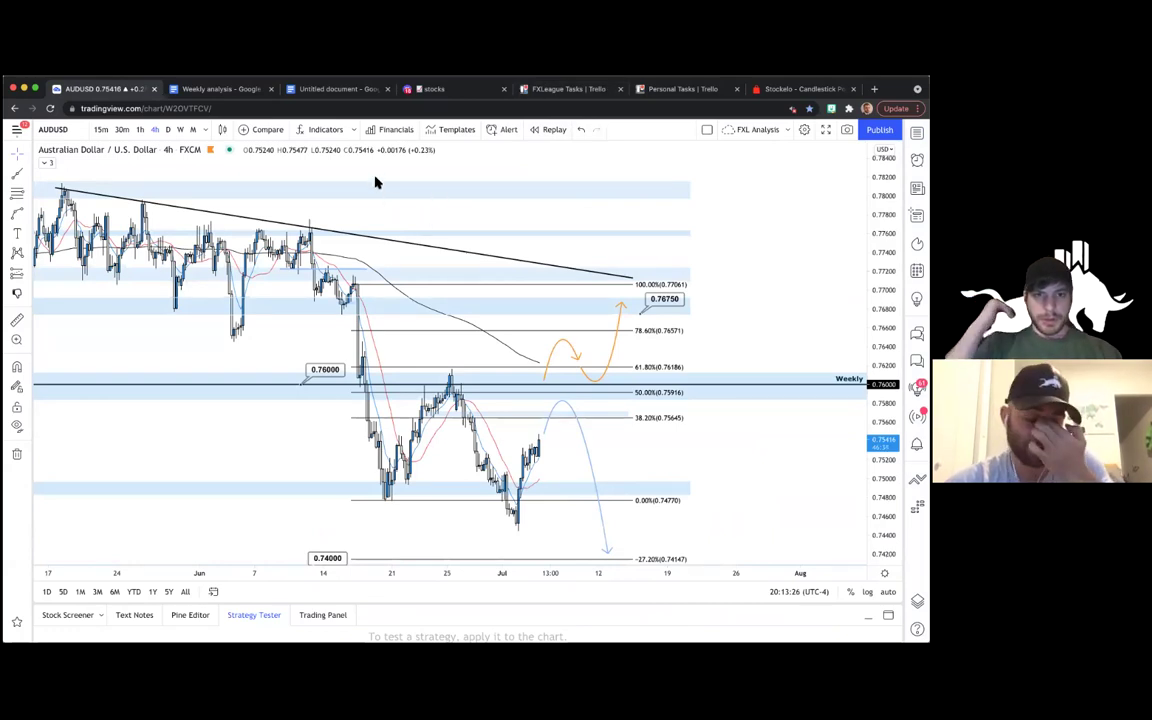
pyautogui.hscroll(-5, 707, 221)
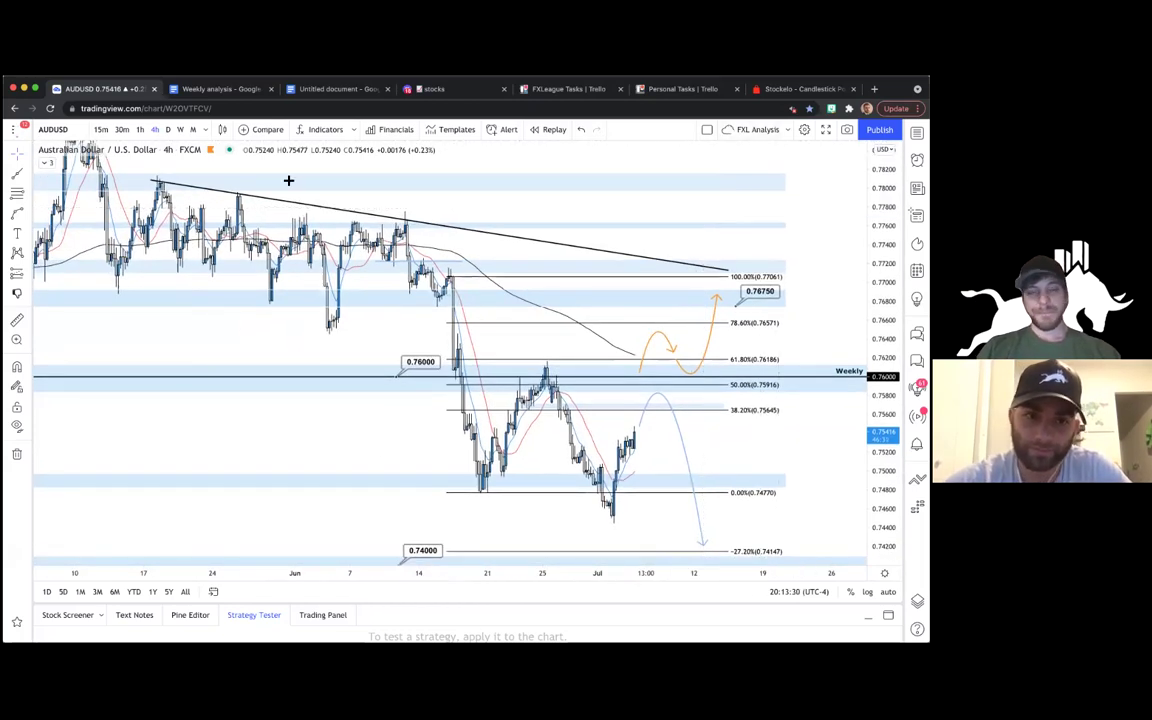
pyautogui.click(169, 130)
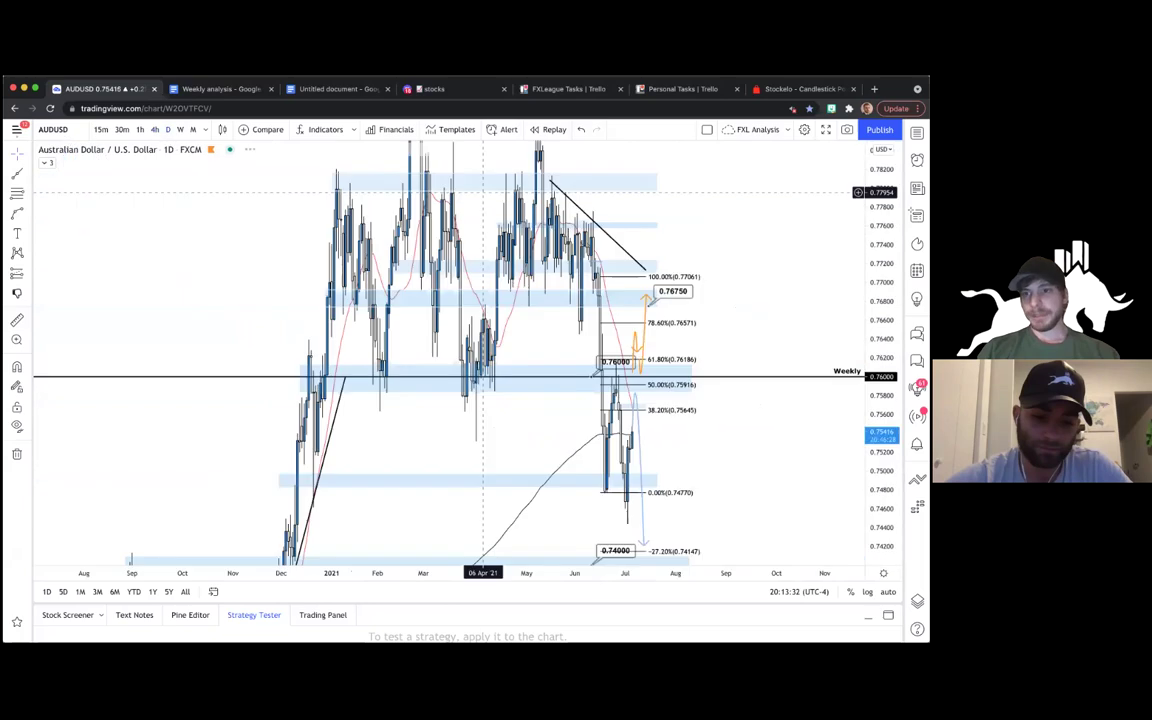
pyautogui.rightClick(742, 225)
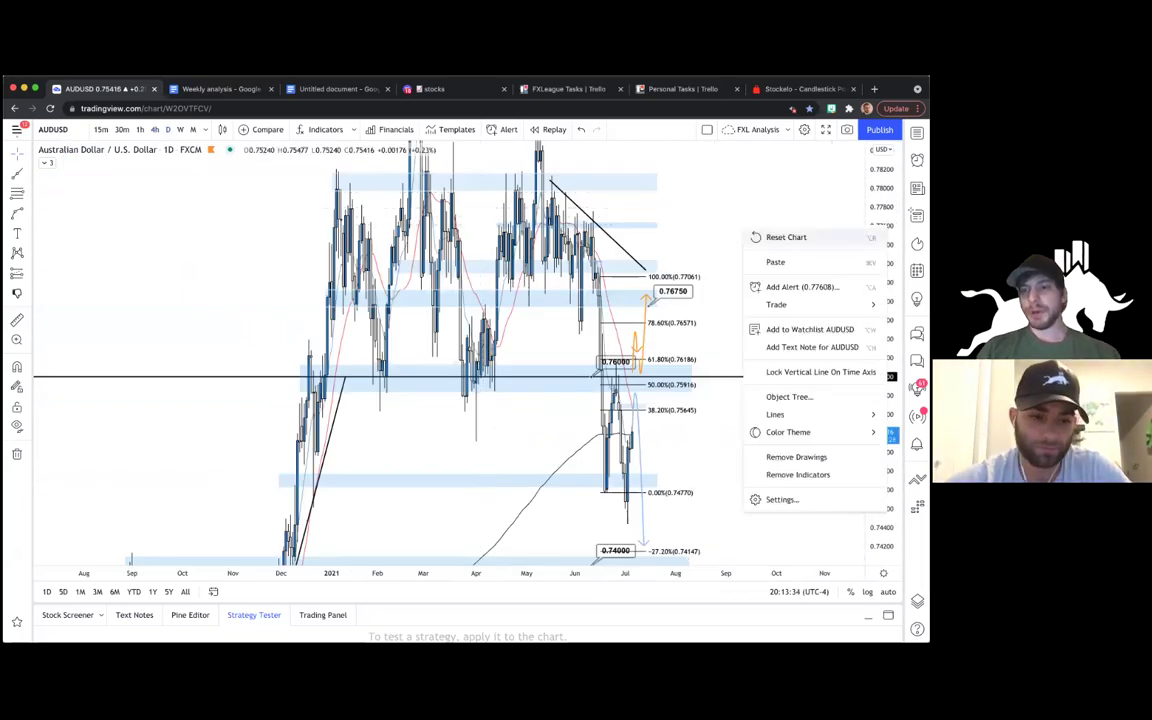
pyautogui.click(786, 237)
pyautogui.hscroll(5, 600, 205)
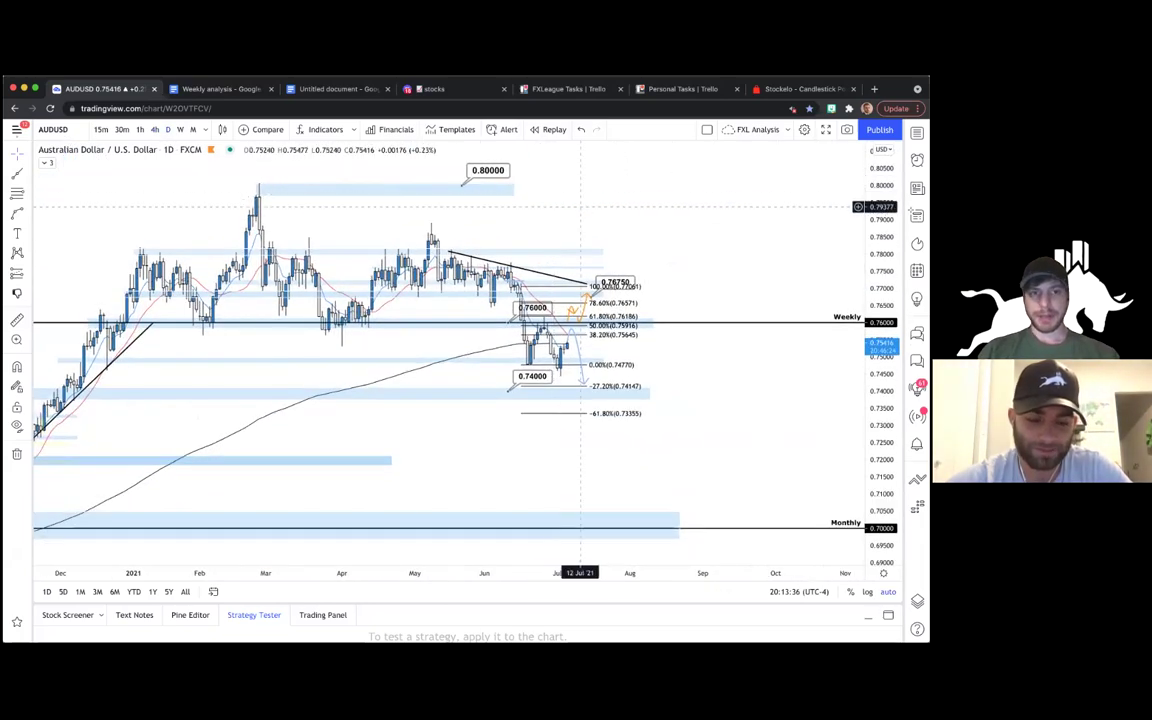
# - Examine the latest AUD/USD daily candles around the weekly 0.76000 level, the Fibonacci levels and the projected paths
pyautogui.moveTo(881, 348); pyautogui.dragTo(881, 285)
pyautogui.moveTo(676, 237); pyautogui.dragTo(719, 247)
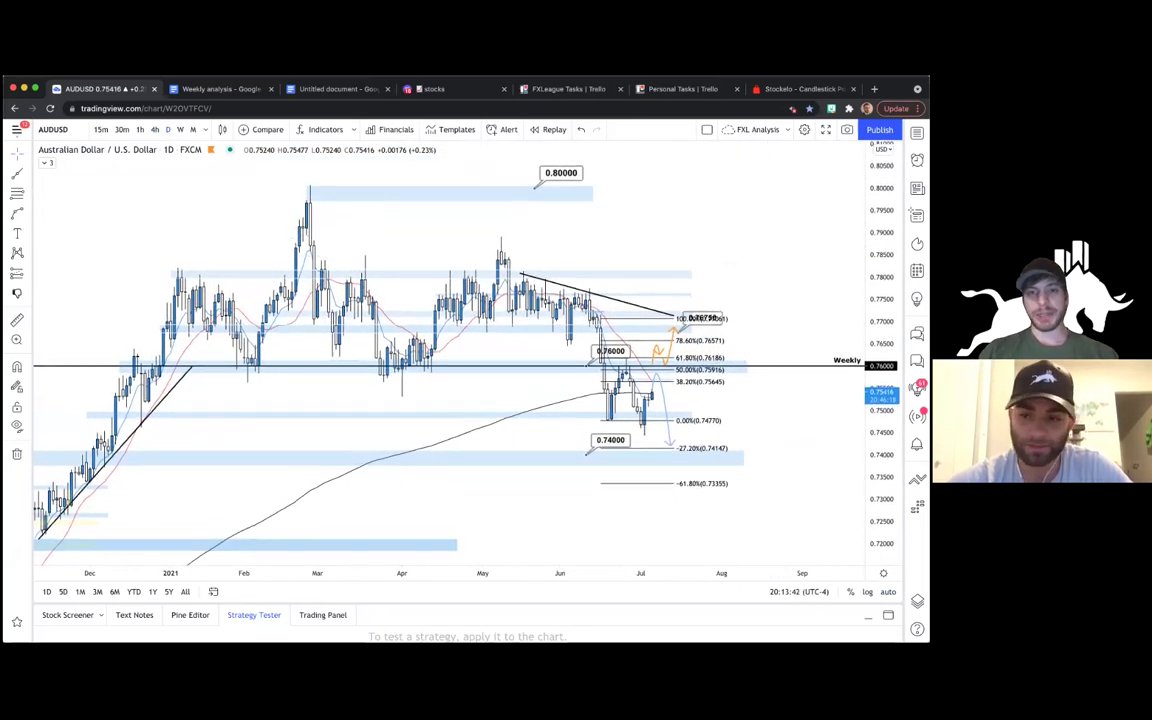
pyautogui.moveTo(740, 252); pyautogui.dragTo(741, 265)
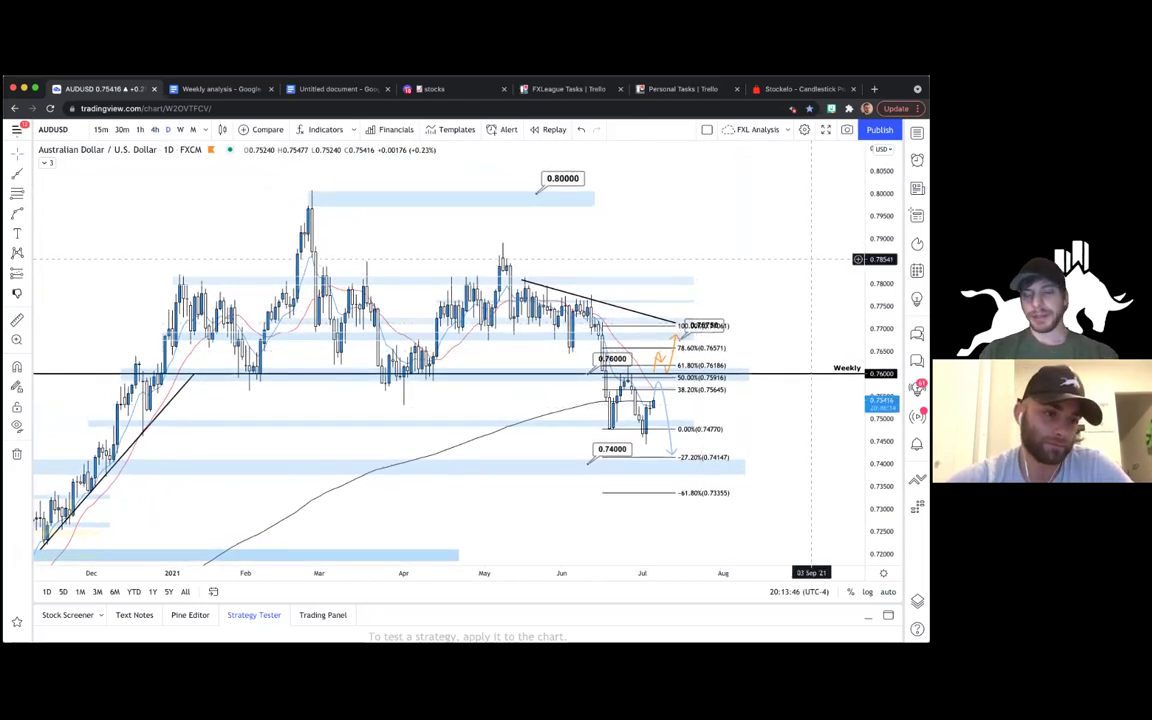
pyautogui.scroll(2, 775, 282)
pyautogui.moveTo(676, 237); pyautogui.dragTo(748, 236)
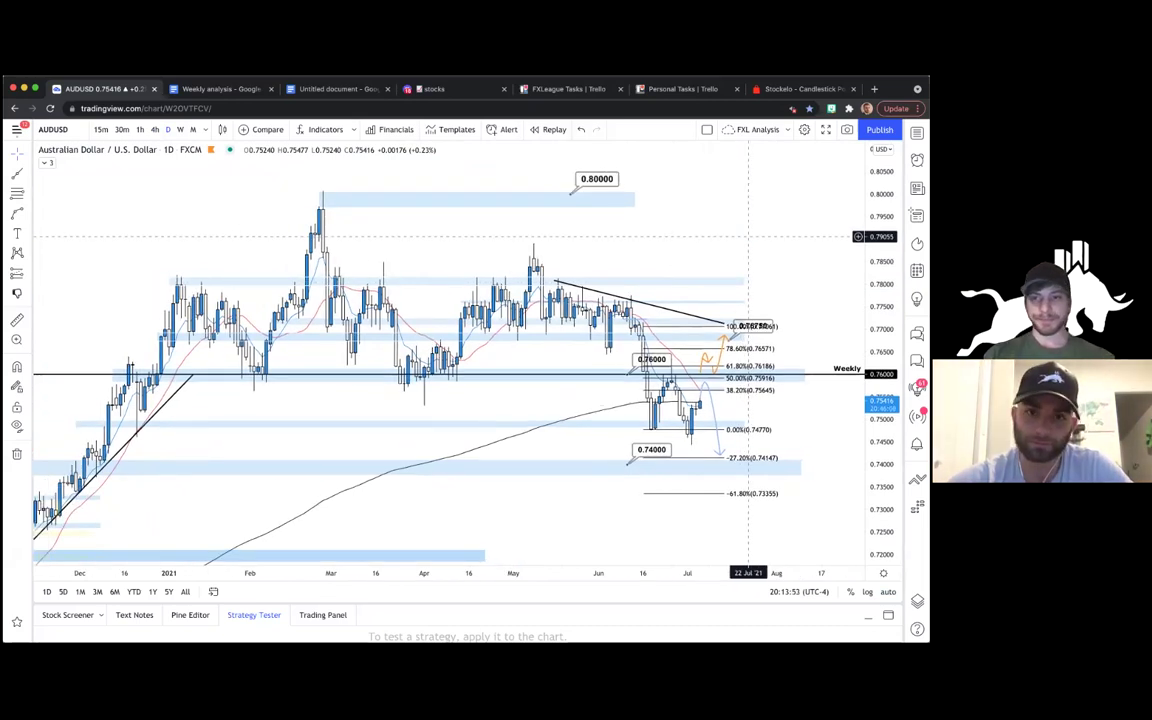
# - Examine the 2021 AUD/USD daily price structure between the 0.80000 zone and the 0.76000 and 0.74000 zones
pyautogui.scroll(-5, 328, 410)
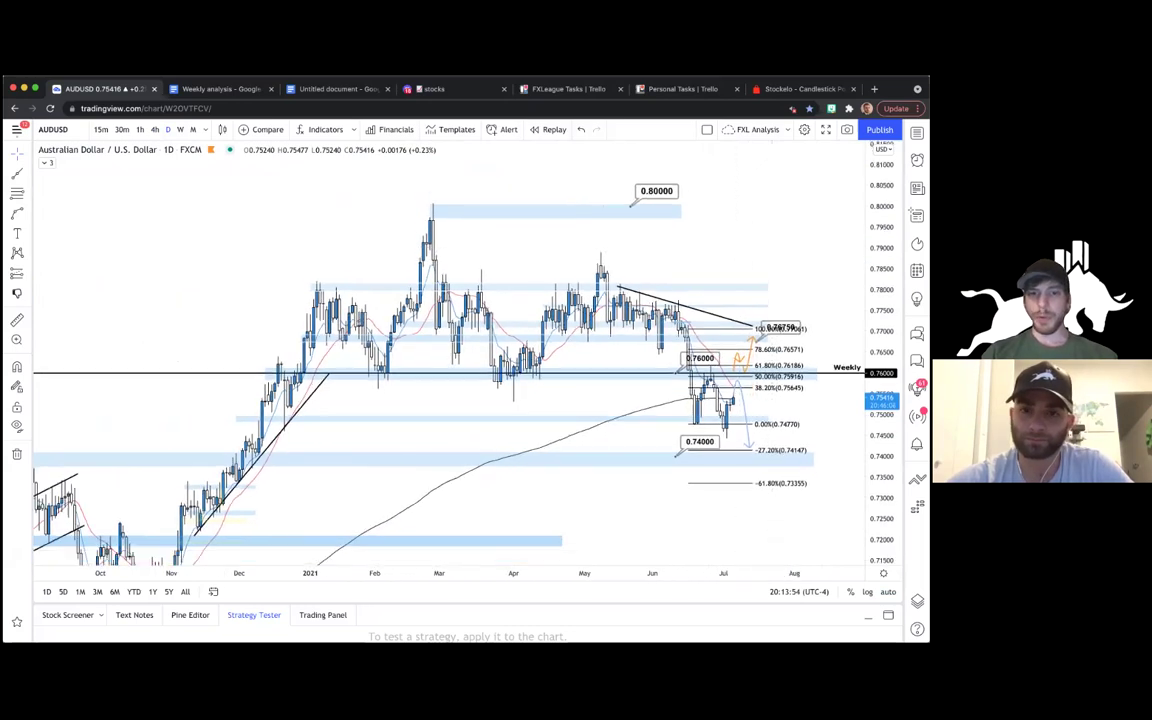
pyautogui.moveTo(177, 301)
pyautogui.mouseDown()
pyautogui.moveTo(177, 242)
pyautogui.moveTo(197, 306)
pyautogui.mouseUp()
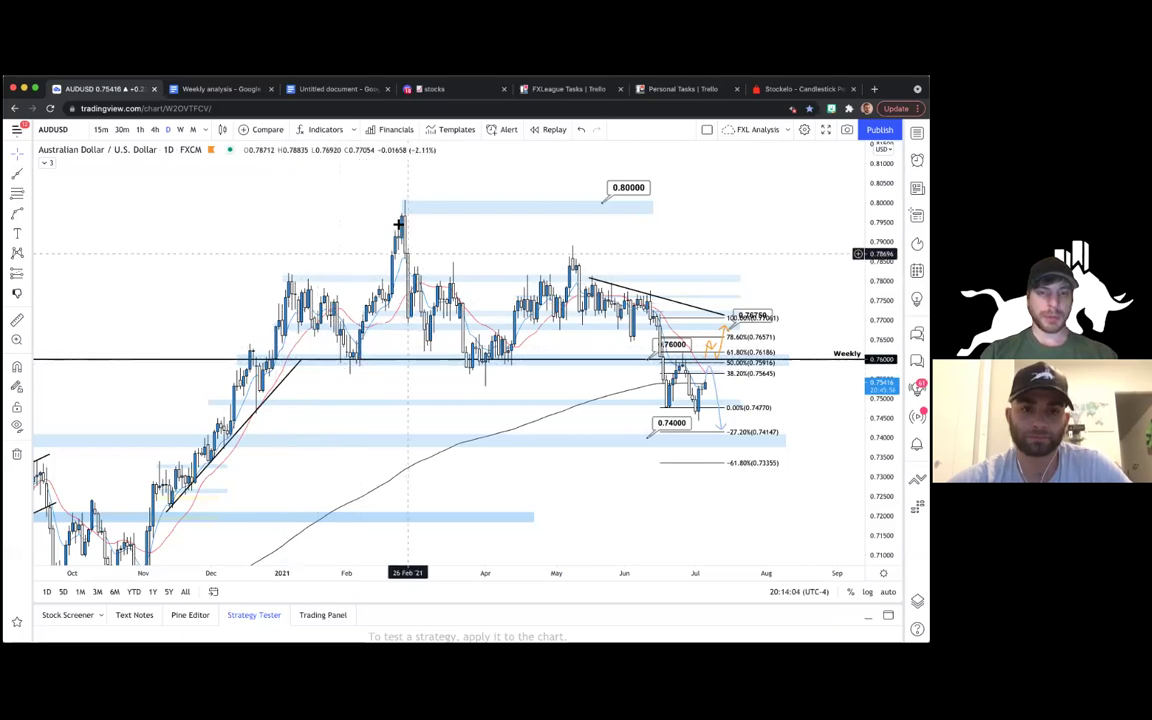
pyautogui.moveTo(330, 216); pyautogui.dragTo(265, 216)
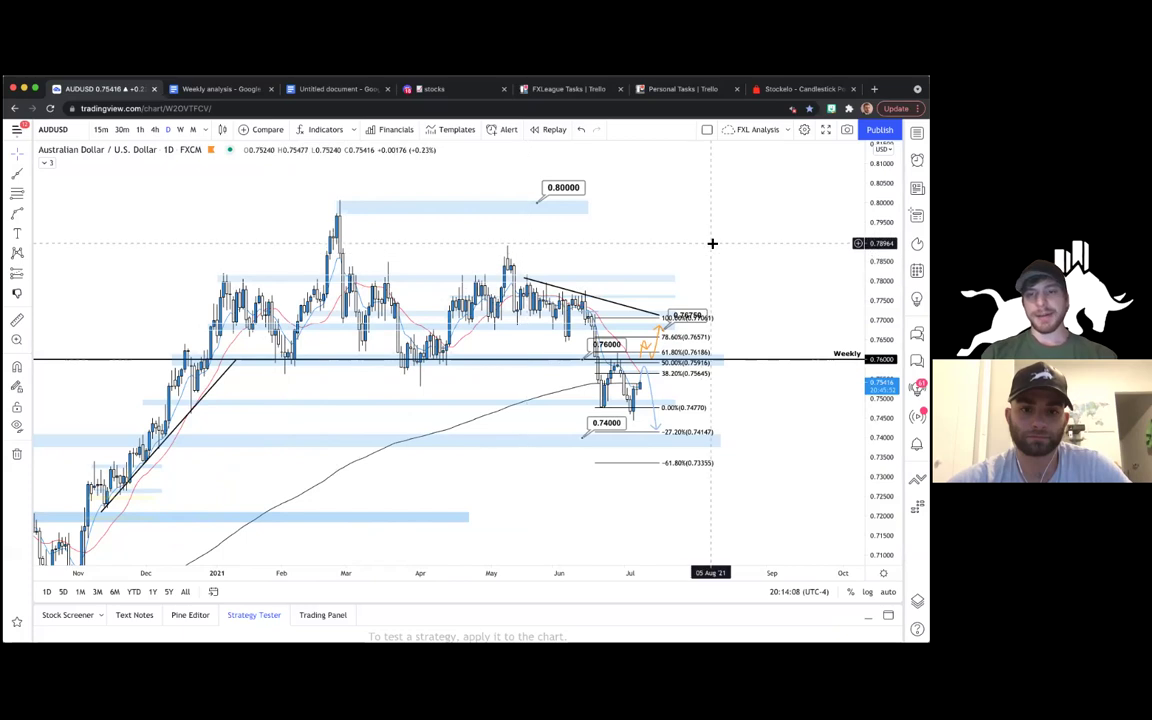
pyautogui.hscroll(2, 712, 243)
pyautogui.scroll(3, 712, 243)
pyautogui.hscroll(-3, 712, 219)
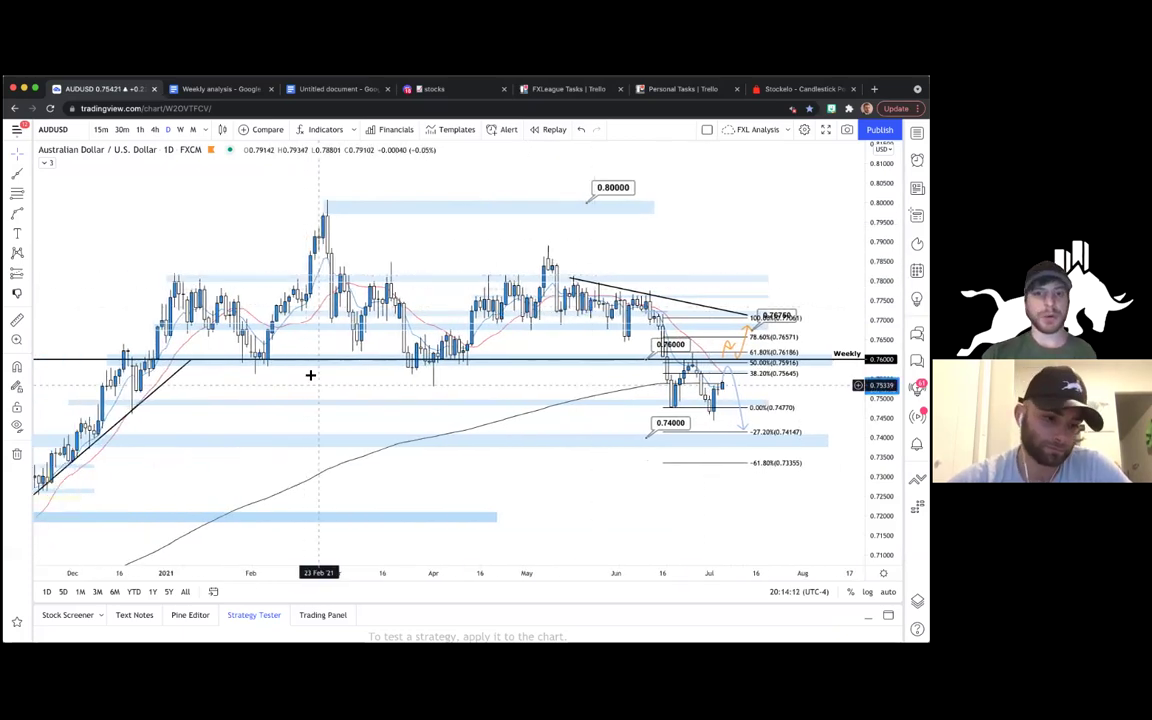
pyautogui.moveTo(880, 330); pyautogui.dragTo(880, 240)
pyautogui.moveTo(794, 242); pyautogui.dragTo(775, 259)
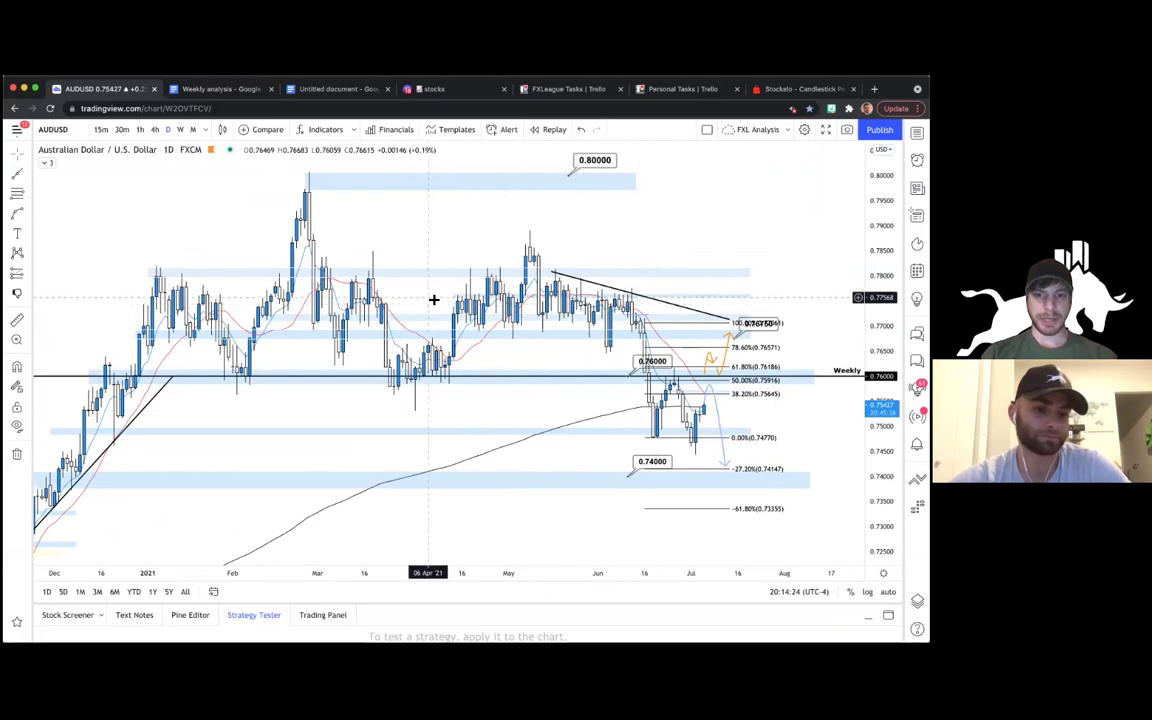
pyautogui.moveTo(553, 400); pyautogui.dragTo(508, 387)
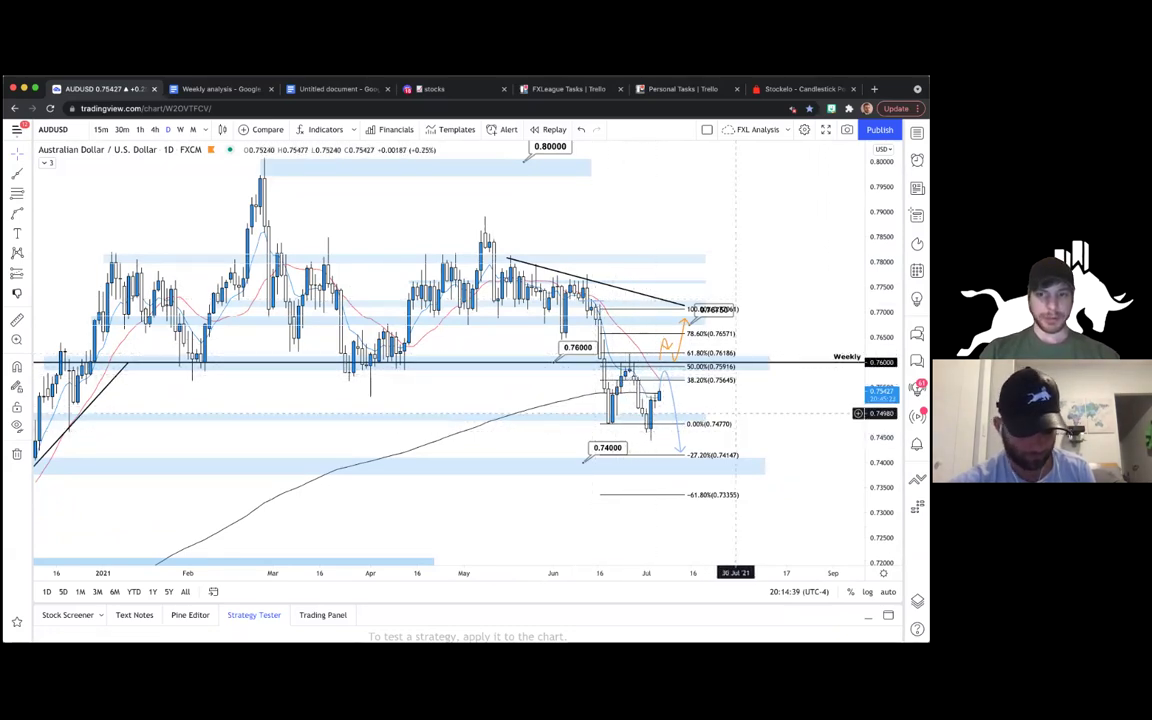
# - Return the AUD/USD chart to the 4-hour timeframe and reset the view to show the latest candles with both projected paths
pyautogui.click(154, 130)
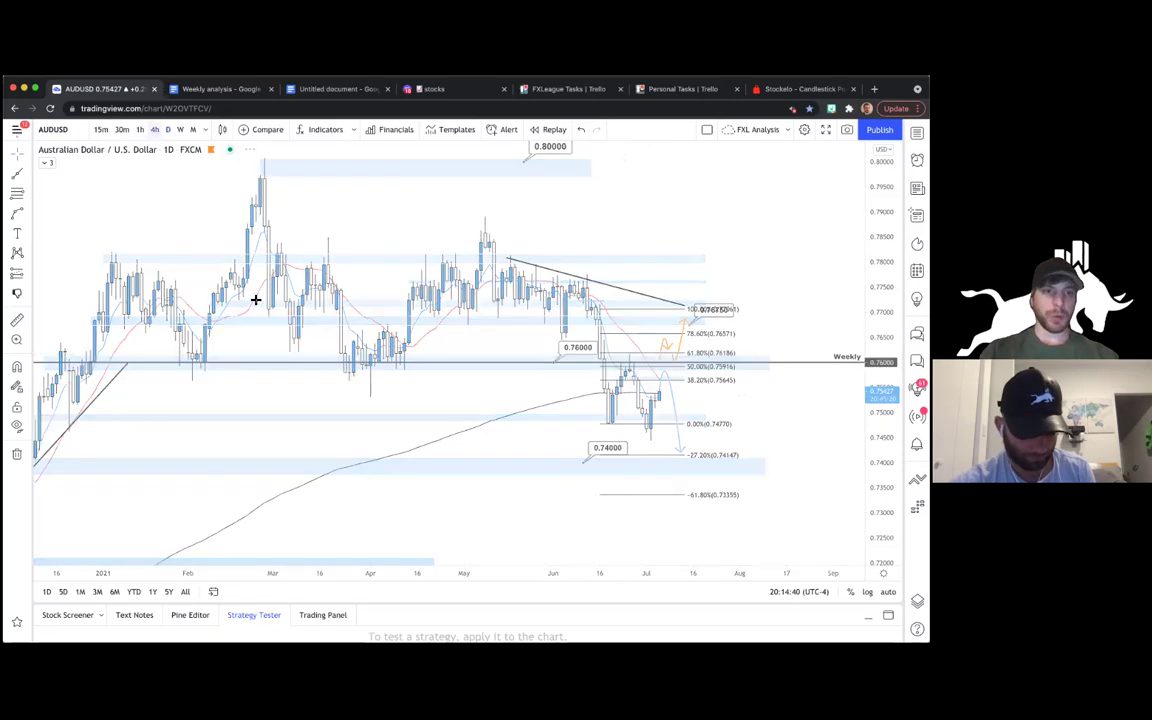
pyautogui.rightClick(500, 235)
pyautogui.click(527, 244)
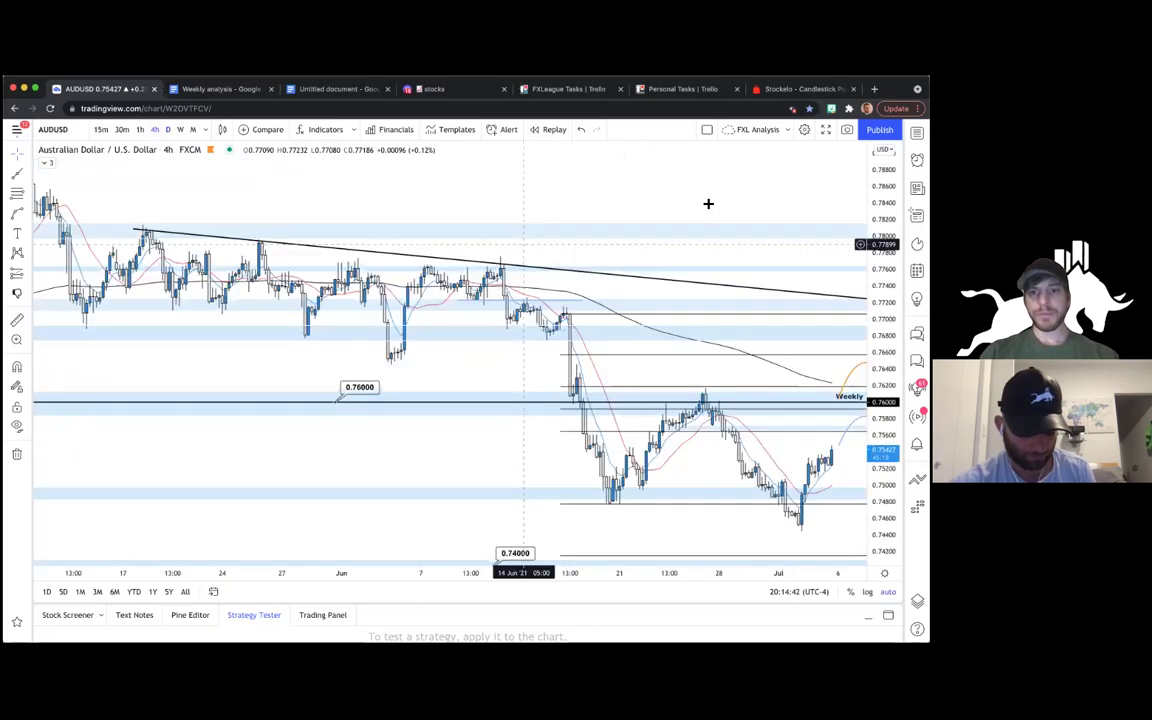
pyautogui.scroll(4, 494, 213)
pyautogui.moveTo(518, 211); pyautogui.dragTo(536, 213)
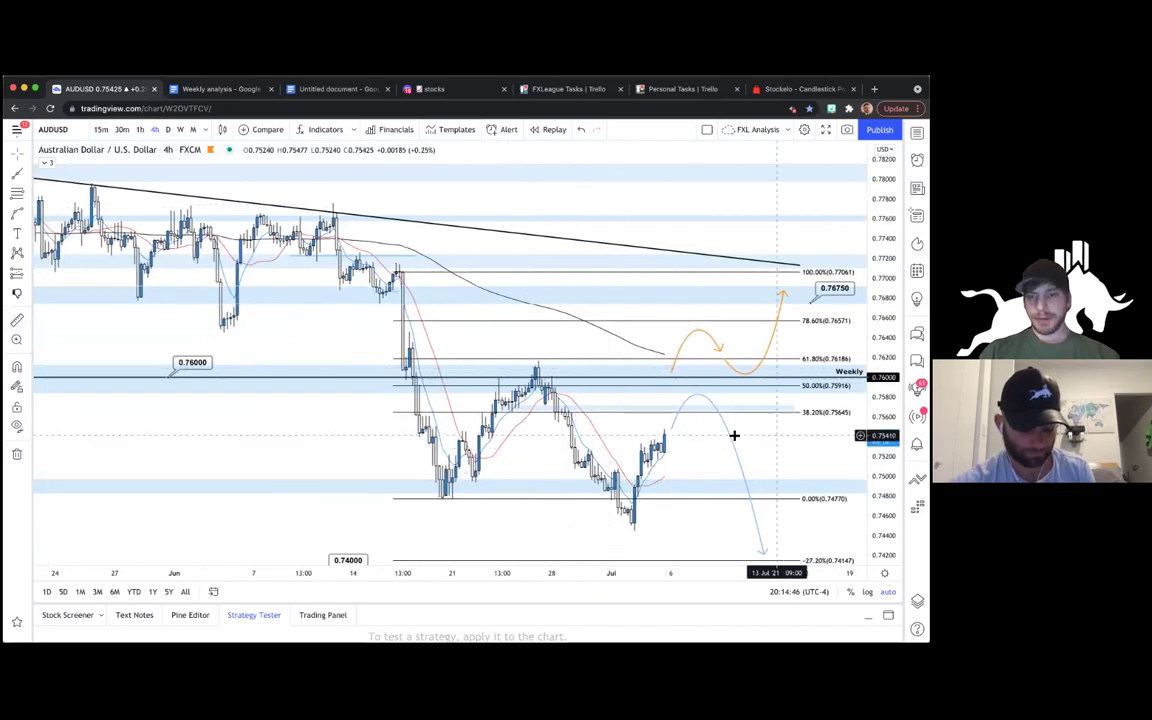
pyautogui.hscroll(3, 733, 435)
pyautogui.scroll(-1, 738, 488)
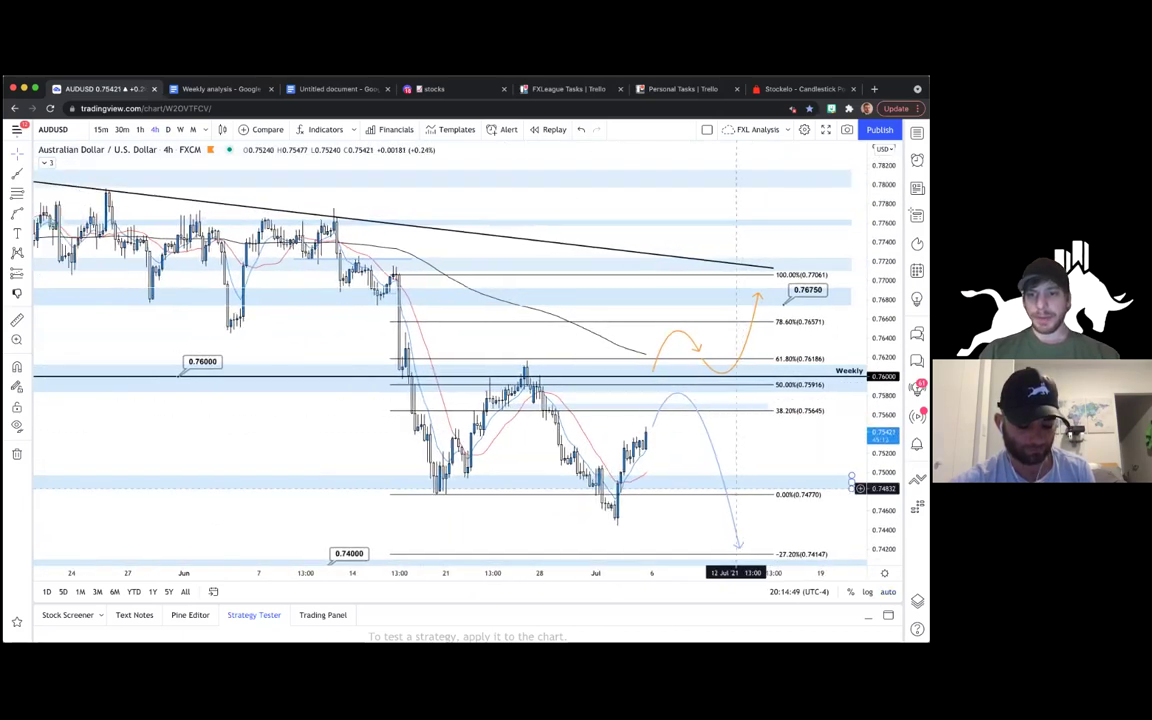
# - Examine the AUD/USD 4-hour price action against the descending trendline, the marked zones, the Fibonacci levels and the orange and blue projected paths
pyautogui.moveTo(779, 423); pyautogui.dragTo(730, 407)
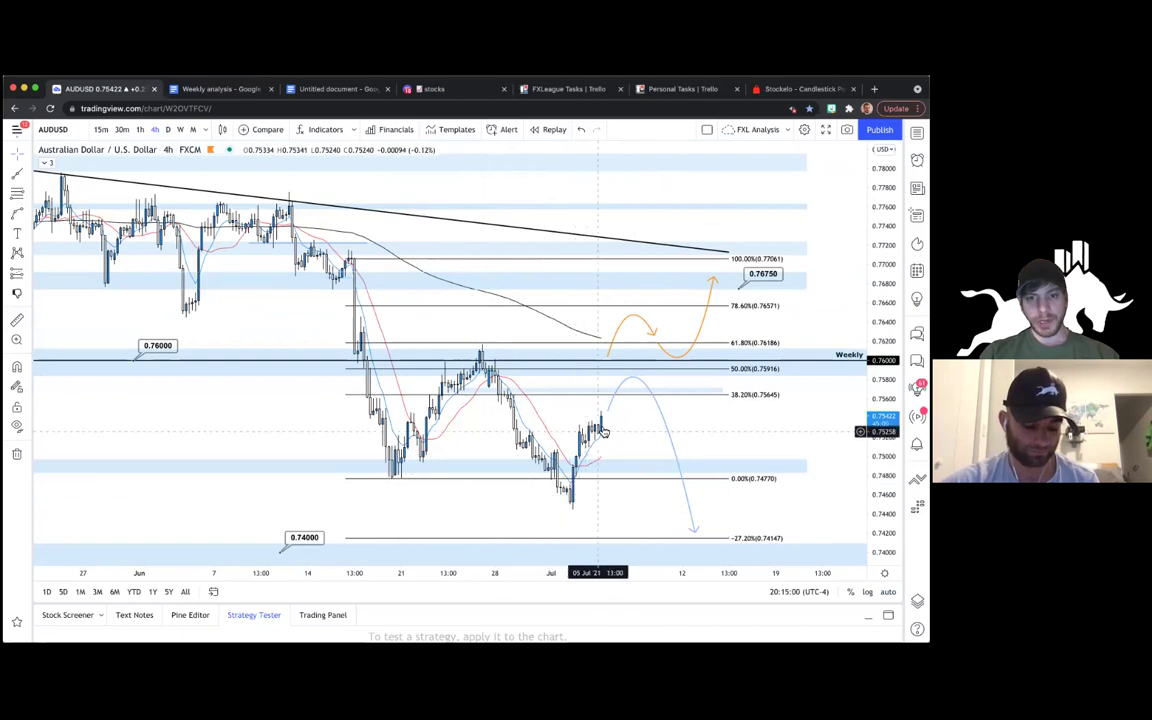
pyautogui.moveTo(628, 406); pyautogui.dragTo(608, 393)
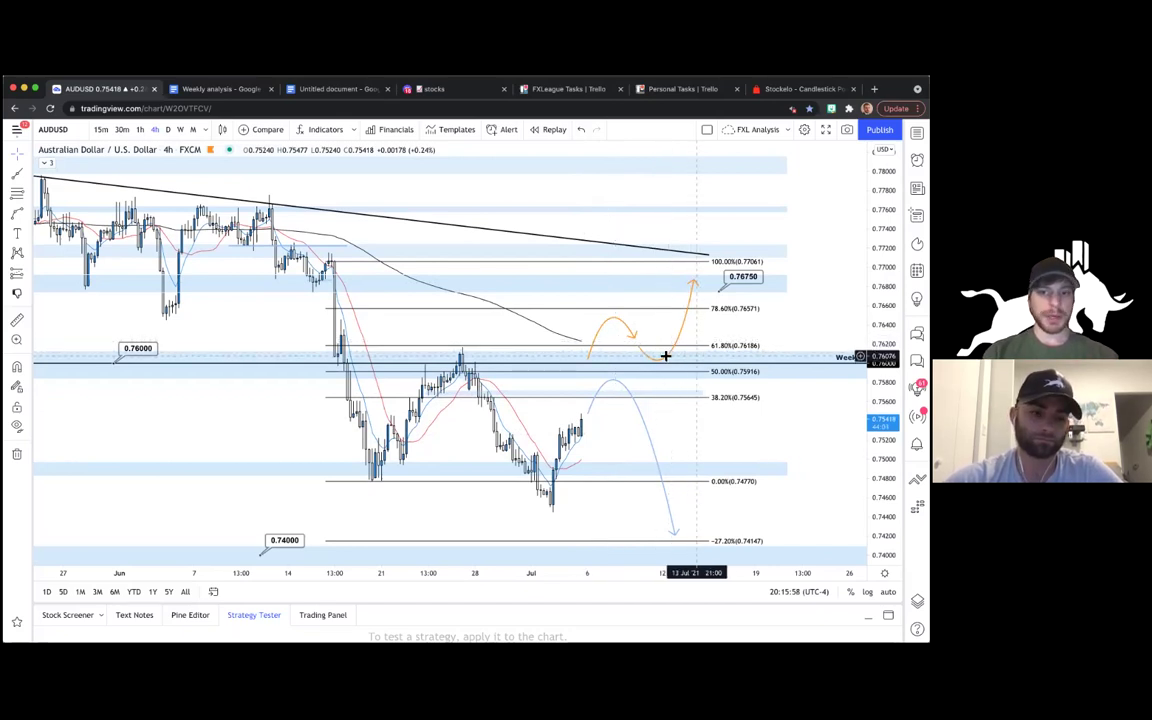
pyautogui.click(665, 354)
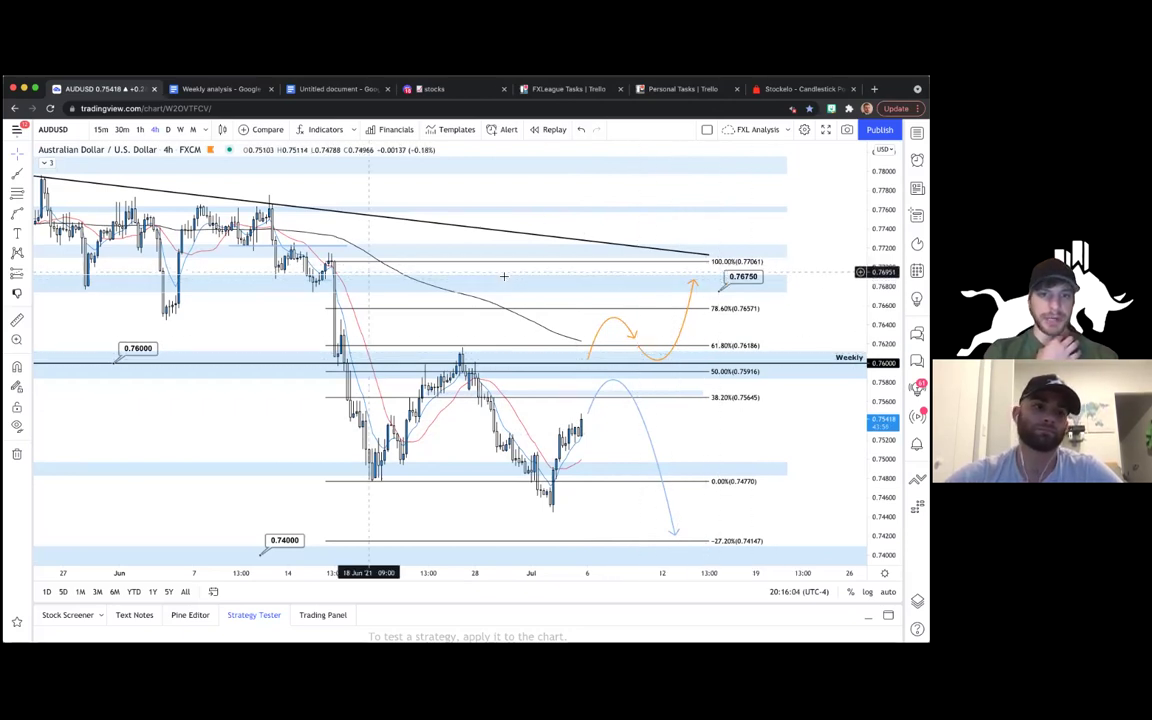
pyautogui.moveTo(120, 273); pyautogui.dragTo(358, 222)
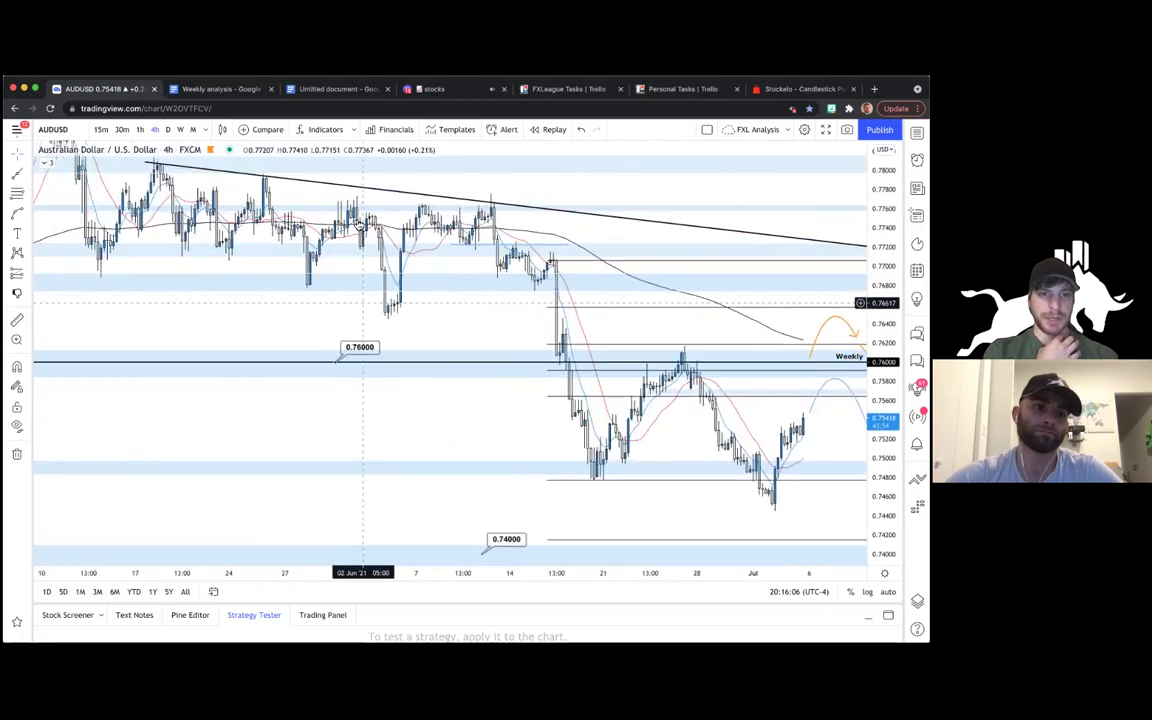
pyautogui.hscroll(5, 440, 300)
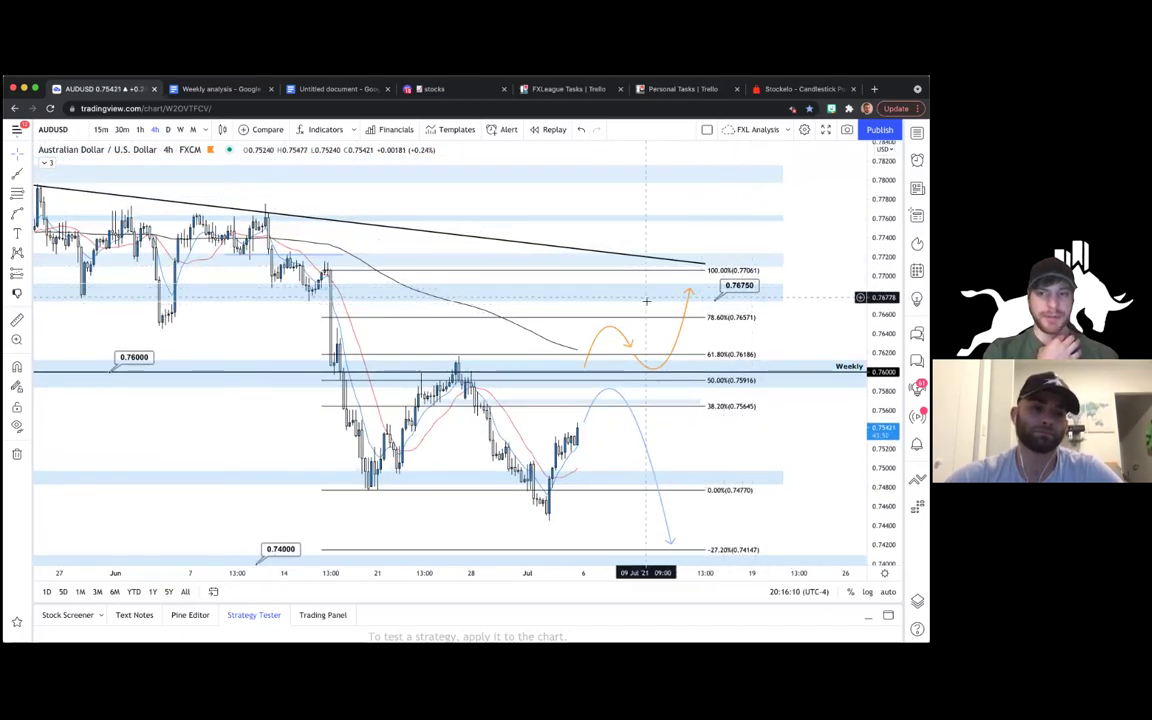
pyautogui.moveTo(785, 334); pyautogui.dragTo(796, 303)
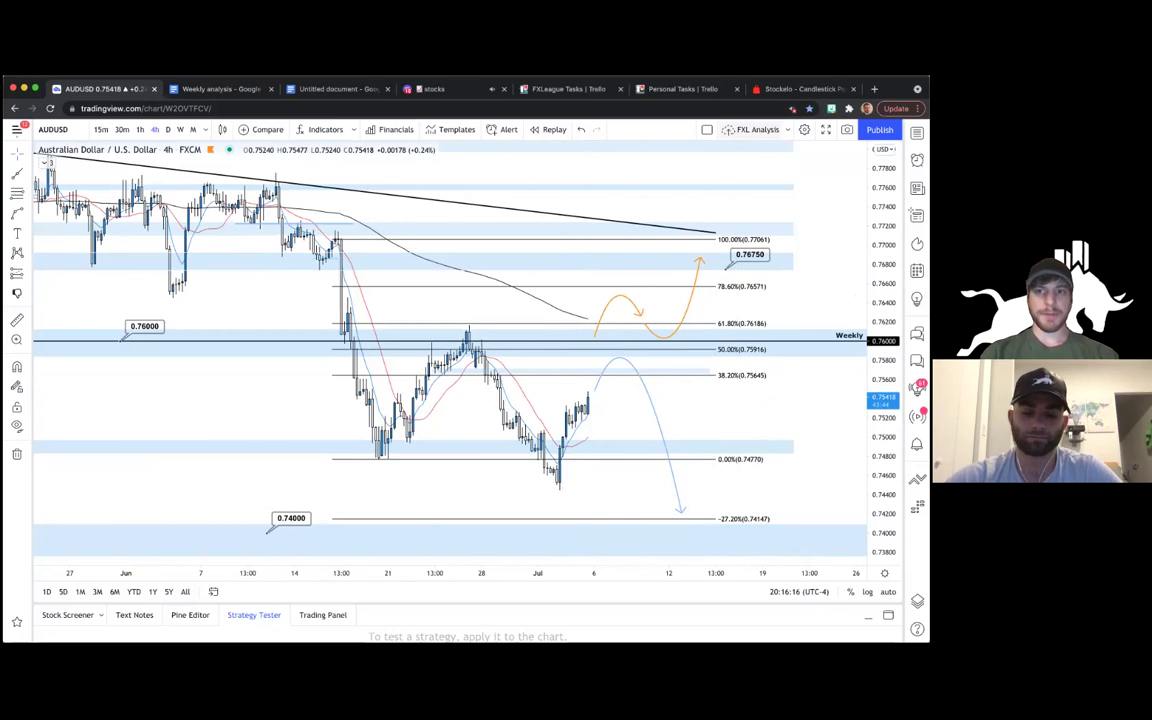
pyautogui.moveTo(698, 173); pyautogui.dragTo(710, 173)
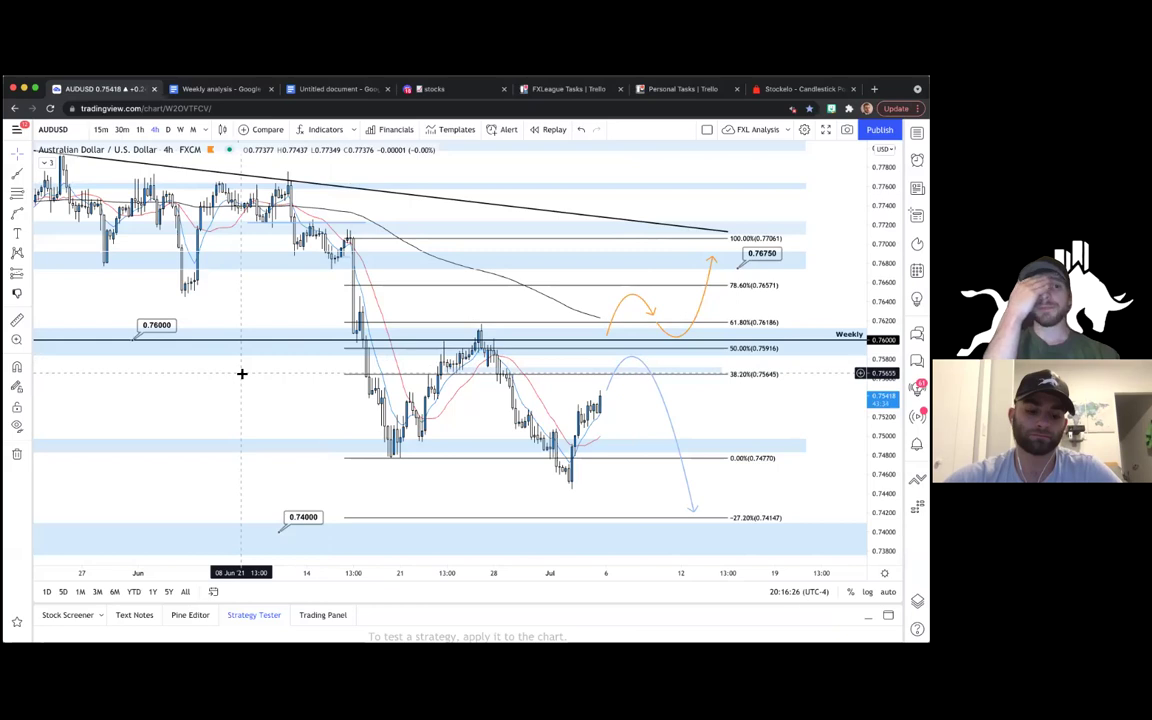
# - Open the Australian Dollar / Japanese Yen chart on the daily timeframe and reset the chart view
pyautogui.press('Down')
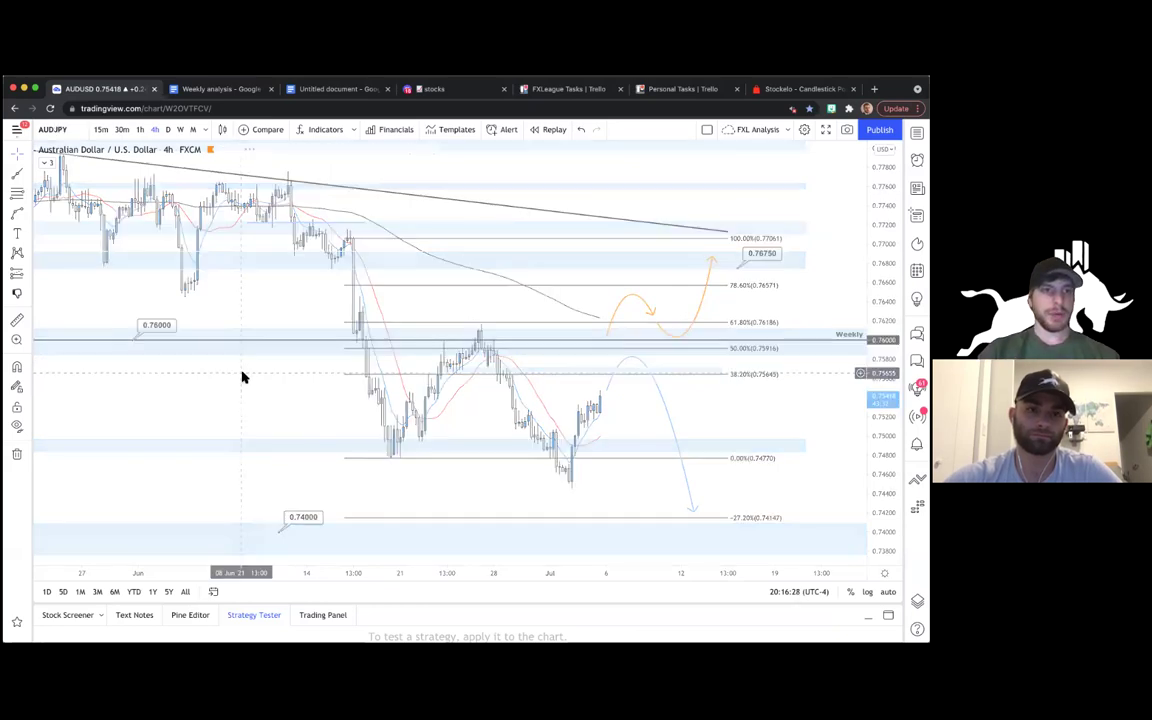
pyautogui.rightClick(543, 172)
pyautogui.click(578, 184)
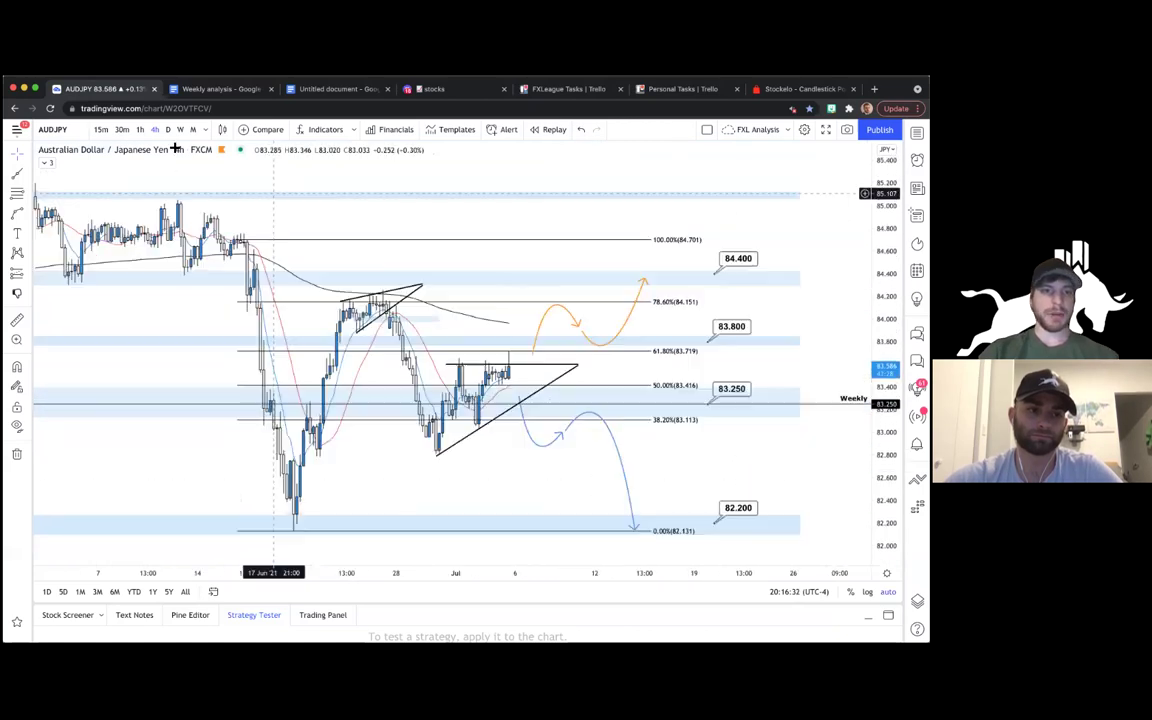
pyautogui.click(167, 130)
pyautogui.rightClick(658, 208)
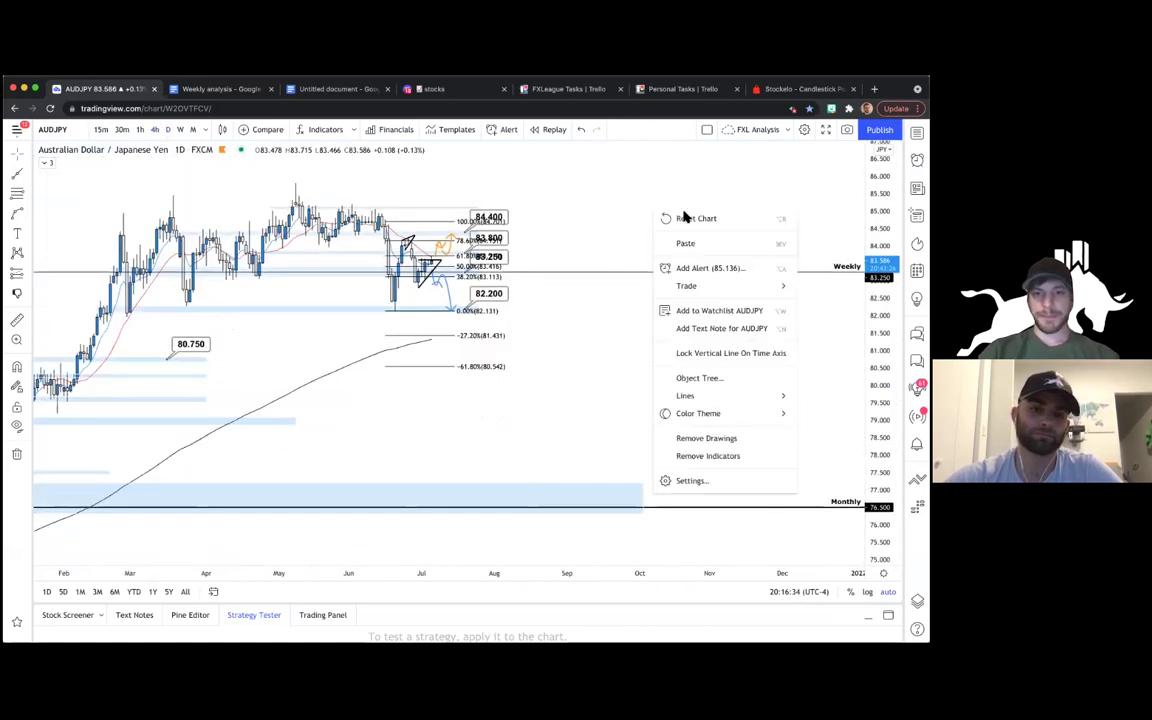
pyautogui.click(690, 218)
pyautogui.hscroll(5, 594, 193)
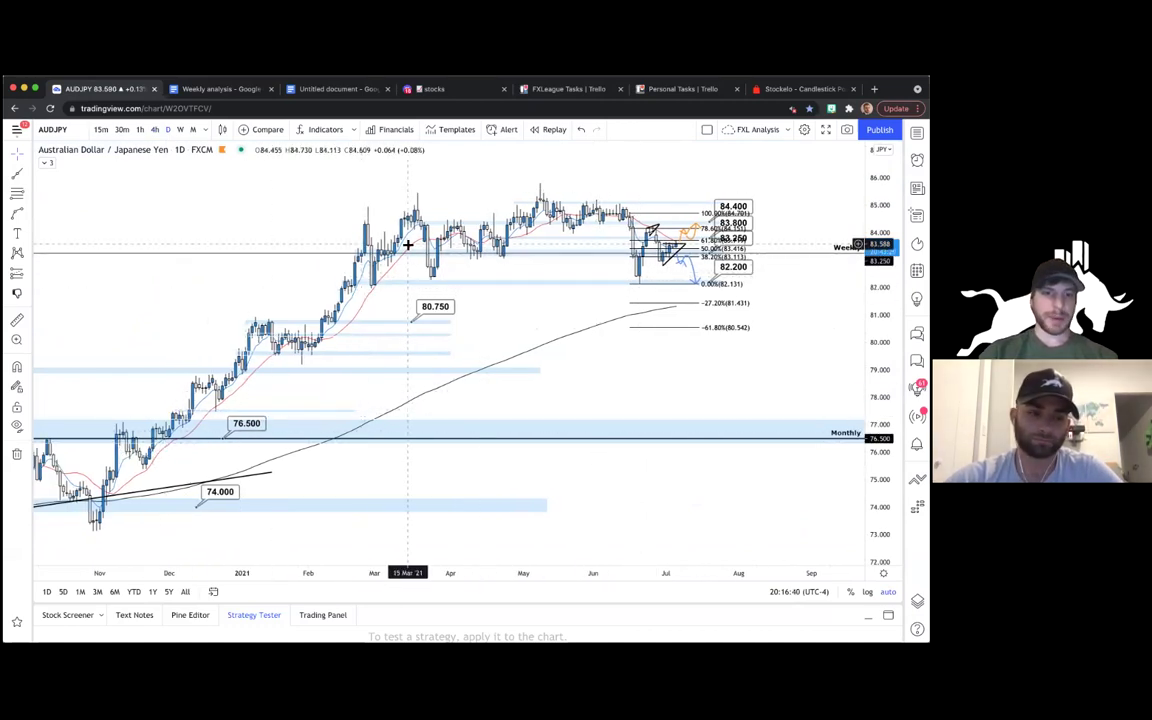
# - Examine the AUD/JPY daily price action around the weekly 83.250 level, the 84.400 and 82.200 zones and the Fibonacci levels
pyautogui.hscroll(2, 468, 198)
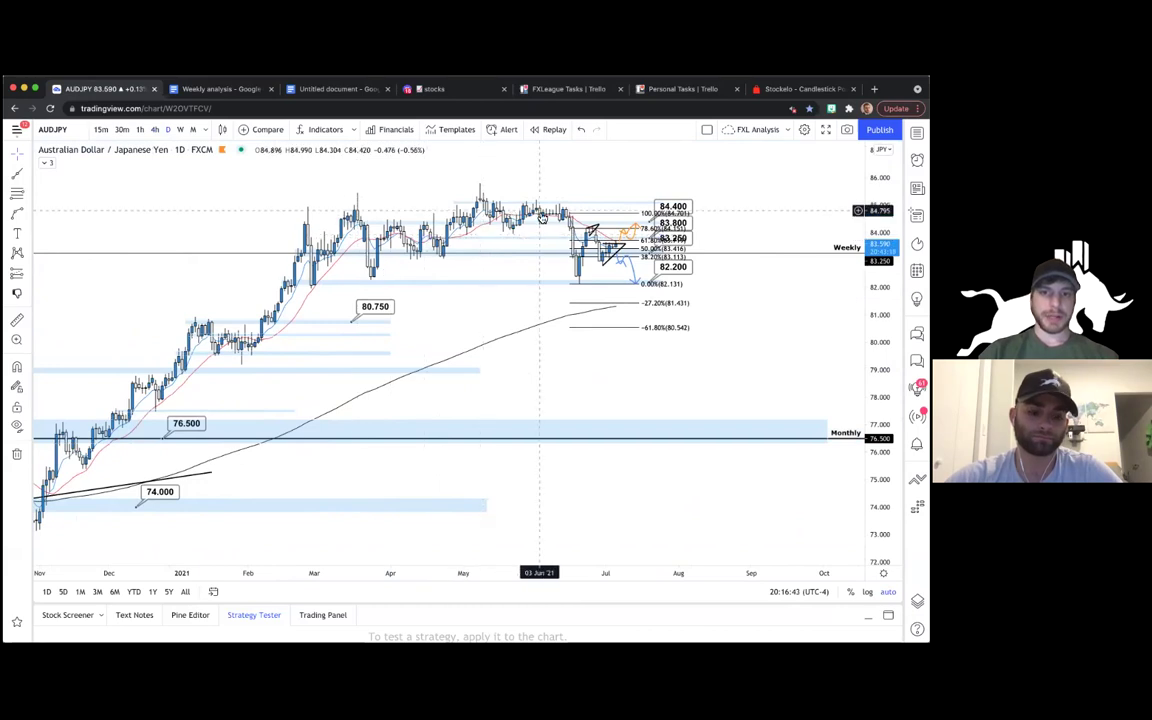
pyautogui.hscroll(2, 530, 184)
pyautogui.moveTo(877, 359); pyautogui.dragTo(877, 321)
pyautogui.moveTo(806, 323); pyautogui.dragTo(825, 365)
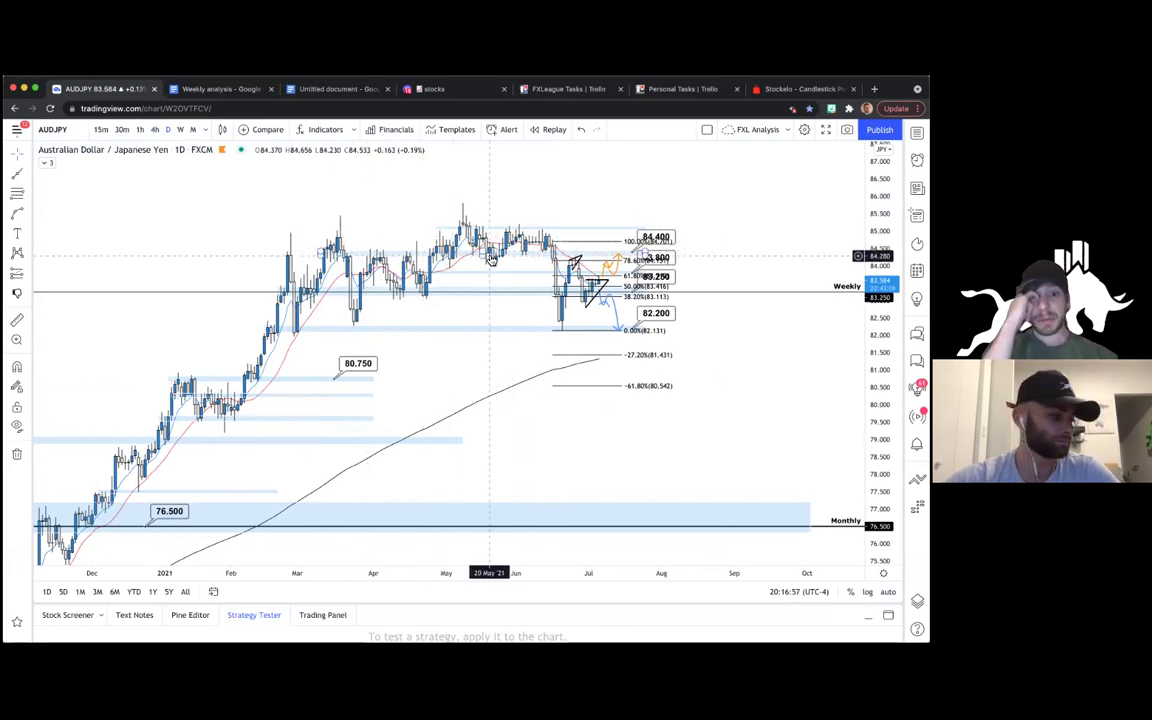
pyautogui.moveTo(532, 200); pyautogui.dragTo(522, 206)
pyautogui.moveTo(880, 300); pyautogui.dragTo(880, 241)
pyautogui.moveTo(785, 258); pyautogui.dragTo(797, 295)
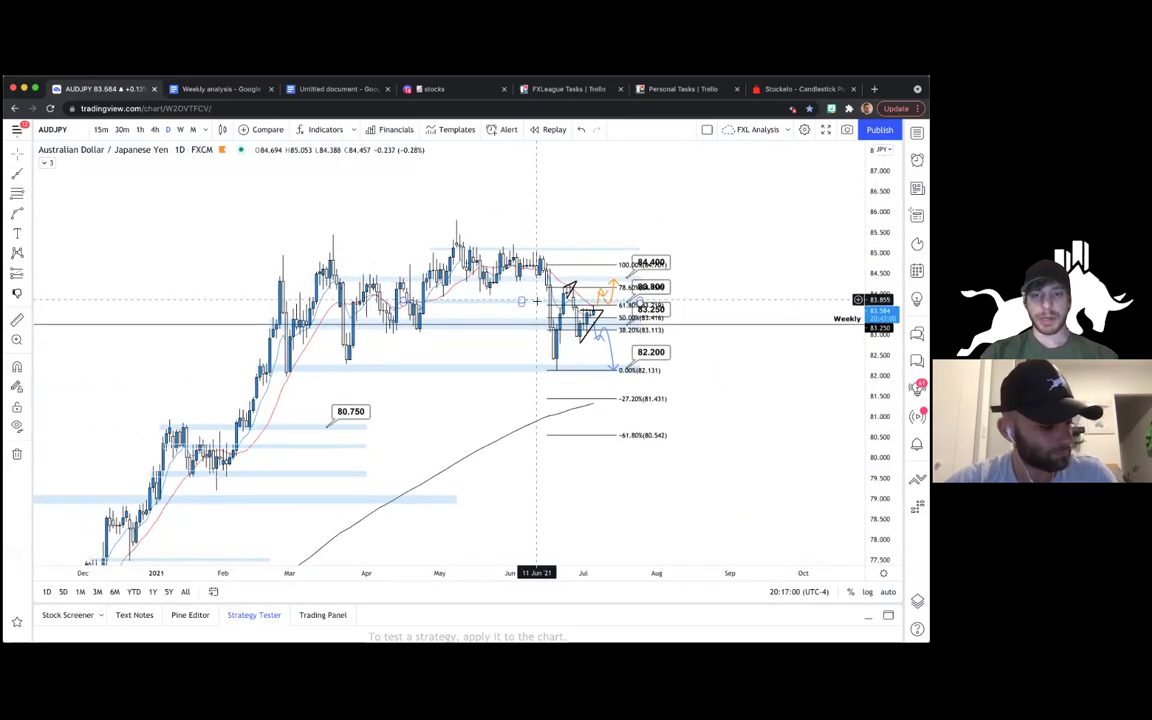
pyautogui.scroll(2, 516, 270)
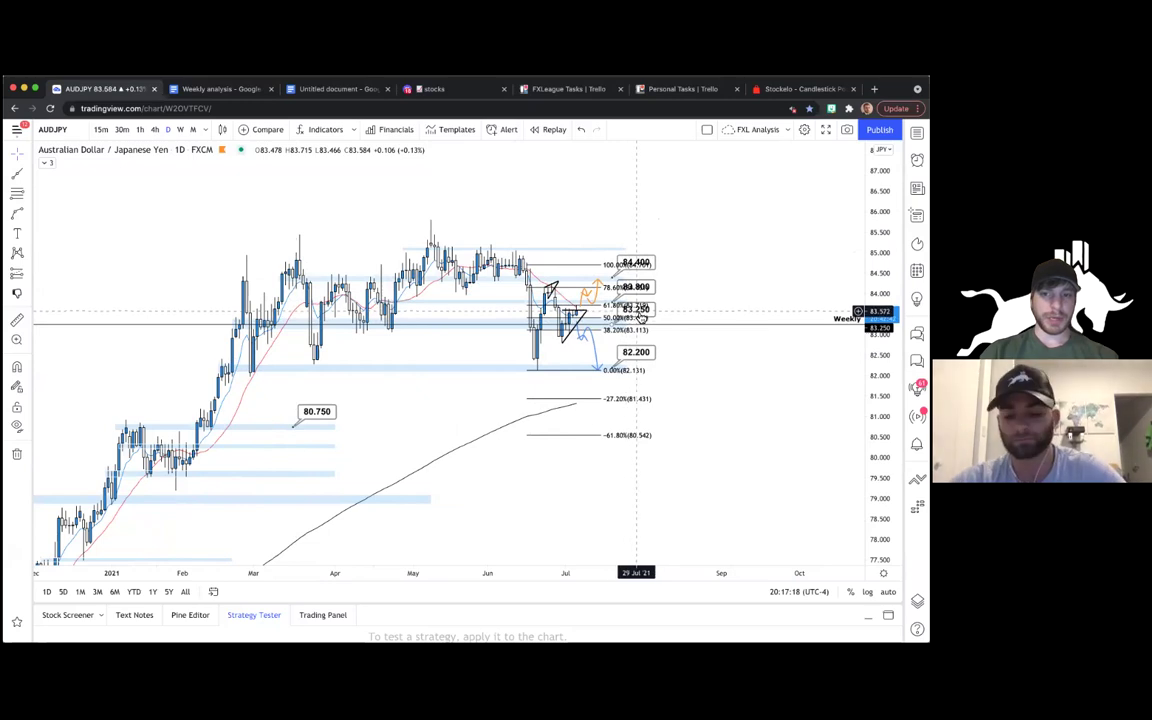
pyautogui.hscroll(-2, 754, 314)
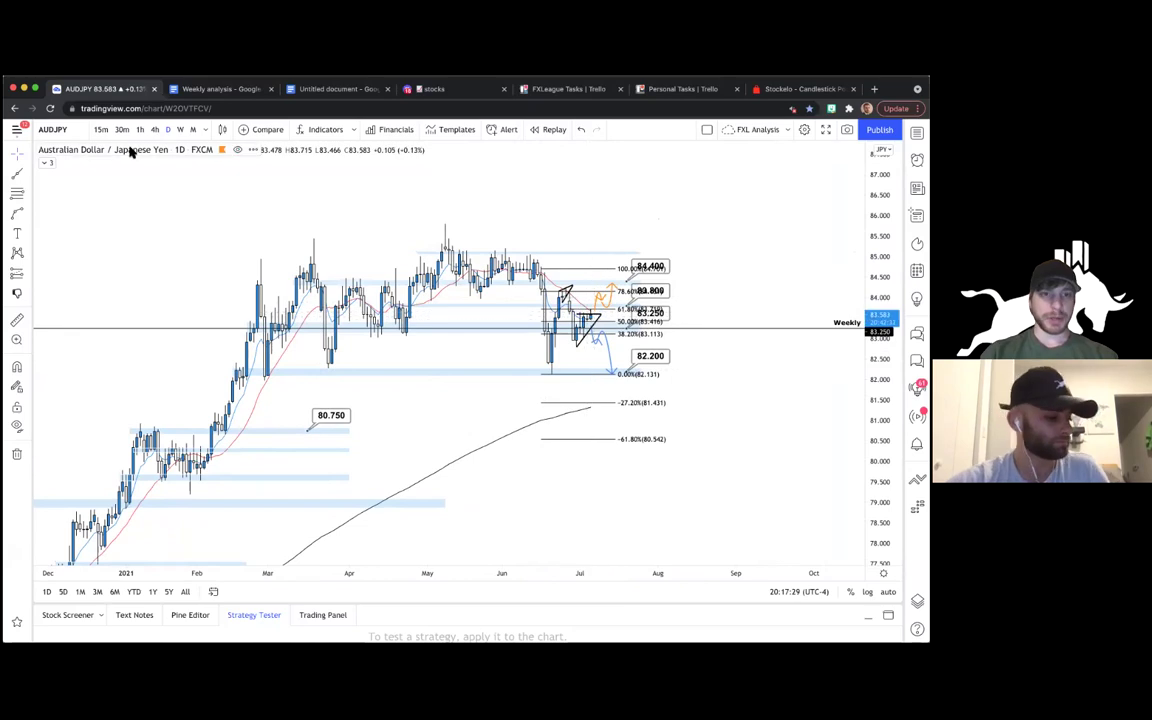
# - Switch AUD/JPY to the 4-hour timeframe and examine the ascending triangle, Fibonacci levels, marked zones and the orange and blue projected paths
pyautogui.click(154, 129)
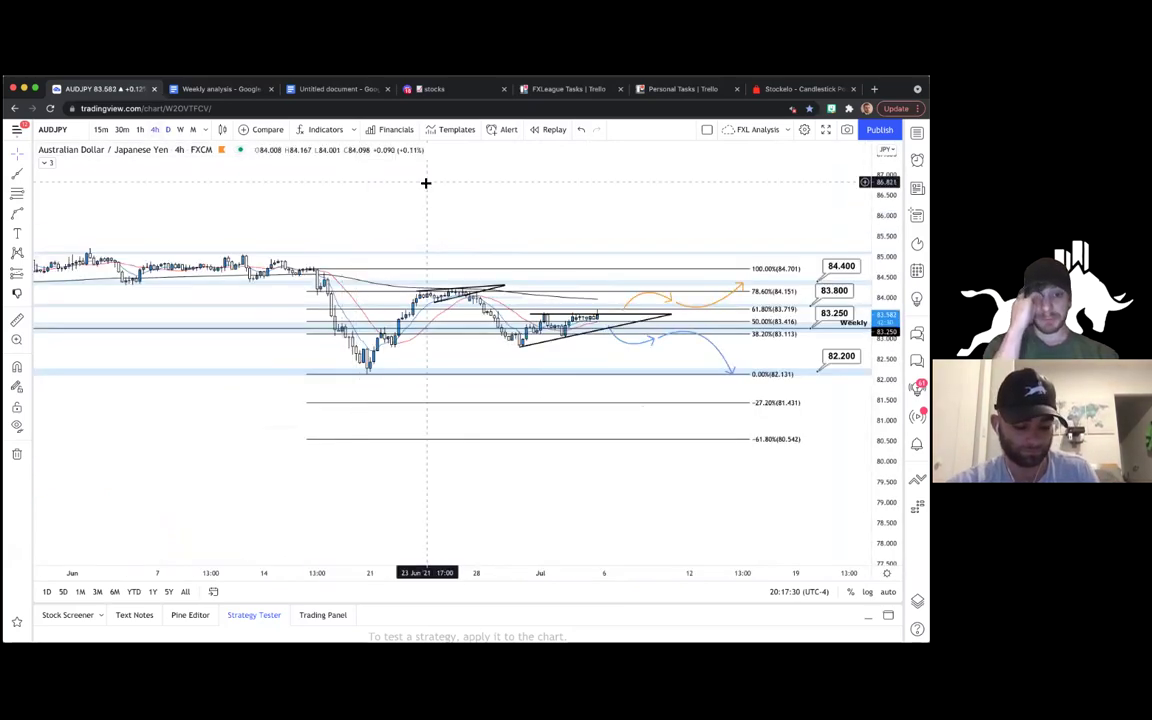
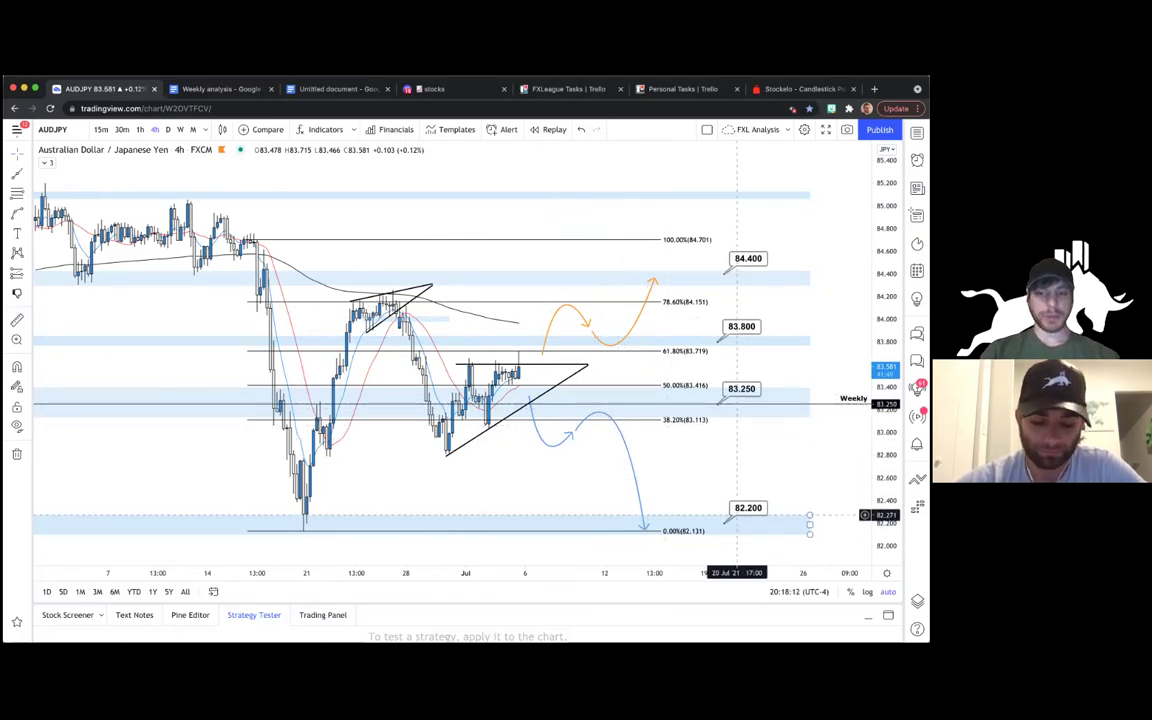
pyautogui.moveTo(549, 471); pyautogui.dragTo(590, 468)
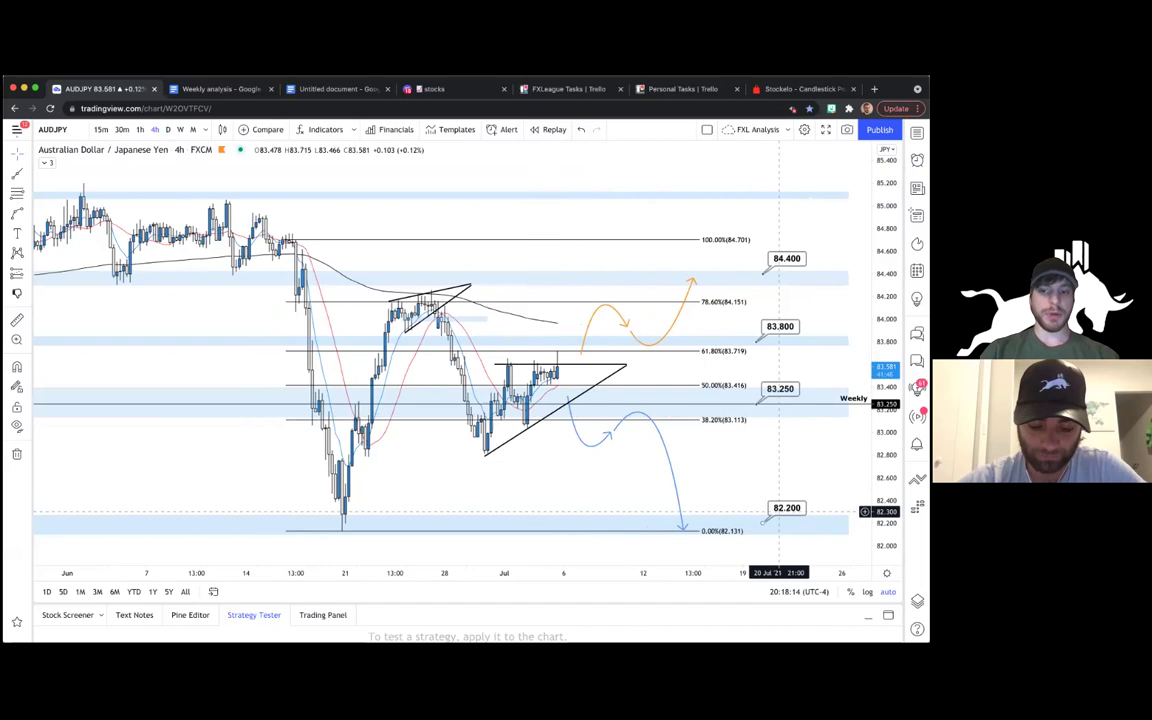
pyautogui.moveTo(728, 483); pyautogui.dragTo(709, 455)
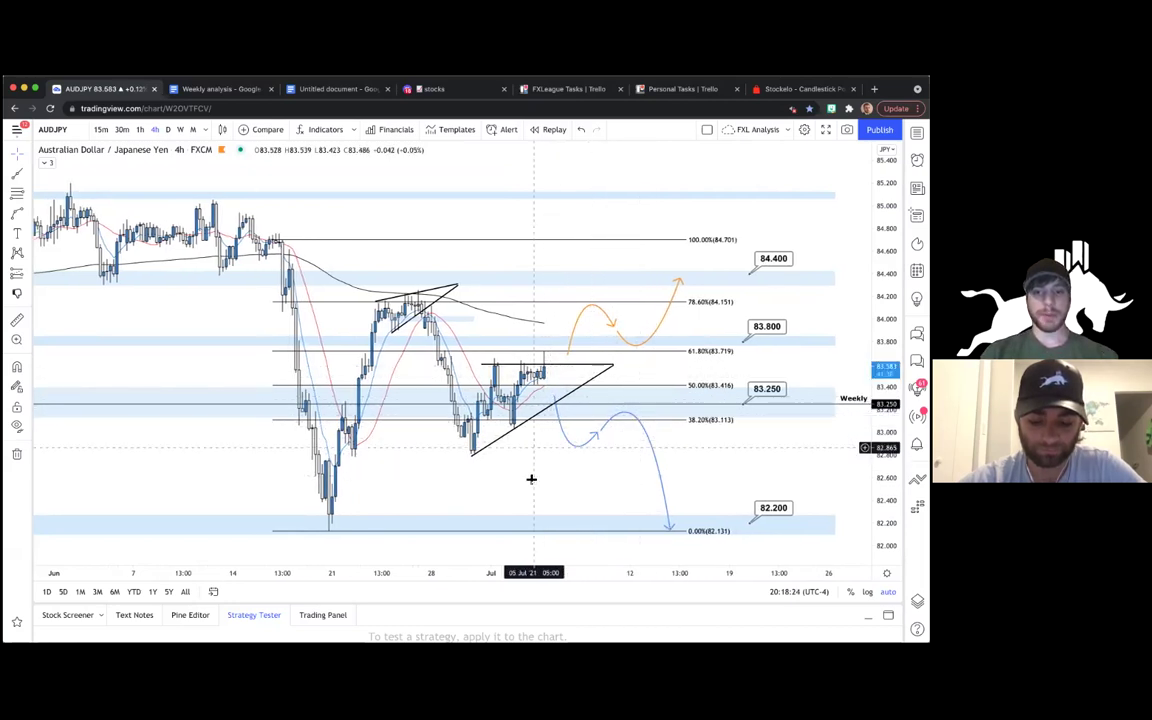
pyautogui.hscroll(-2, 573, 484)
pyautogui.hscroll(-1, 573, 484)
pyautogui.moveTo(885, 328); pyautogui.dragTo(885, 298)
pyautogui.moveTo(614, 219); pyautogui.dragTo(615, 230)
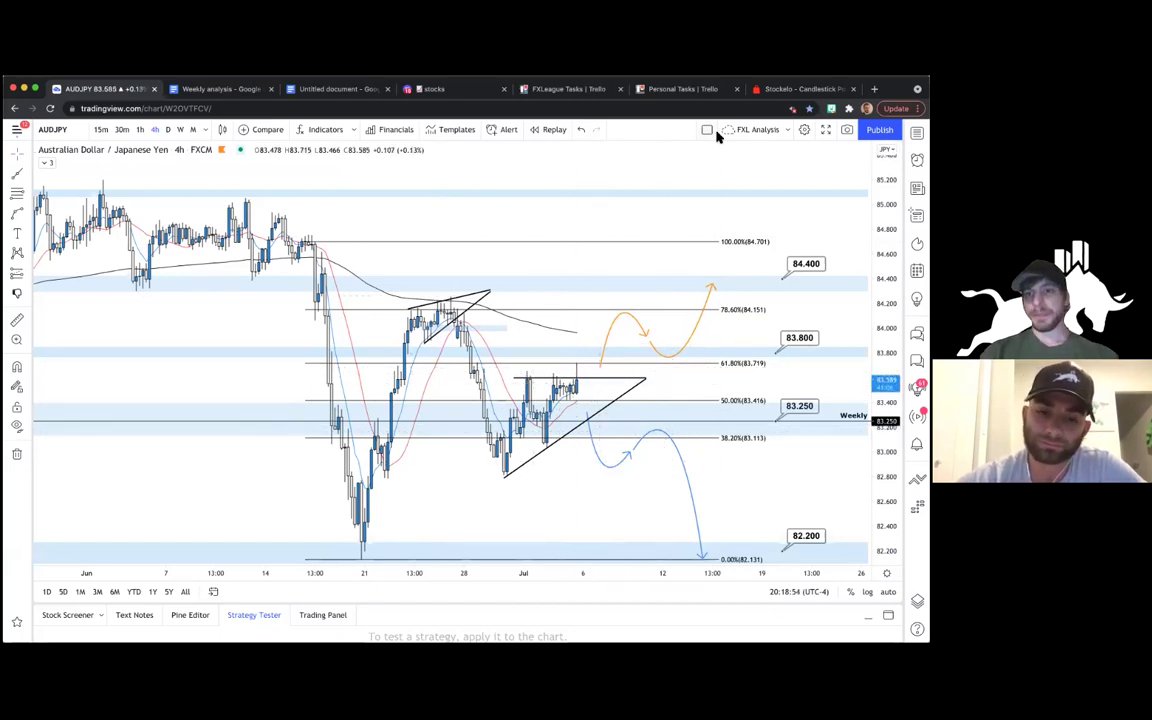
pyautogui.moveTo(601, 176); pyautogui.dragTo(612, 175)
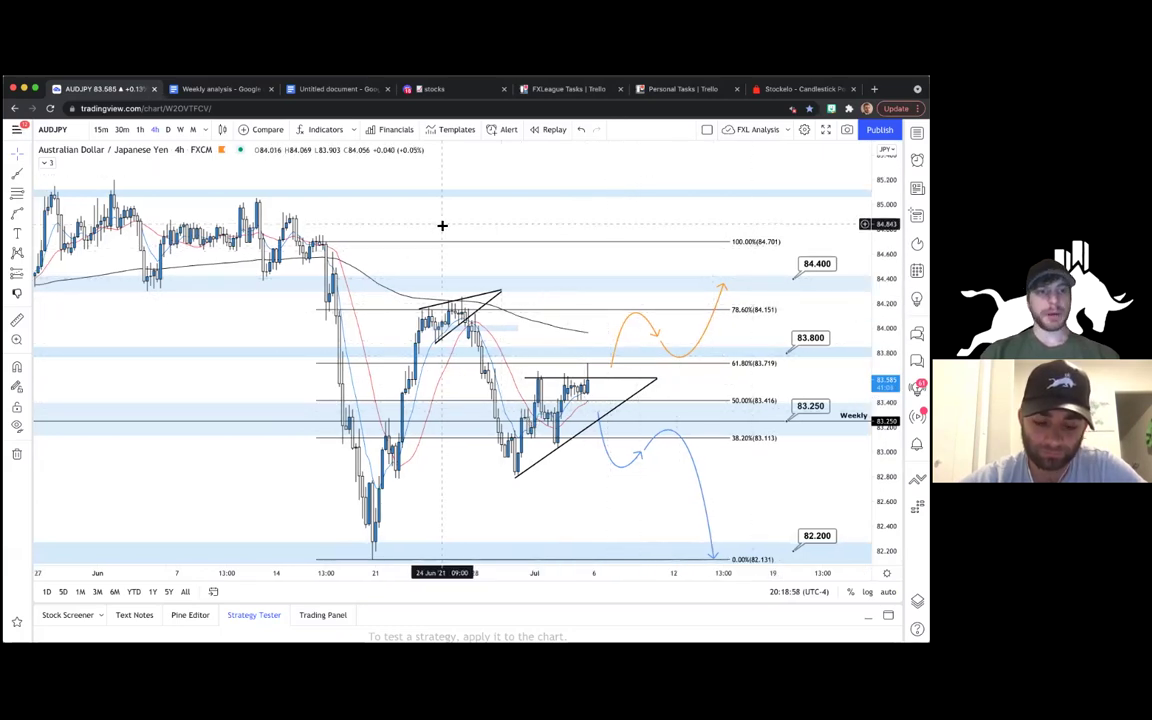
# - Open the U.S. Dollar / Japanese Yen chart on the daily timeframe, reset it and frame the latest candles between the 107.000 and 113.000 levels
pyautogui.press('Down')
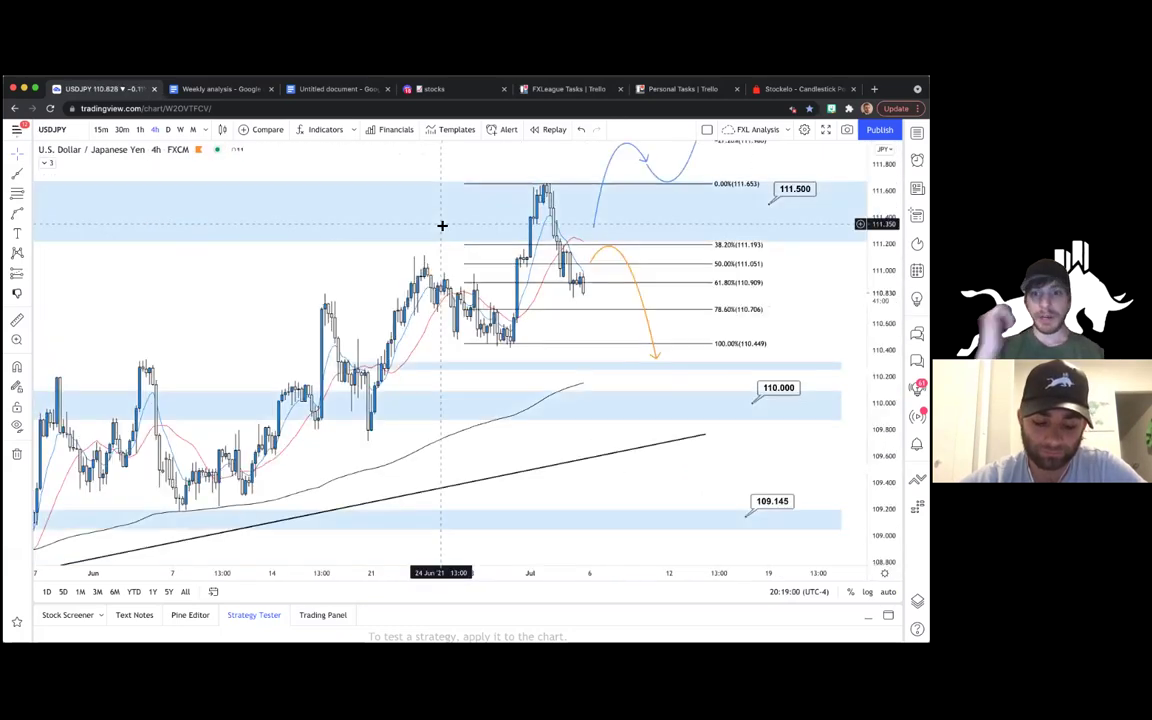
pyautogui.click(181, 130)
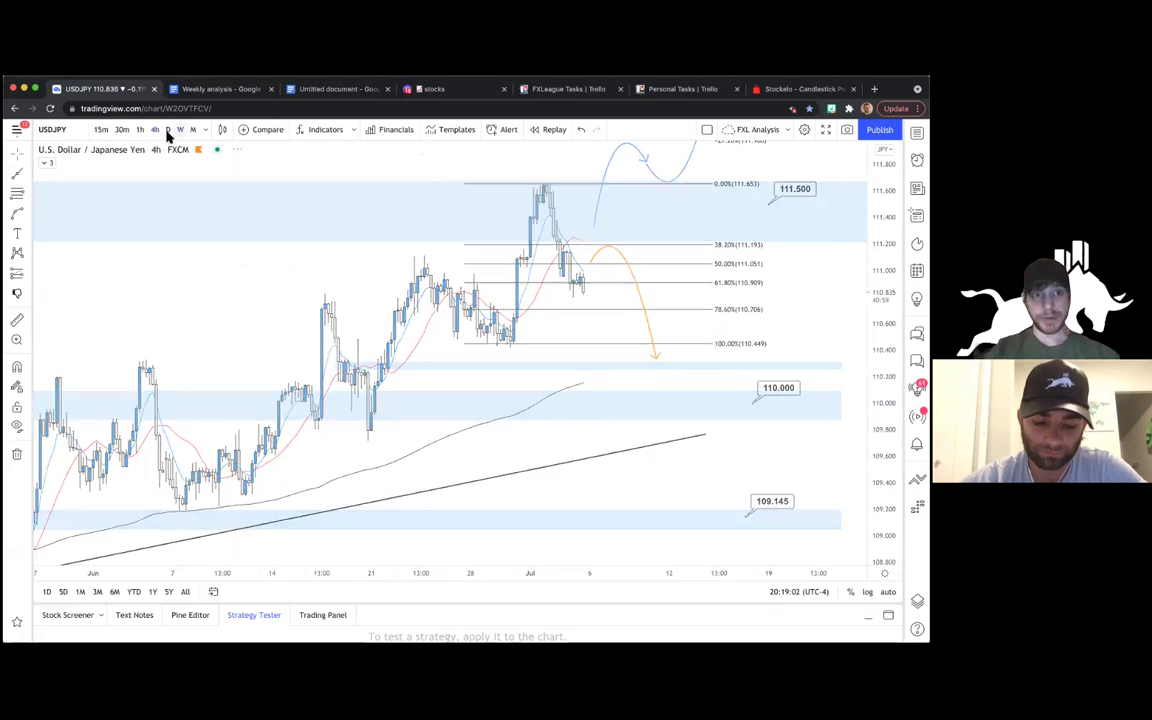
pyautogui.click(167, 130)
pyautogui.rightClick(445, 275)
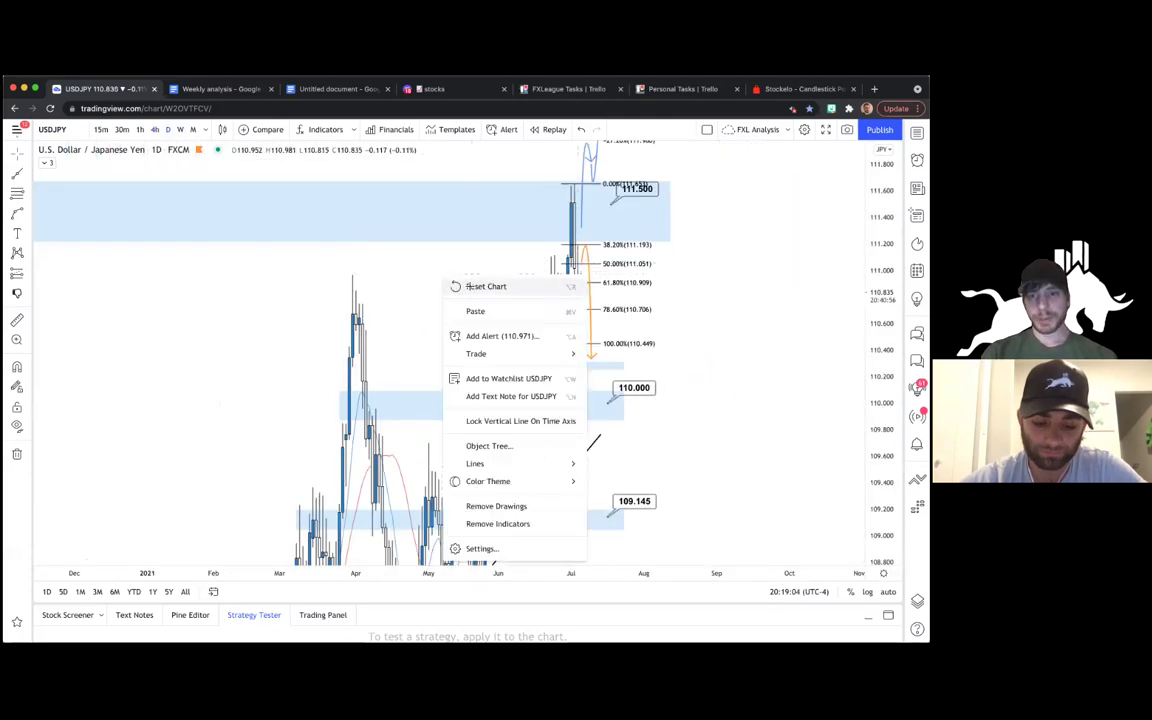
pyautogui.click(580, 261)
pyautogui.moveTo(539, 258); pyautogui.dragTo(321, 272)
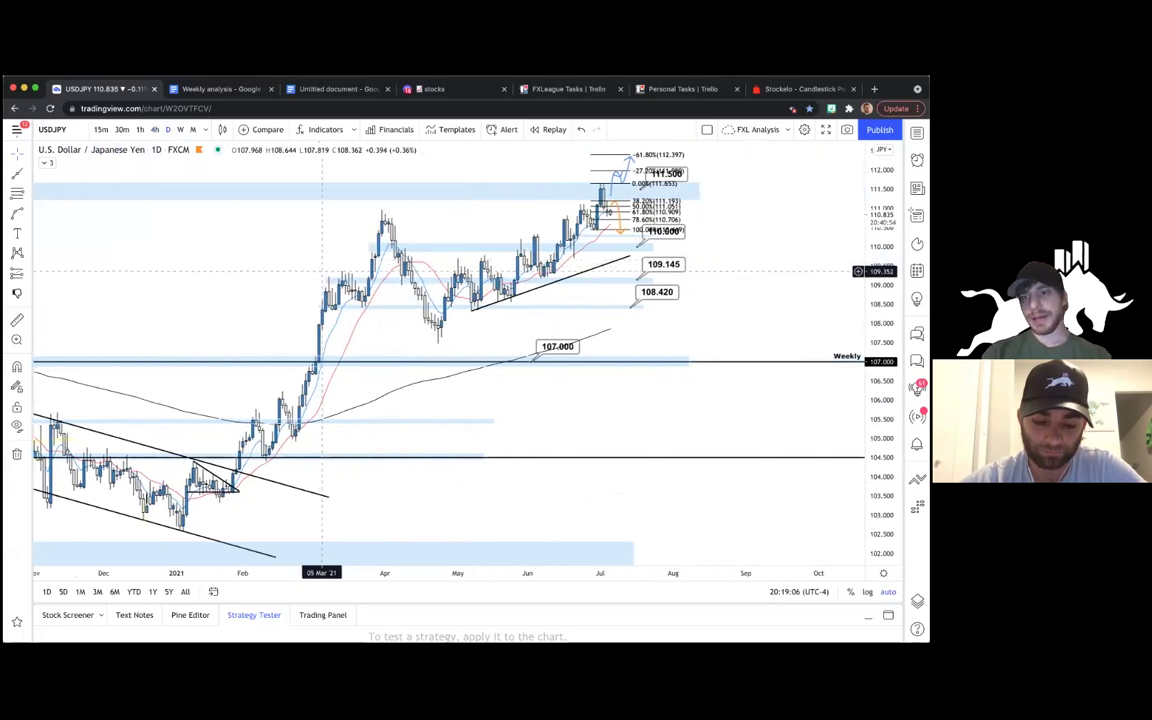
pyautogui.moveTo(881, 298); pyautogui.dragTo(881, 230)
pyautogui.moveTo(736, 230); pyautogui.dragTo(756, 369)
pyautogui.scroll(1, 756, 369)
pyautogui.scroll(1, 755, 369)
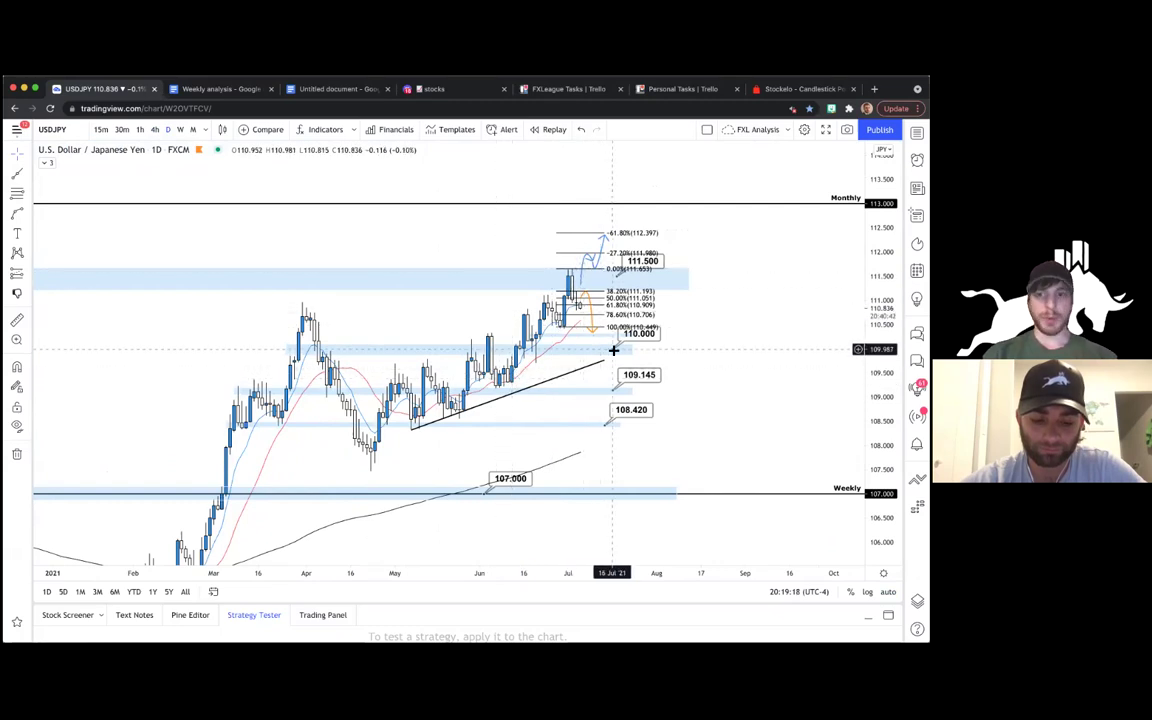
# - Switch the USD/JPY chart to the 4-hour timeframe and reset the chart view
pyautogui.click(155, 130)
pyautogui.rightClick(338, 228)
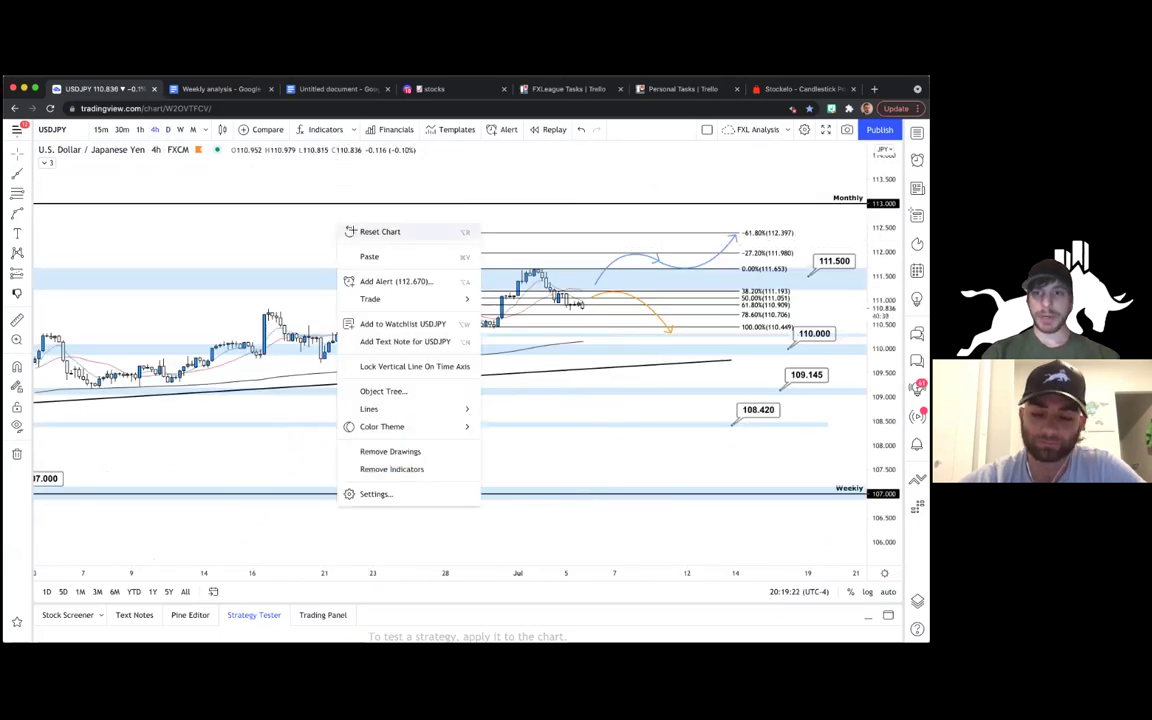
pyautogui.click(355, 231)
pyautogui.moveTo(490, 268); pyautogui.dragTo(190, 273)
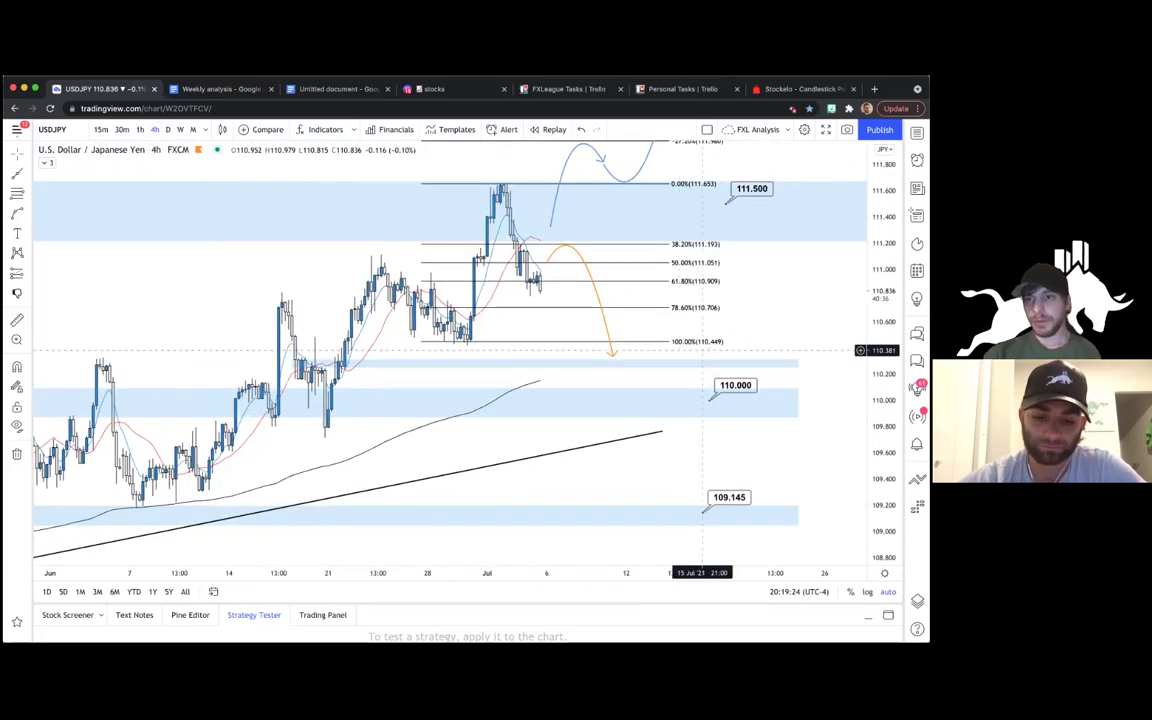
# - Fit both projected paths in the USD/JPY 4-hour chart and examine them against the 111.500 and 110.000 zones and the Fibonacci levels
pyautogui.moveTo(882, 350); pyautogui.dragTo(882, 376)
pyautogui.moveTo(433, 573); pyautogui.dragTo(560, 571)
pyautogui.moveTo(882, 275); pyautogui.dragTo(882, 329)
pyautogui.moveTo(808, 331); pyautogui.dragTo(810, 364)
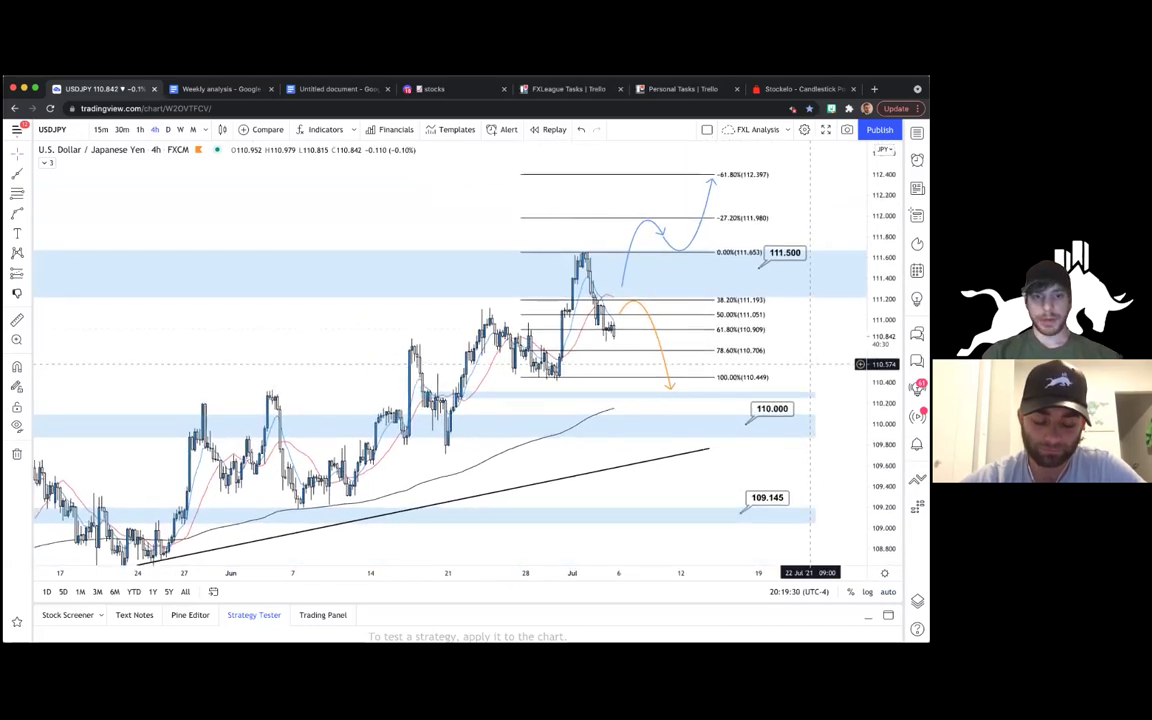
pyautogui.scroll(-2, 558, 386)
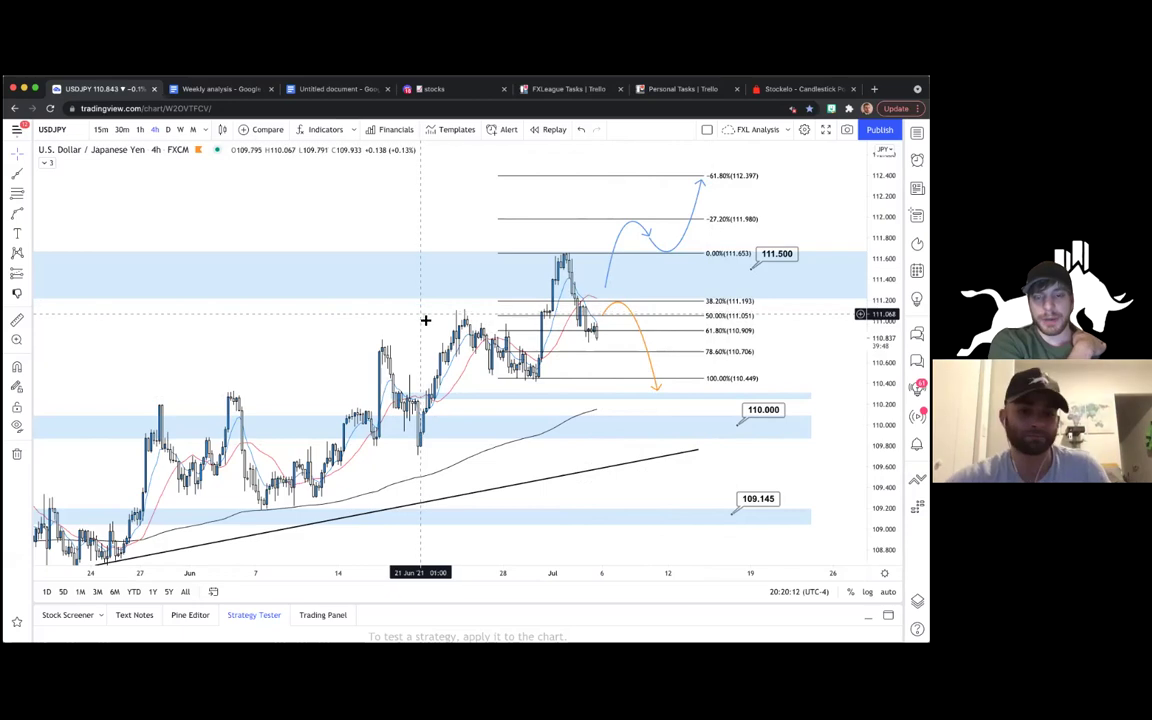
pyautogui.moveTo(345, 345); pyautogui.dragTo(318, 341)
pyautogui.click(668, 243)
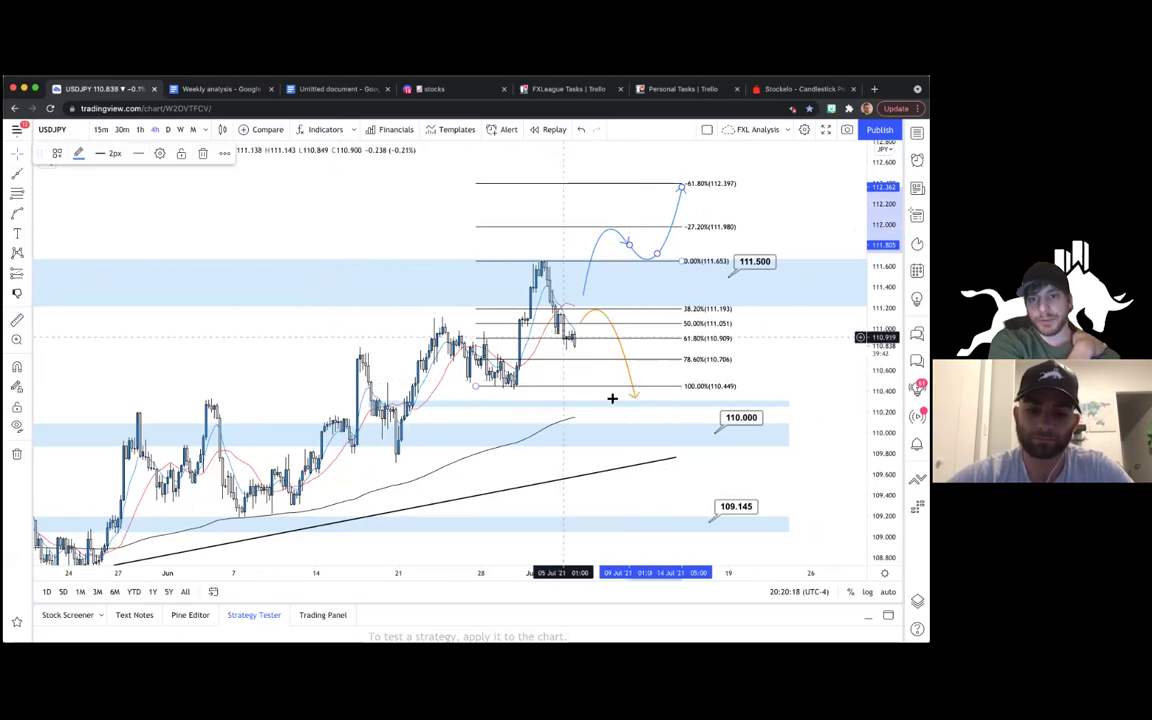
pyautogui.click(655, 316)
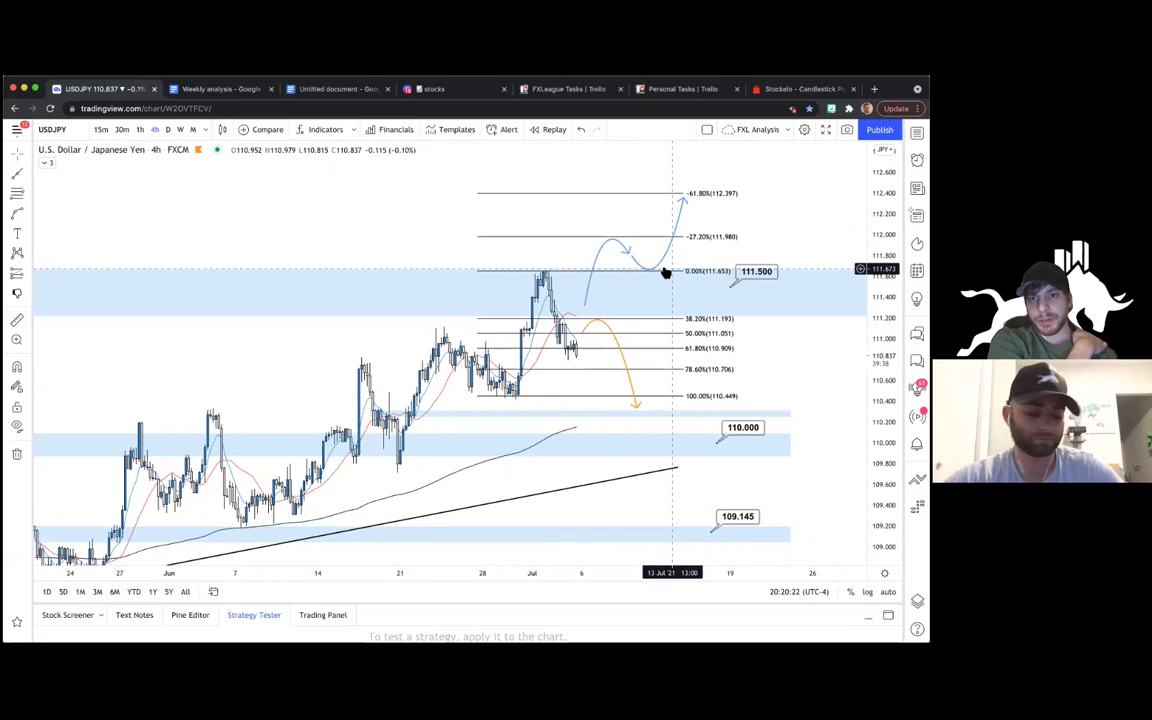
pyautogui.click(603, 243)
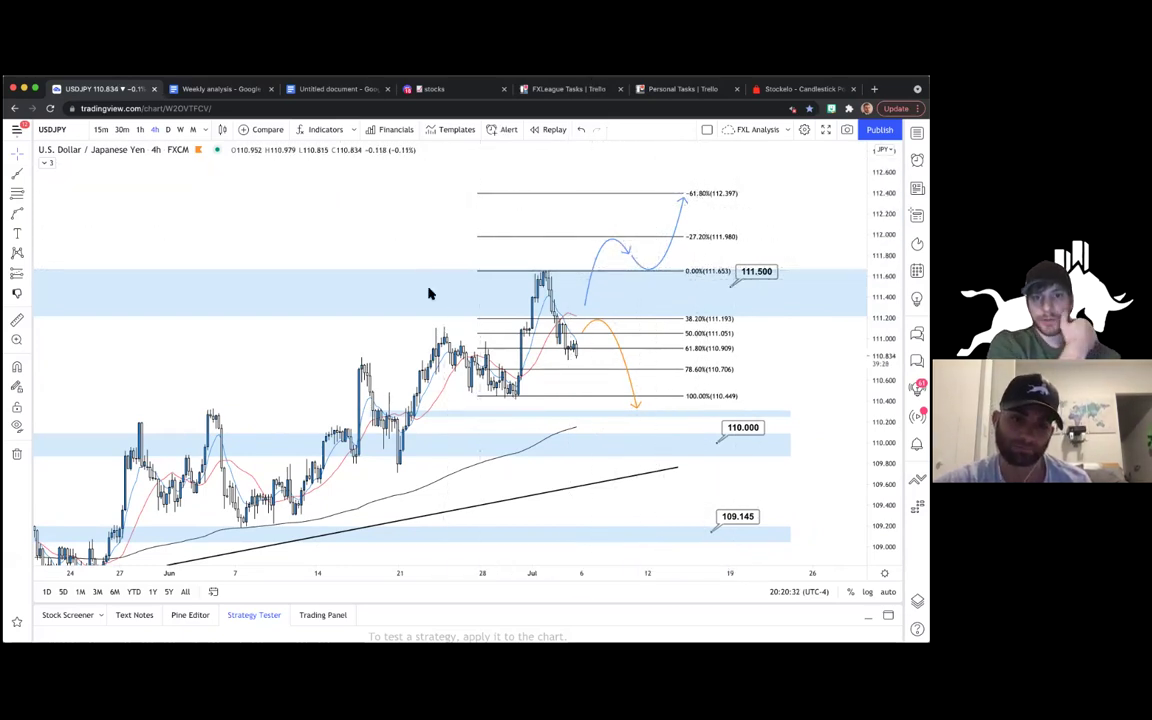
# - Draw an orange curve continuing the USD/JPY bearish path, dipping into the 110.000 zone and rising to about 111.195 at the 38.20% level
pyautogui.scroll(-2, 428, 293)
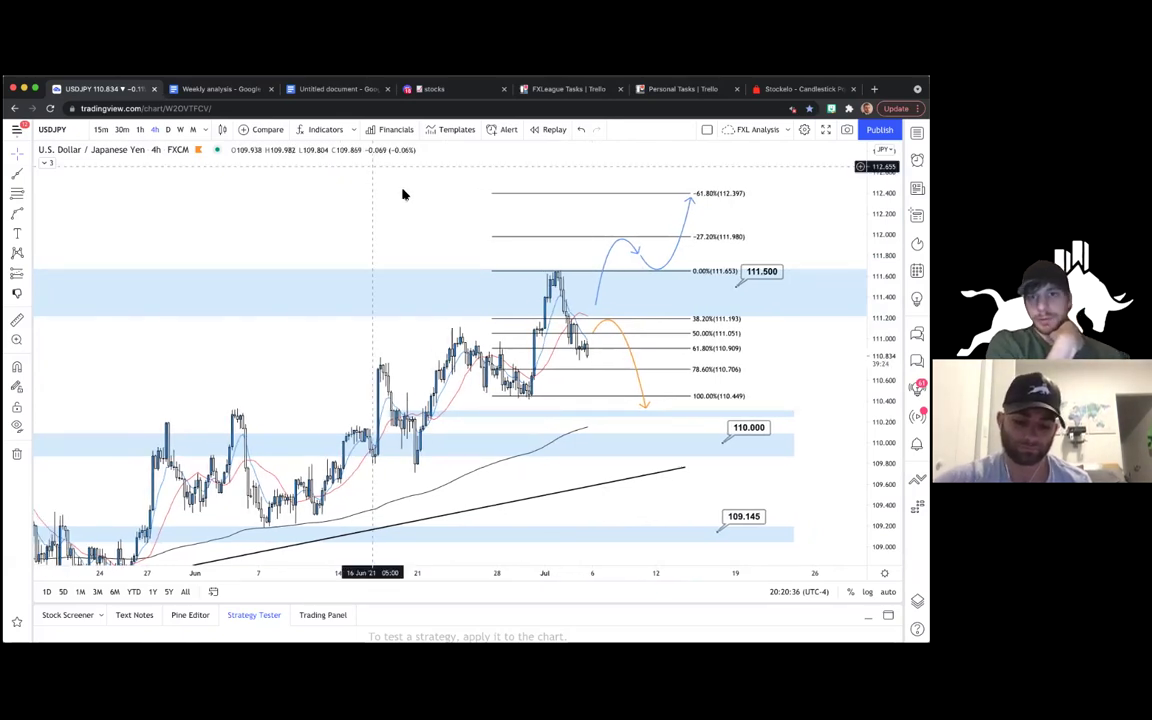
pyautogui.scroll(2, 404, 188)
pyautogui.moveTo(364, 228); pyautogui.dragTo(365, 203)
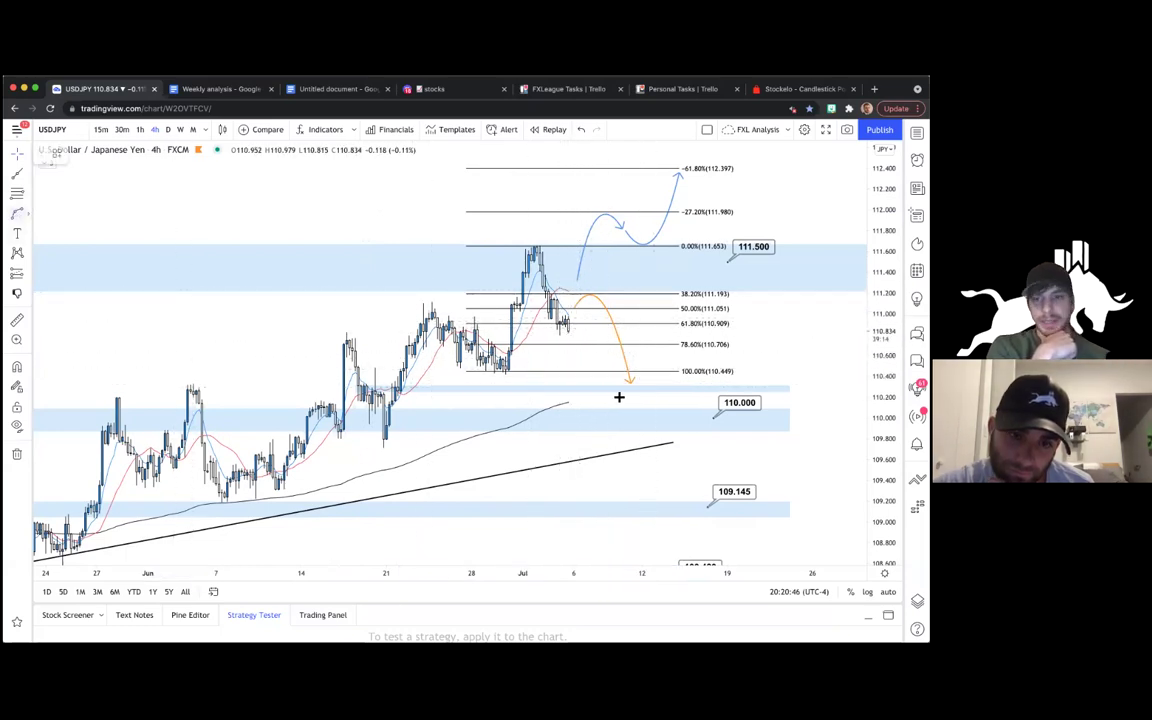
pyautogui.moveTo(631, 391); pyautogui.dragTo(702, 293)
pyautogui.moveTo(680, 354); pyautogui.dragTo(663, 403)
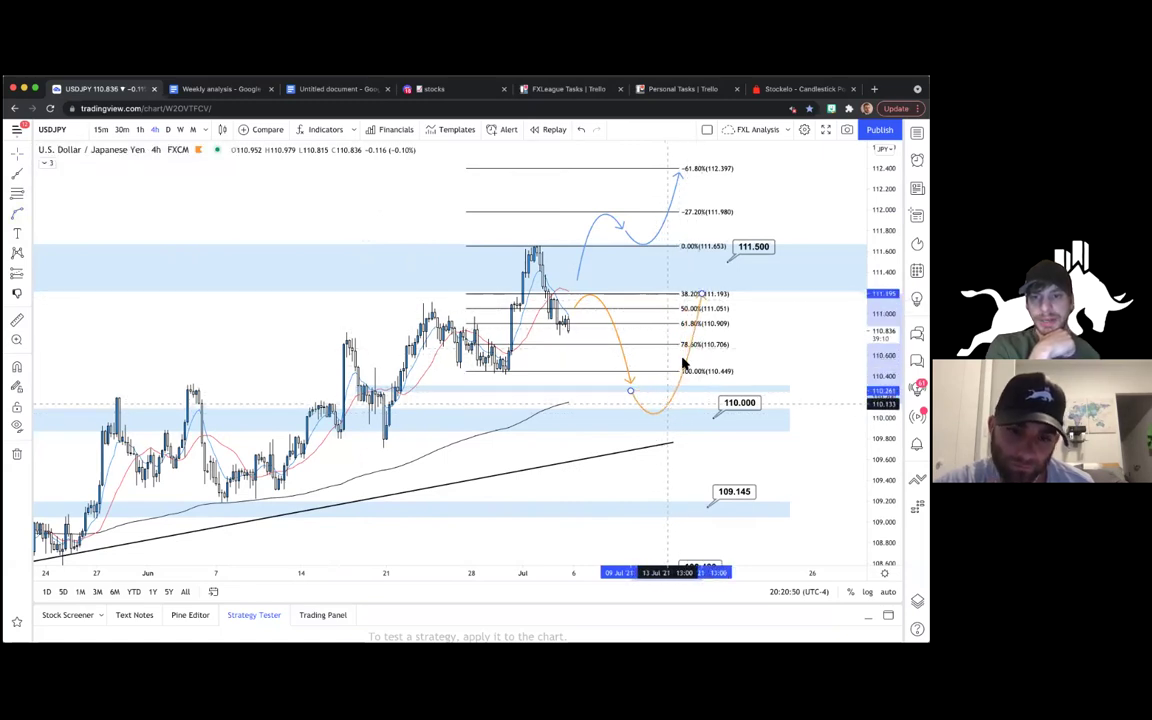
pyautogui.click(704, 296)
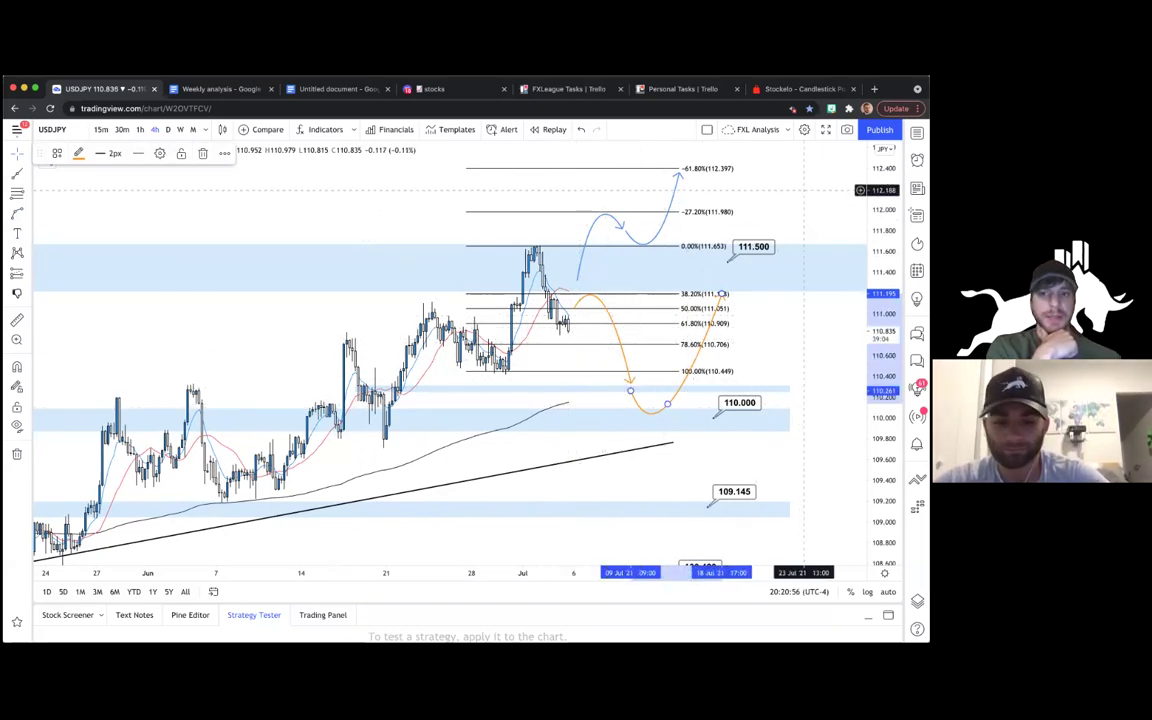
pyautogui.click(801, 192)
# - Switch USD/JPY to the daily timeframe, reset the chart and examine the extended orange path against the ascending trendline and marked zones
pyautogui.moveTo(64, 203); pyautogui.dragTo(127, 169)
pyautogui.moveTo(234, 199); pyautogui.dragTo(150, 237)
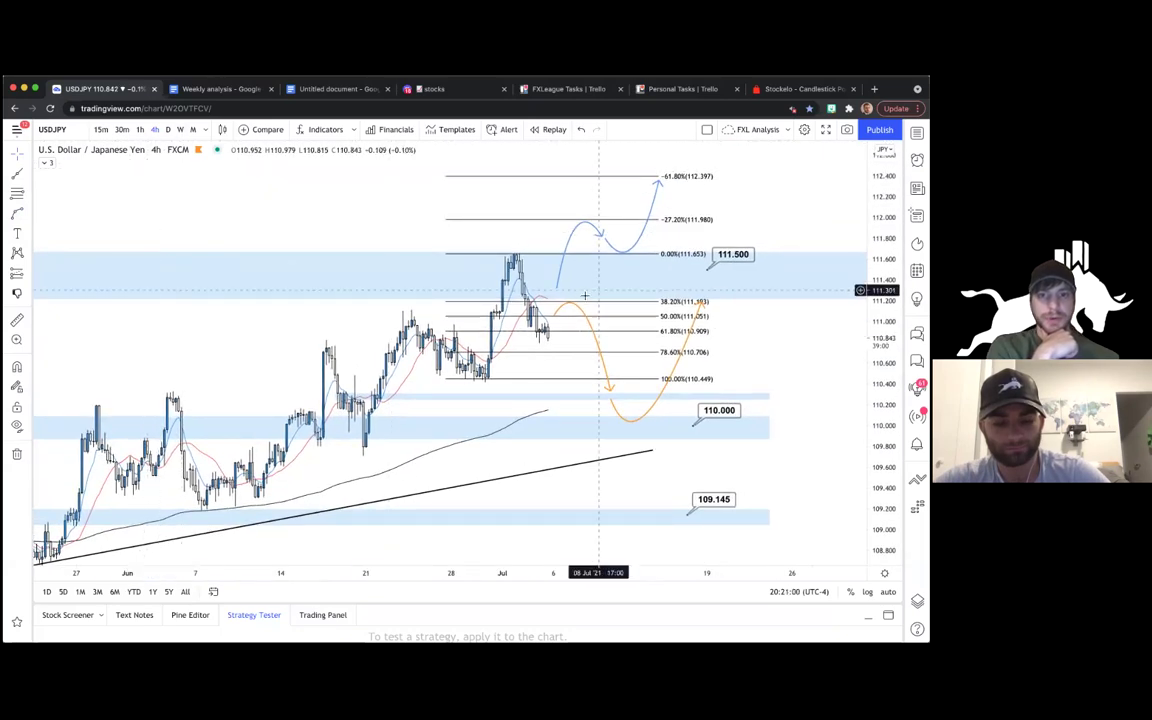
pyautogui.click(168, 130)
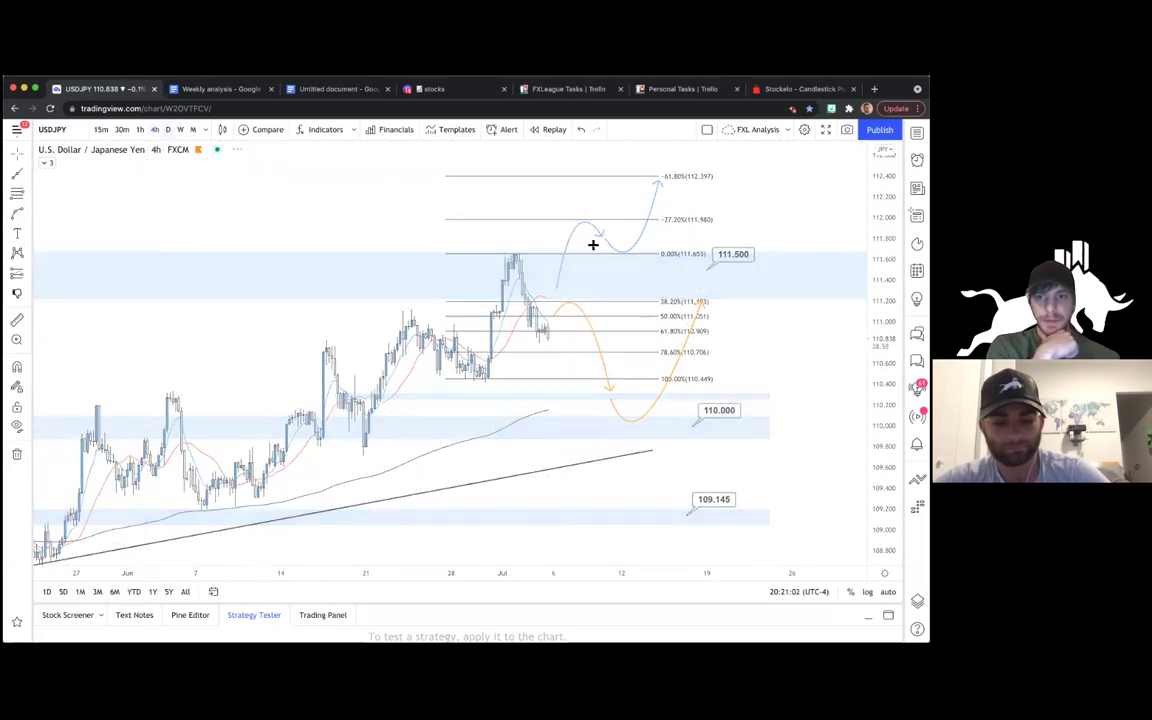
pyautogui.rightClick(409, 203)
pyautogui.click(428, 204)
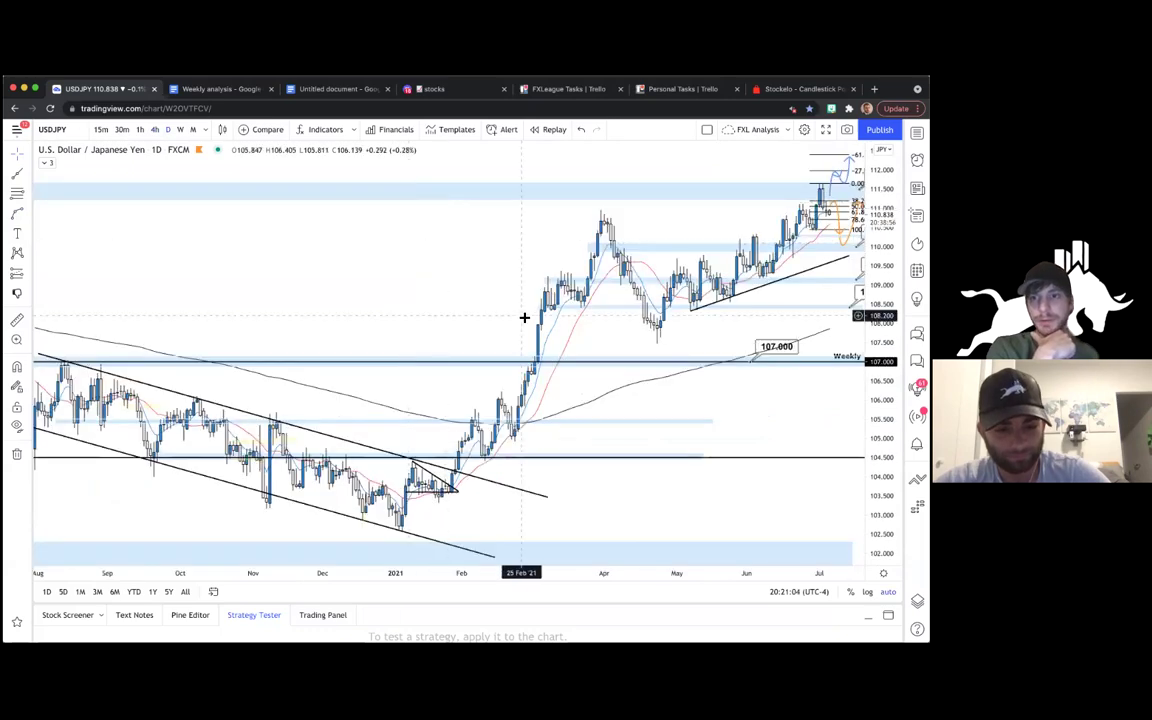
pyautogui.scroll(1, 524, 317)
pyautogui.moveTo(607, 231); pyautogui.dragTo(296, 282)
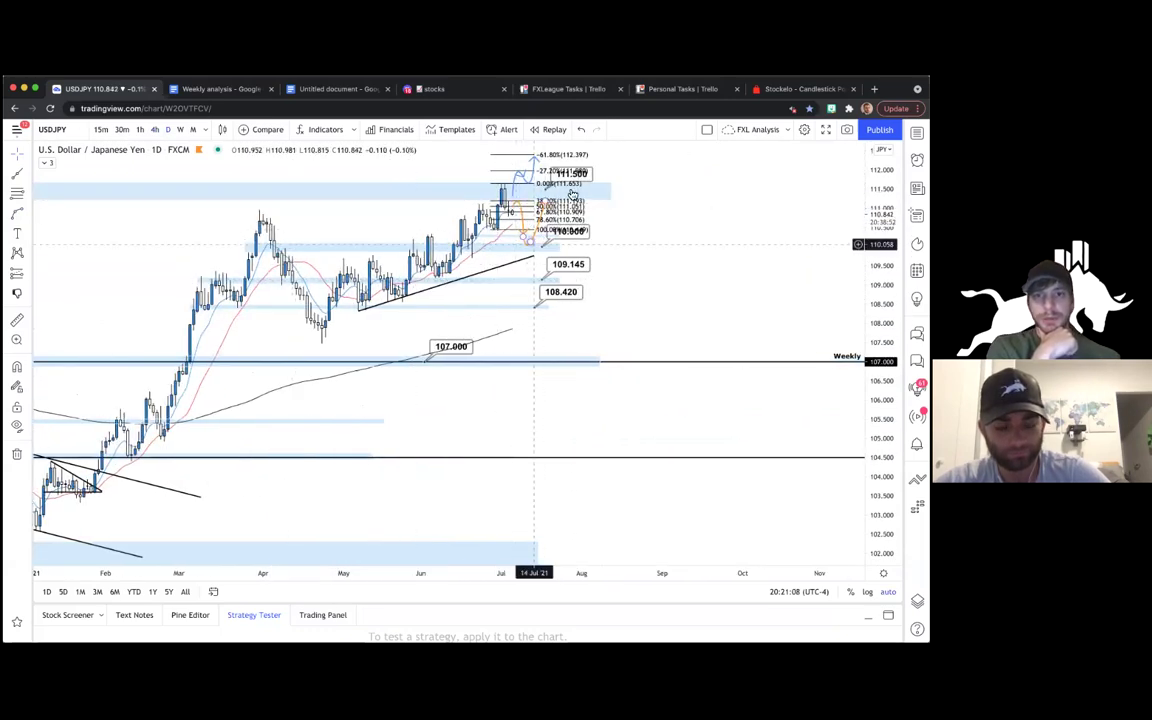
pyautogui.moveTo(695, 245); pyautogui.dragTo(764, 288)
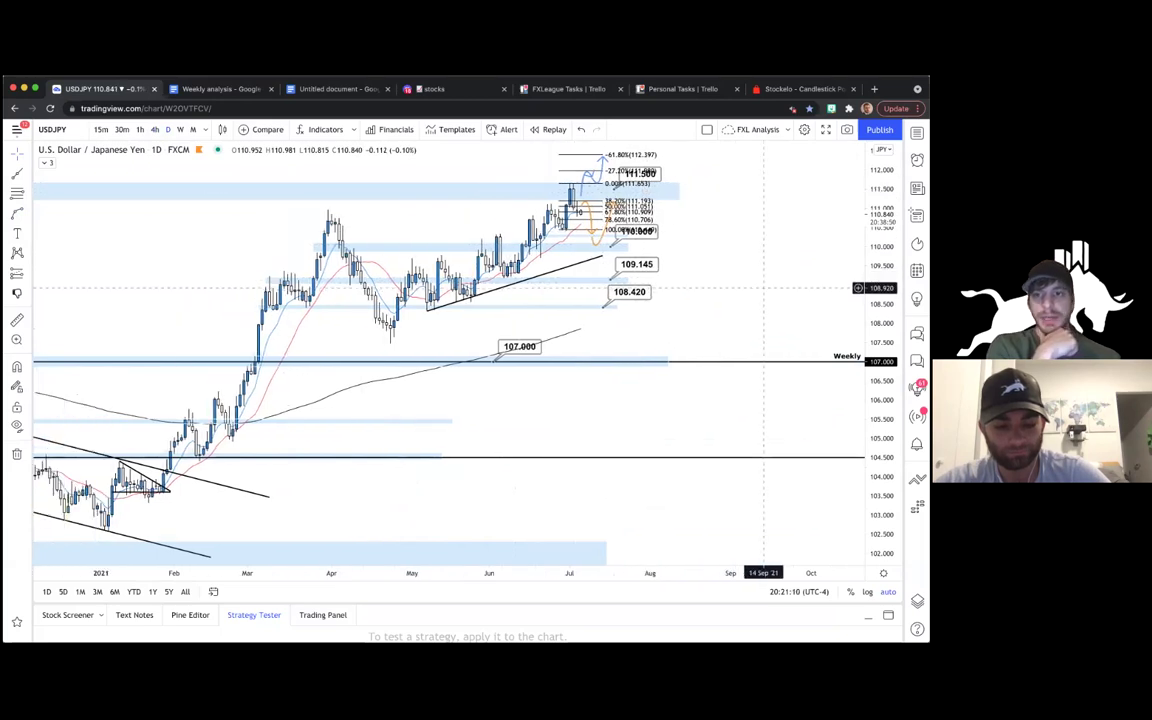
# - Return USD/JPY to the 4-hour timeframe and frame the latest candles with the blue path and the extended orange path
pyautogui.click(153, 130)
pyautogui.moveTo(272, 302); pyautogui.dragTo(306, 275)
pyautogui.moveTo(882, 258); pyautogui.dragTo(882, 305)
pyautogui.scroll(-1, 772, 305)
pyautogui.moveTo(770, 305); pyautogui.dragTo(760, 329)
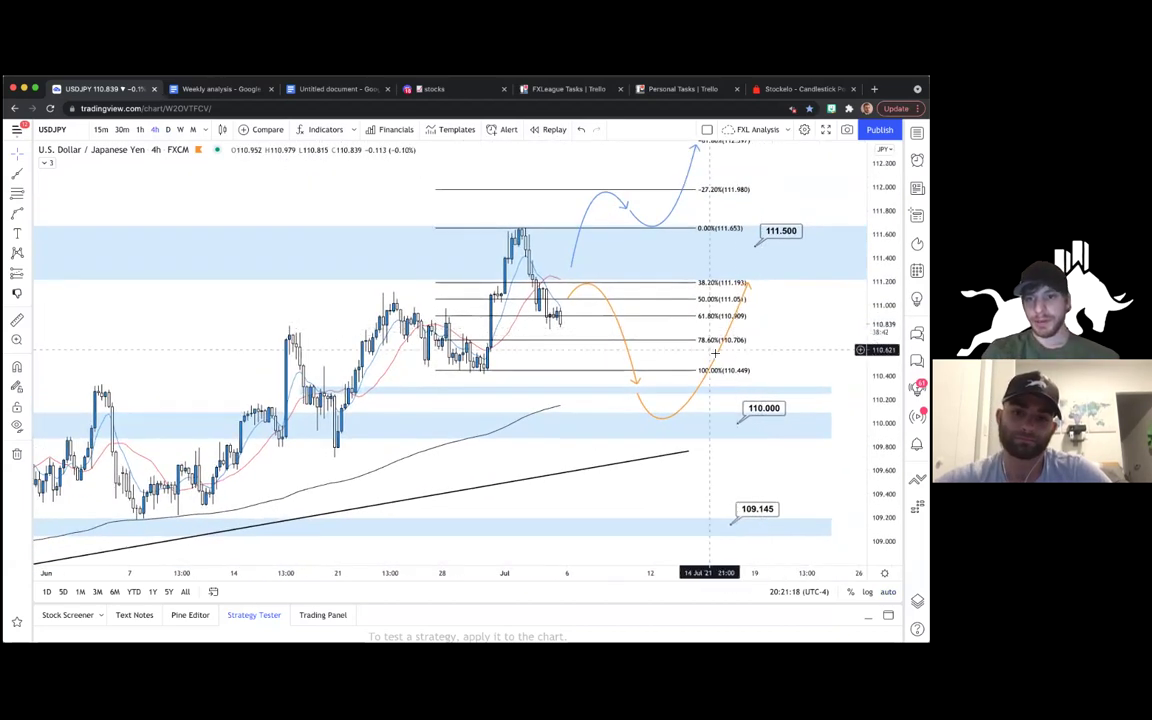
# - Open the Euro / Japanese Yen 4-hour chart and show its descending channel and both projected paths
pyautogui.press('Down')
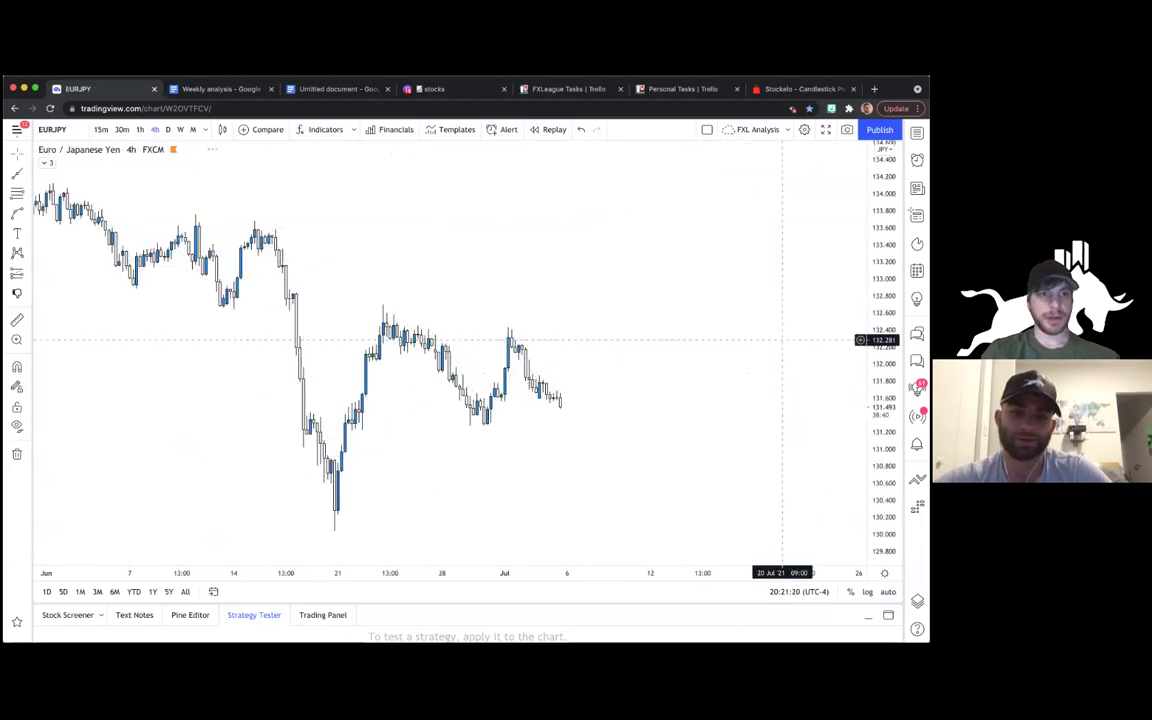
pyautogui.scroll(-4, 489, 268)
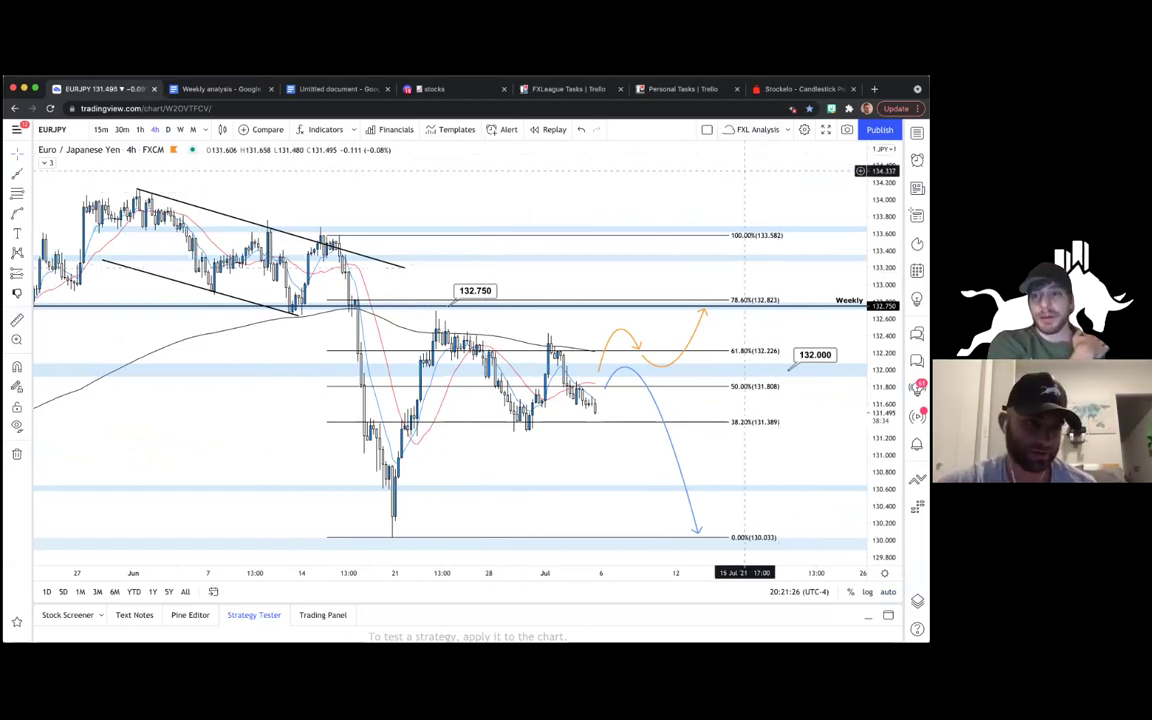
# - Open the U.S. Dollar Currency Index from the watchlist on the daily timeframe and reset the view to examine its projected paths
pyautogui.click(916, 133)
pyautogui.click(800, 172)
pyautogui.click(916, 133)
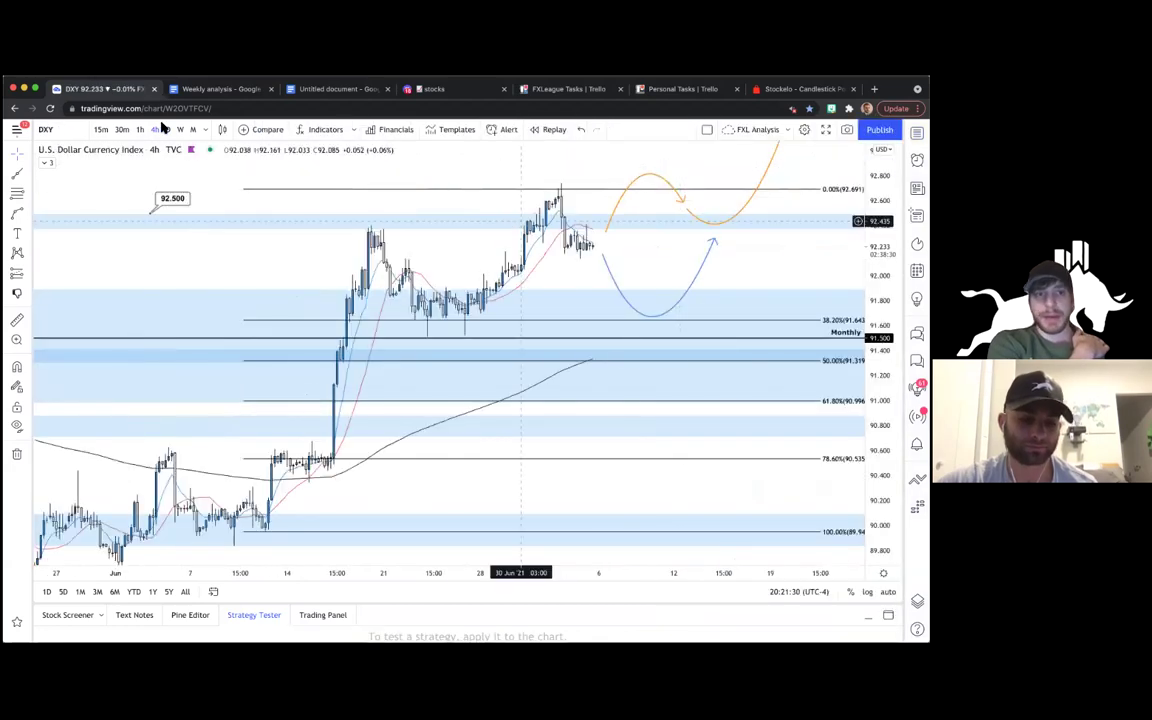
pyautogui.click(168, 130)
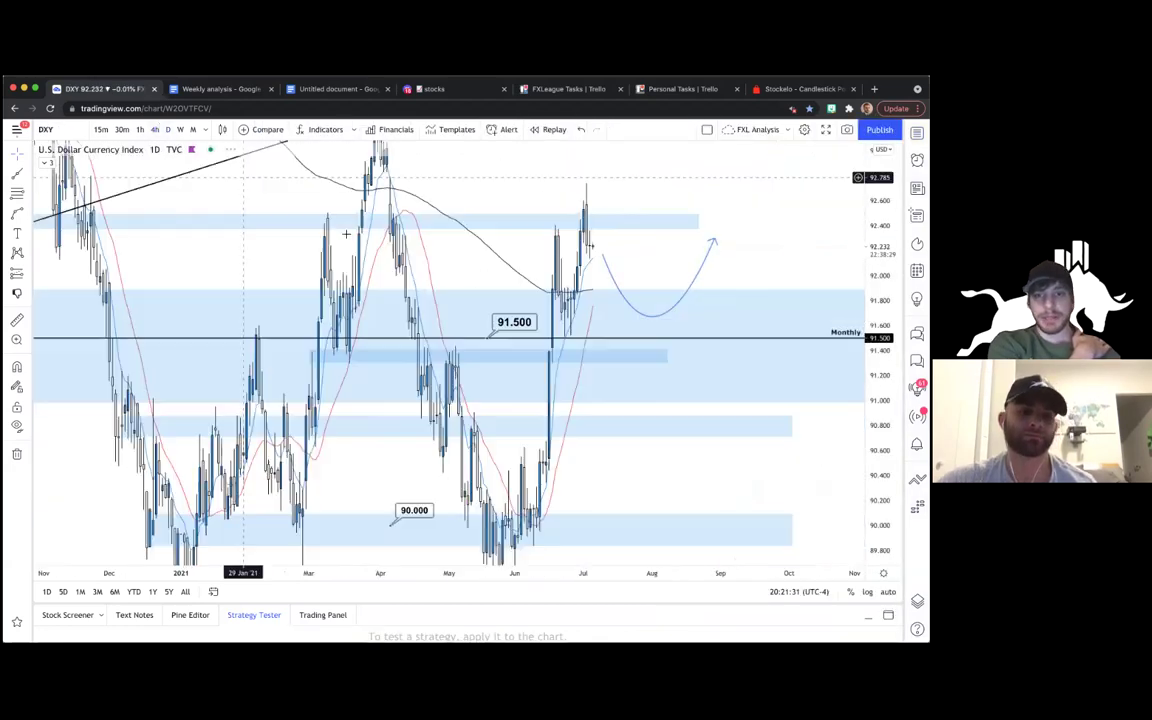
pyautogui.rightClick(505, 209)
pyautogui.click(531, 214)
pyautogui.hscroll(5, 327, 221)
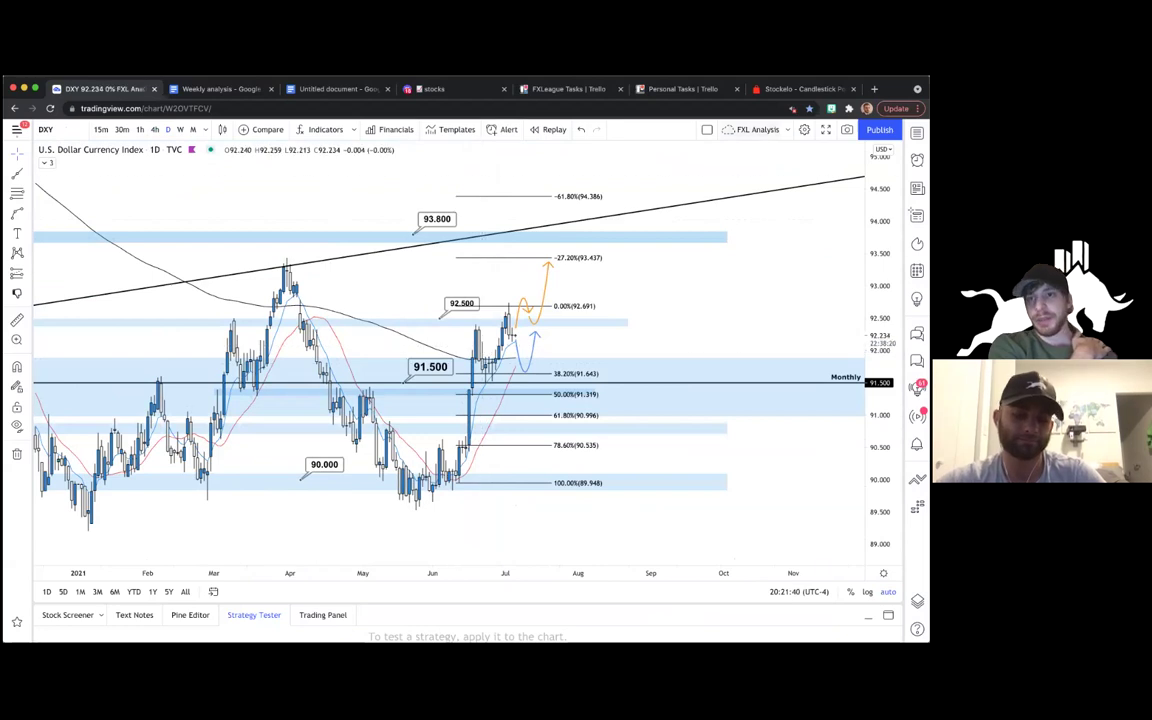
# - Reopen the watchlist and load the EUR/JPY chart on the daily timeframe
pyautogui.click(916, 133)
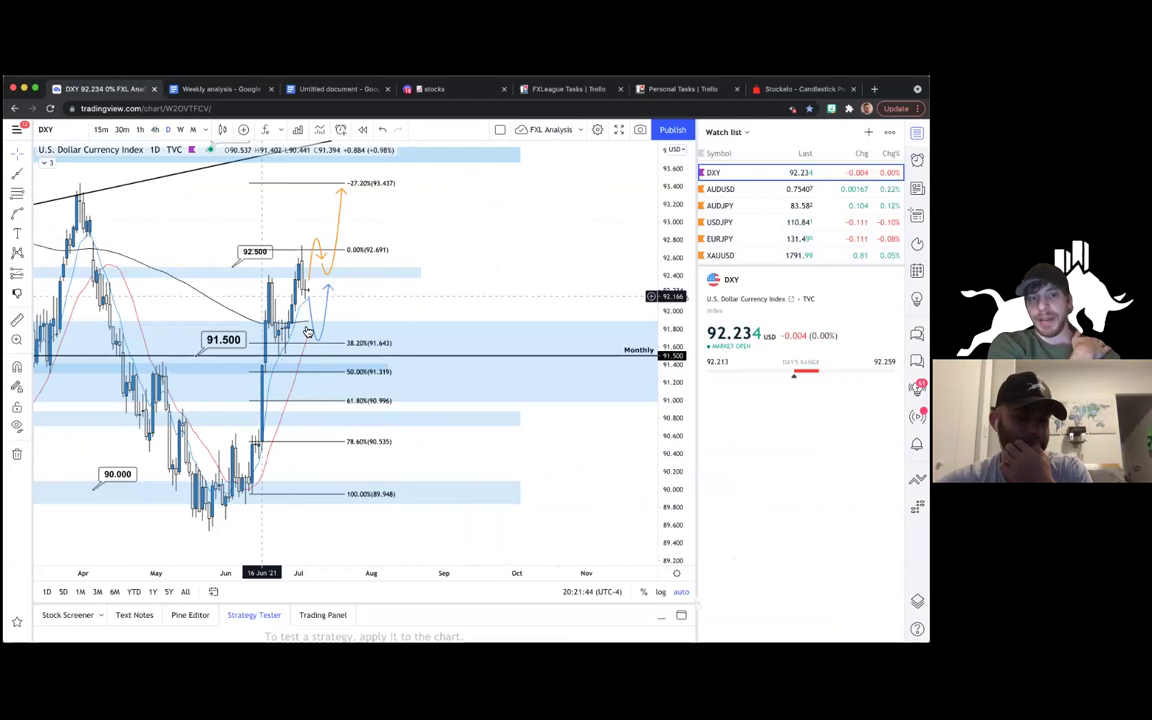
pyautogui.click(737, 240)
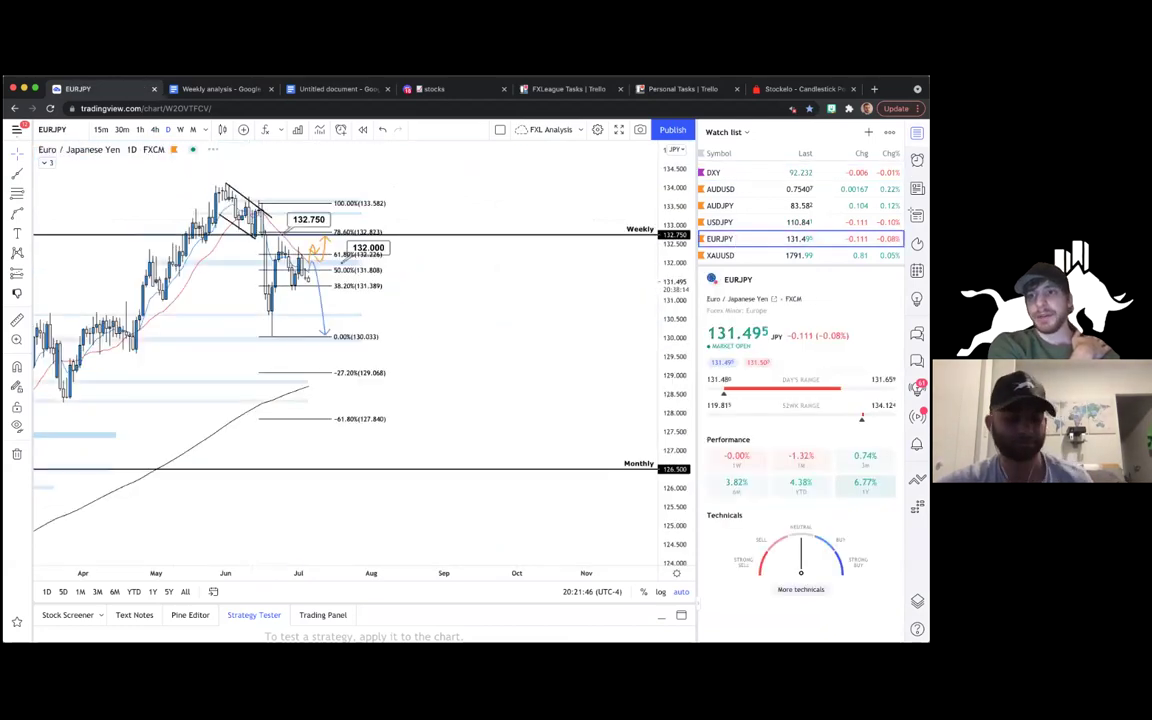
# - Hide the watchlist and examine the EUR/JPY daily uptrend, Fibonacci levels and both projected paths
pyautogui.click(916, 133)
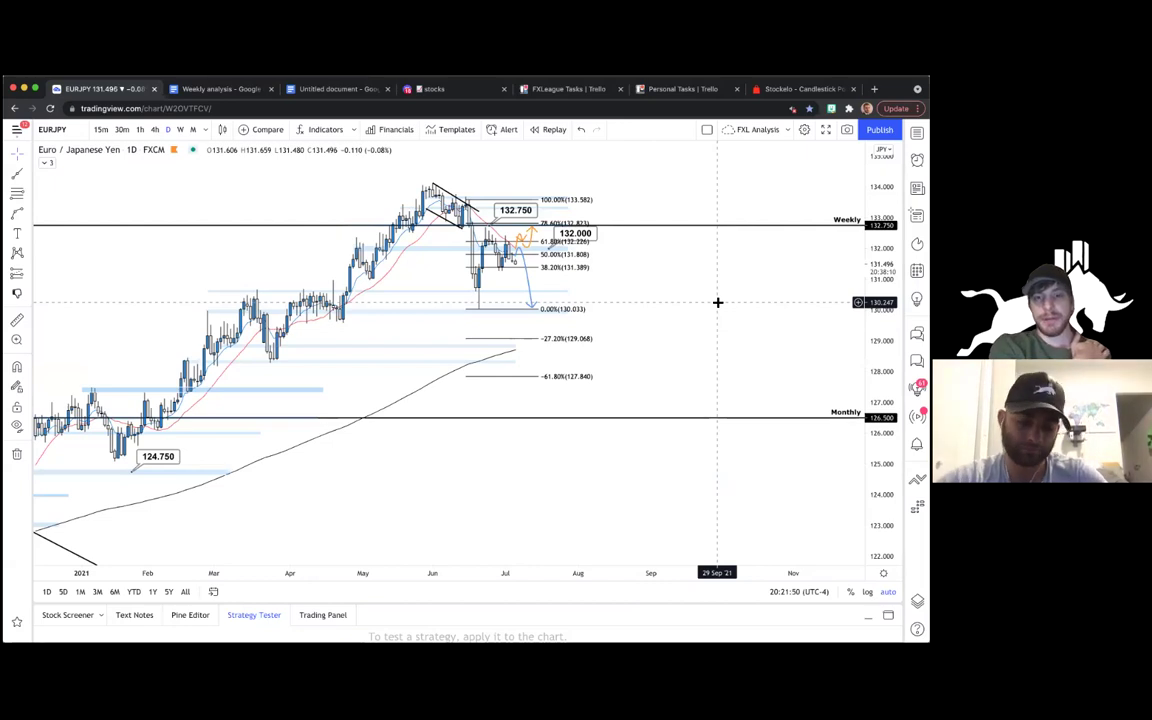
pyautogui.scroll(1, 700, 302)
pyautogui.moveTo(691, 302); pyautogui.dragTo(800, 299)
pyautogui.scroll(-1, 800, 298)
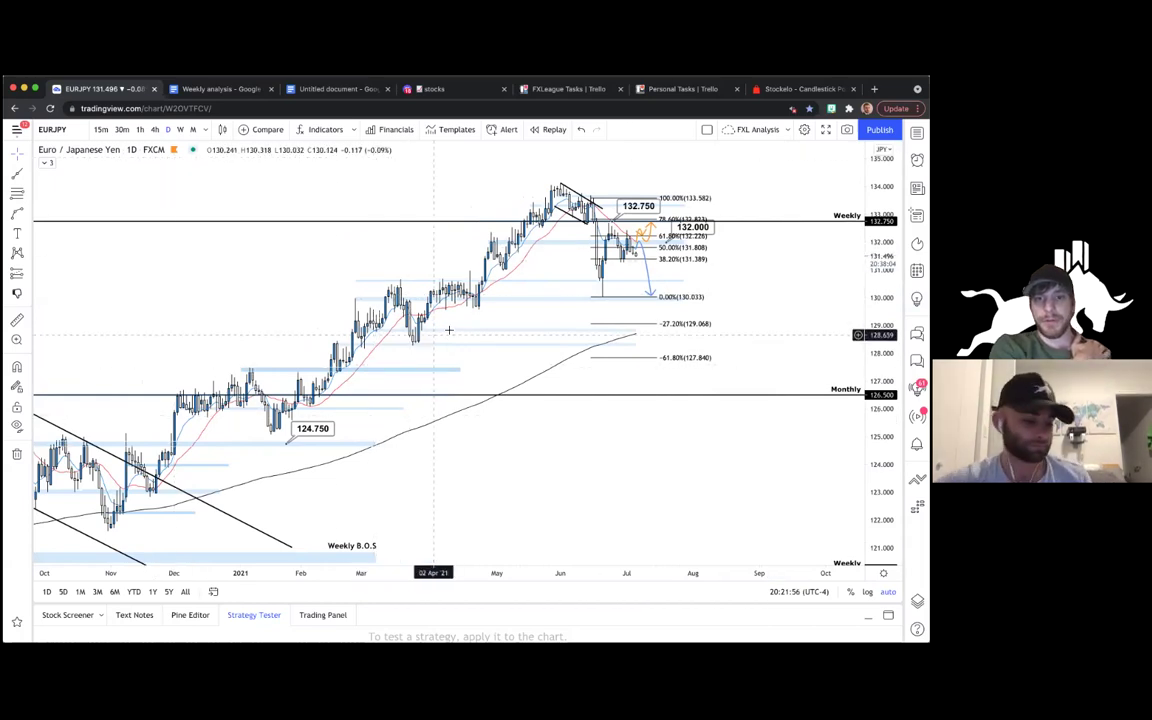
pyautogui.scroll(2, 566, 330)
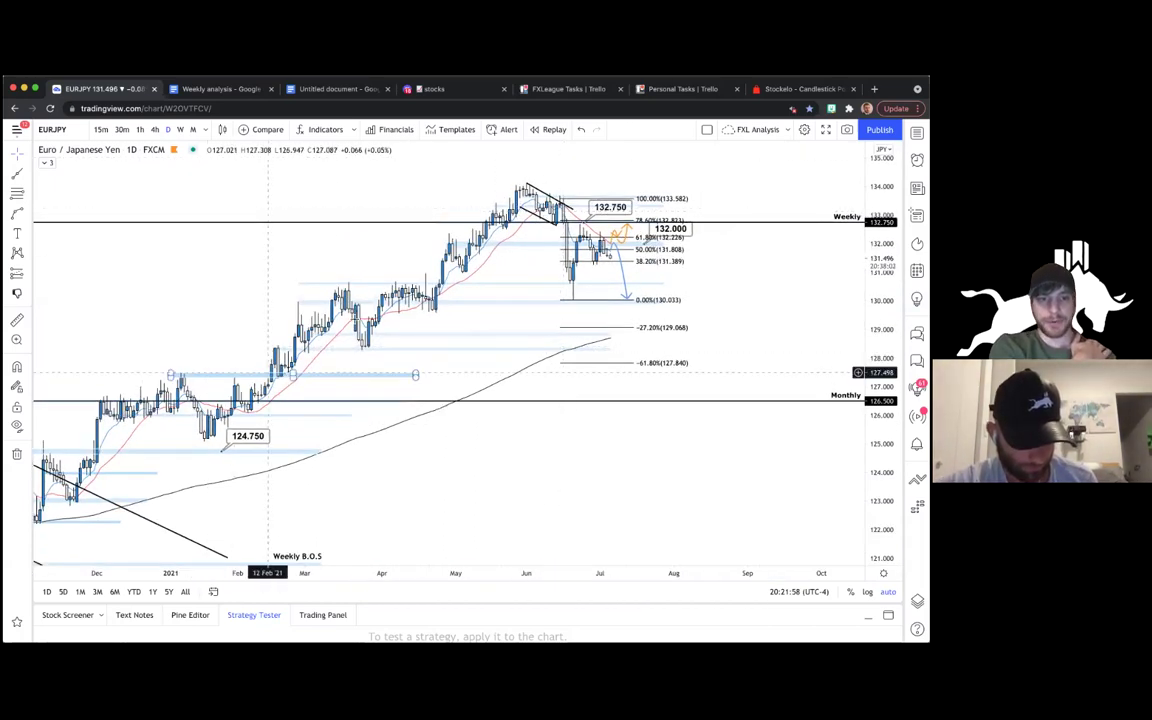
pyautogui.scroll(1, 445, 232)
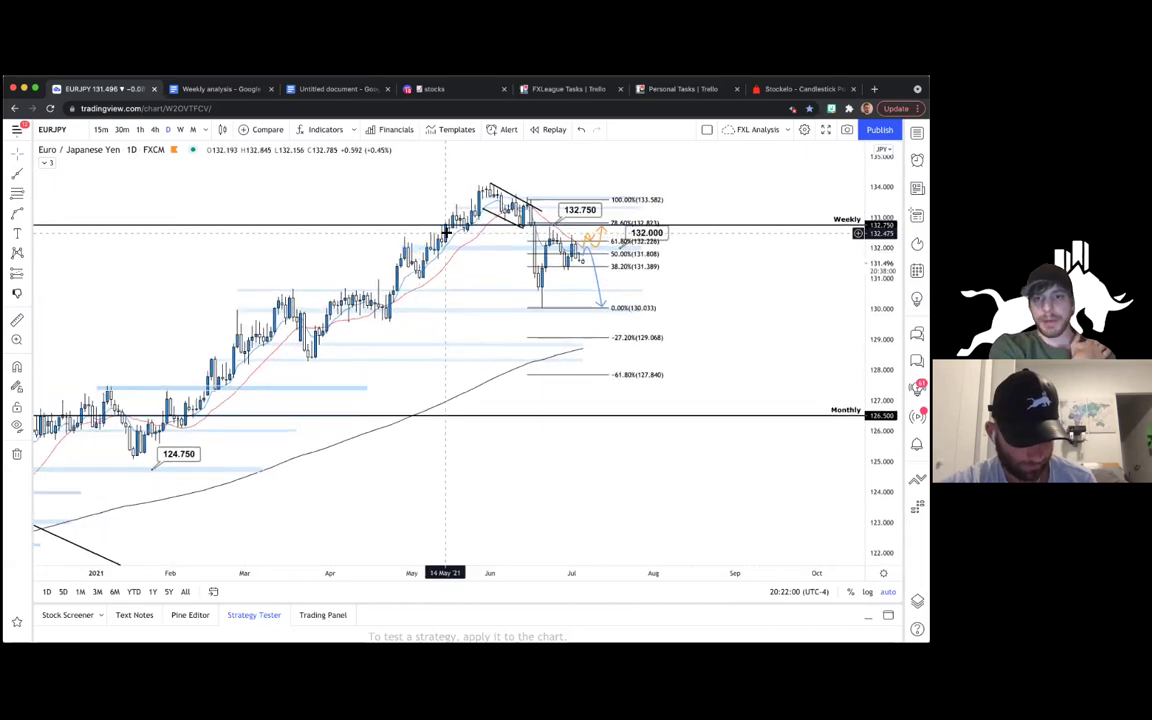
pyautogui.scroll(1, 470, 226)
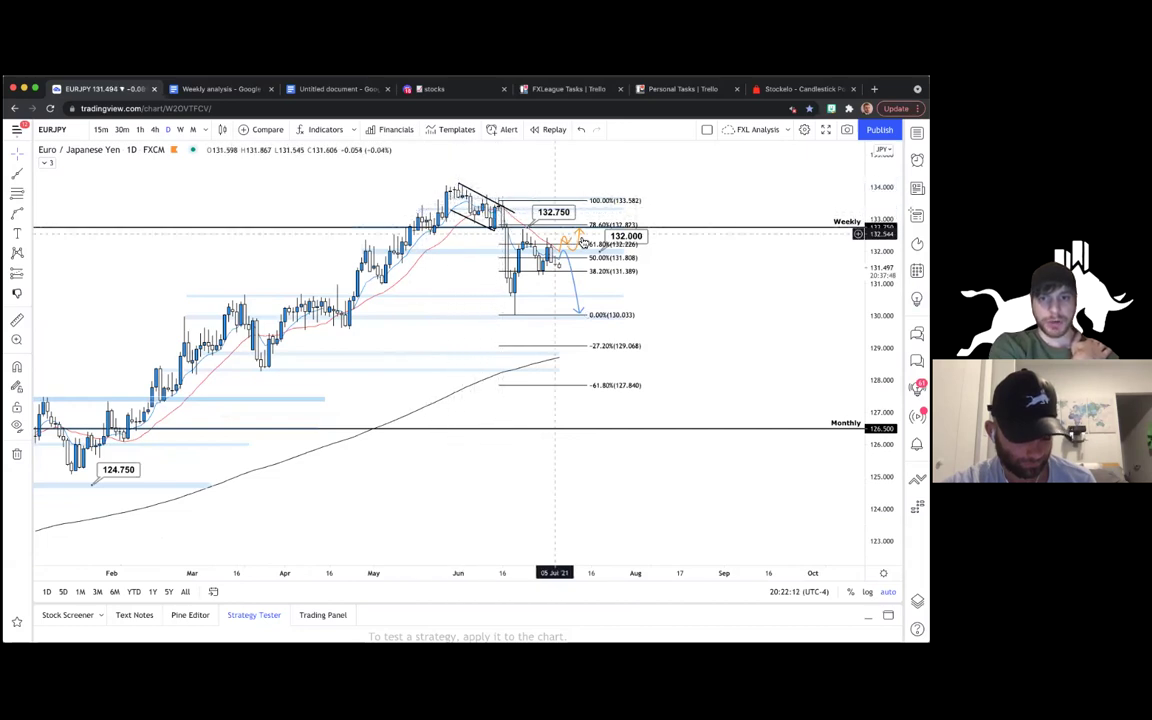
pyautogui.click(537, 256)
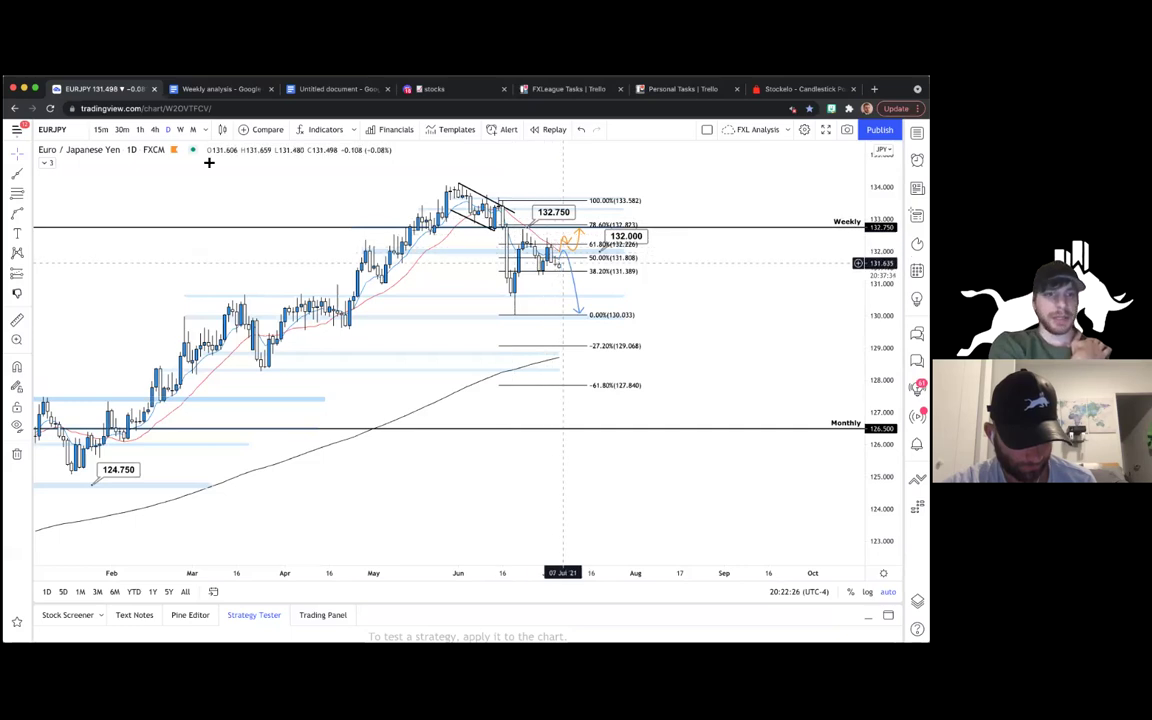
# - Switch EUR/JPY to the 4-hour timeframe, reset the chart and show the descending channel alongside both projected paths
pyautogui.click(154, 129)
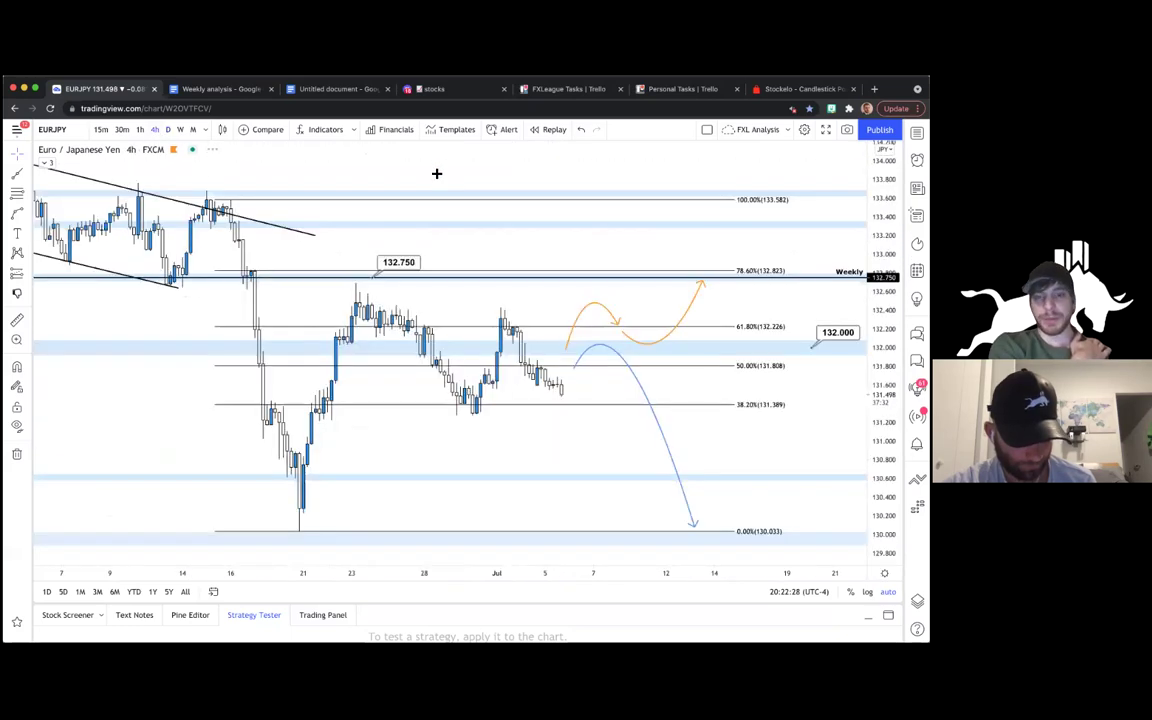
pyautogui.rightClick(473, 183)
pyautogui.click(485, 189)
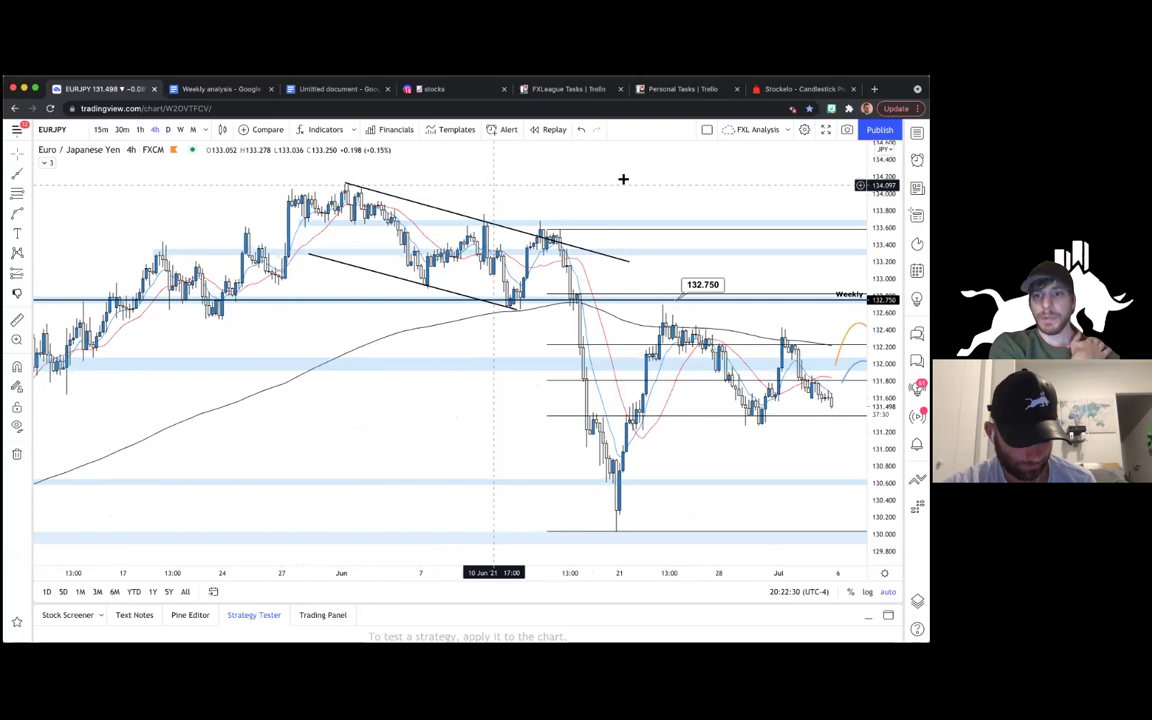
pyautogui.scroll(-2, 509, 180)
pyautogui.hscroll(3, 509, 180)
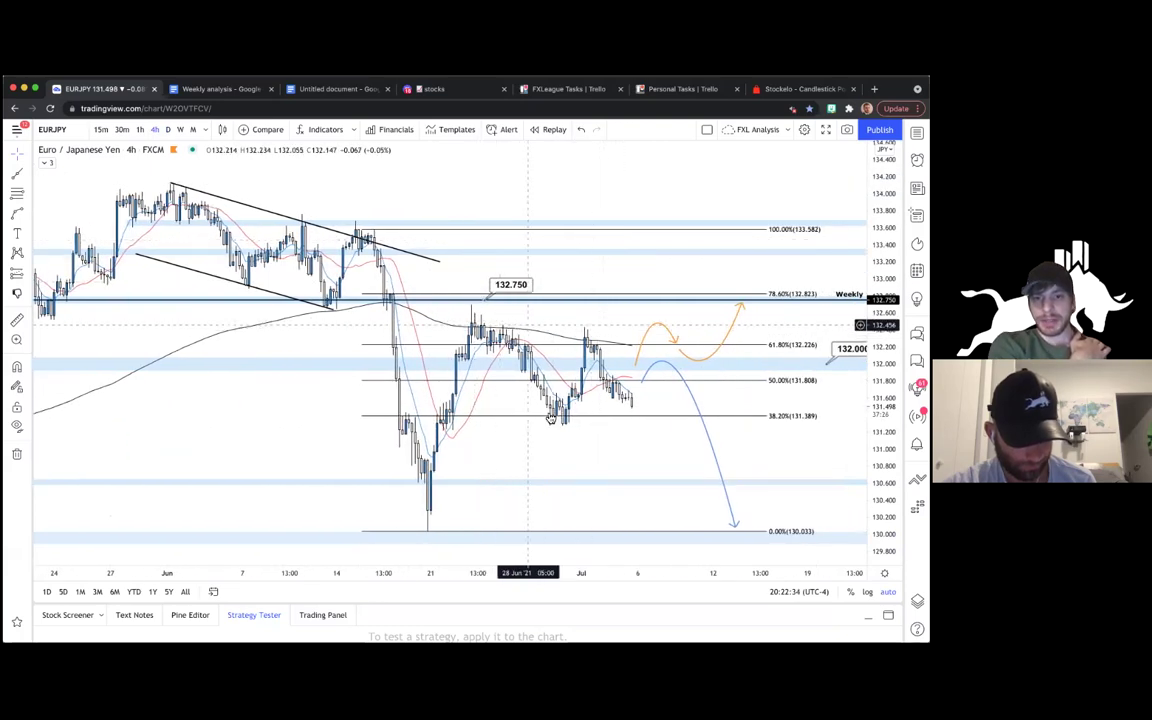
# - Draw a horizontal line under the recent EUR/JPY lows at about 131.295, from 22 June to 13 July
pyautogui.click(28, 175)
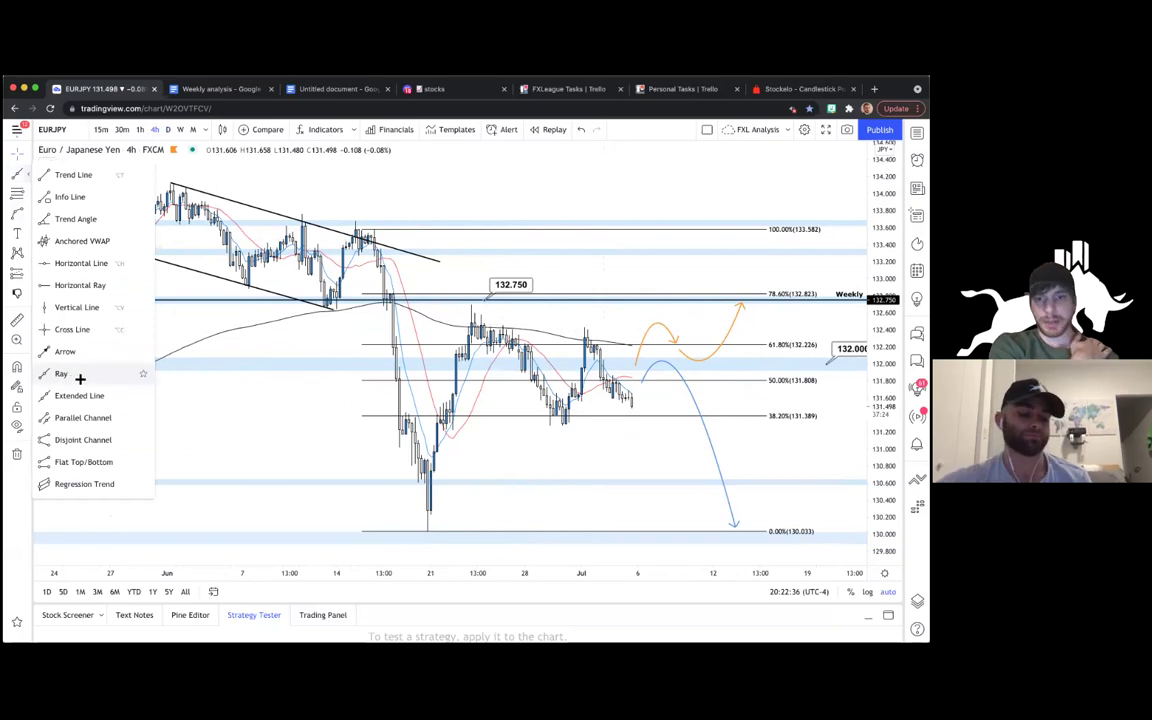
pyautogui.click(80, 377)
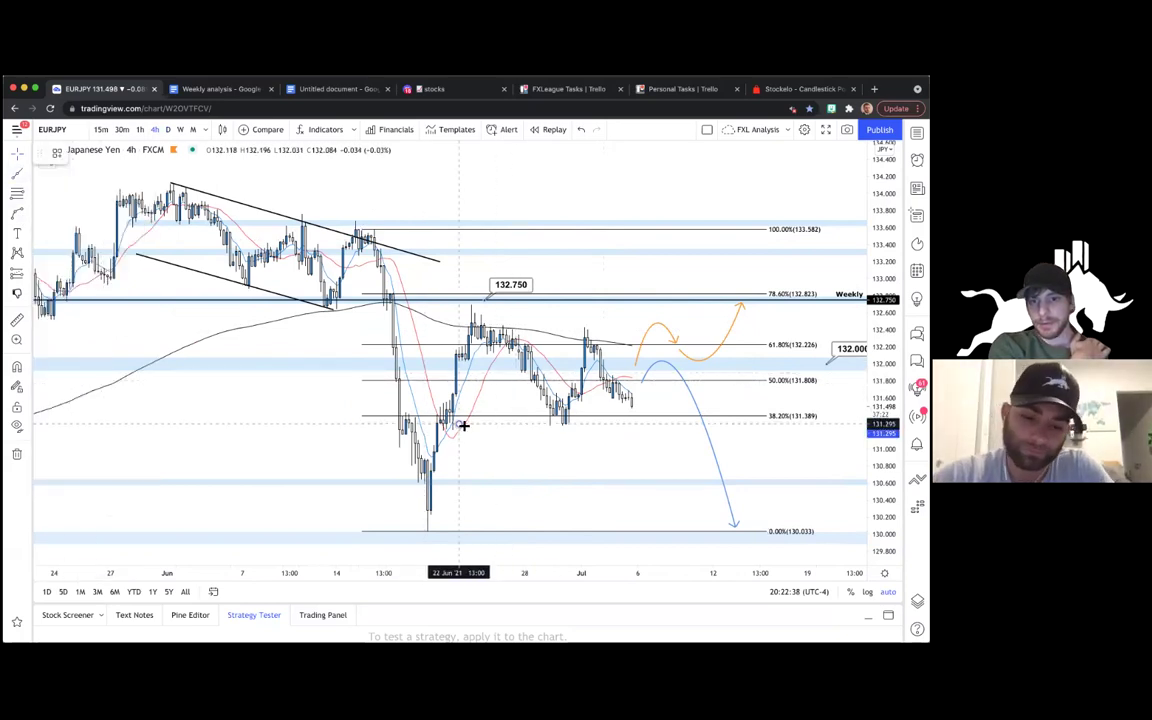
pyautogui.click(457, 425)
pyautogui.click(735, 427)
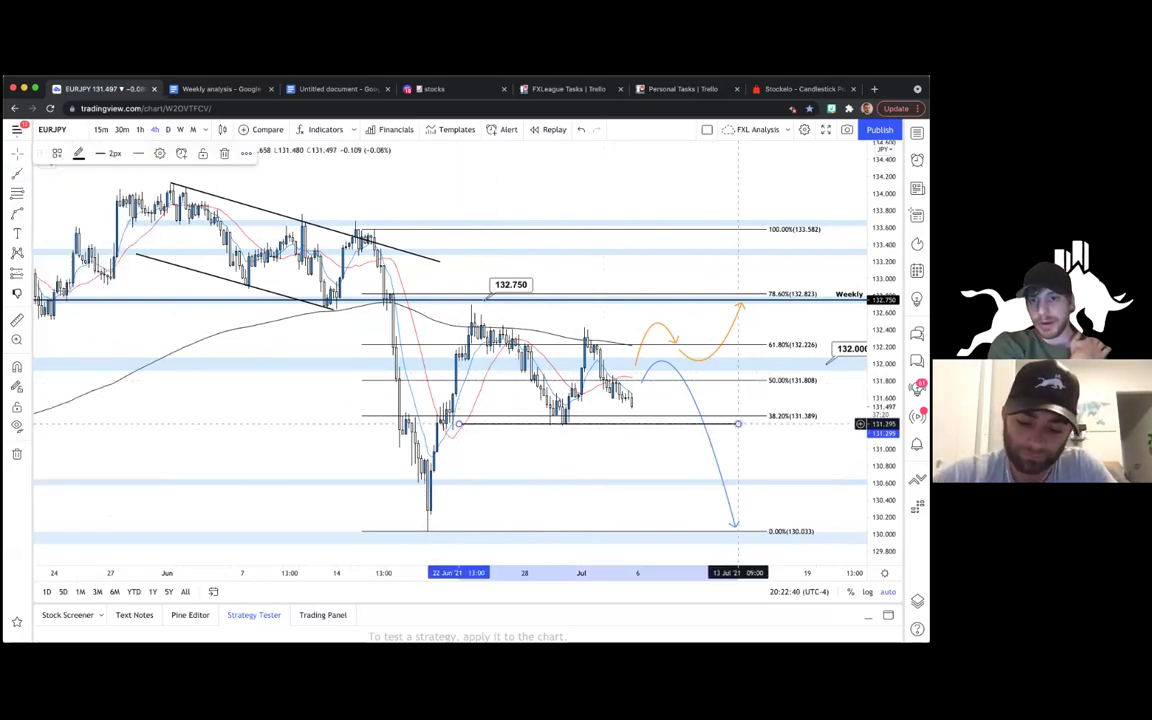
# - Draw a second horizontal line along the recent EUR/JPY highs at about 132.430, from 20 June to mid-July
pyautogui.click(17, 180)
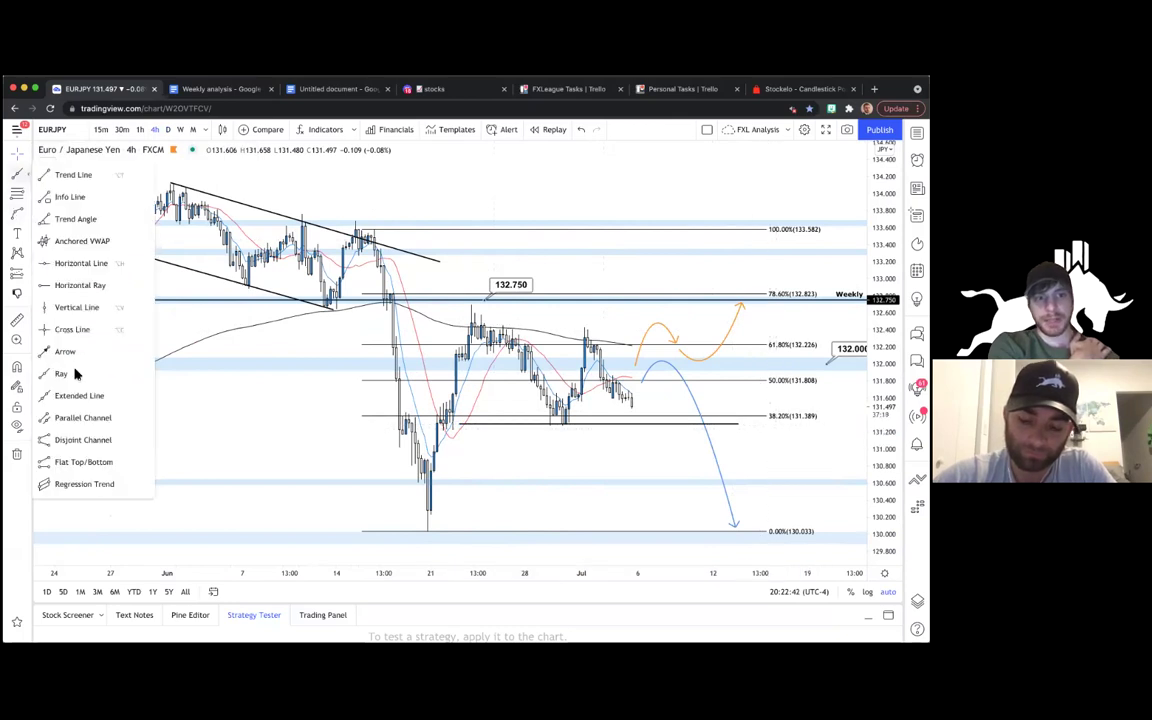
pyautogui.click(82, 373)
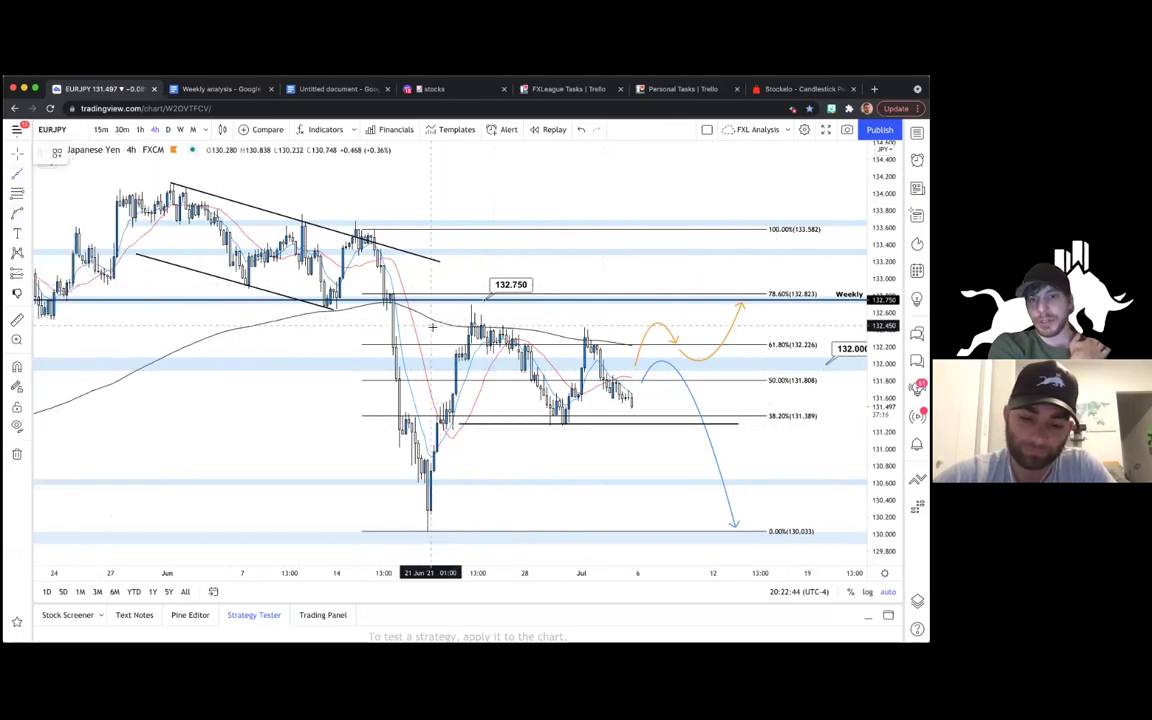
pyautogui.click(430, 328)
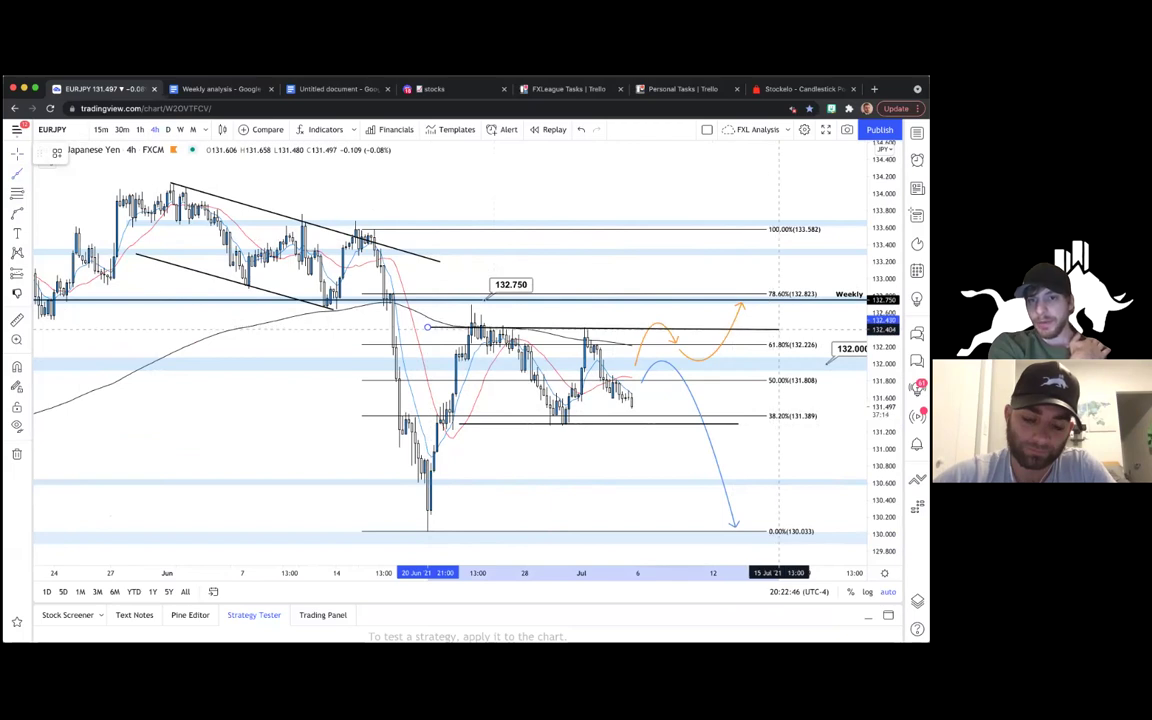
pyautogui.click(782, 327)
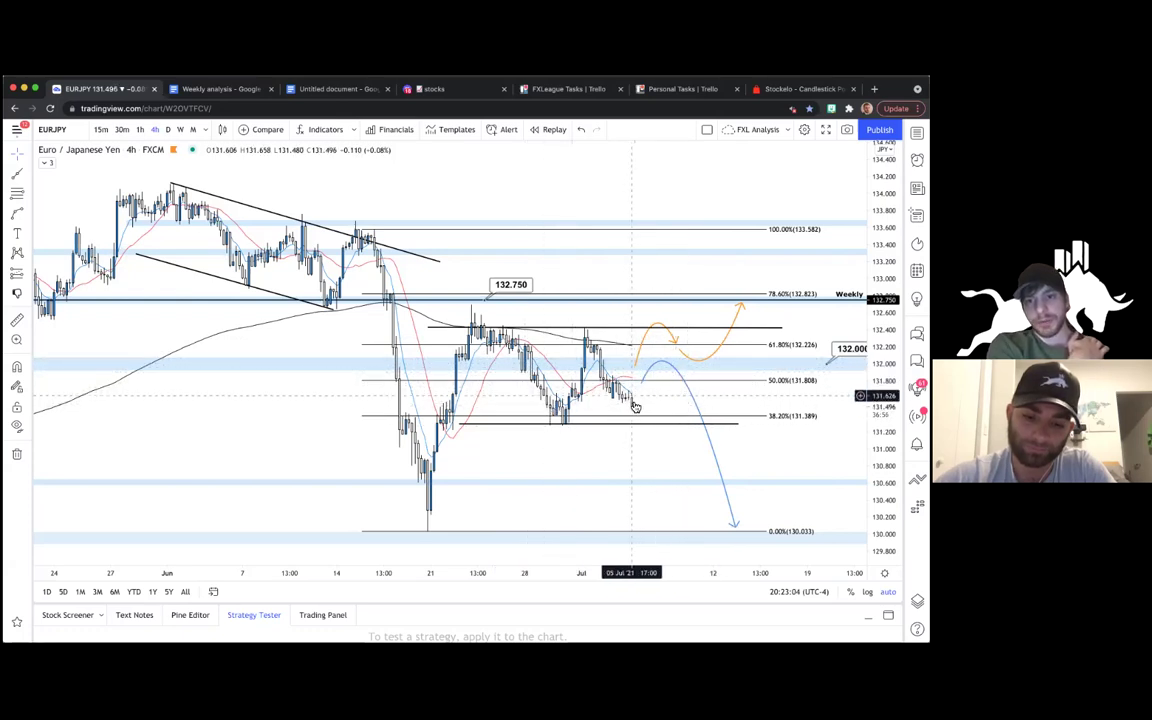
# - Delete the lower and upper horizontal range lines from the EUR/JPY 4-hour chart
pyautogui.click(726, 424)
pyautogui.press('BackSpace')
pyautogui.click(770, 328)
pyautogui.press('BackSpace')
pyautogui.moveTo(820, 316); pyautogui.dragTo(757, 336)
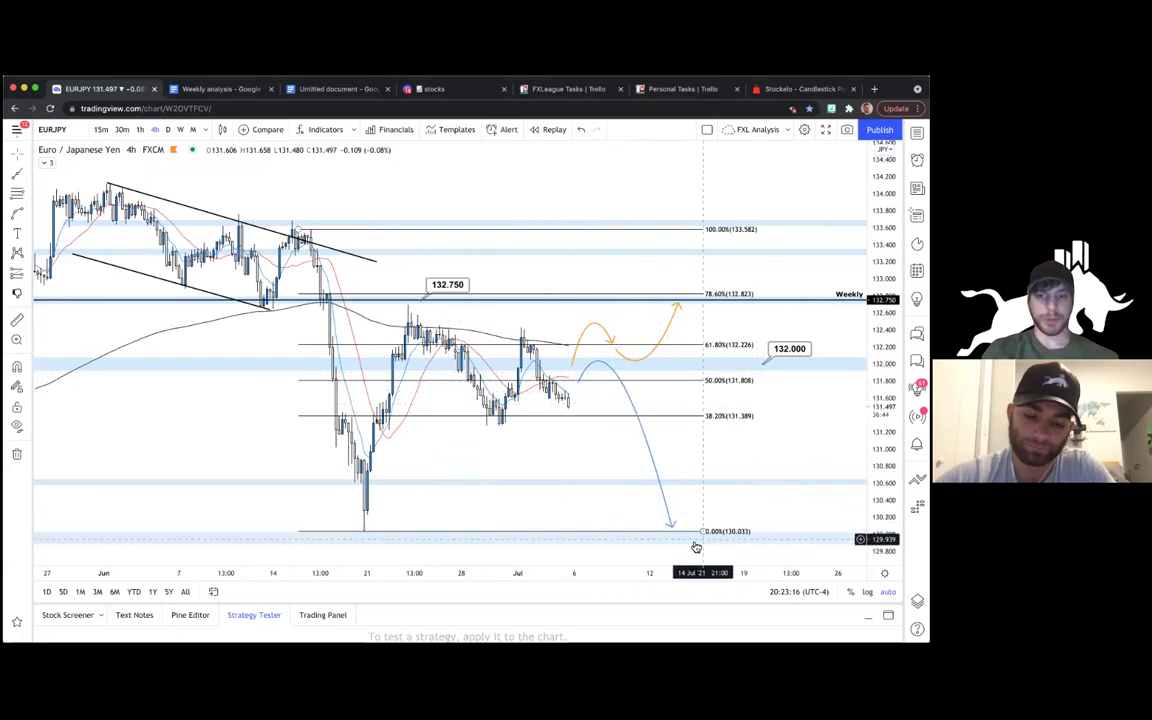
pyautogui.moveTo(668, 441)
pyautogui.mouseDown()
pyautogui.moveTo(717, 445)
pyautogui.moveTo(678, 442)
pyautogui.mouseUp()
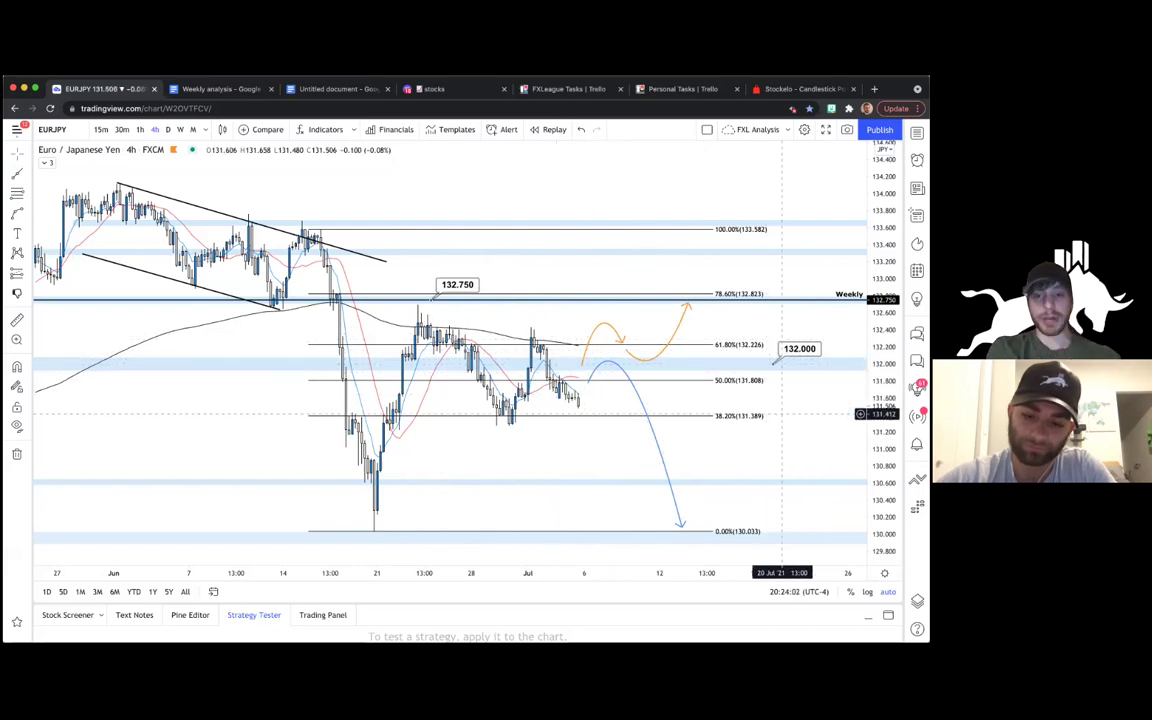
pyautogui.scroll(-3, 548, 211)
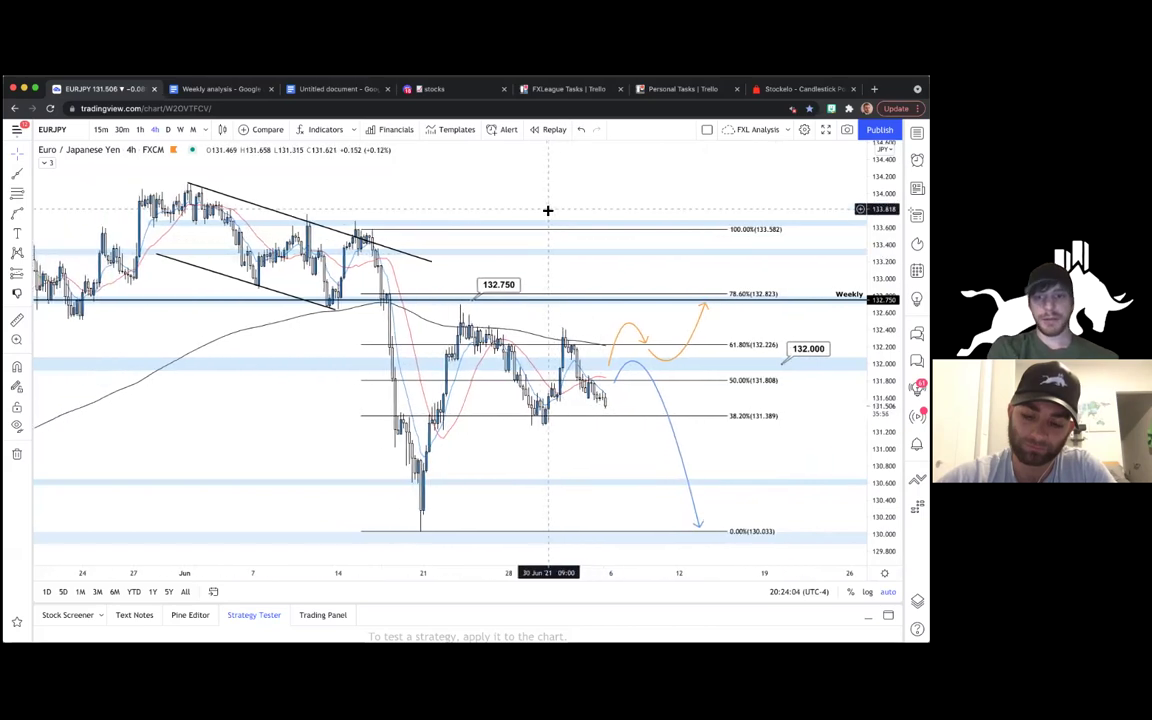
# - Open the Gold Spot / U.S. Dollar chart on the daily timeframe, reset it and show both projected paths
pyautogui.press('Down')
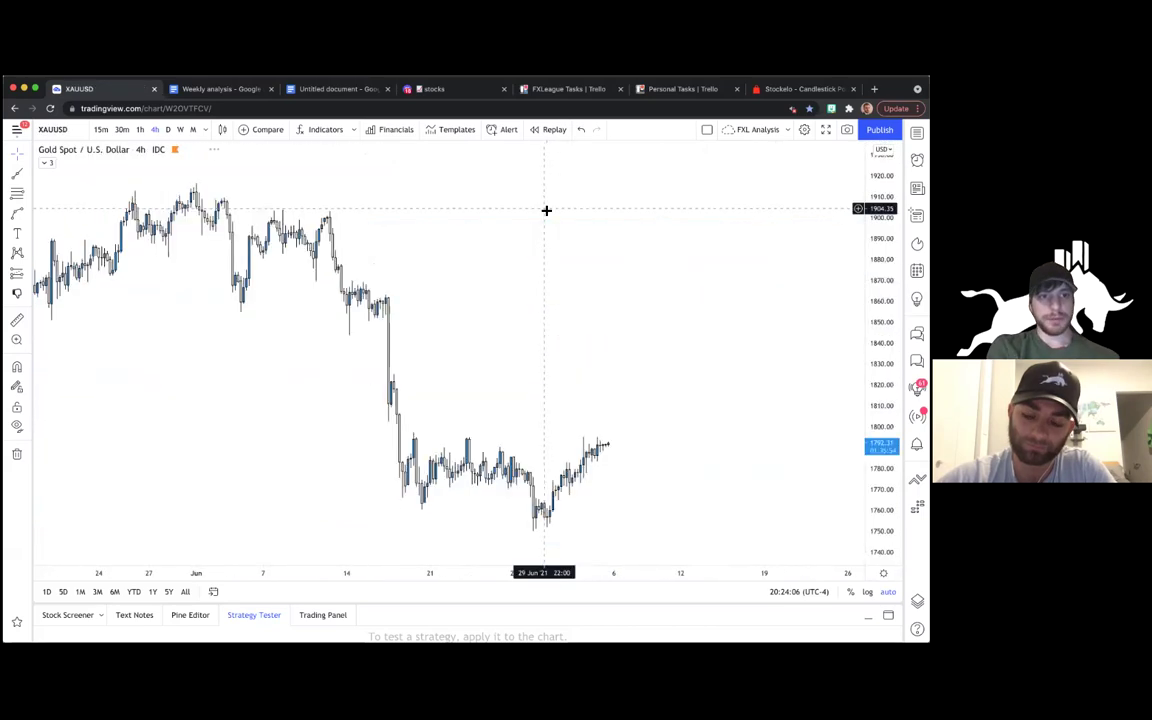
pyautogui.click(166, 130)
pyautogui.rightClick(490, 173)
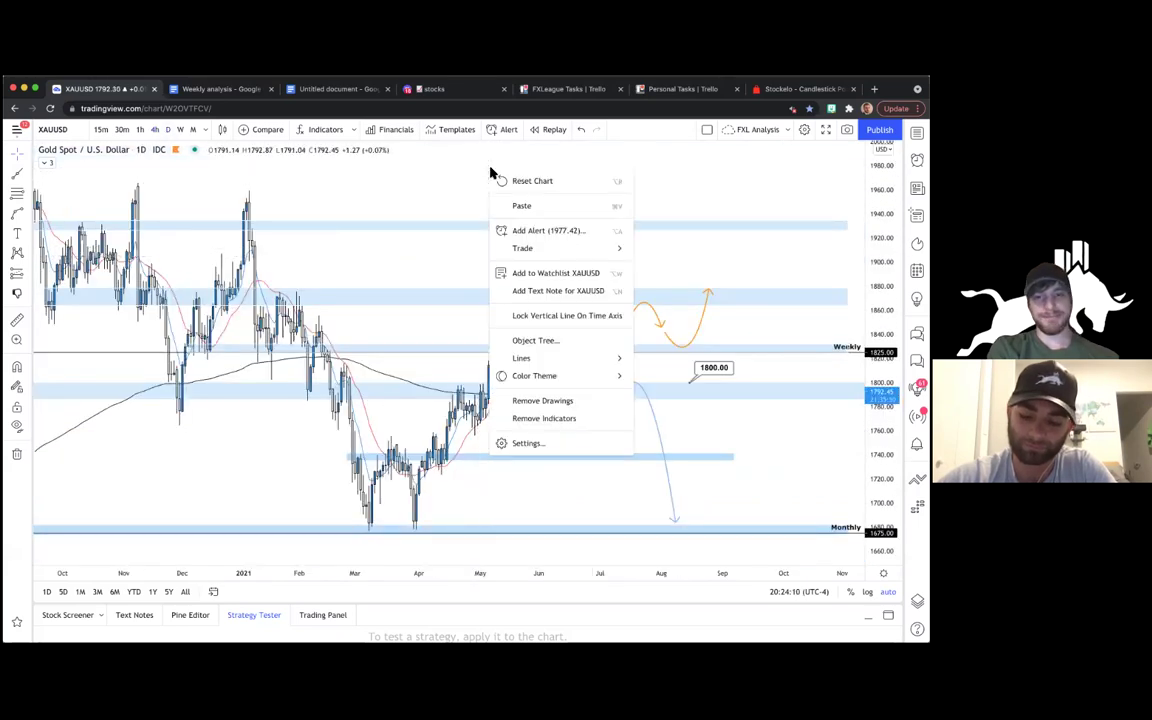
pyautogui.click(516, 181)
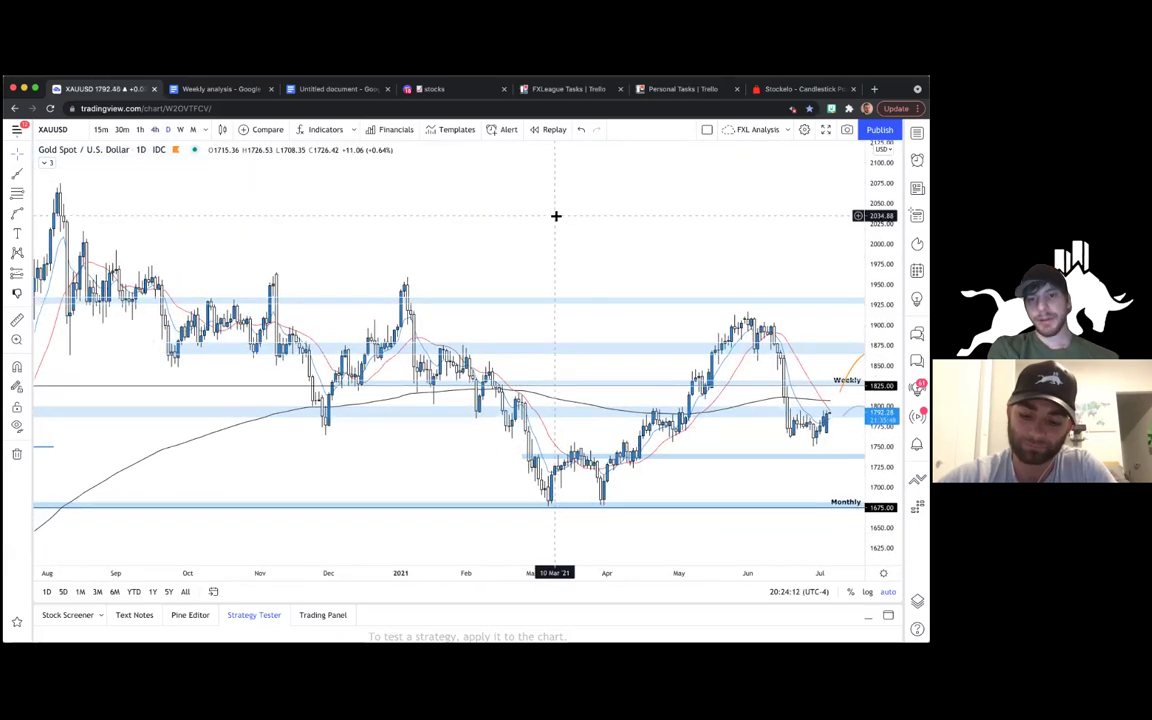
pyautogui.scroll(-2, 556, 216)
pyautogui.moveTo(672, 236); pyautogui.dragTo(498, 229)
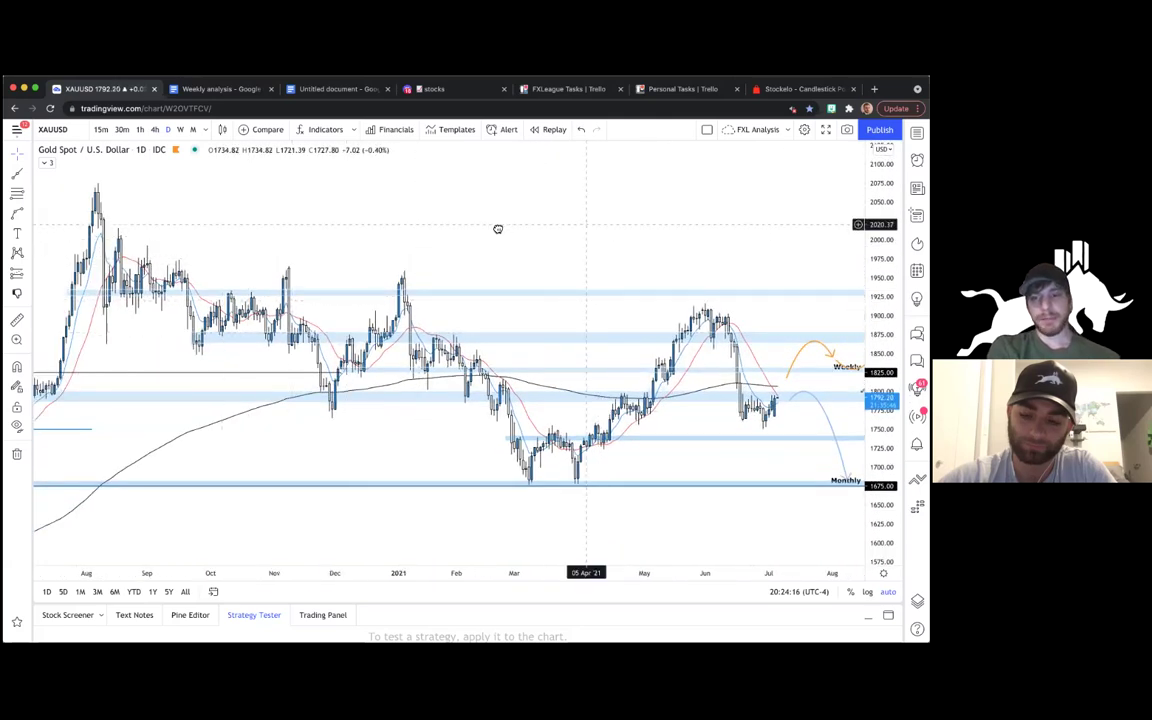
pyautogui.hscroll(3, 498, 229)
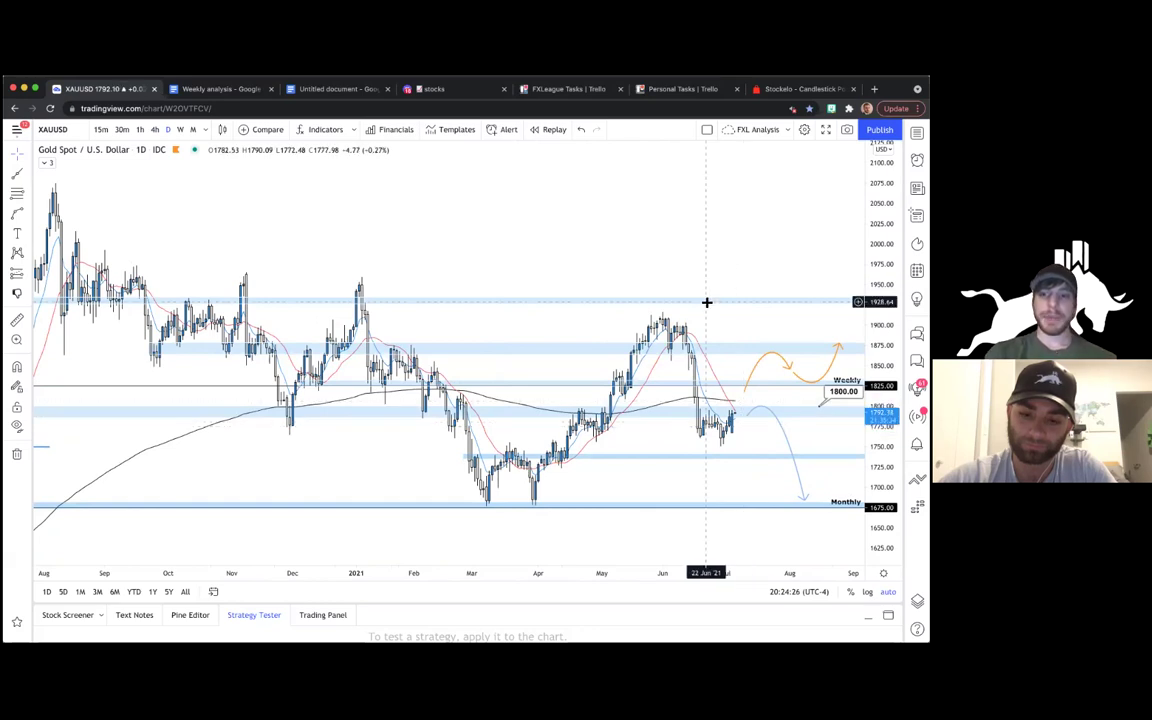
# - Examine gold's daily price history against the 1800.00 zone, the 1825.00 weekly and 1675.00 monthly levels, and both projected paths
pyautogui.scroll(1, 685, 265)
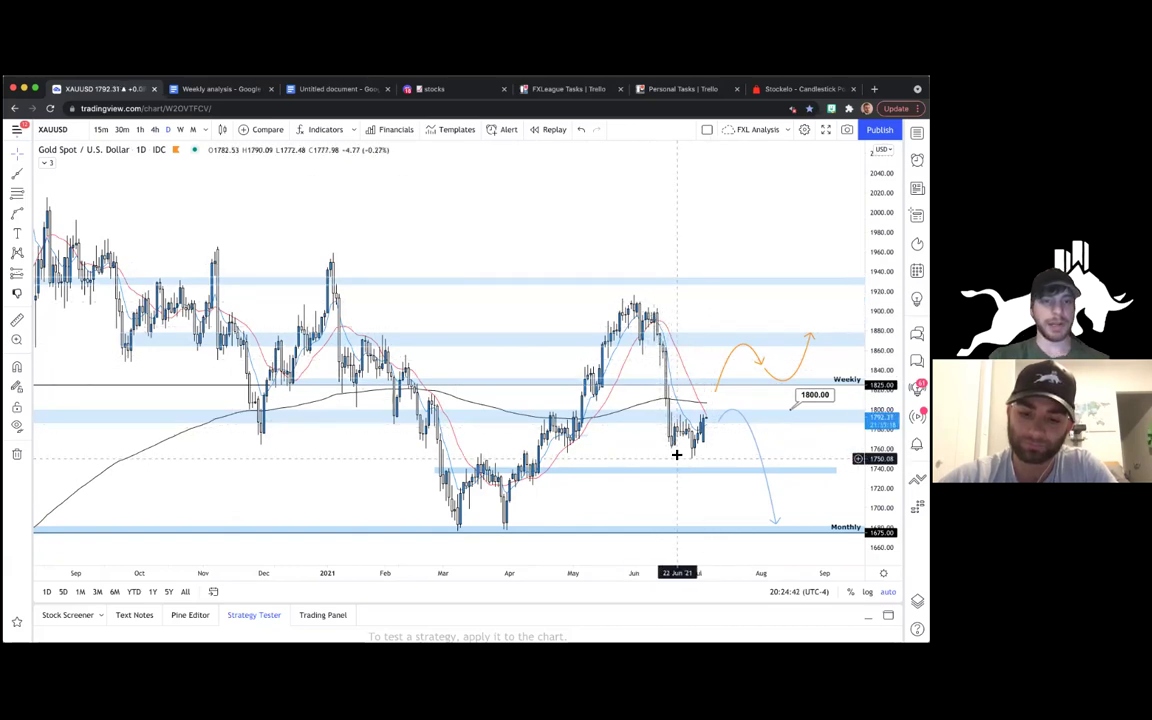
pyautogui.scroll(-6, 713, 300)
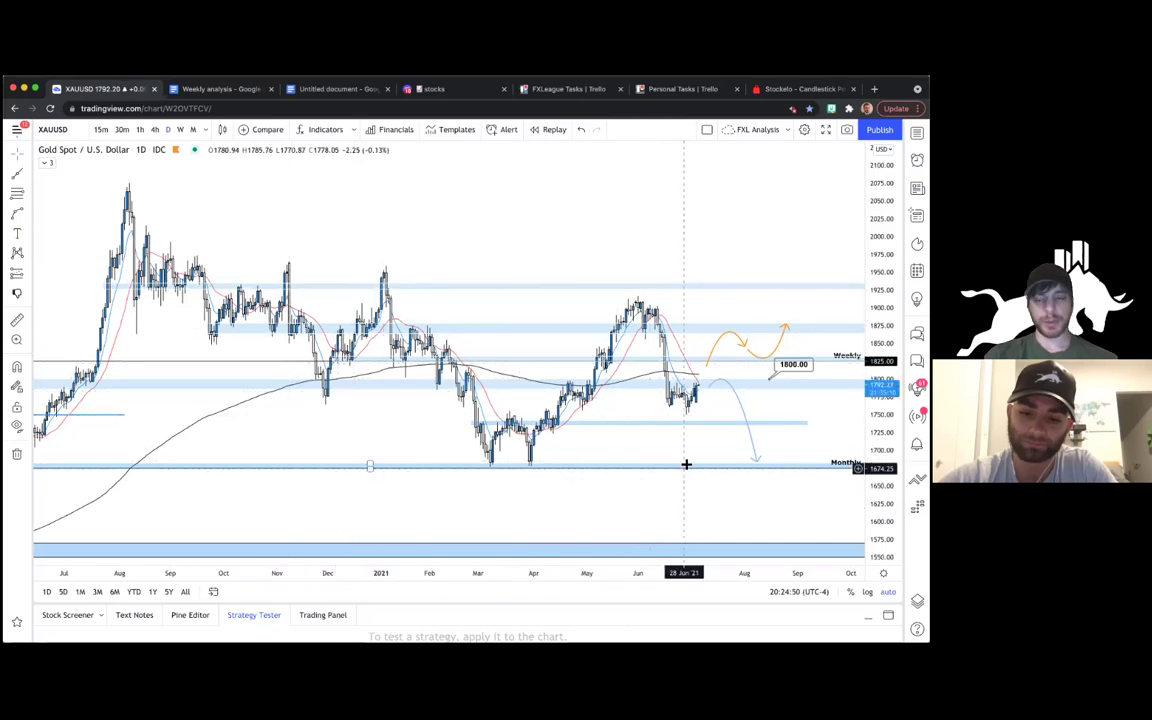
pyautogui.hscroll(3, 684, 463)
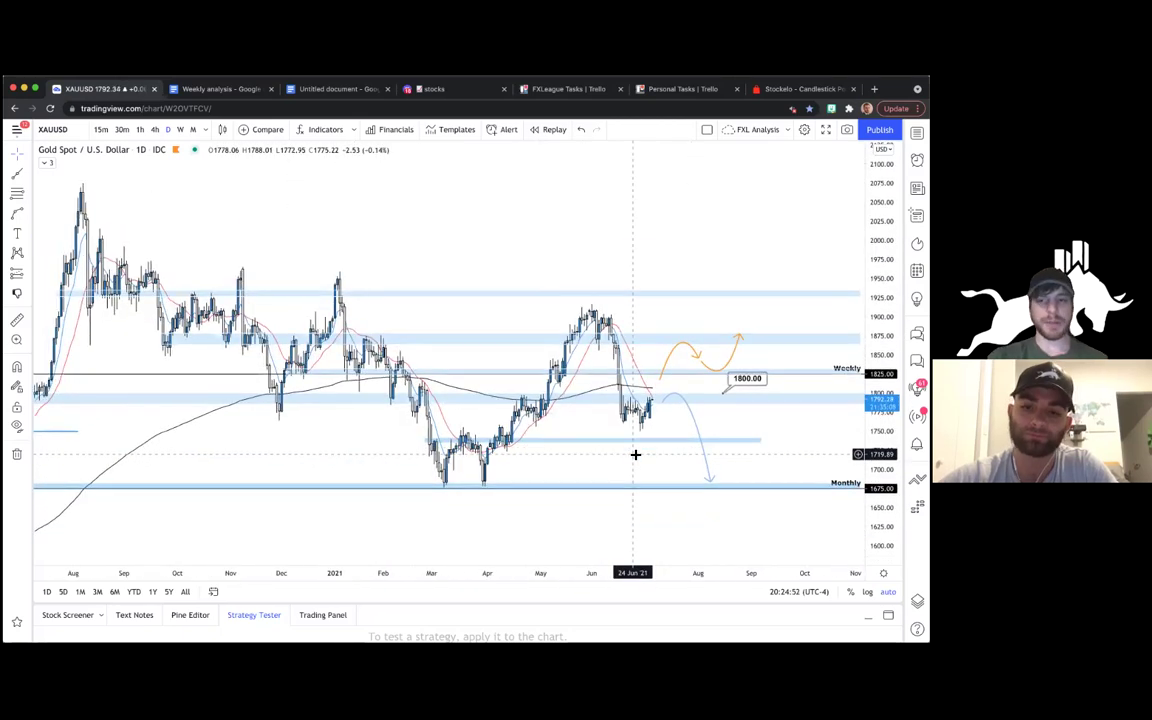
pyautogui.scroll(3, 783, 420)
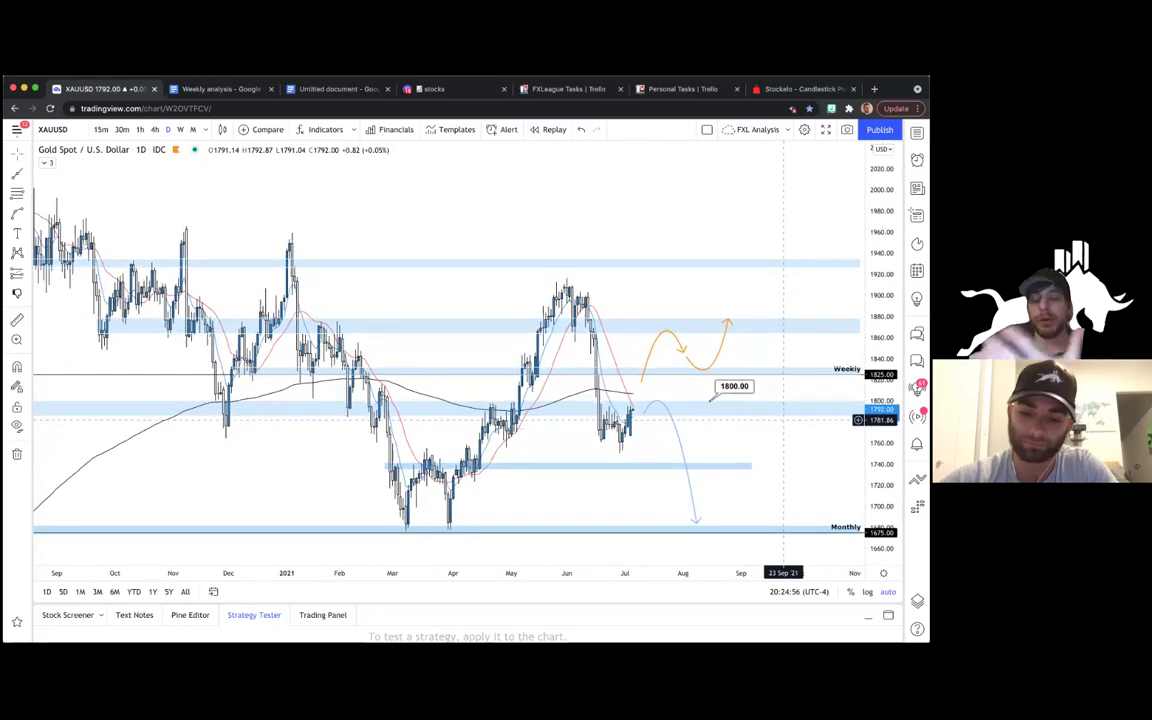
pyautogui.hscroll(-5, 440, 390)
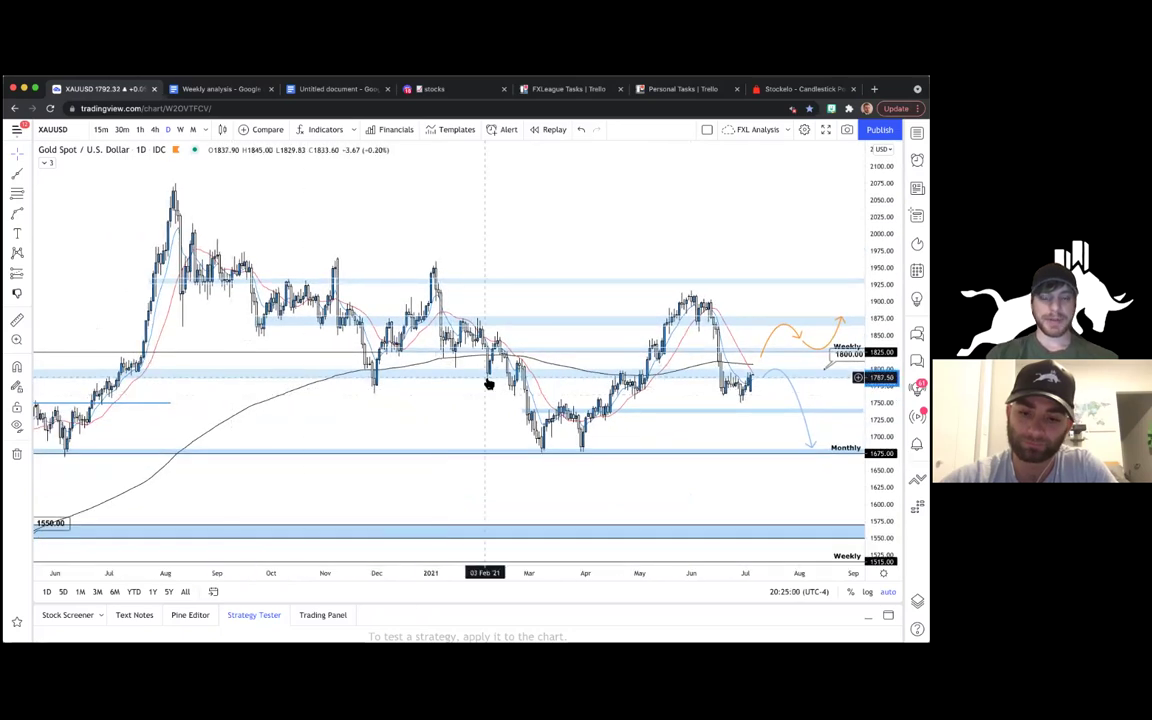
pyautogui.scroll(2, 434, 388)
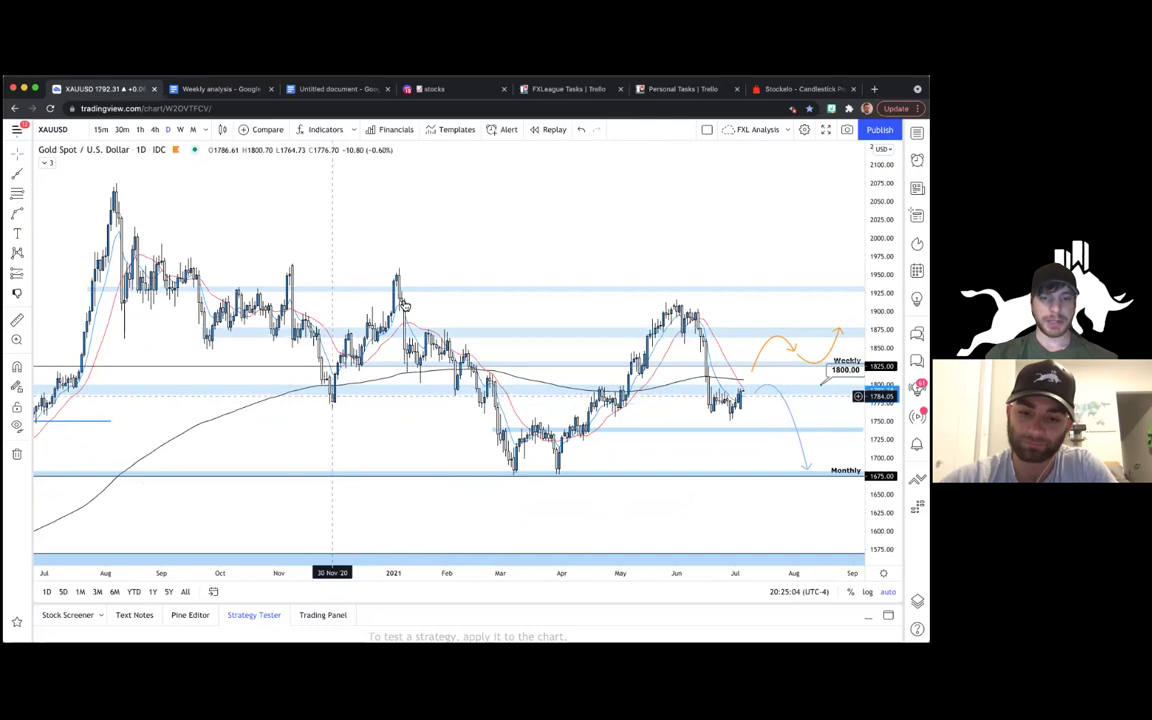
pyautogui.hscroll(5, 480, 248)
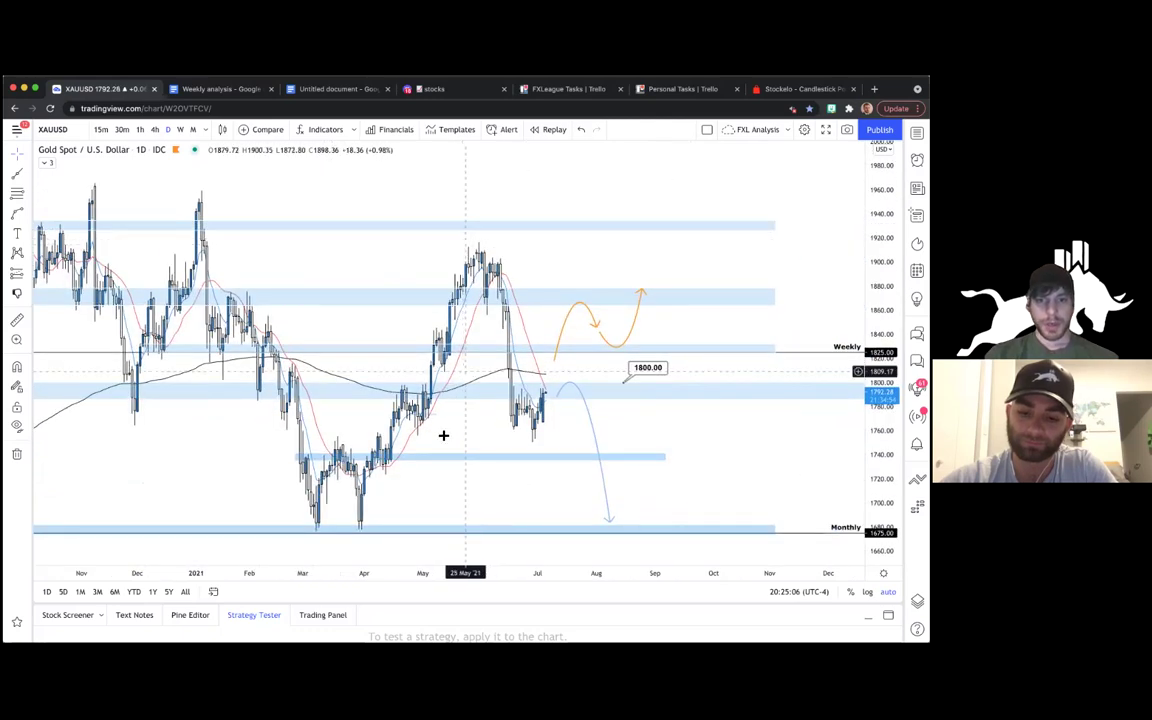
pyautogui.moveTo(443, 435); pyautogui.dragTo(503, 435)
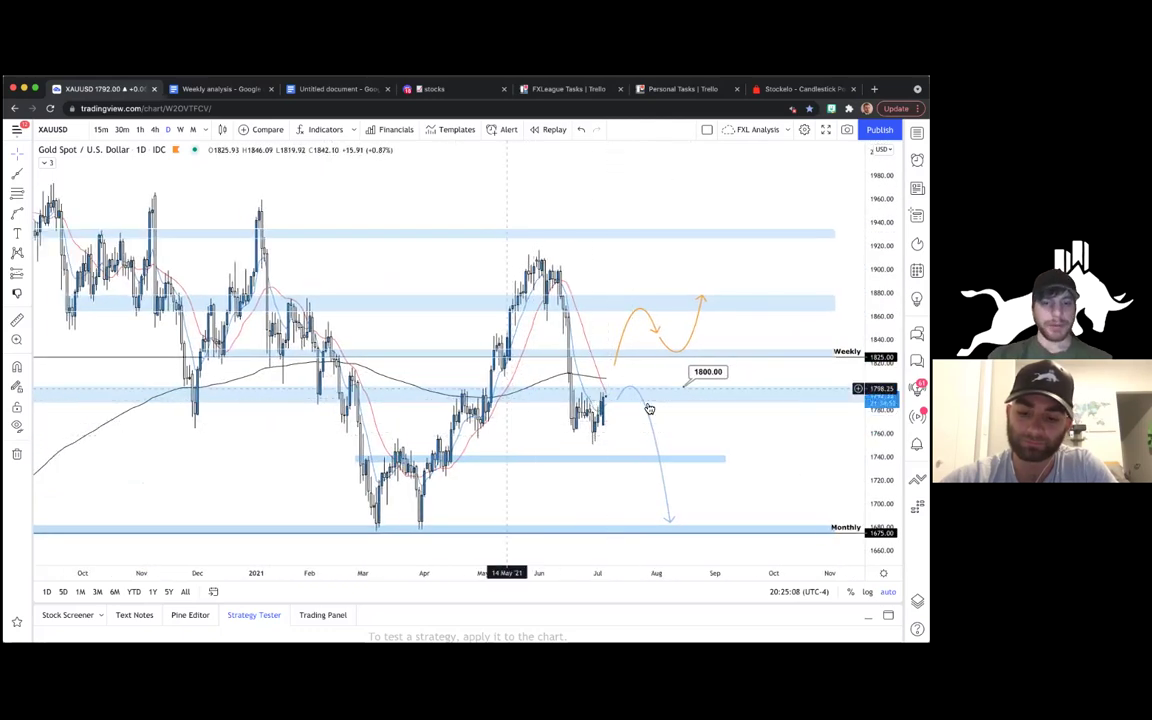
pyautogui.scroll(-2, 650, 412)
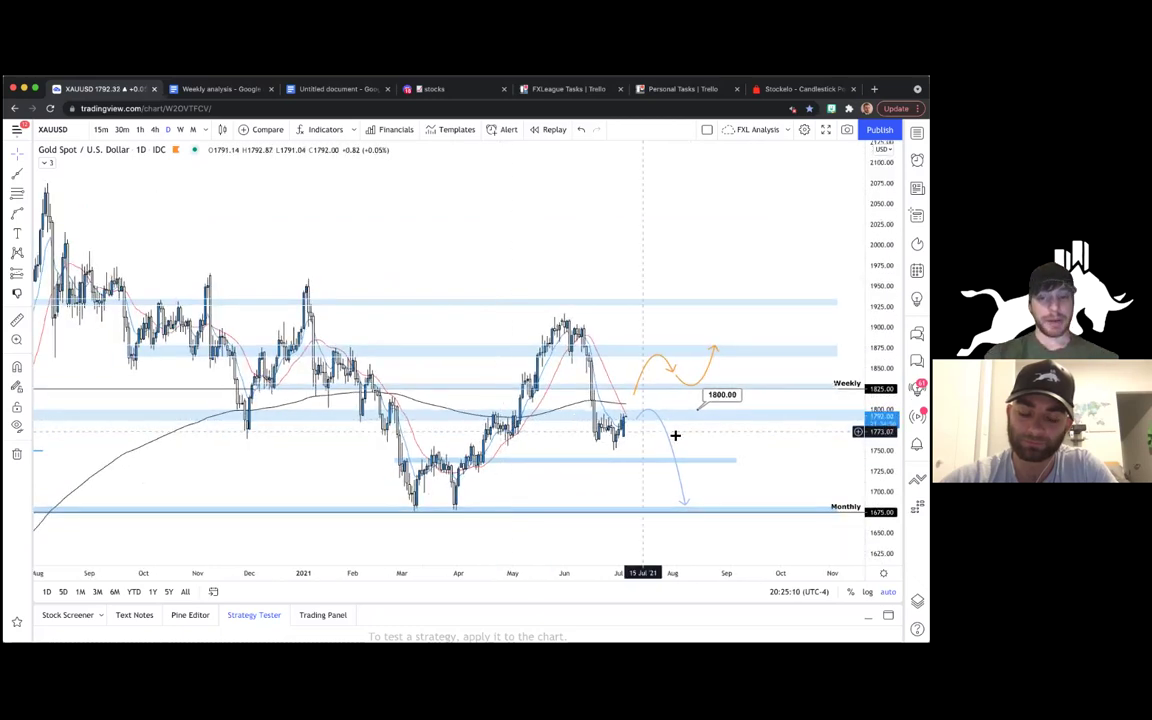
pyautogui.hscroll(2, 700, 438)
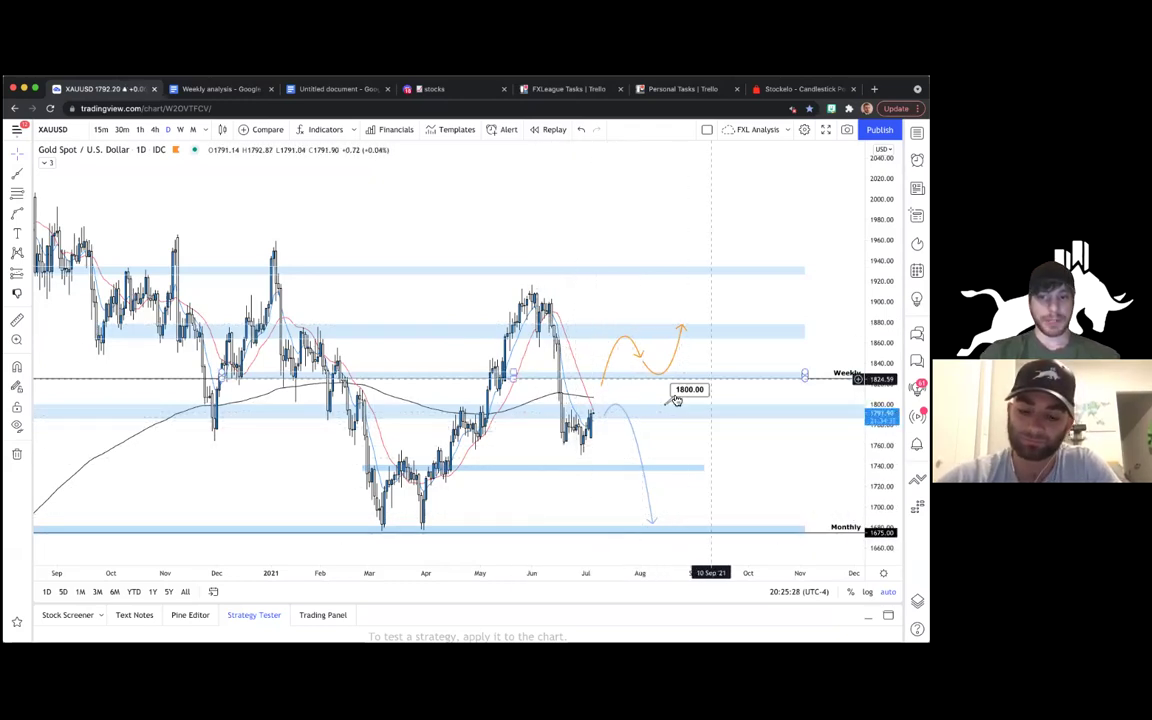
pyautogui.moveTo(707, 448)
pyautogui.mouseDown()
pyautogui.moveTo(733, 450)
pyautogui.moveTo(715, 446)
pyautogui.mouseUp()
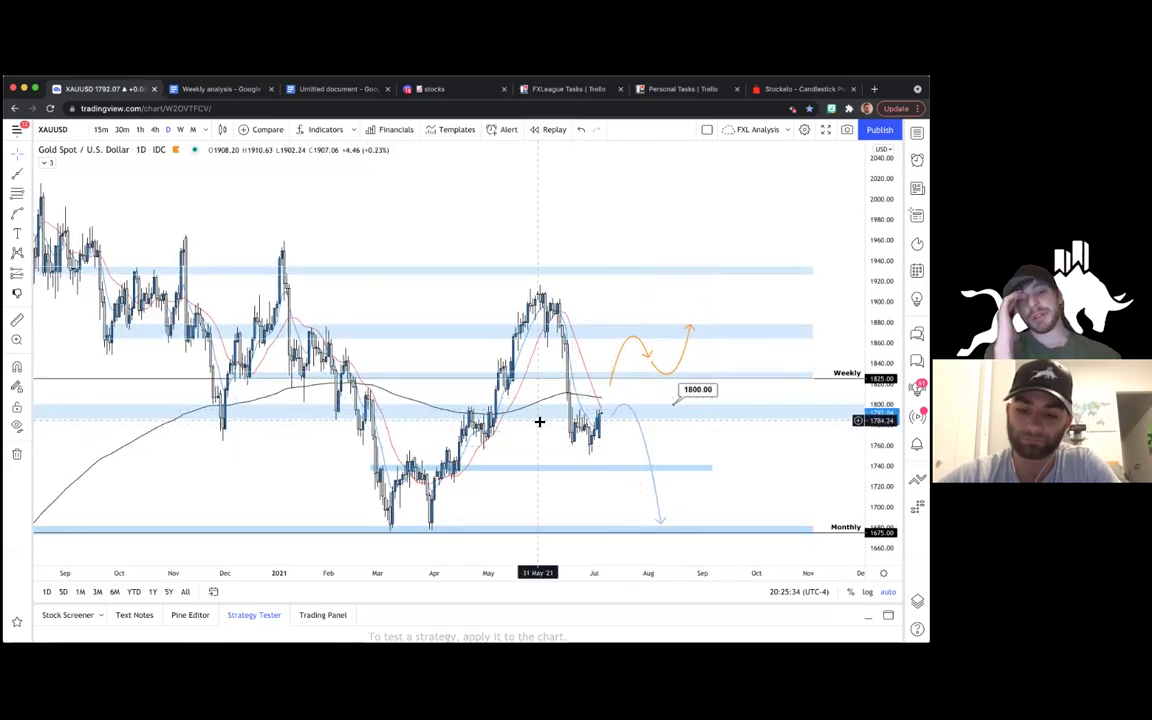
# - Try outlining gold's daily consolidation with a rectangle from 13 April to 14 July, between about 1796.61 and 1762.72
pyautogui.click(17, 219)
pyautogui.click(74, 279)
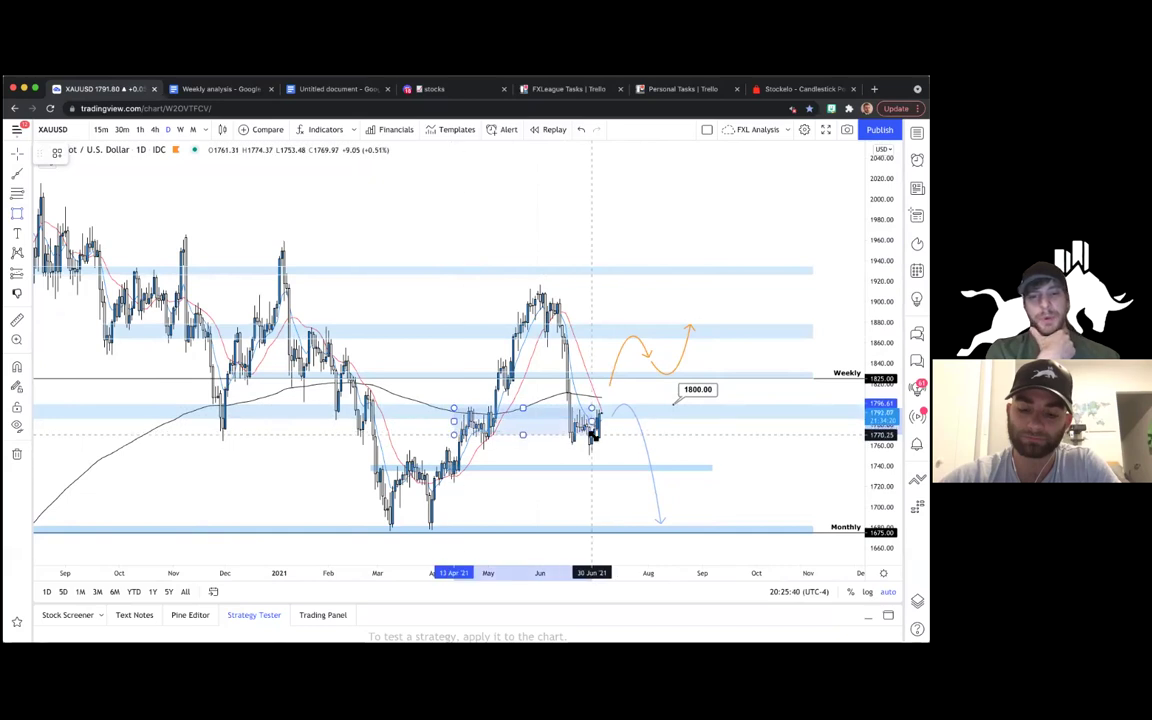
pyautogui.click(616, 442)
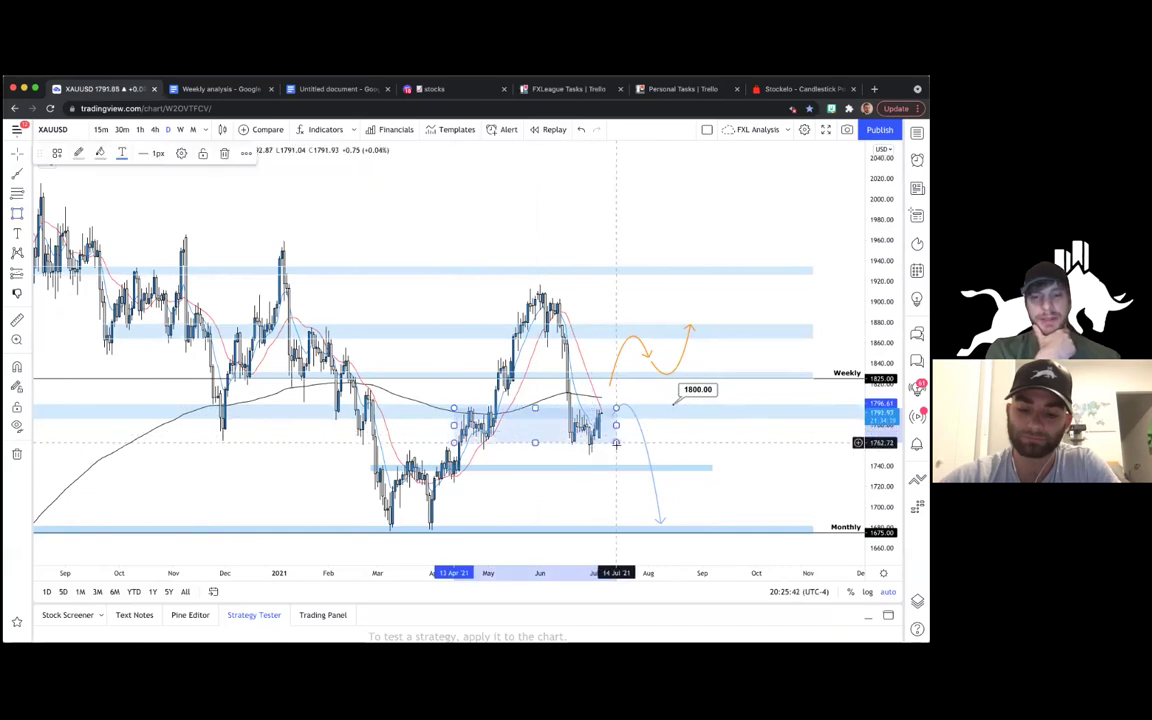
pyautogui.click(666, 443)
pyautogui.click(474, 416)
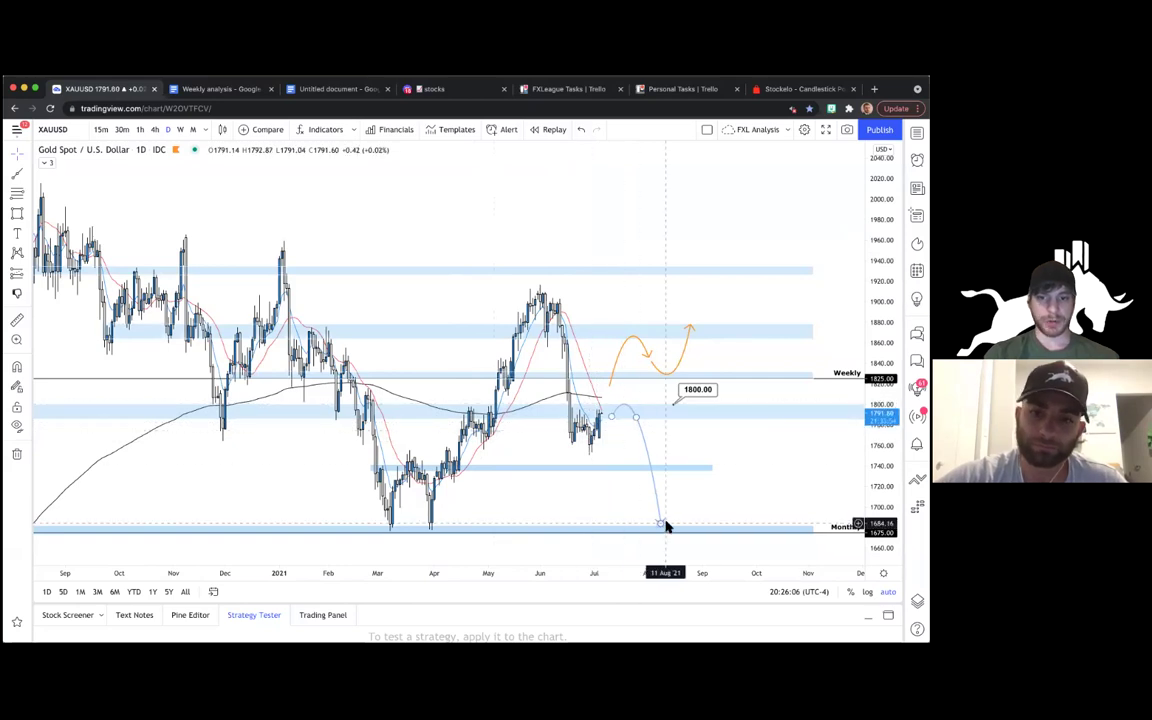
# - Move gold's second orange projection arrow higher, starting at about 1886.55 in mid-August and ending at about 1922.51
pyautogui.moveTo(700, 431); pyautogui.dragTo(719, 428)
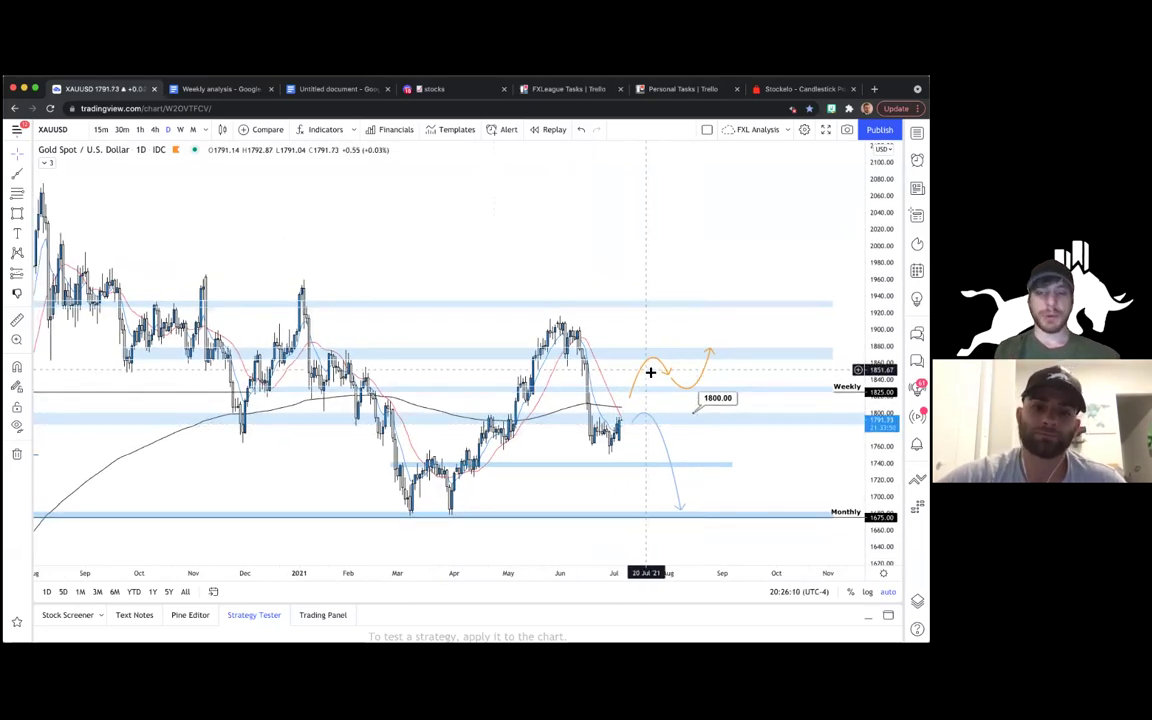
pyautogui.moveTo(694, 316)
pyautogui.mouseDown()
pyautogui.moveTo(666, 316)
pyautogui.moveTo(689, 316)
pyautogui.mouseUp()
pyautogui.moveTo(701, 380); pyautogui.dragTo(723, 342)
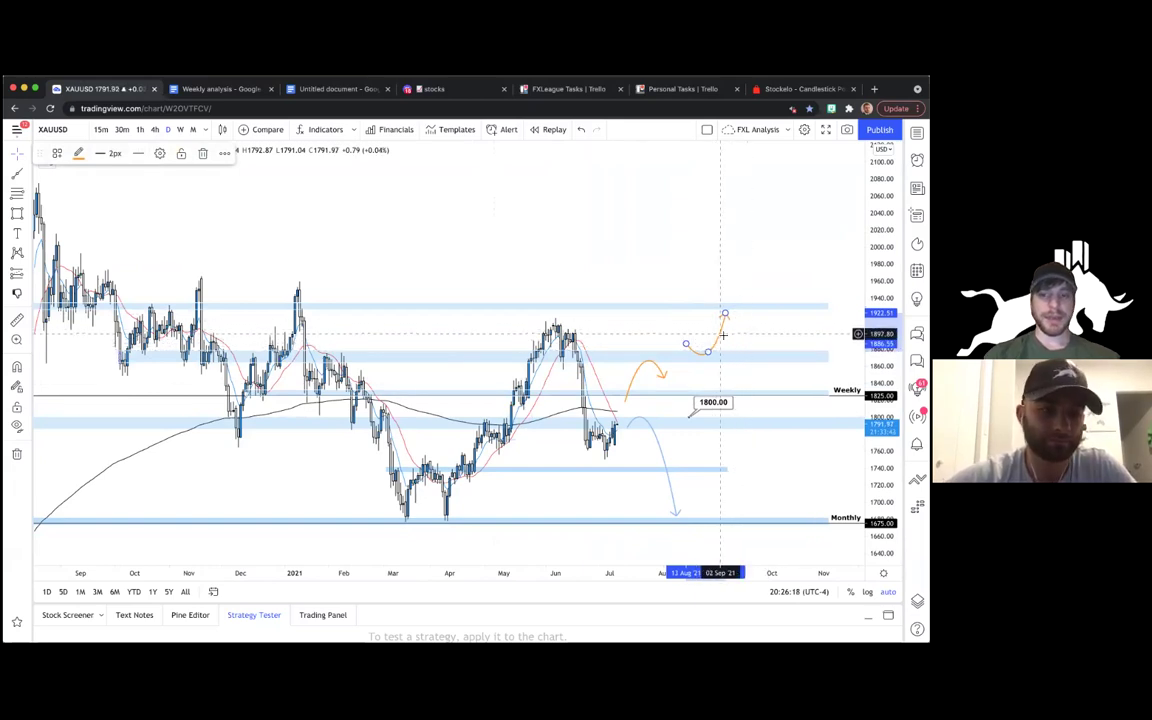
pyautogui.click(705, 334)
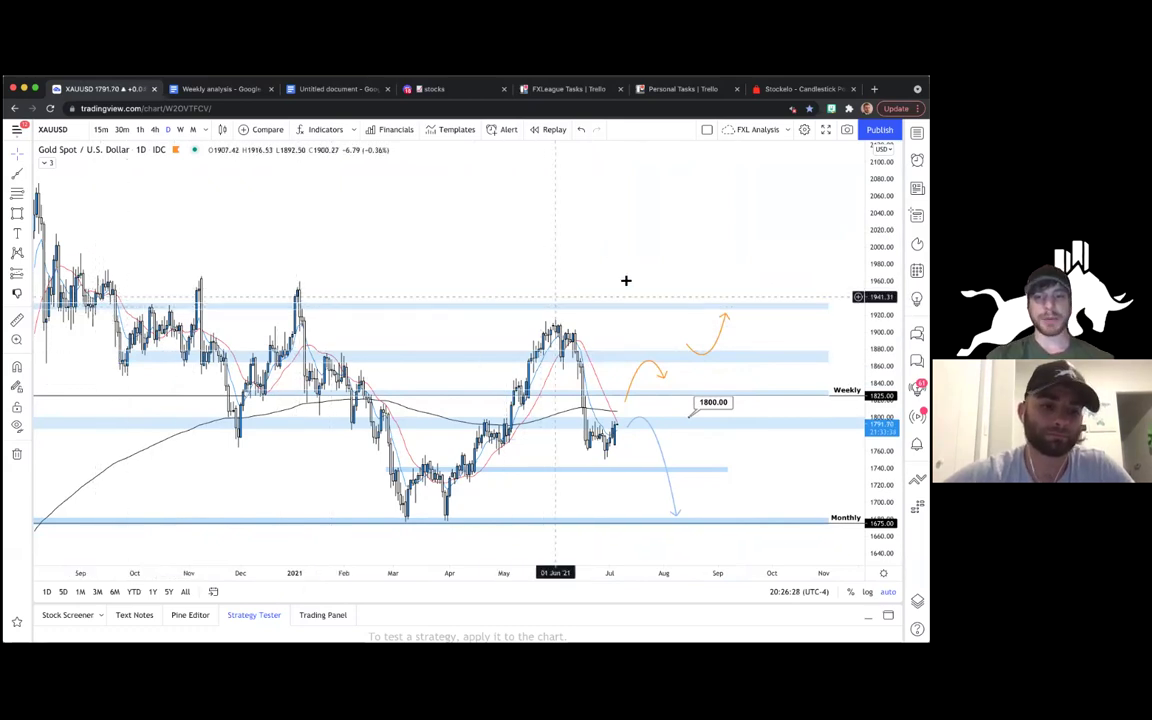
# - Move the second orange projection arrow back down to the weekly level, running from about 1841.16 to 1877.31
pyautogui.moveTo(662, 331); pyautogui.dragTo(631, 329)
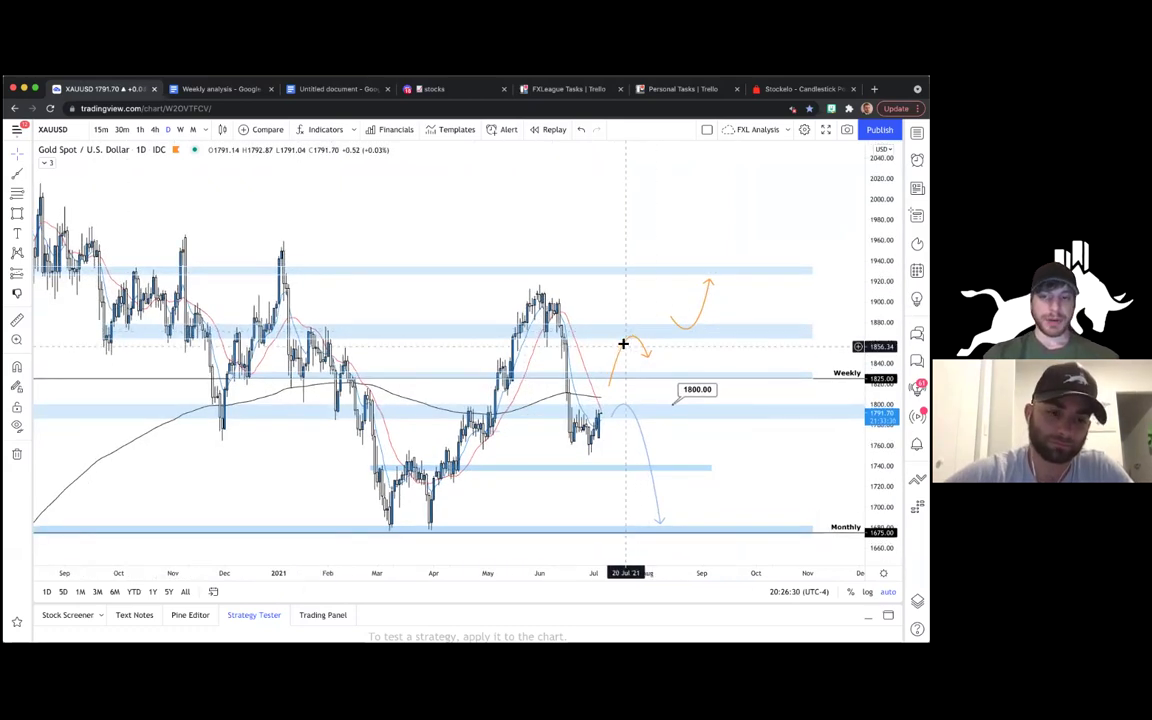
pyautogui.moveTo(707, 305)
pyautogui.mouseDown()
pyautogui.moveTo(676, 343)
pyautogui.moveTo(687, 350)
pyautogui.mouseUp()
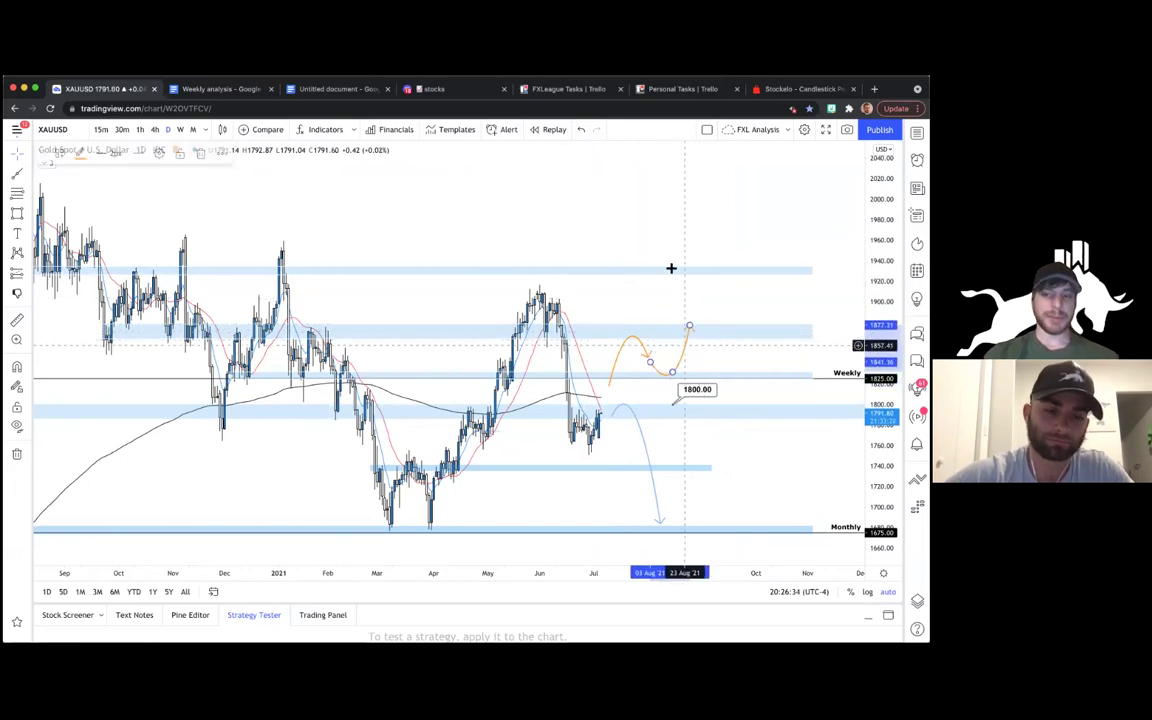
pyautogui.click(671, 268)
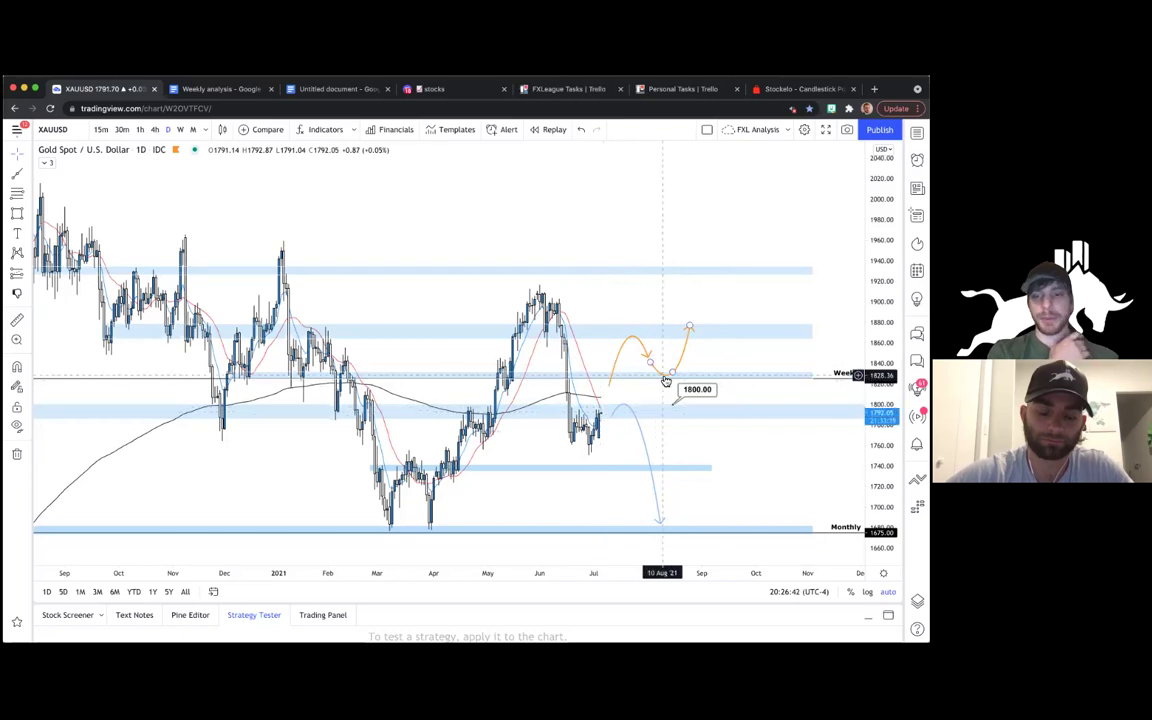
# - Stretch the end of the first orange projection arrow down below the 1800.00 zone, to about 1782.05 on 9 August
pyautogui.moveTo(689, 298)
pyautogui.mouseDown()
pyautogui.moveTo(717, 298)
pyautogui.moveTo(641, 324)
pyautogui.moveTo(627, 362)
pyautogui.moveTo(633, 337)
pyautogui.mouseUp()
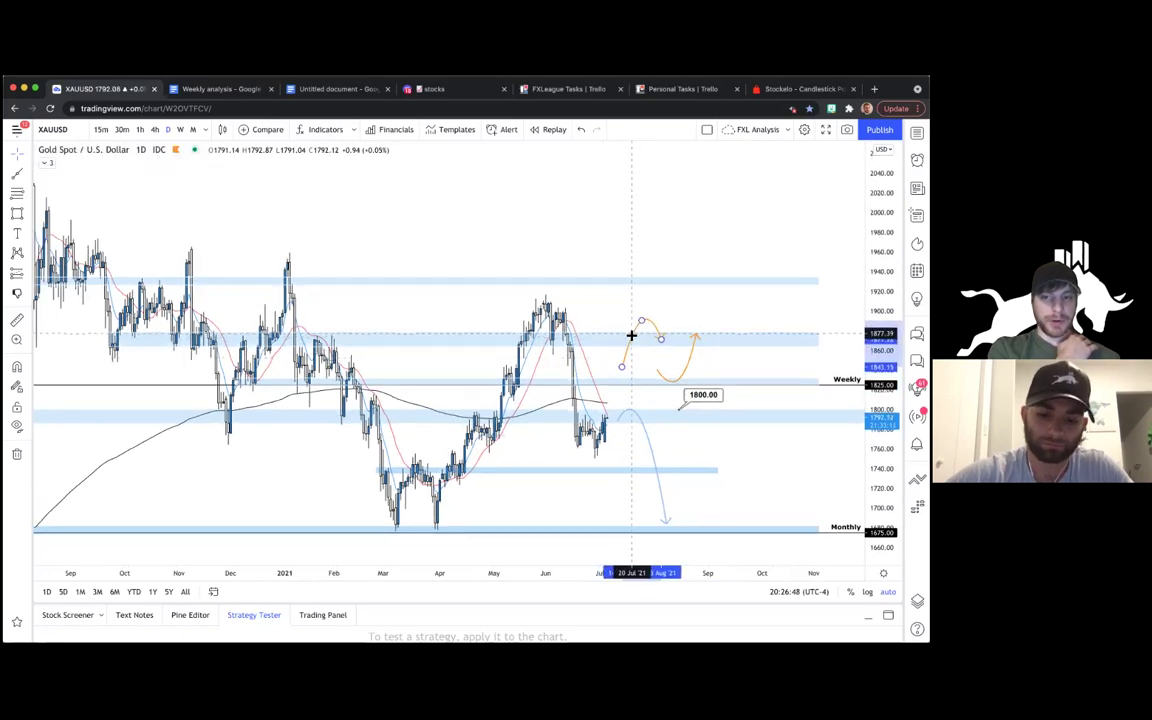
pyautogui.moveTo(662, 378); pyautogui.dragTo(665, 427)
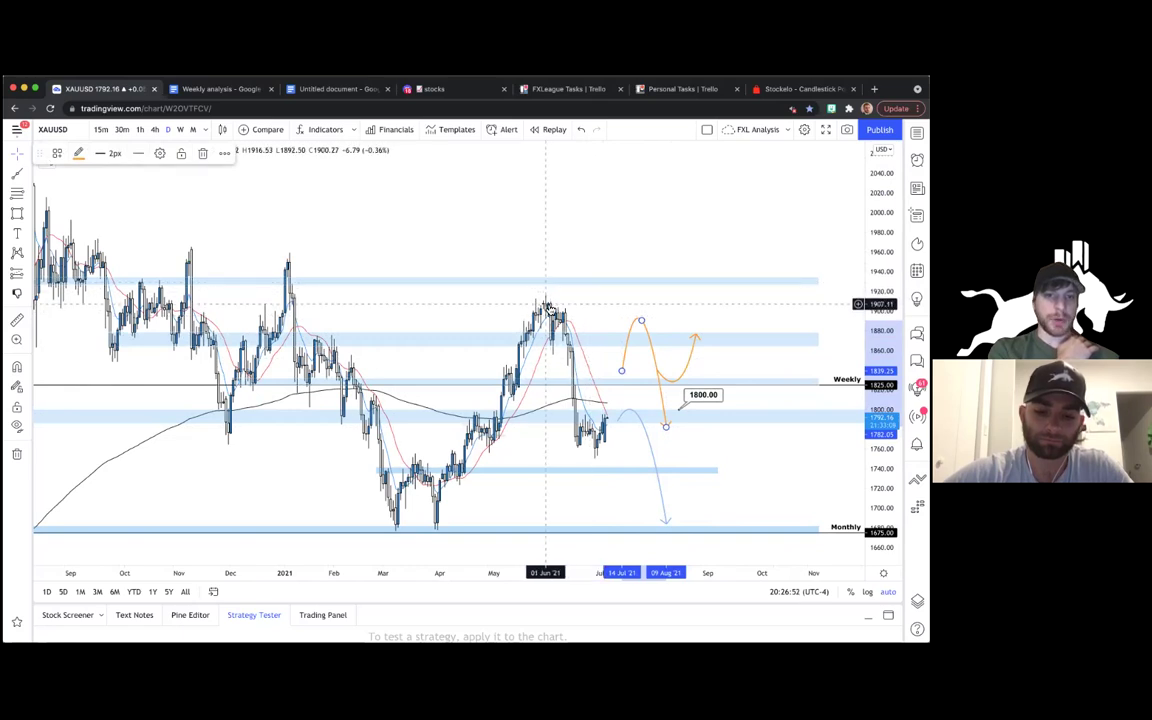
pyautogui.click(514, 299)
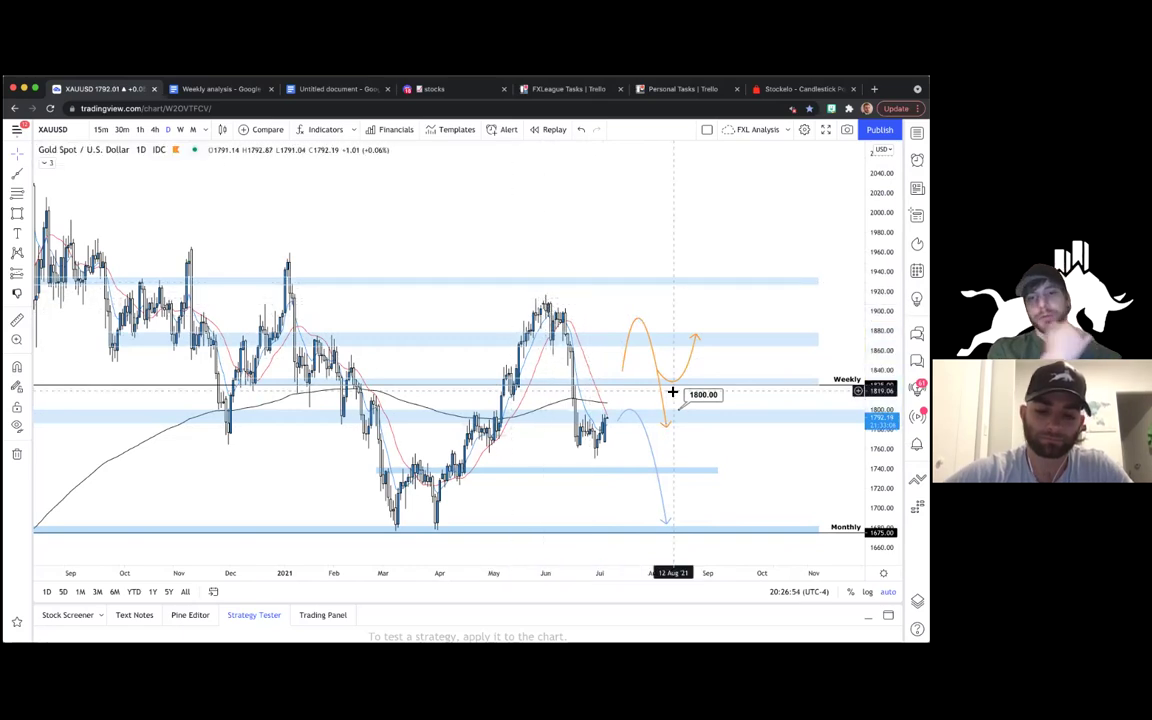
# - Reshape the first orange projection arrow so it peaks at the upper zone and ends where the second arrow begins
pyautogui.click(625, 369)
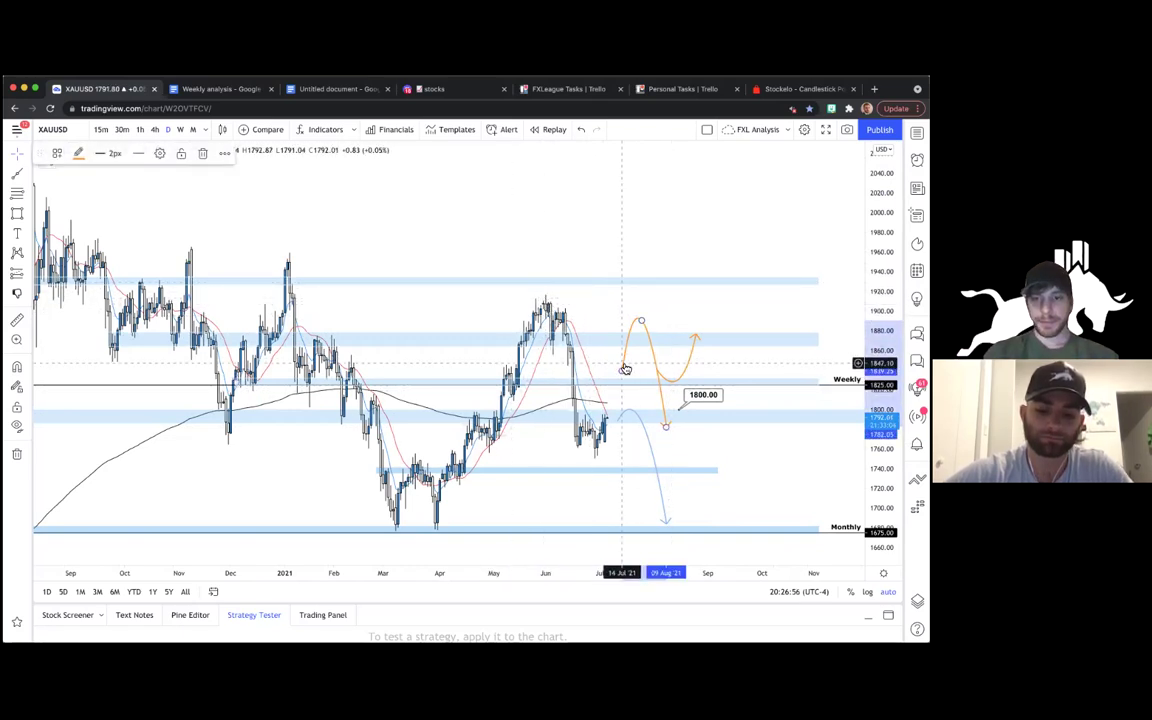
pyautogui.moveTo(667, 428); pyautogui.dragTo(655, 364)
pyautogui.moveTo(641, 321); pyautogui.dragTo(637, 334)
pyautogui.click(627, 310)
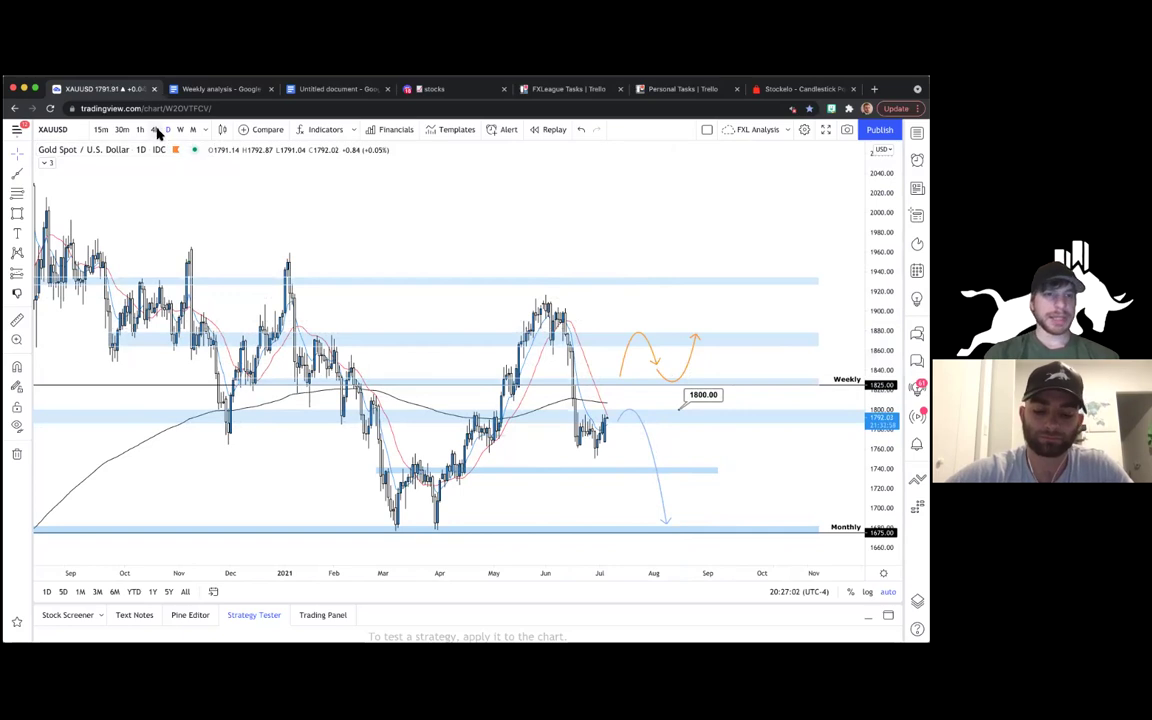
# - Mark gold's 4-hour consolidation with a rectangle from 17 June to 7 July, between about 1795.50 and 1763.01
pyautogui.click(153, 130)
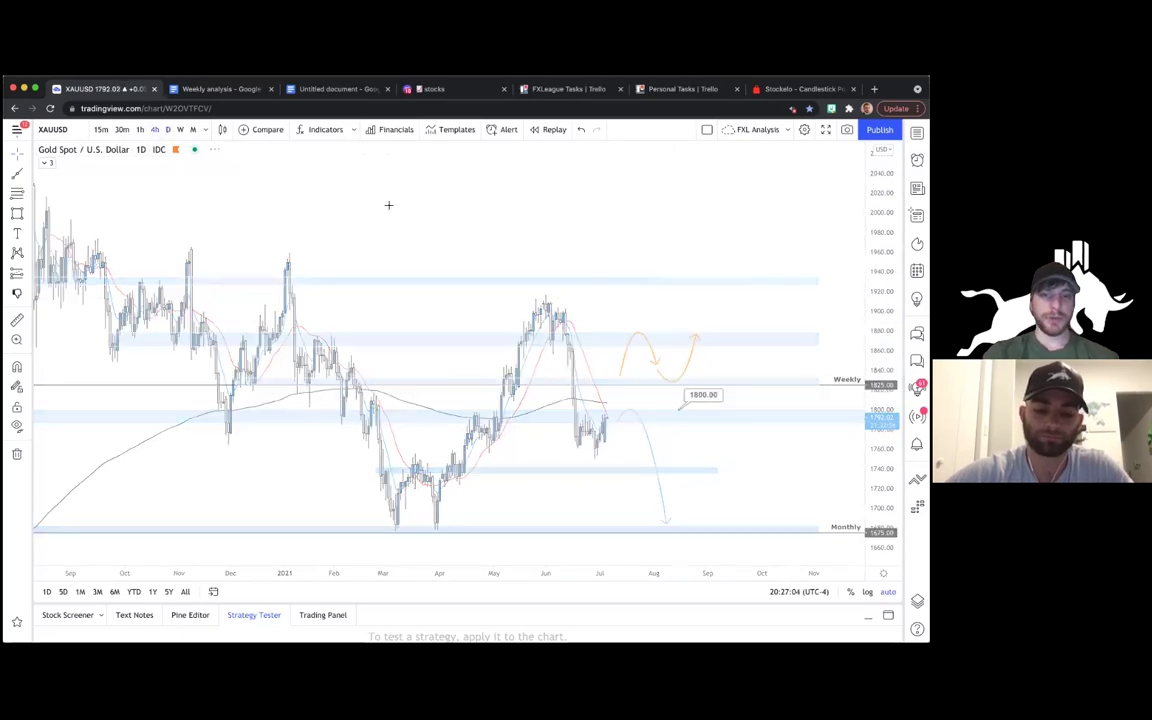
pyautogui.rightClick(391, 211)
pyautogui.press('Escape')
pyautogui.hscroll(5, 696, 232)
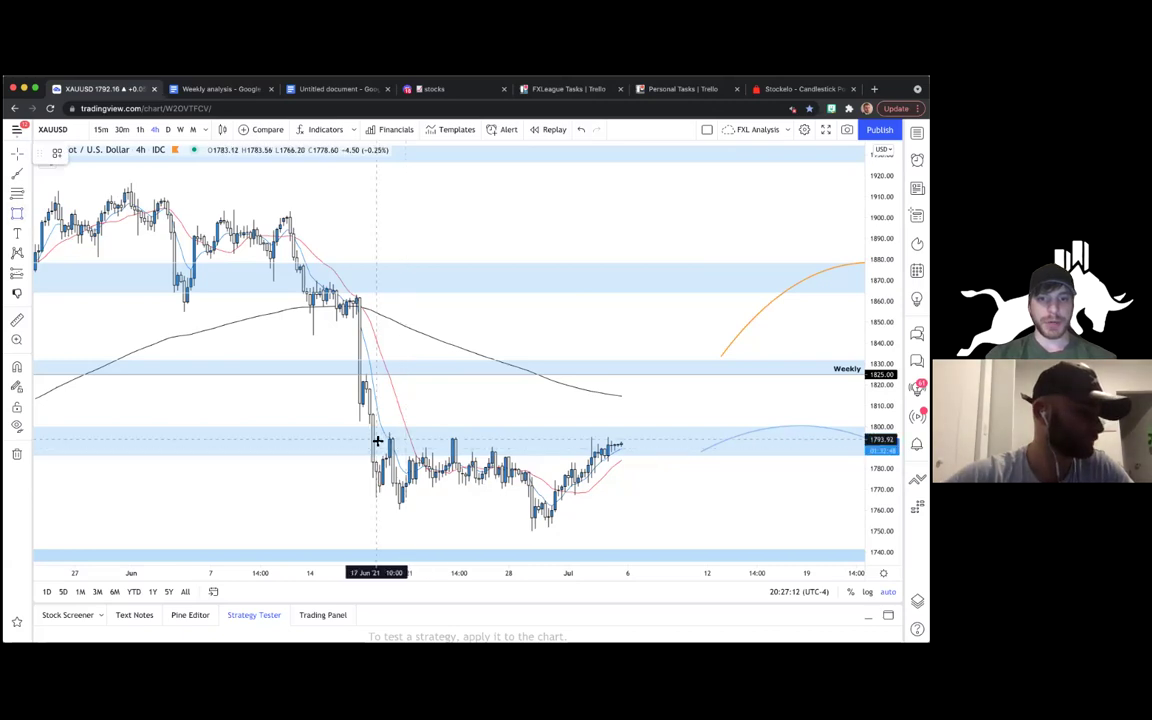
pyautogui.moveTo(376, 444); pyautogui.dragTo(654, 503)
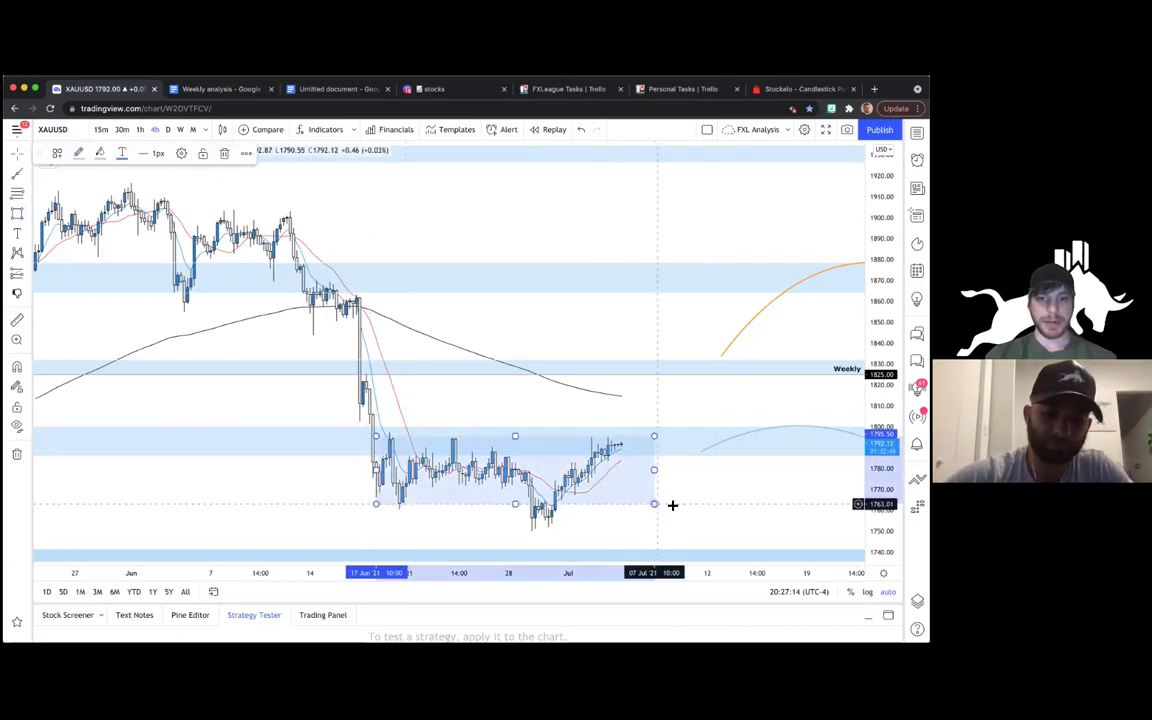
pyautogui.click(302, 202)
# - Return gold to the daily timeframe and reset the chart to show the new rectangle and both projected paths
pyautogui.click(168, 129)
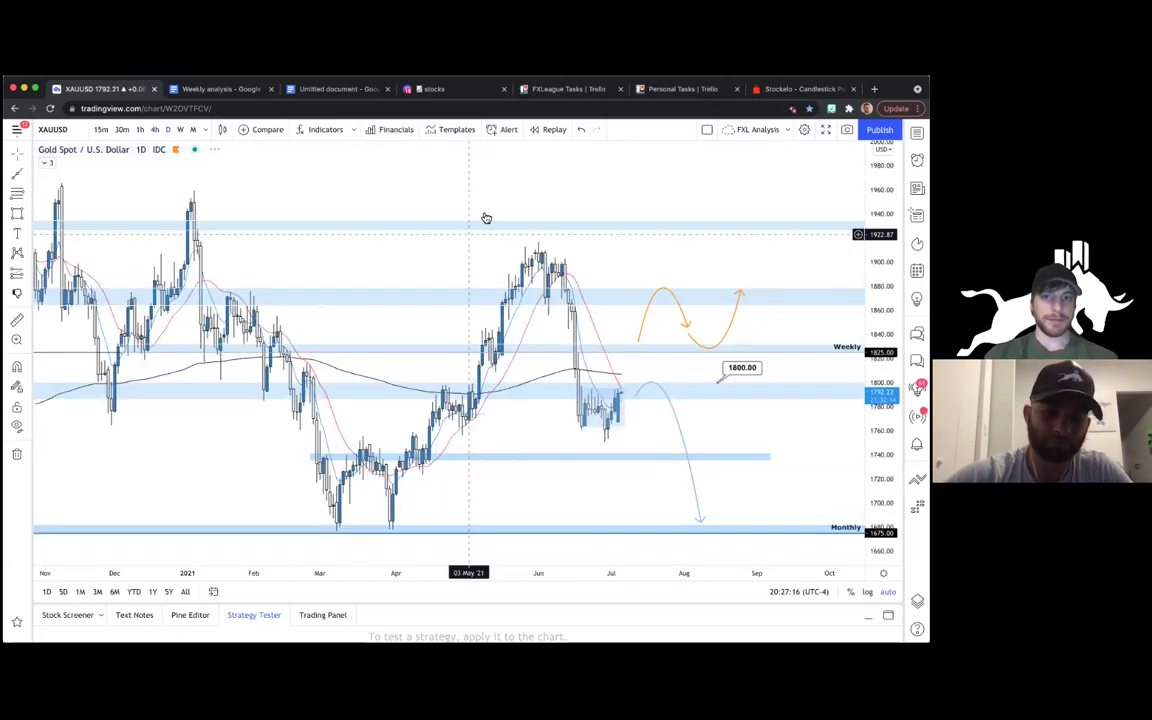
pyautogui.rightClick(497, 186)
pyautogui.click(530, 195)
pyautogui.moveTo(622, 197); pyautogui.dragTo(355, 197)
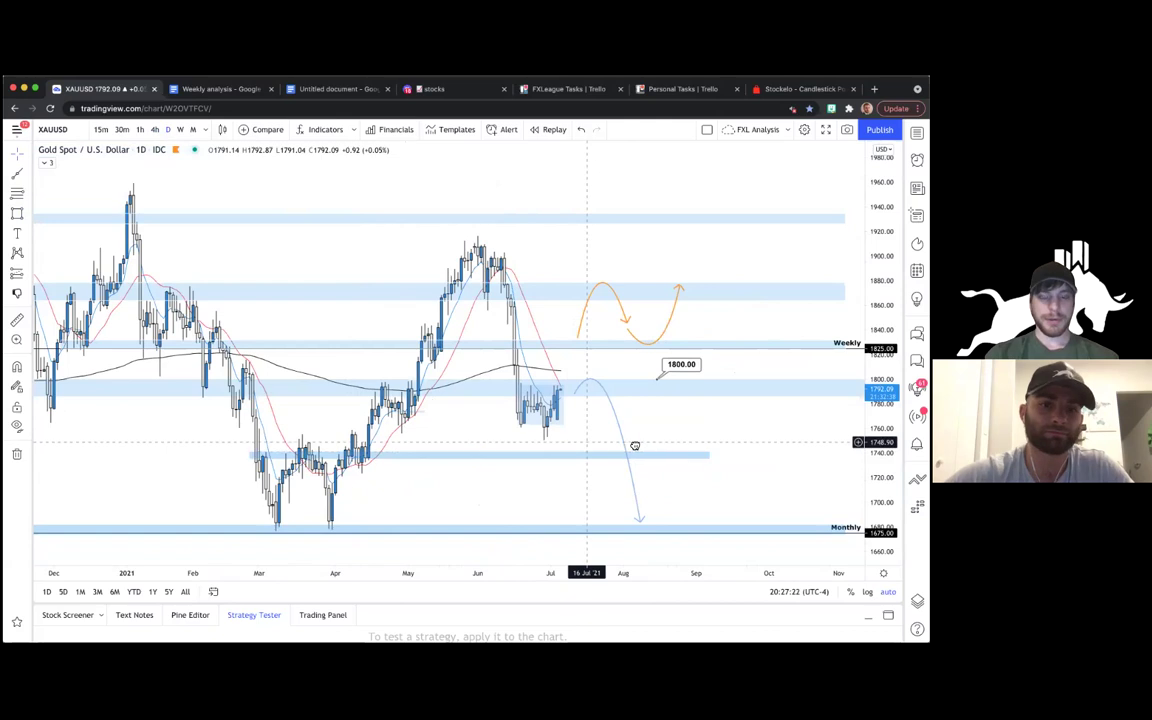
pyautogui.hscroll(-3, 635, 445)
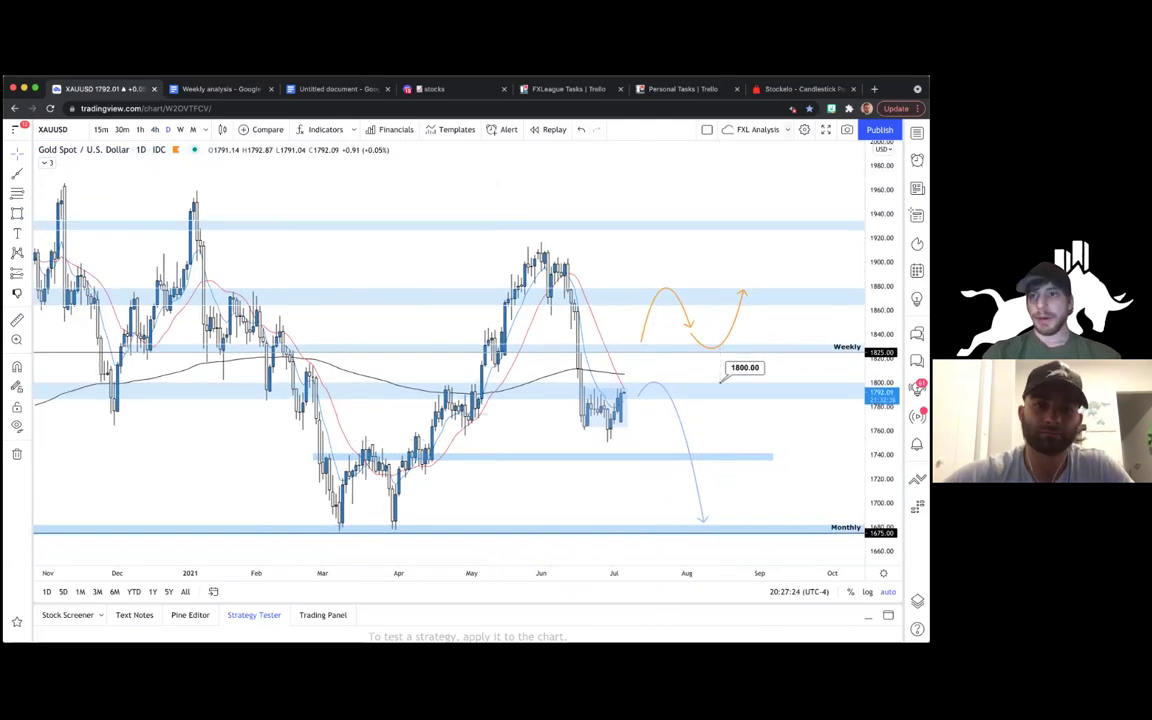
# - Review the watch list's daily charts from DXY through AUD/USD, AUD/JPY, USD/JPY and EUR/JPY back to gold, then hide the list
pyautogui.click(917, 133)
pyautogui.click(720, 172)
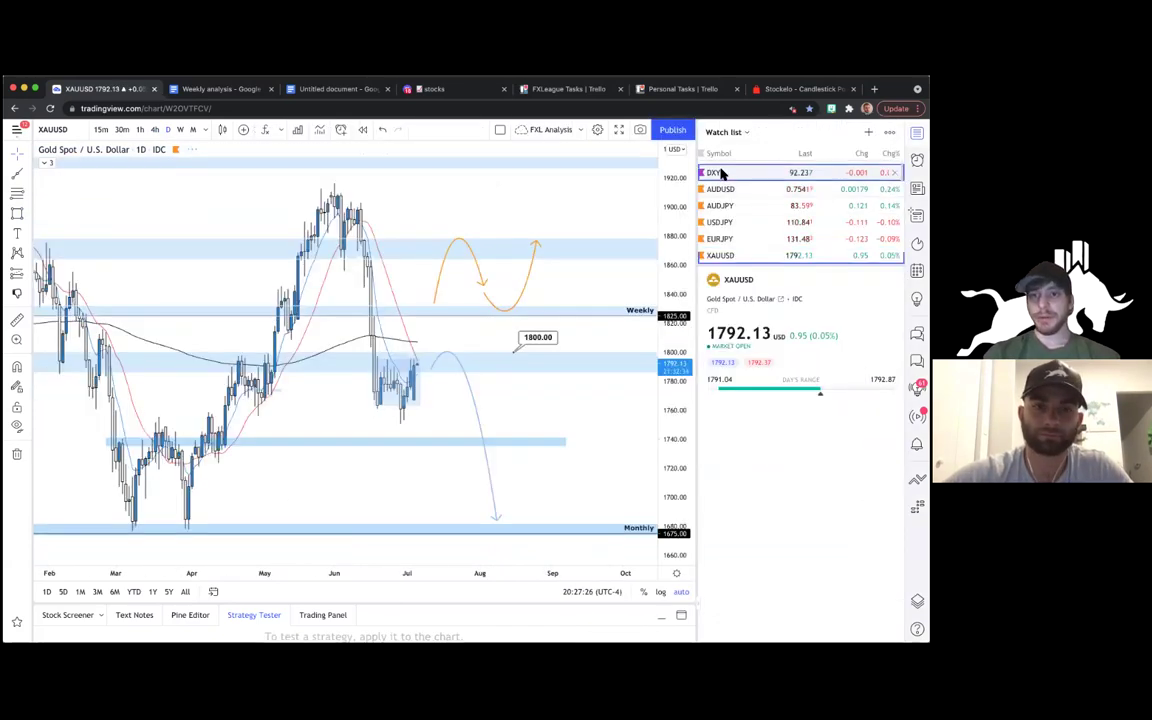
pyautogui.click(730, 189)
pyautogui.click(728, 205)
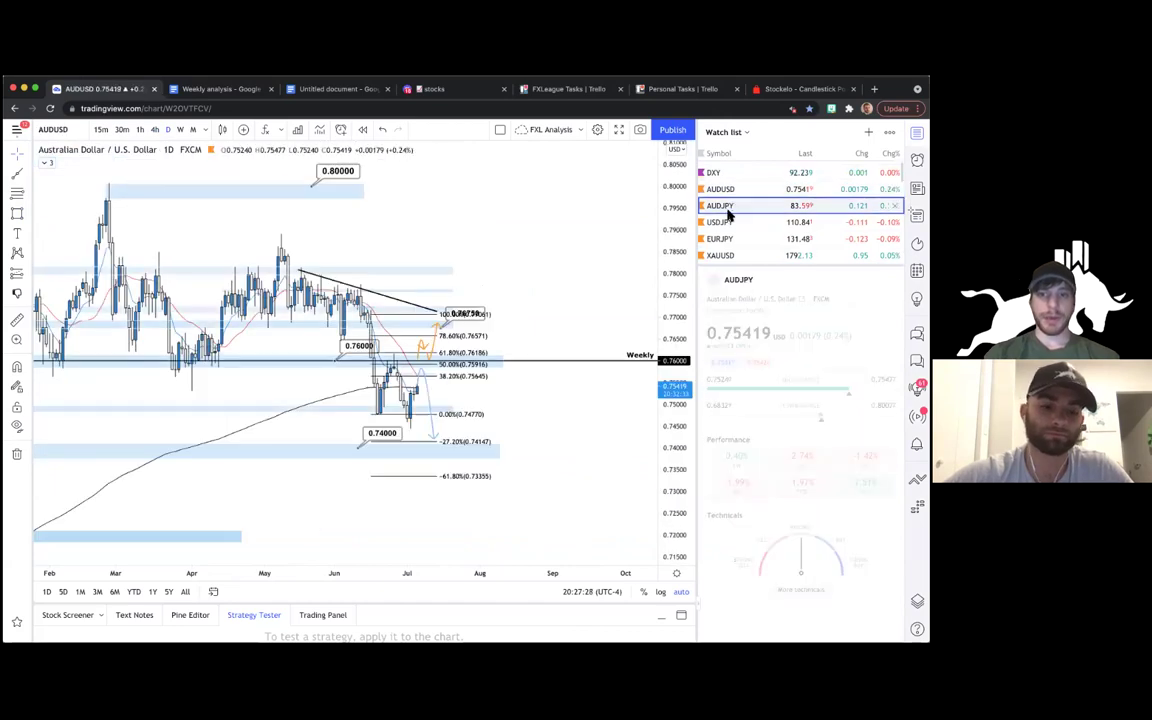
pyautogui.press('Down')
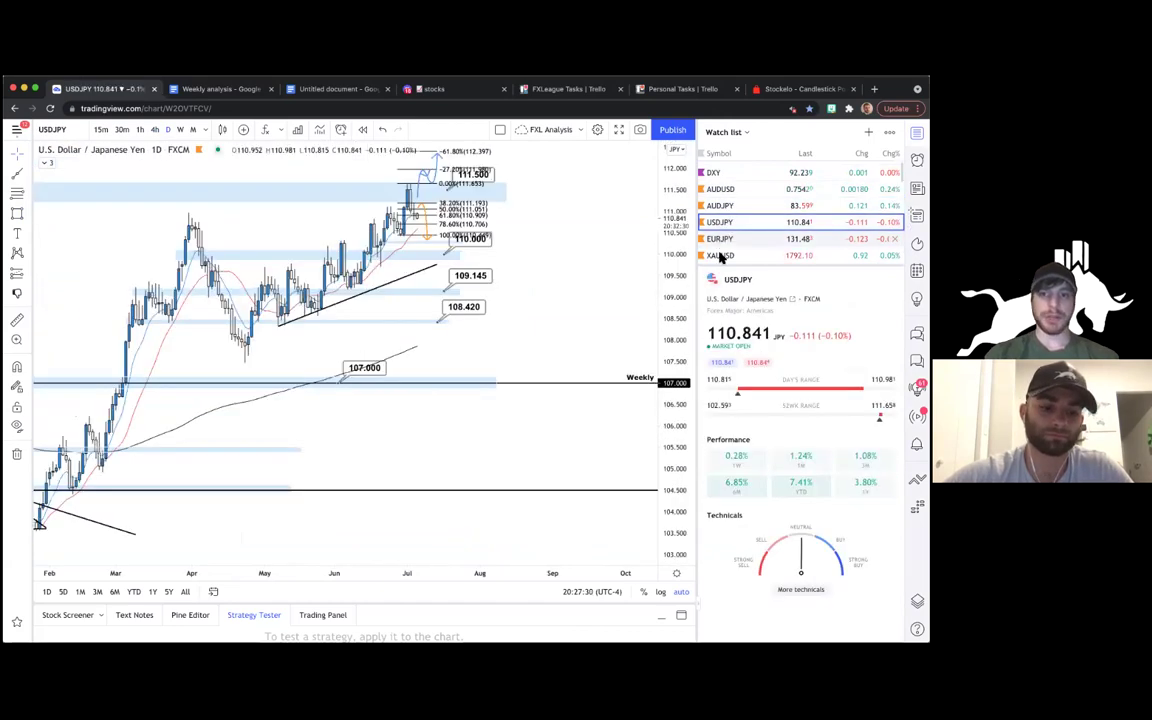
pyautogui.press('Down')
pyautogui.press('Down')
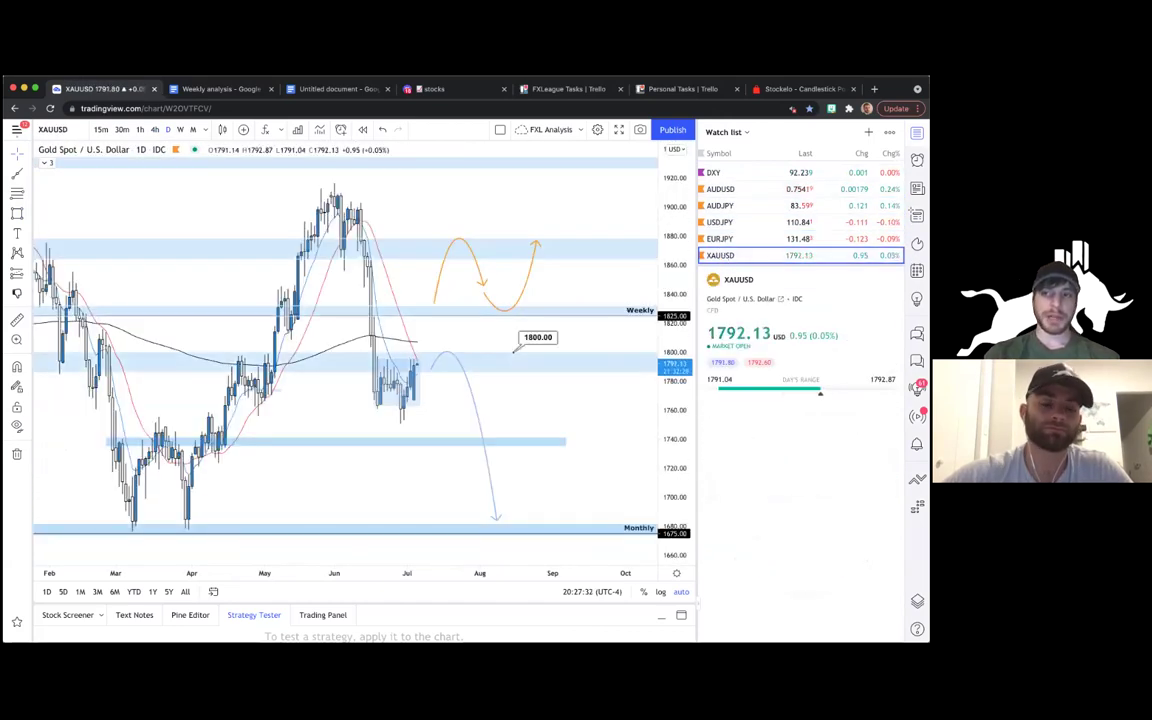
pyautogui.click(916, 133)
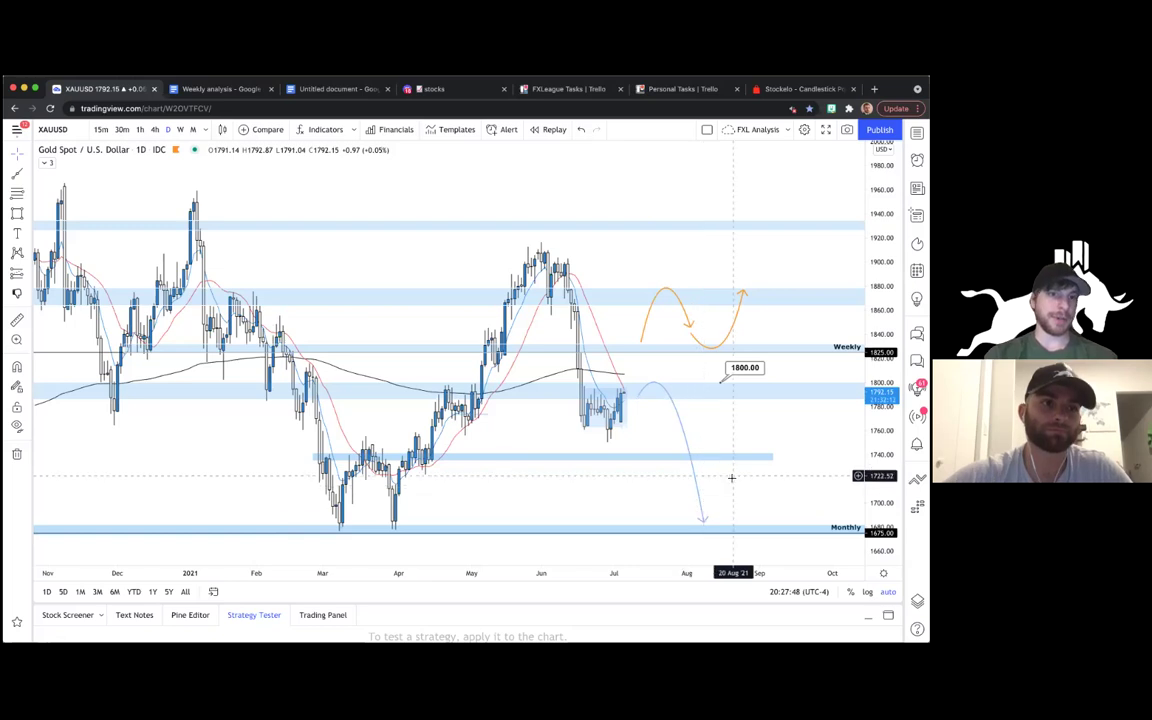
pyautogui.moveTo(694, 427)
pyautogui.mouseDown()
pyautogui.moveTo(745, 425)
pyautogui.moveTo(678, 414)
pyautogui.mouseUp()
pyautogui.moveTo(881, 230); pyautogui.dragTo(881, 192)
pyautogui.moveTo(622, 197); pyautogui.dragTo(625, 178)
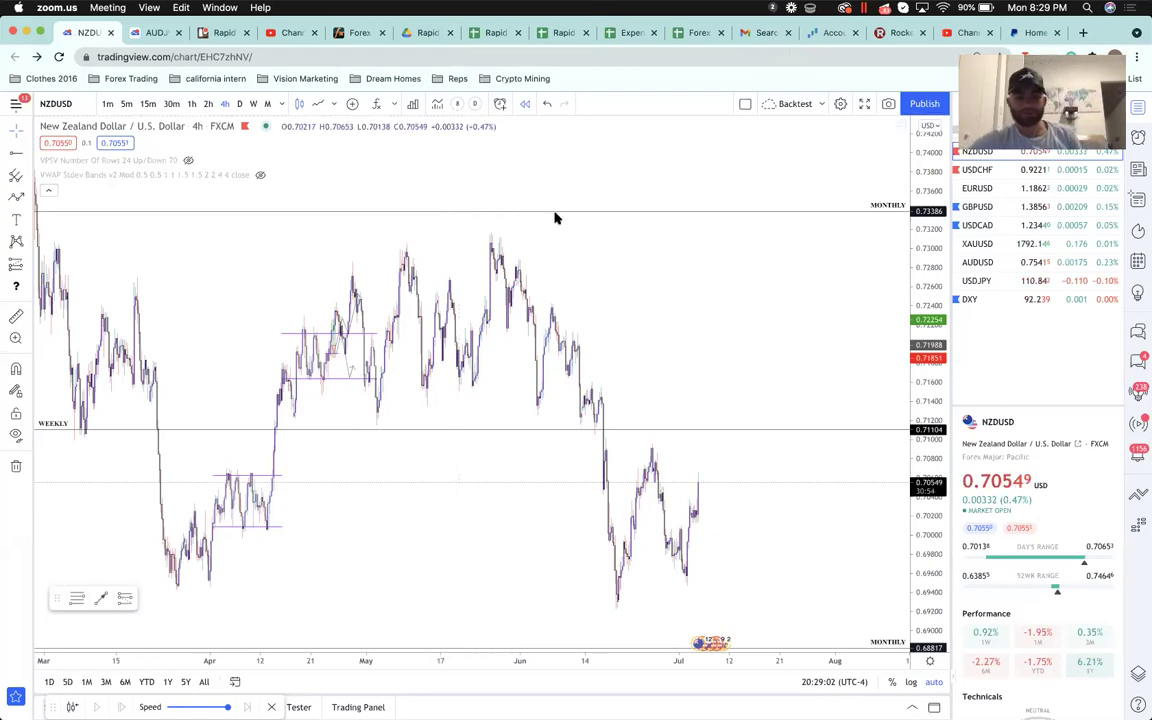
# - Delete the purple horizontal range lines and the small drawings between them from April's price action on the NZD/USD 4-hour chart
pyautogui.click(383, 328)
pyautogui.press('Delete')
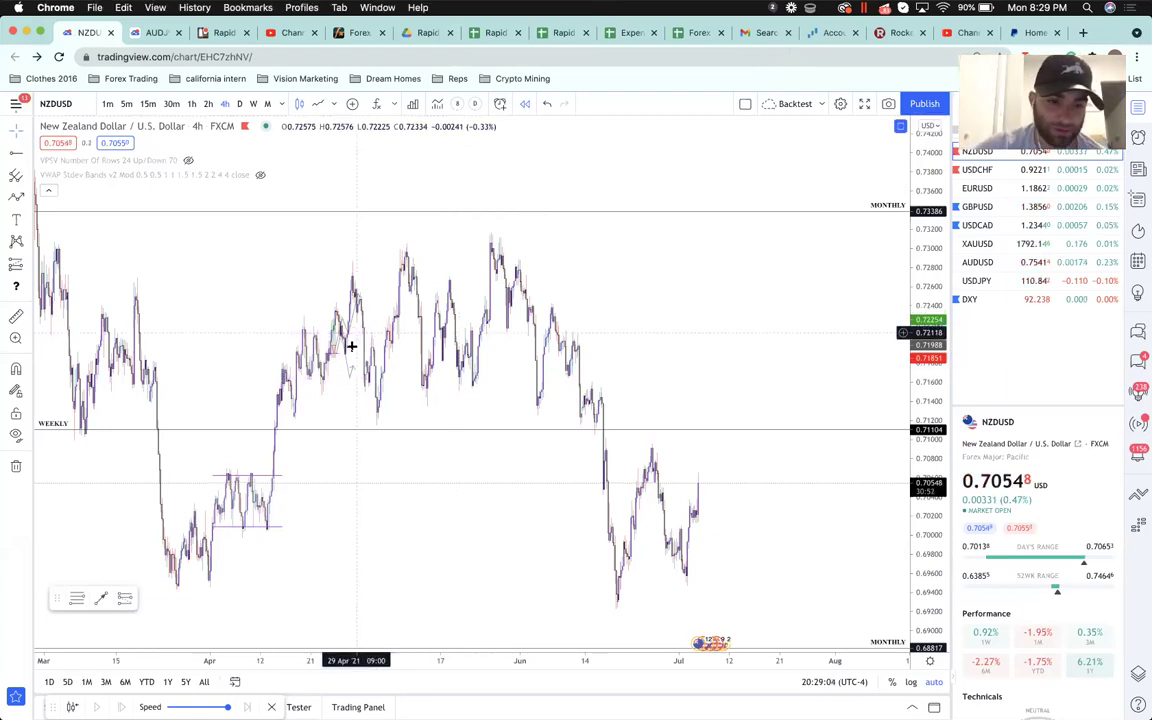
pyautogui.click(338, 352)
pyautogui.press('Delete')
pyautogui.click(339, 327)
pyautogui.press('Delete')
pyautogui.click(334, 355)
pyautogui.press('Delete')
pyautogui.click(332, 350)
pyautogui.press('Delete')
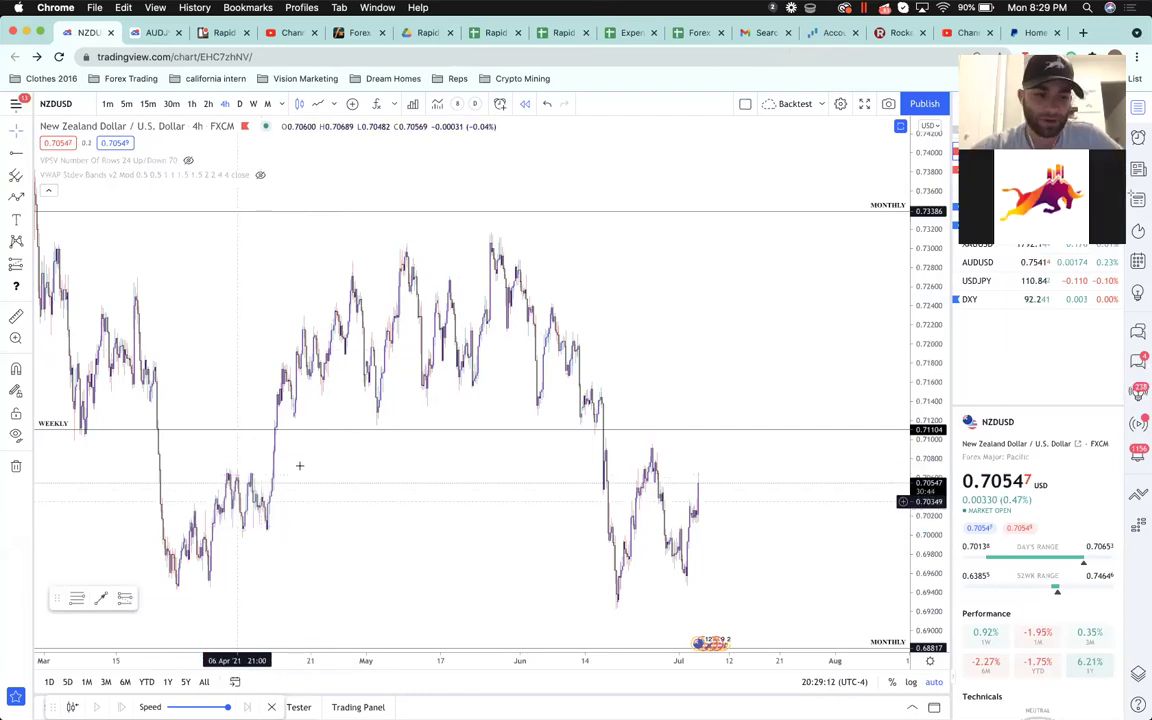
# - Examine NZD/USD's 4-hour price action from March to July against the 0.71104 weekly level and both monthly levels
pyautogui.scroll(-2, 298, 462)
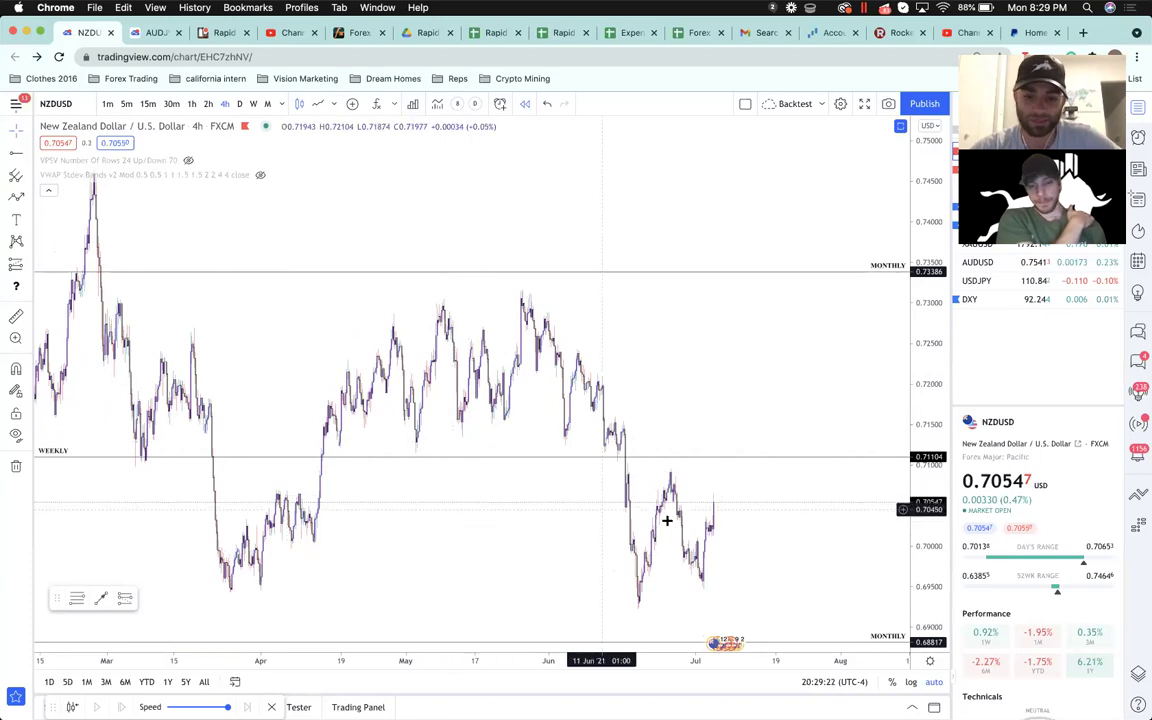
pyautogui.scroll(2, 667, 520)
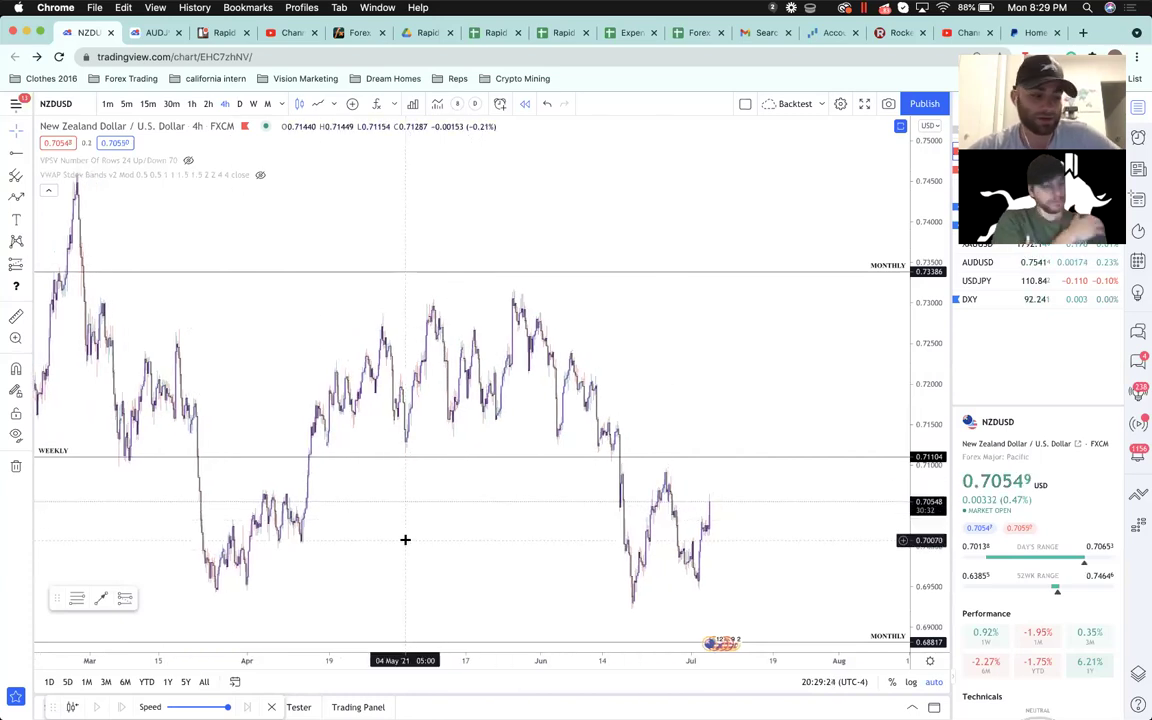
pyautogui.scroll(-3, 386, 538)
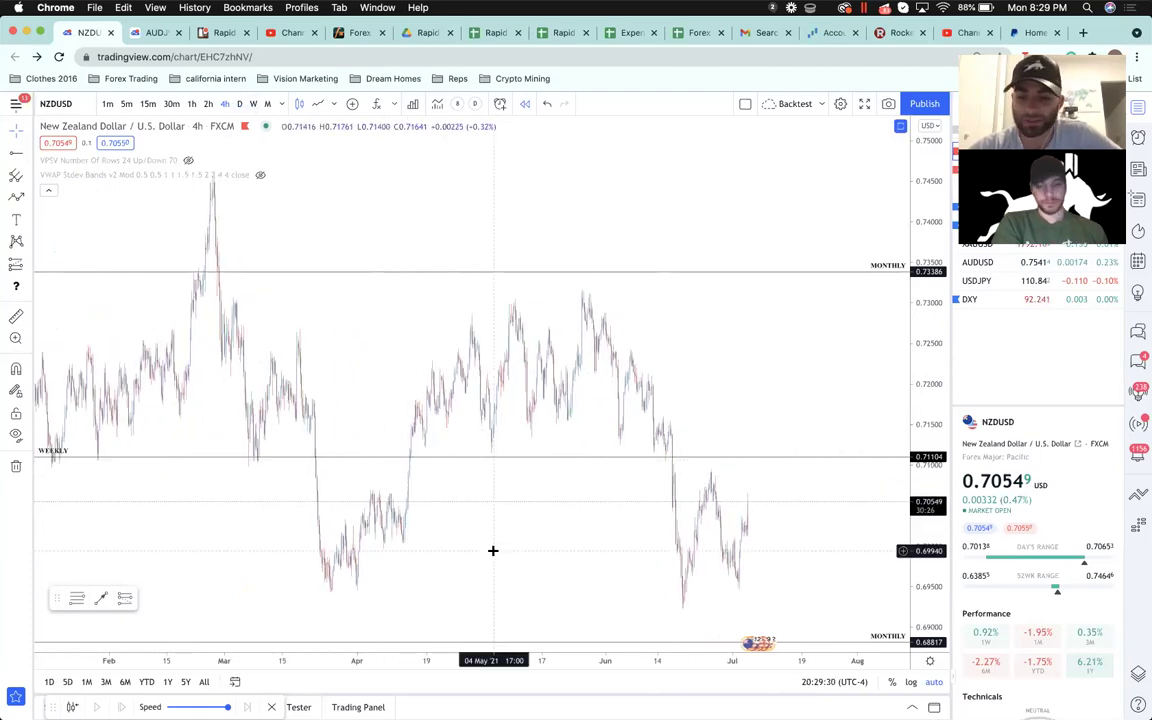
pyautogui.scroll(3, 492, 550)
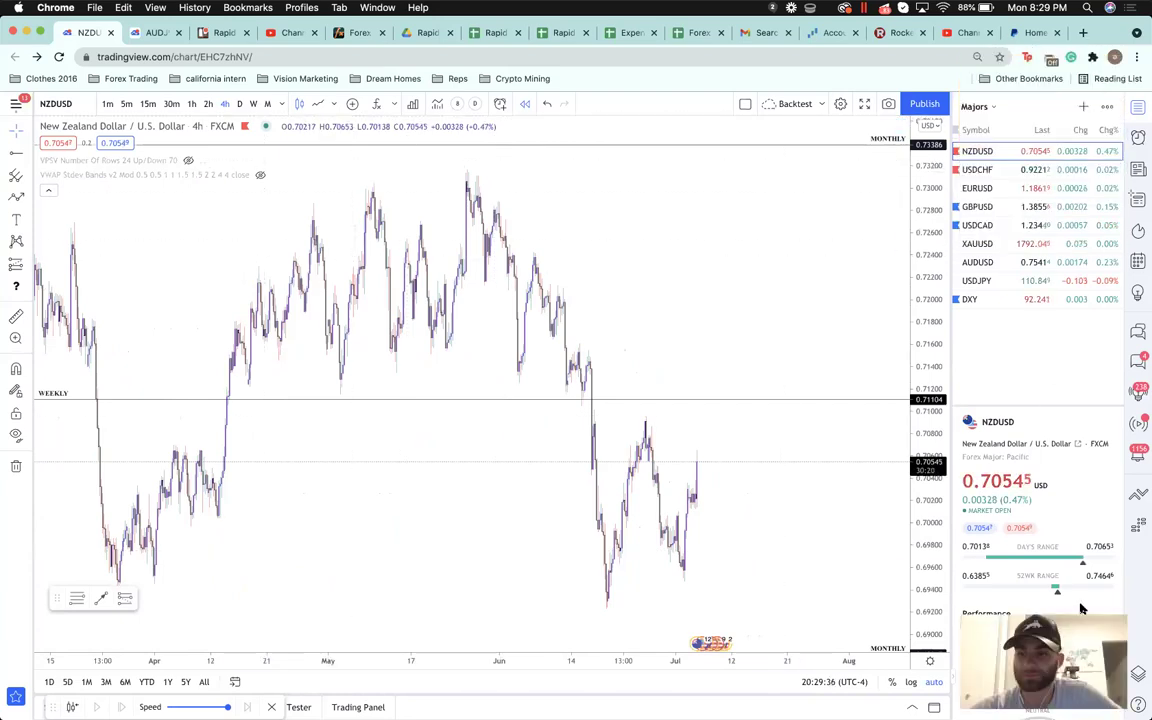
# - Switch to the AUD/JPY daily chart in the neighbouring browser tab
pyautogui.rightClick(638, 309)
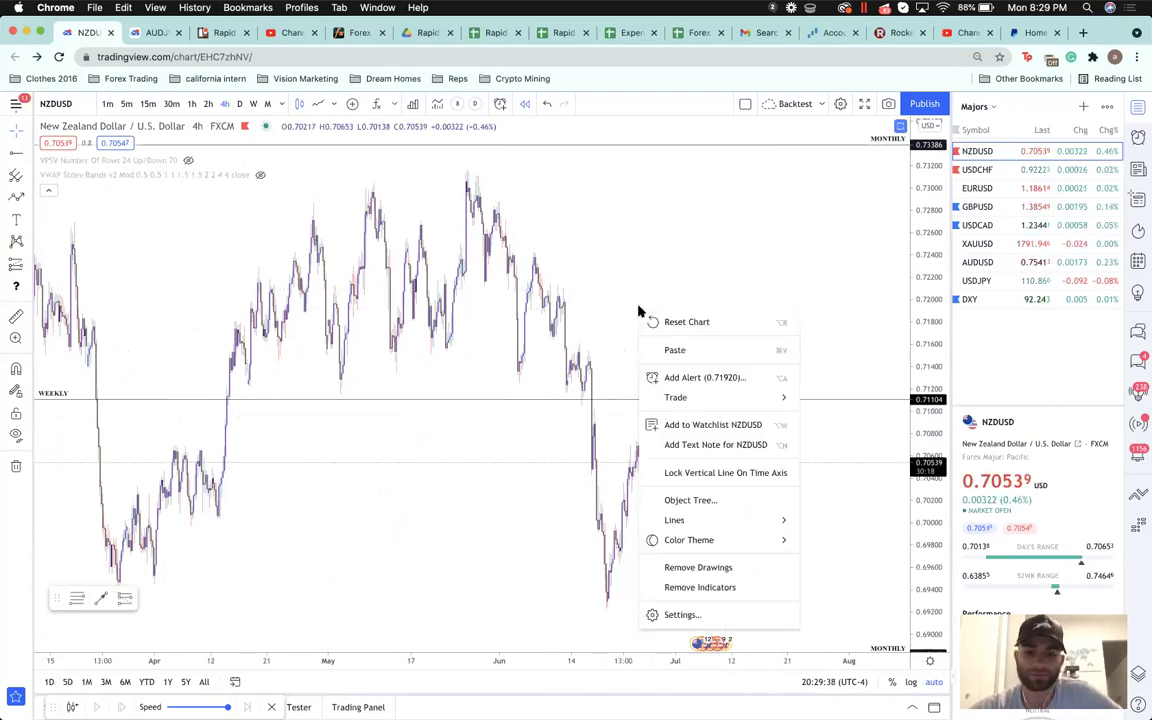
pyautogui.click(700, 221)
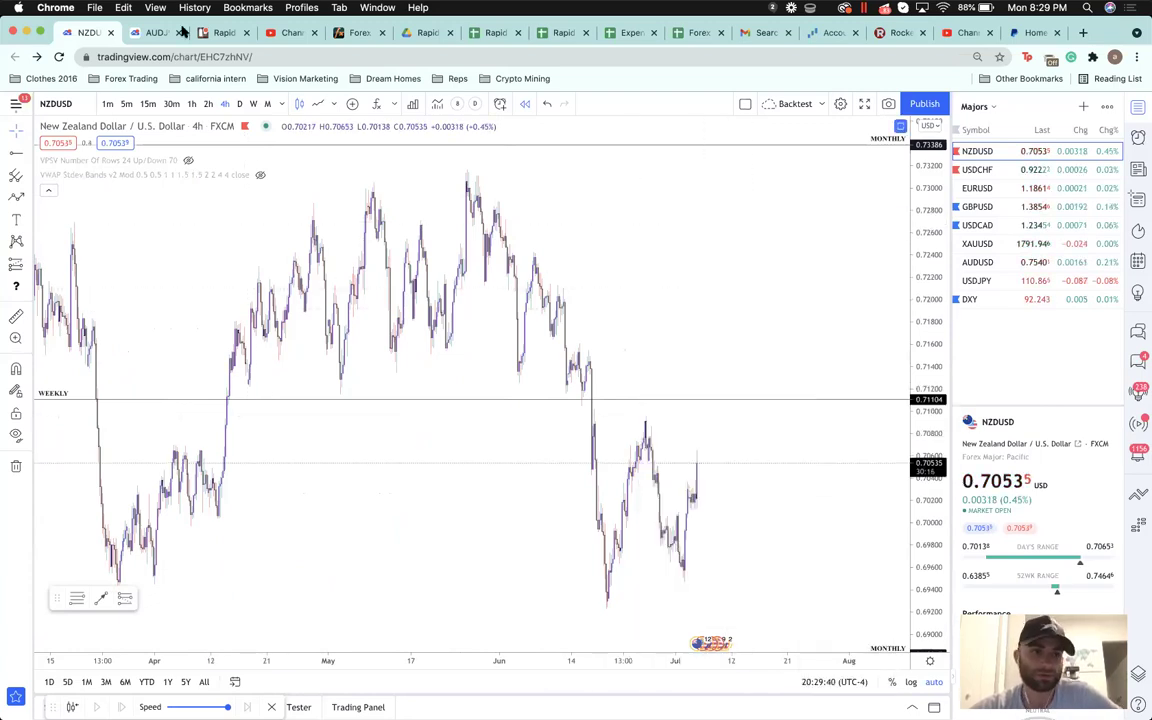
pyautogui.click(155, 33)
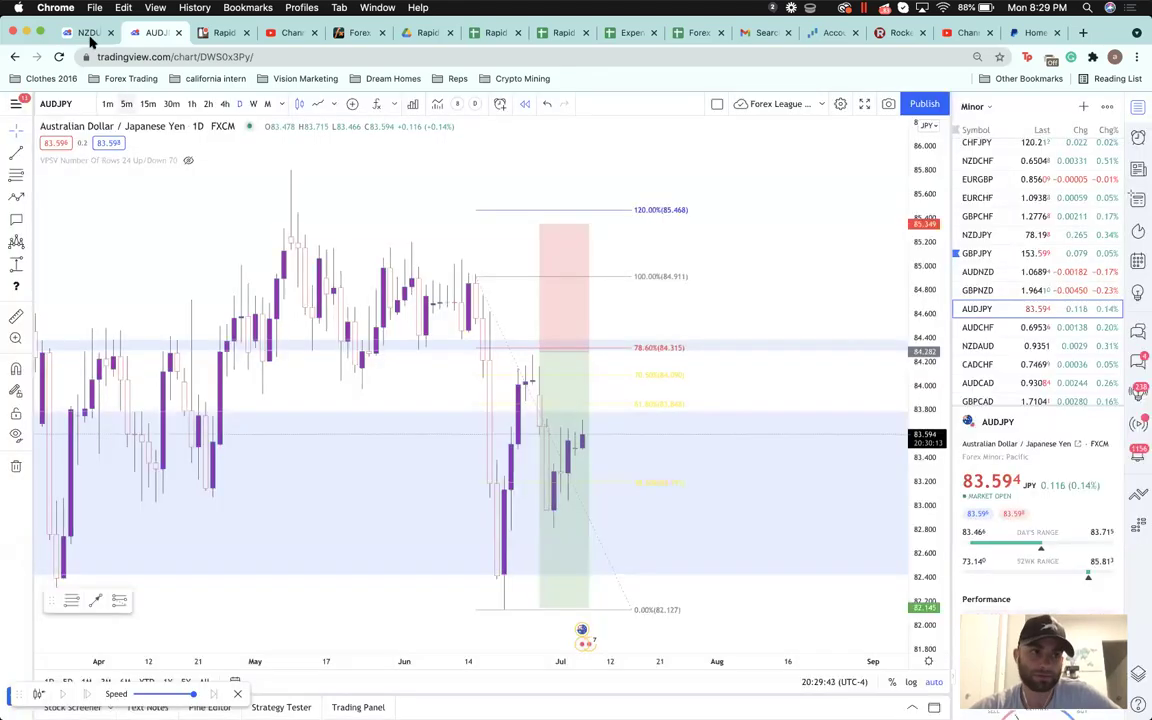
# - Review GBP/USD's 4-hour chart in the first browser tab, inspecting the small short position drawn on 11 May's price action
pyautogui.click(85, 33)
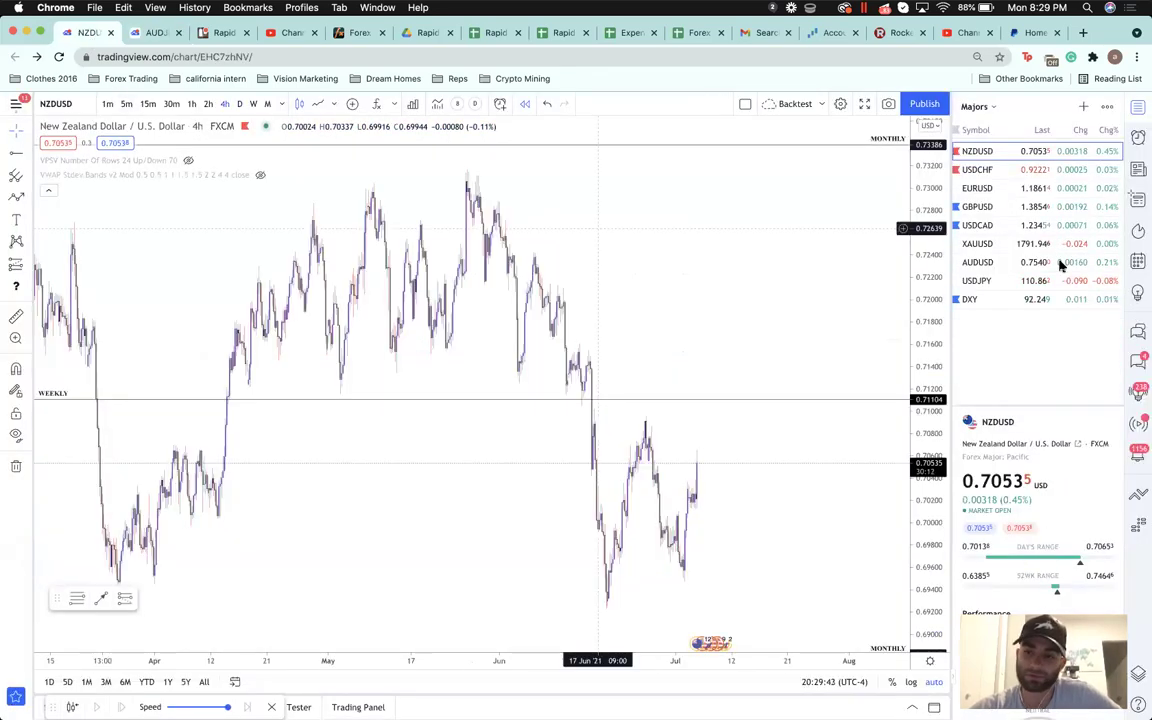
pyautogui.click(997, 210)
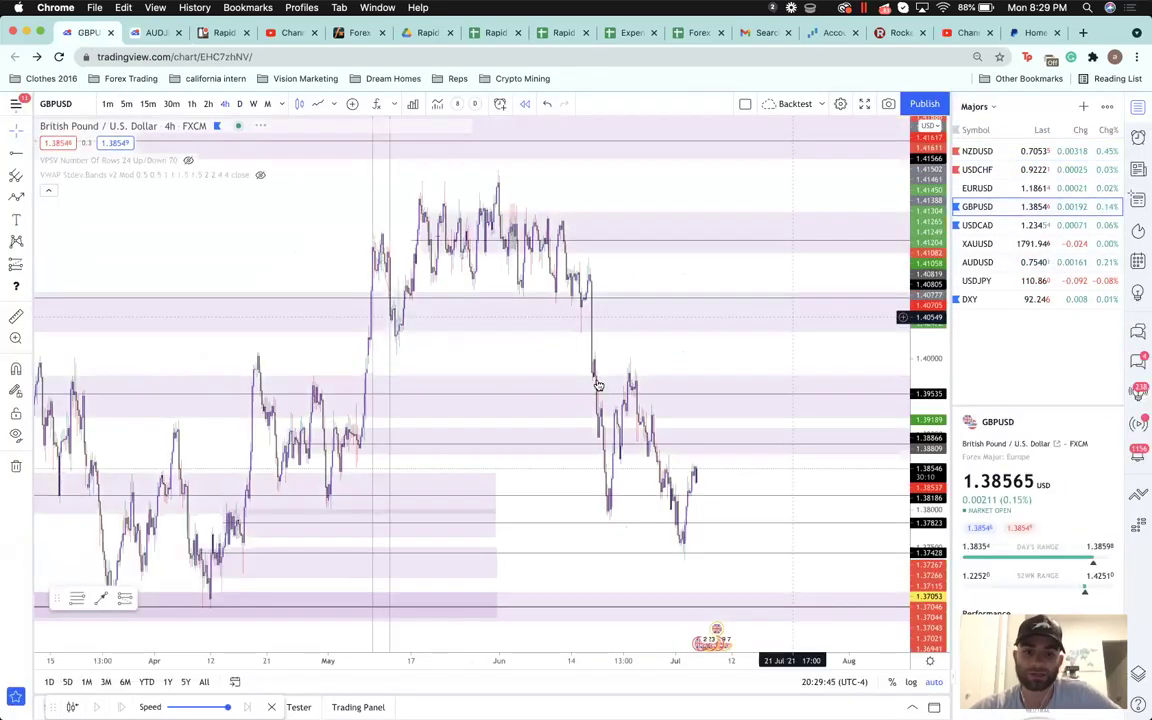
pyautogui.scroll(-2, 527, 489)
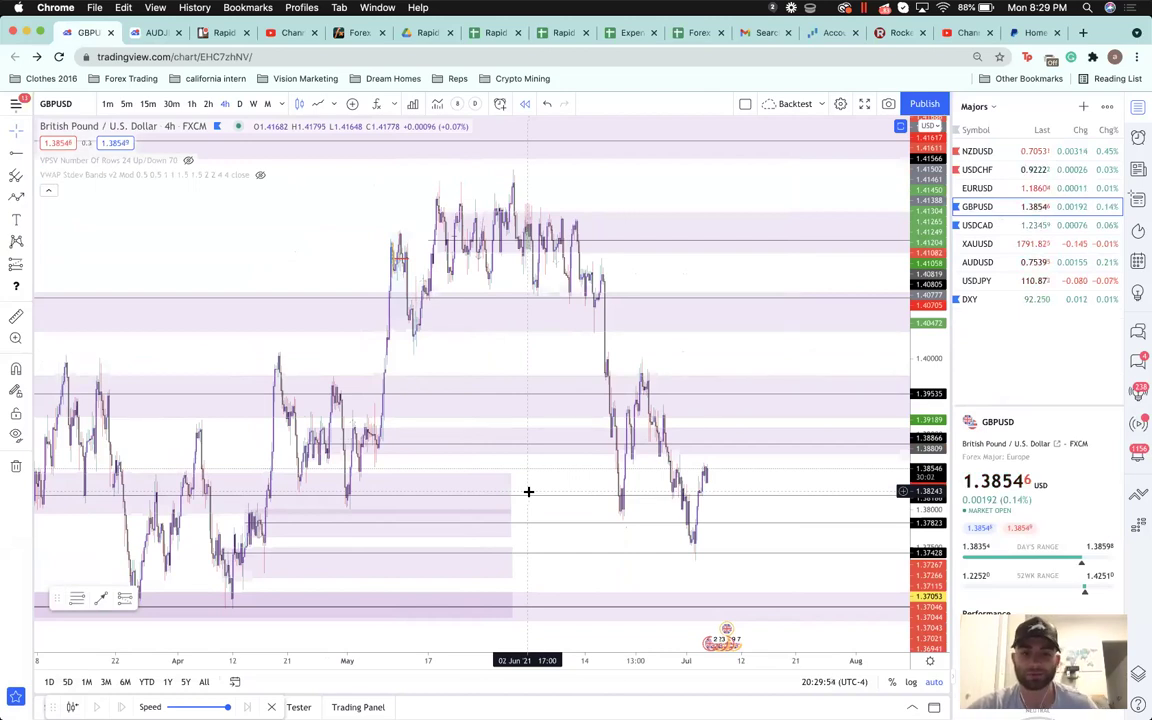
pyautogui.click(399, 257)
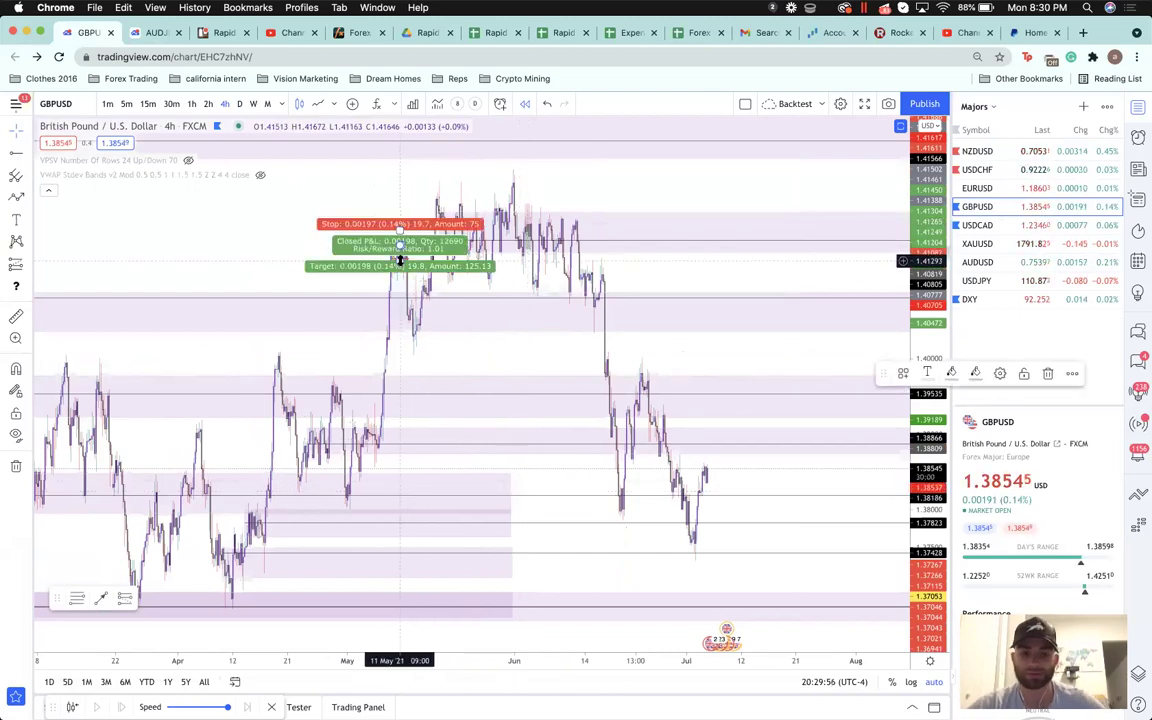
pyautogui.click(327, 250)
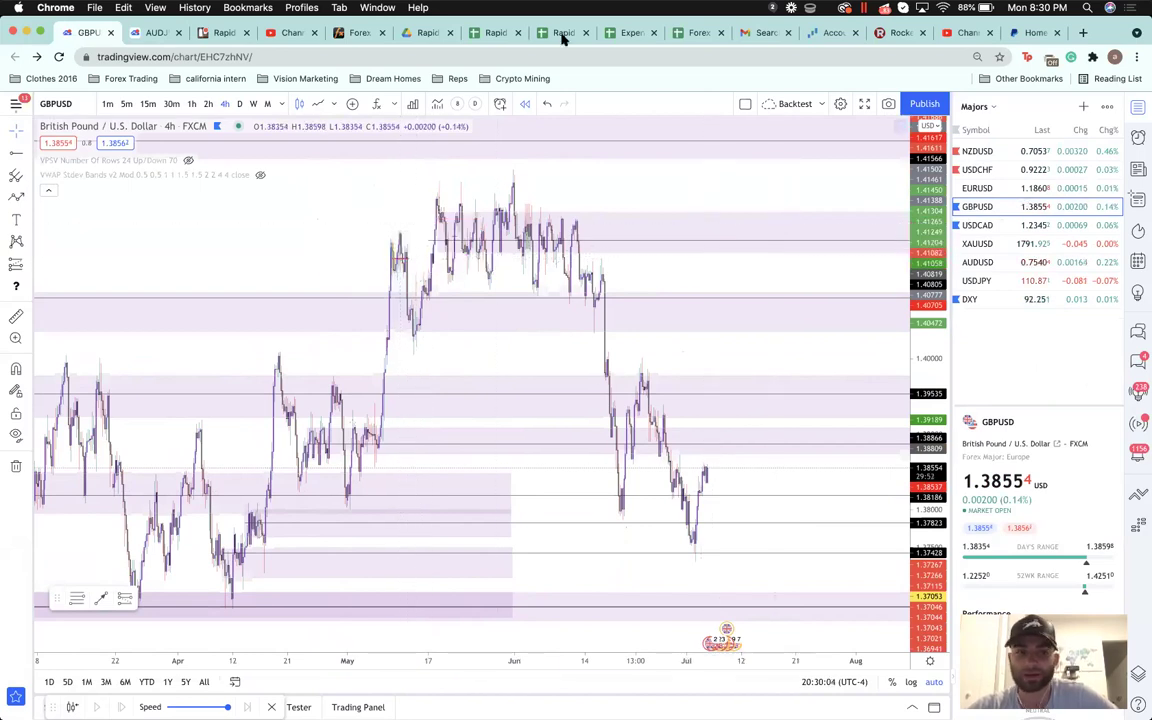
# - Return to the AUD/JPY daily chart and extend the short position's time span forward to mid-July
pyautogui.click(155, 33)
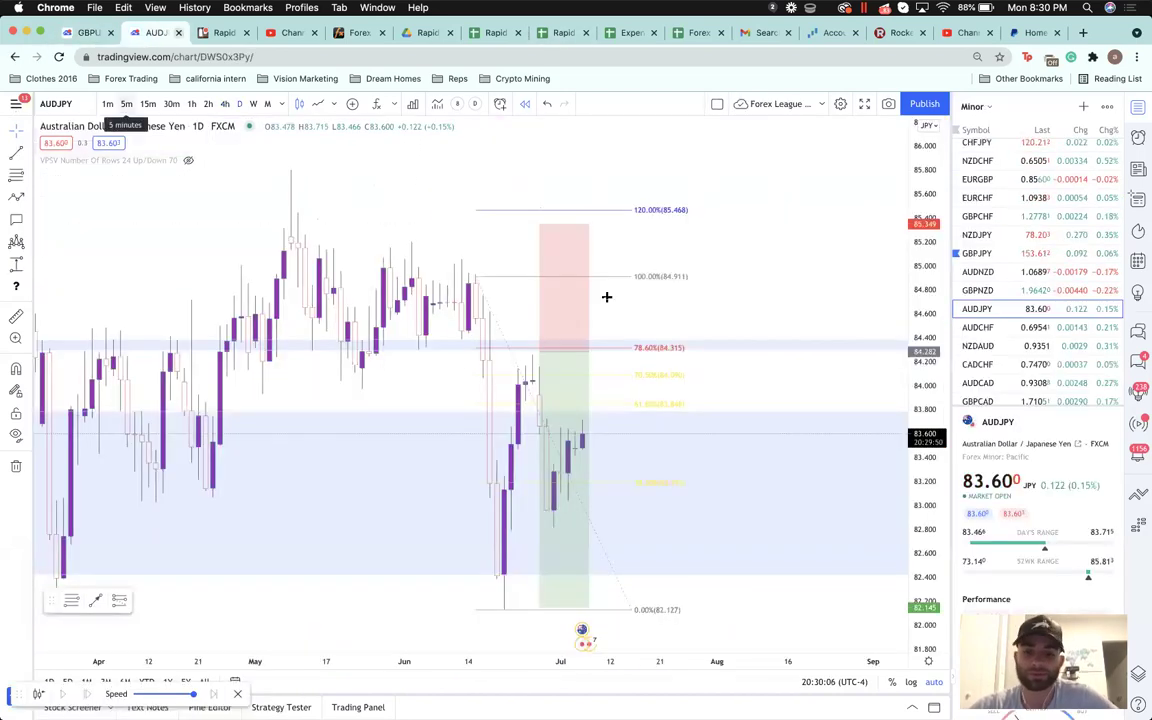
pyautogui.click(593, 353)
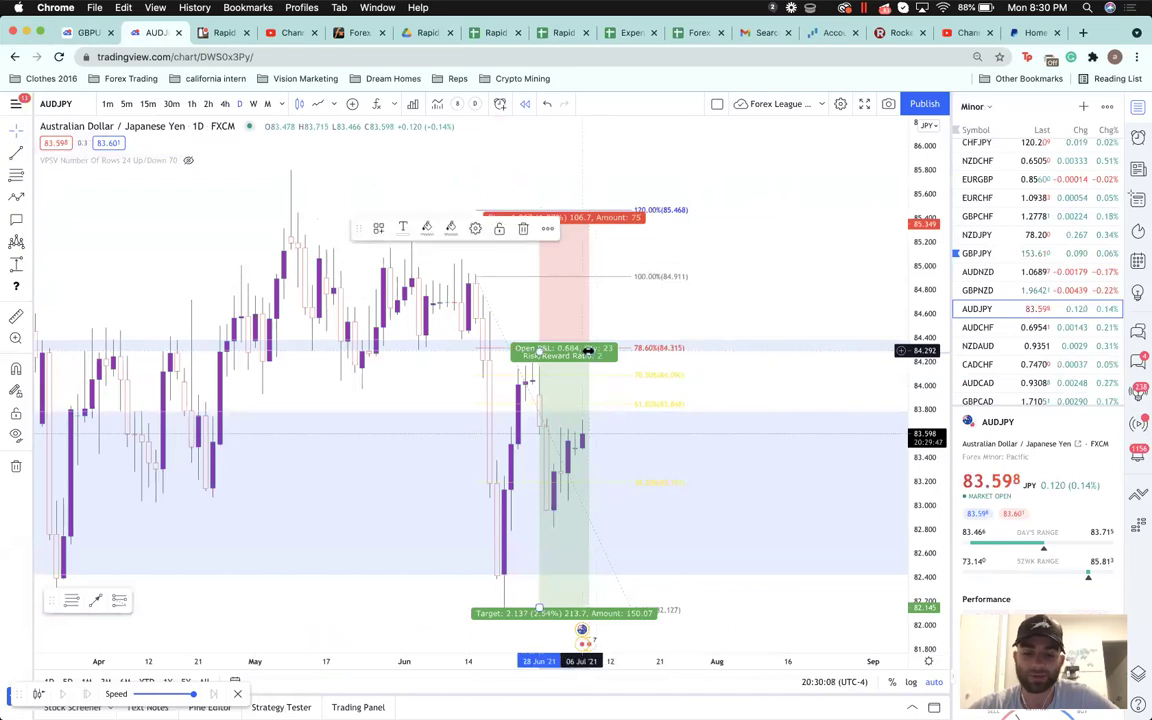
pyautogui.moveTo(631, 351); pyautogui.dragTo(638, 349)
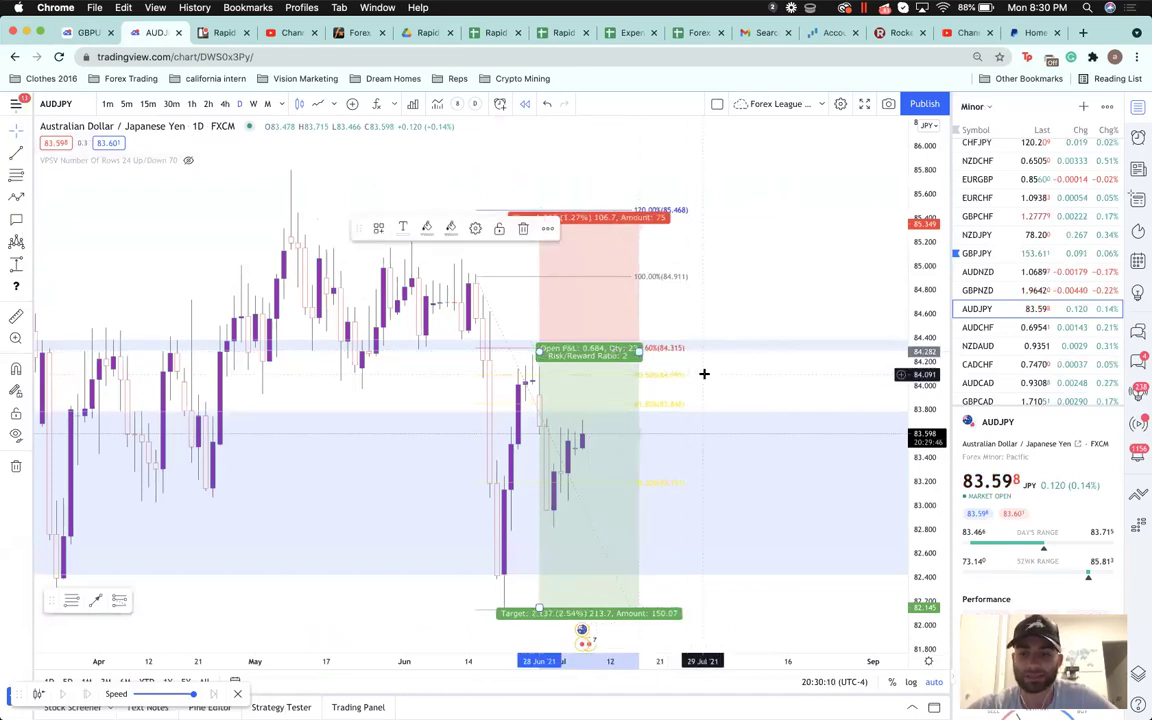
pyautogui.click(837, 345)
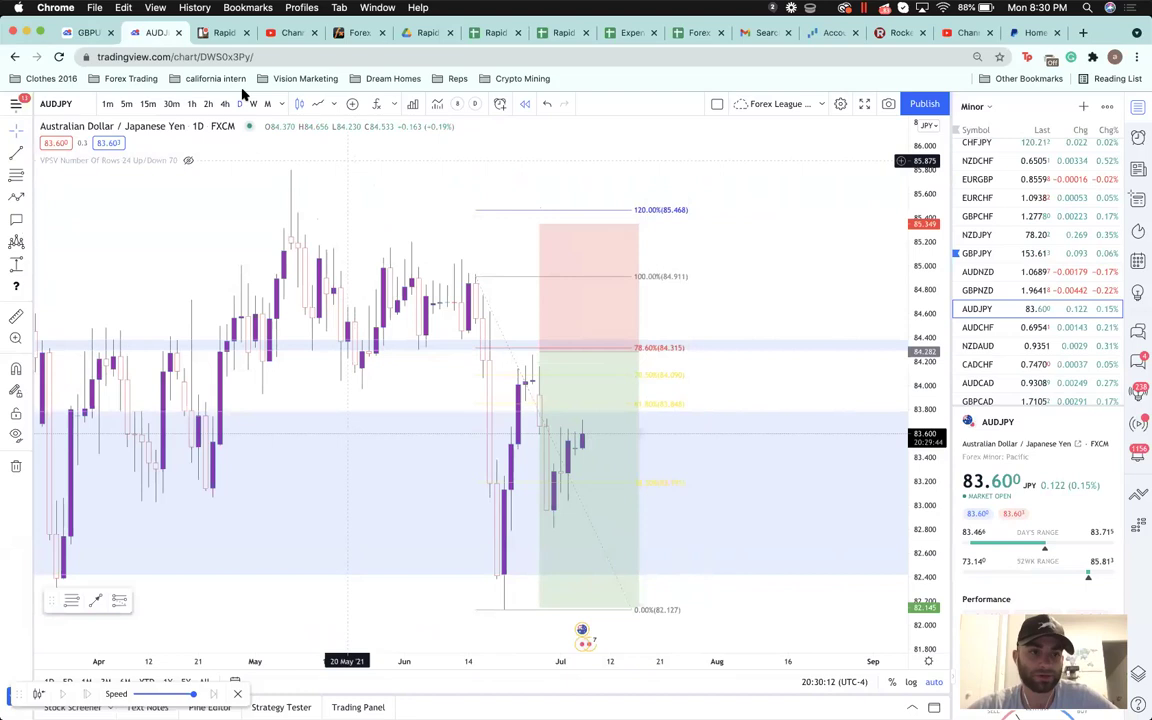
# - Load NZD/USD's daily chart from the Majors watch list and delete its short position, trend line, Fibonacci retracement and projection path
pyautogui.click(975, 106)
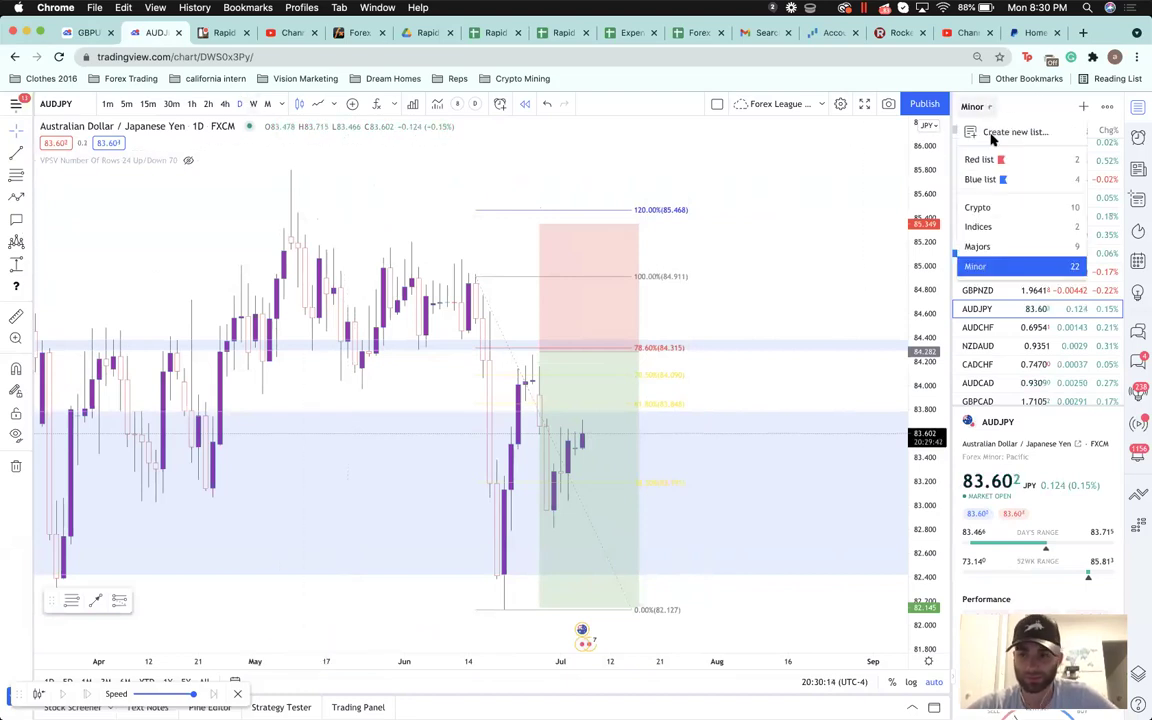
pyautogui.click(1013, 246)
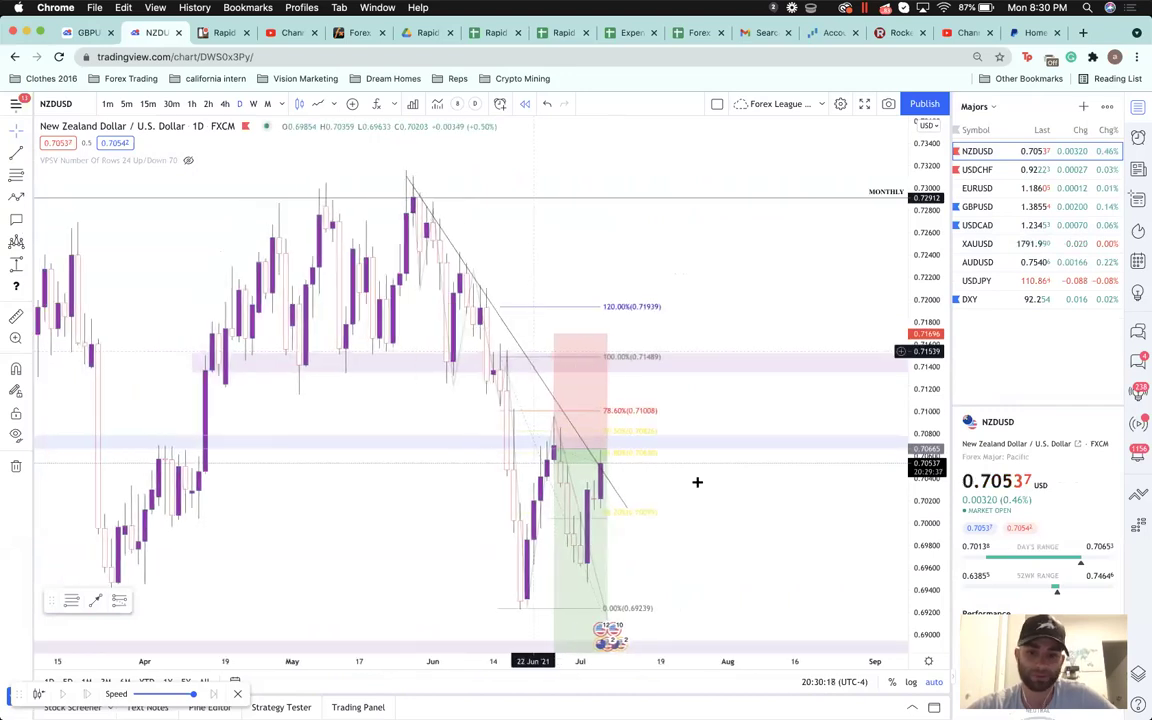
pyautogui.moveTo(607, 449); pyautogui.dragTo(634, 449)
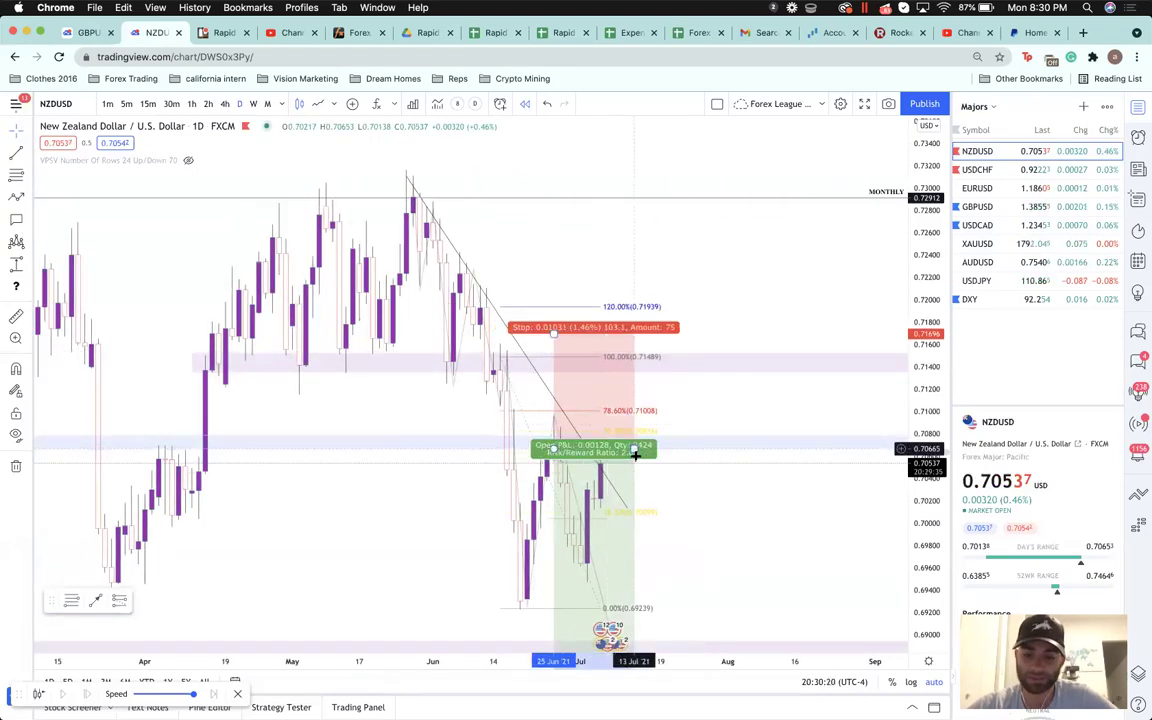
pyautogui.press('BackSpace')
pyautogui.click(628, 458)
pyautogui.press('Delete')
pyautogui.click(560, 410)
pyautogui.press('Delete')
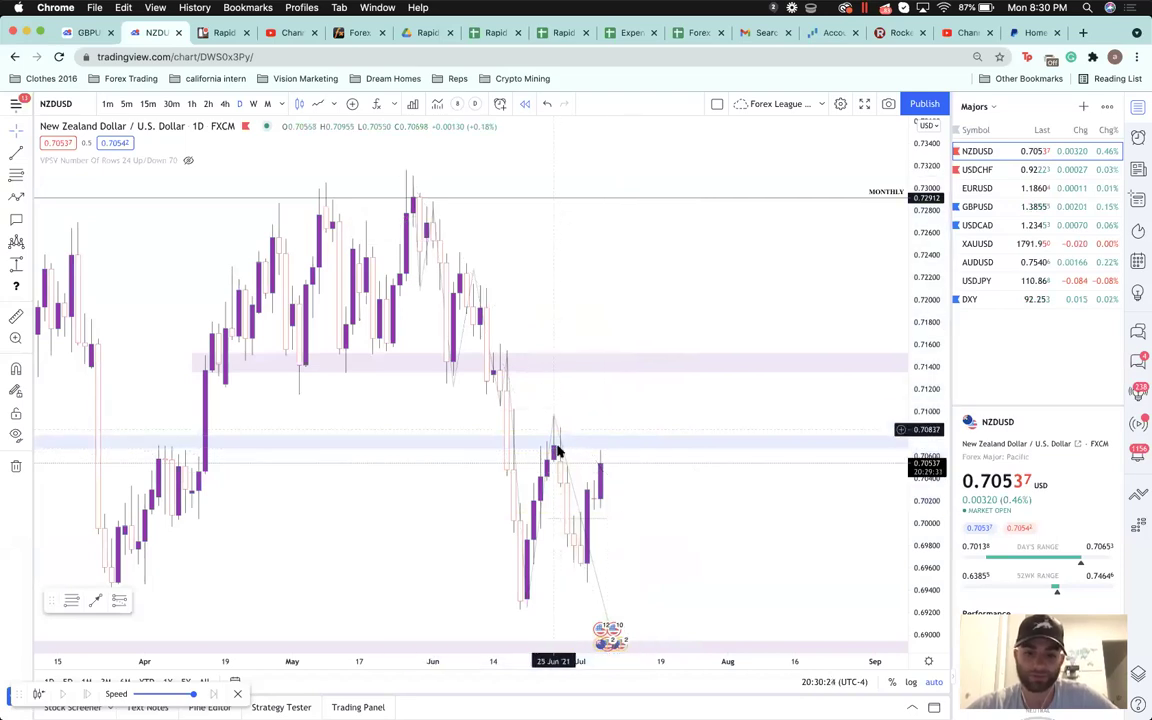
pyautogui.click(553, 415)
pyautogui.press('Delete')
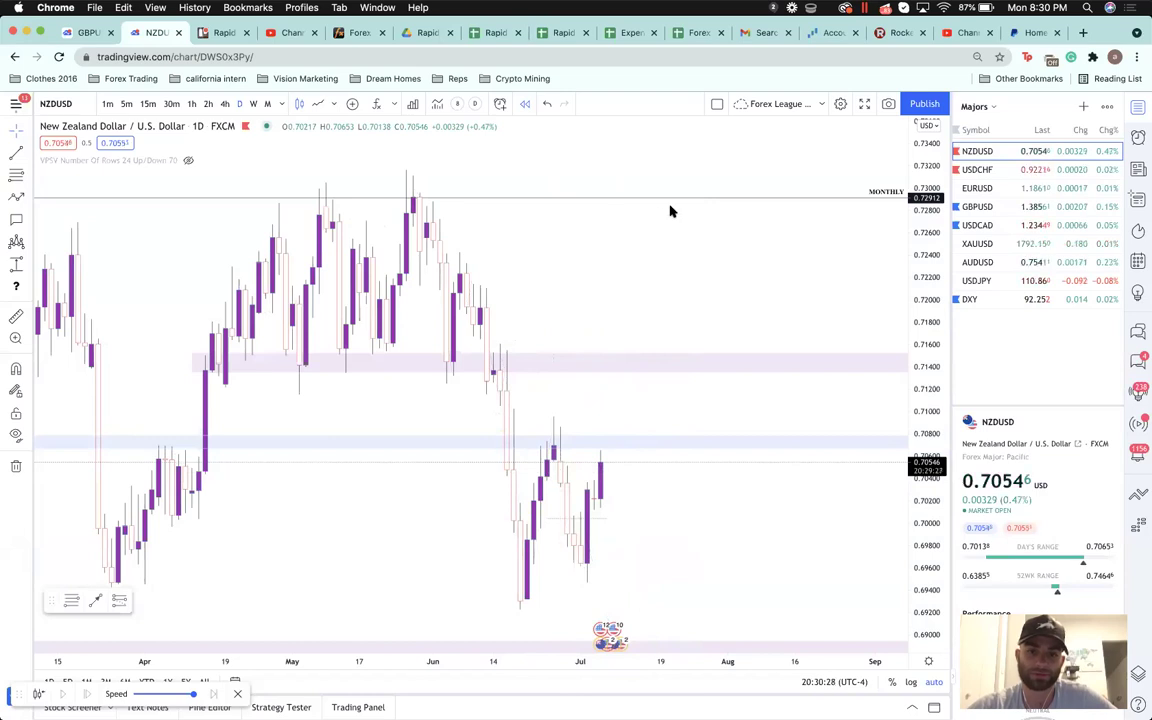
# - Examine NZD/USD's weekly price action from 2018 to July 2021 against the 0.72912 monthly level and the purple zone near 0.69
pyautogui.click(253, 104)
pyautogui.scroll(2, 698, 420)
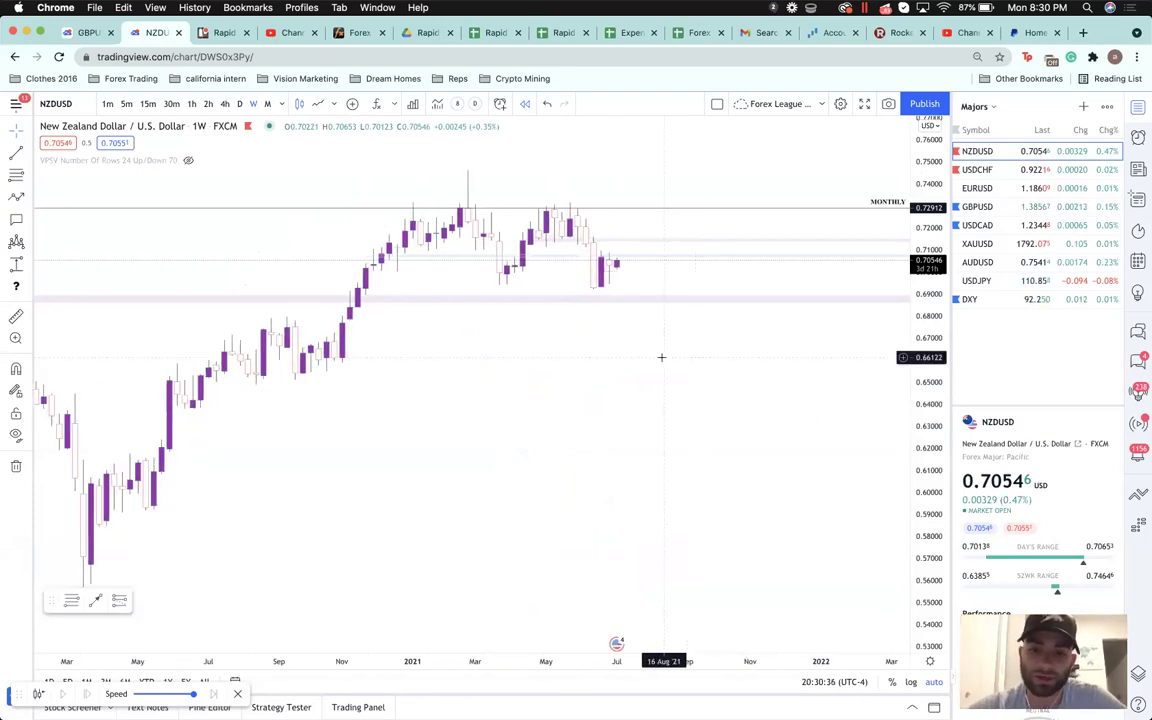
pyautogui.scroll(3, 661, 357)
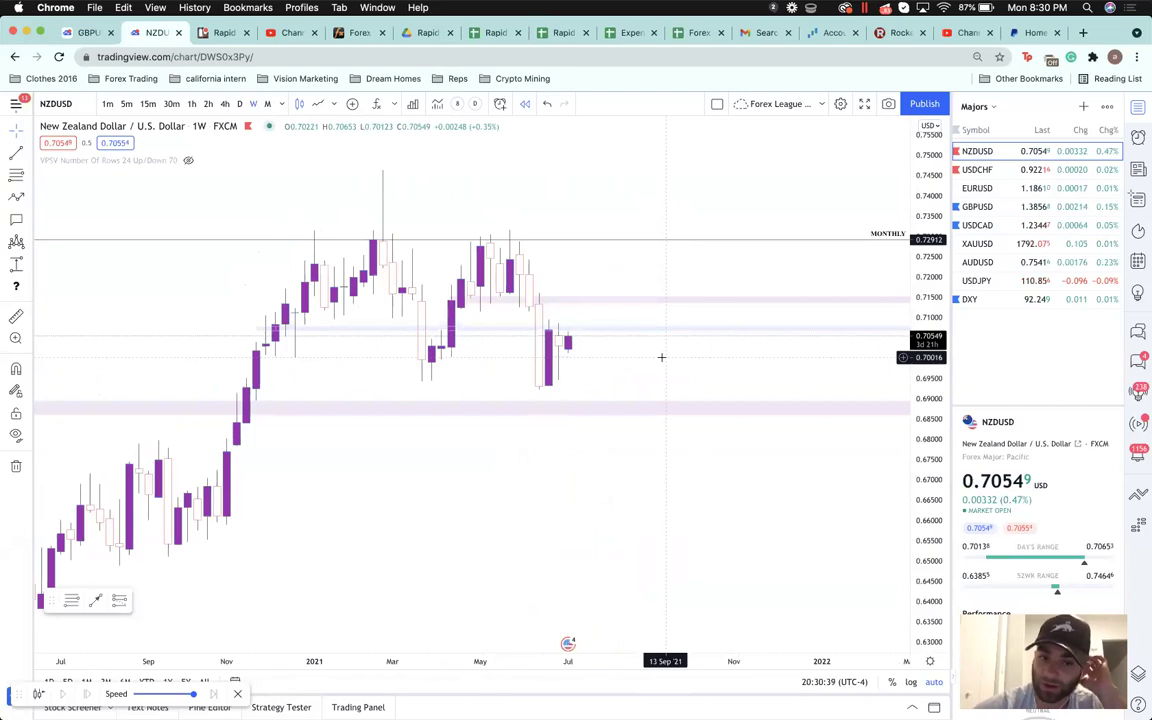
pyautogui.scroll(-2, 661, 357)
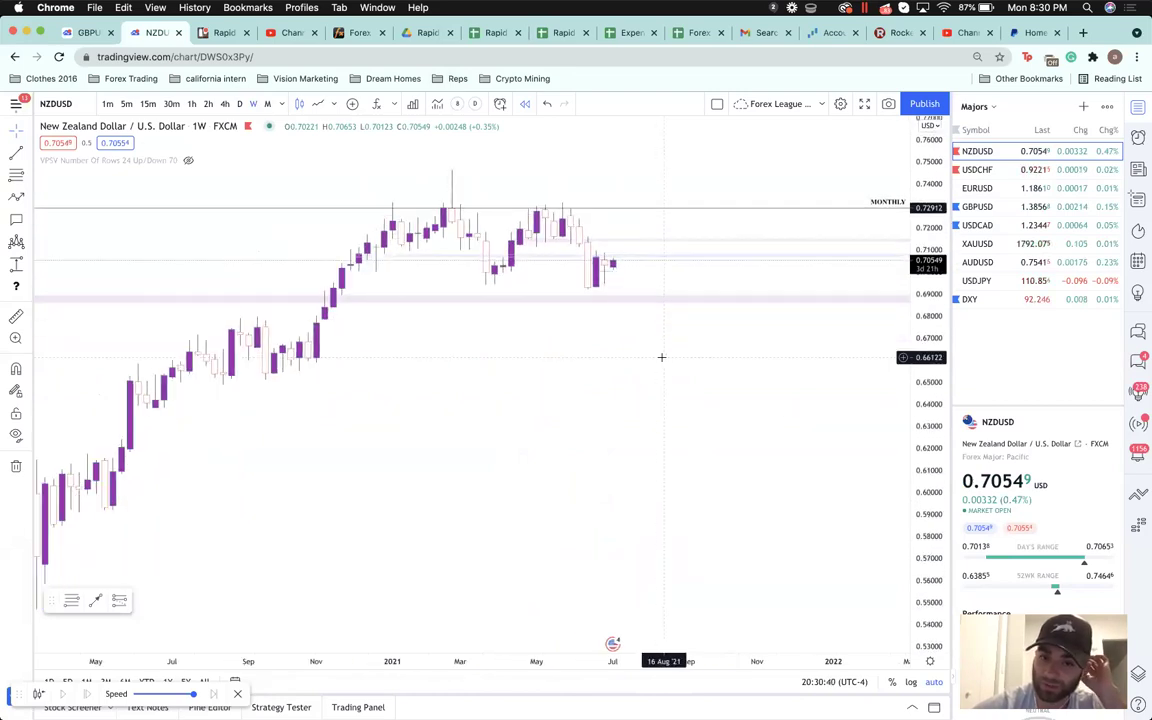
pyautogui.scroll(-5, 661, 357)
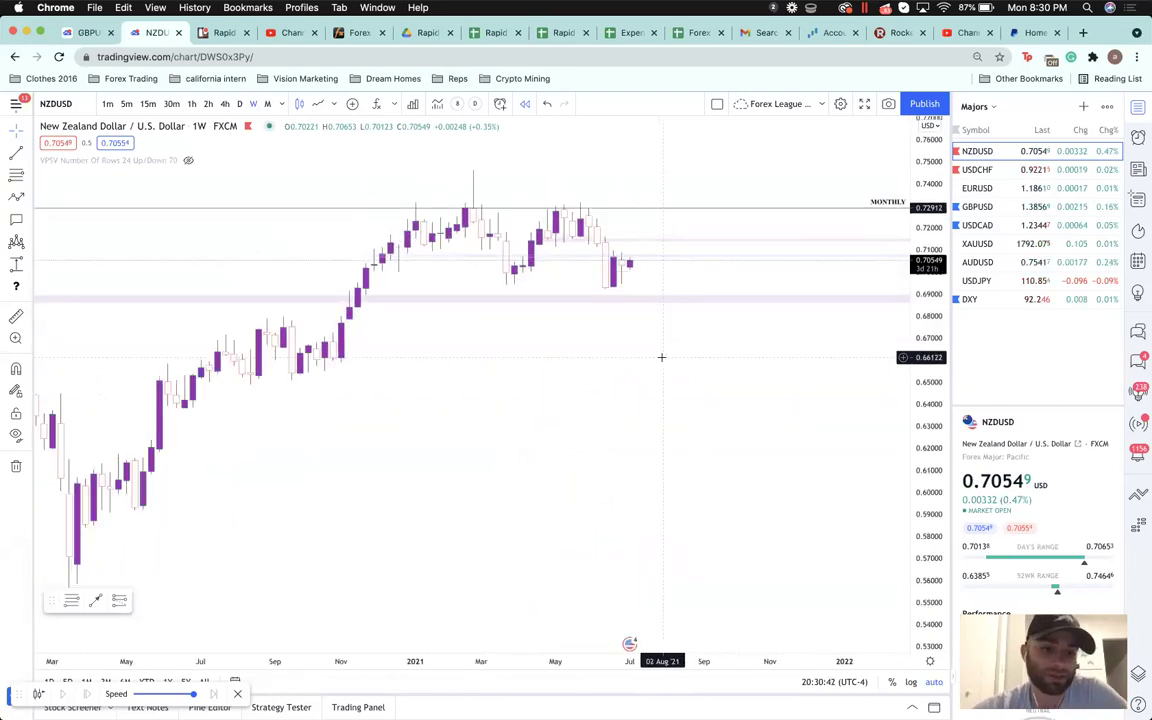
pyautogui.scroll(-2, 661, 357)
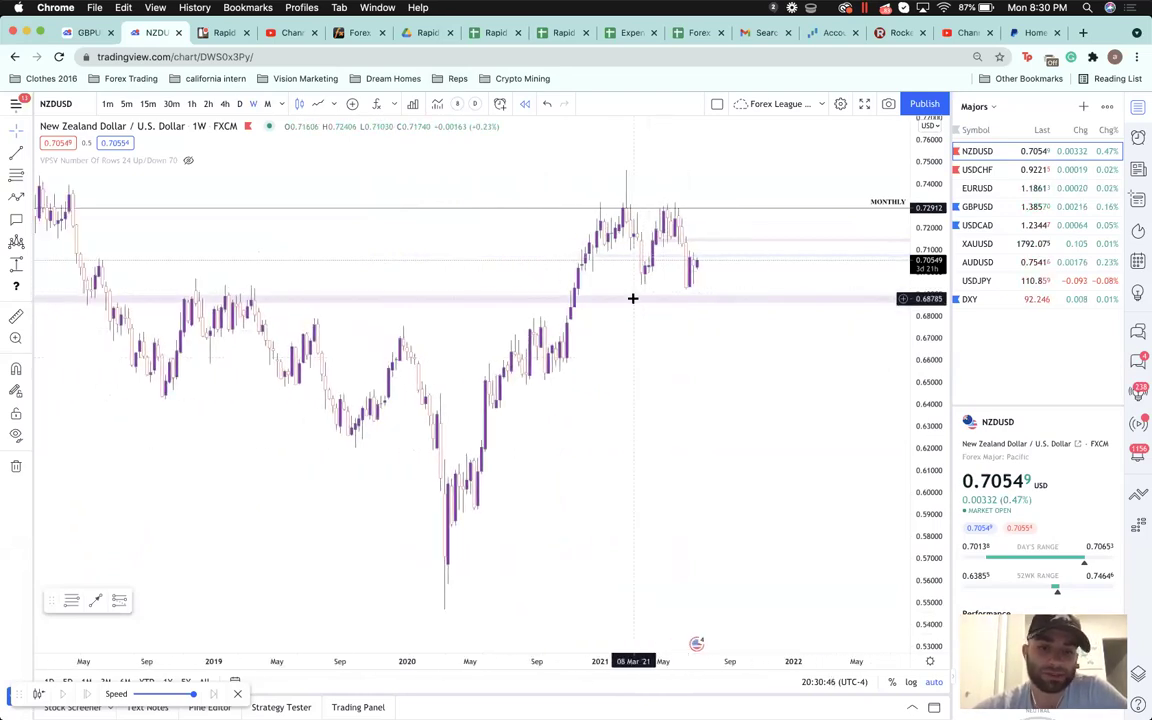
# - Sketch a temporary path along the purple zone near 0.69, through the late-2018 highs and mid-2021 price, and remove it
pyautogui.click(436, 153)
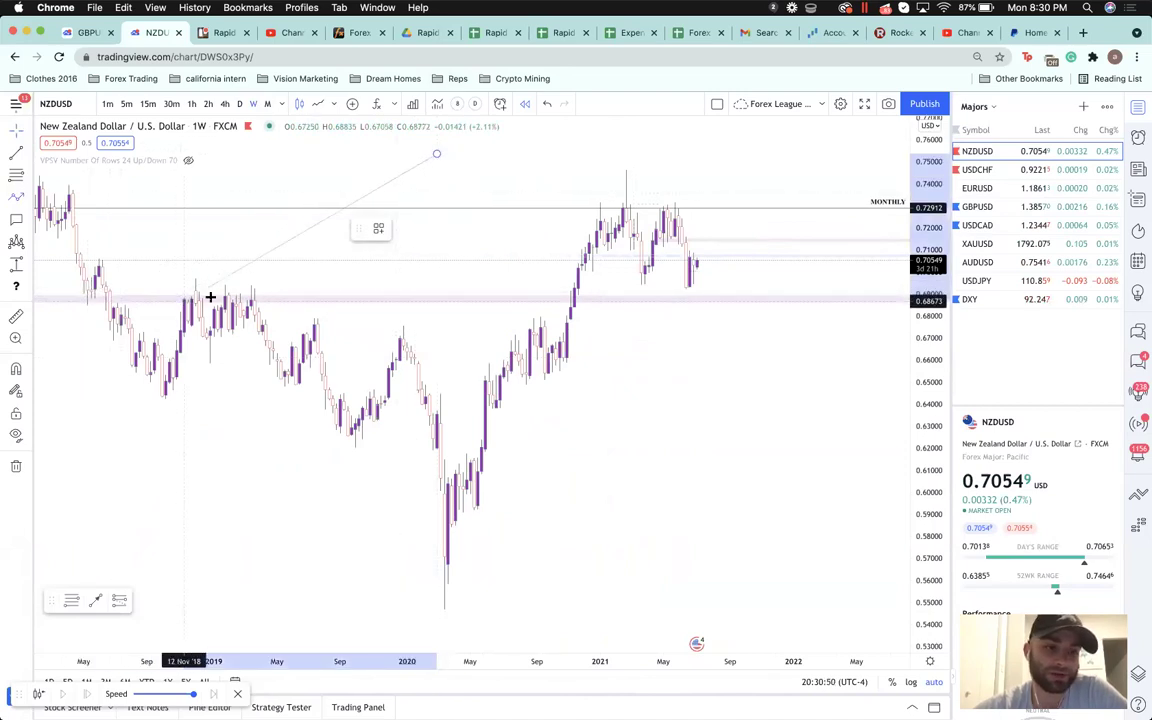
pyautogui.click(693, 297)
pyautogui.press('Delete')
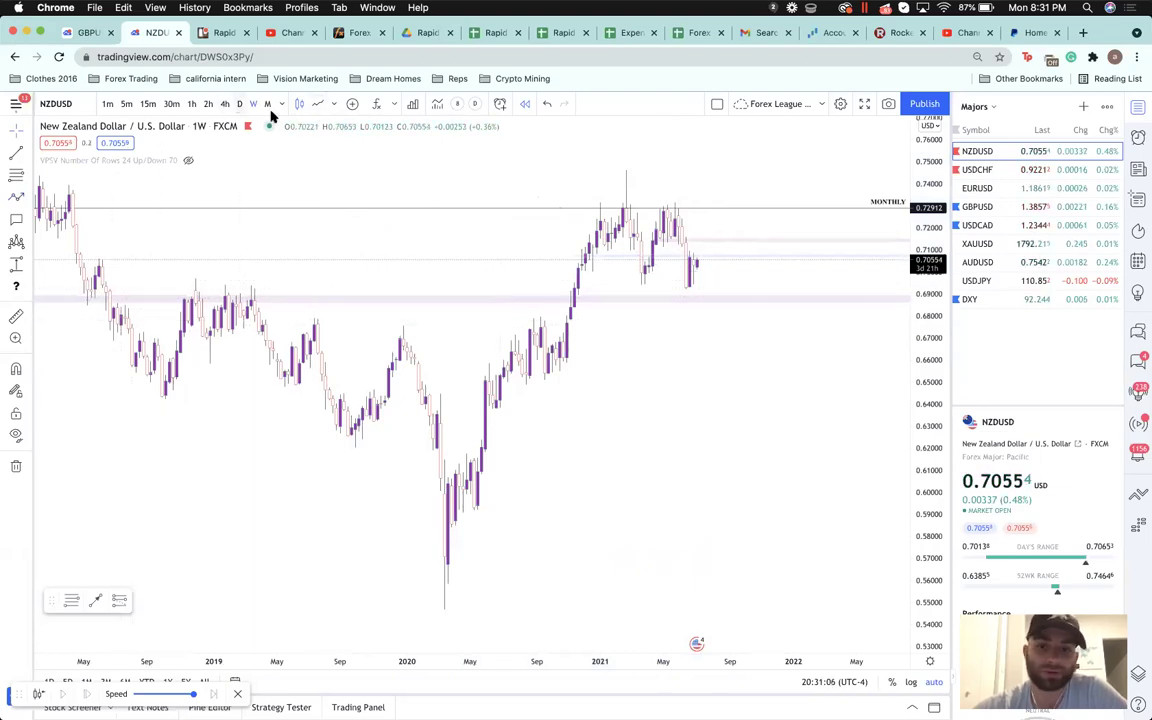
# - Sketch a temporary path between July's weekly price near the blue zone and the lower purple zone, and remove it
pyautogui.scroll(5, 428, 288)
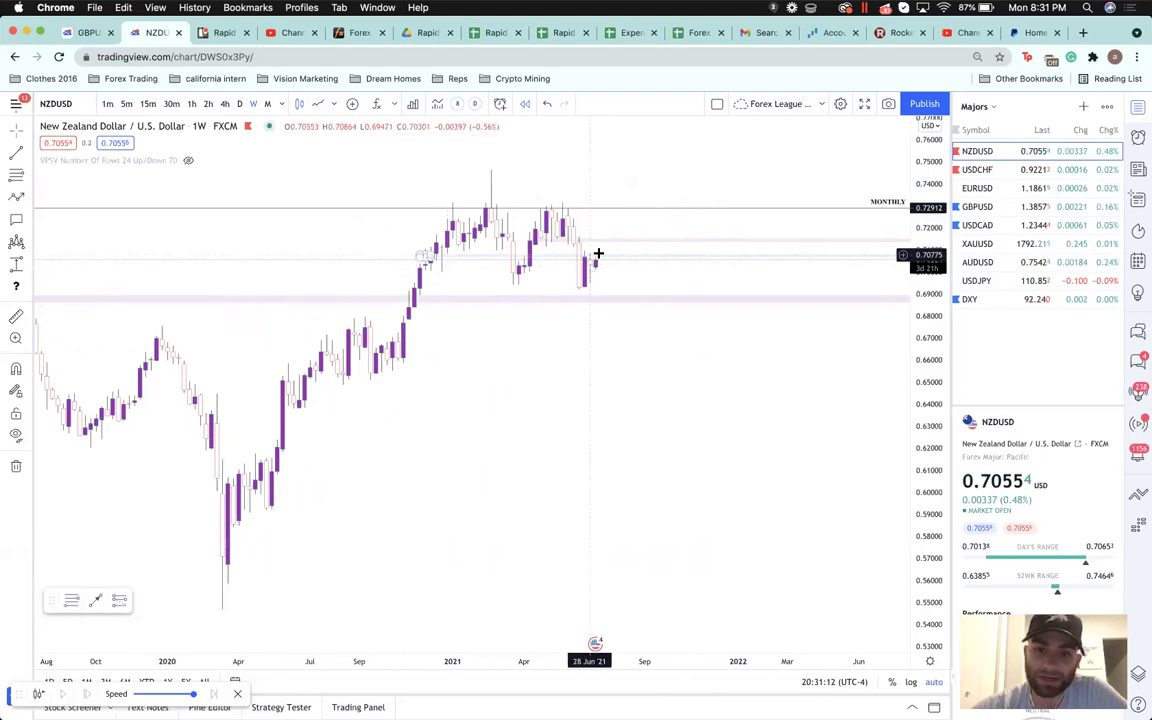
pyautogui.moveTo(597, 287); pyautogui.dragTo(590, 264)
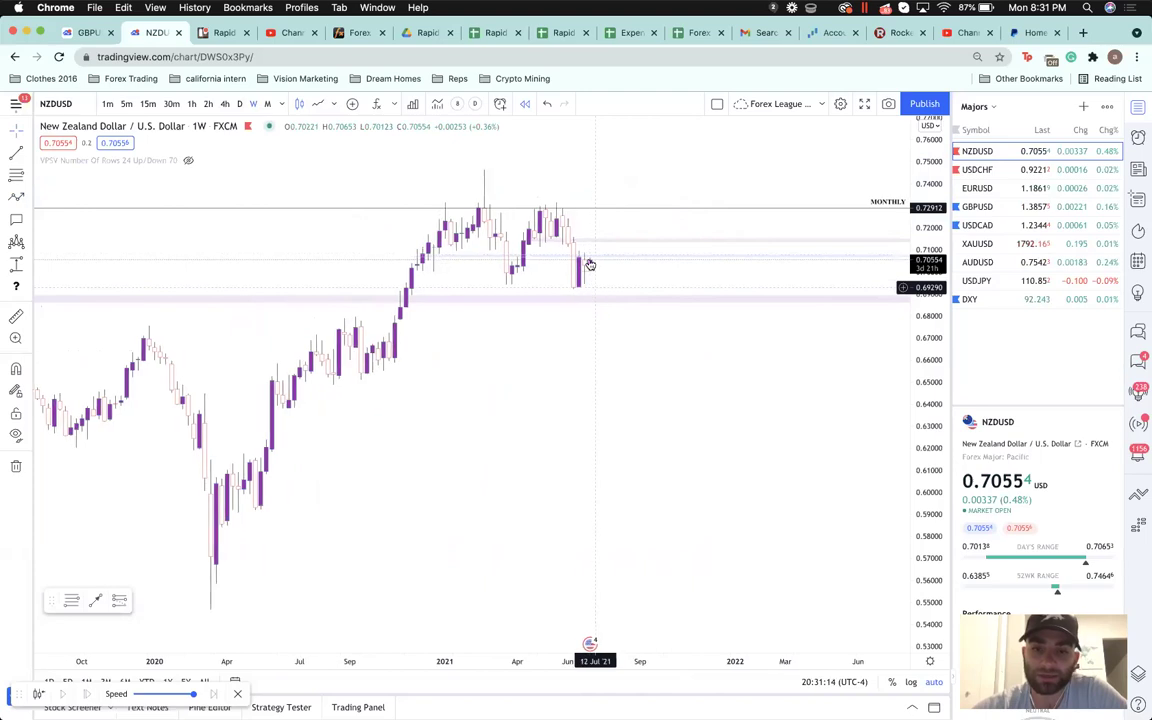
pyautogui.click(16, 196)
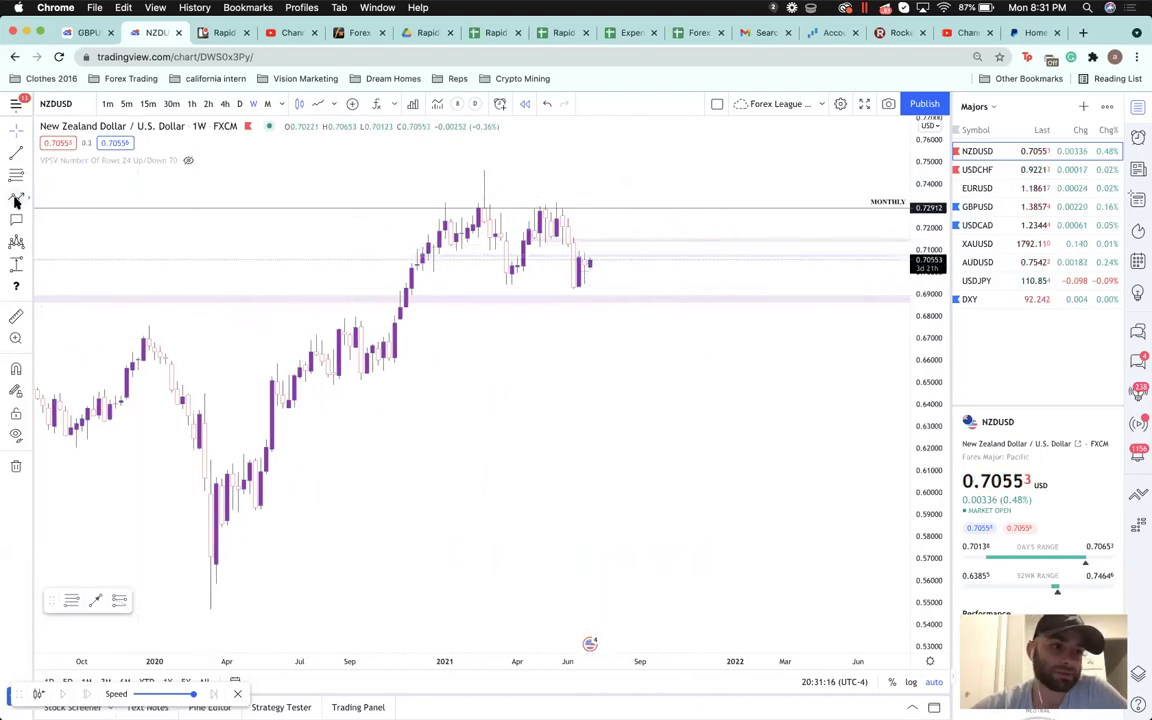
pyautogui.click(673, 298)
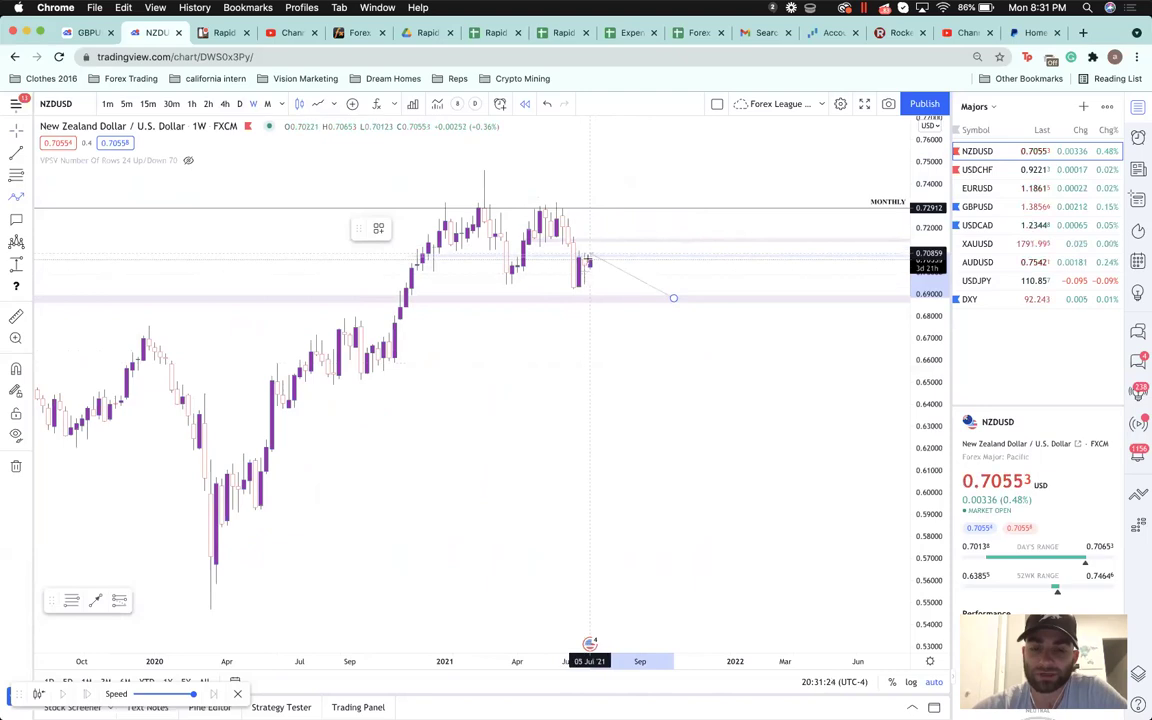
pyautogui.doubleClick(610, 299)
pyautogui.press('BackSpace')
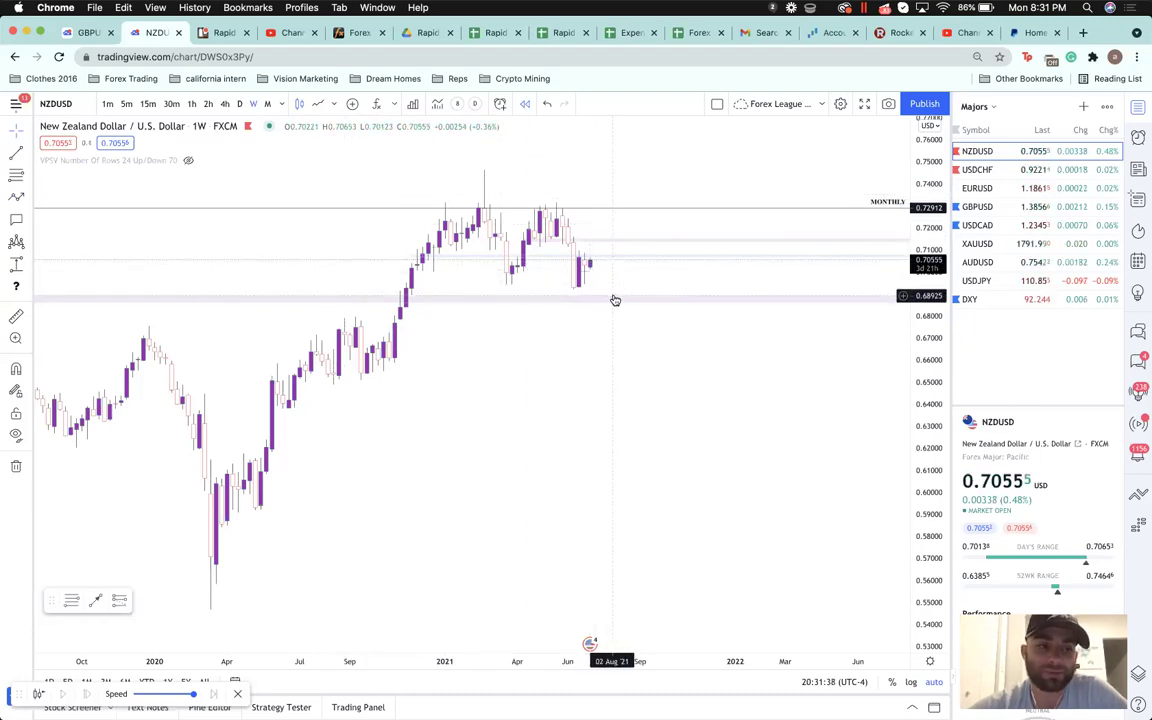
# - Examine NZD/USD's daily price action from December to July against the monthly level and the blue and purple zones
pyautogui.click(240, 104)
pyautogui.hscroll(-3, 525, 315)
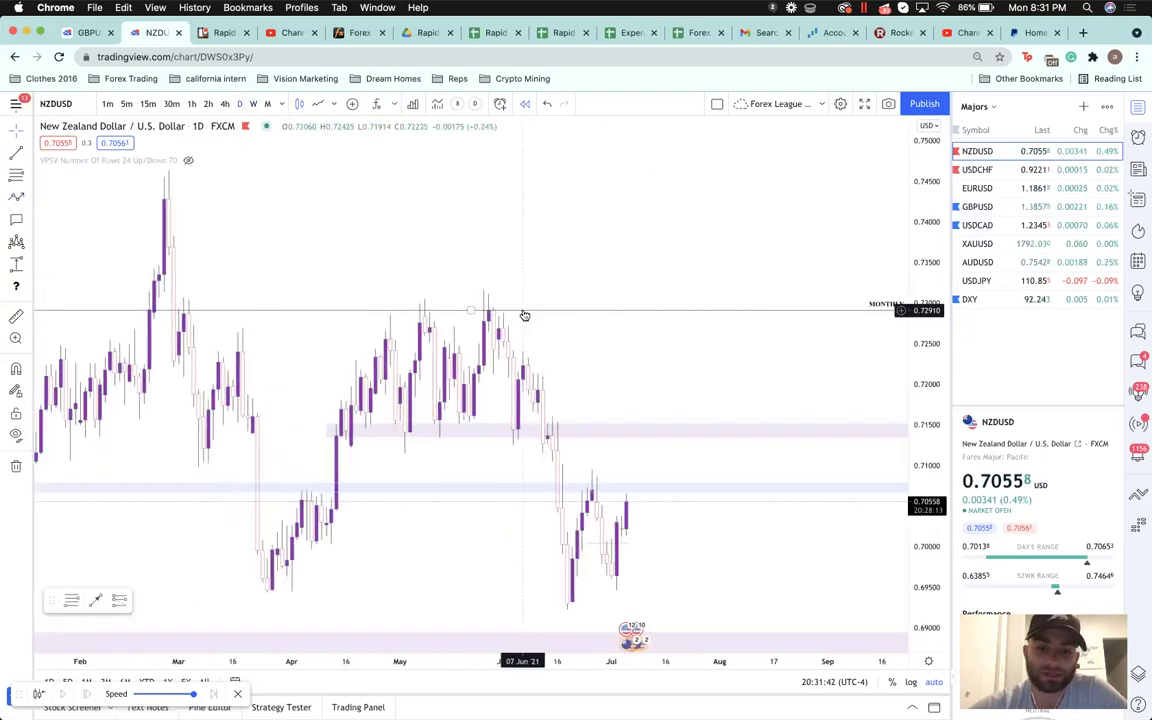
pyautogui.scroll(3, 525, 316)
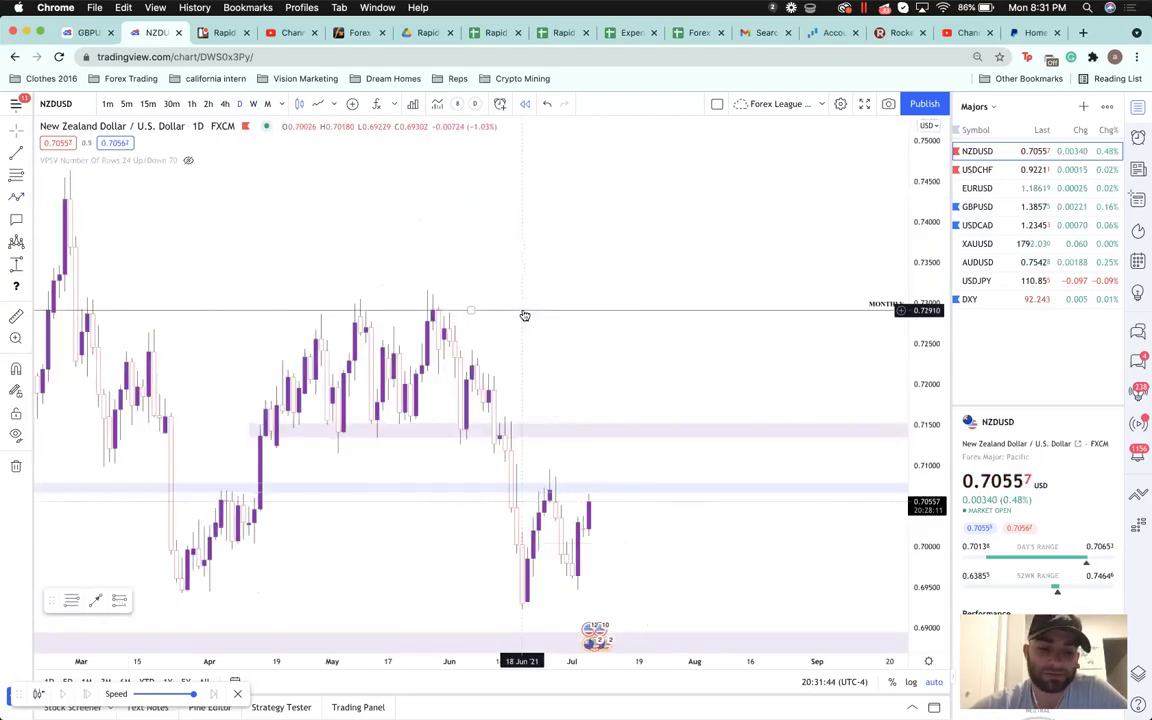
pyautogui.hscroll(-5, 432, 508)
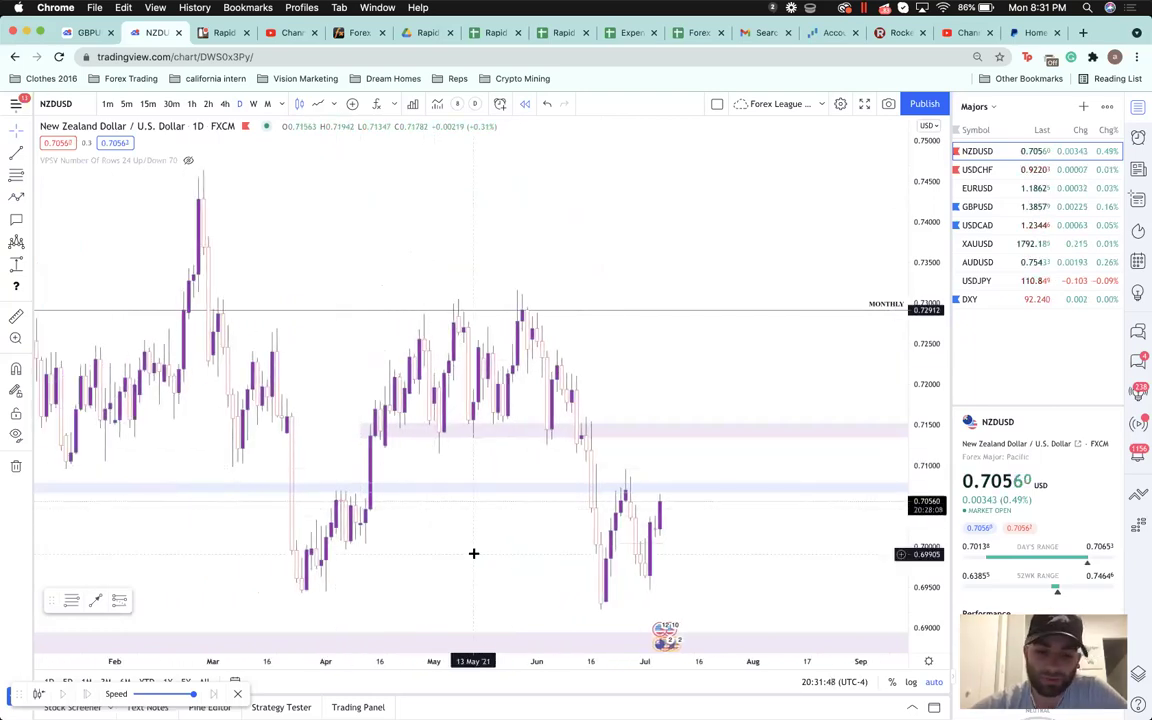
pyautogui.scroll(-3, 472, 549)
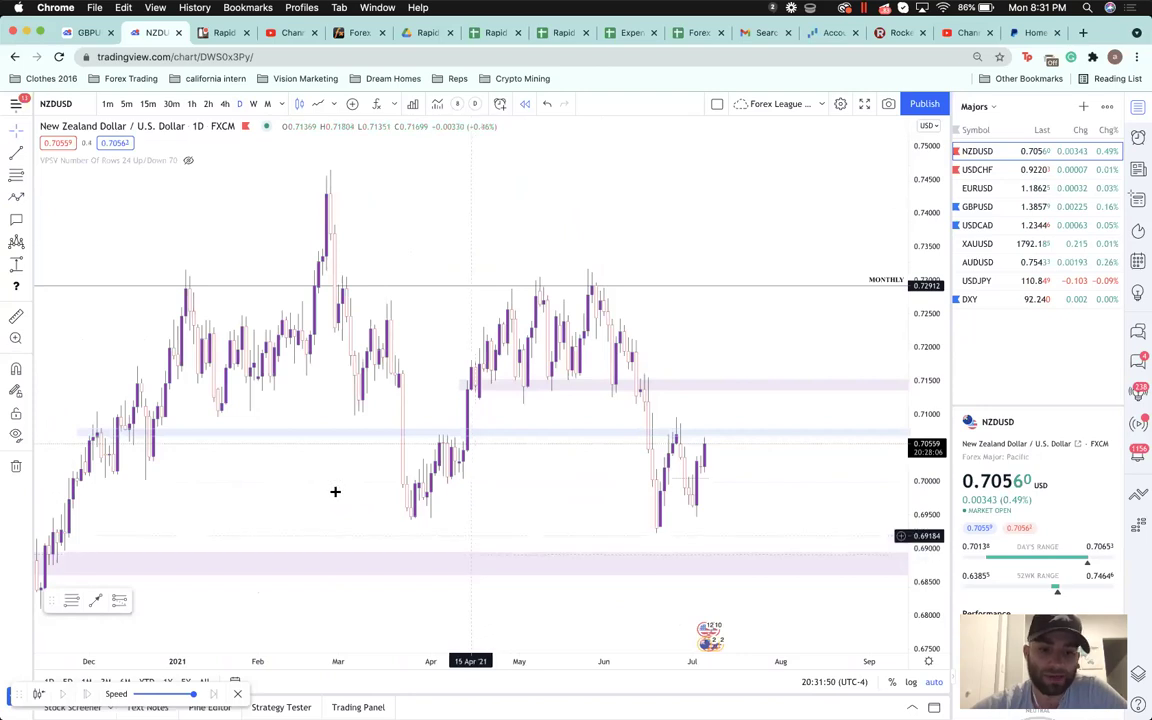
# - Sketch a temporary path on the daily chart from above the monthly level to the late-June high at the blue zone, and discard it
pyautogui.scroll(1, 350, 455)
pyautogui.click(16, 197)
pyautogui.click(529, 190)
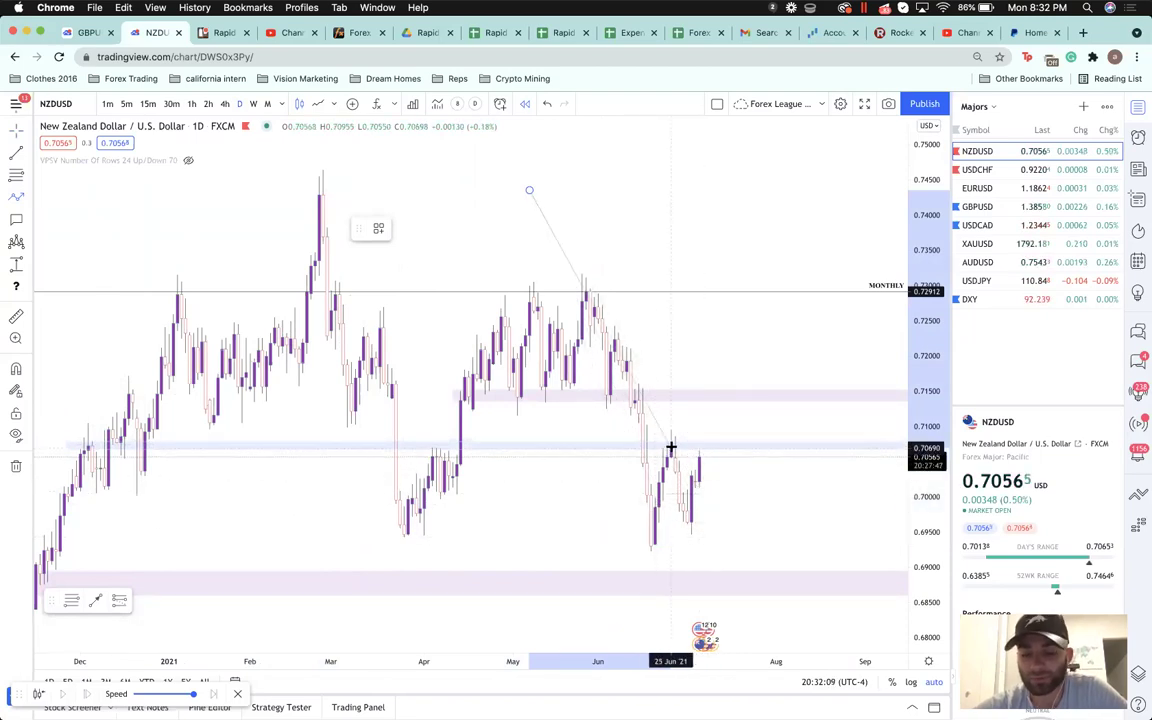
pyautogui.scroll(3, 670, 443)
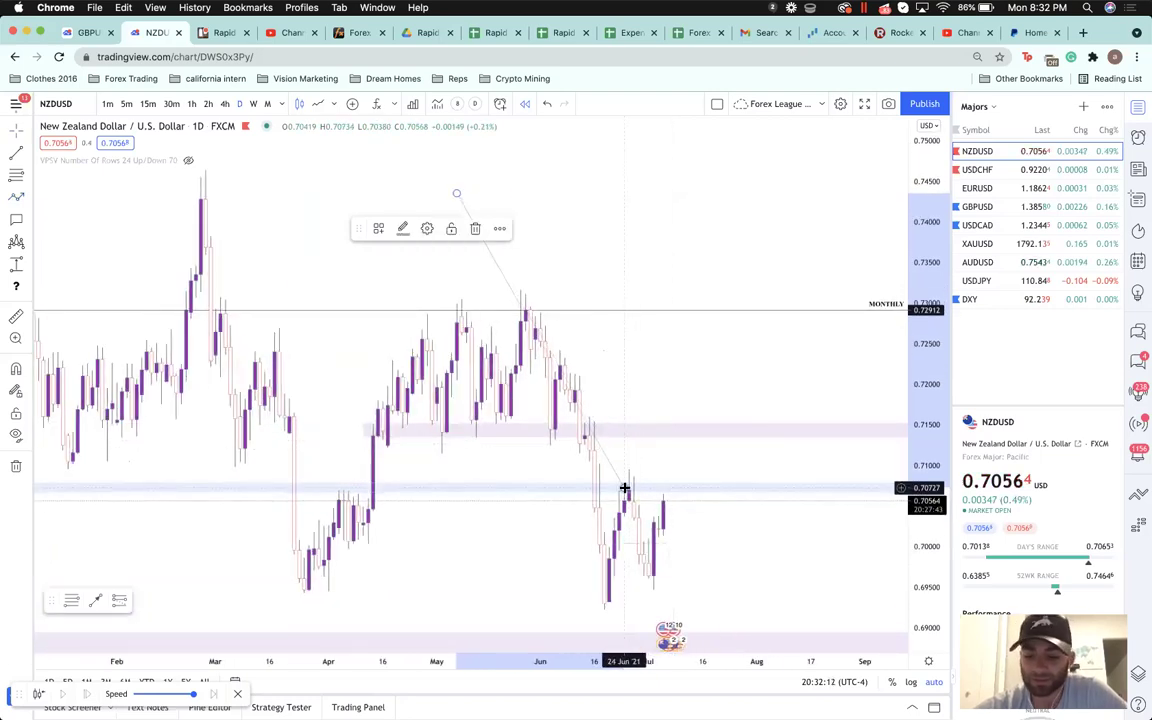
pyautogui.press('Escape')
# - Measure NZD/USD's drop from the blue zone to the early-July low, and bring up the 4-hour chart
pyautogui.keyDown('shift'); pyautogui.click(648, 487); pyautogui.keyUp('shift')
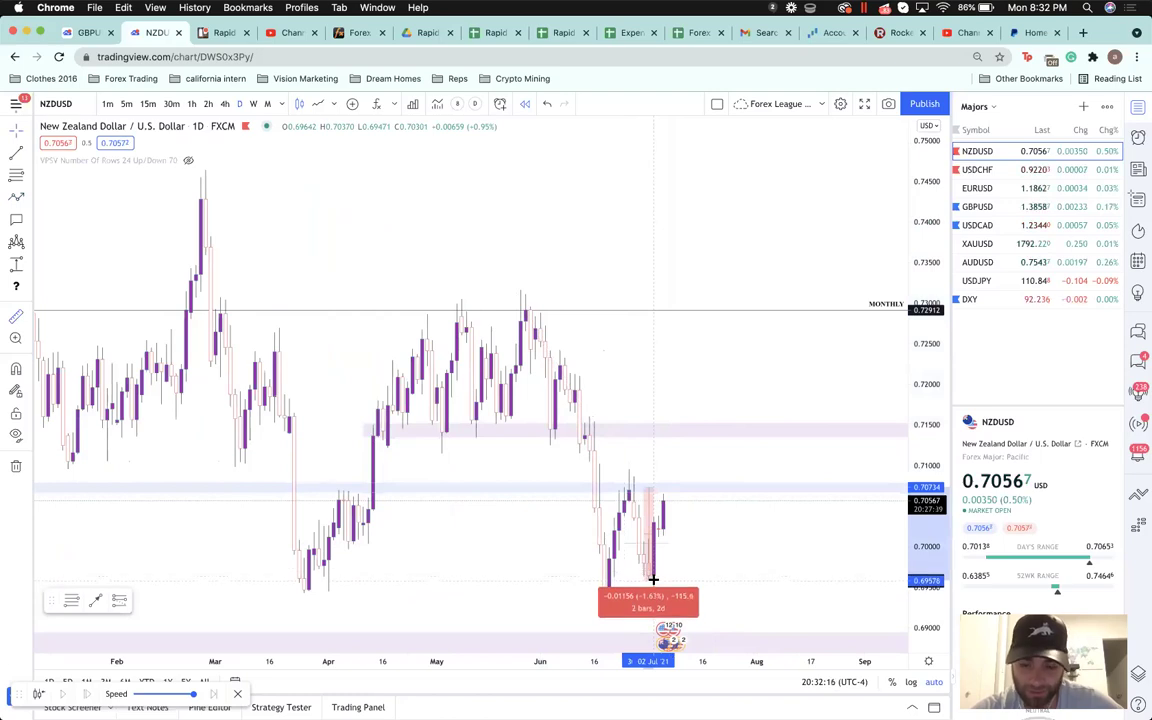
pyautogui.click(670, 570)
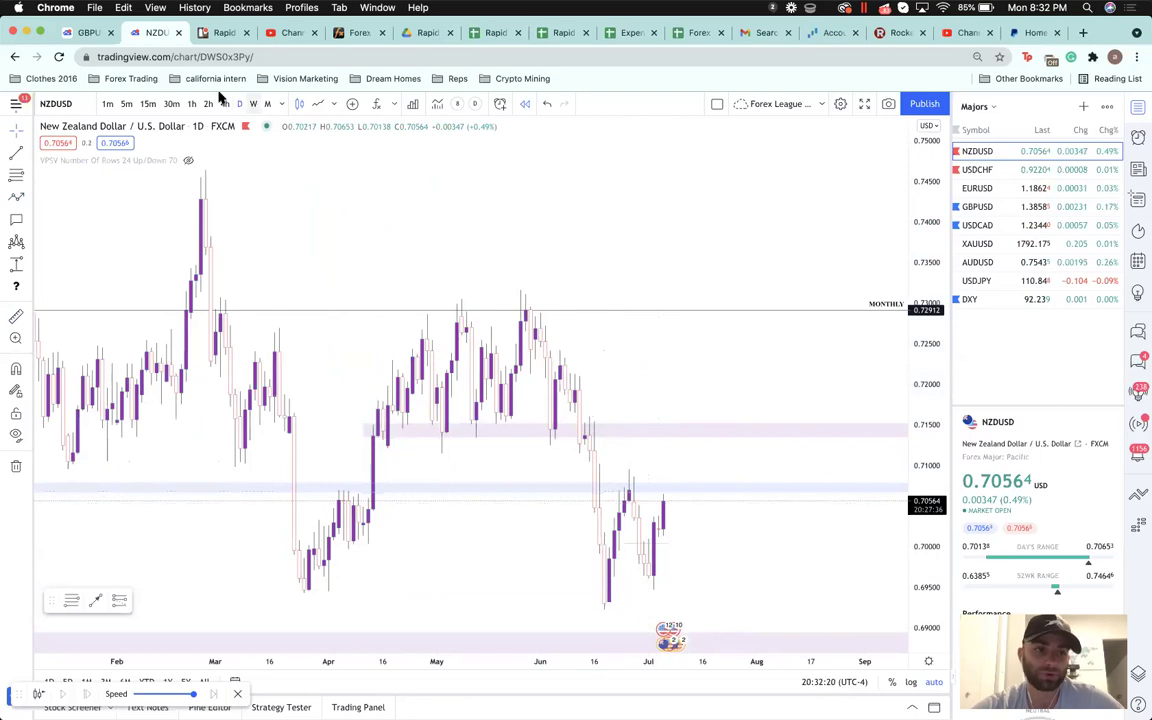
pyautogui.scroll(-2, 560, 473)
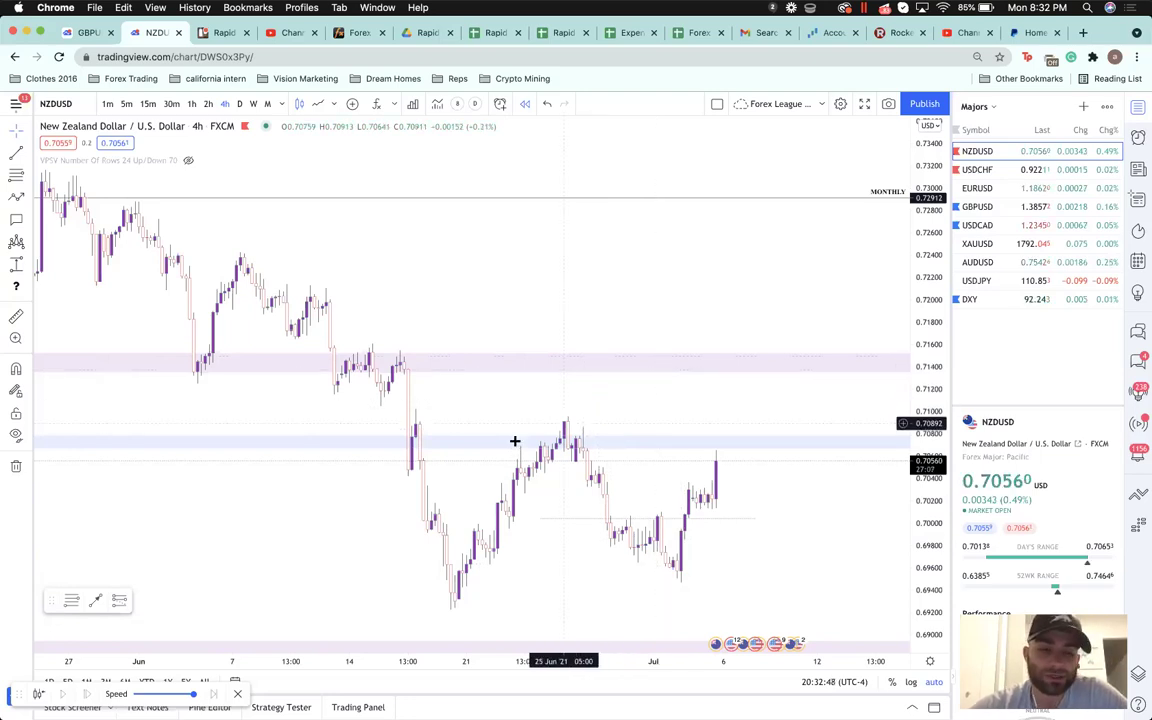
# - Trace NZD/USD's 4-hour swings with a path from the early-June high below the monthly level through each swing to July's current price
pyautogui.scroll(-3, 477, 476)
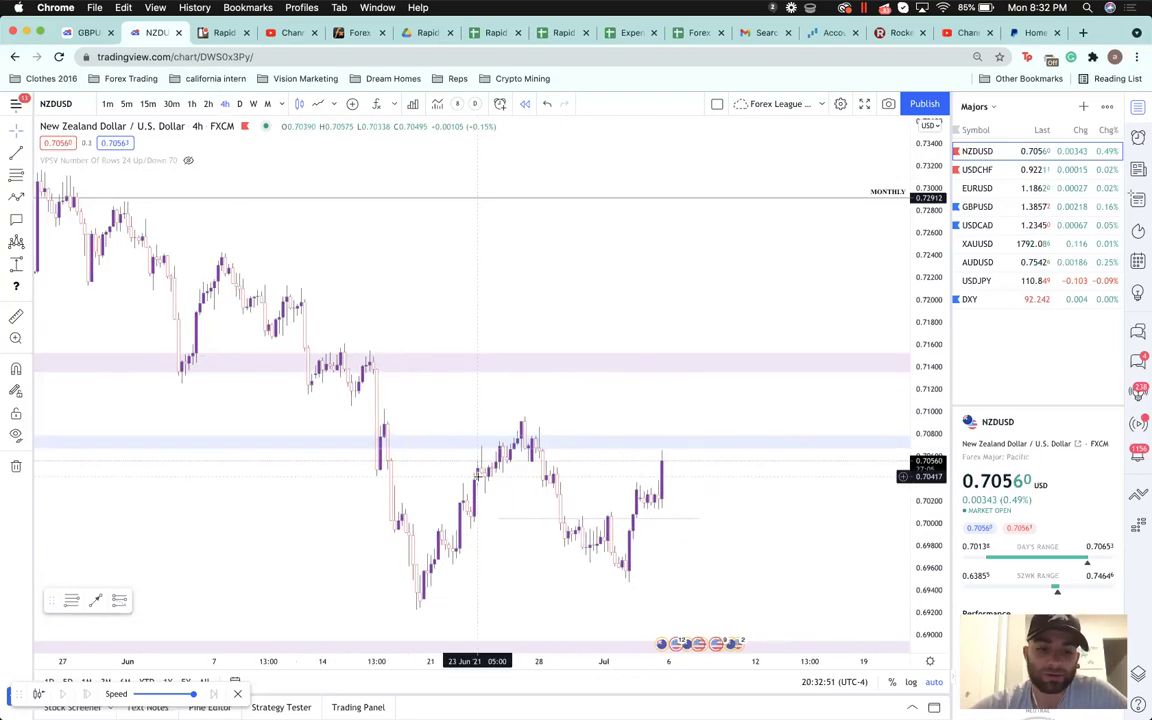
pyautogui.scroll(-2, 477, 476)
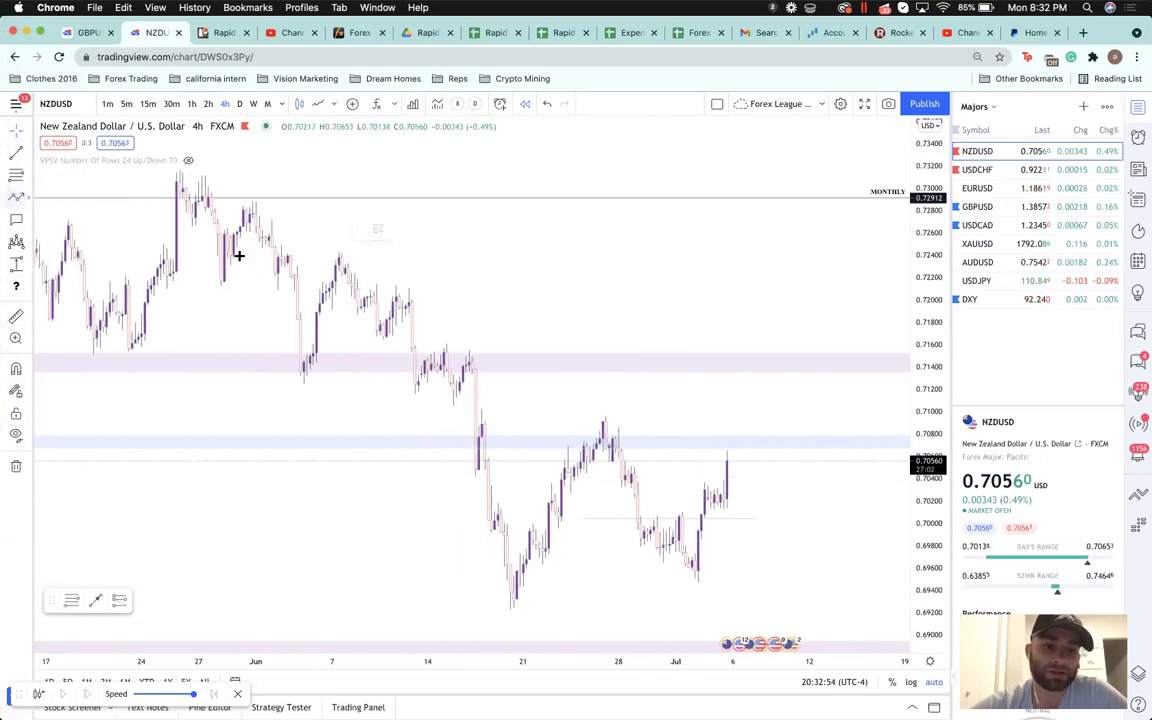
pyautogui.click(245, 212)
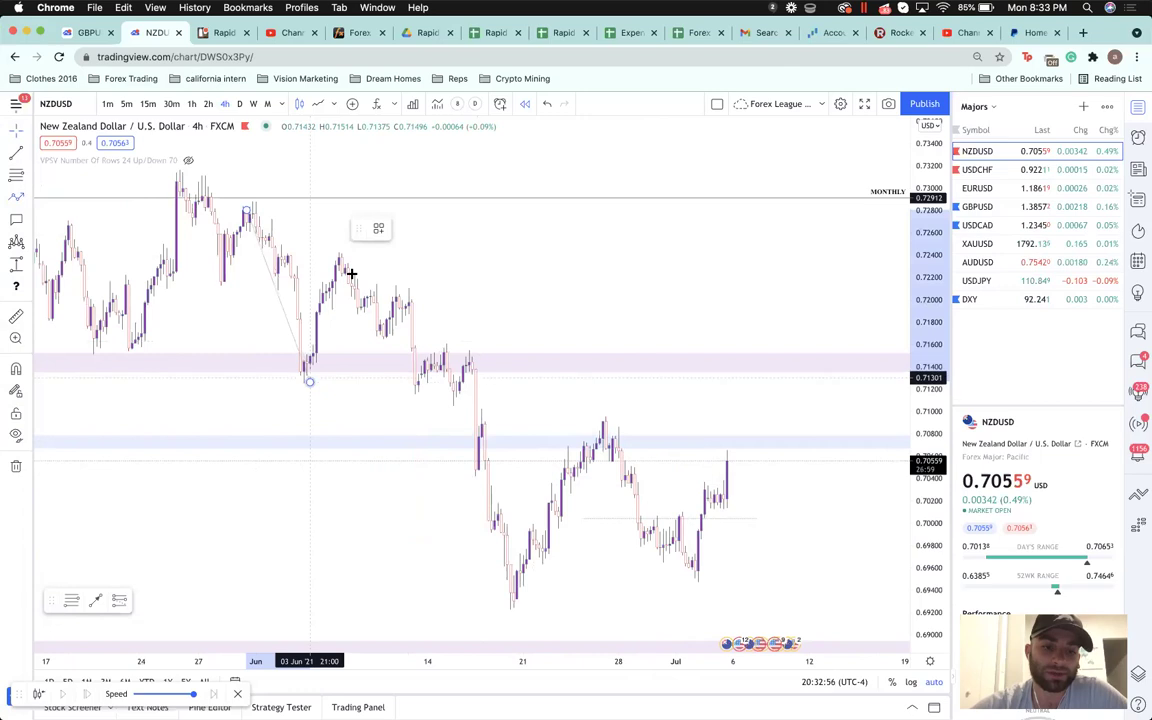
pyautogui.click(309, 381)
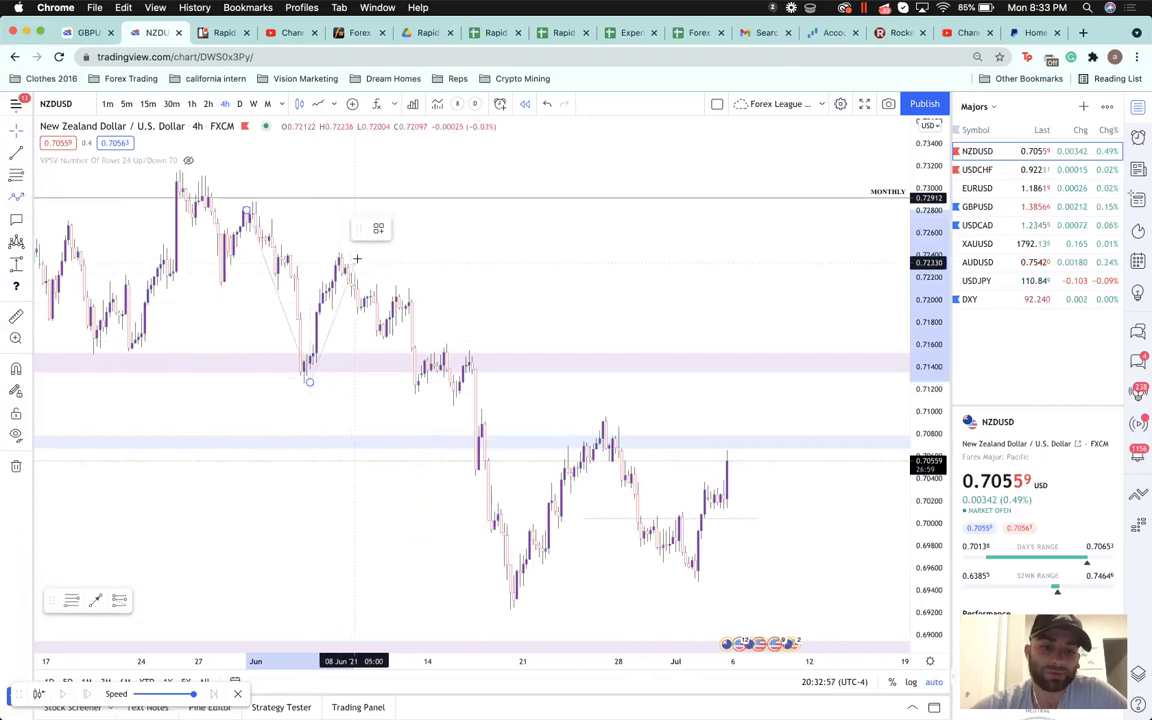
pyautogui.click(423, 394)
pyautogui.click(468, 354)
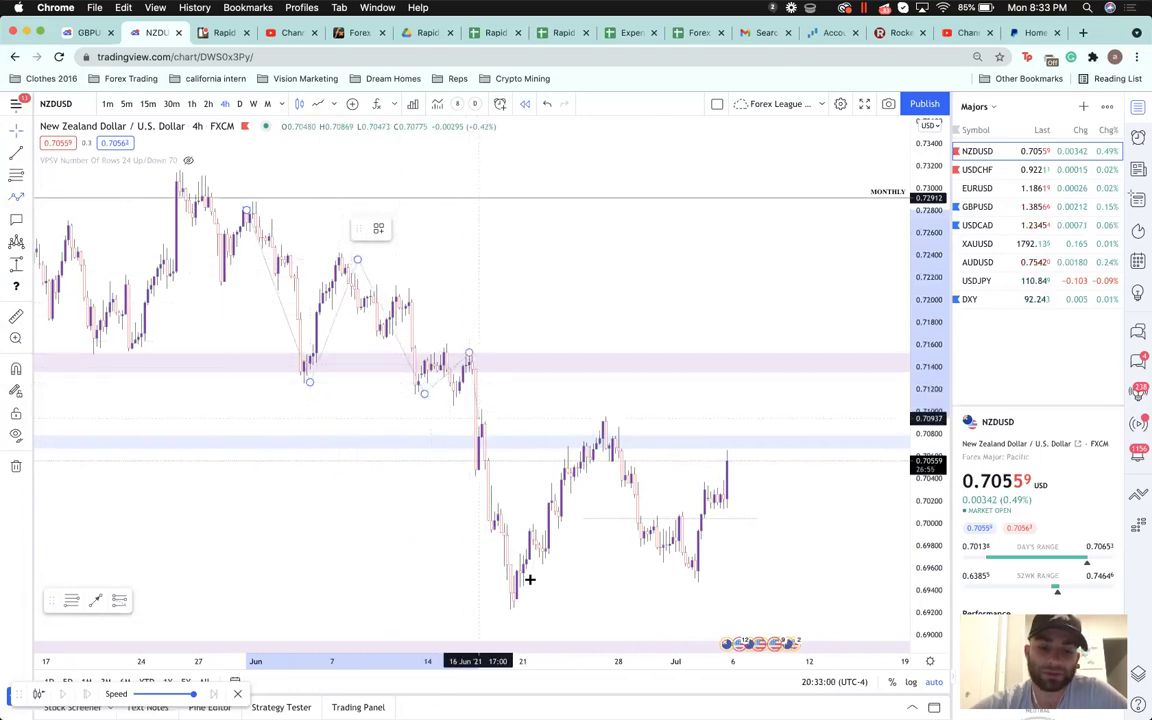
pyautogui.click(526, 615)
pyautogui.click(602, 421)
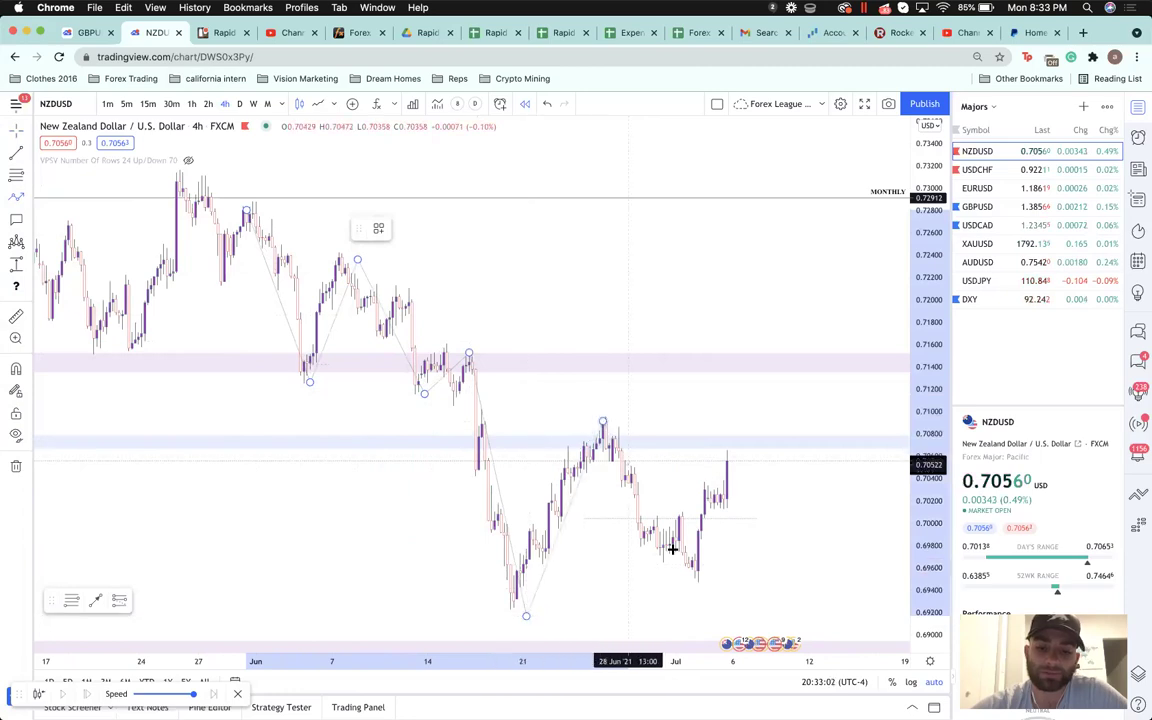
pyautogui.click(731, 454)
pyautogui.click(749, 494)
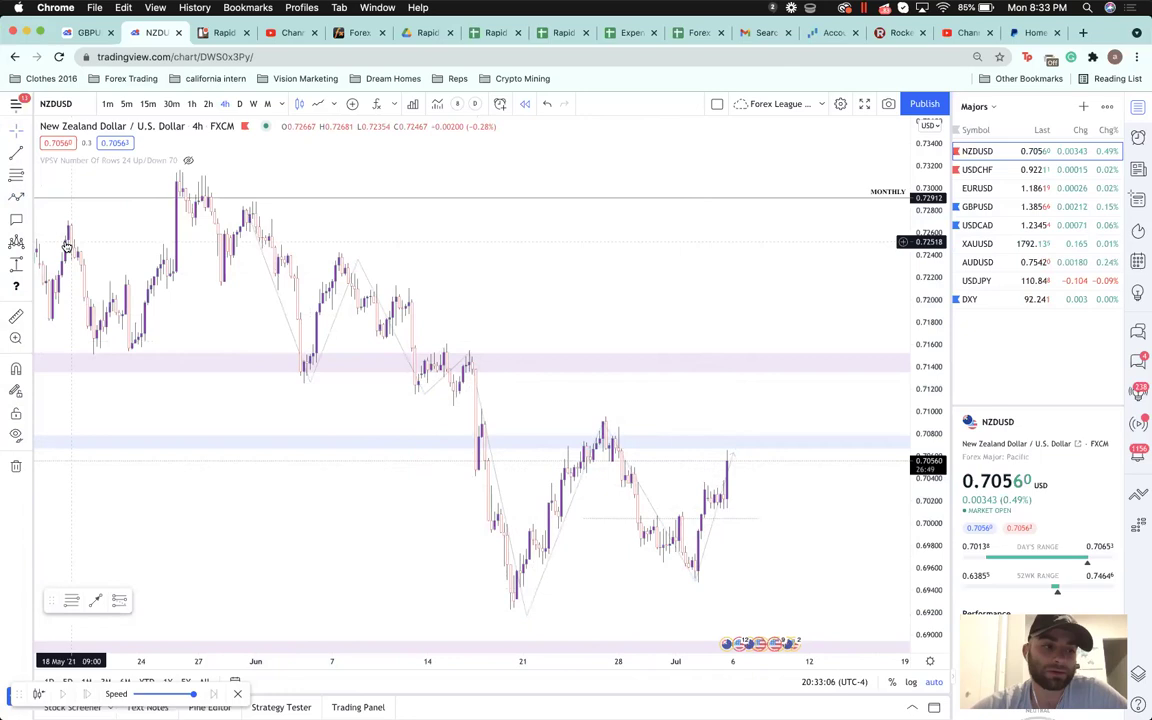
# - Circle the early-July swing low on the 4-hour chart with an ellipse
pyautogui.click(28, 221)
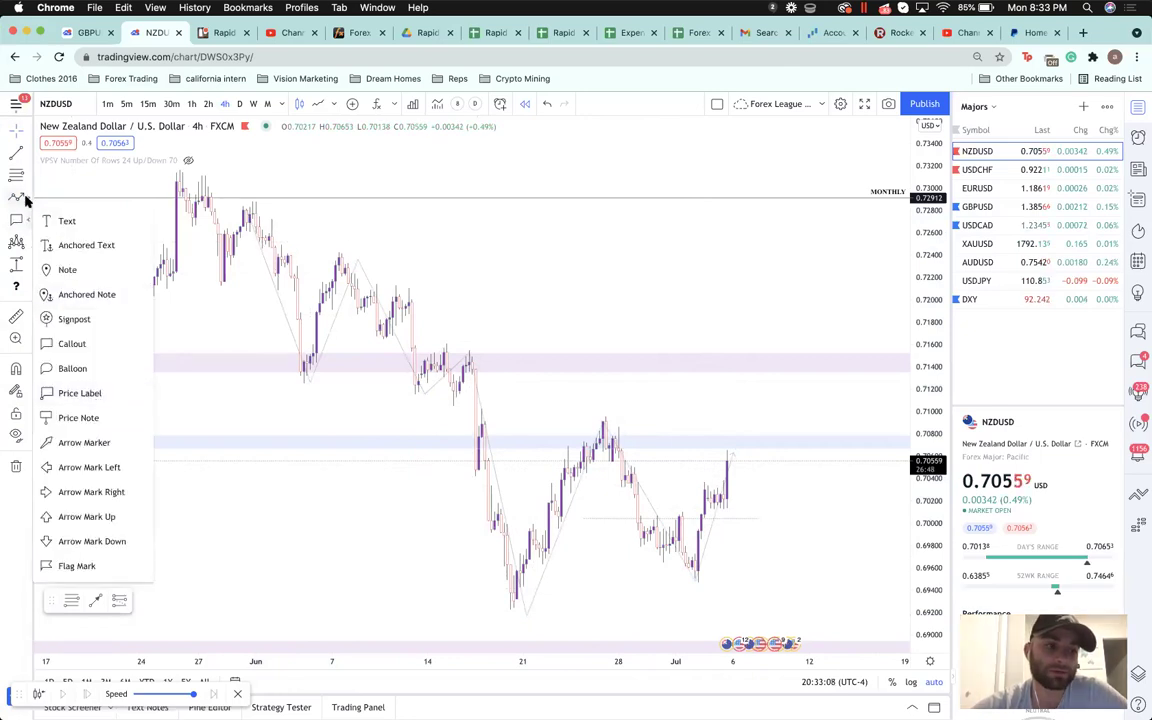
pyautogui.click(28, 197)
pyautogui.click(70, 321)
pyautogui.click(716, 597)
pyautogui.click(673, 556)
pyautogui.click(675, 588)
pyautogui.click(612, 583)
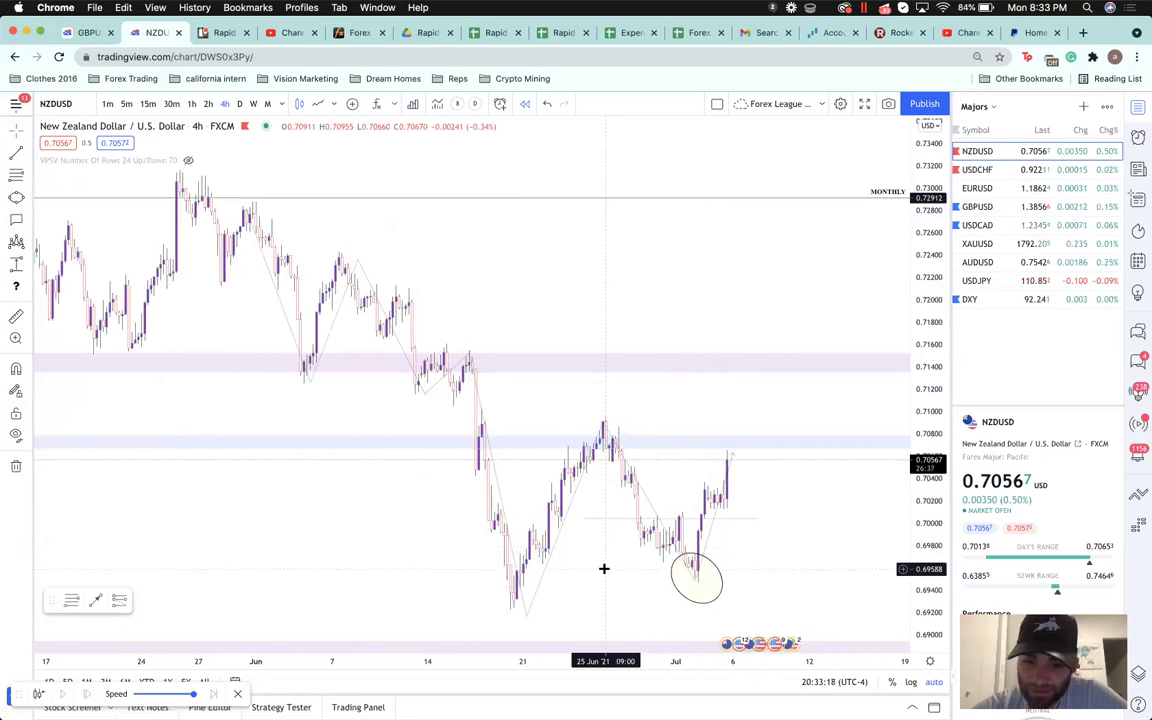
# - Place a horizontal ray at 0.69509 from the late-March lows across to the circled July low
pyautogui.scroll(-8, 604, 568)
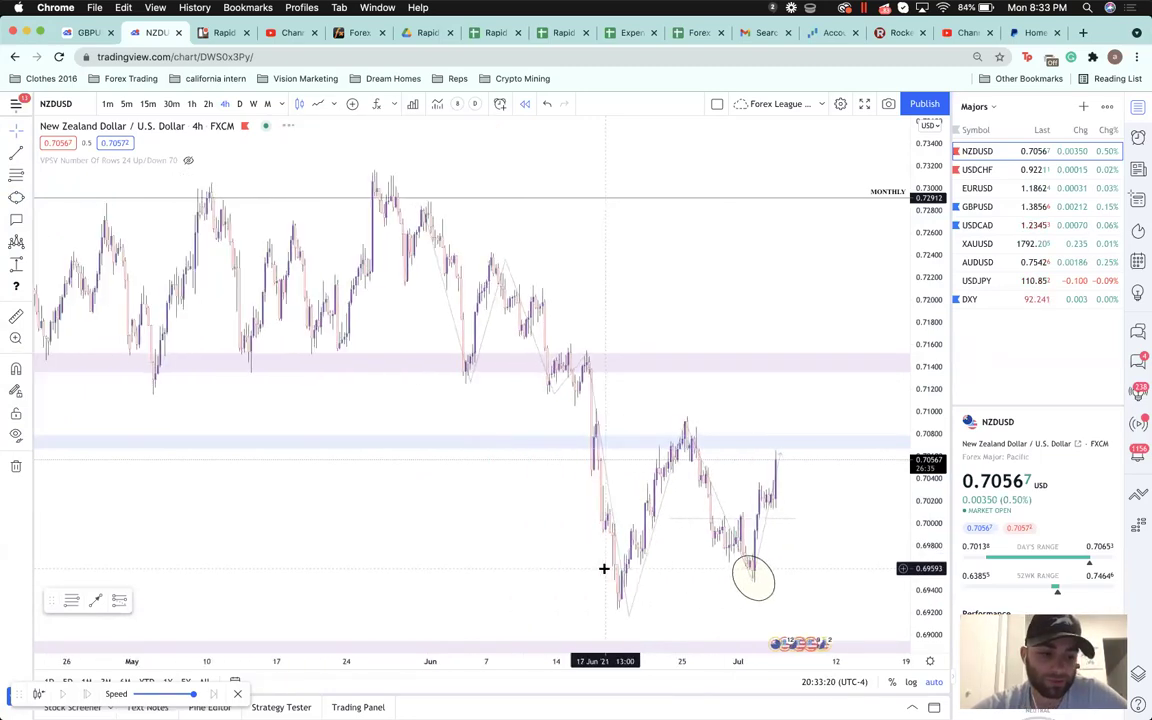
pyautogui.scroll(-5, 604, 568)
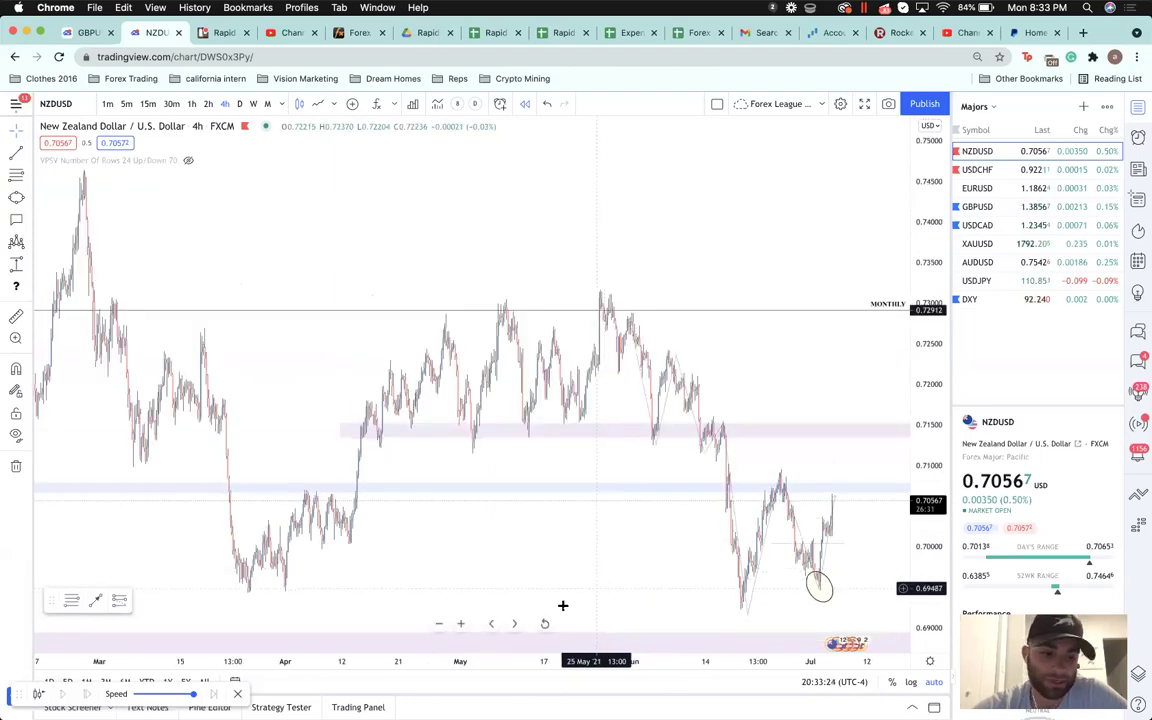
pyautogui.click(25, 152)
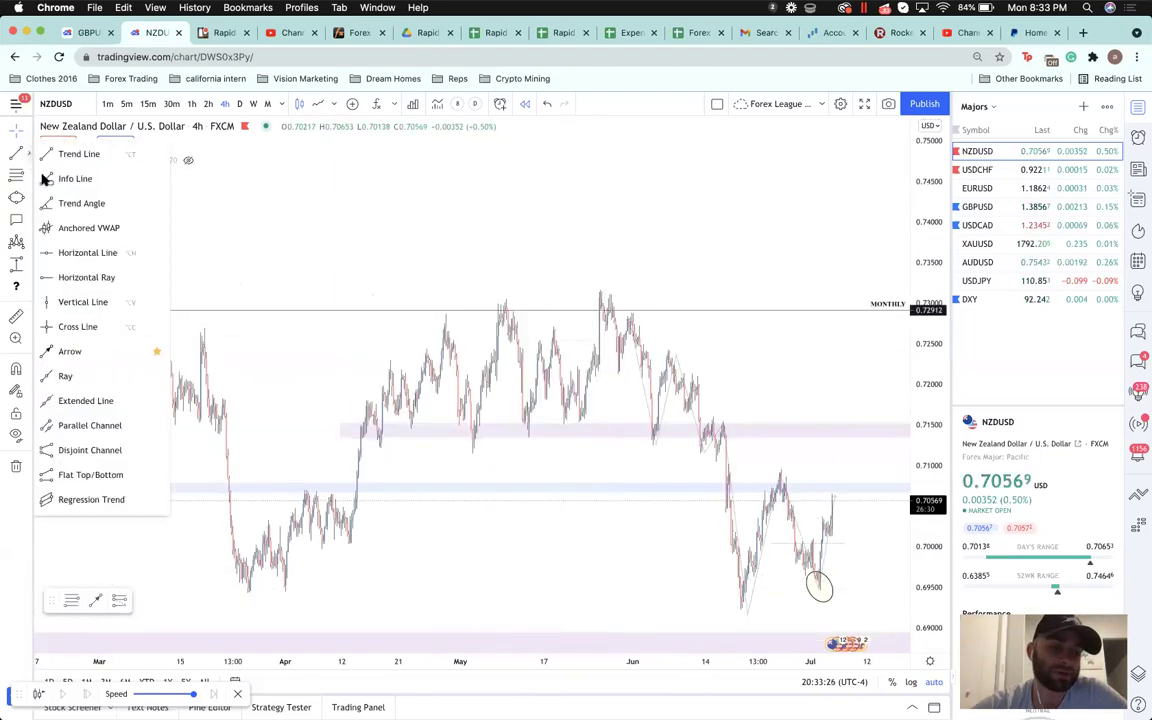
pyautogui.click(85, 277)
pyautogui.click(219, 586)
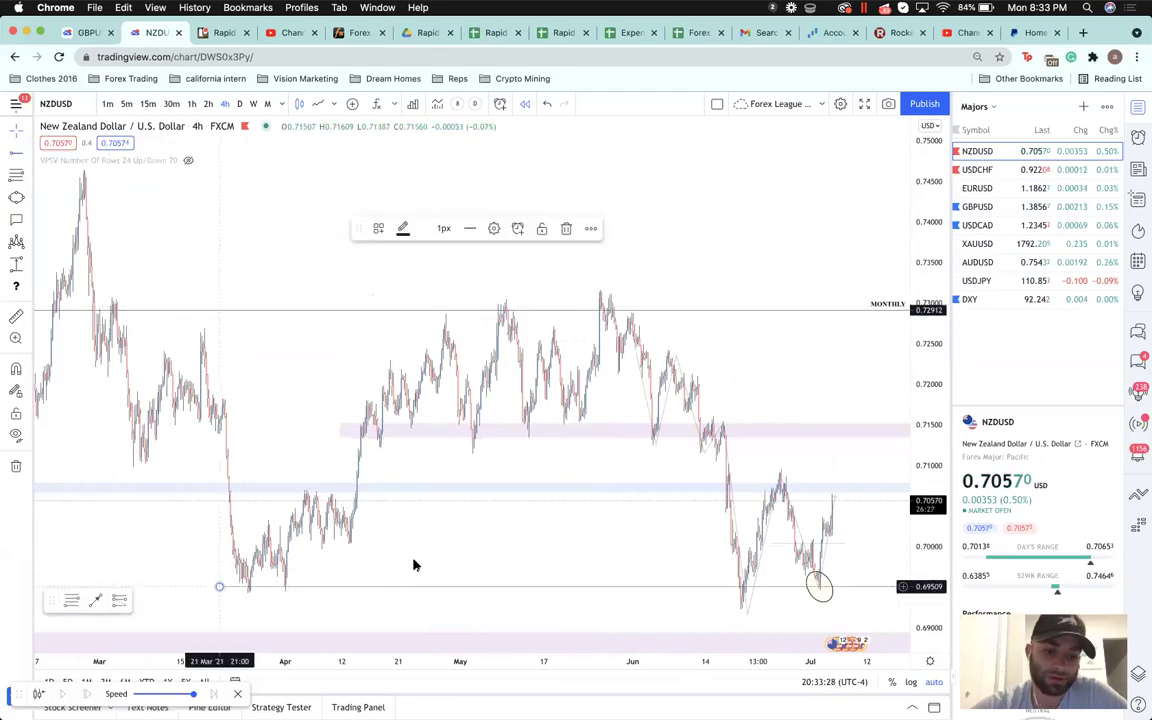
pyautogui.click(509, 550)
# - Examine the 4-hour price action from March to July against the ray through the late-March lows and the circled July low
pyautogui.scroll(2, 509, 550)
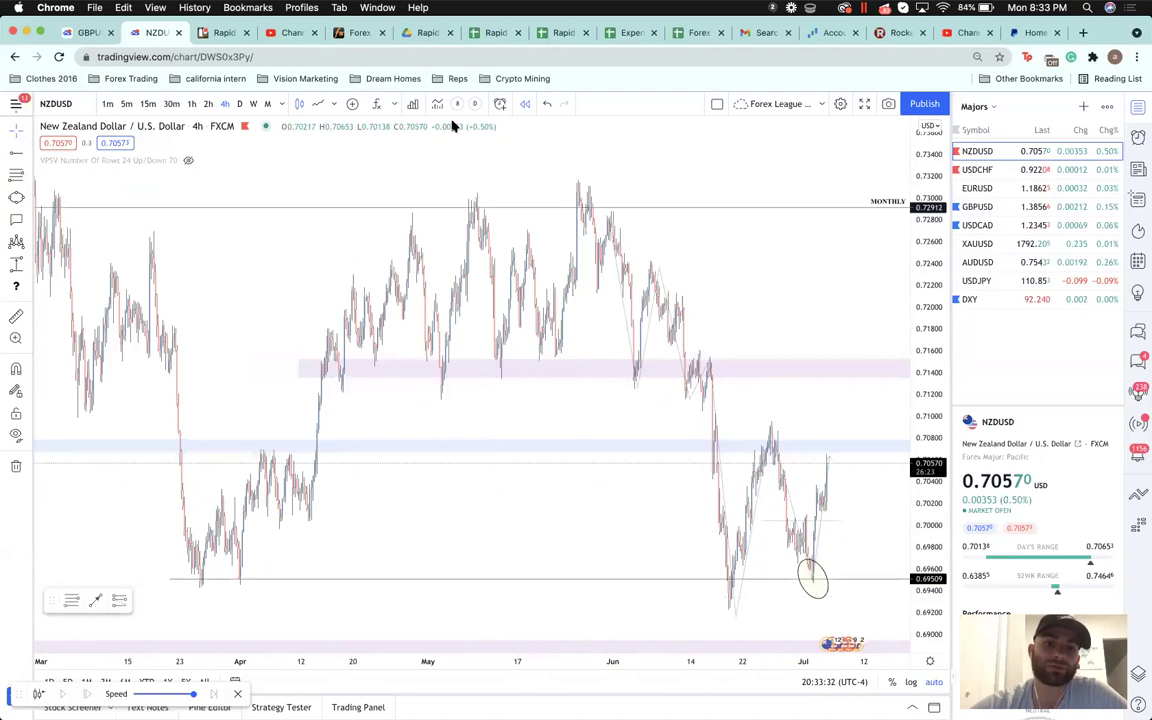
pyautogui.click(317, 579)
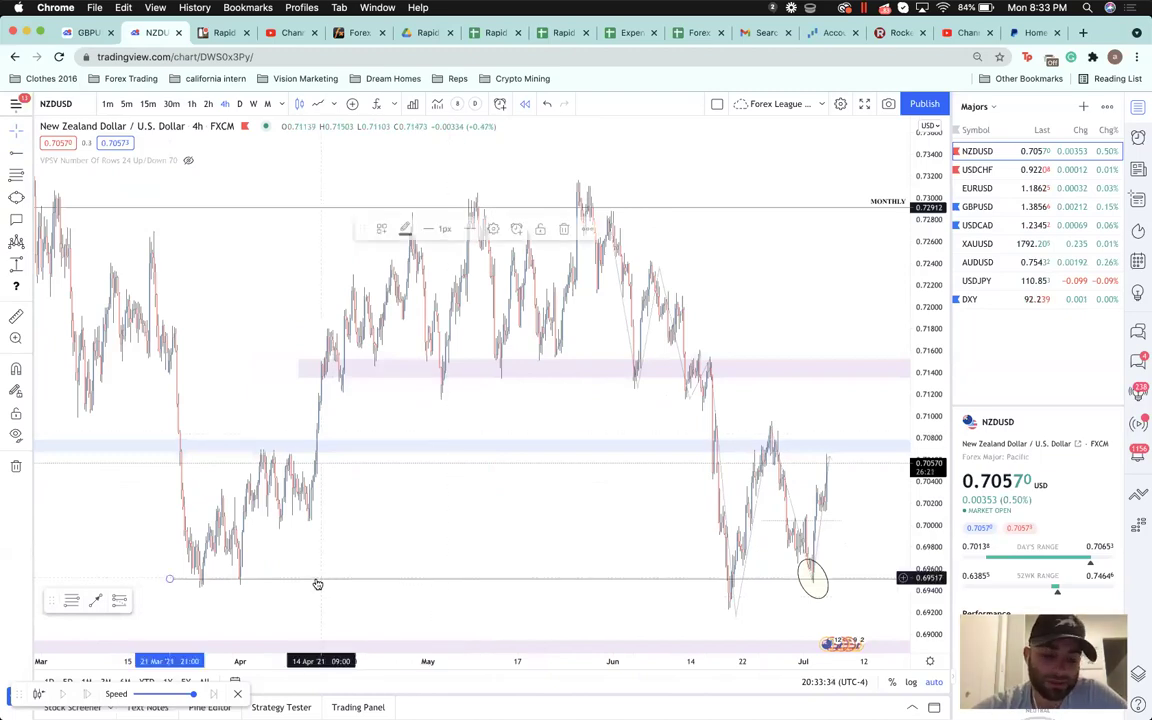
pyautogui.click(321, 510)
pyautogui.scroll(3, 406, 514)
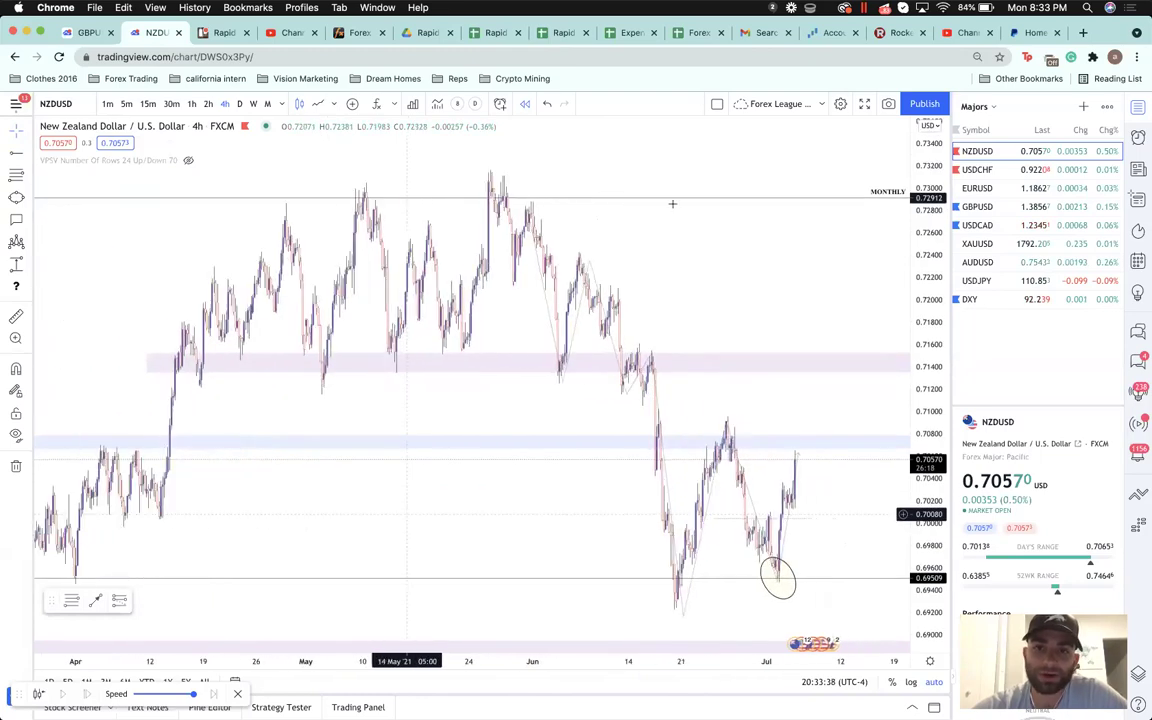
pyautogui.scroll(1, 672, 203)
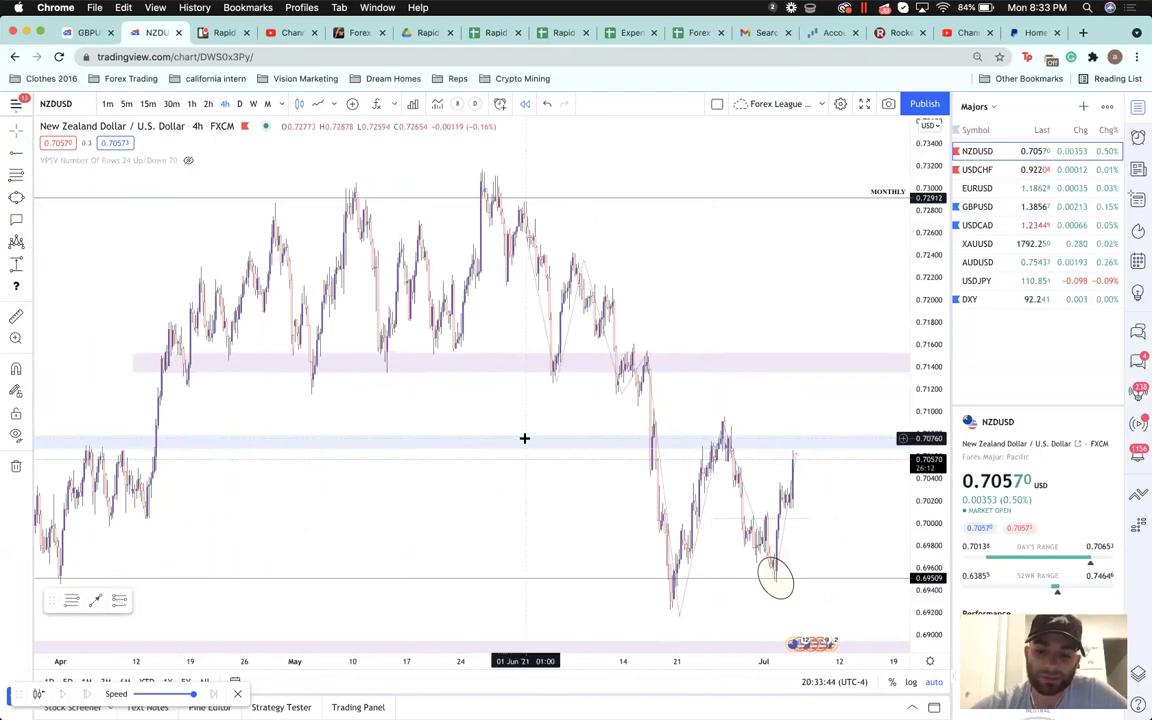
pyautogui.scroll(-1, 524, 438)
pyautogui.scroll(-1, 617, 586)
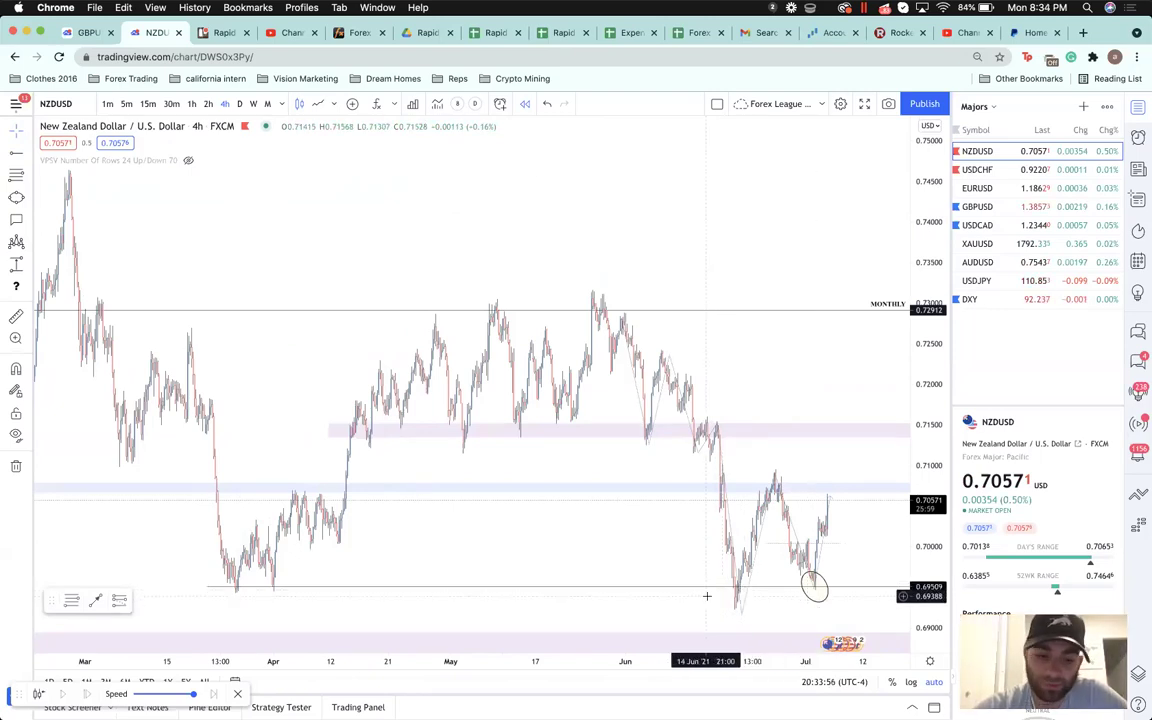
pyautogui.scroll(5, 707, 596)
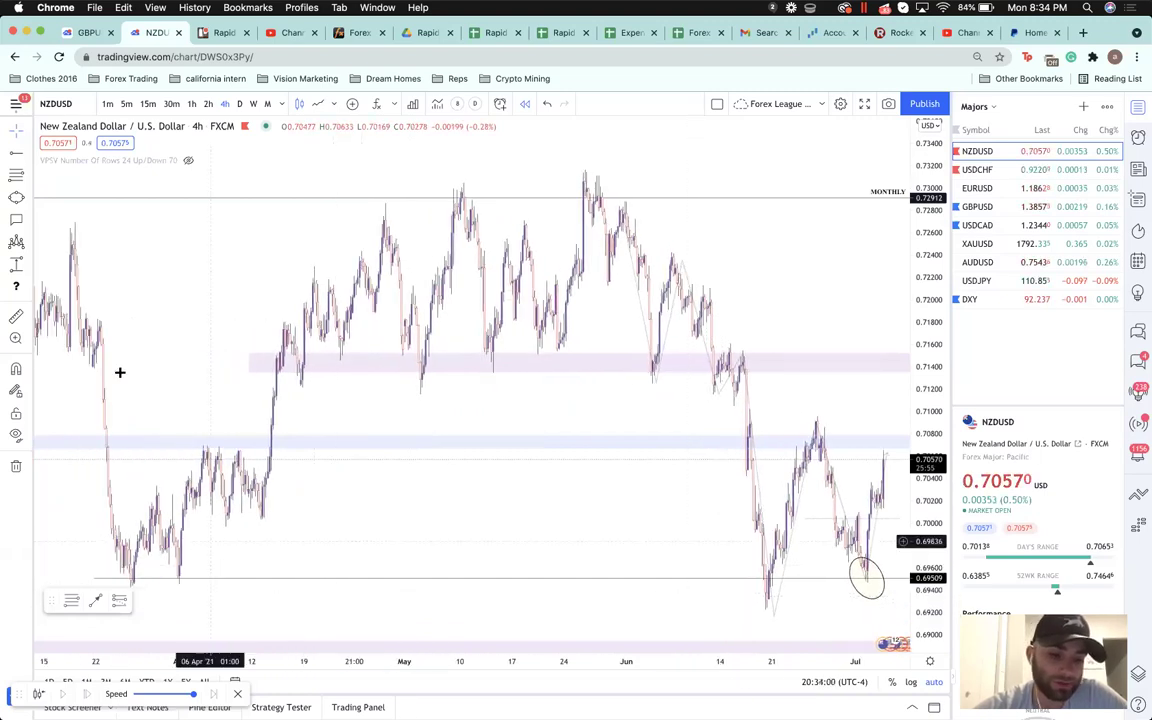
# - Draw a rectangle between 0.69604 and 0.69460 from 24 March to 5 July, filled with yellow at reduced opacity
pyautogui.click(29, 199)
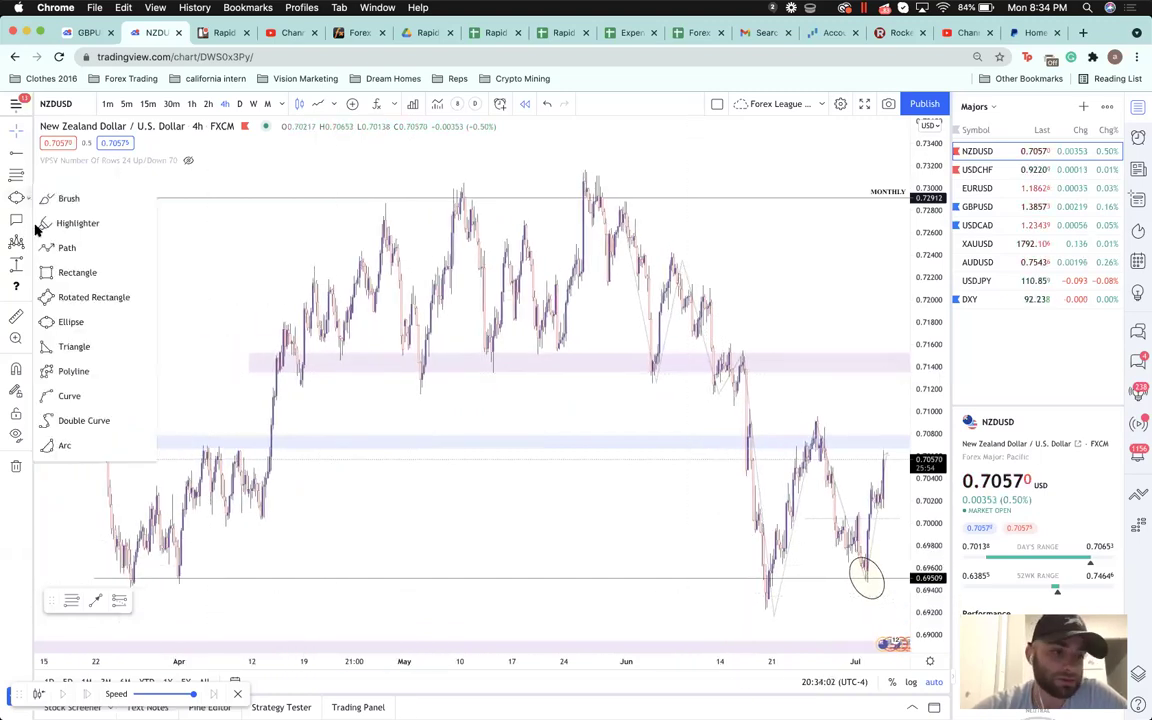
pyautogui.click(75, 276)
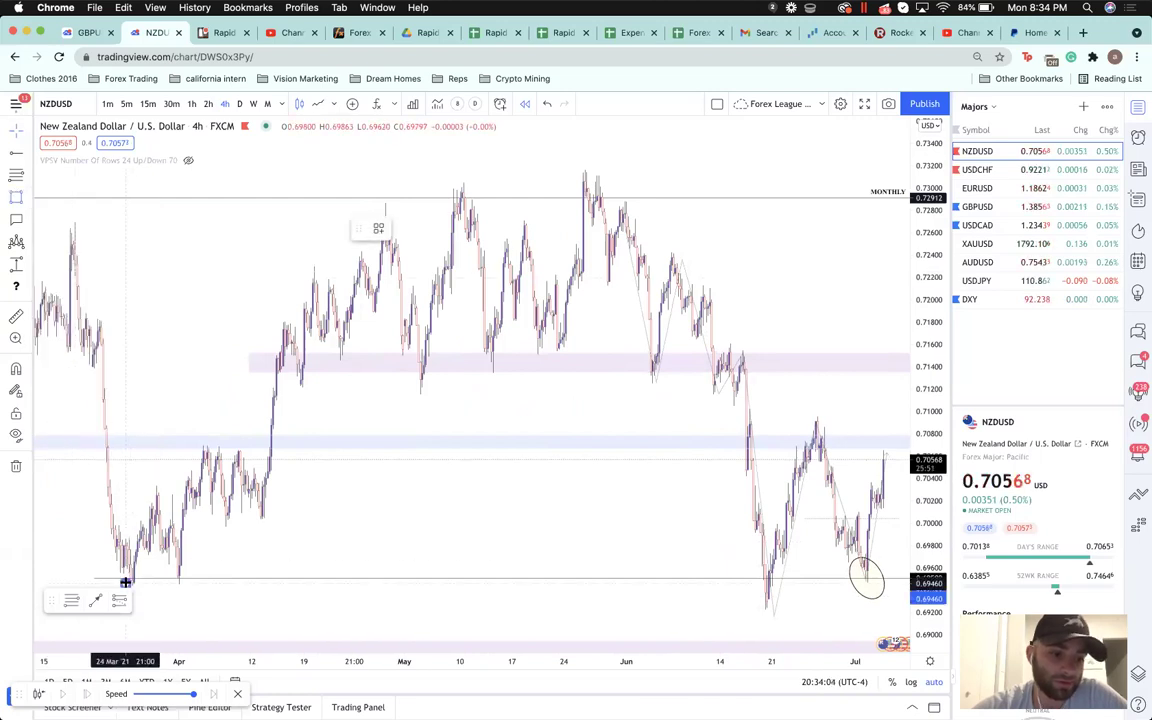
pyautogui.click(125, 580)
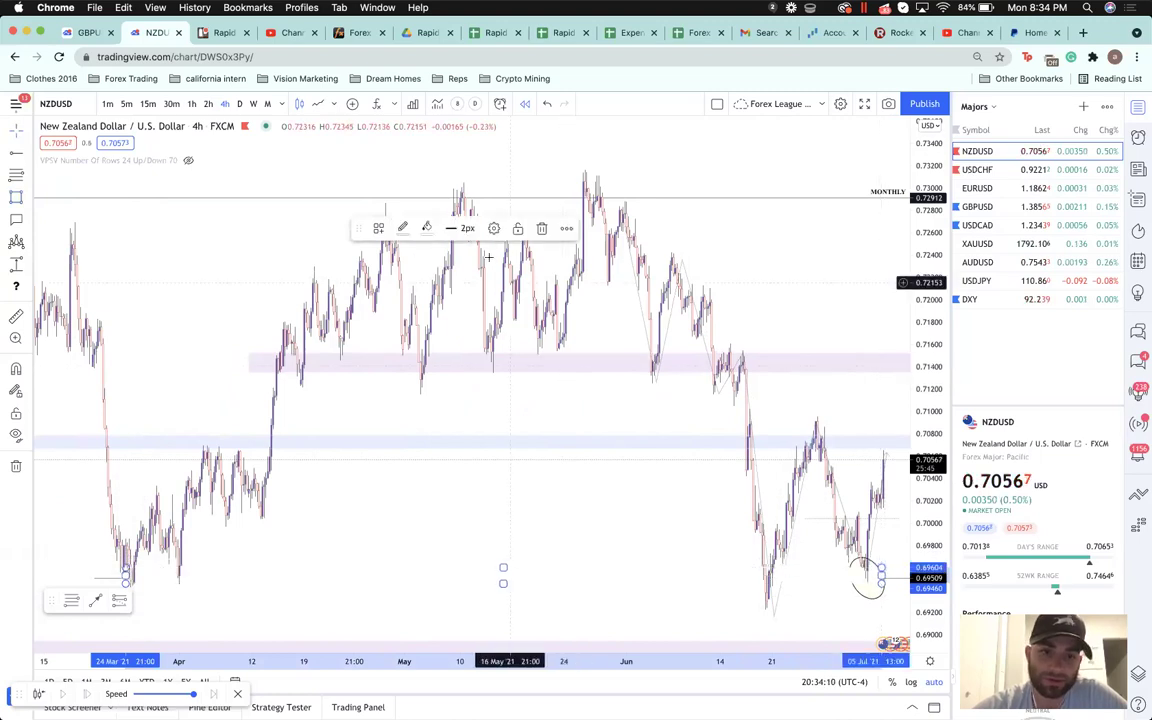
pyautogui.click(427, 228)
pyautogui.click(470, 270)
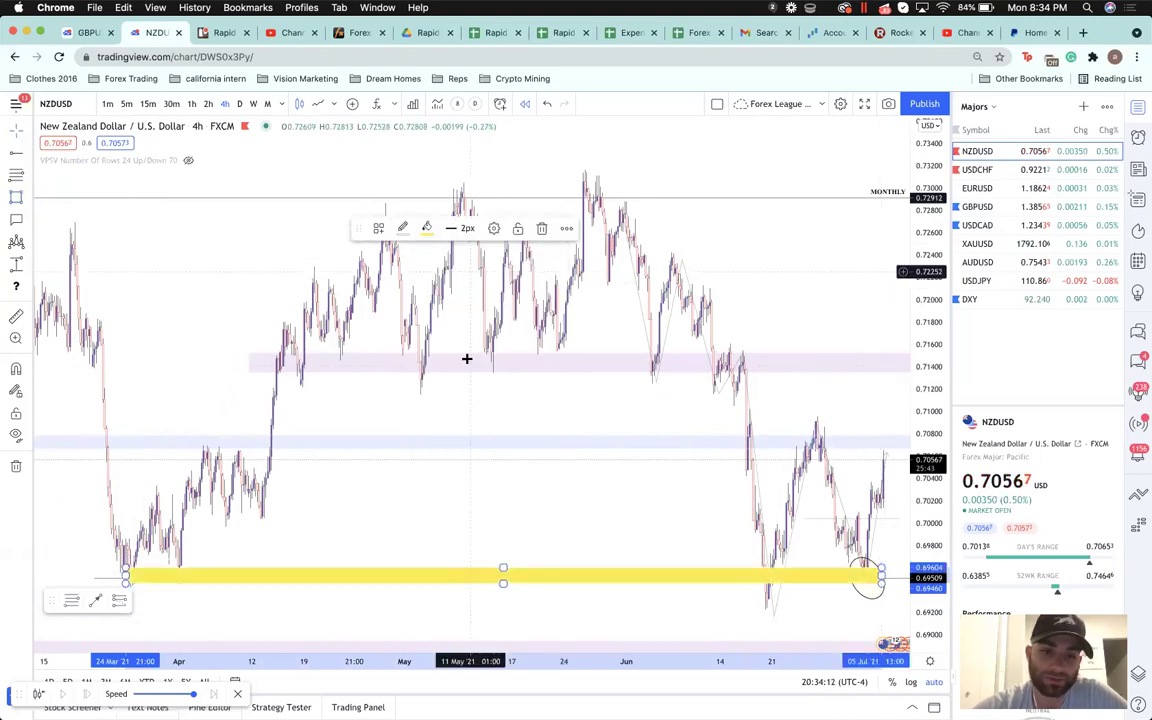
pyautogui.click(427, 229)
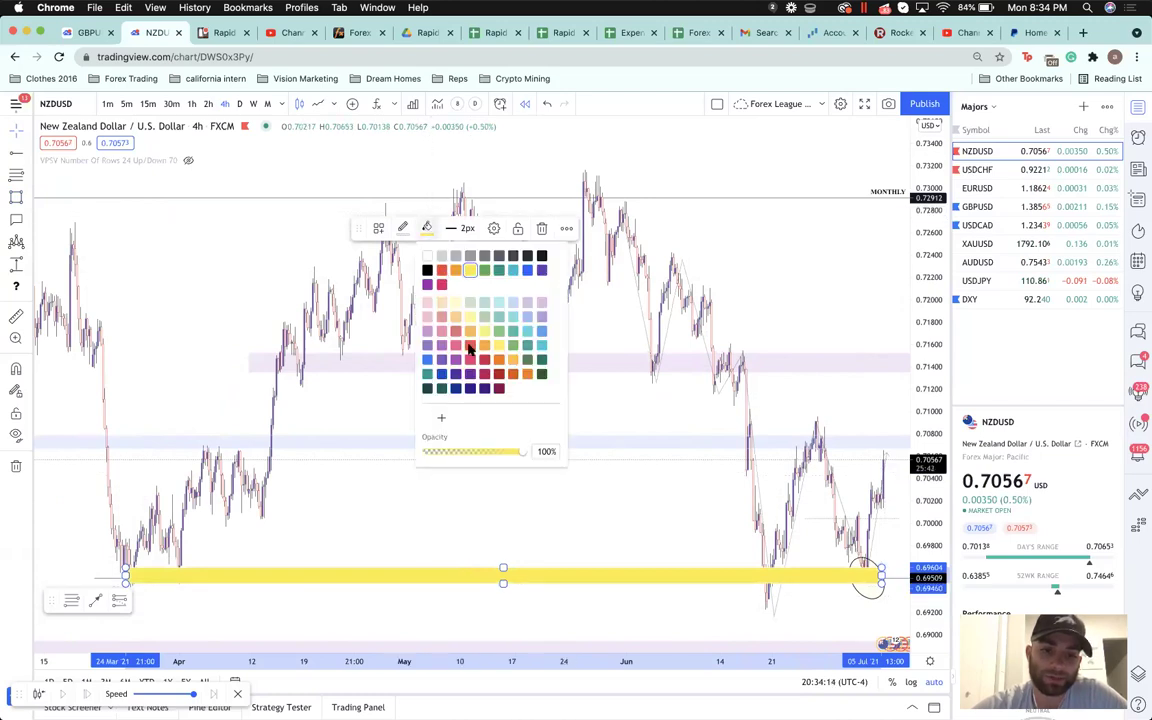
pyautogui.click(465, 451)
pyautogui.click(462, 541)
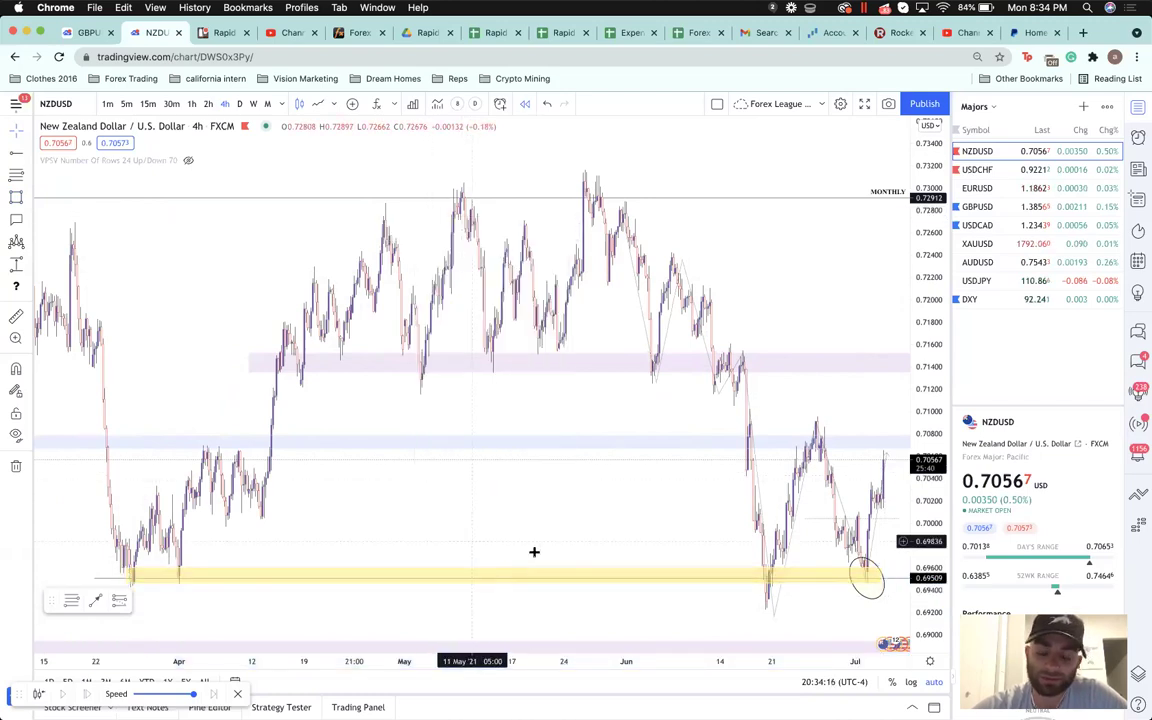
# - Extend the yellow support rectangle to 7 July, and delete it together with the horizontal ray
pyautogui.hscroll(2, 533, 552)
pyautogui.scroll(-2, 534, 552)
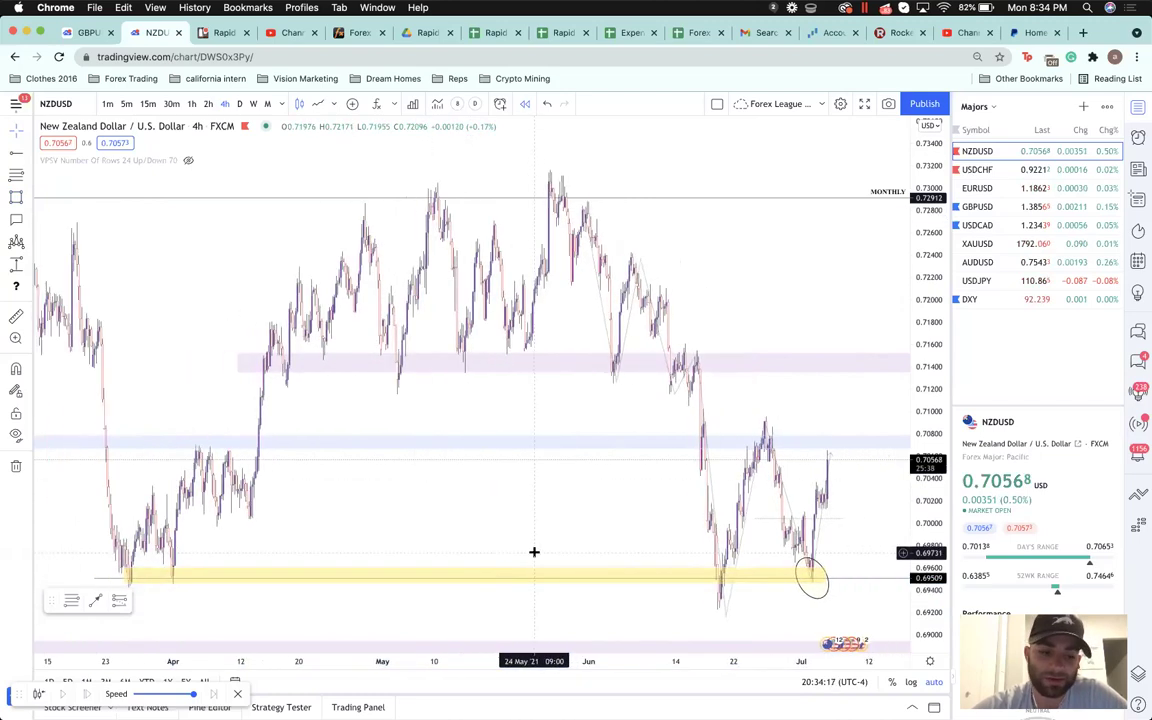
pyautogui.click(825, 575)
pyautogui.moveTo(825, 575); pyautogui.dragTo(843, 575)
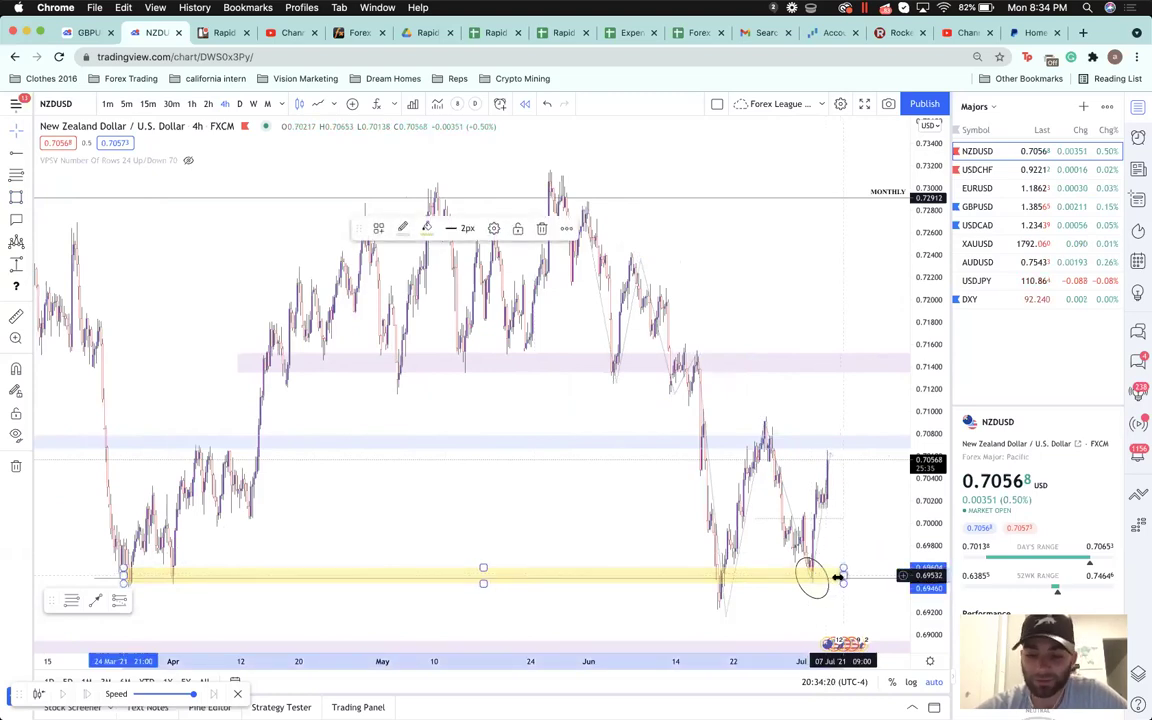
pyautogui.press('Delete')
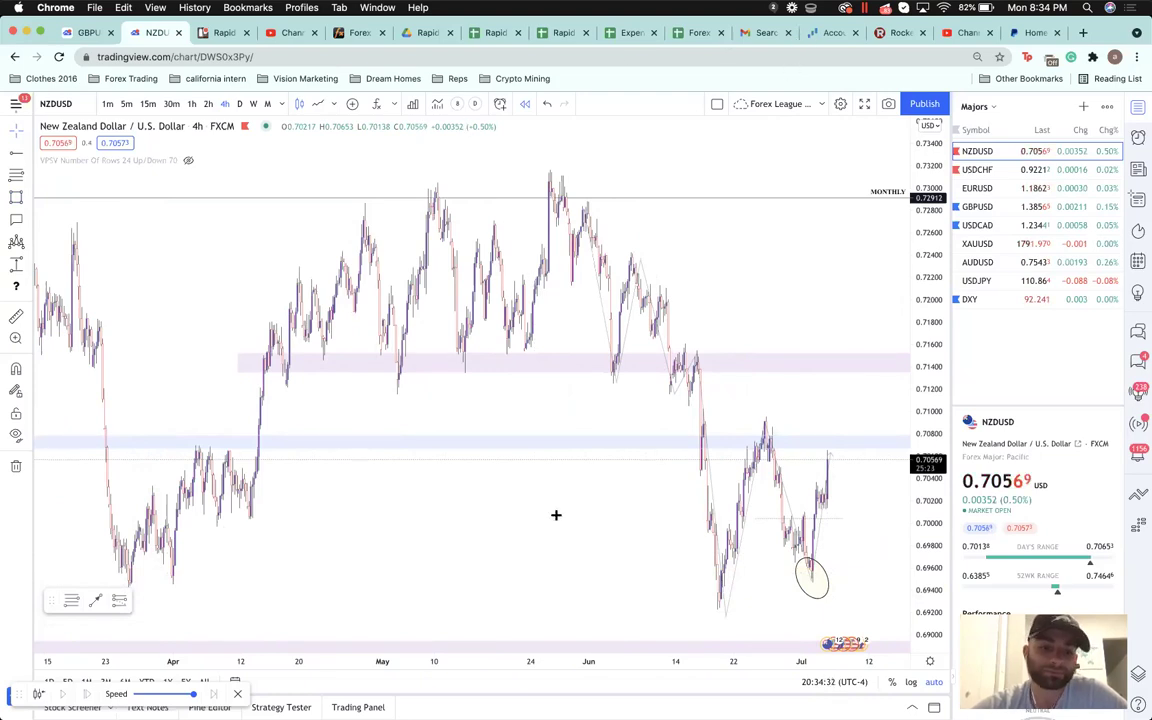
# - Examine NZD/USD's 4-hour price action back to January, and review the daily chart against the monthly level and the zones
pyautogui.scroll(-2, 590, 530)
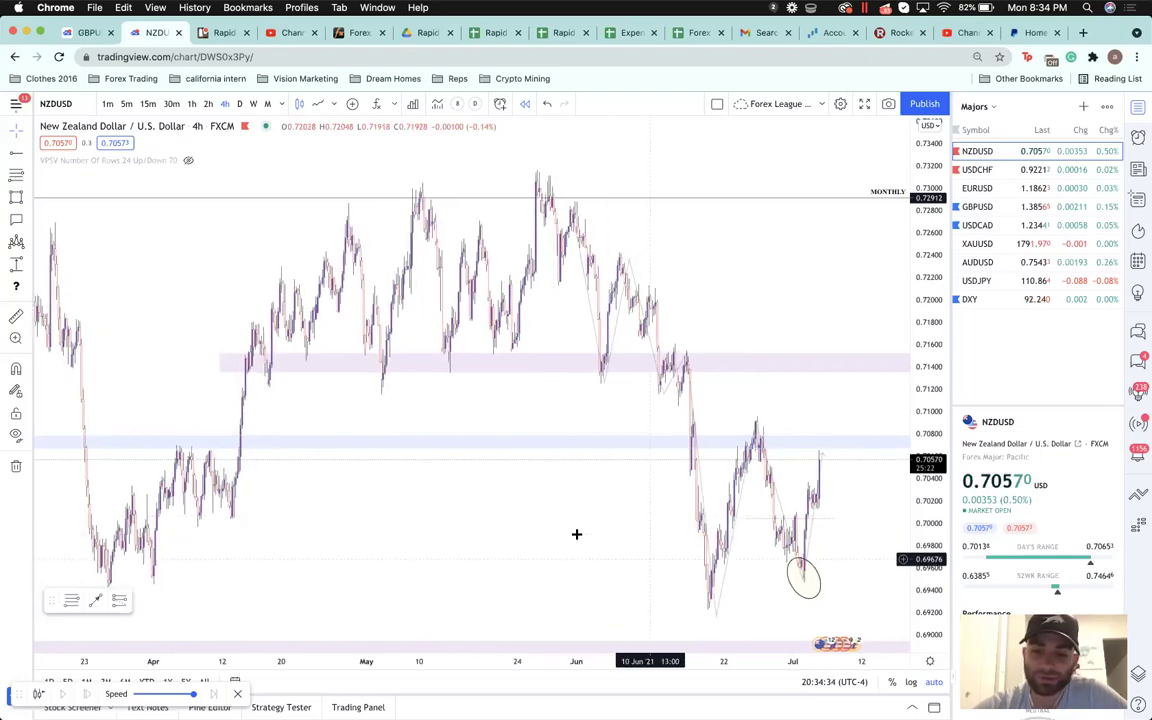
pyautogui.scroll(-2, 576, 534)
pyautogui.scroll(-1, 576, 534)
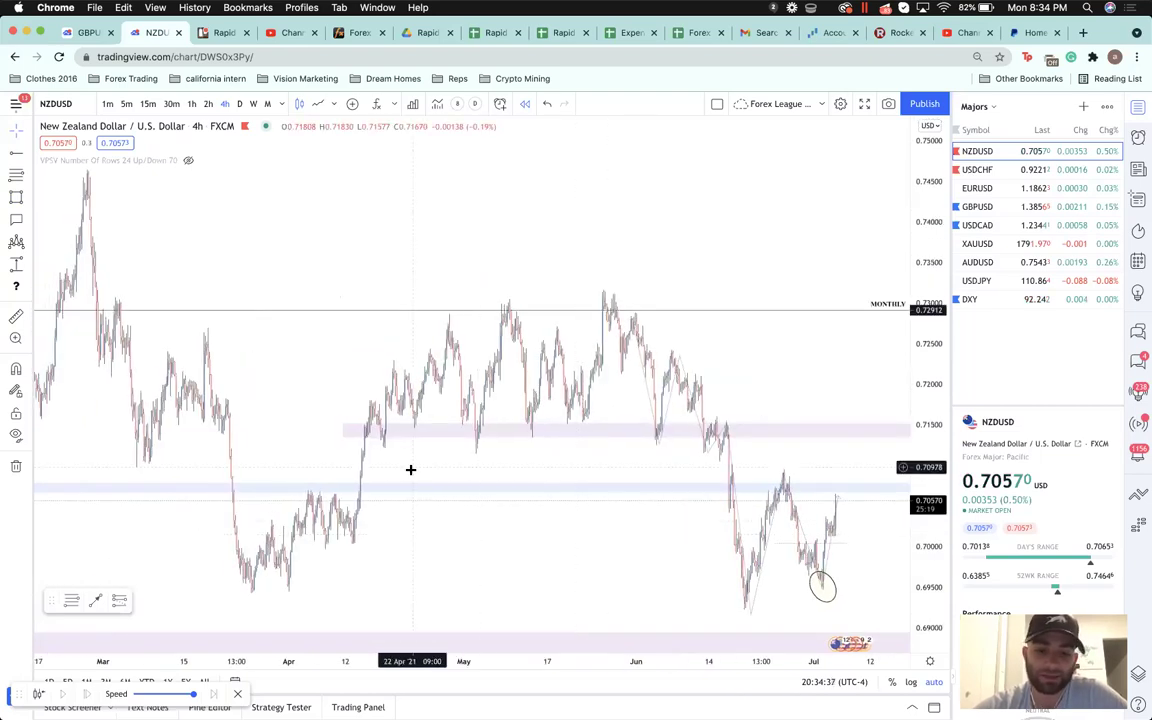
pyautogui.scroll(-2, 370, 497)
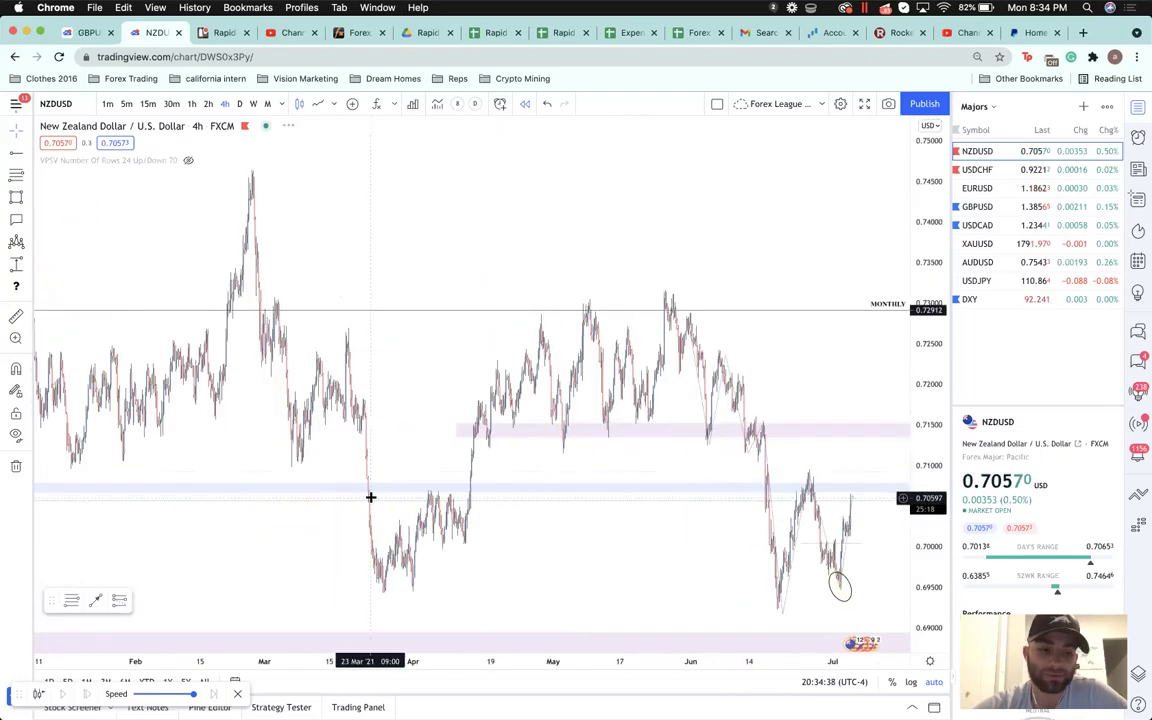
pyautogui.click(240, 104)
pyautogui.scroll(3, 553, 470)
pyautogui.scroll(5, 554, 470)
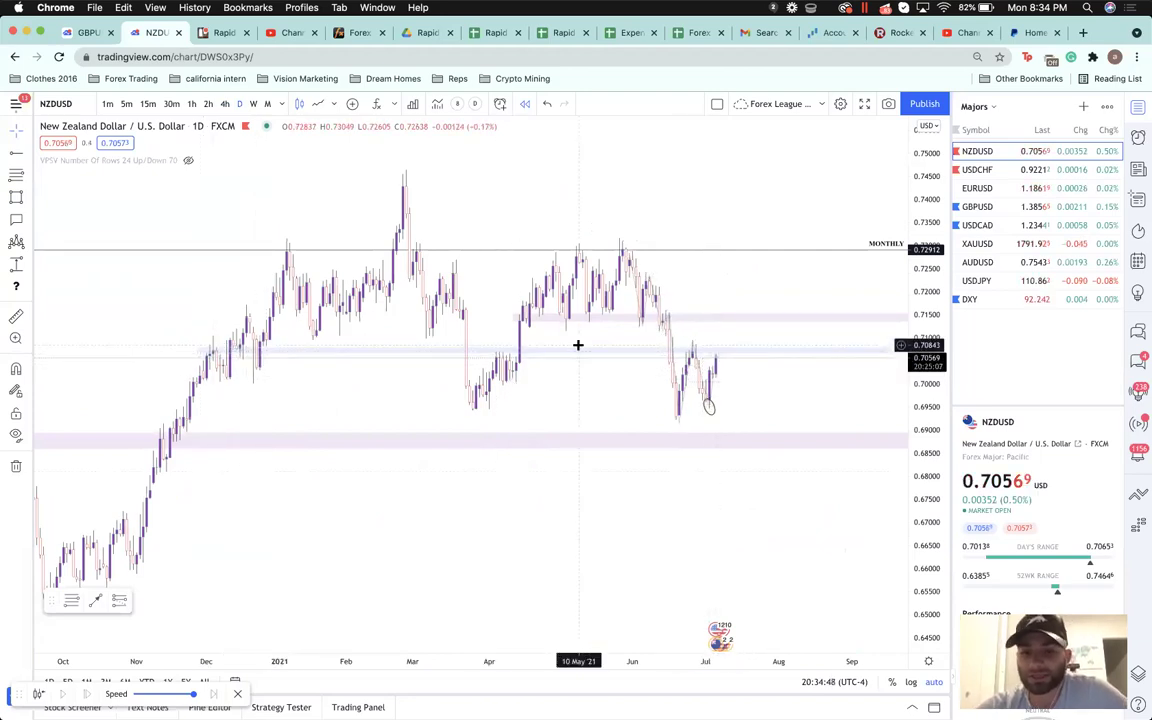
# - On the 4-hour chart, draw a Fib Retracement from 0.71500 at the 15 June high down to 0.69261 at the June low
pyautogui.click(225, 104)
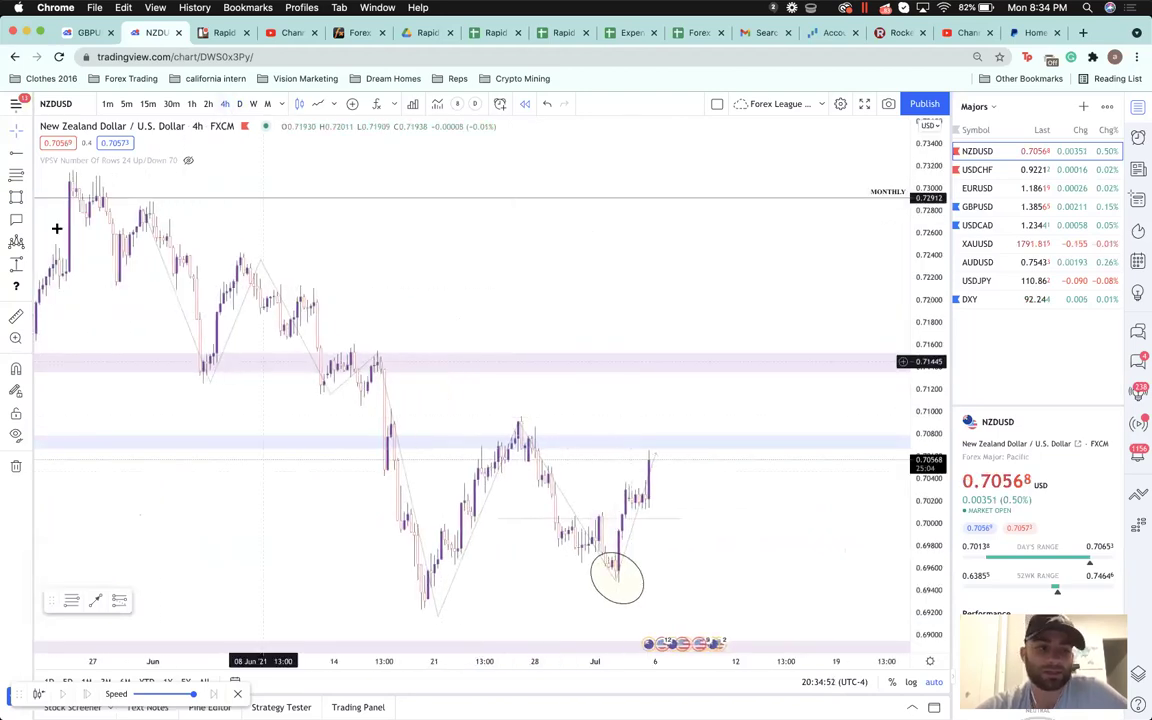
pyautogui.click(27, 170)
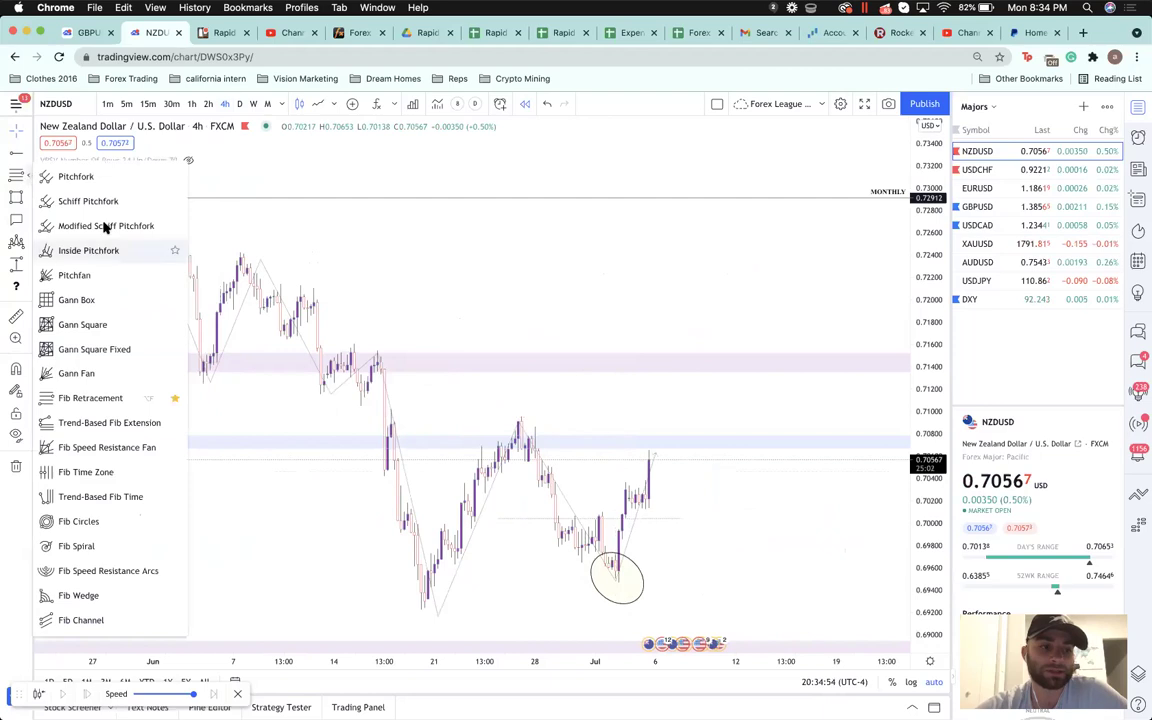
pyautogui.click(100, 398)
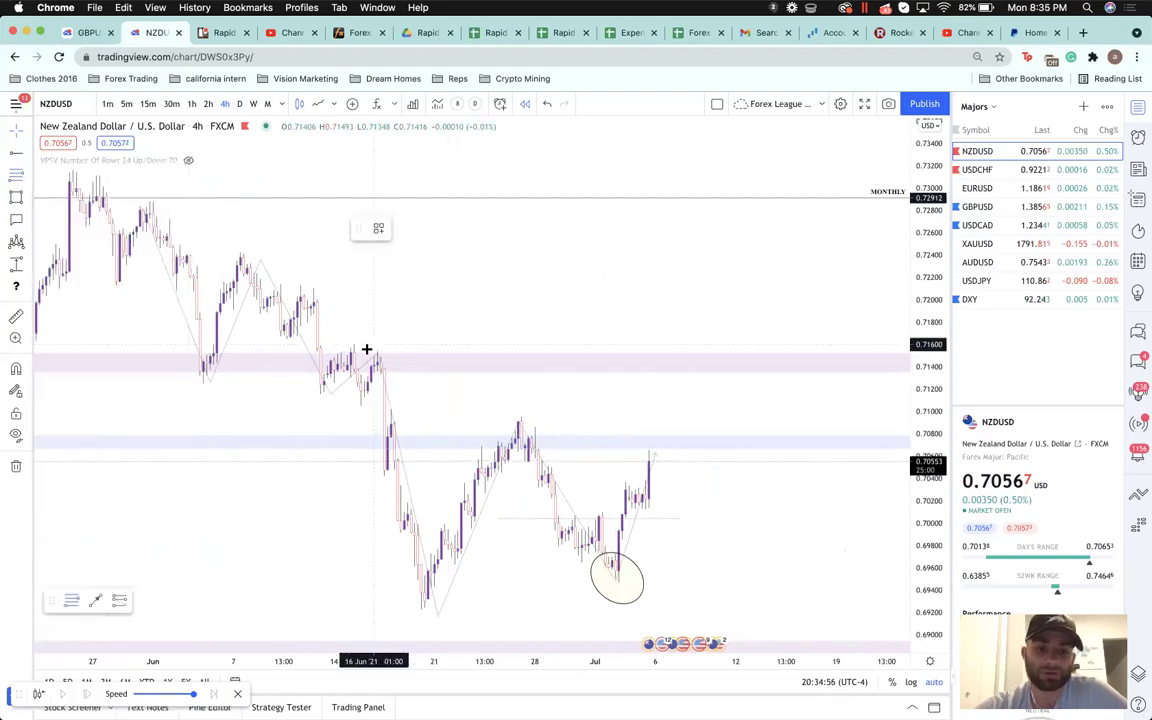
pyautogui.click(789, 613)
pyautogui.moveTo(370, 354); pyautogui.dragTo(371, 355)
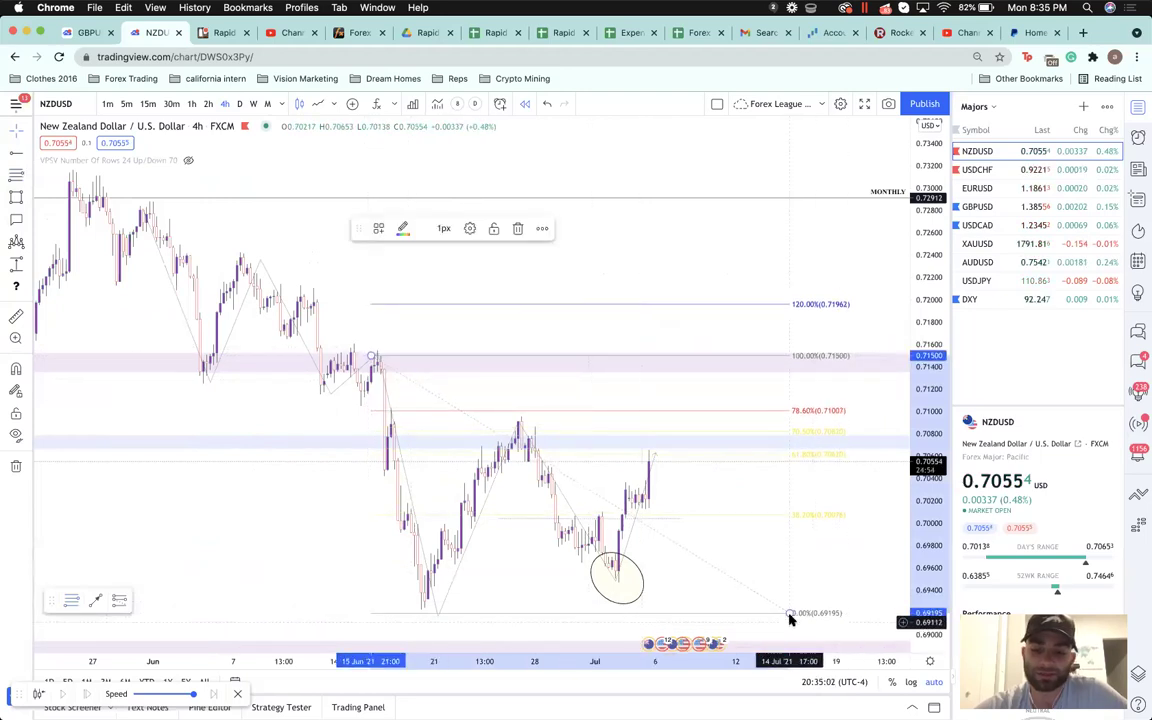
pyautogui.moveTo(789, 615); pyautogui.dragTo(790, 606)
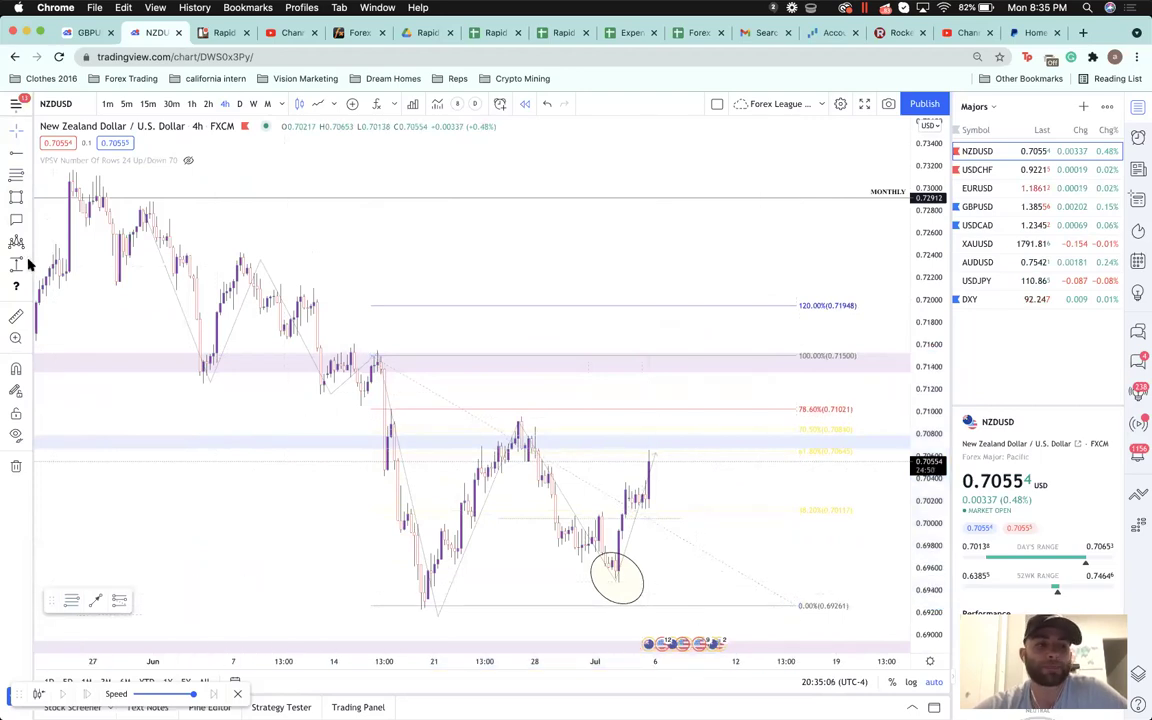
pyautogui.click(25, 200)
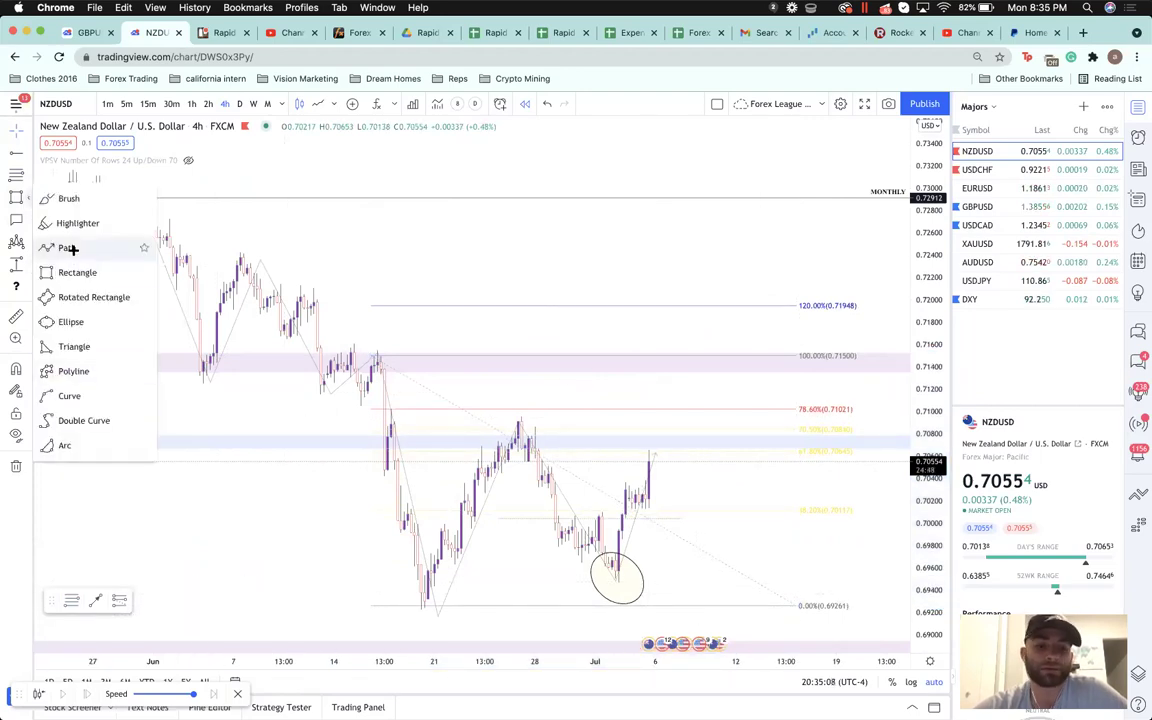
pyautogui.click(72, 247)
pyautogui.click(836, 392)
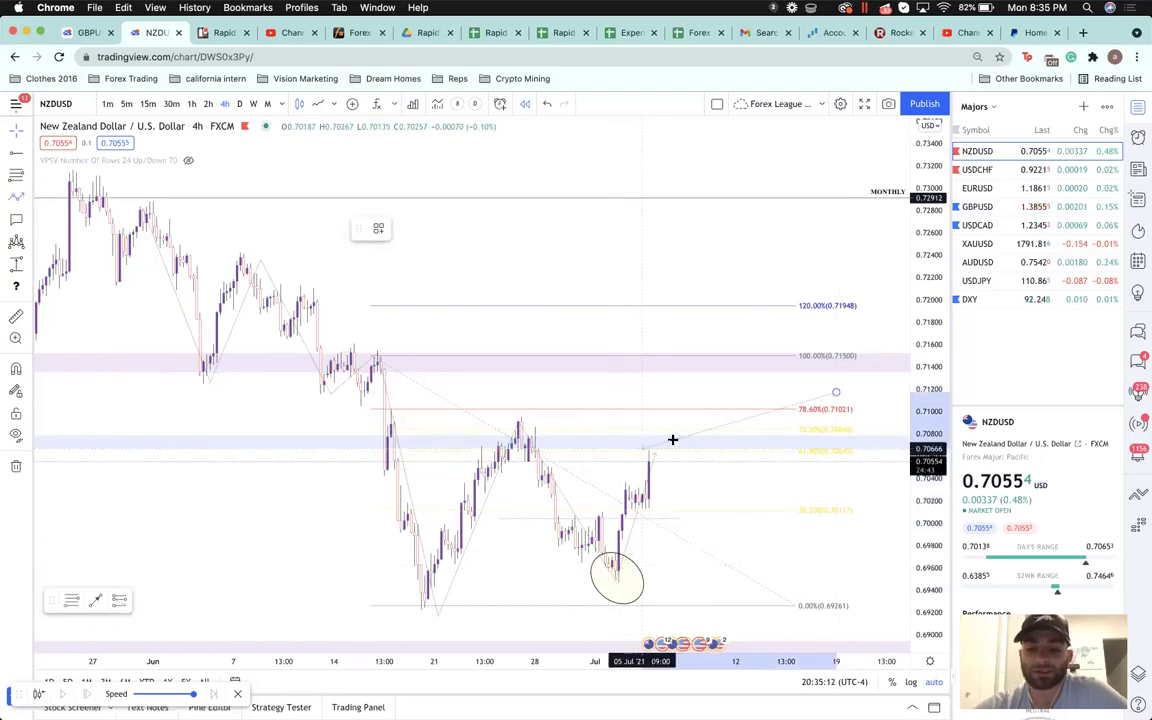
pyautogui.press('Escape')
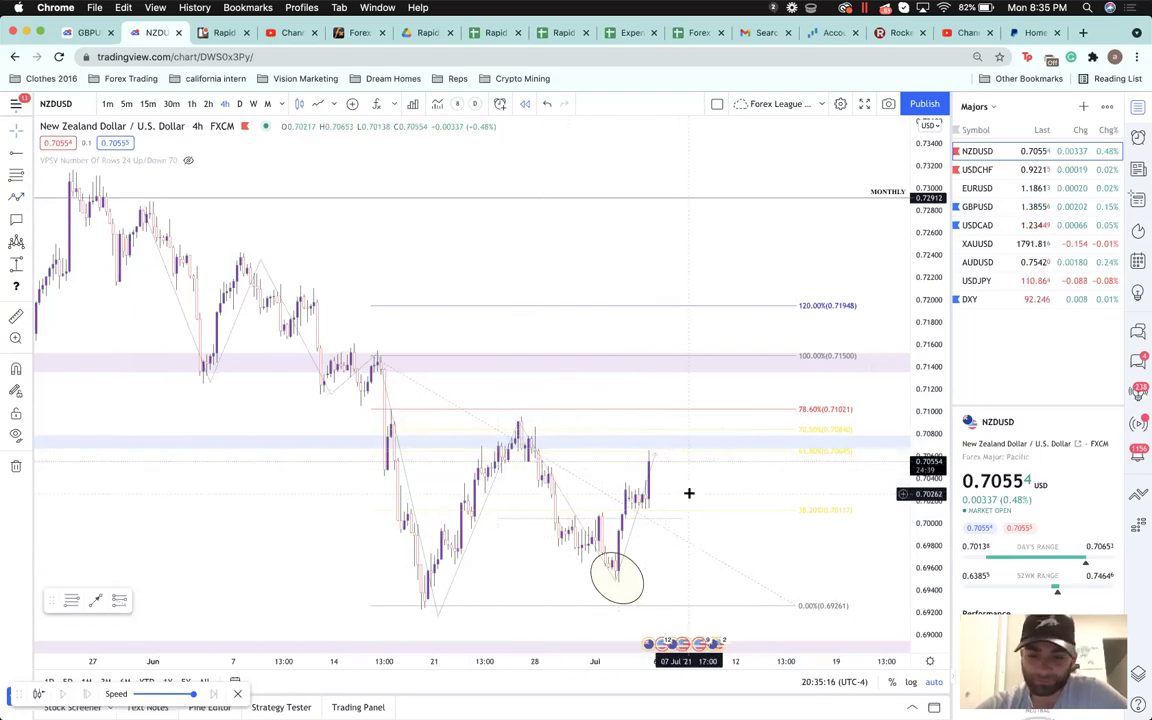
# - Delete the ellipse around the July low and place a Short Position with its entry at 0.70566 on 5 July
pyautogui.click(641, 577)
pyautogui.press('Delete')
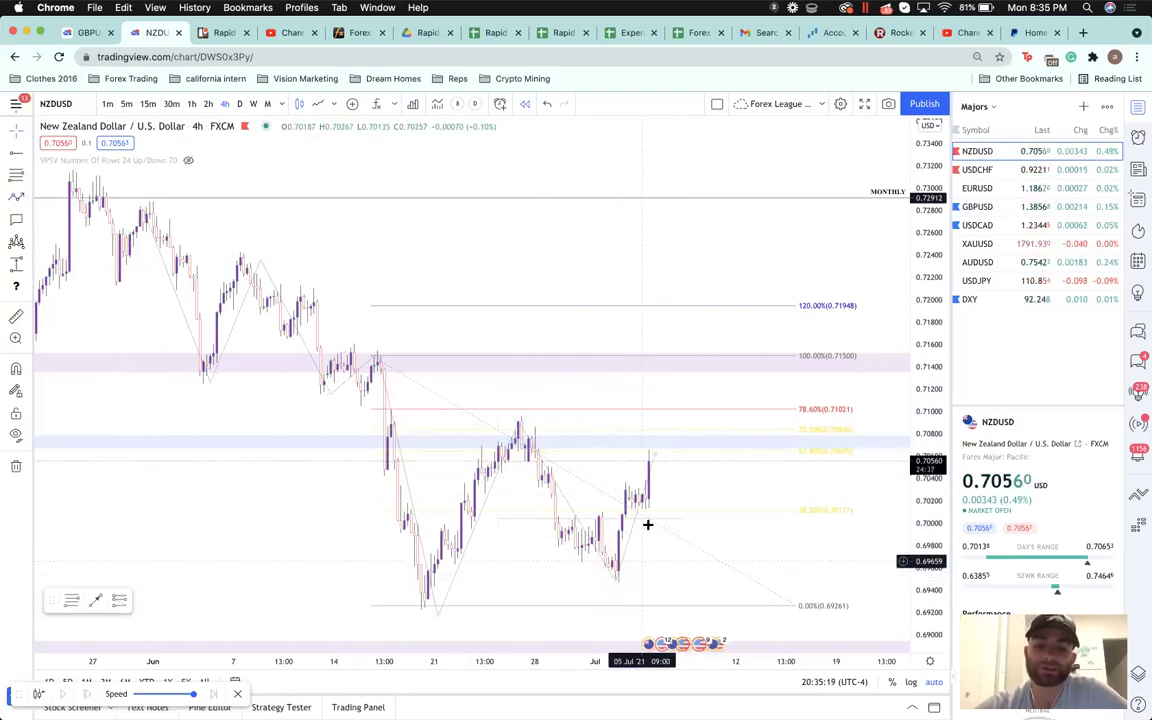
pyautogui.click(28, 264)
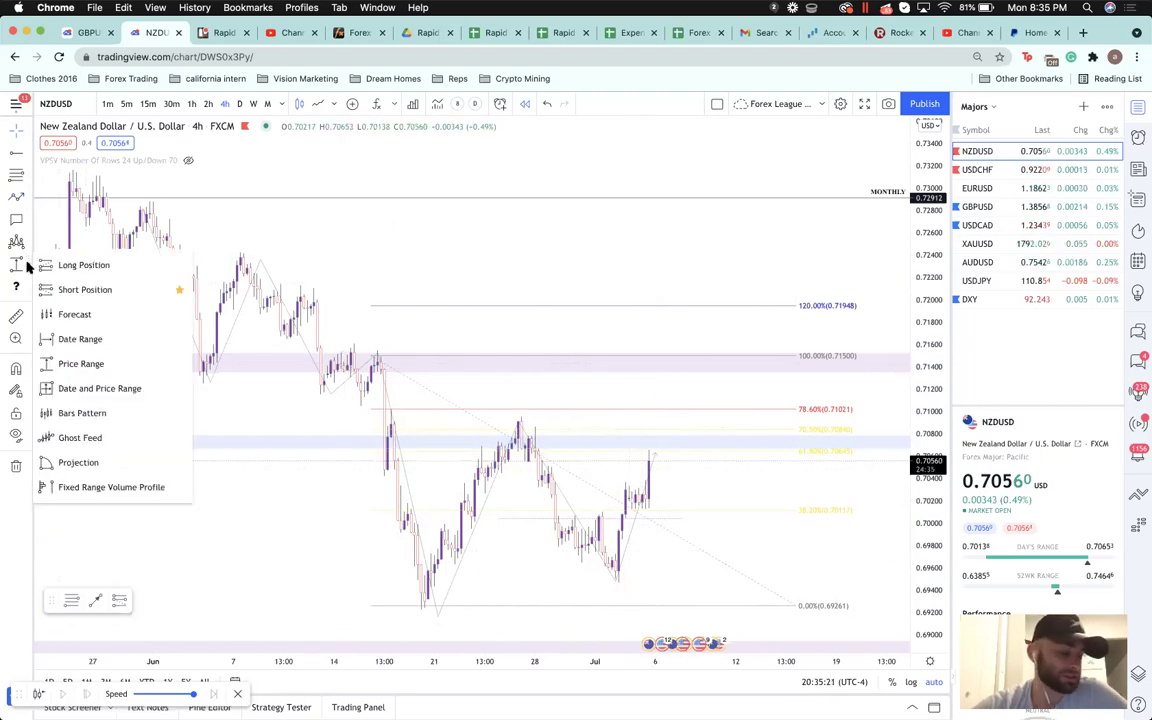
pyautogui.click(72, 289)
pyautogui.click(654, 459)
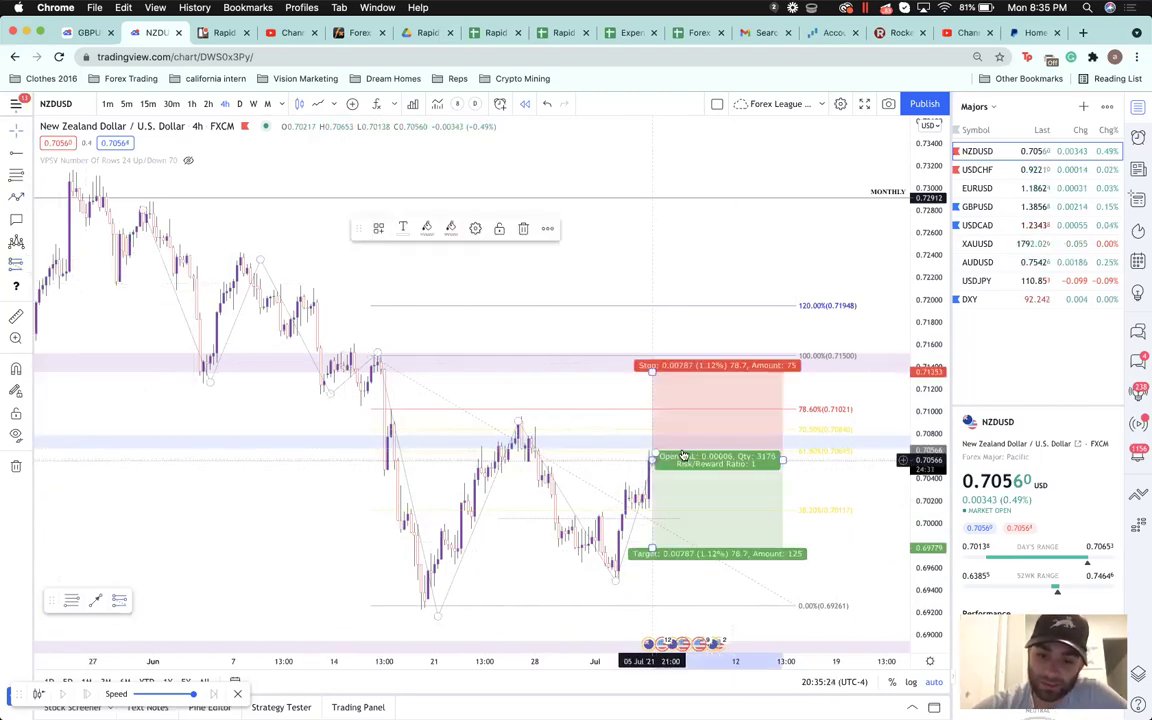
# - Set the short position's target to 0.68750 inside the lower purple zone and its stop to 0.71329
pyautogui.moveTo(914, 505); pyautogui.dragTo(915, 557)
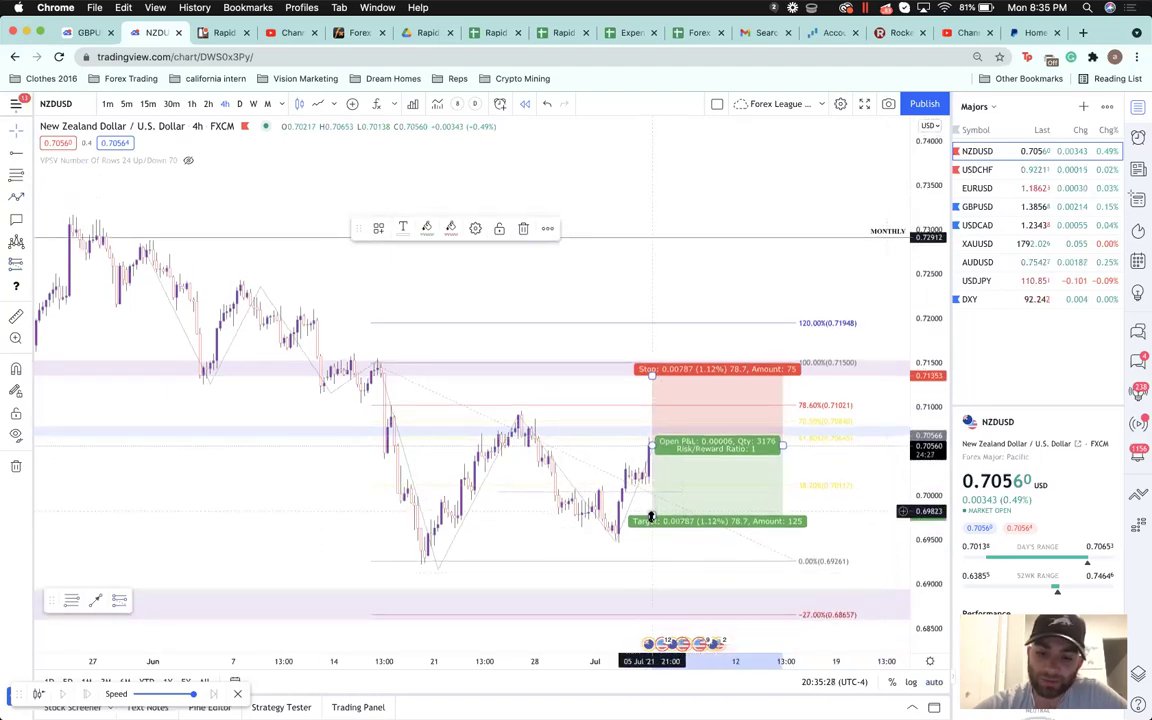
pyautogui.moveTo(652, 517)
pyautogui.mouseDown()
pyautogui.moveTo(662, 610)
pyautogui.moveTo(609, 608)
pyautogui.mouseUp()
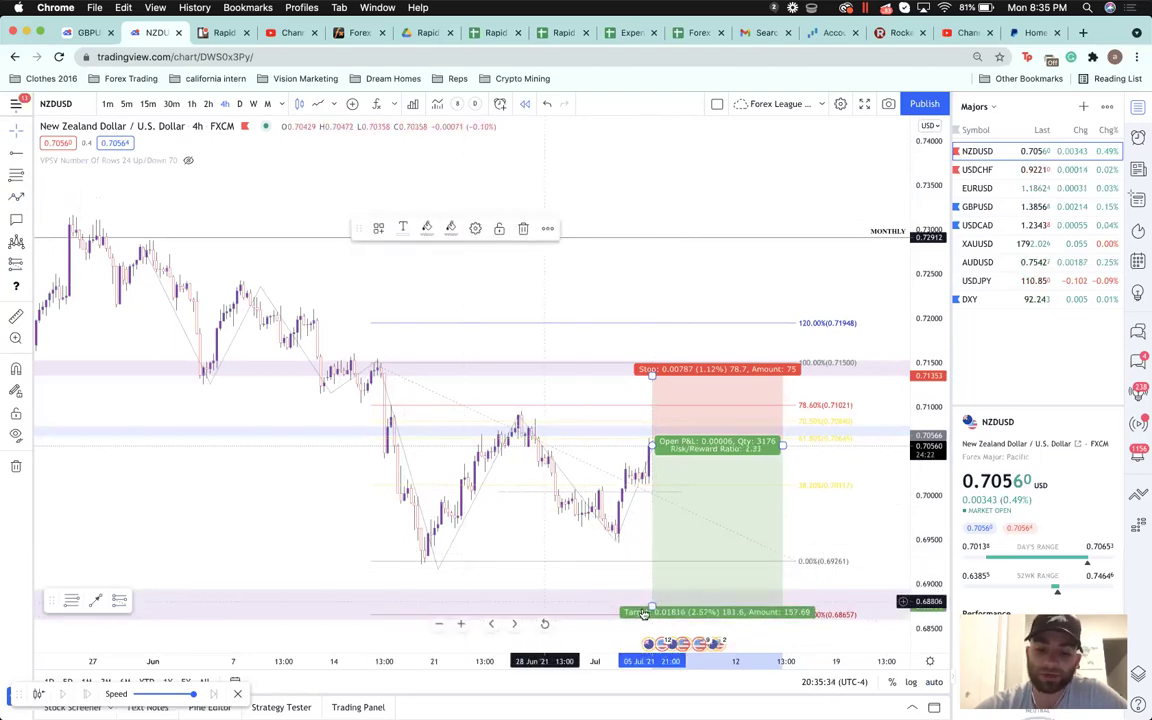
pyautogui.click(627, 512)
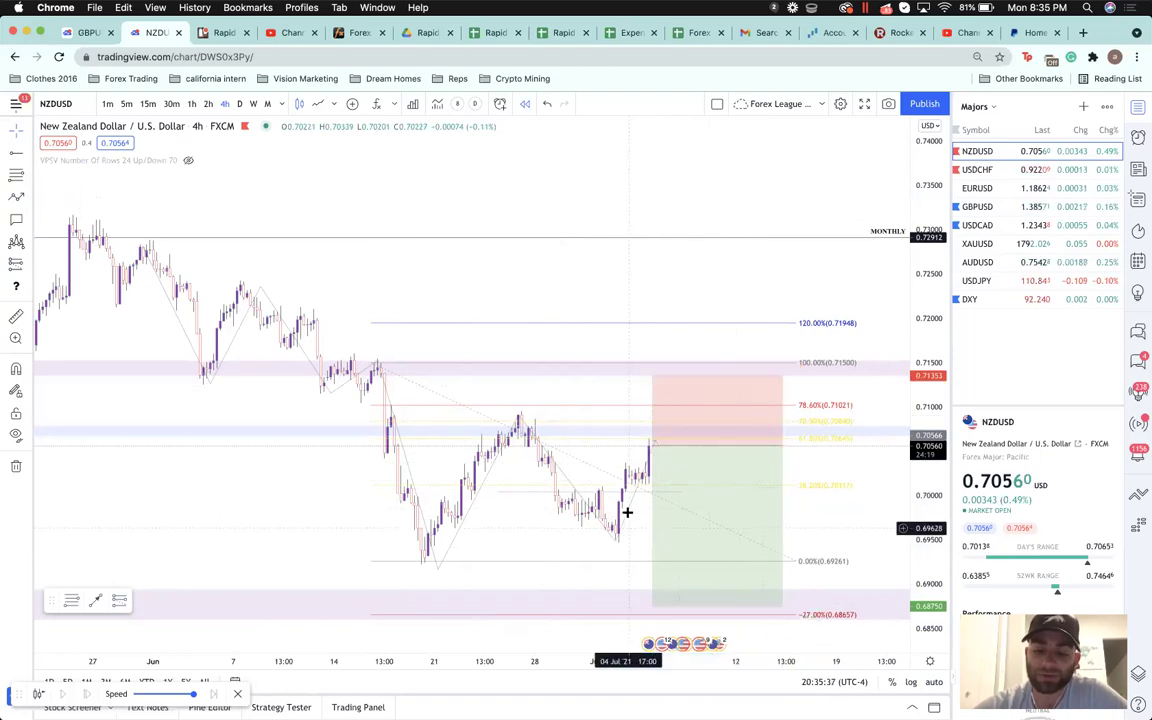
pyautogui.moveTo(652, 376)
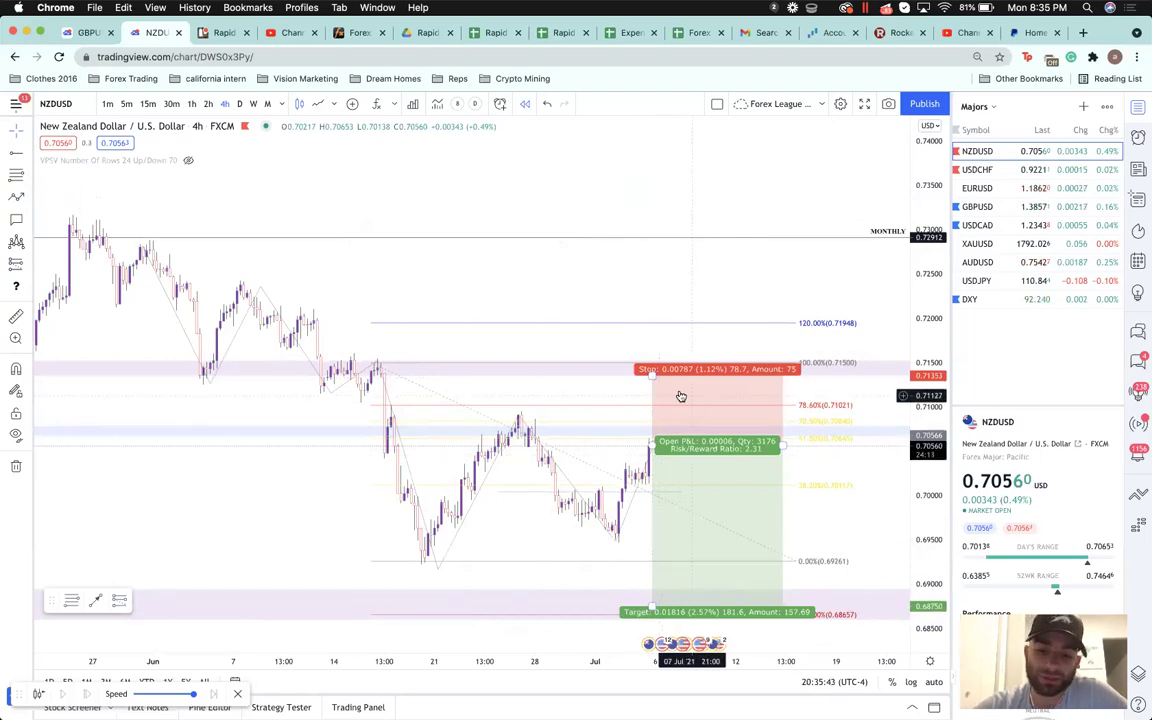
pyautogui.moveTo(650, 374)
pyautogui.mouseDown()
pyautogui.moveTo(651, 388)
pyautogui.moveTo(653, 376)
pyautogui.mouseUp()
pyautogui.click(291, 416)
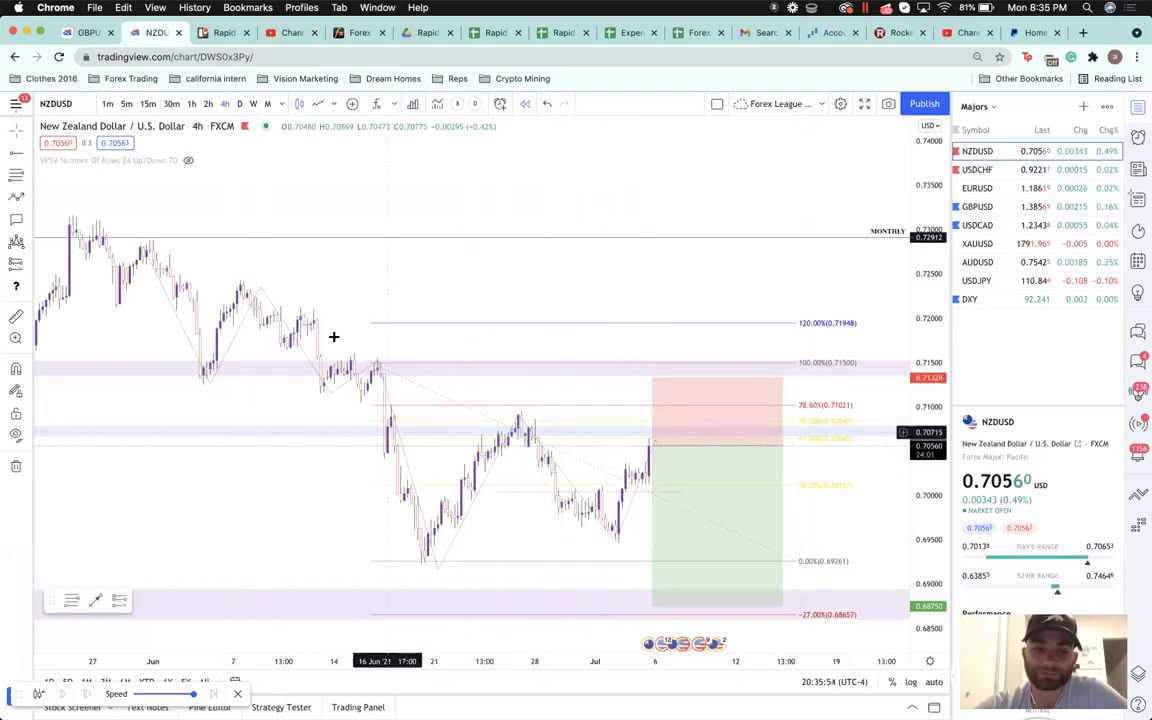
# - Draw a descending trend line from 0.73231 at the 25 May high across the lower highs to about 0.69500 in mid-to-late July
pyautogui.click(27, 156)
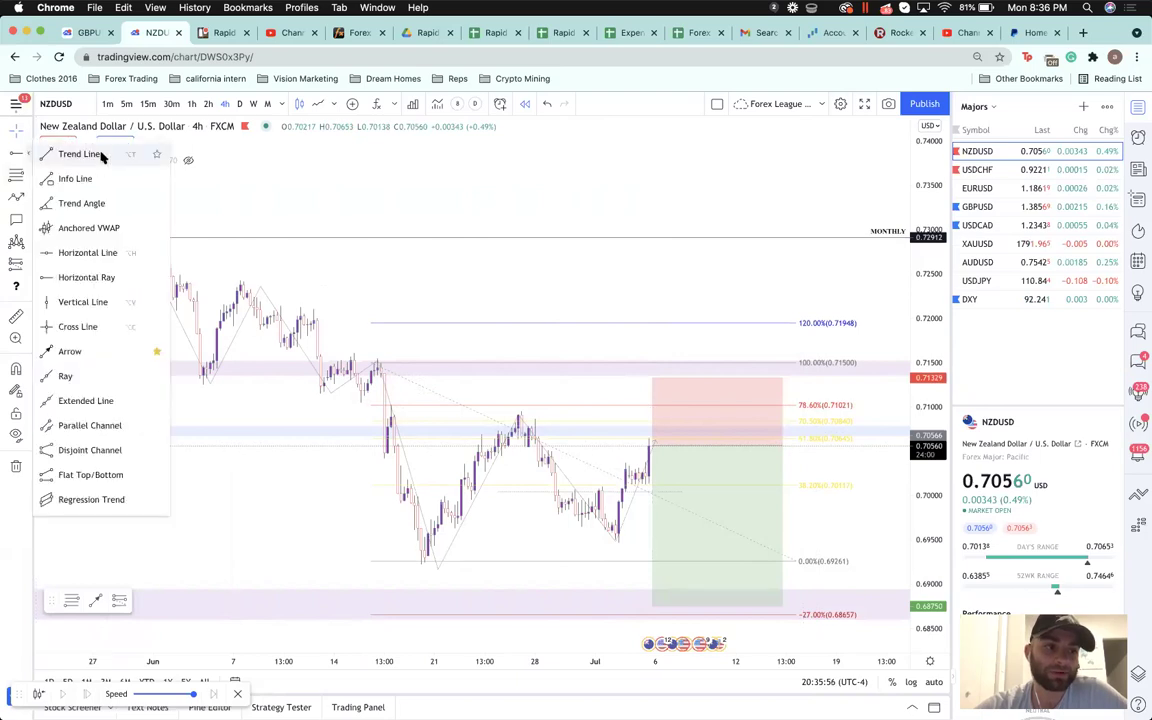
pyautogui.click(101, 157)
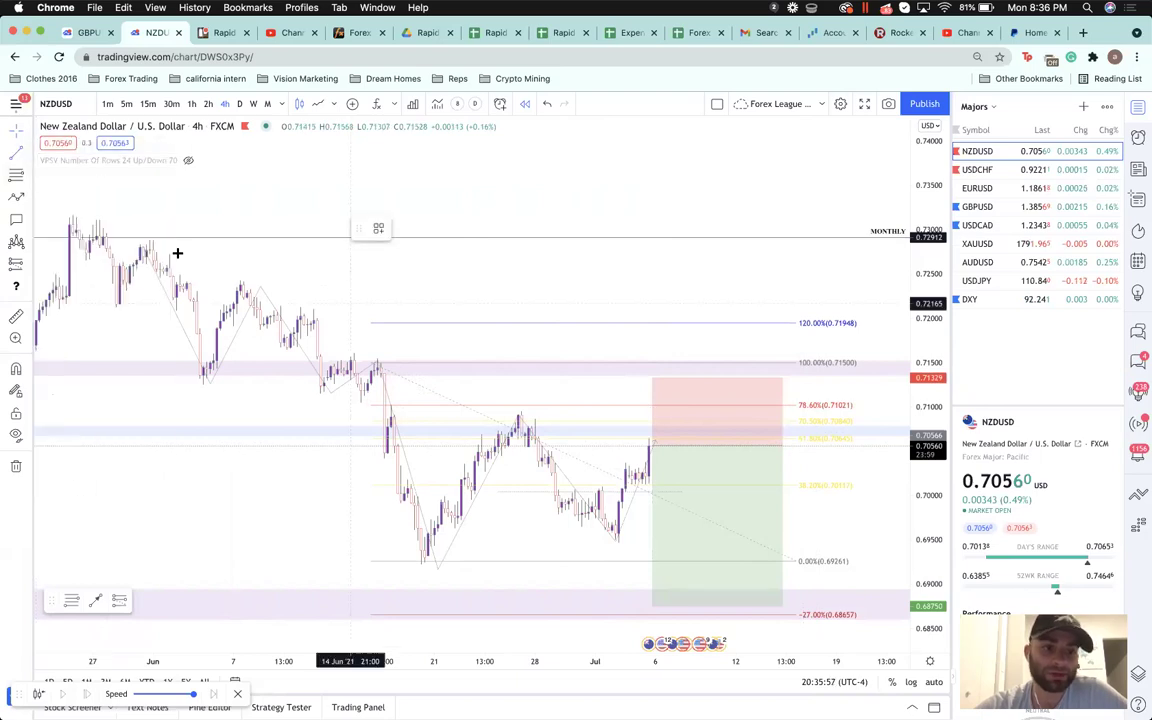
pyautogui.click(69, 209)
pyautogui.click(222, 270)
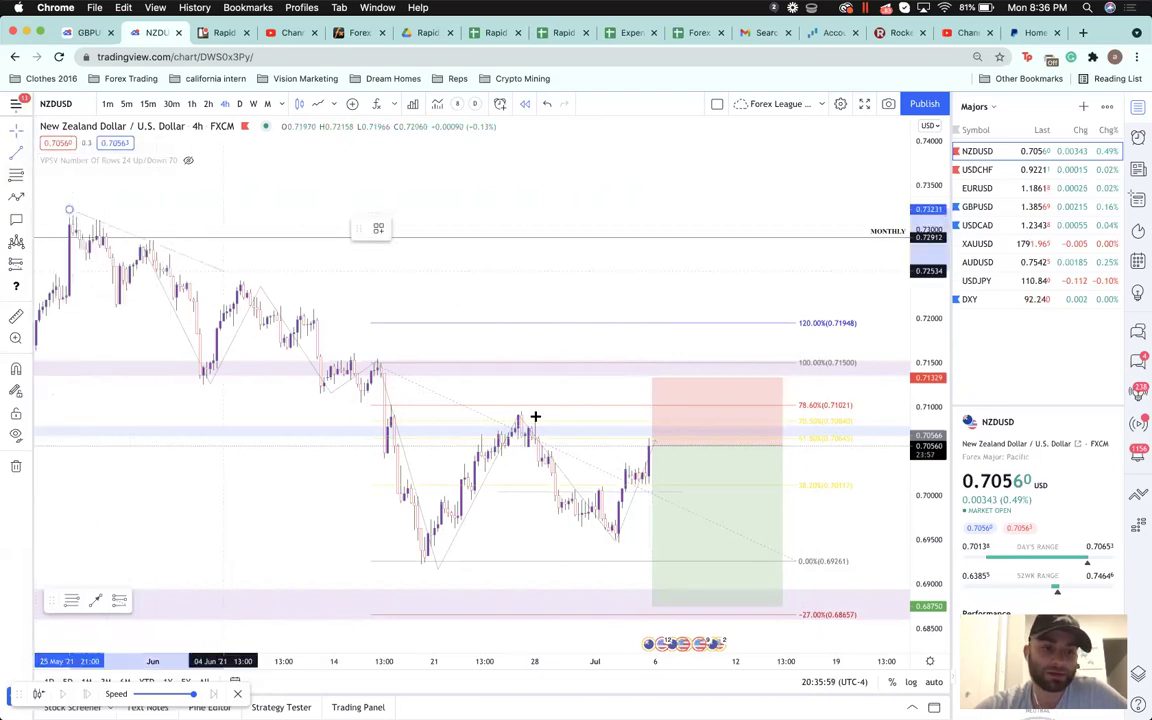
pyautogui.click(860, 540)
pyautogui.scroll(-1, 539, 400)
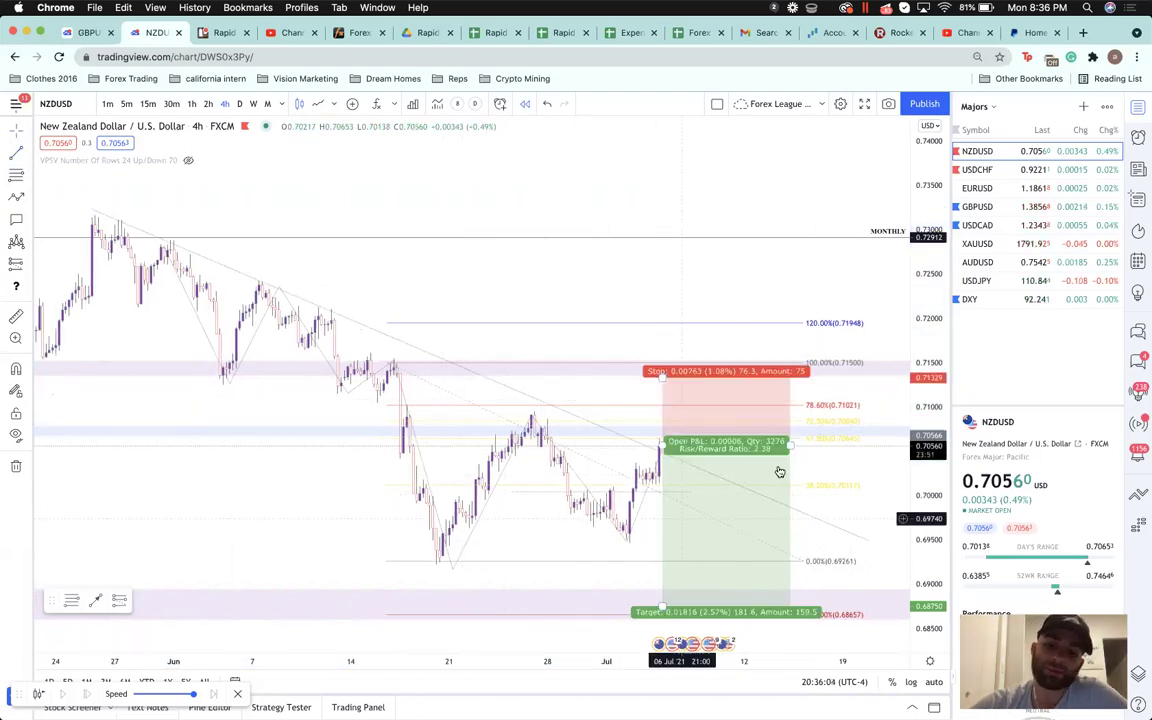
# - Shorten the short position to end on 9 July and move its entry to 0.70583
pyautogui.moveTo(790, 443); pyautogui.dragTo(734, 443)
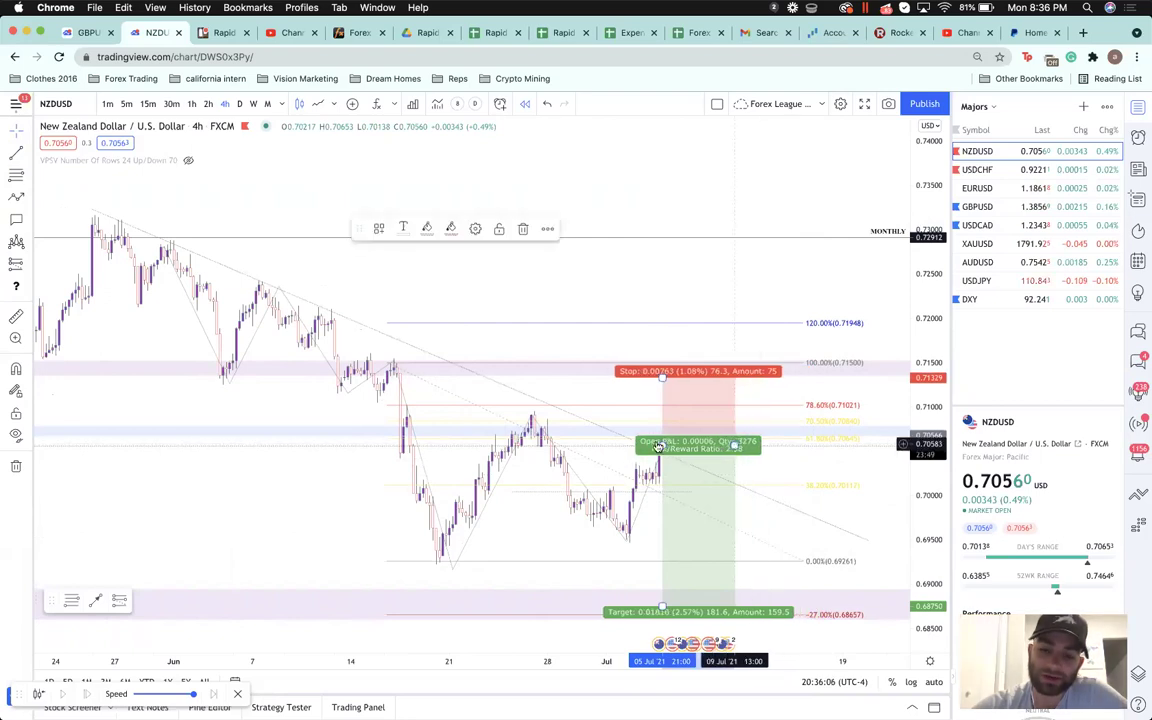
pyautogui.moveTo(662, 443); pyautogui.dragTo(660, 444)
pyautogui.click(627, 458)
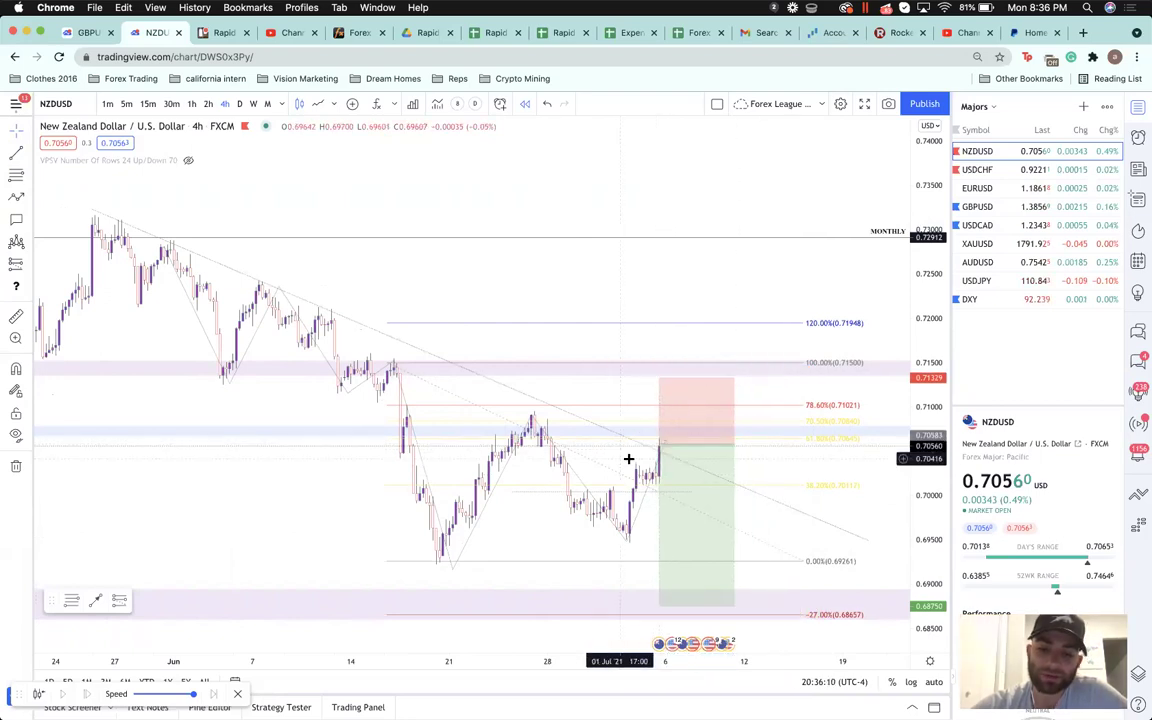
pyautogui.click(473, 435)
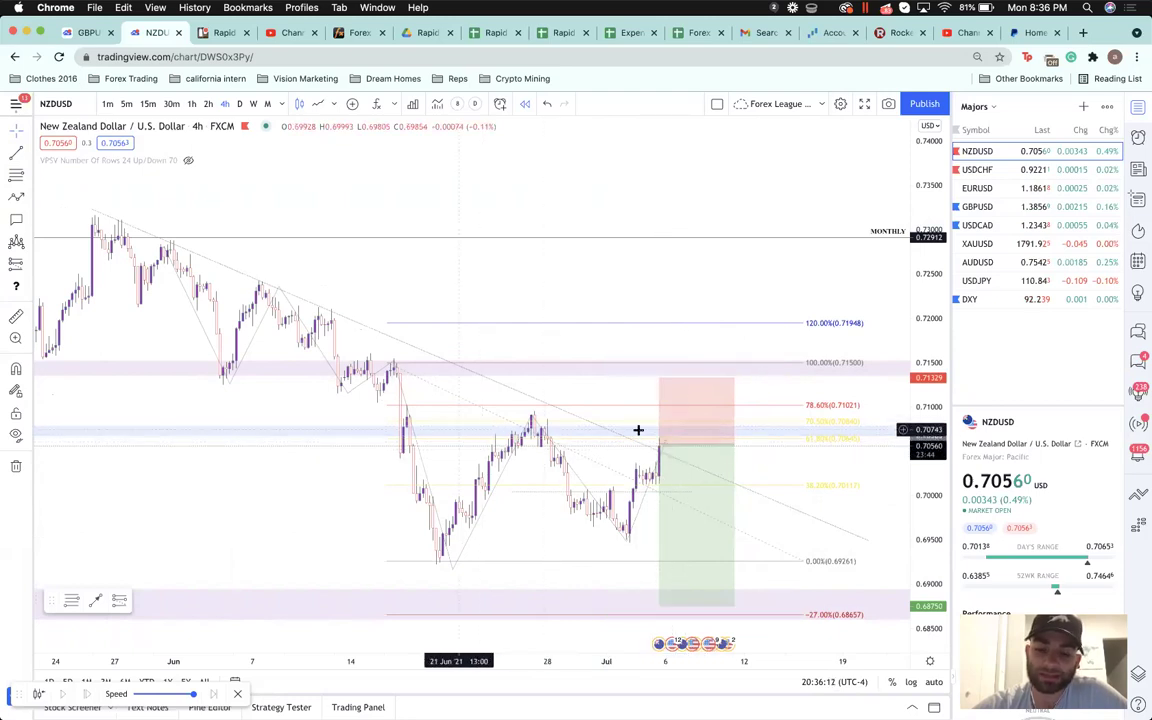
pyautogui.click(688, 477)
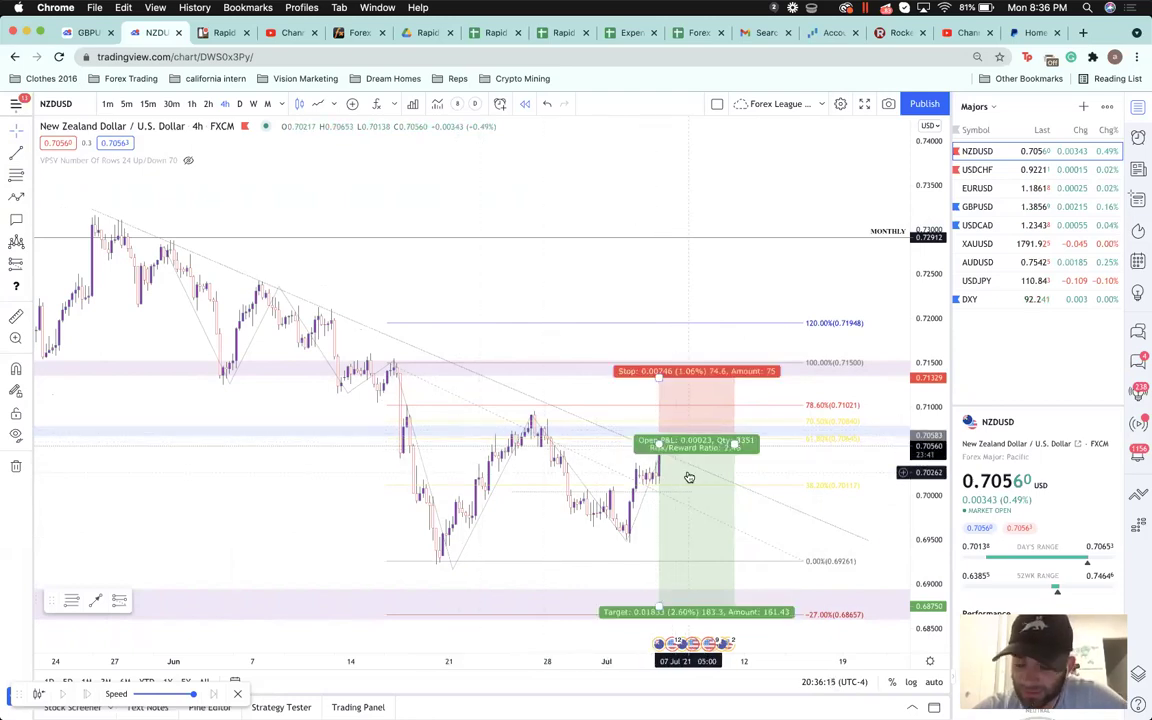
pyautogui.press('Escape')
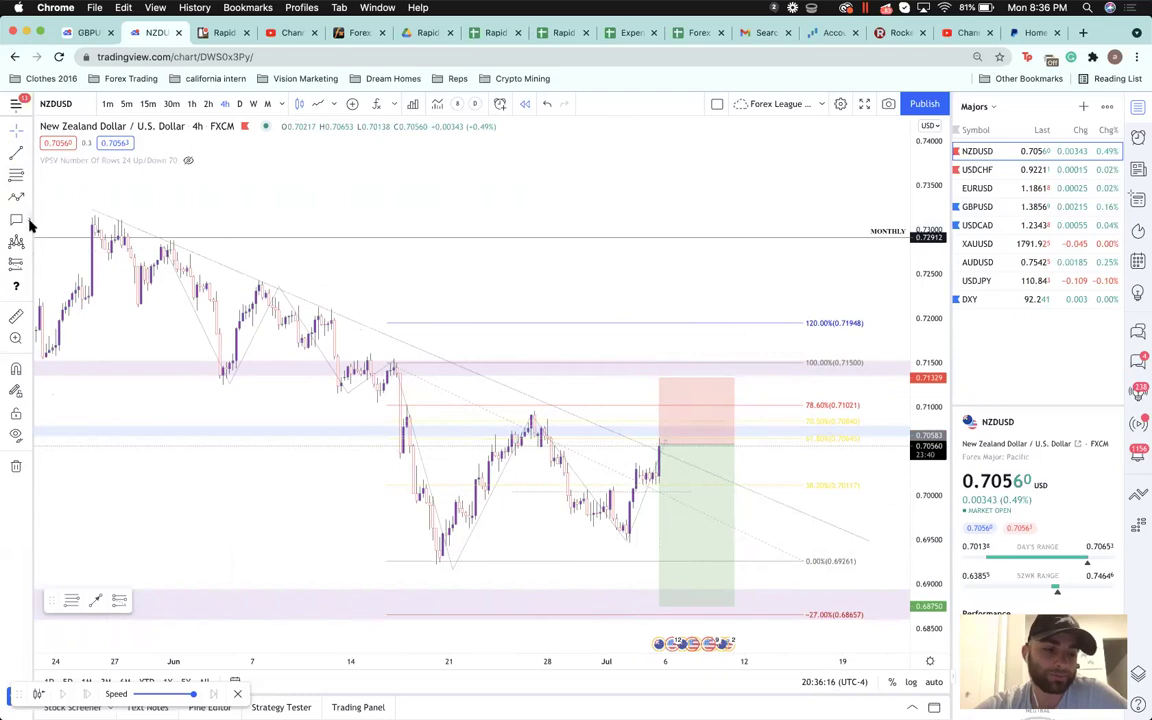
# - Add a price label at 0.70646 on the 5 July high, beside the short position's entry
pyautogui.click(29, 221)
pyautogui.click(90, 391)
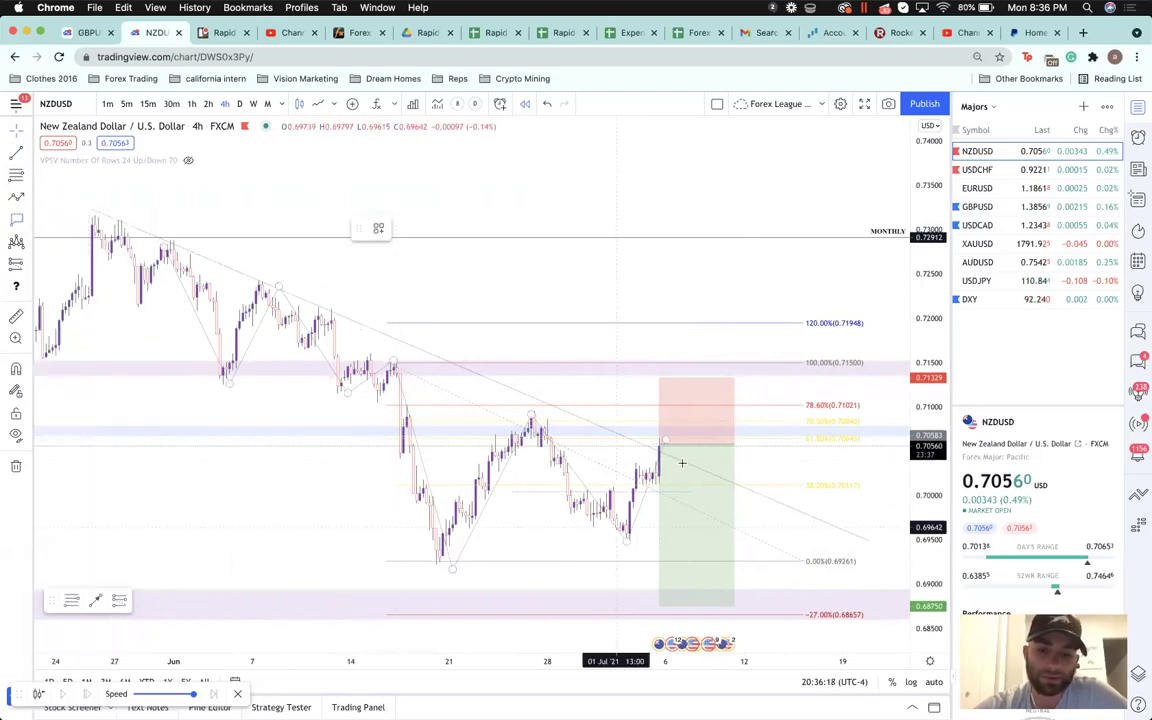
pyautogui.click(659, 442)
pyautogui.moveTo(683, 428); pyautogui.dragTo(702, 422)
pyautogui.click(633, 449)
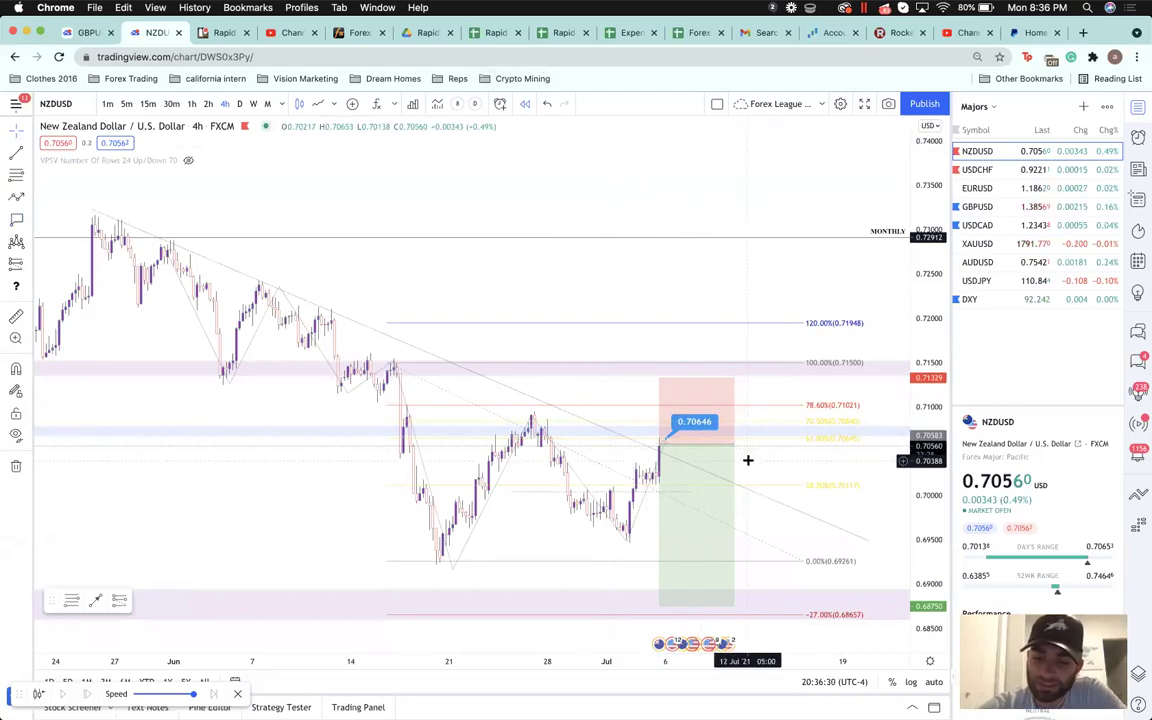
# - Move the price label slightly higher and set its price coordinate to 0.70700
pyautogui.click(703, 443)
pyautogui.moveTo(703, 421); pyautogui.dragTo(701, 418)
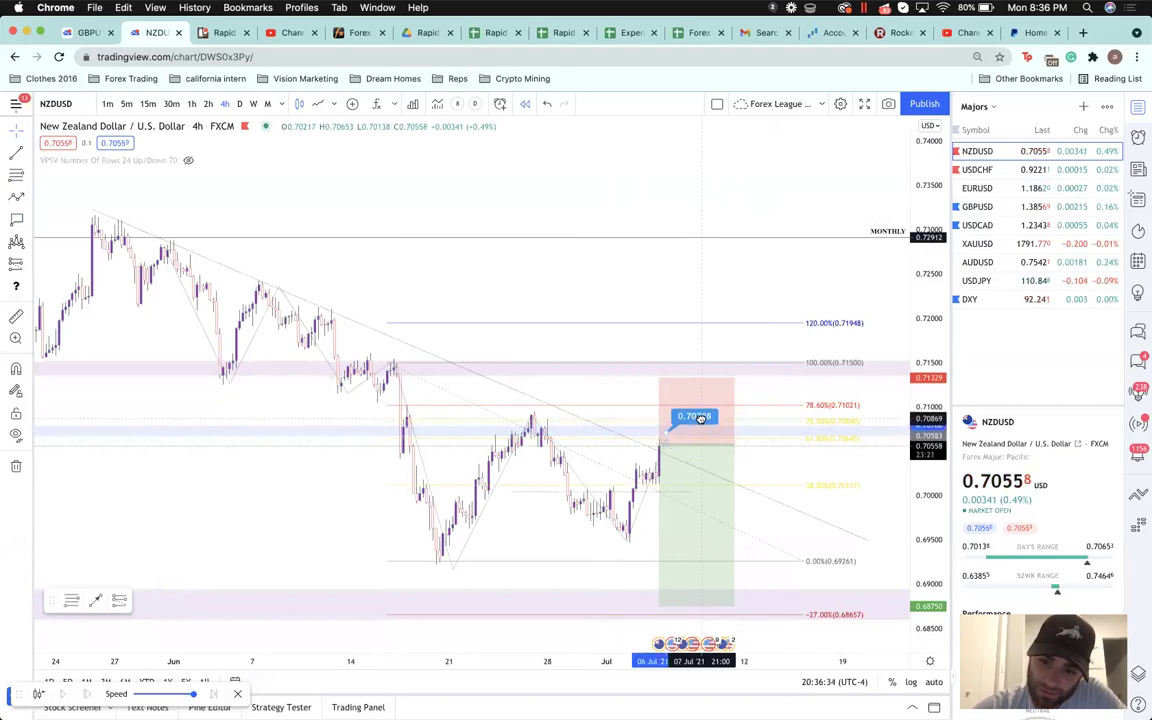
pyautogui.doubleClick(701, 421)
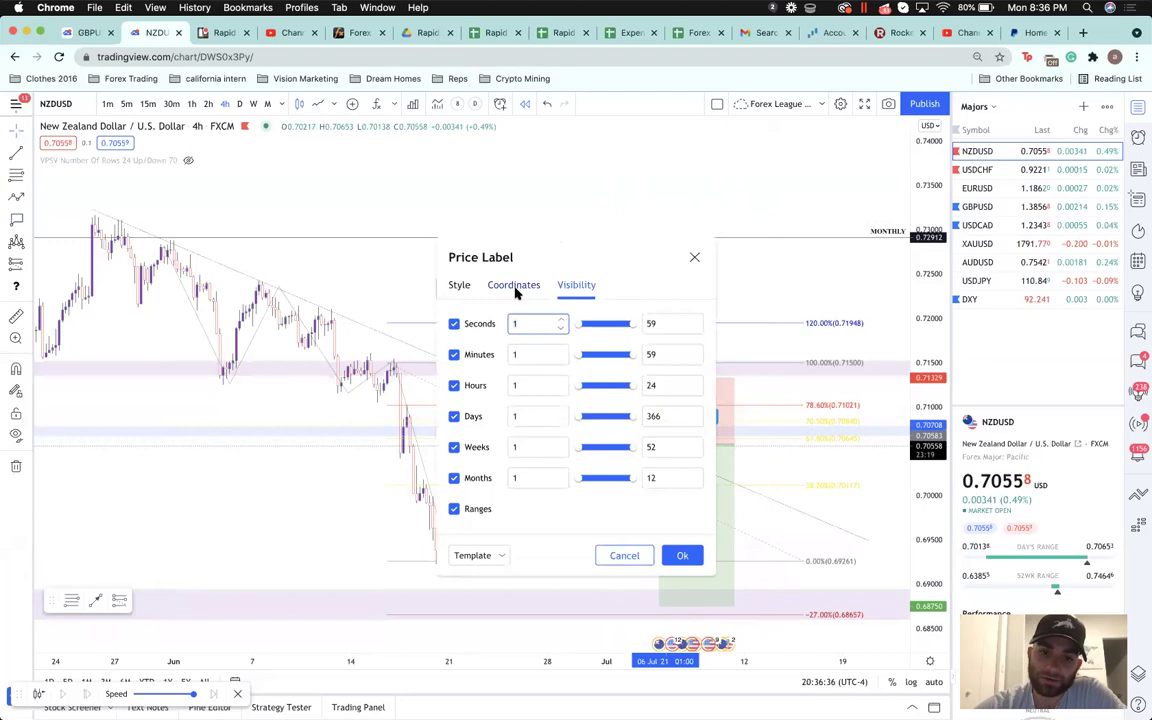
pyautogui.click(515, 287)
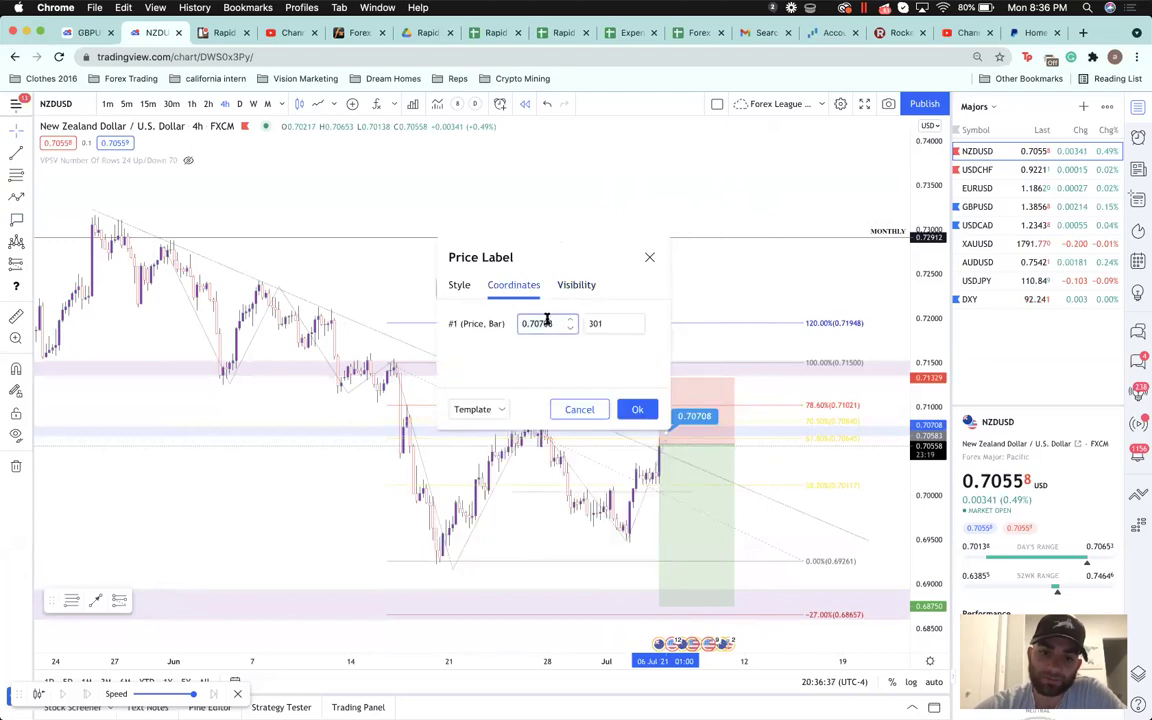
pyautogui.click(640, 410)
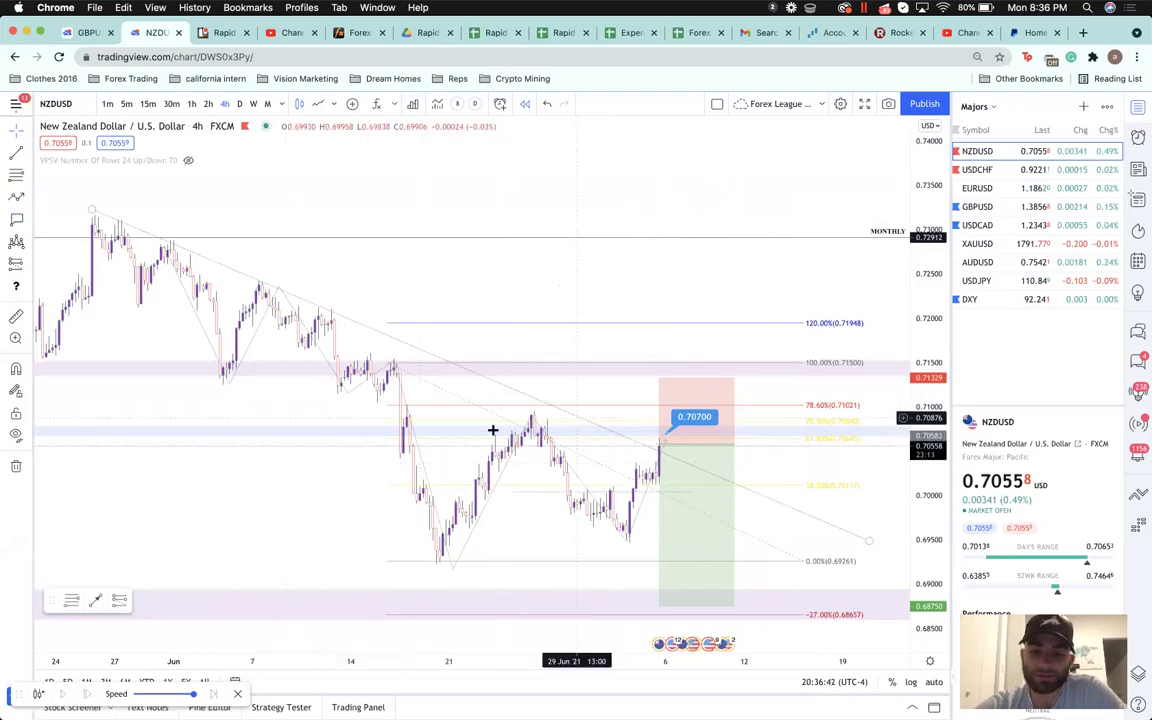
# - Shorten the short position to end on 7 July, move the price label to 0.70693 on 2 July, and check its style and visibility settings
pyautogui.moveTo(737, 444); pyautogui.dragTo(682, 414)
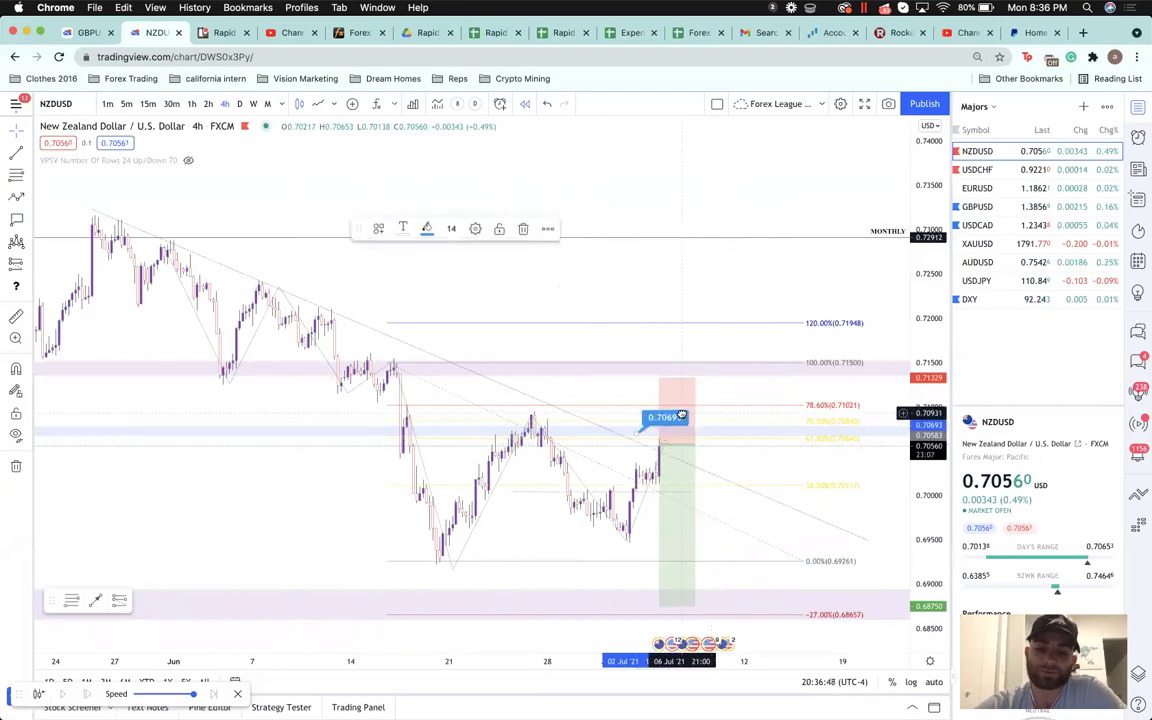
pyautogui.doubleClick(681, 416)
pyautogui.click(484, 362)
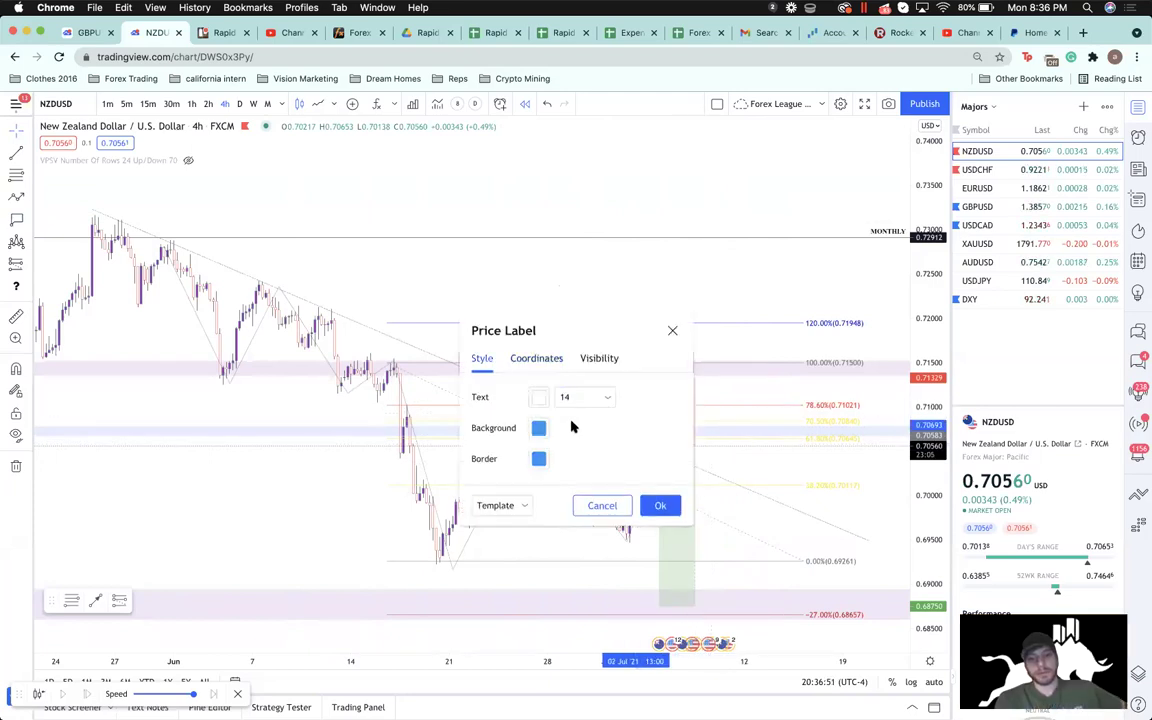
pyautogui.click(592, 362)
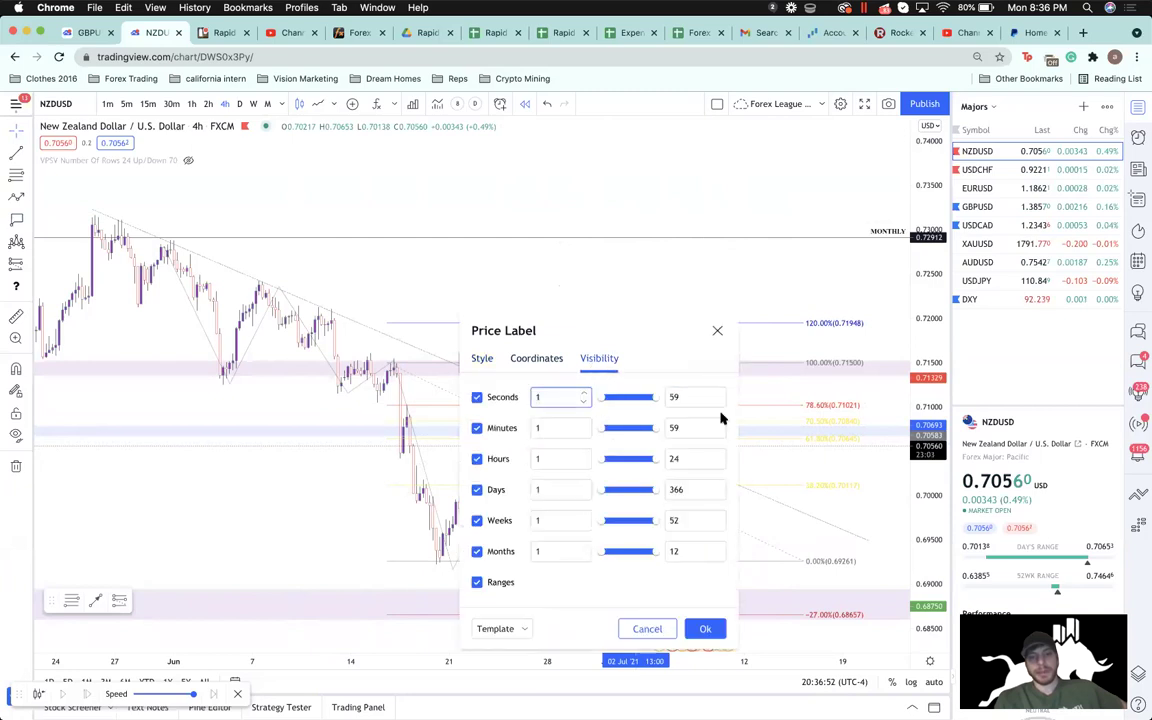
pyautogui.click(717, 330)
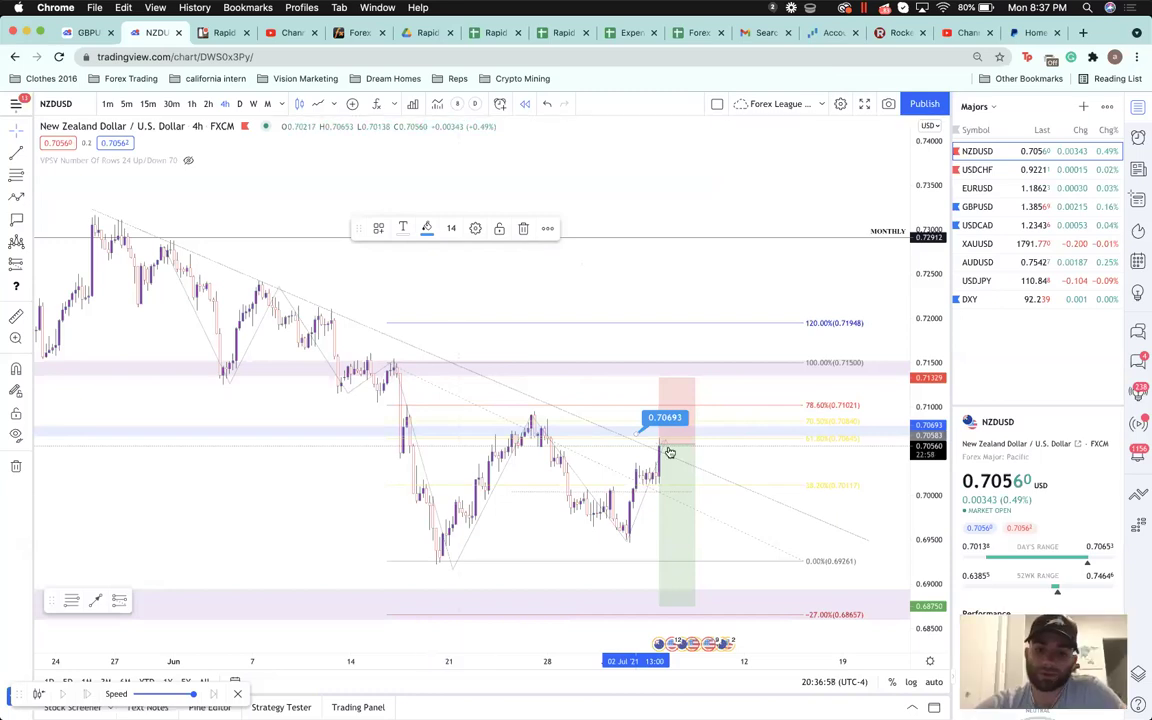
# - Draw a projected price path from the latest candle up to about 0.711, down to the 0.7072 zone and up to about 0.715
pyautogui.click(383, 396)
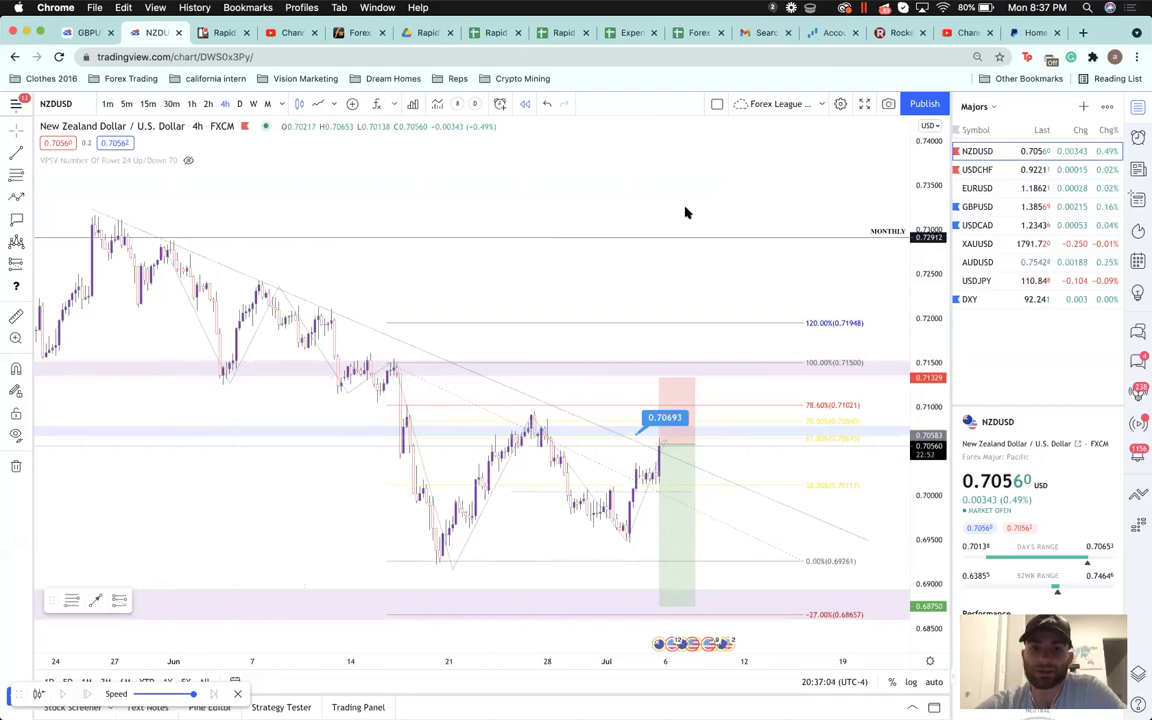
pyautogui.click(533, 425)
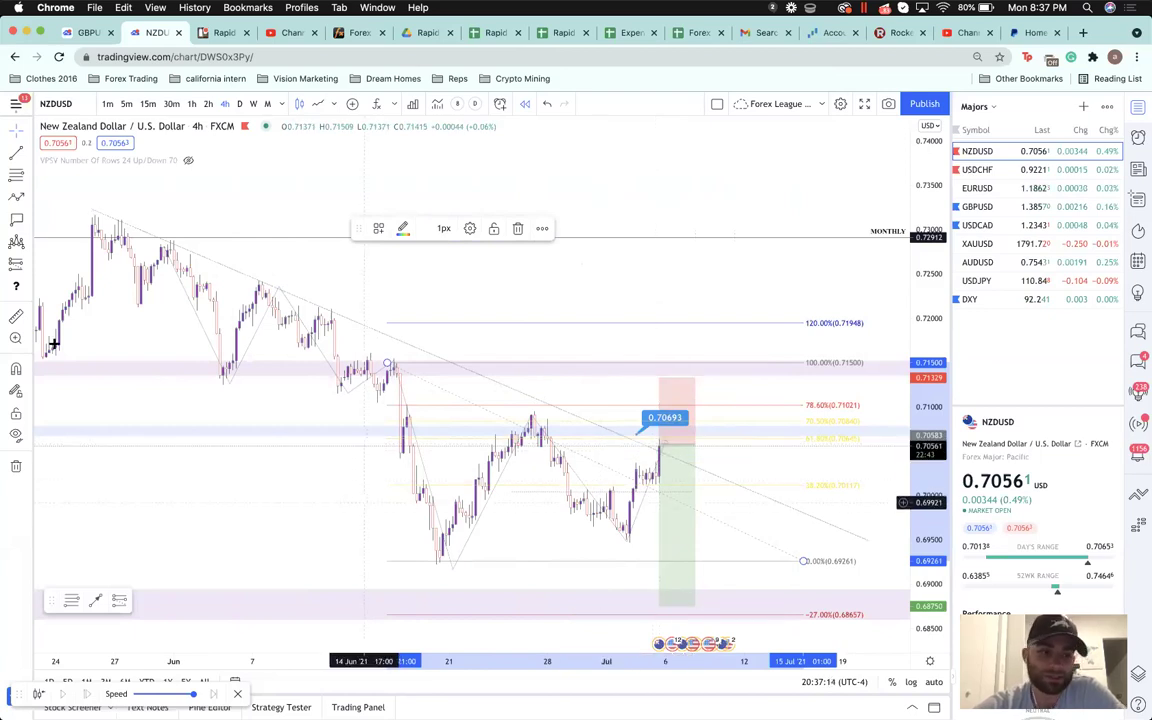
pyautogui.click(16, 197)
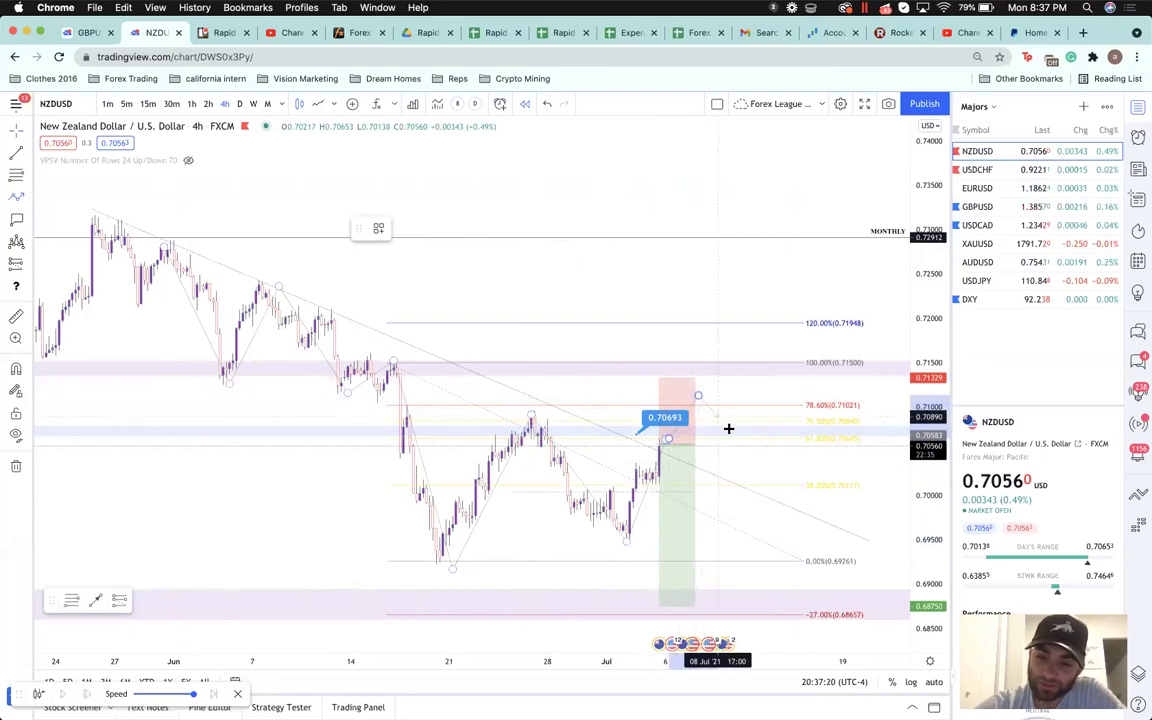
pyautogui.click(731, 431)
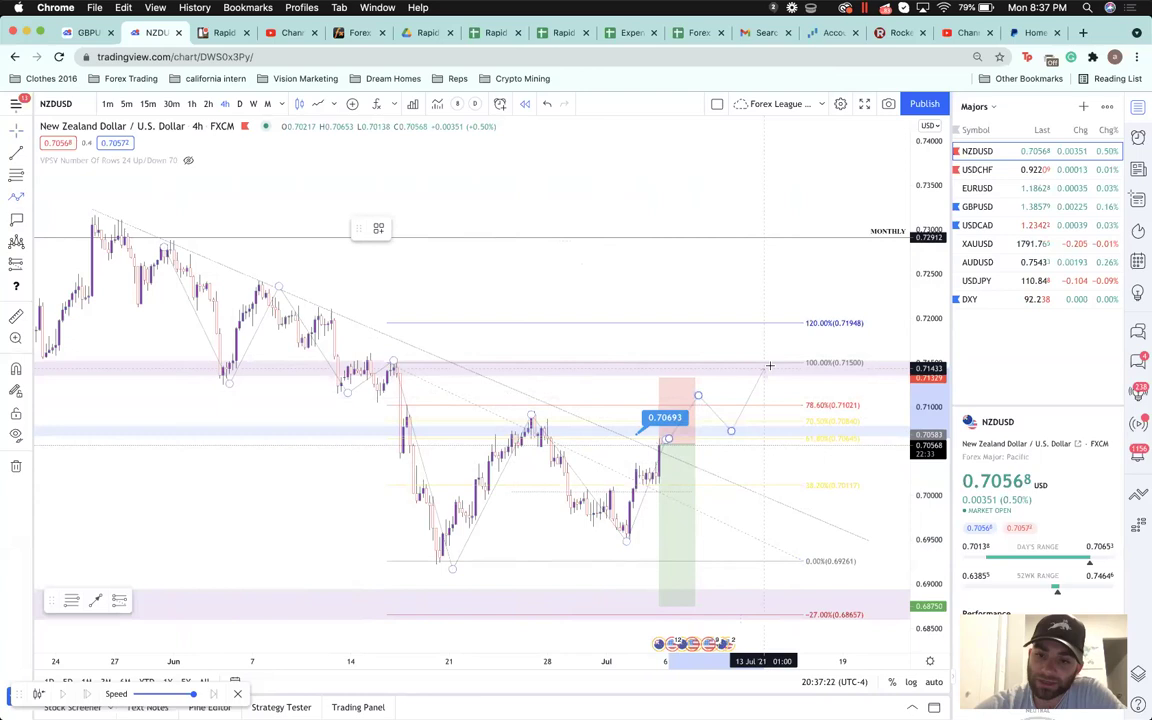
pyautogui.click(778, 361)
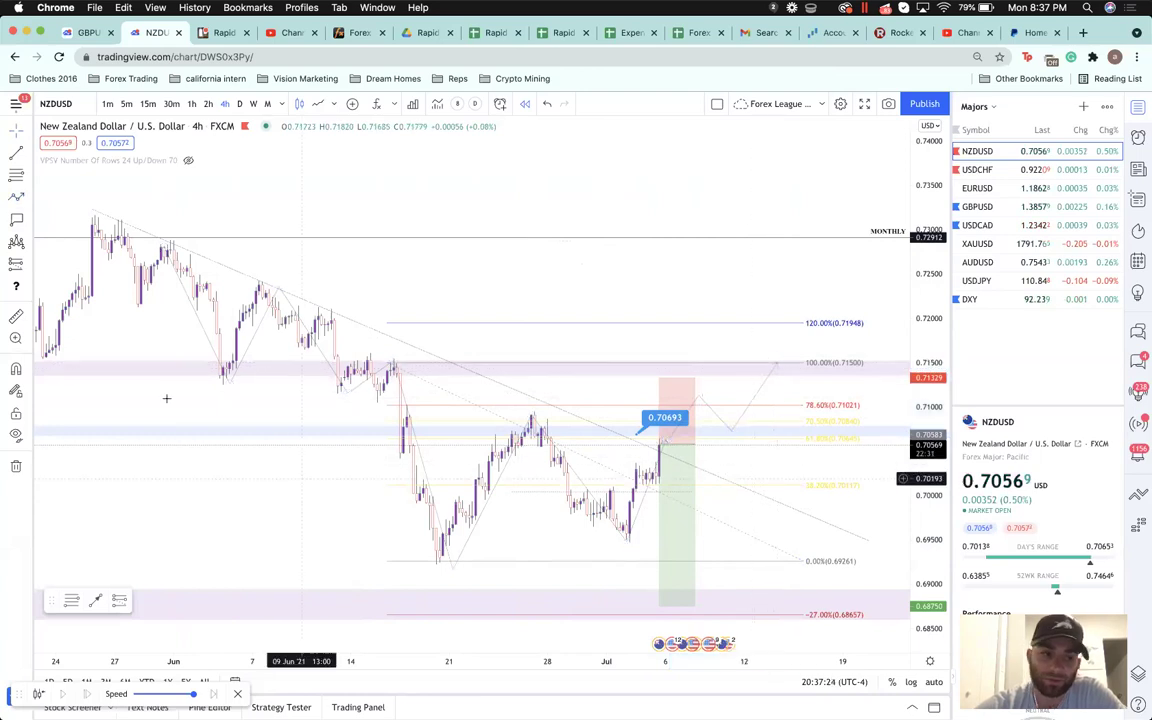
# - Add a long position at the path's pullback with entry 0.70722, stop 0.70381 and target 0.71509, and shift it slightly earlier
pyautogui.click(28, 264)
pyautogui.click(72, 266)
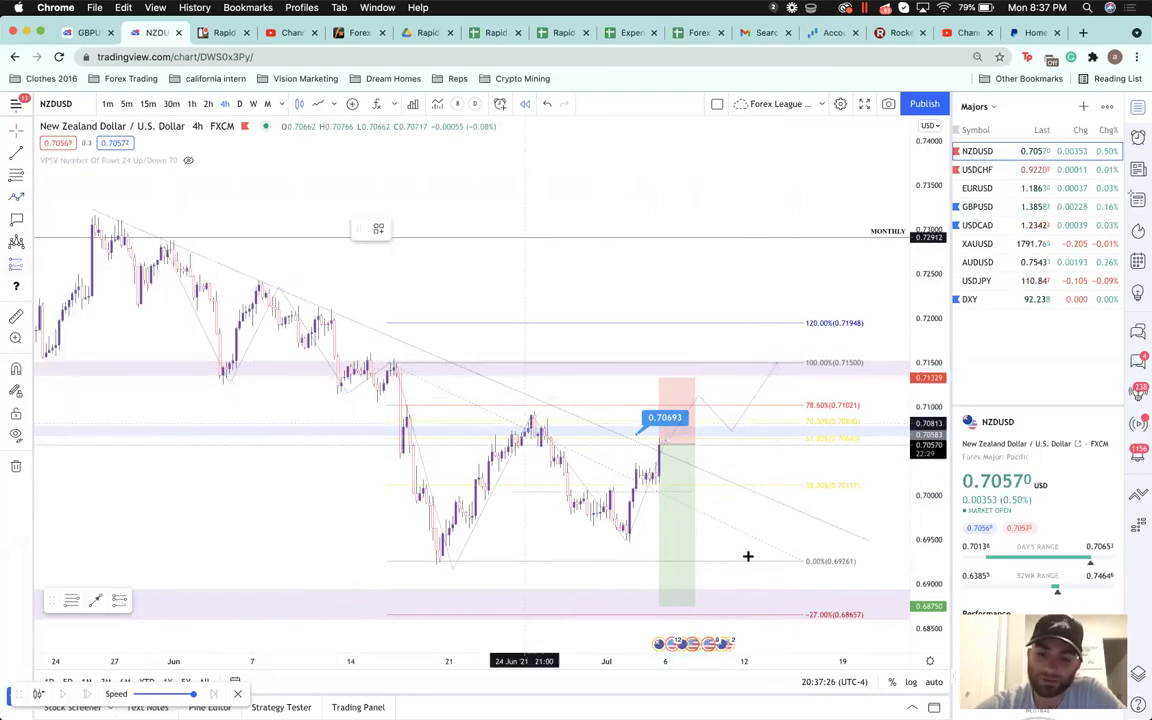
pyautogui.click(724, 430)
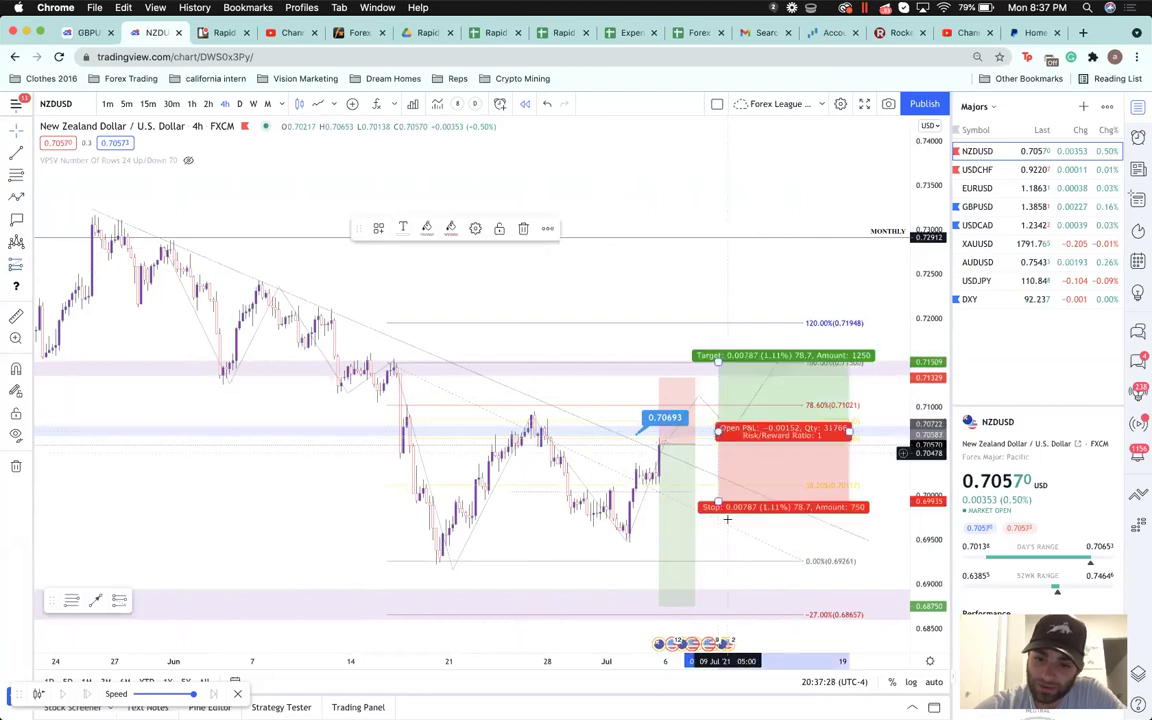
pyautogui.moveTo(717, 494); pyautogui.dragTo(719, 462)
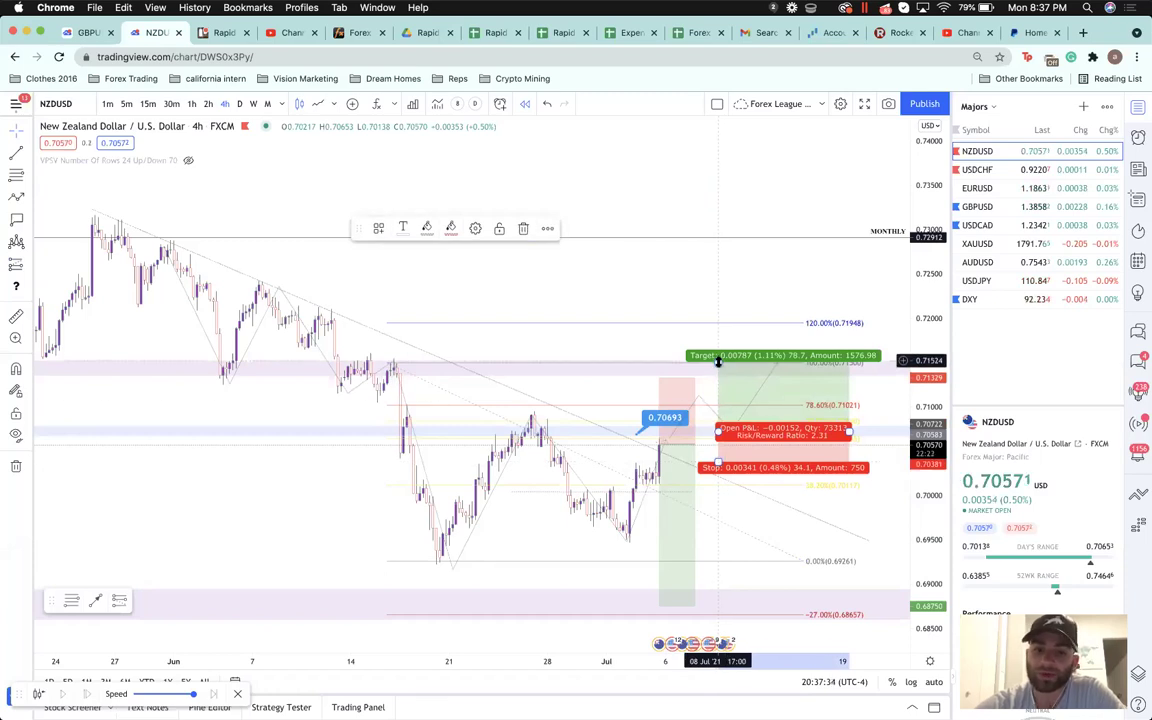
pyautogui.click(684, 347)
pyautogui.moveTo(720, 448); pyautogui.dragTo(714, 446)
pyautogui.click(698, 476)
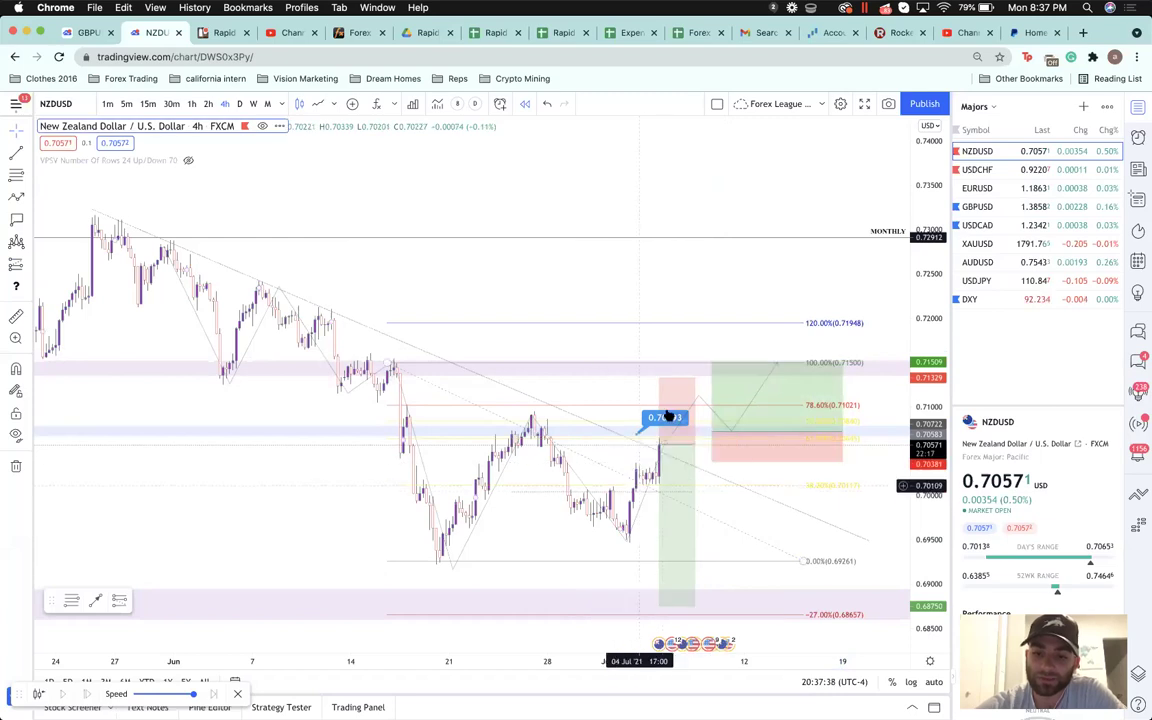
pyautogui.moveTo(604, 452); pyautogui.dragTo(603, 451)
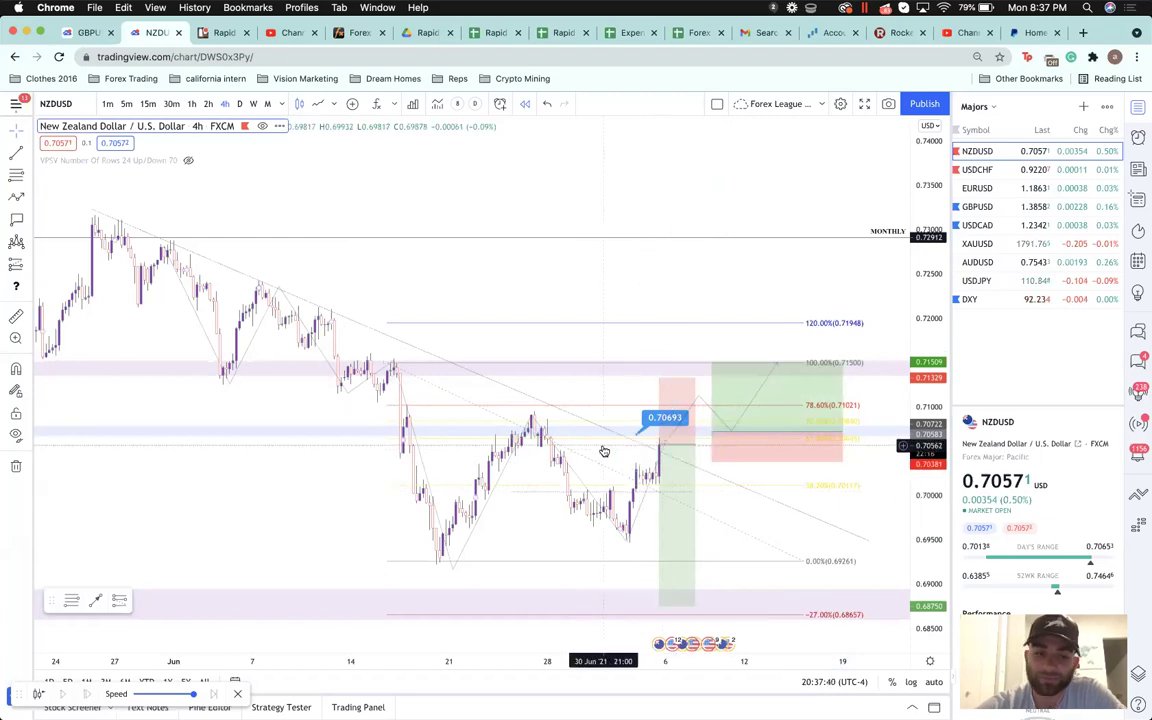
pyautogui.click(28, 223)
pyautogui.click(16, 196)
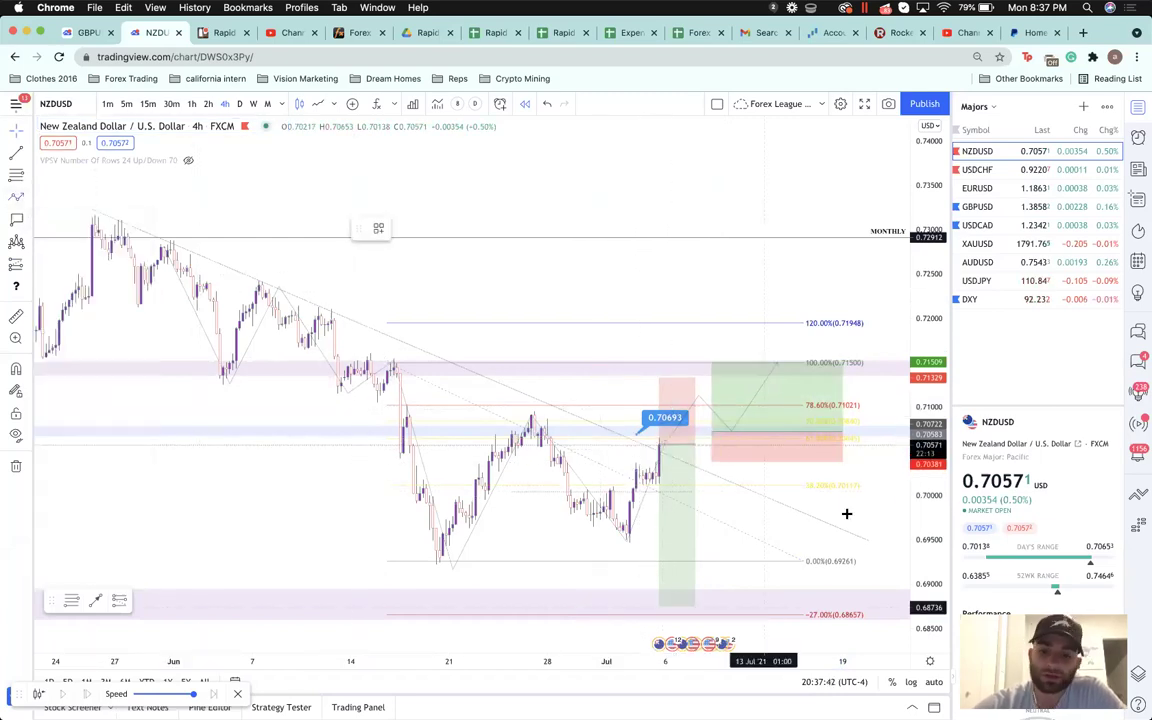
pyautogui.click(862, 517)
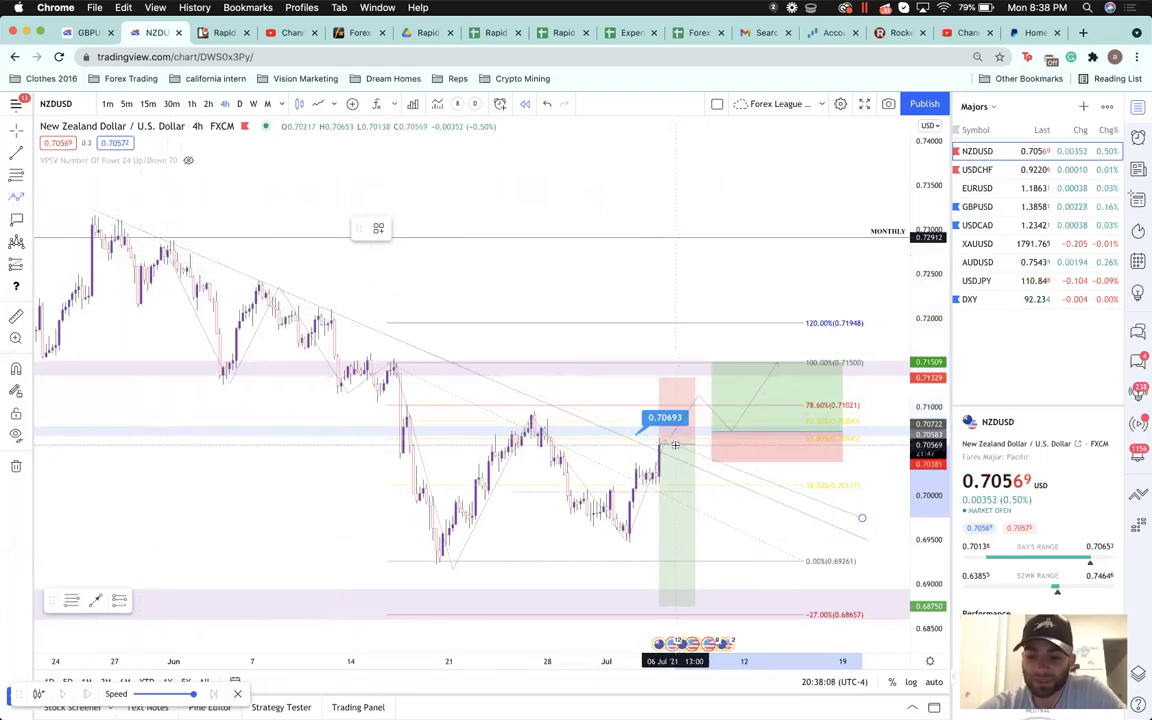
# - Extend the short position slightly so it ends late on 7 July
pyautogui.moveTo(695, 444); pyautogui.dragTo(702, 444)
pyautogui.click(737, 494)
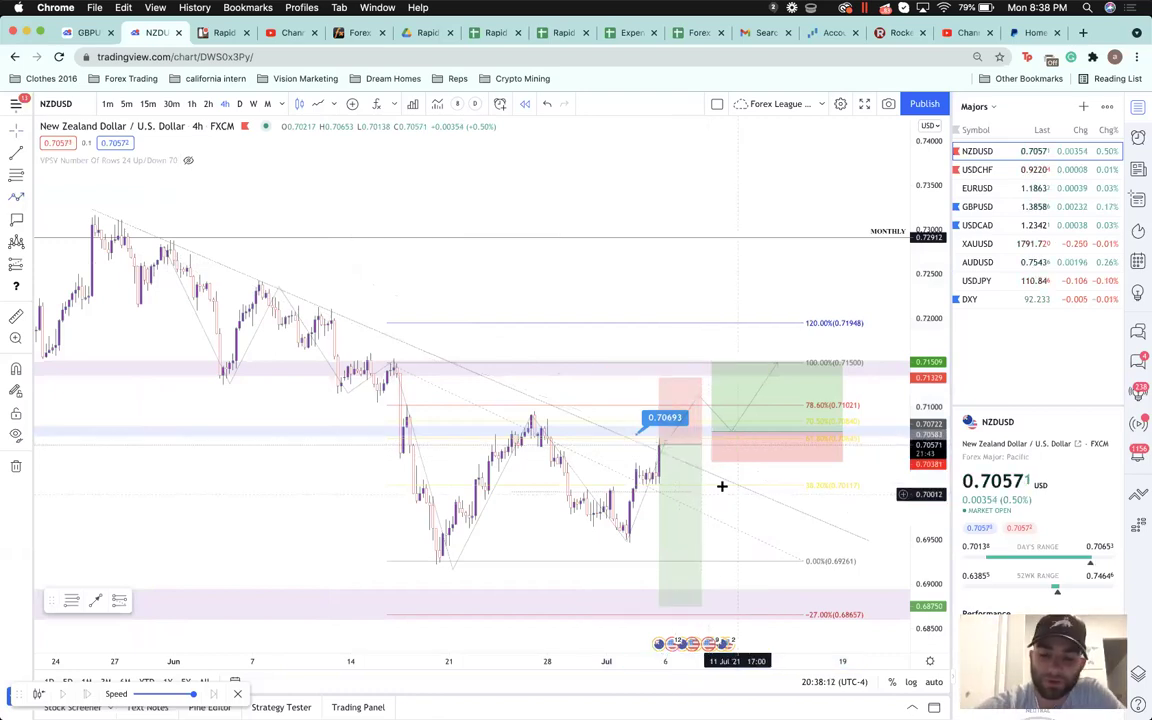
pyautogui.moveTo(667, 440)
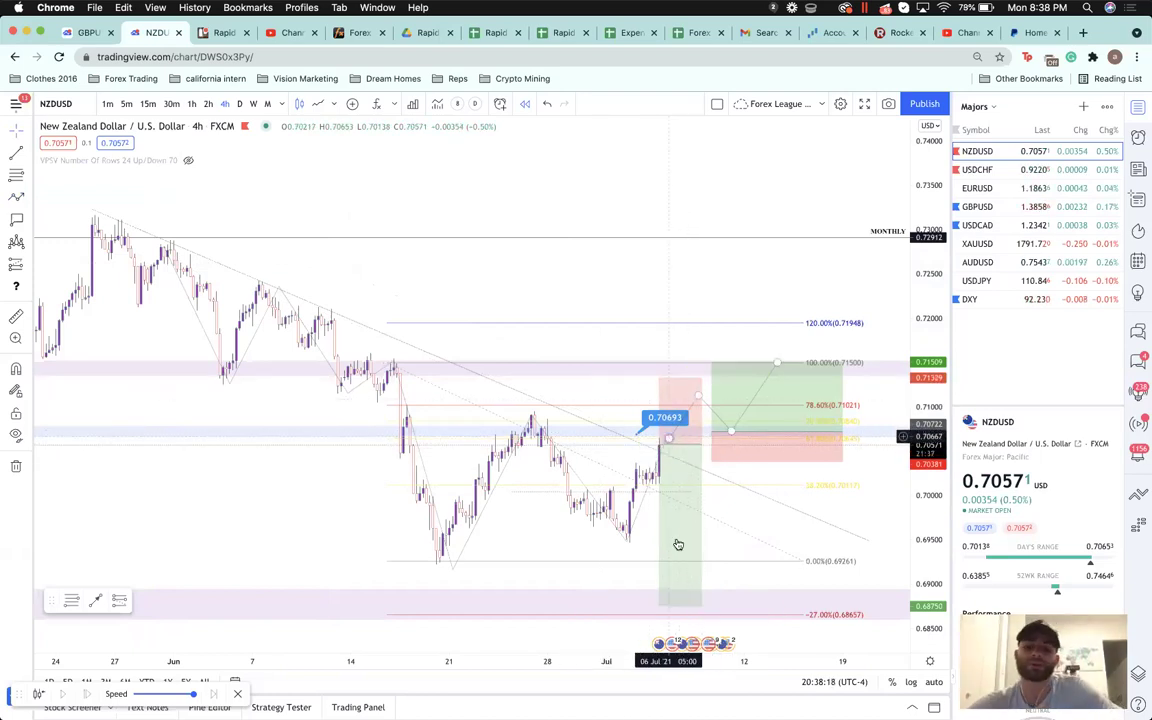
pyautogui.moveTo(678, 582)
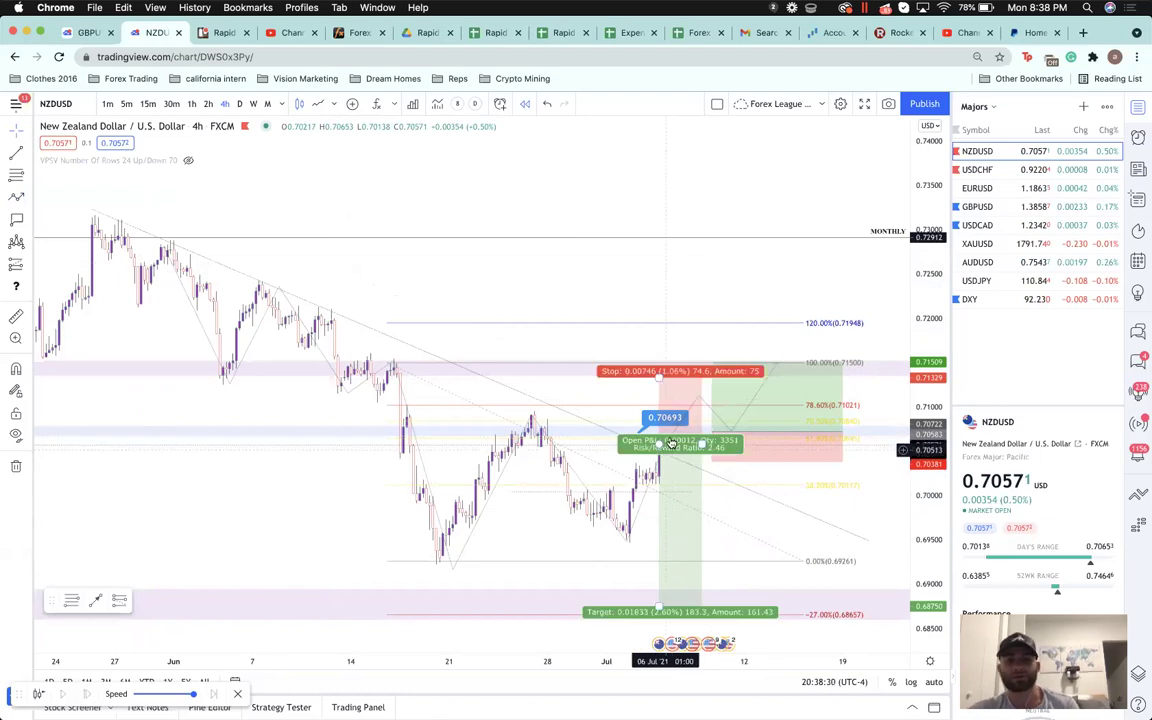
# - Measure the date range from 5 July 21:00 to 9 July 13:00 across the short position and remove the measurement
pyautogui.click(28, 266)
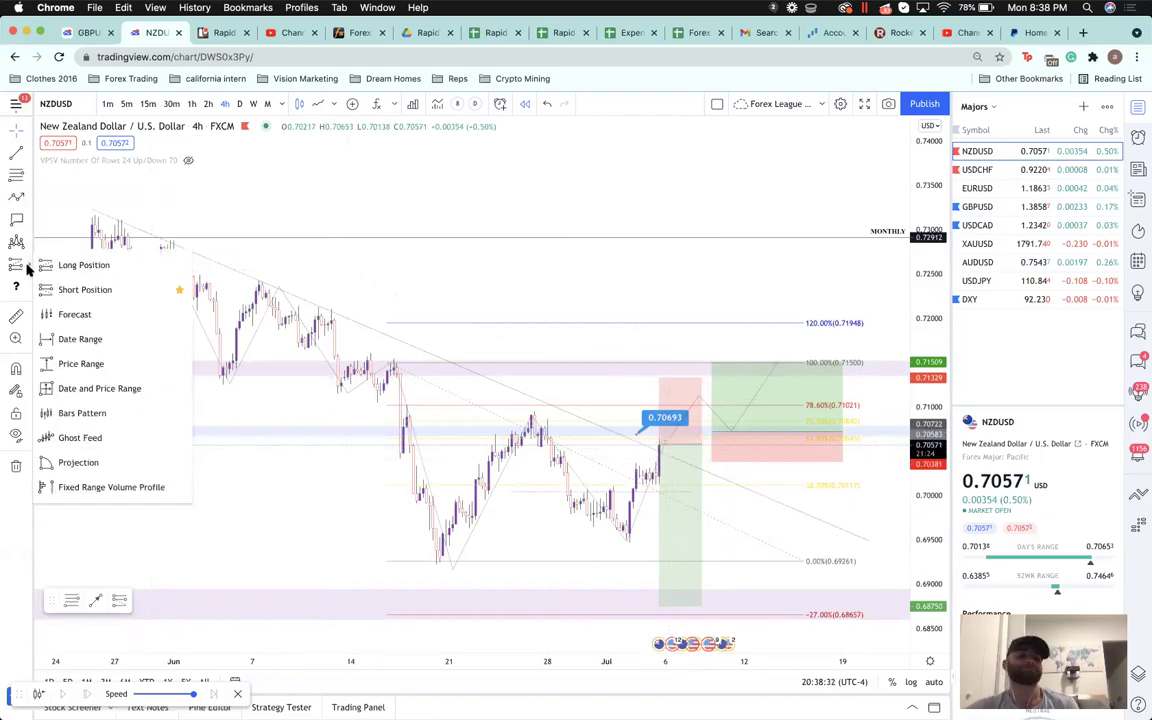
pyautogui.click(103, 340)
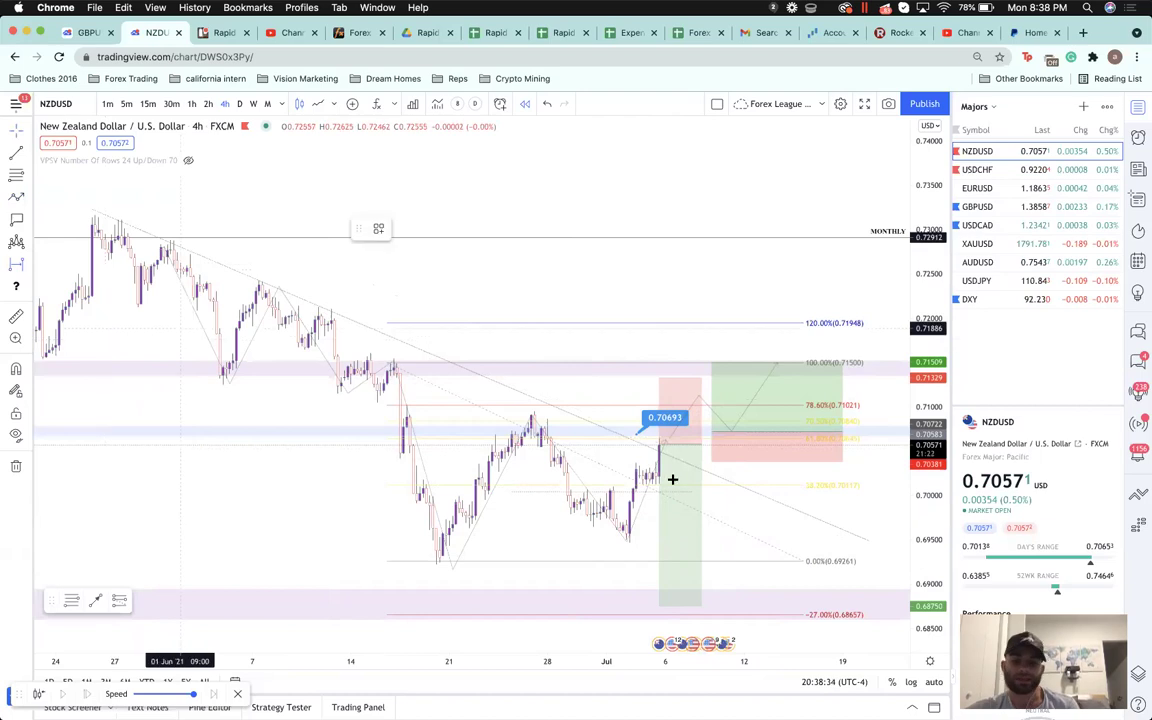
pyautogui.click(733, 404)
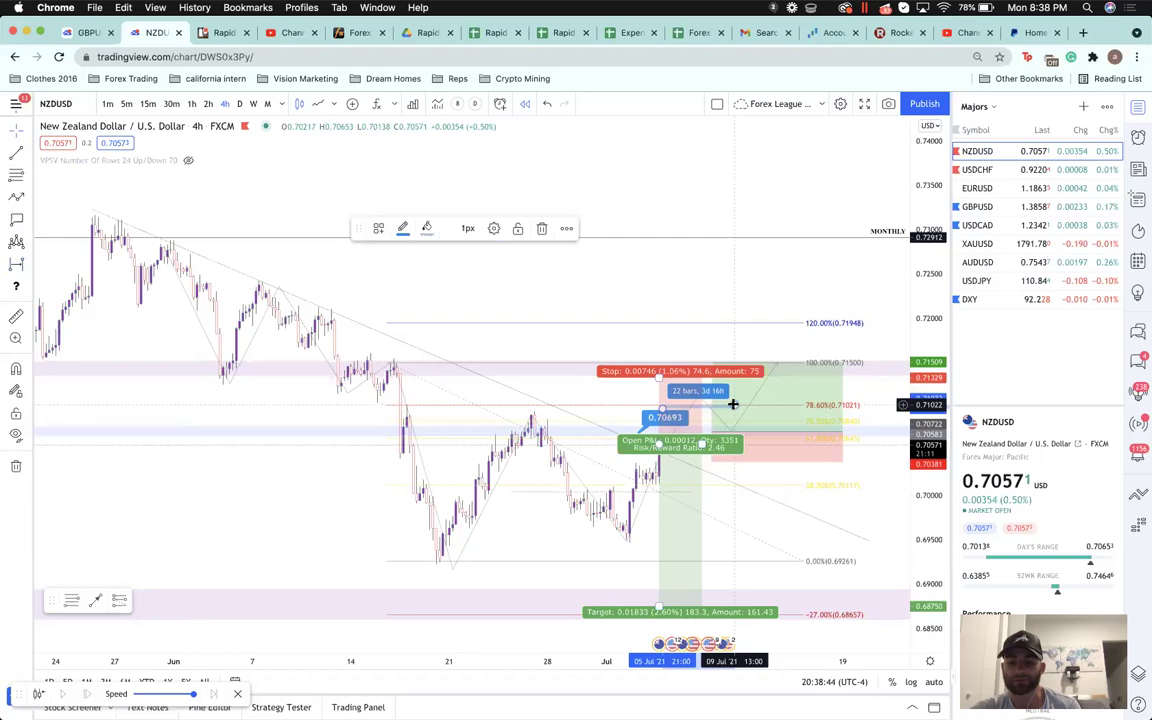
pyautogui.press('Delete')
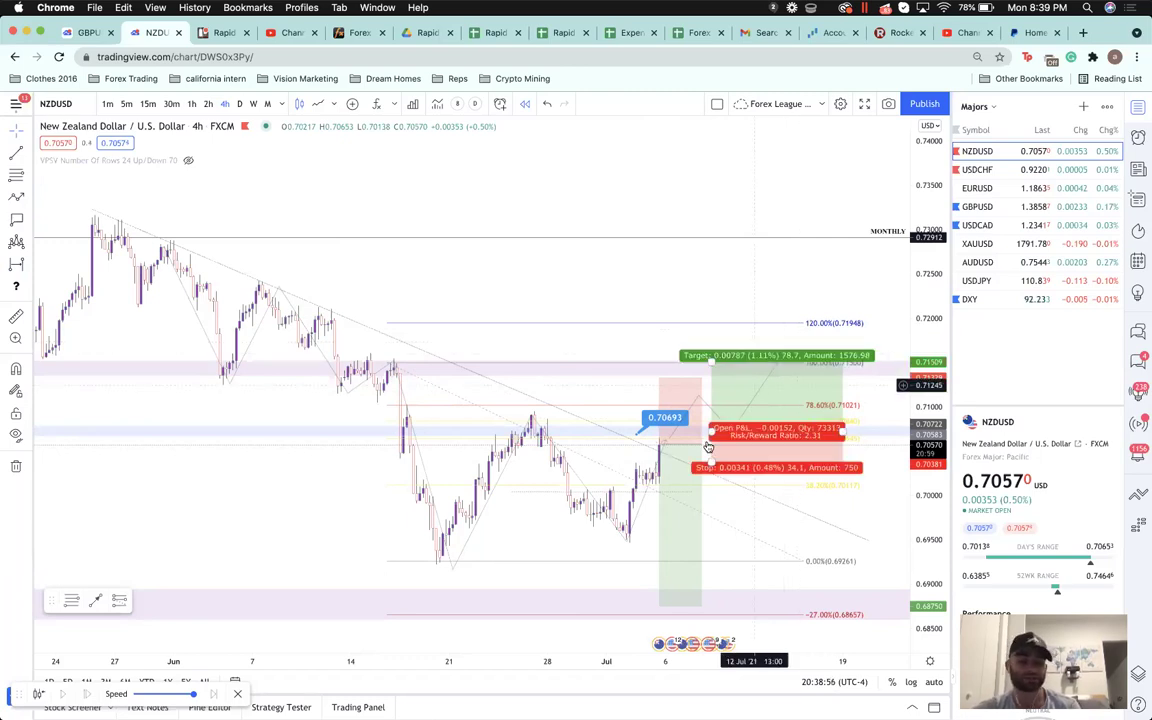
pyautogui.click(642, 449)
pyautogui.click(631, 452)
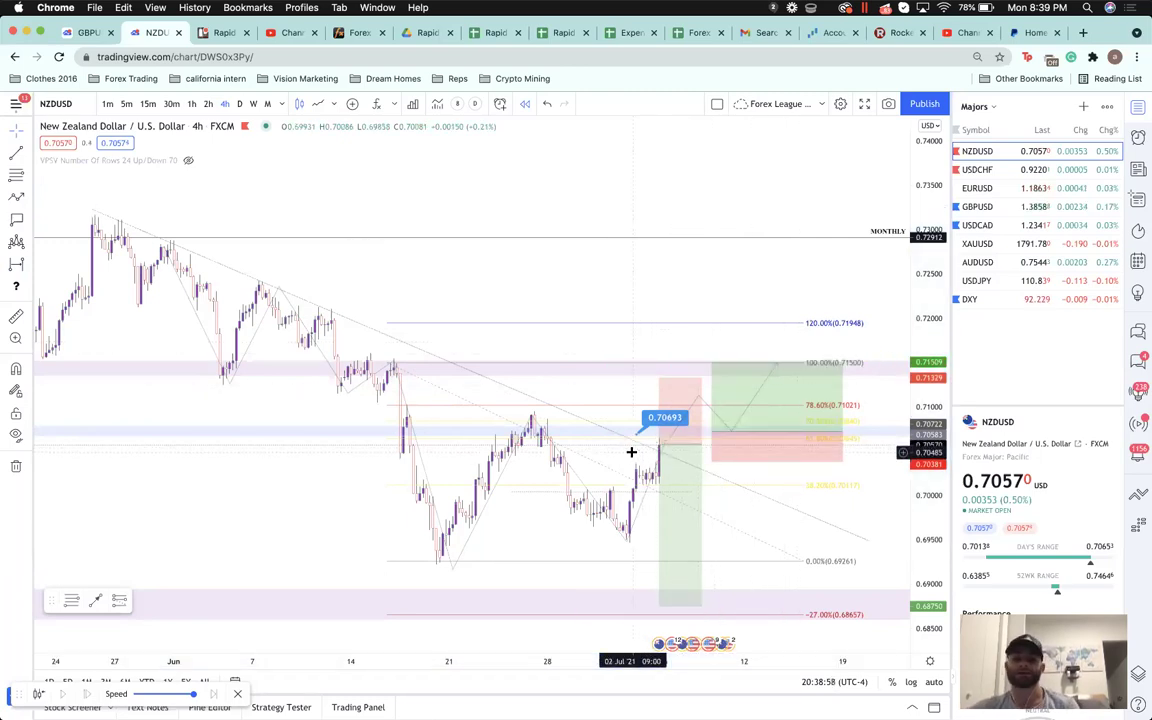
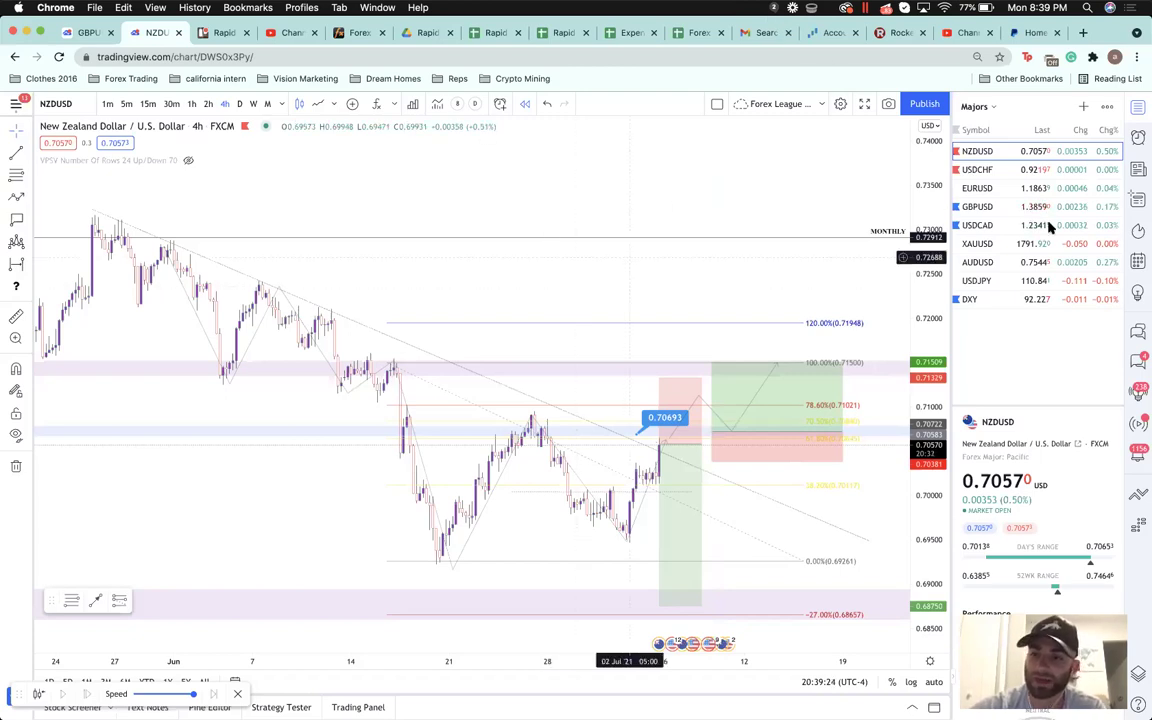
# - Open the USD/CHF chart and delete the old long position and the path drawn through it
pyautogui.click(1020, 172)
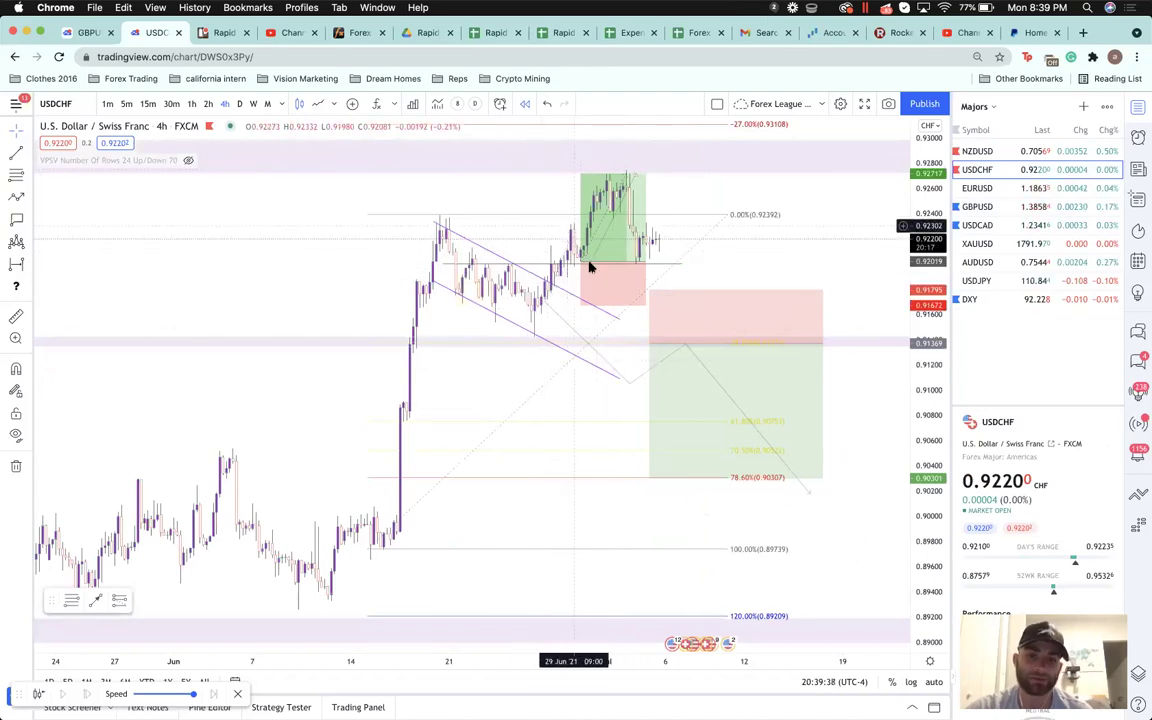
pyautogui.click(616, 172)
pyautogui.press('Delete')
pyautogui.click(616, 216)
pyautogui.press('Delete')
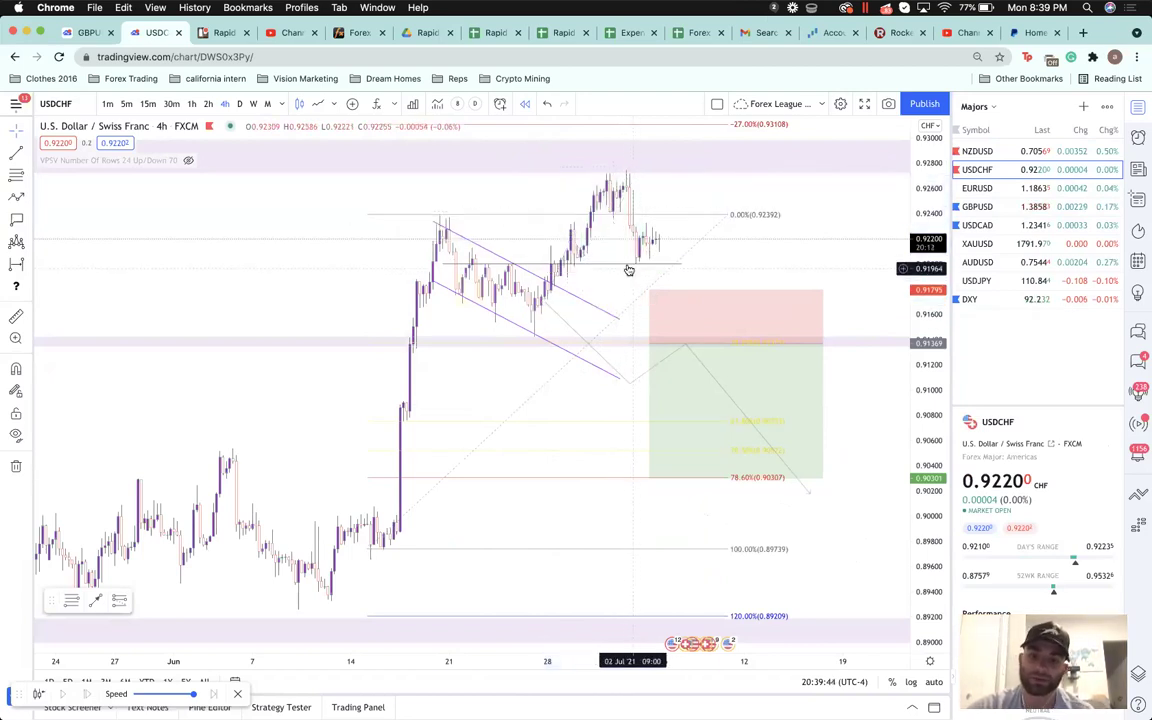
# - Delete the descending channel, the horizontal line at 0.92019, the Fibonacci retracement and the bearish projected path from the USD/CHF chart
pyautogui.click(598, 312)
pyautogui.press('Delete')
pyautogui.click(612, 329)
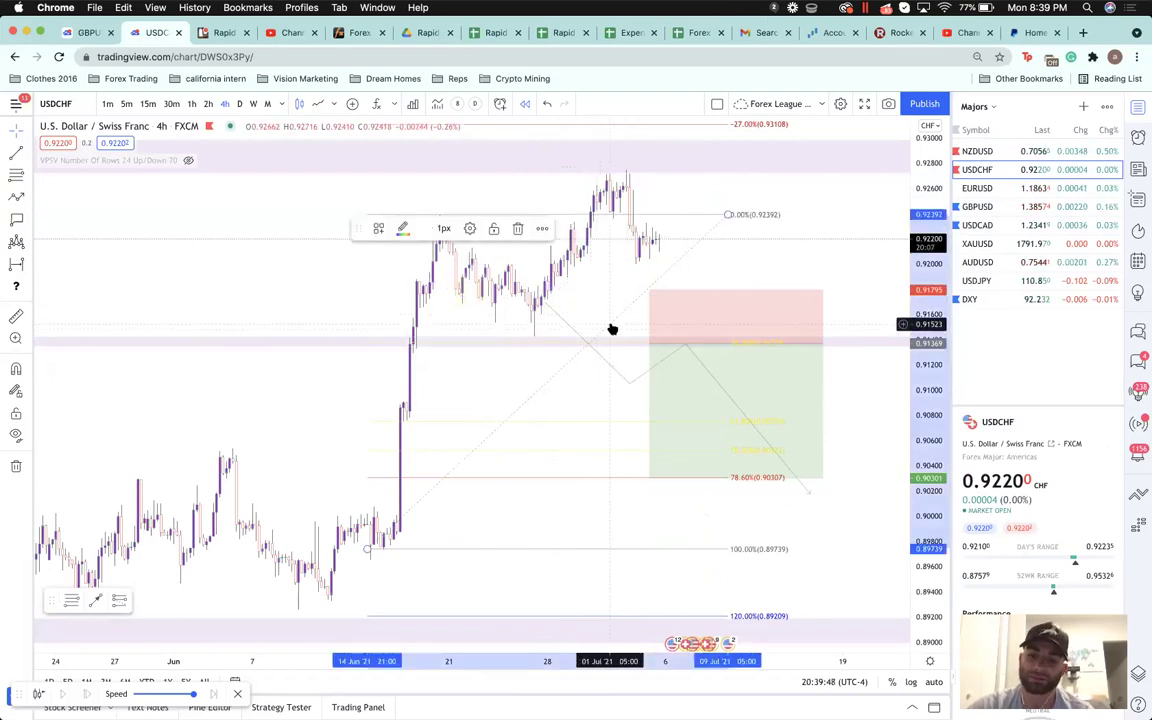
pyautogui.press('Delete')
pyautogui.click(598, 355)
pyautogui.press('Delete')
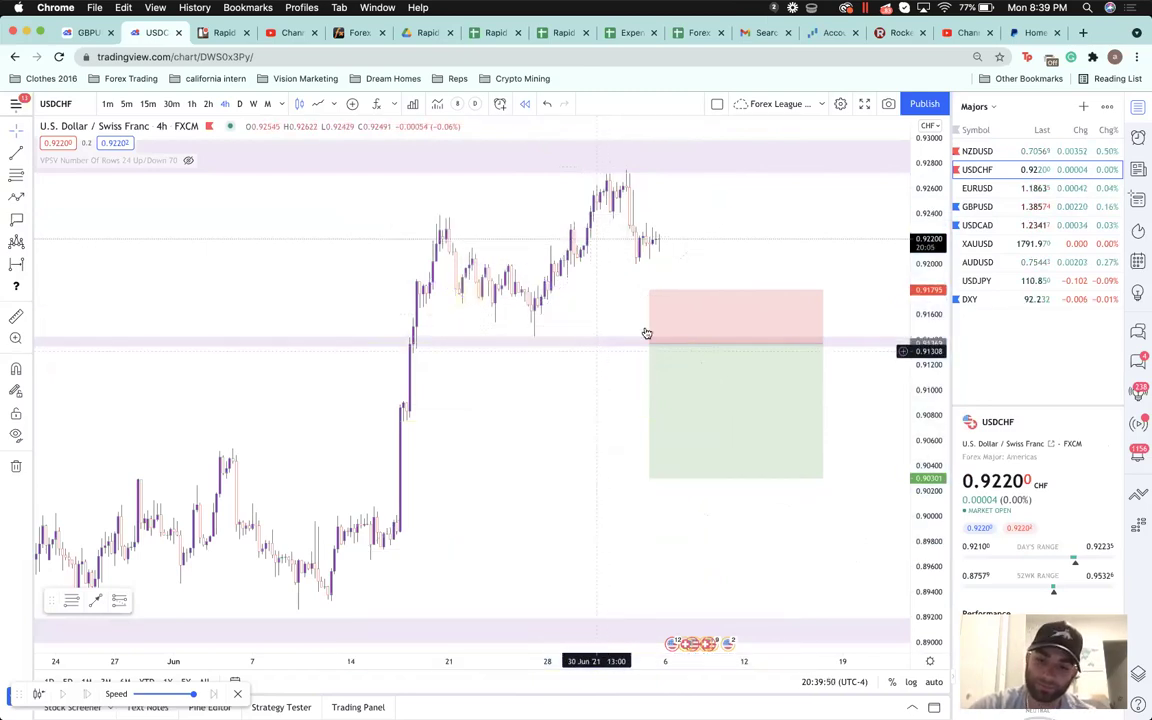
# - Delete the old short position and the purple zone at its 0.91369 entry
pyautogui.click(684, 311)
pyautogui.press('Delete')
pyautogui.click(639, 340)
pyautogui.press('Delete')
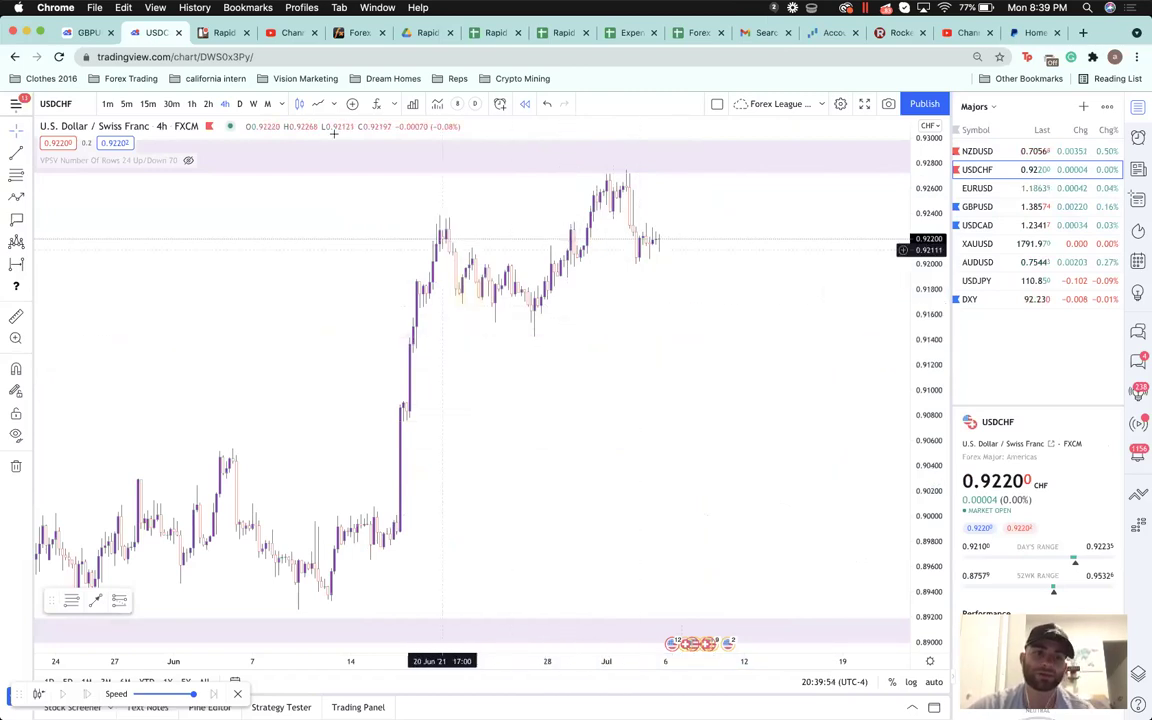
# - Switch USD/CHF to the weekly timeframe and auto-fit the price scale to the data
pyautogui.click(253, 104)
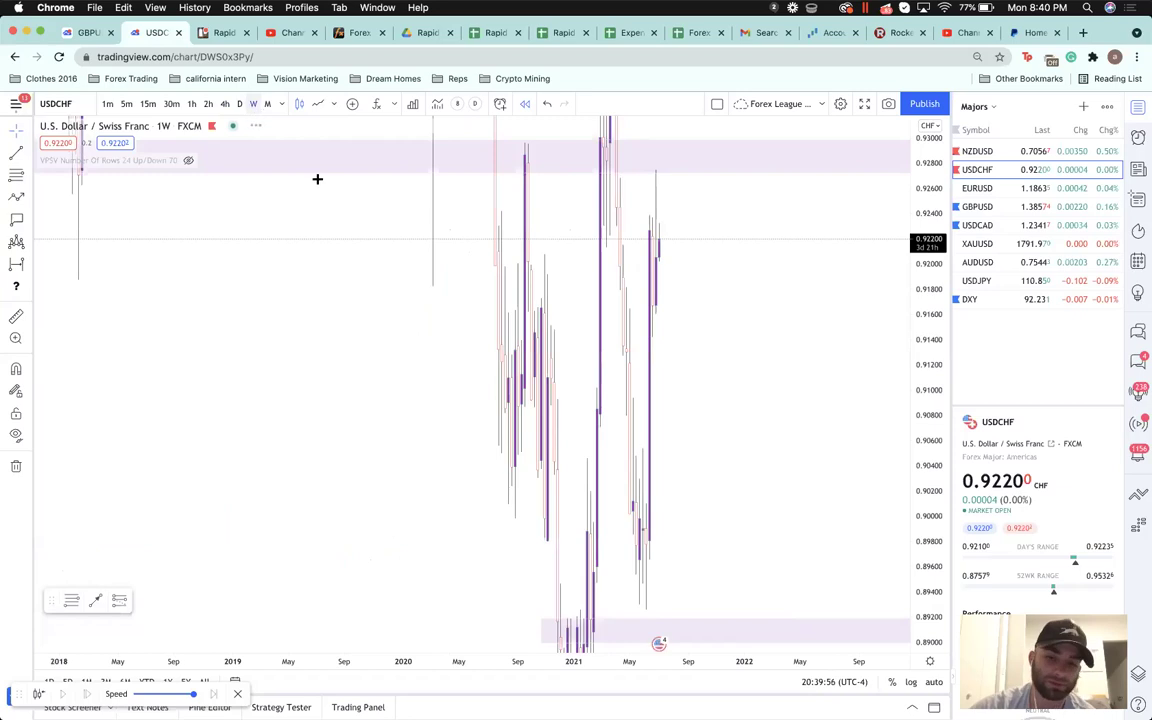
pyautogui.rightClick(934, 196)
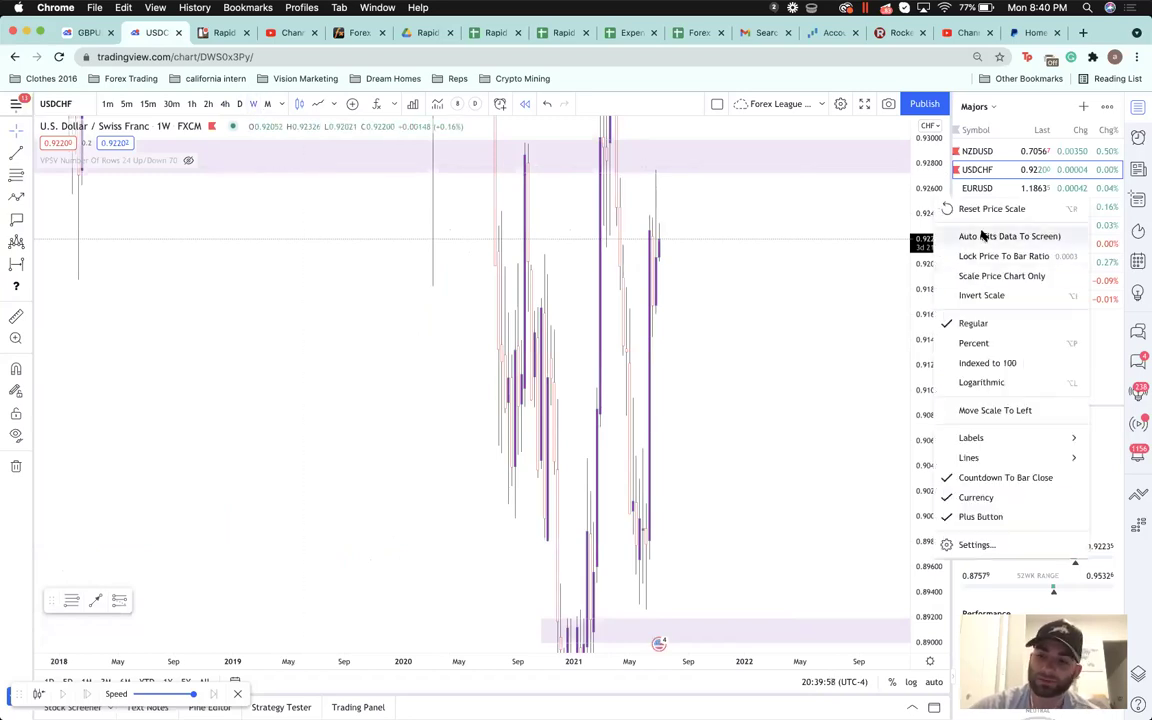
pyautogui.click(982, 236)
pyautogui.scroll(2, 532, 355)
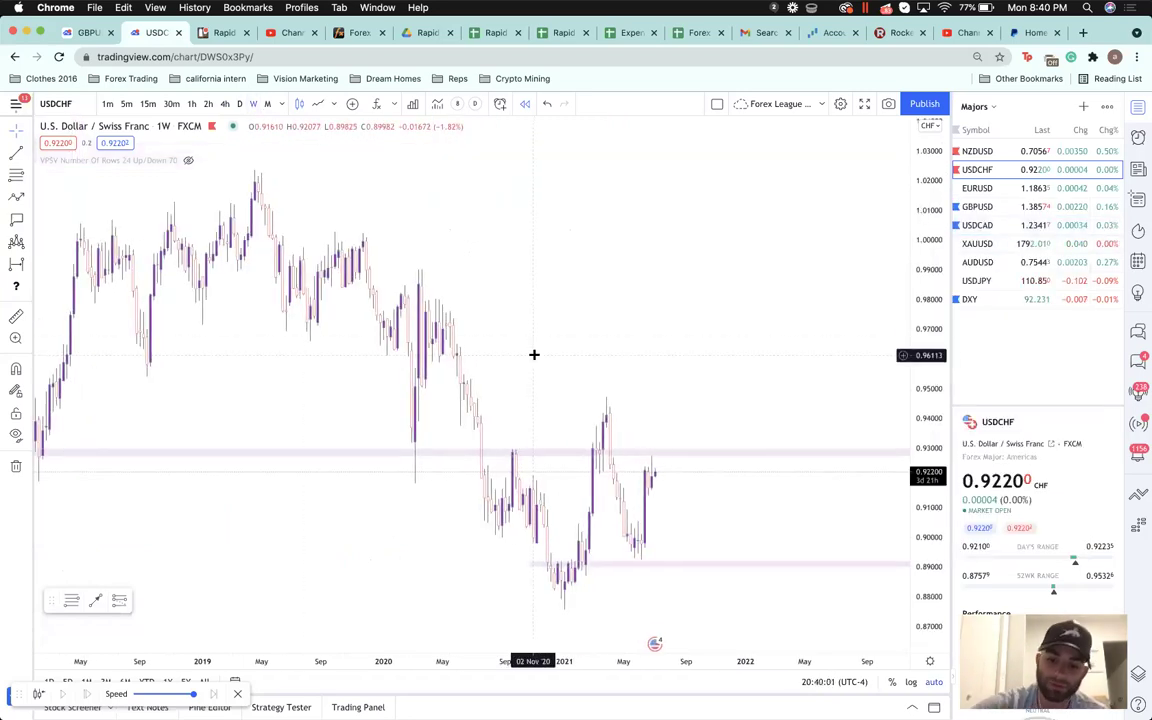
pyautogui.scroll(-2, 534, 354)
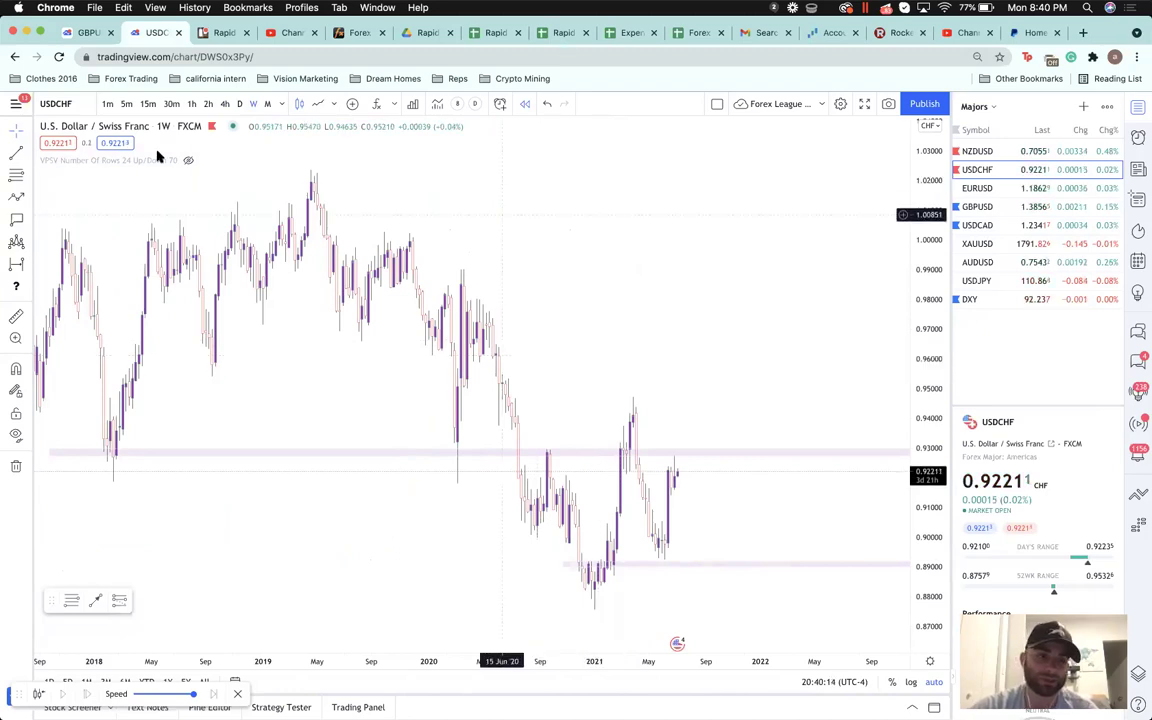
pyautogui.click(674, 201)
pyautogui.click(115, 445)
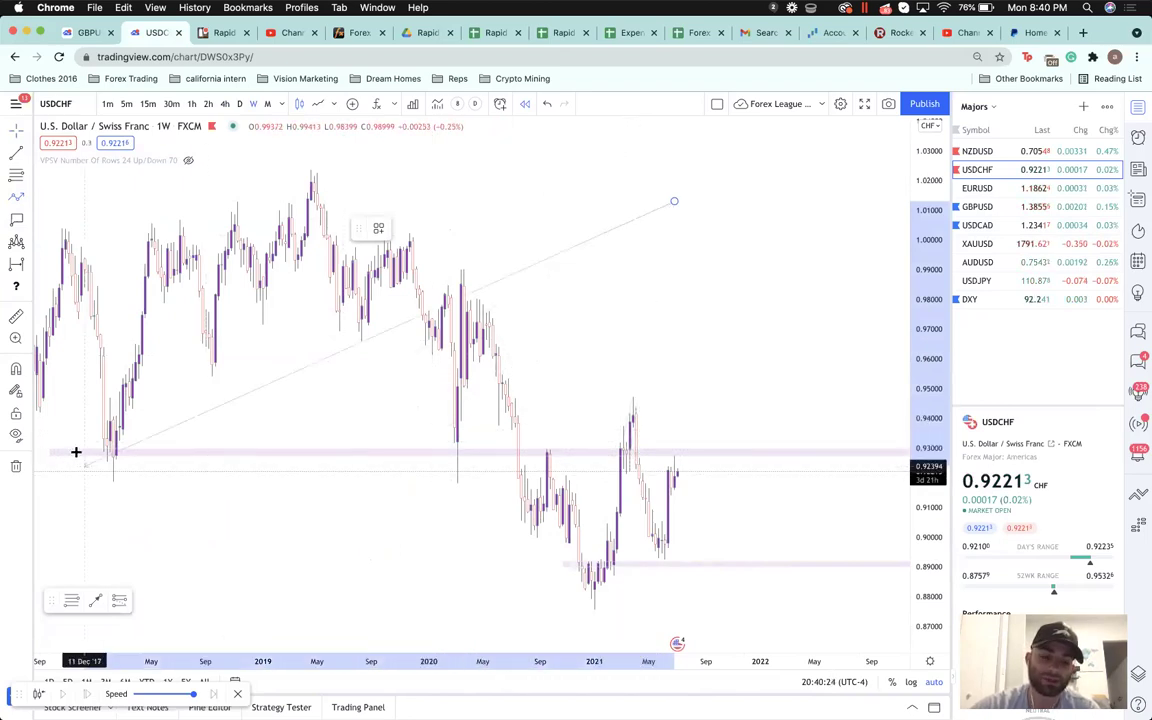
pyautogui.press('Escape')
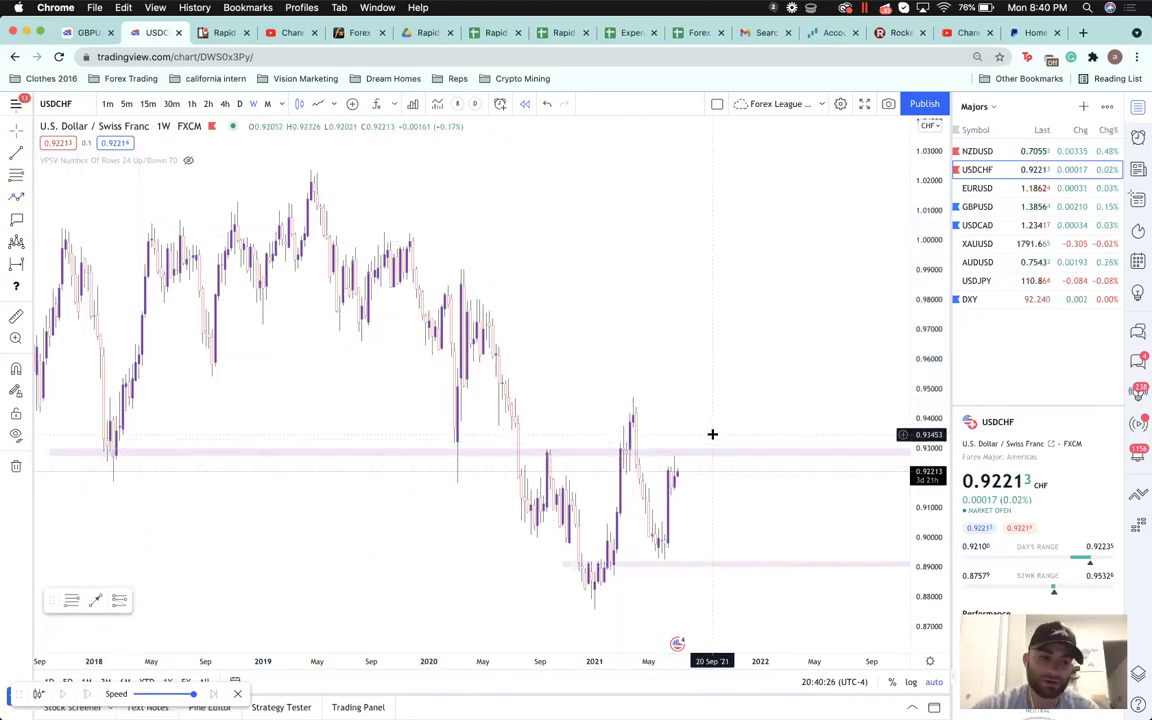
# - Place a price label just past the latest candles at the upper purple zone and set its price to 0.93000
pyautogui.click(16, 221)
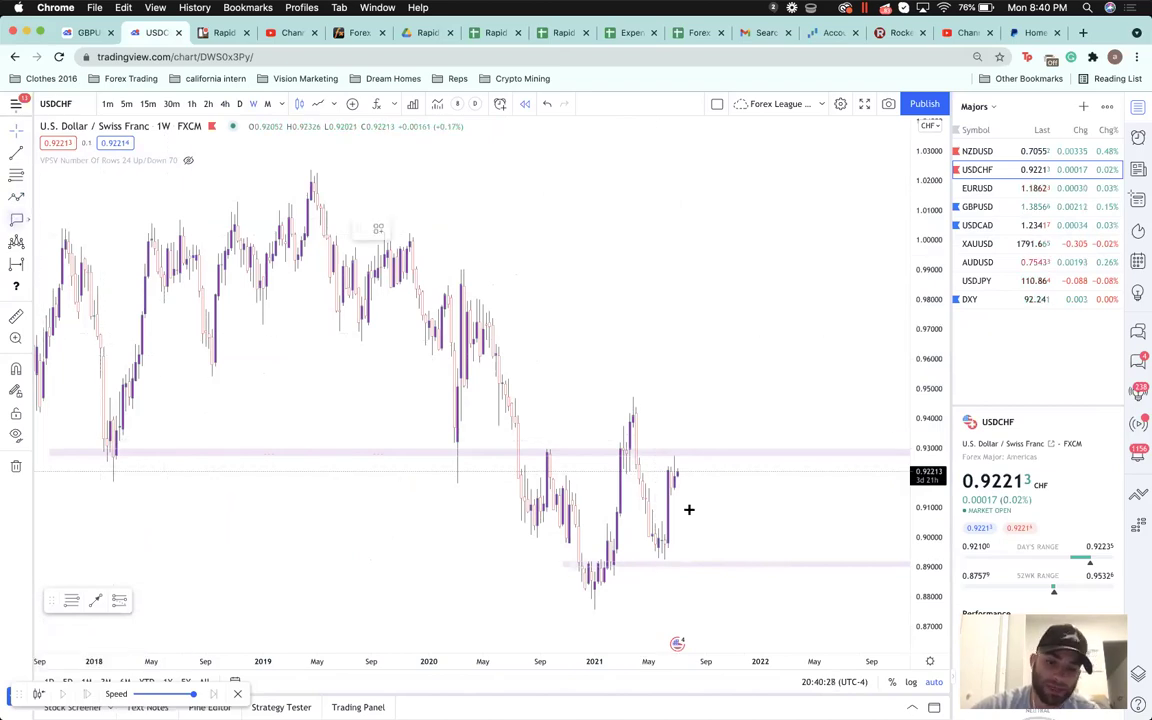
pyautogui.click(682, 450)
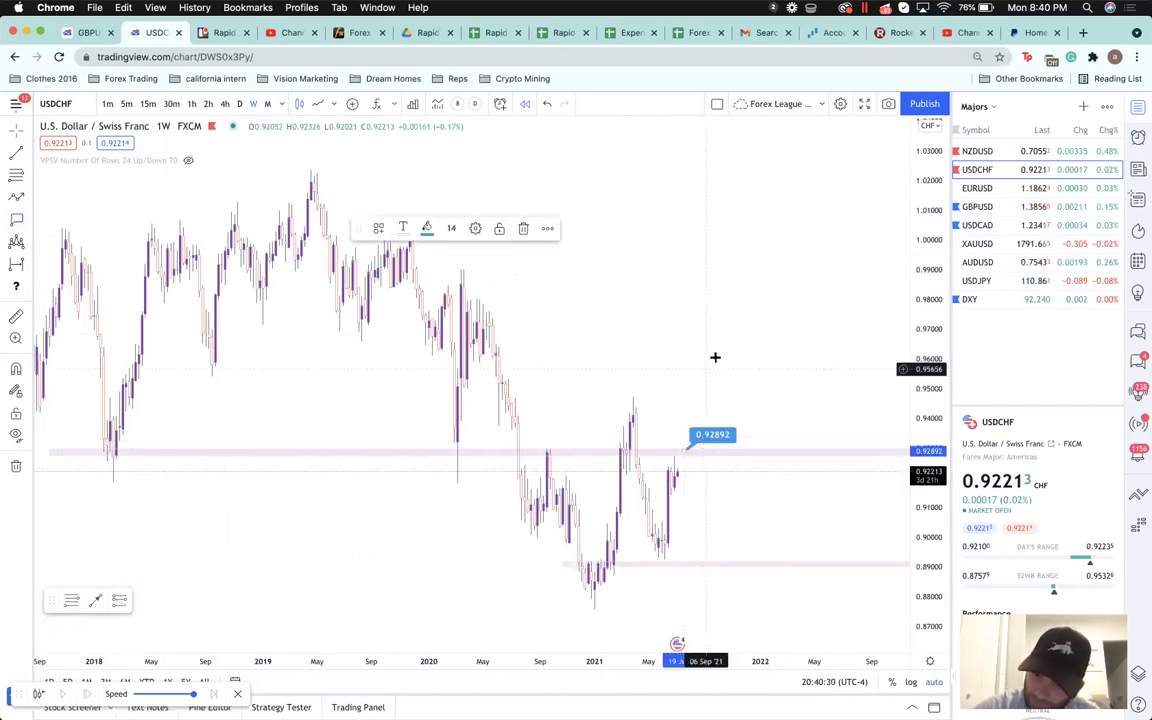
pyautogui.moveTo(717, 438)
pyautogui.mouseDown()
pyautogui.moveTo(714, 408)
pyautogui.moveTo(717, 440)
pyautogui.moveTo(717, 428)
pyautogui.mouseUp()
pyautogui.doubleClick(717, 428)
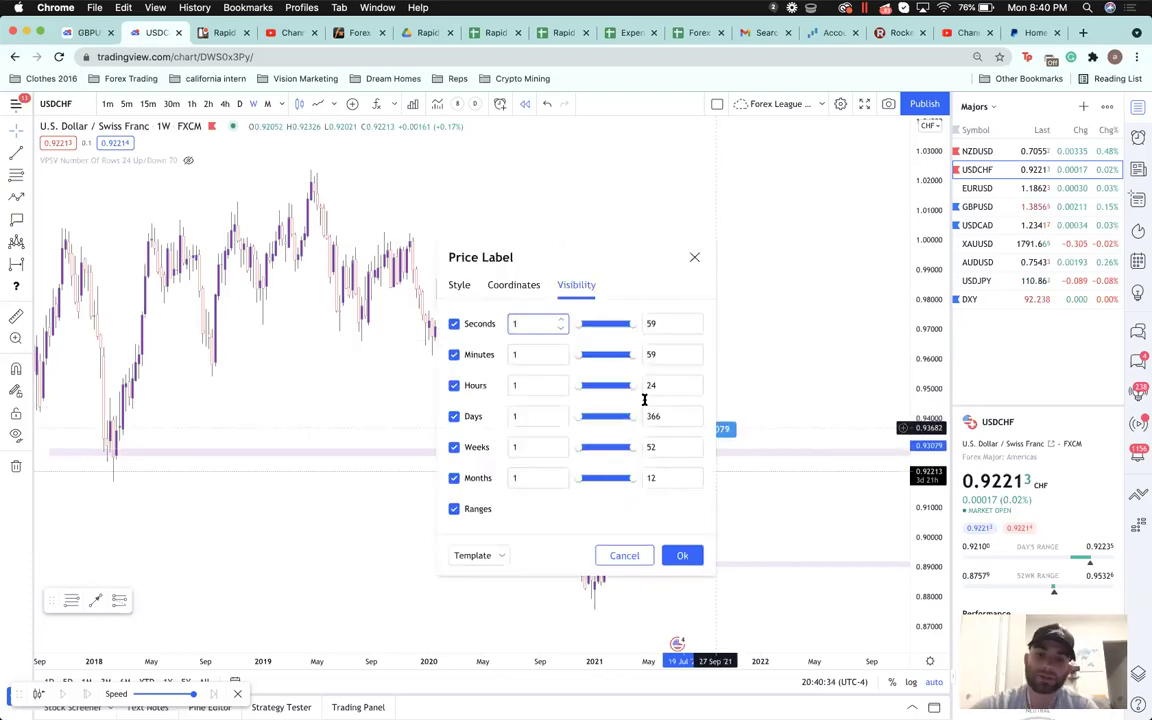
pyautogui.click(460, 285)
pyautogui.click(515, 286)
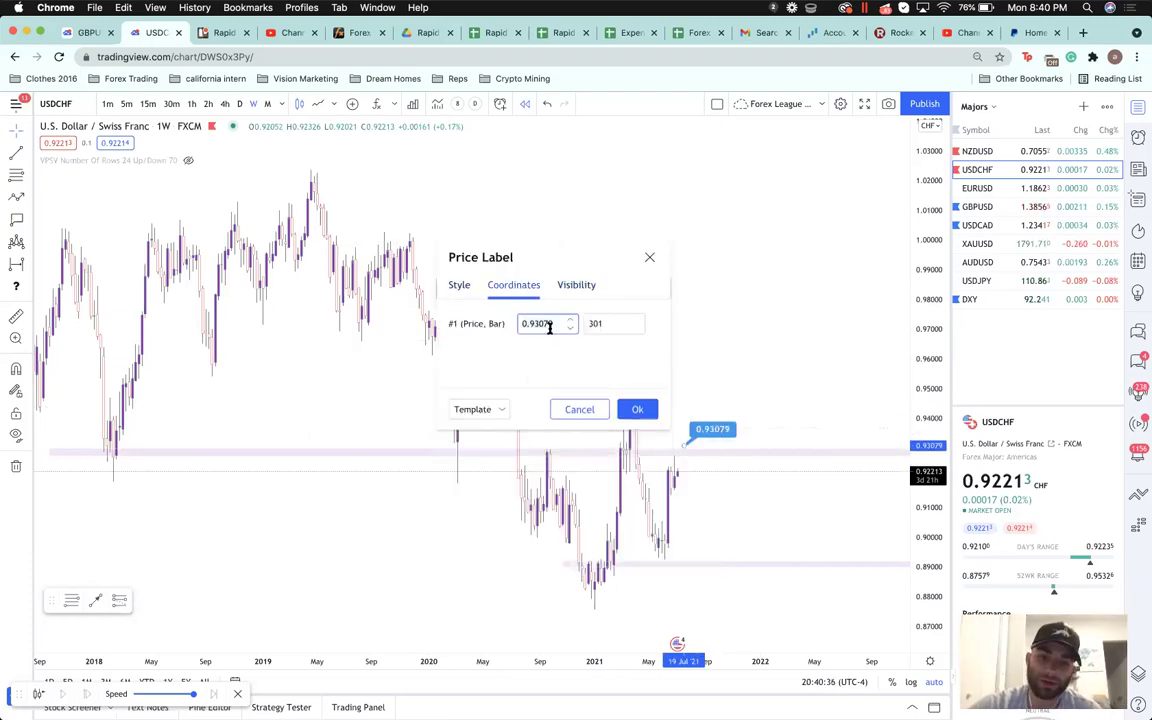
pyautogui.click(630, 406)
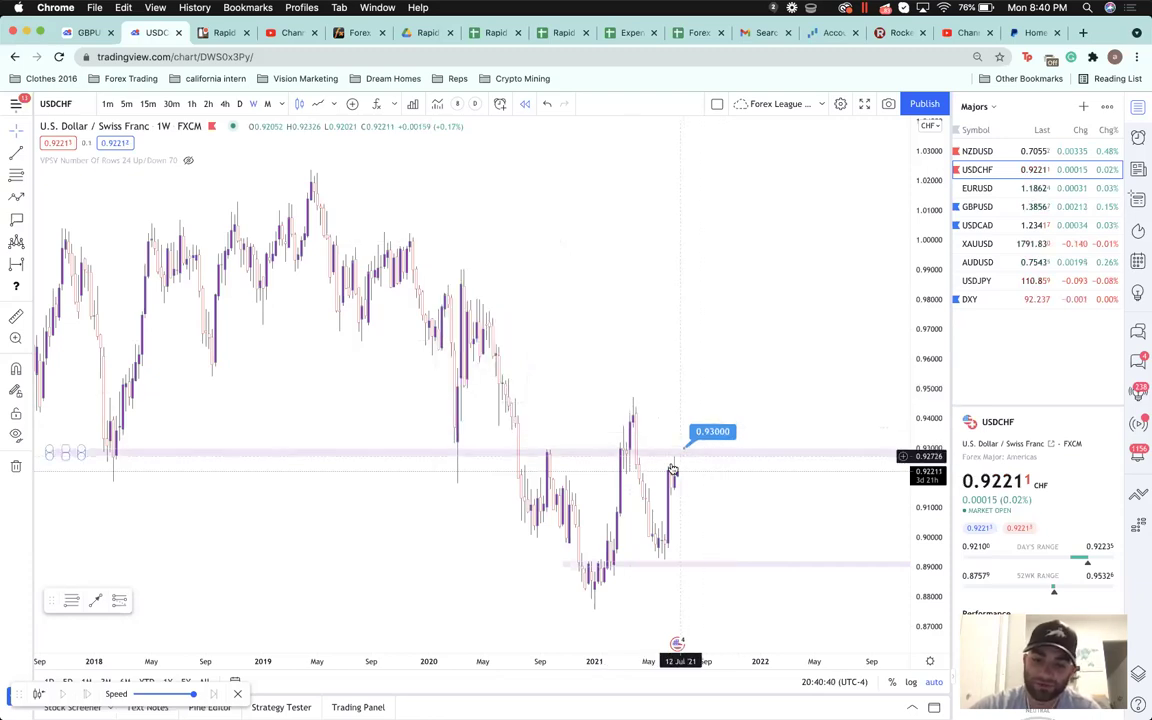
# - Step the USD/CHF chart down from weekly through daily to the 4-hour timeframe
pyautogui.scroll(2, 183, 375)
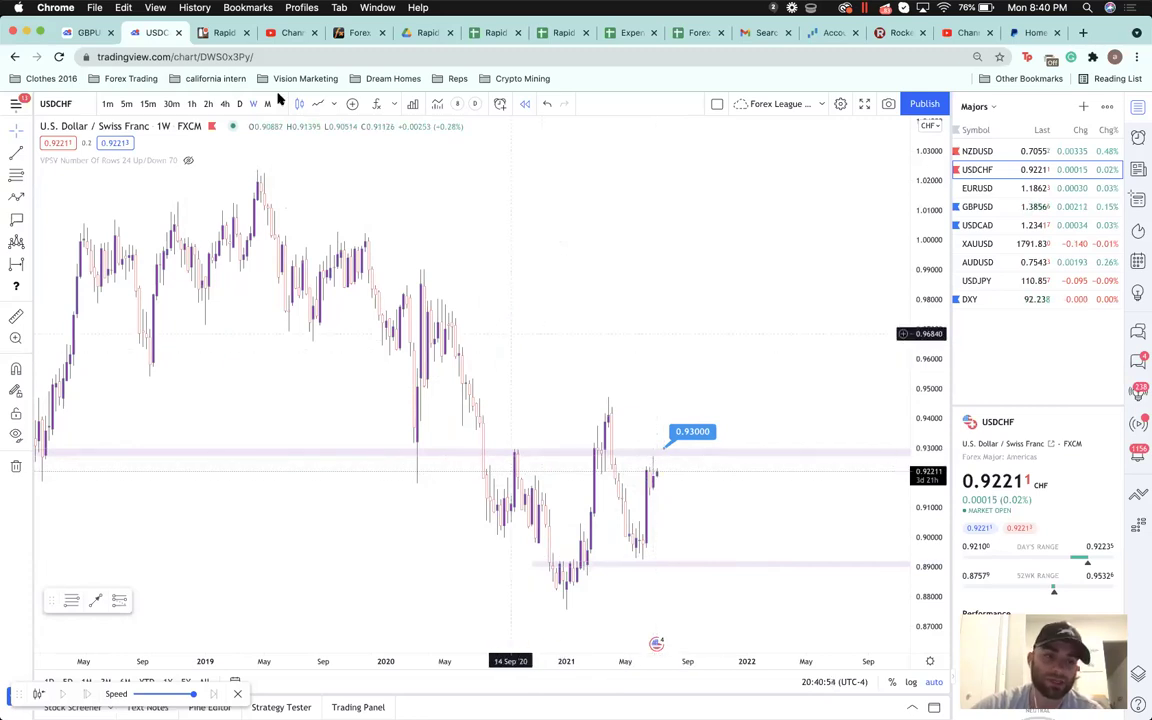
pyautogui.click(239, 104)
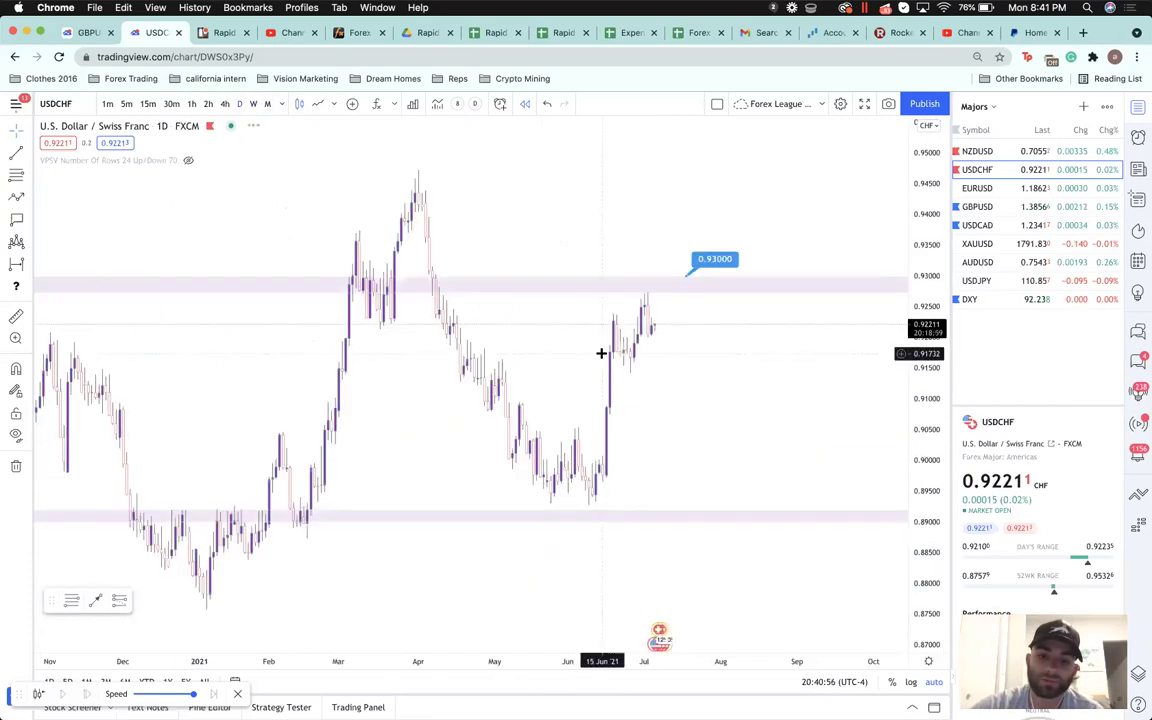
pyautogui.scroll(1, 663, 346)
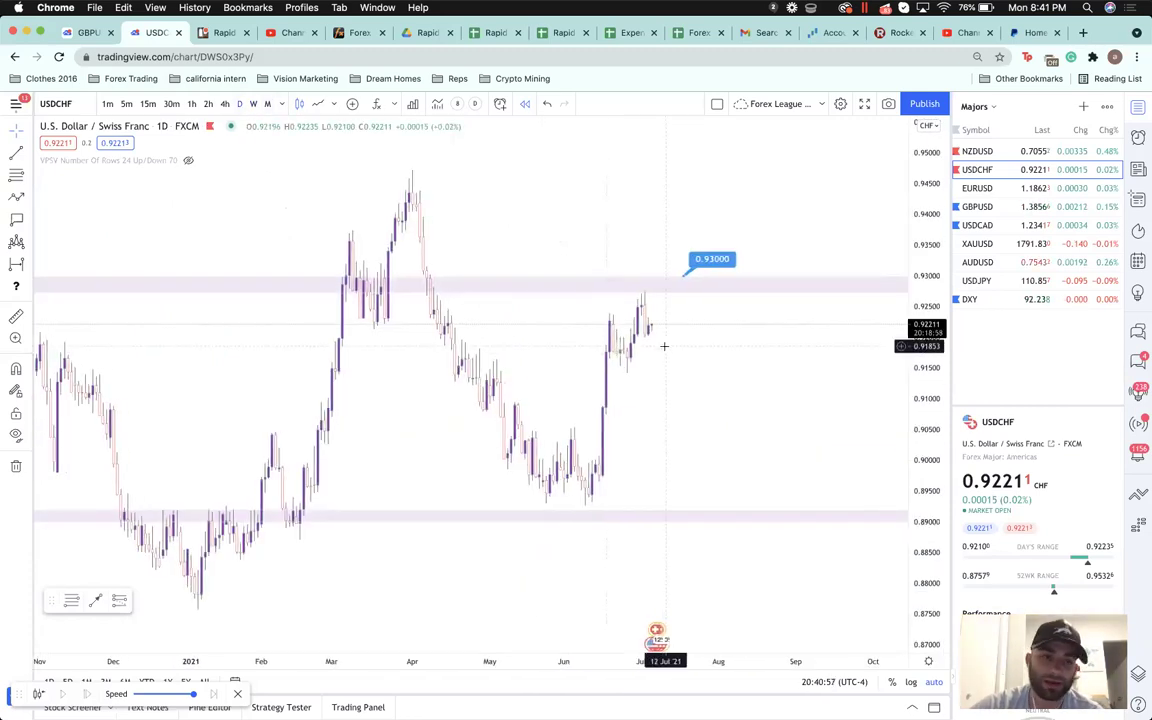
pyautogui.click(225, 104)
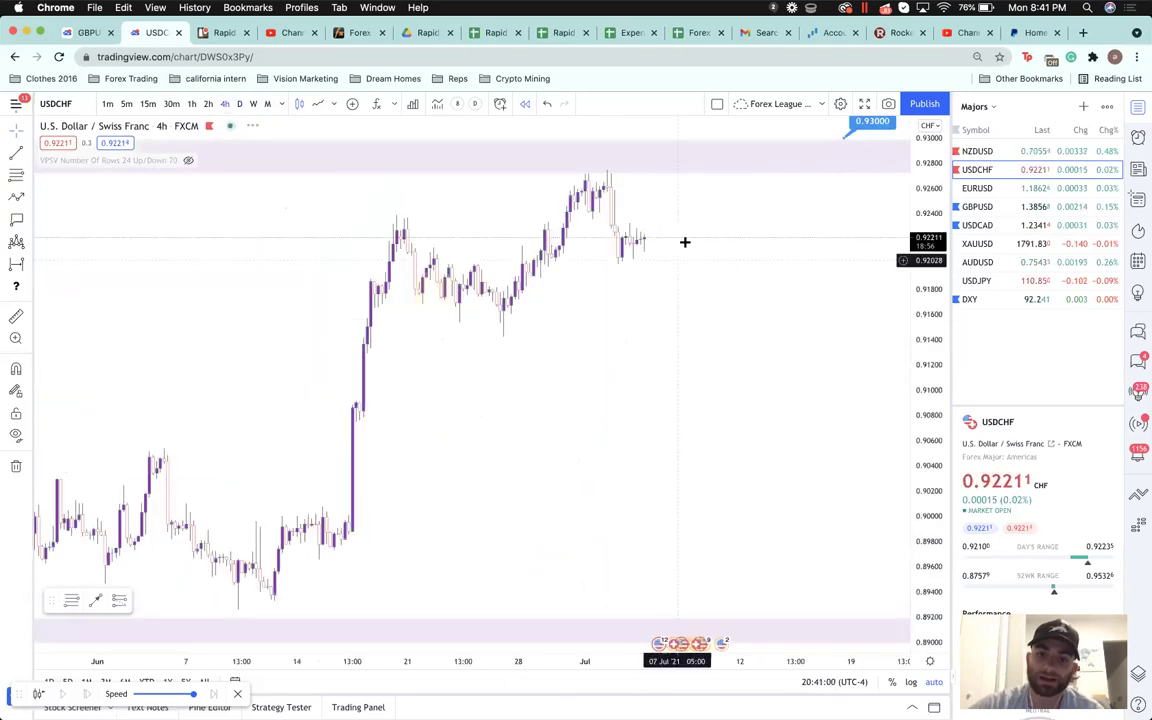
# - Draw a thin horizontal rectangle at about 0.9237 from the 17 June high to 21 July
pyautogui.hscroll(-3, 684, 242)
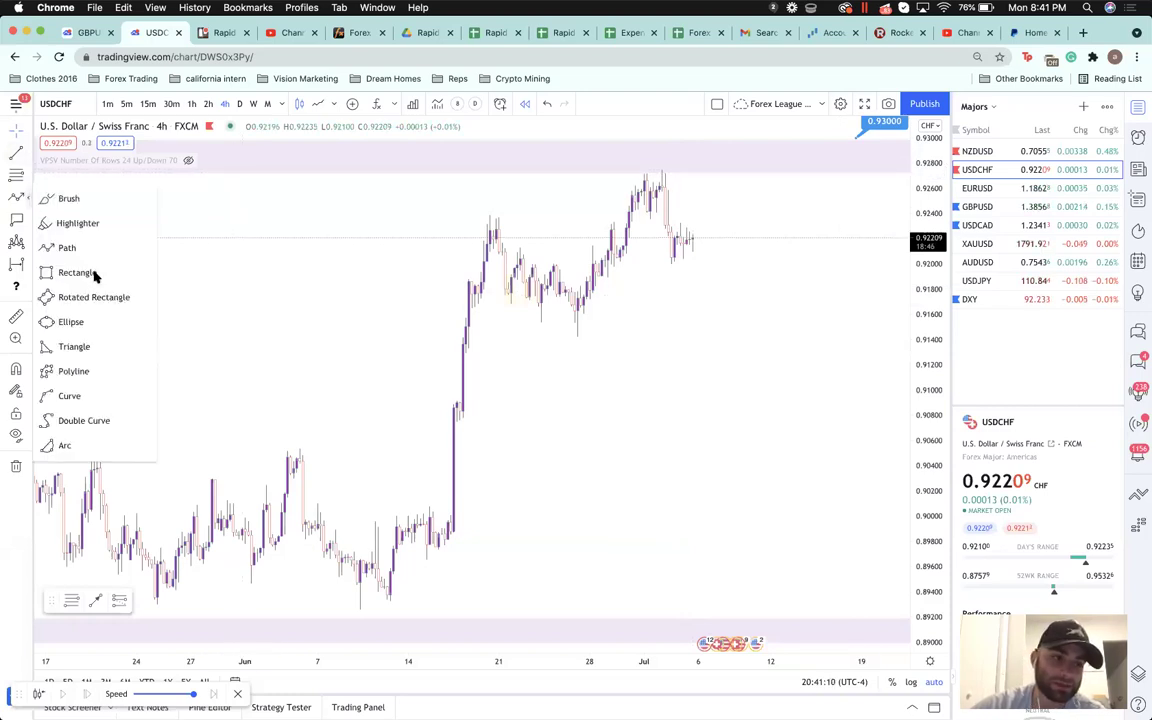
pyautogui.click(93, 272)
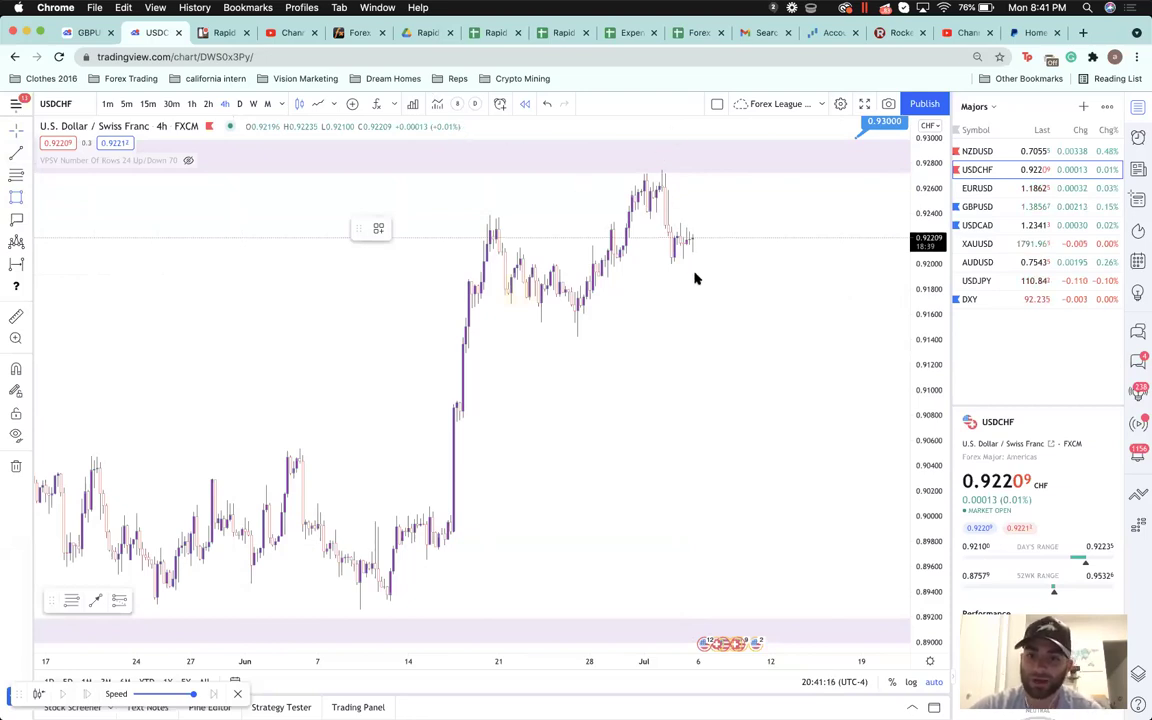
pyautogui.click(471, 216)
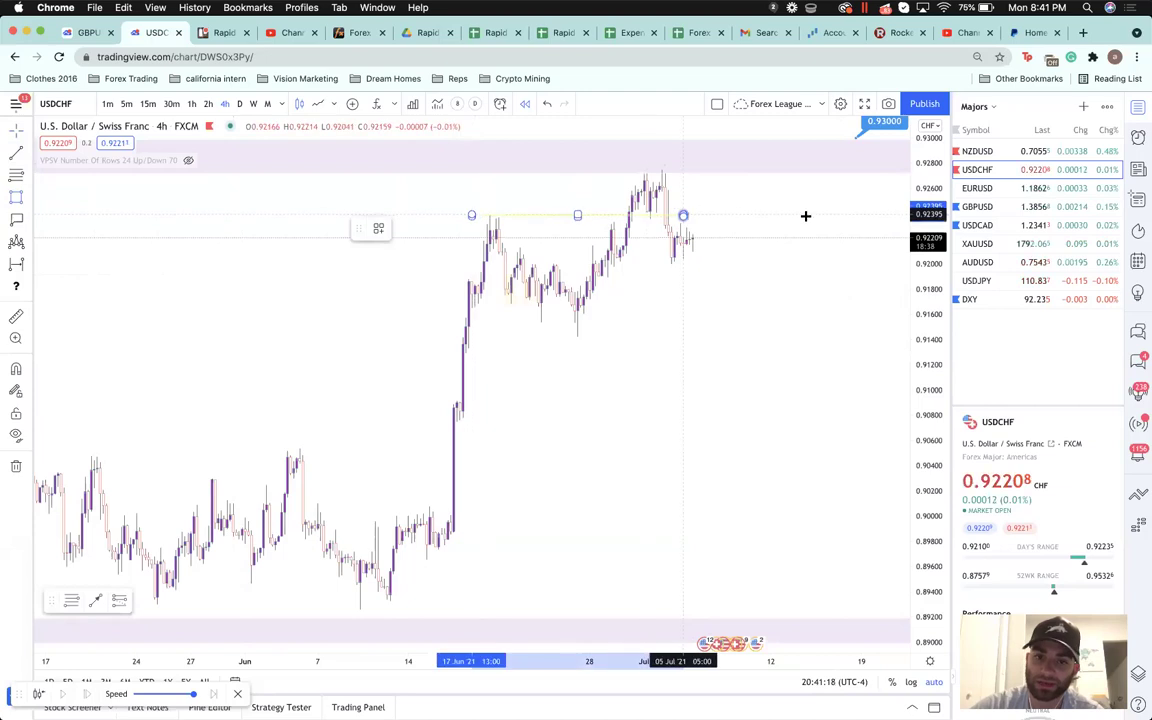
pyautogui.click(886, 204)
pyautogui.moveTo(897, 204); pyautogui.dragTo(902, 216)
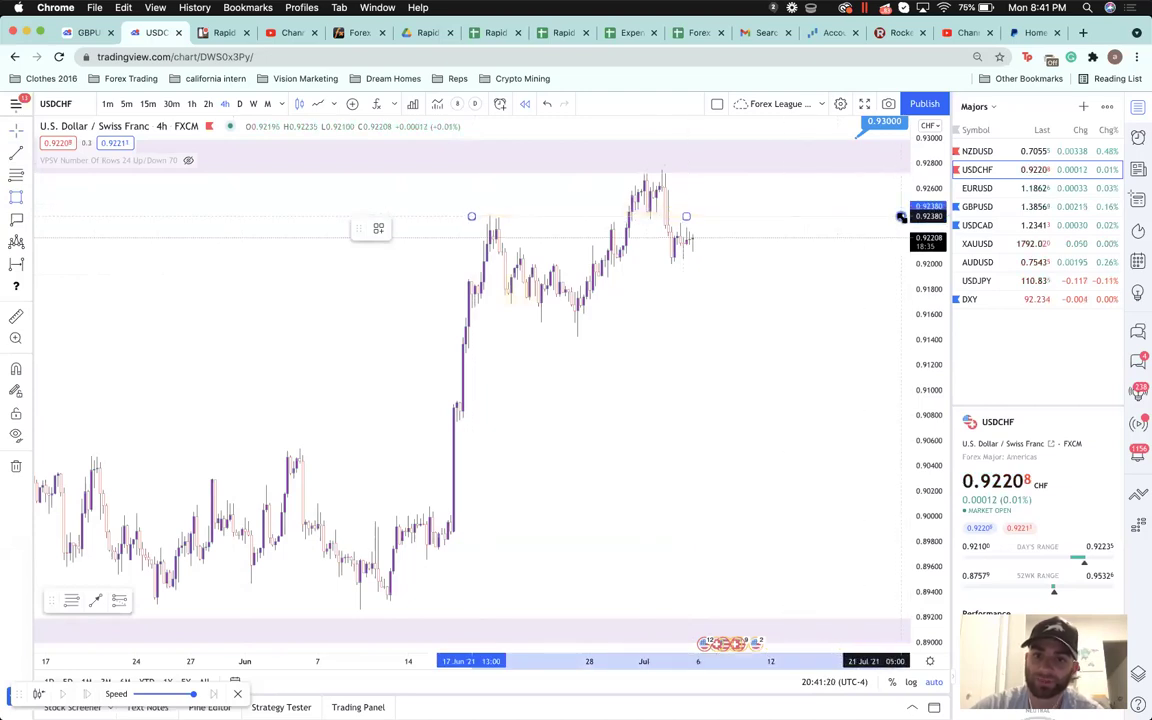
pyautogui.click(901, 218)
pyautogui.hscroll(5, 841, 221)
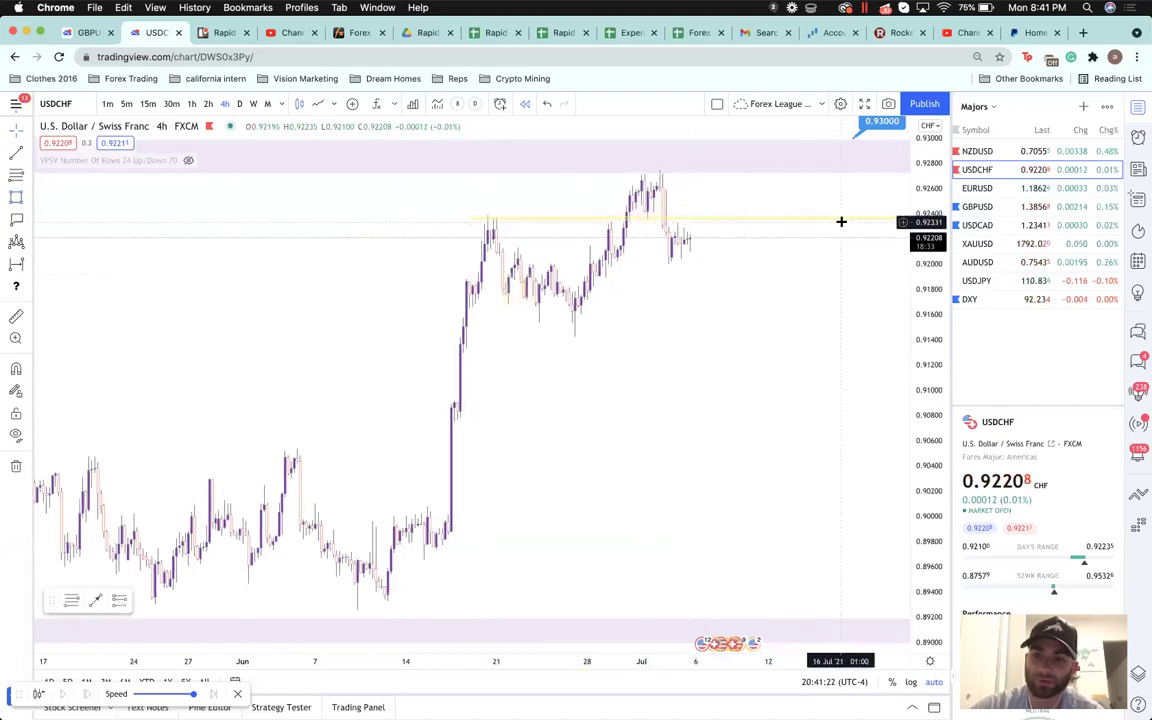
# - Change the fill colour of the new thin rectangle to blue
pyautogui.click(843, 218)
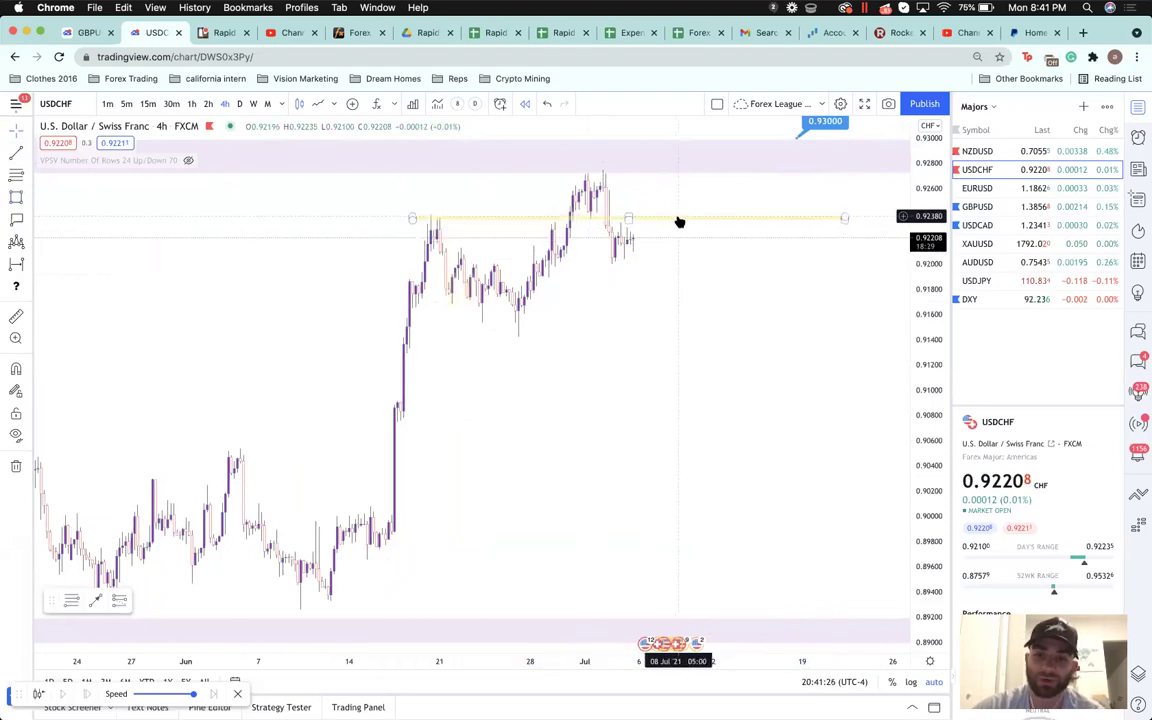
pyautogui.click(426, 228)
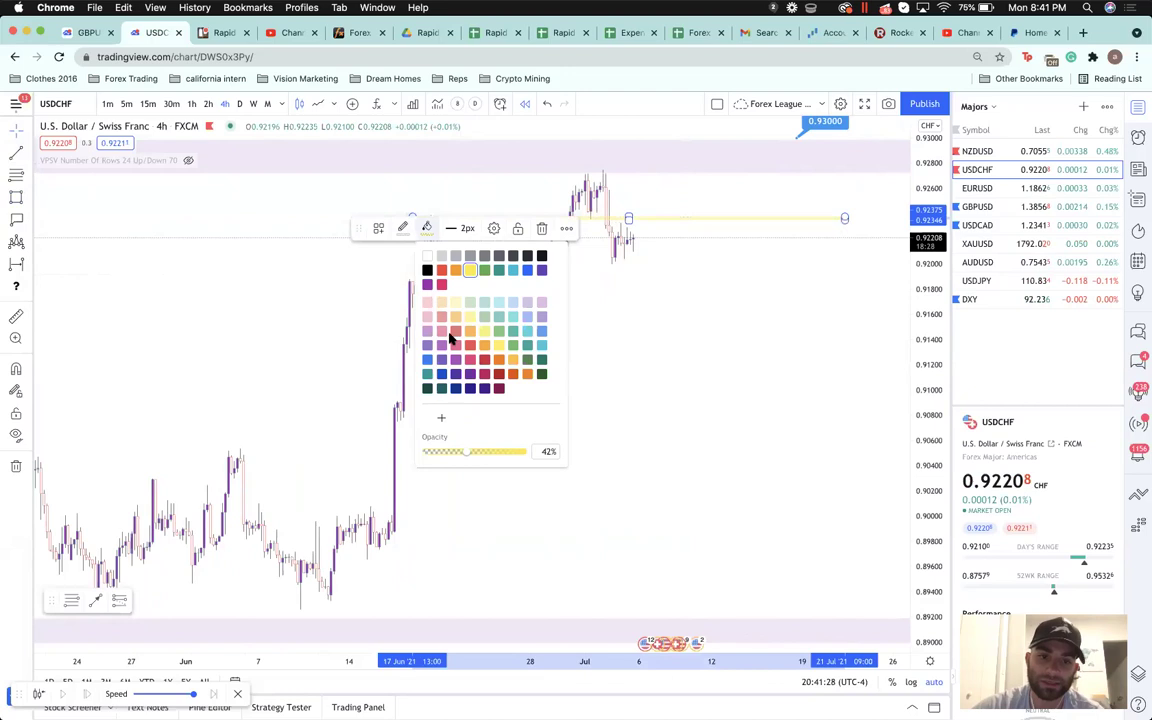
pyautogui.click(539, 272)
pyautogui.click(585, 302)
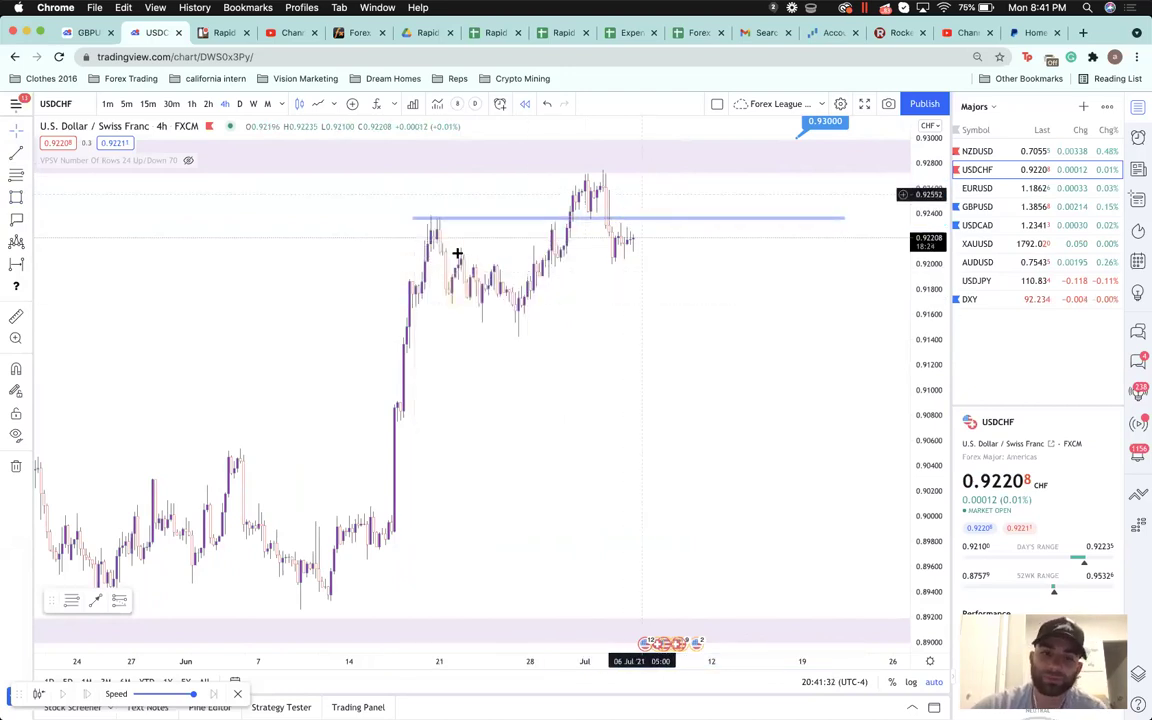
pyautogui.click(27, 198)
pyautogui.click(70, 248)
pyautogui.click(696, 344)
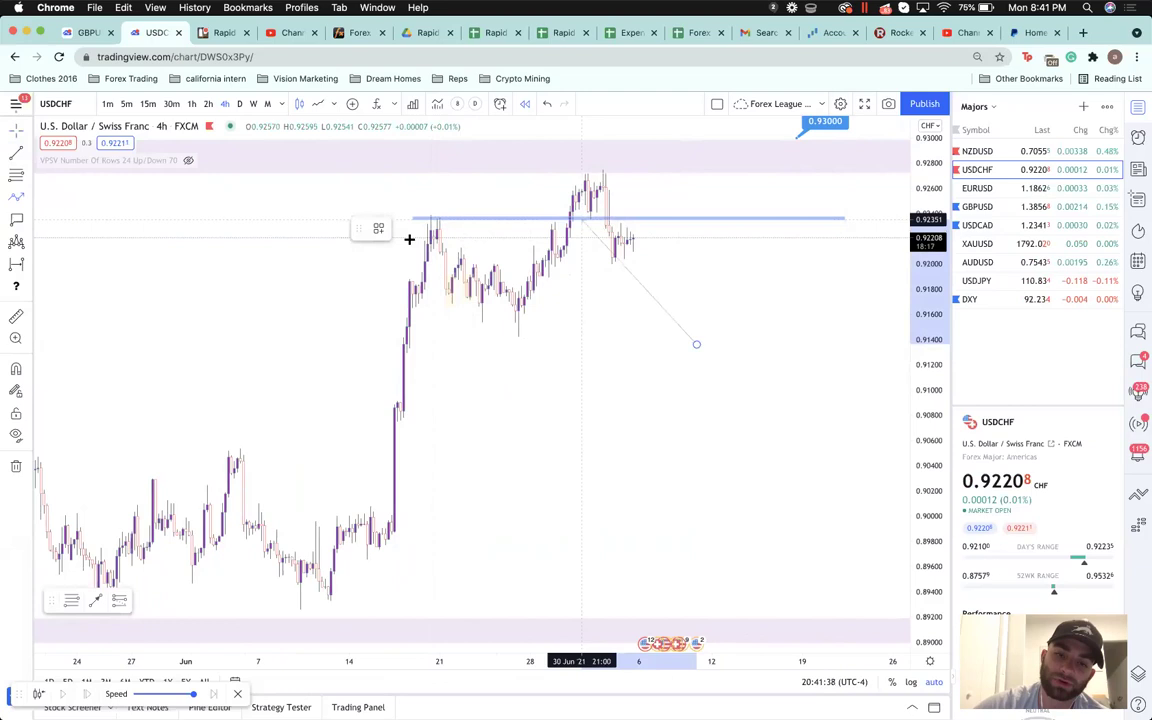
pyautogui.click(456, 217)
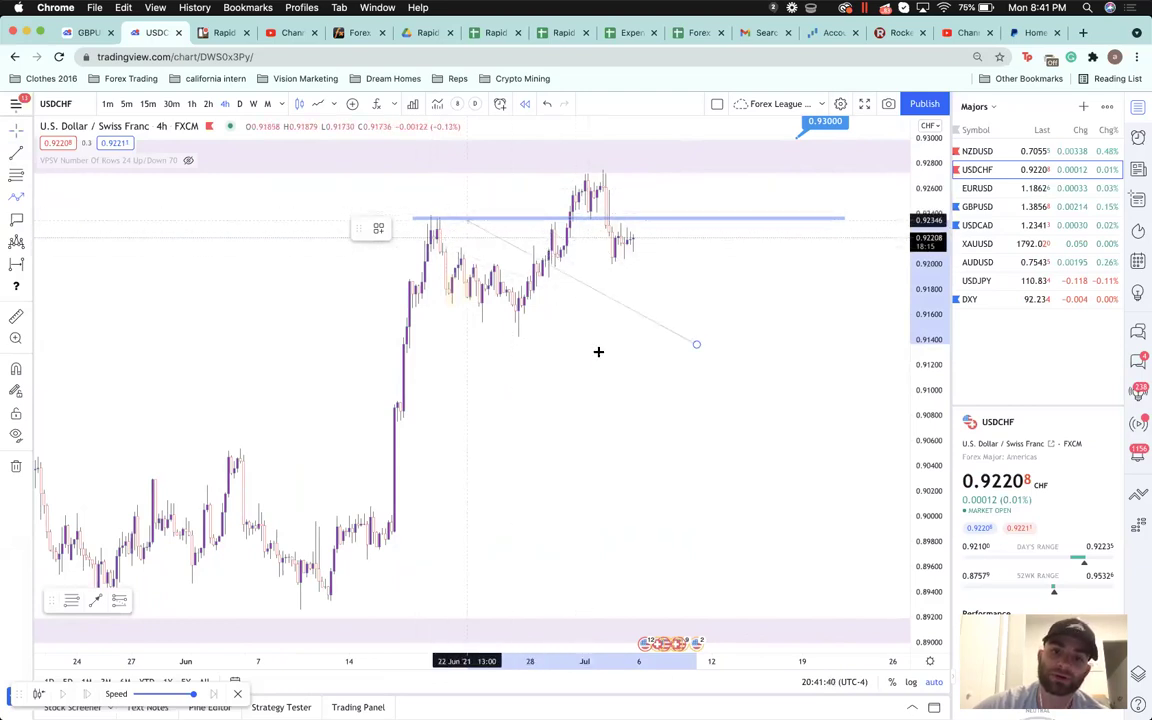
pyautogui.doubleClick(646, 323)
pyautogui.press('Delete')
pyautogui.scroll(1, 646, 323)
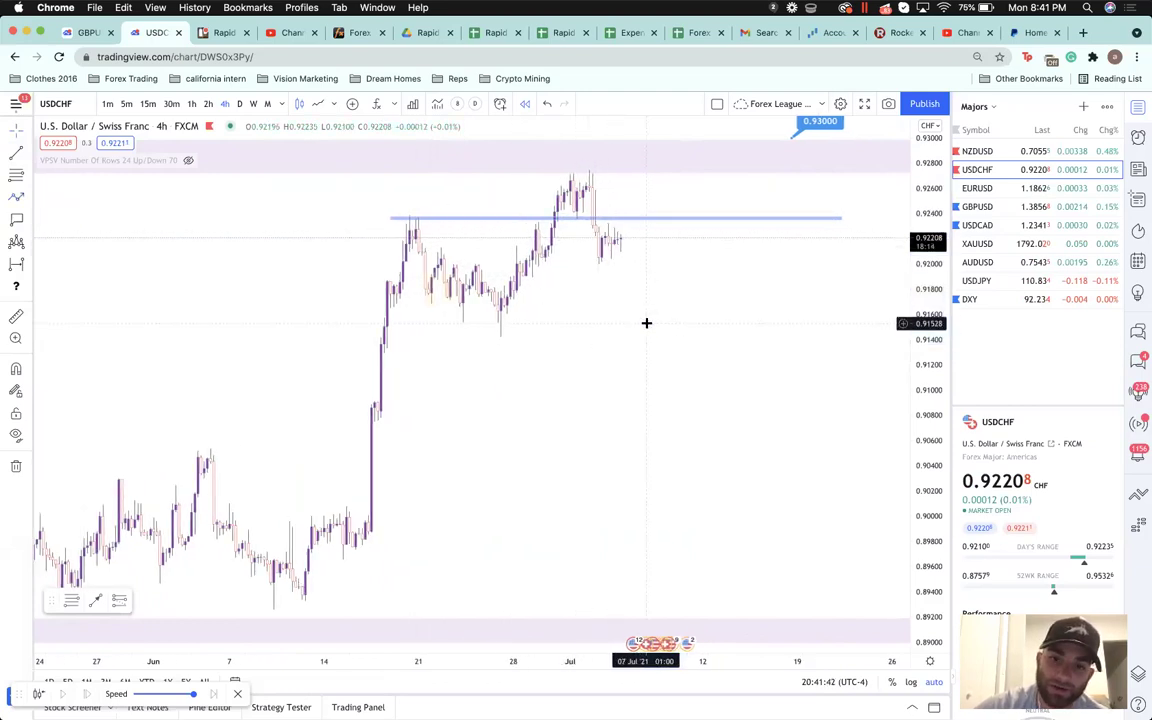
pyautogui.scroll(2, 646, 323)
pyautogui.rightClick(922, 238)
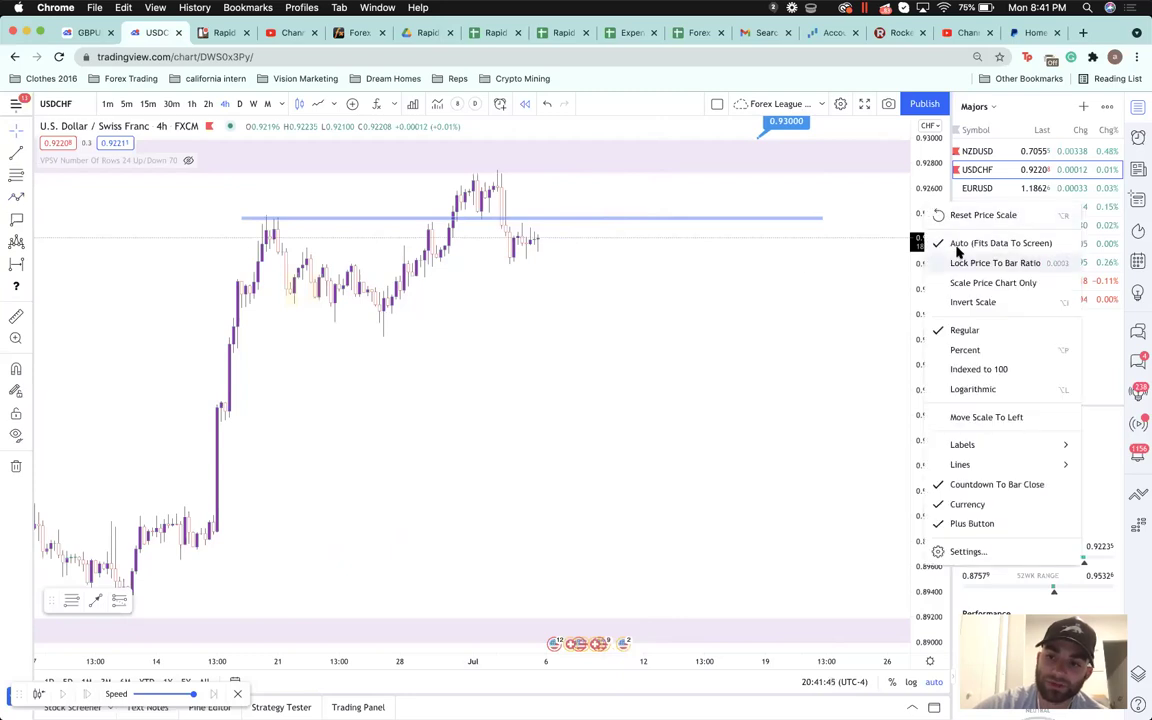
pyautogui.click(780, 288)
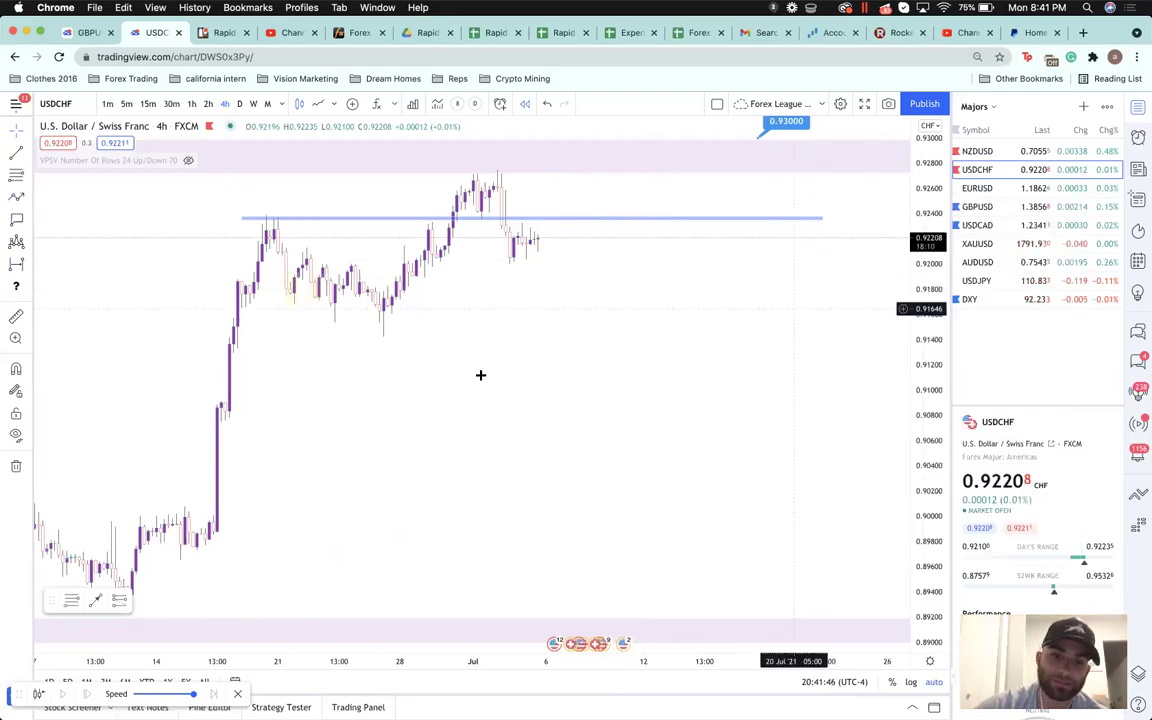
# - Place a short position just after the latest candles with its entry at 0.92356 on the blue zone
pyautogui.click(26, 264)
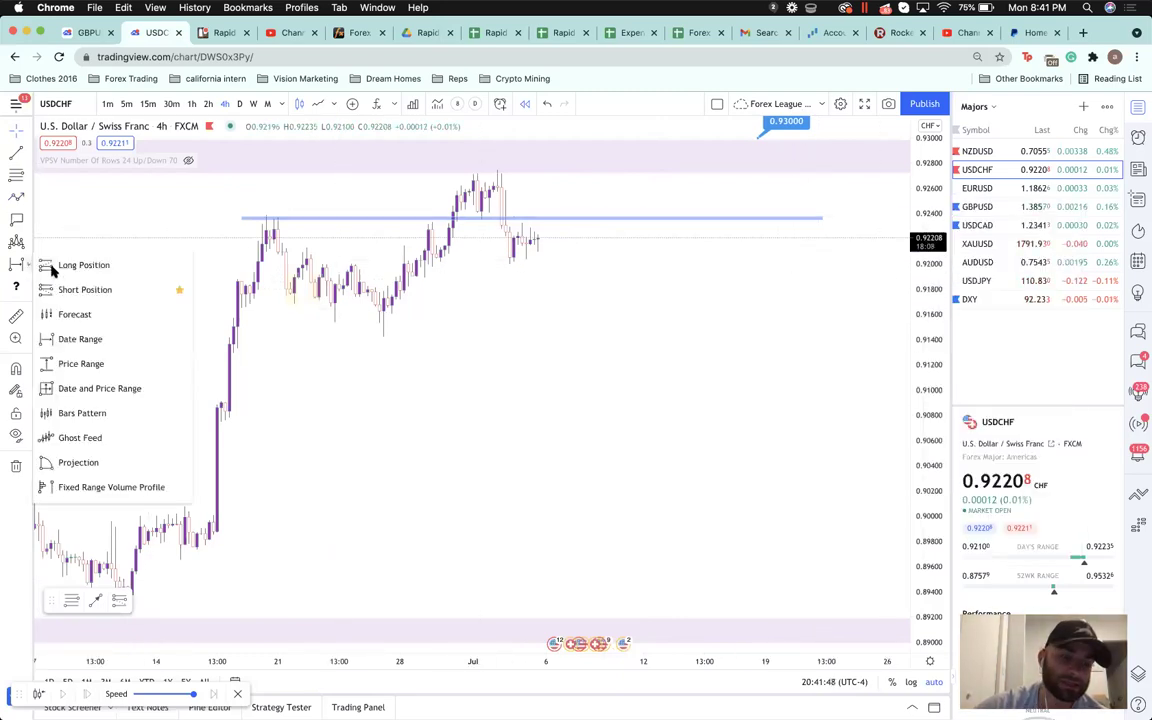
pyautogui.click(87, 288)
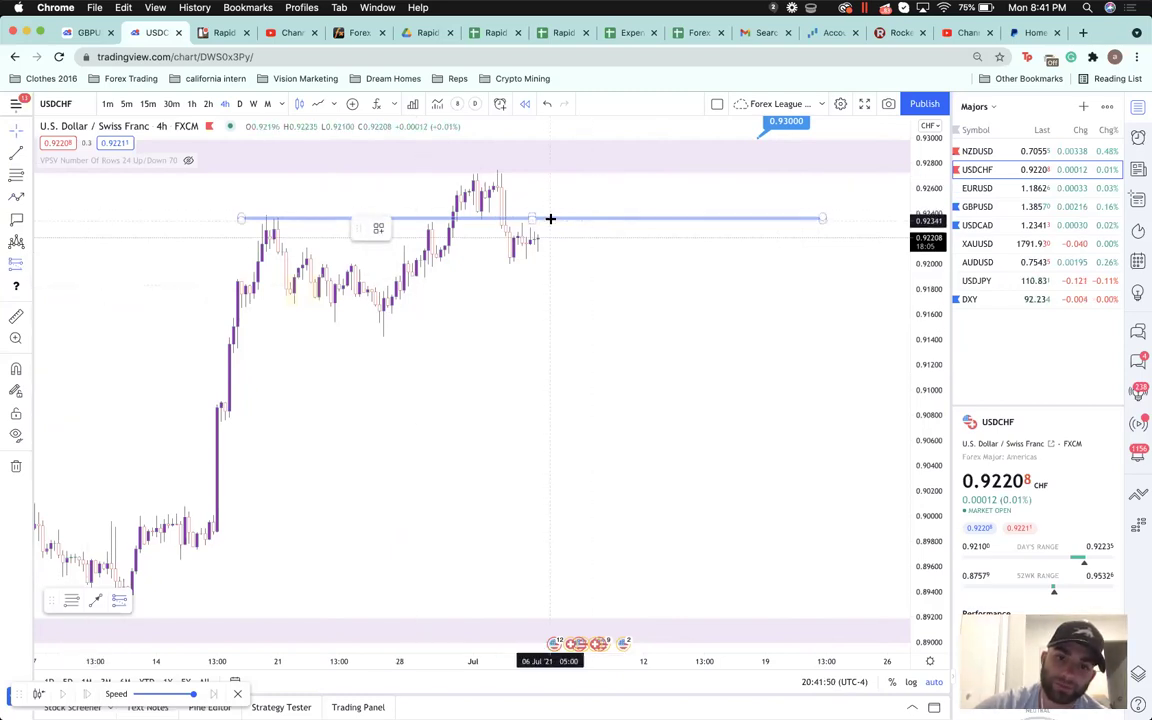
pyautogui.click(550, 218)
pyautogui.click(475, 330)
pyautogui.scroll(3, 475, 331)
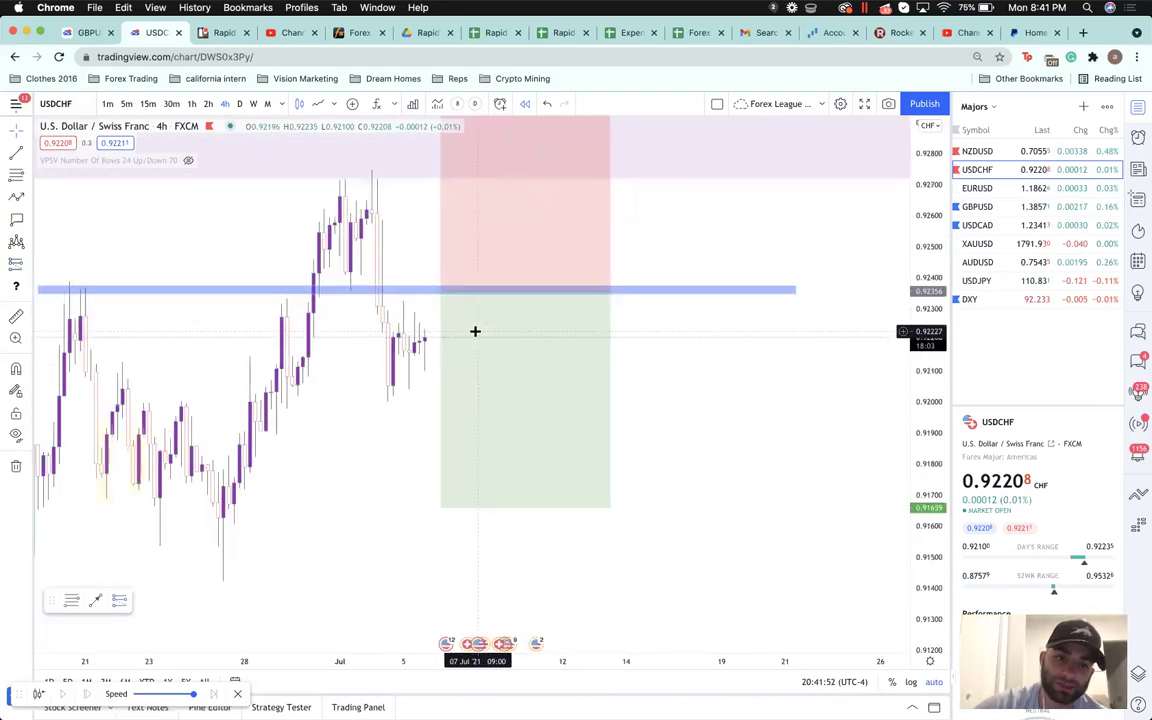
# - Draw a Fibonacci retracement from the early July swing high at 0.92739 down to the 0.92008 low
pyautogui.hscroll(-2, 475, 331)
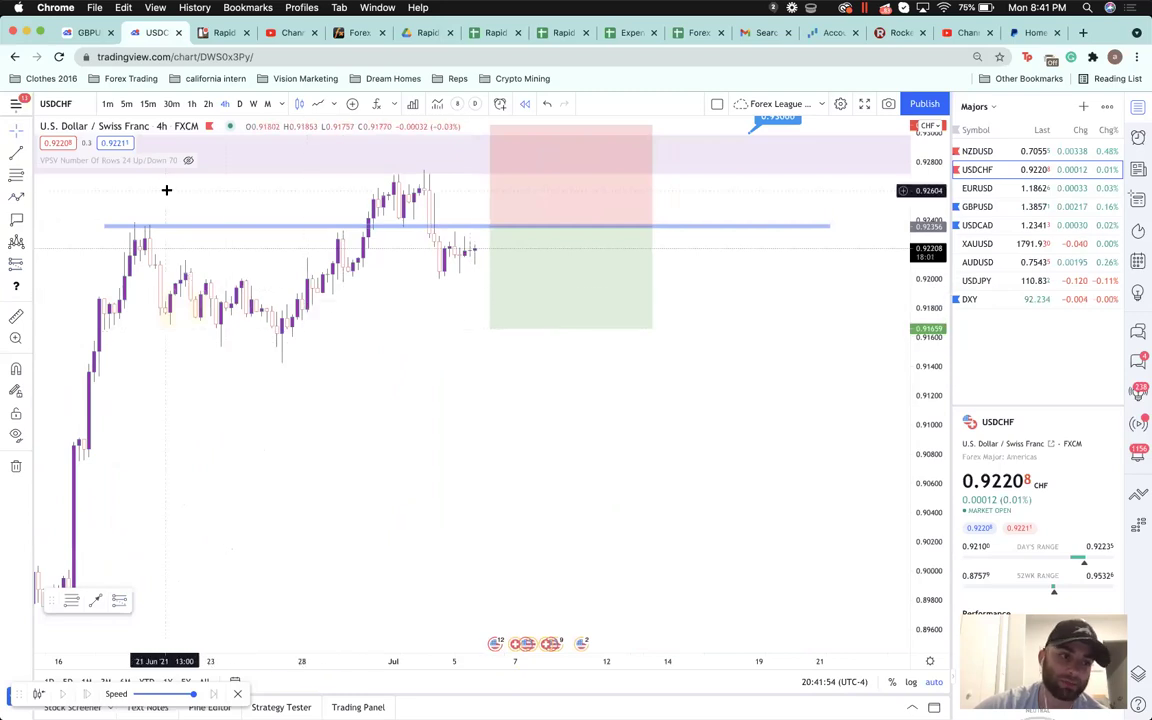
pyautogui.click(423, 171)
pyautogui.click(593, 277)
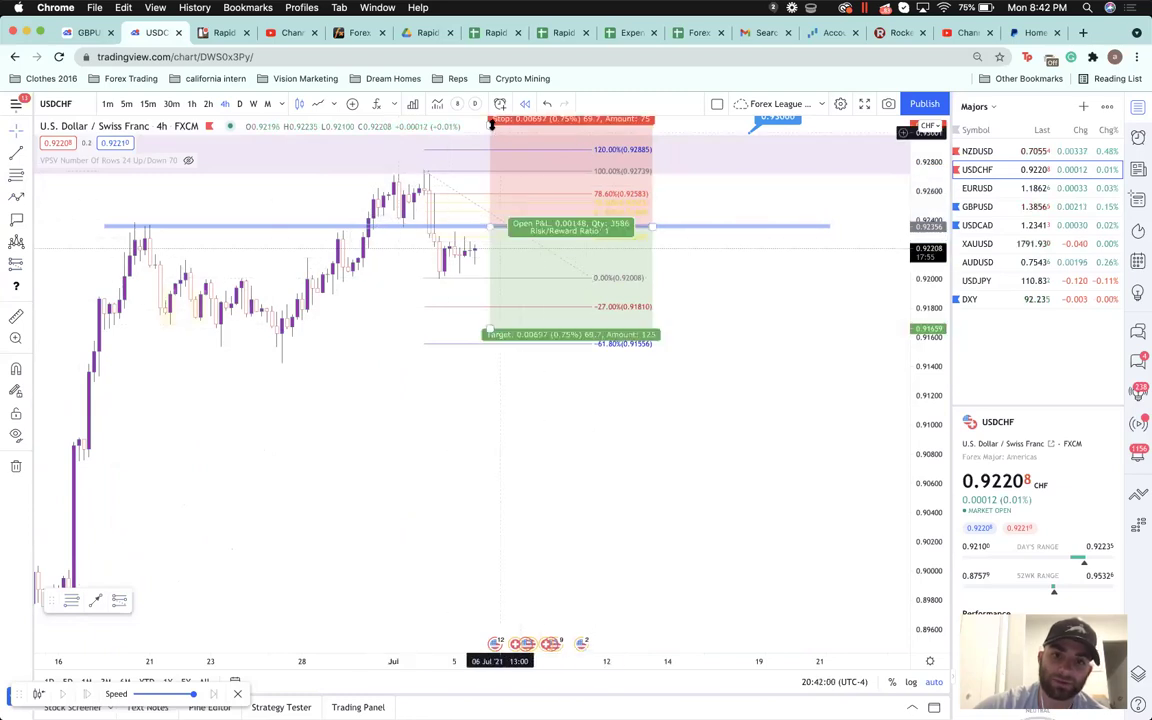
# - Set the short position's stop to 0.92798 and extend its target to 0.91551 near the -61.8% Fibonacci level
pyautogui.moveTo(491, 123); pyautogui.dragTo(491, 160)
pyautogui.moveTo(489, 330); pyautogui.dragTo(489, 348)
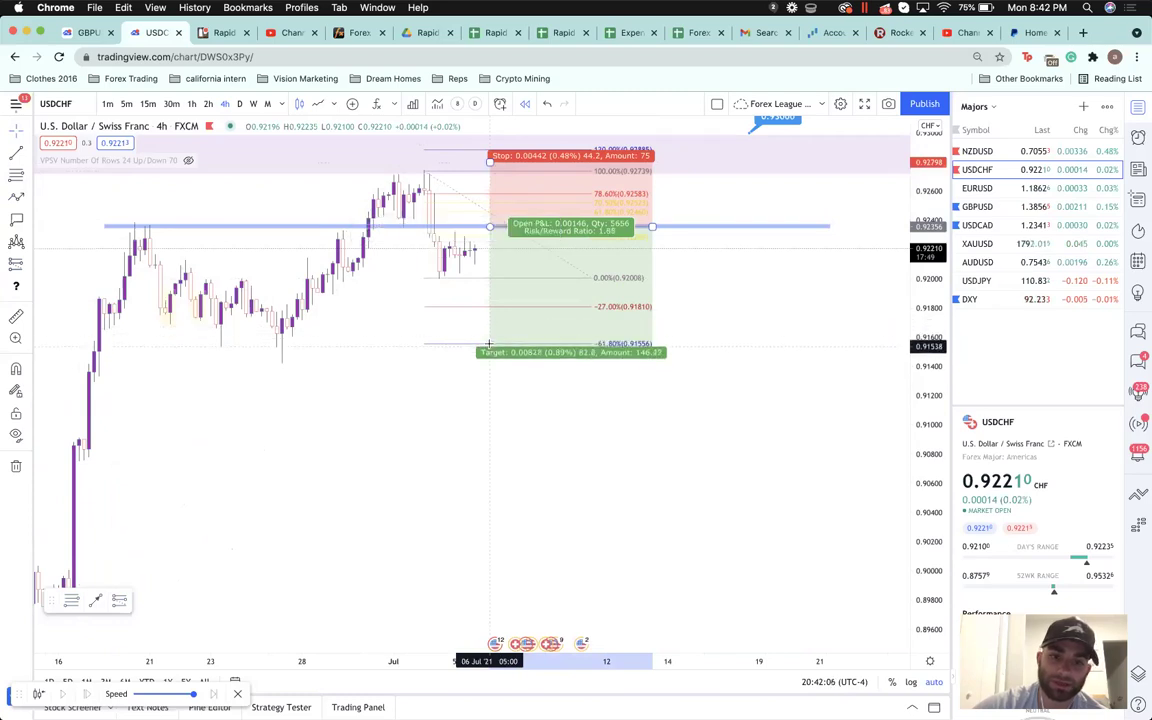
pyautogui.click(421, 331)
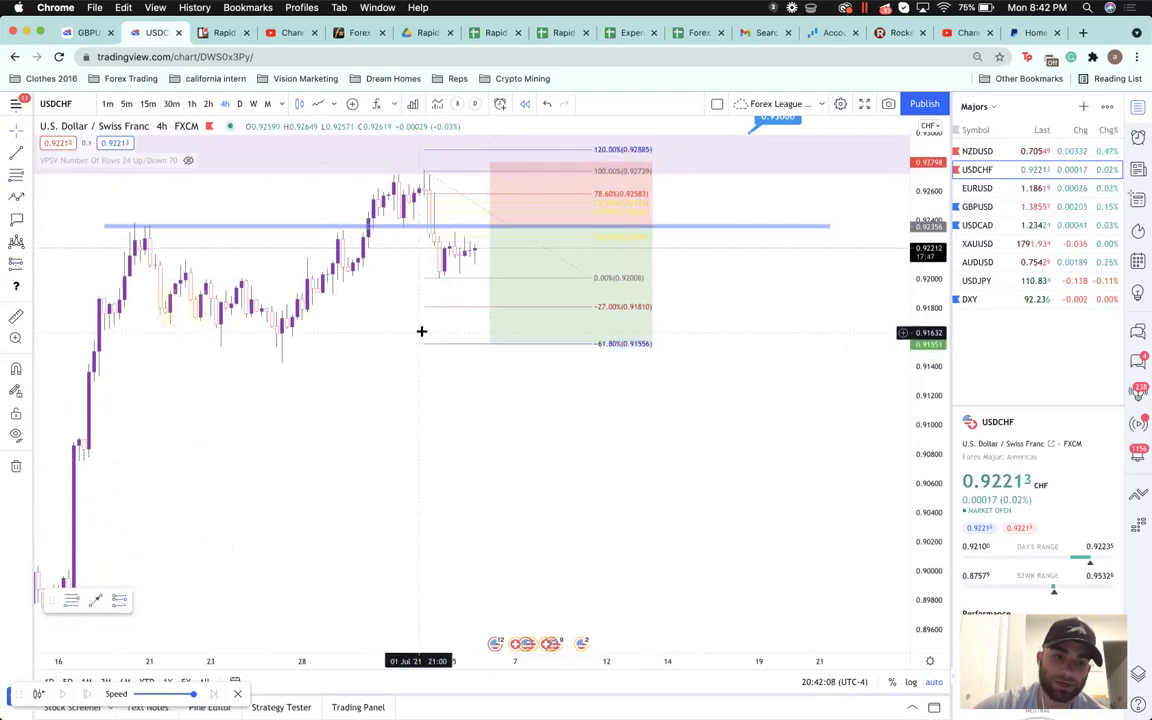
# - Tighten the short position's stop to 0.92659
pyautogui.click(490, 162)
pyautogui.moveTo(490, 162); pyautogui.dragTo(491, 183)
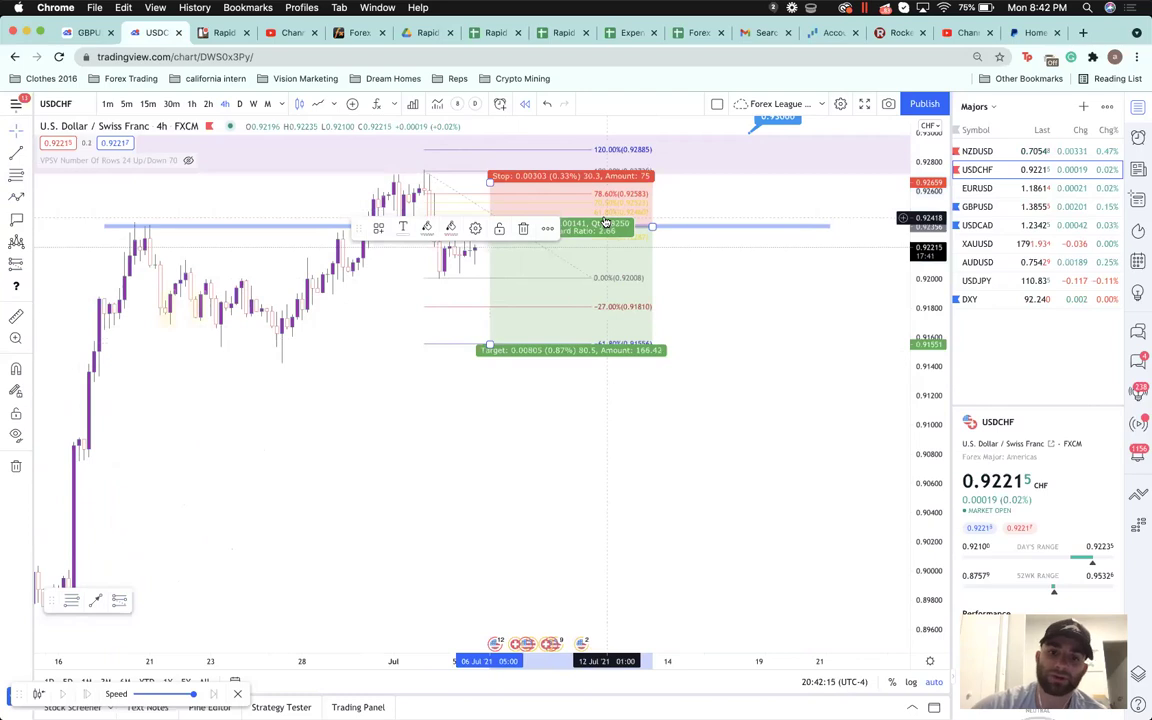
pyautogui.click(679, 270)
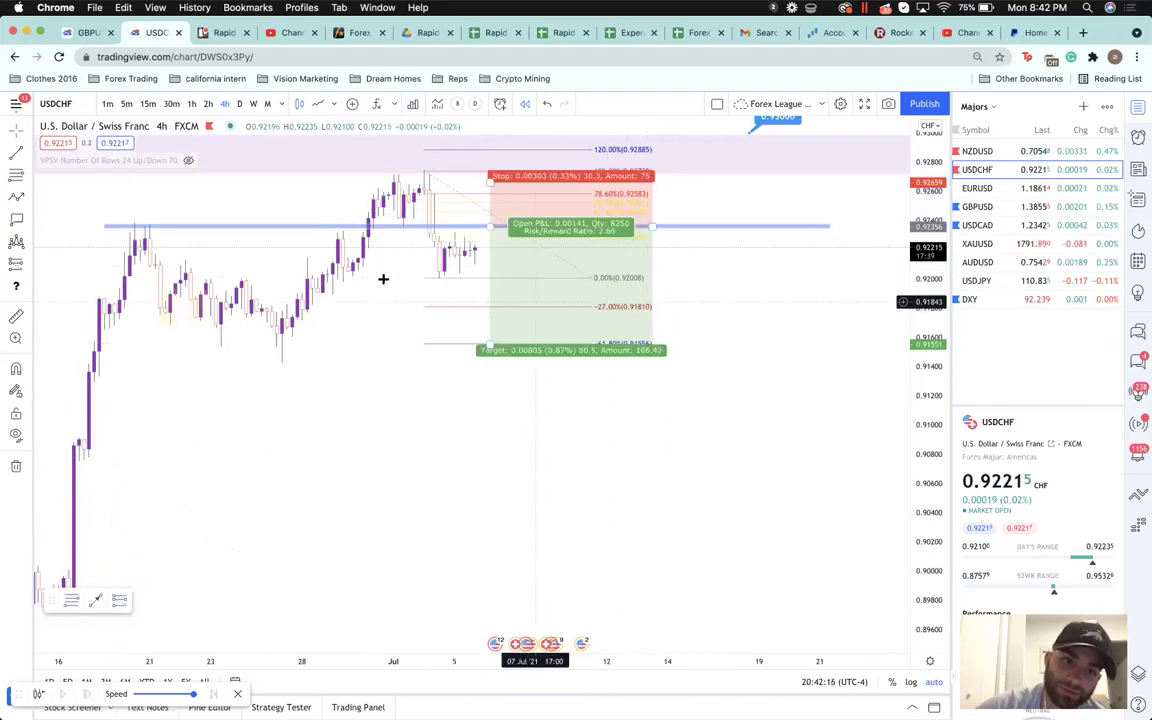
# - Draw a projected path from the current price up to about 0.925 inside the stop area and back down to the blue zone
pyautogui.click(22, 196)
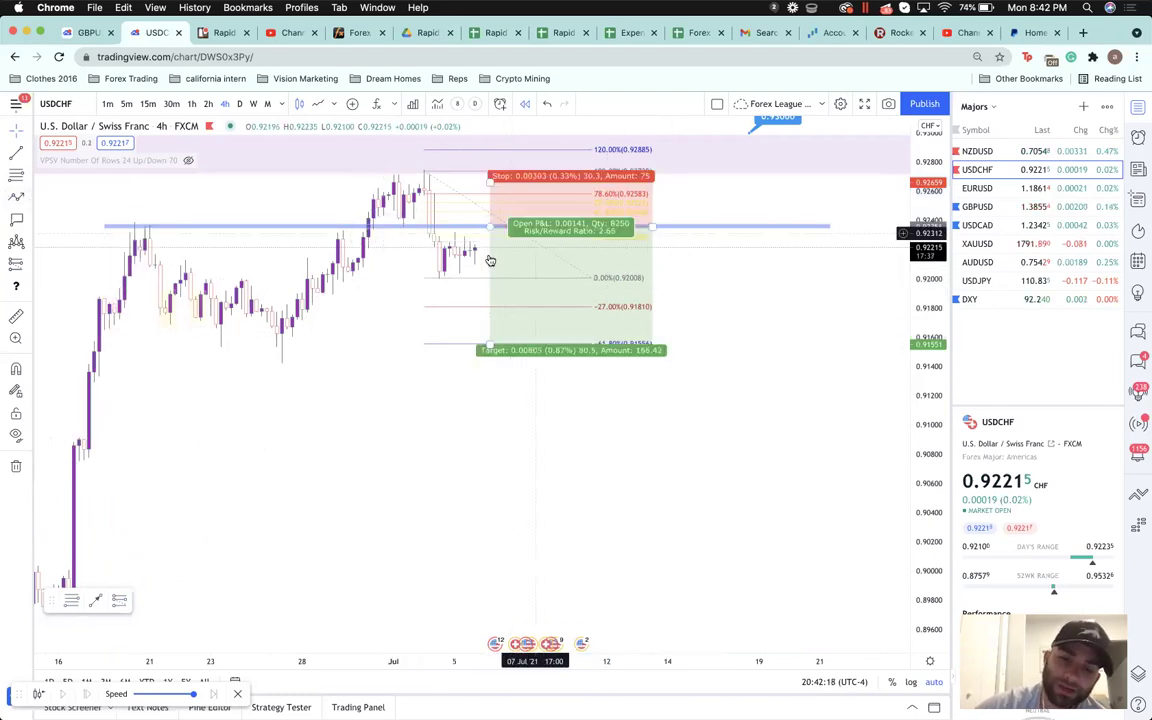
pyautogui.click(469, 435)
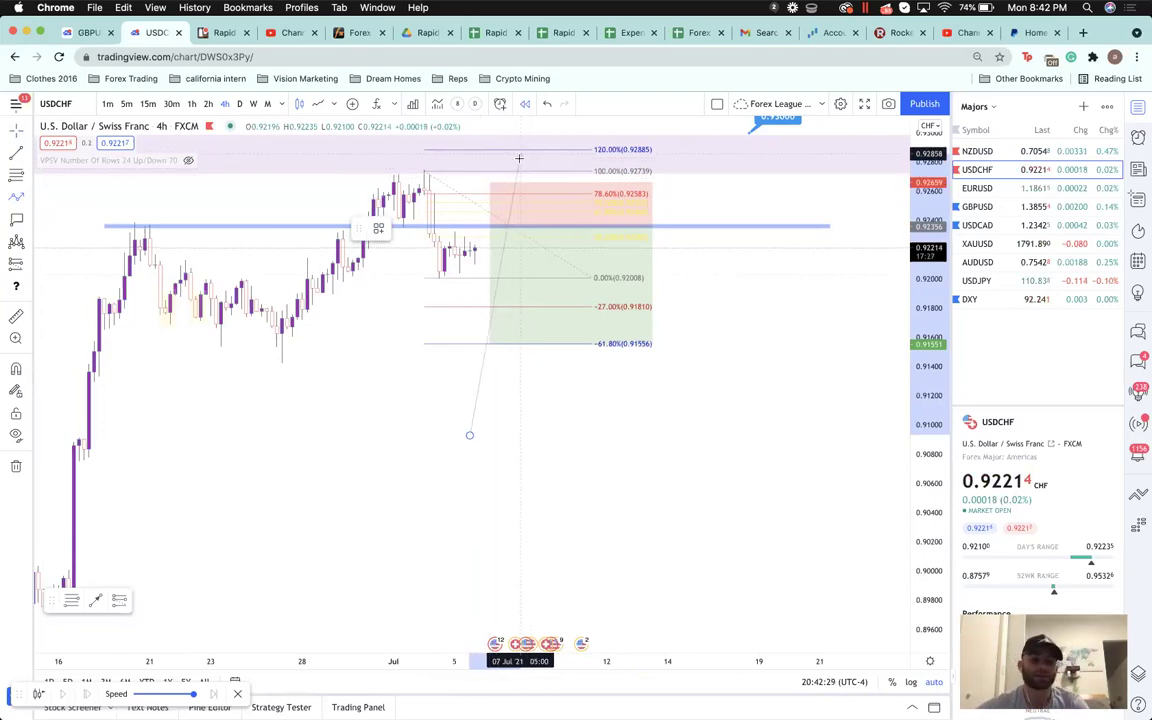
pyautogui.click(499, 231)
pyautogui.click(476, 229)
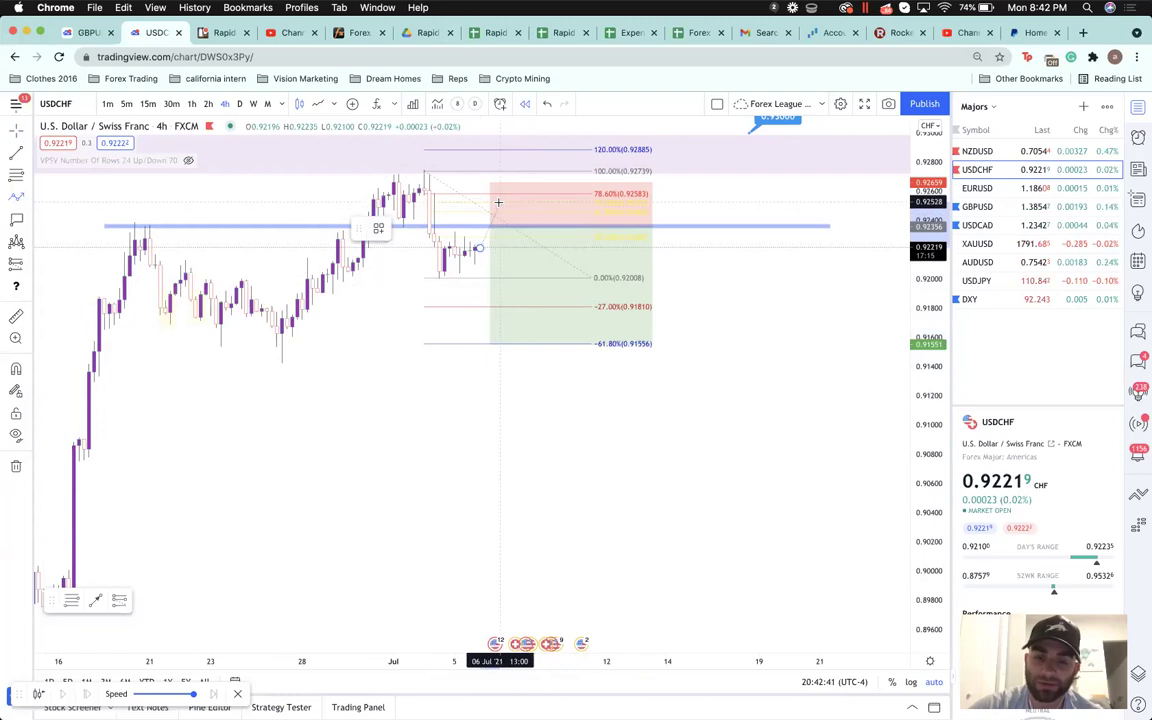
pyautogui.doubleClick(519, 224)
pyautogui.click(628, 234)
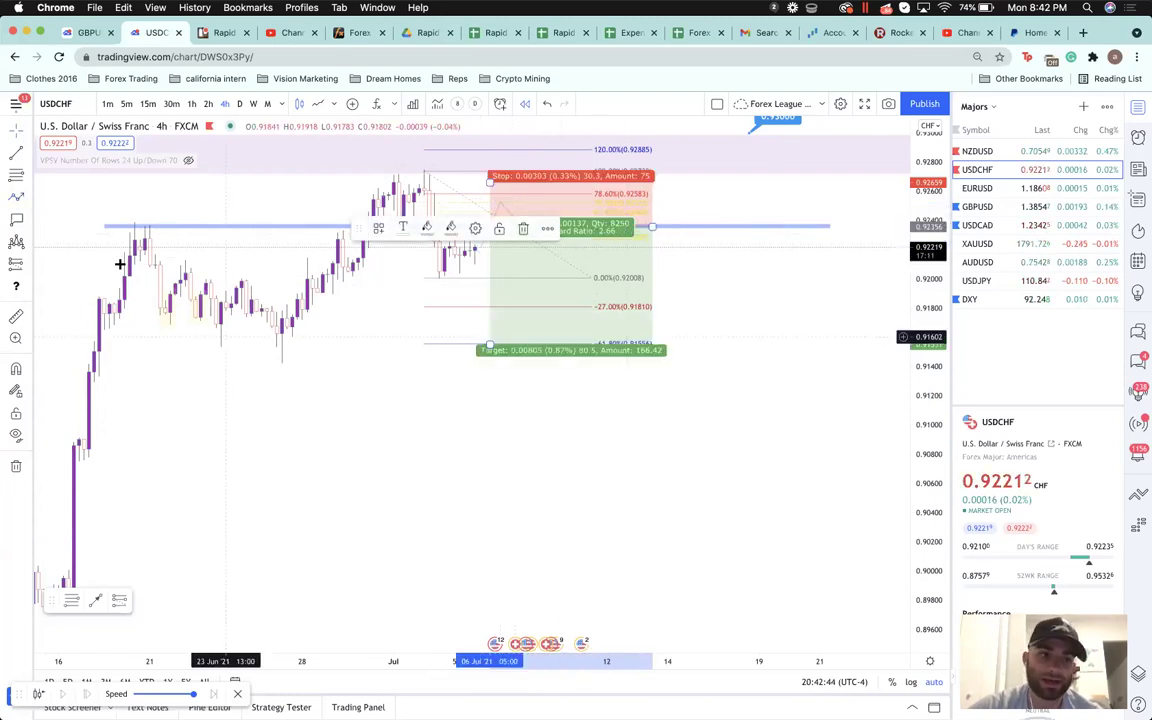
# - Draw a small ellipse around the point where the projected path returns to the blue zone
pyautogui.click(27, 197)
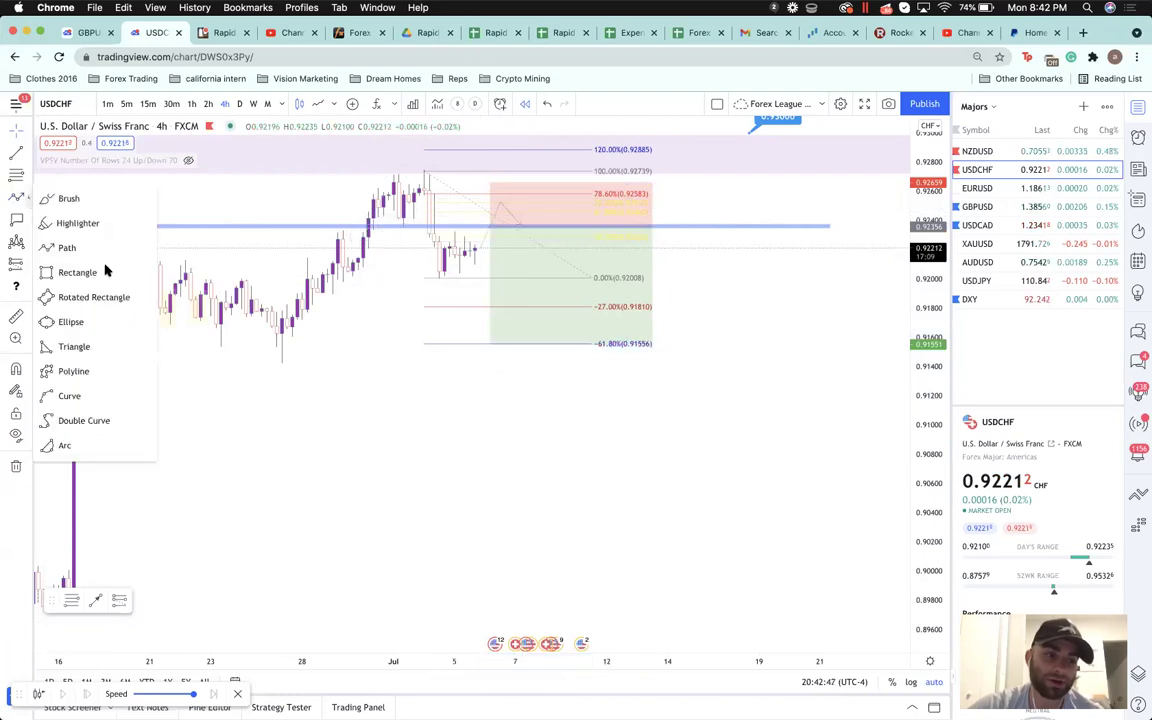
pyautogui.click(98, 321)
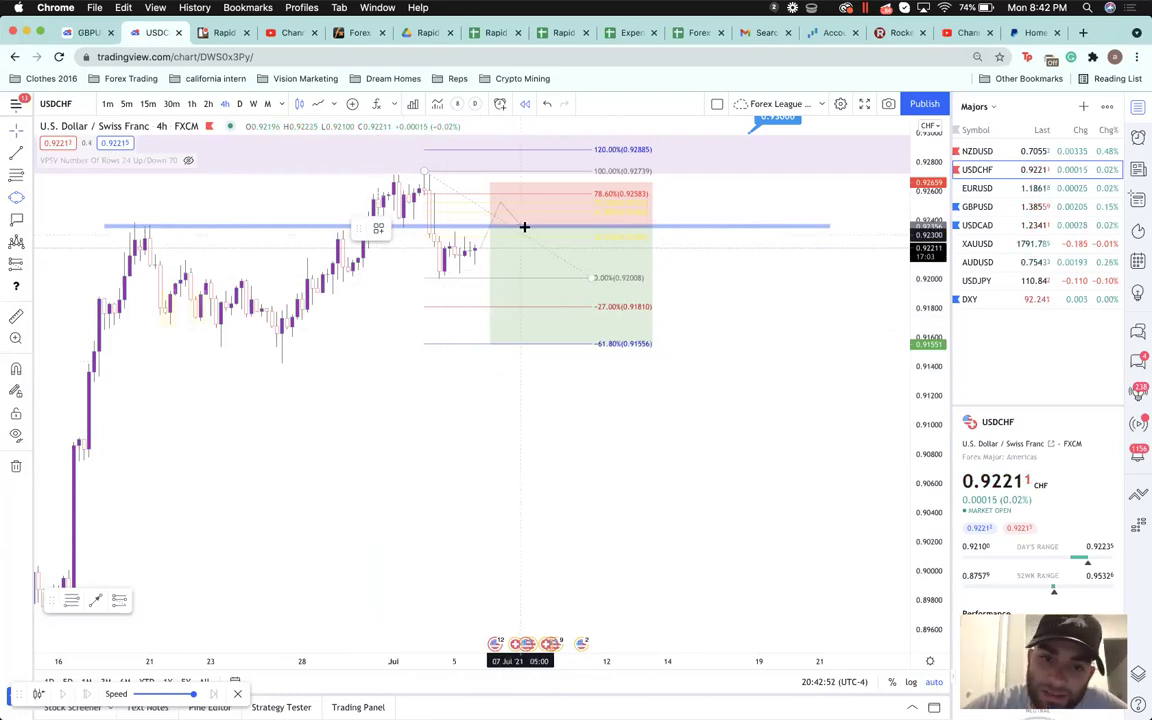
pyautogui.moveTo(522, 228)
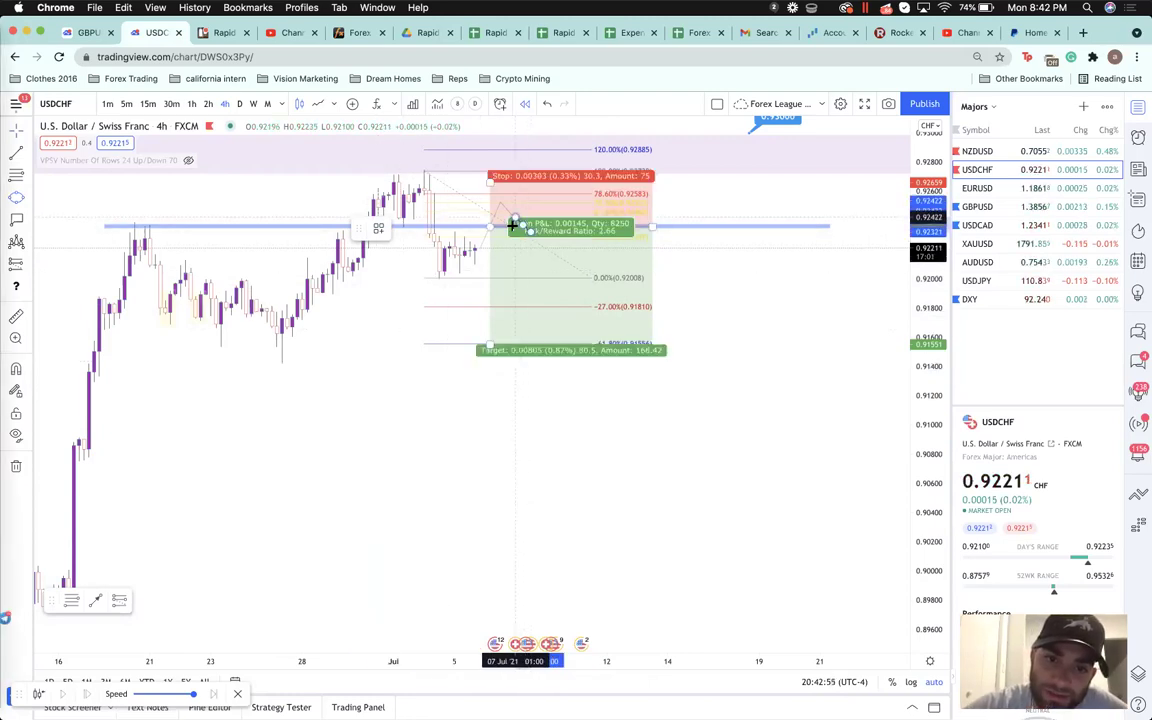
pyautogui.click(514, 226)
pyautogui.click(476, 311)
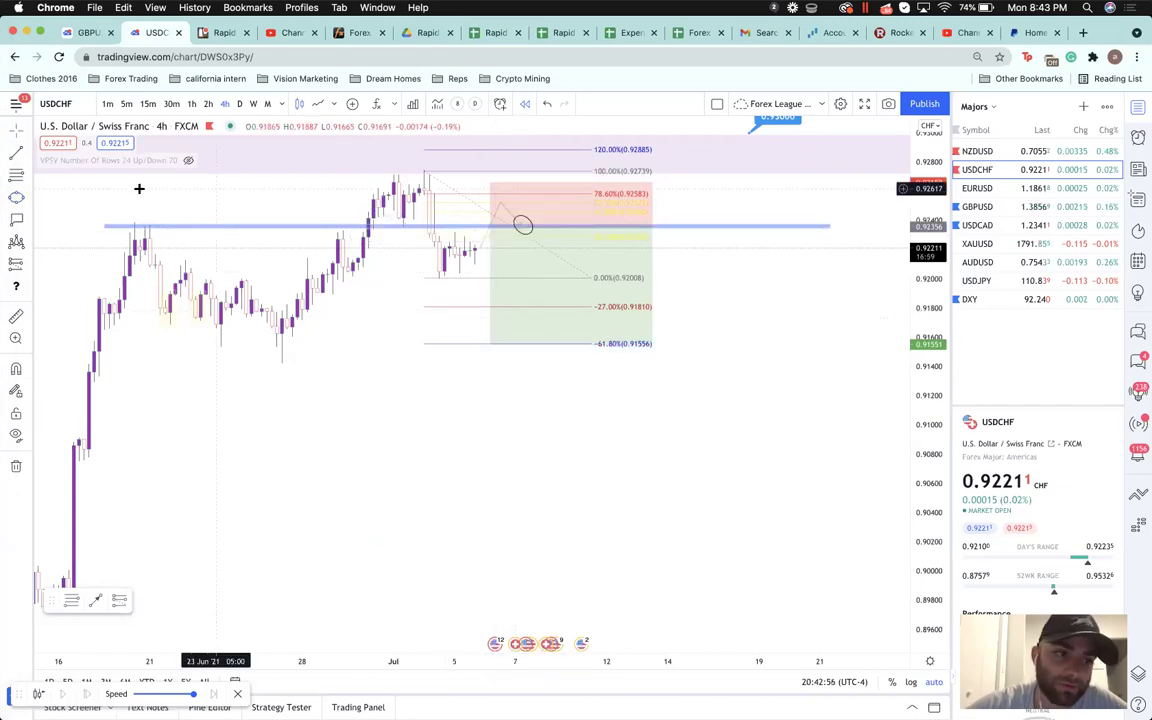
pyautogui.click(28, 204)
pyautogui.click(80, 247)
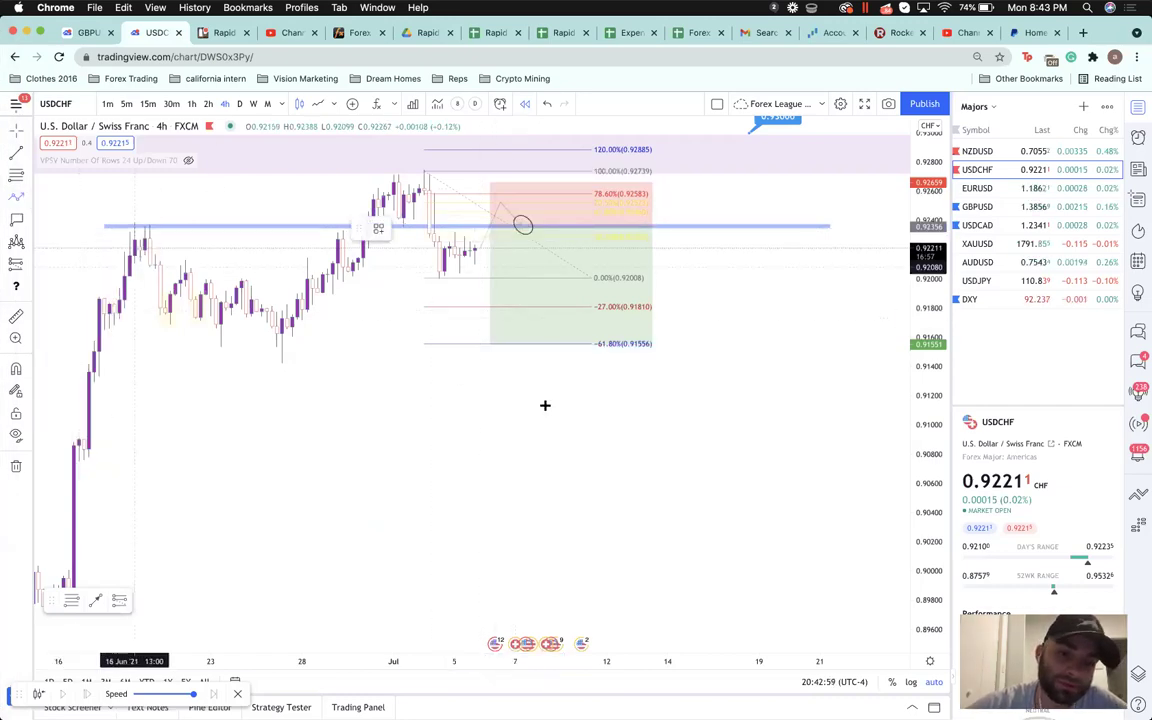
pyautogui.click(545, 405)
pyautogui.click(497, 203)
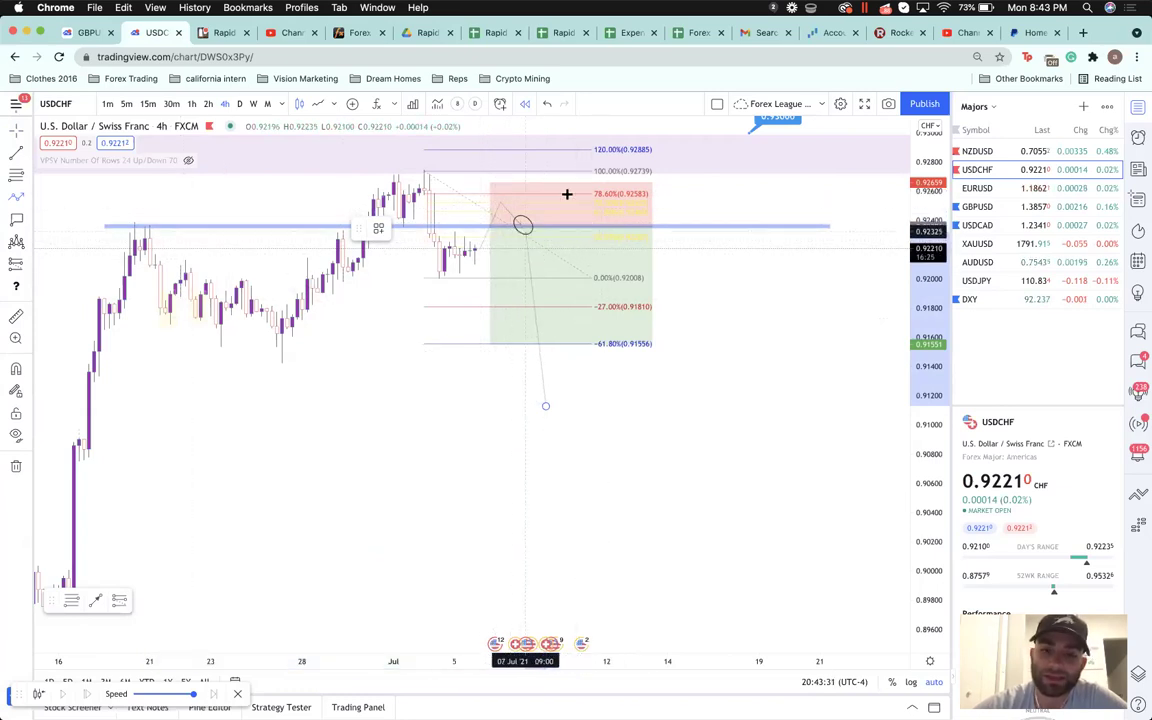
pyautogui.press('Escape')
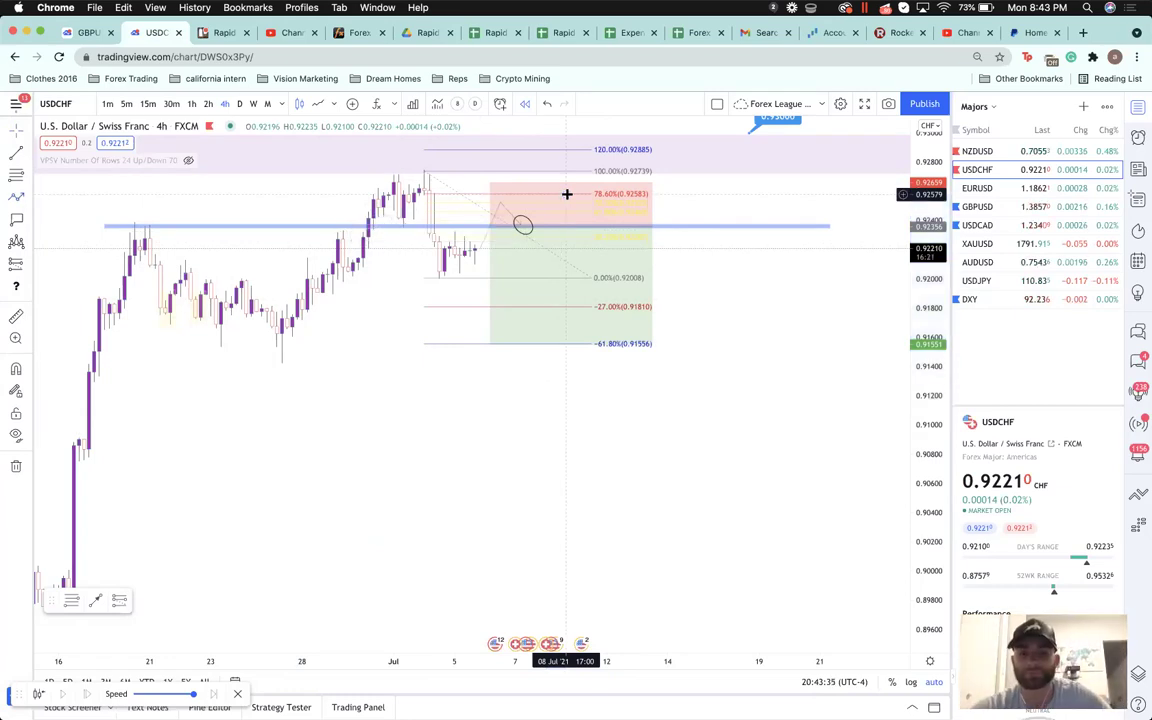
# - Delete the ellipse and old projected path, and draw a new path from the current price up to the blue zone and down to the -61.8% level
pyautogui.click(524, 218)
pyautogui.press('Delete')
pyautogui.click(501, 206)
pyautogui.press('Delete')
pyautogui.click(16, 197)
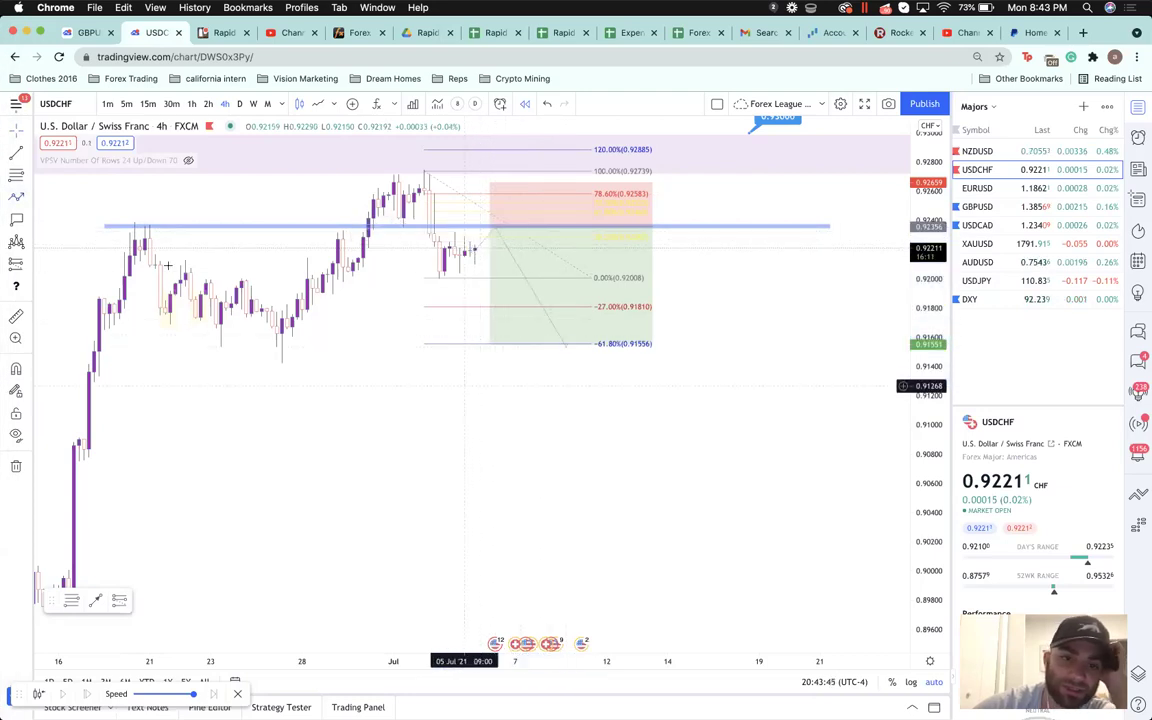
# - Draw a small ellipse around the new path's turning point on the blue zone
pyautogui.click(28, 200)
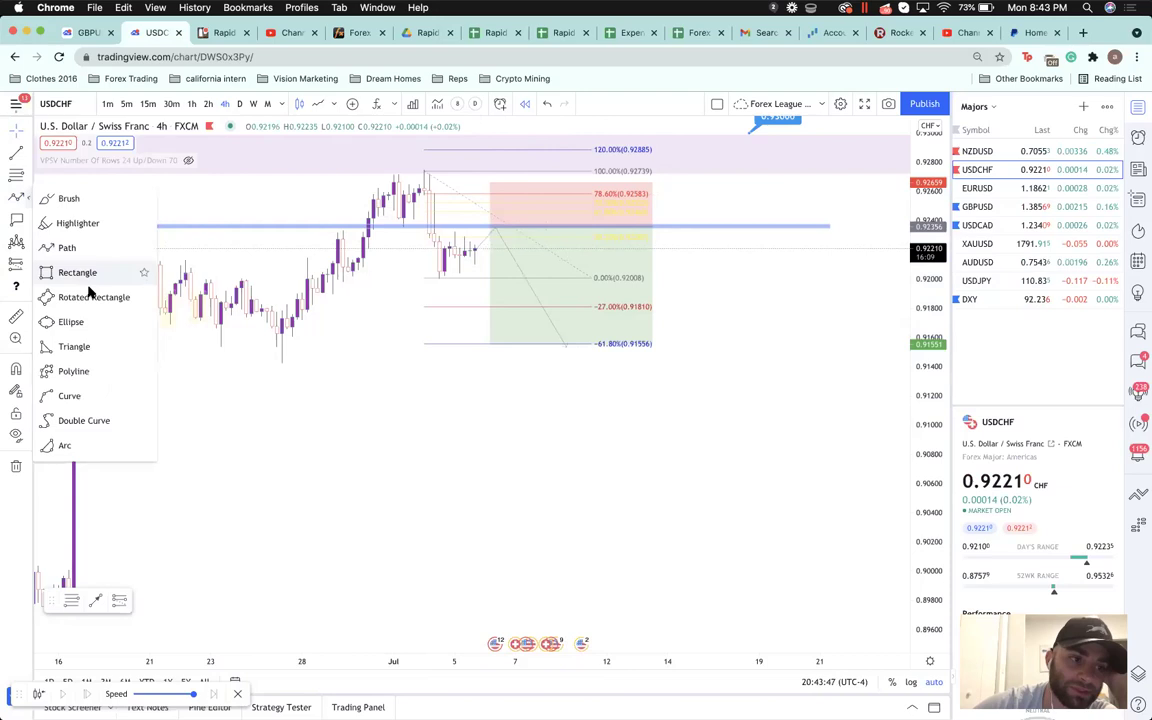
pyautogui.click(95, 321)
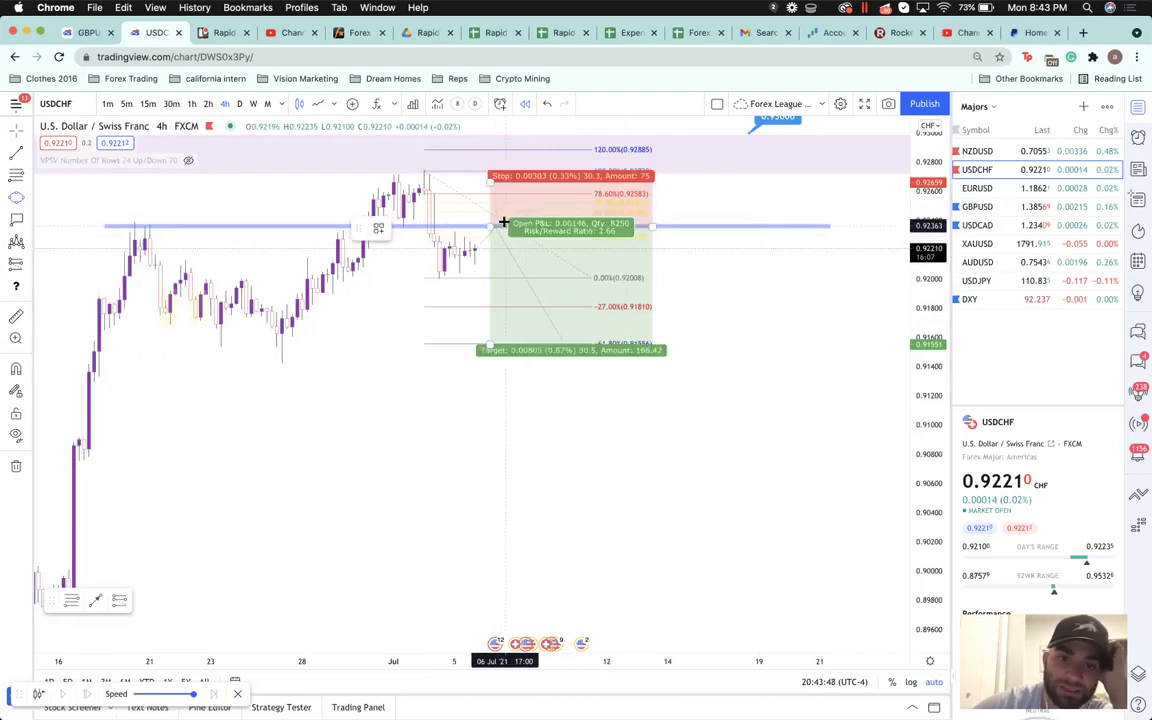
pyautogui.click(505, 222)
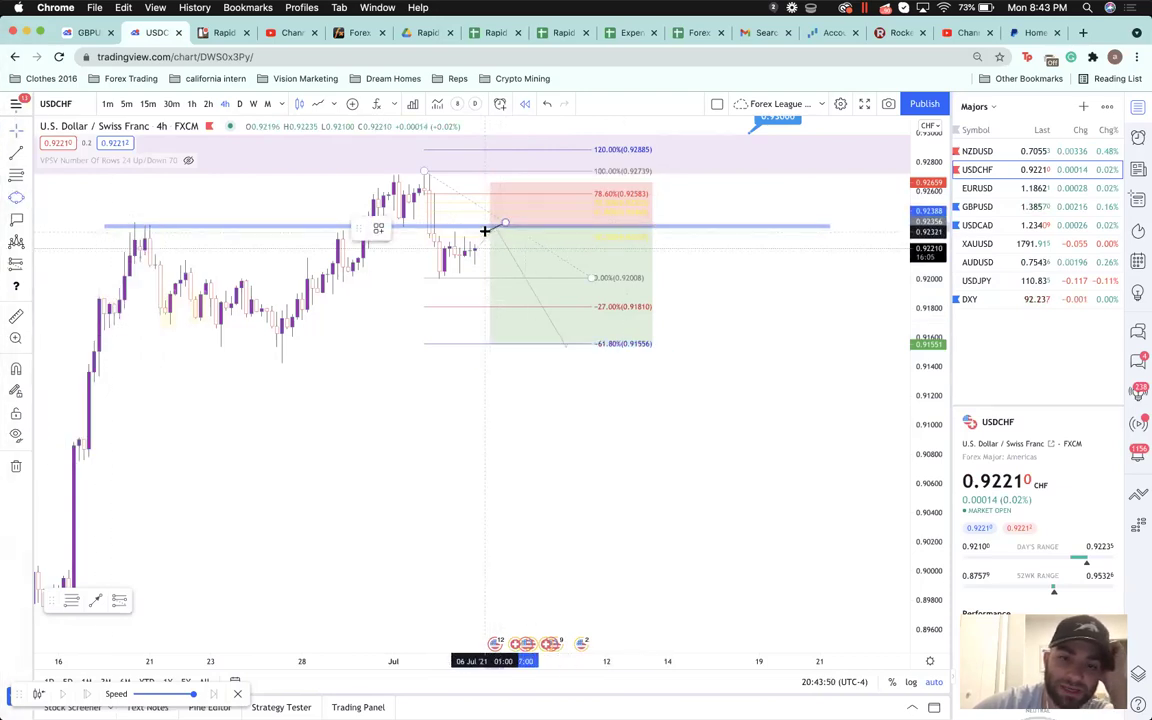
pyautogui.click(492, 242)
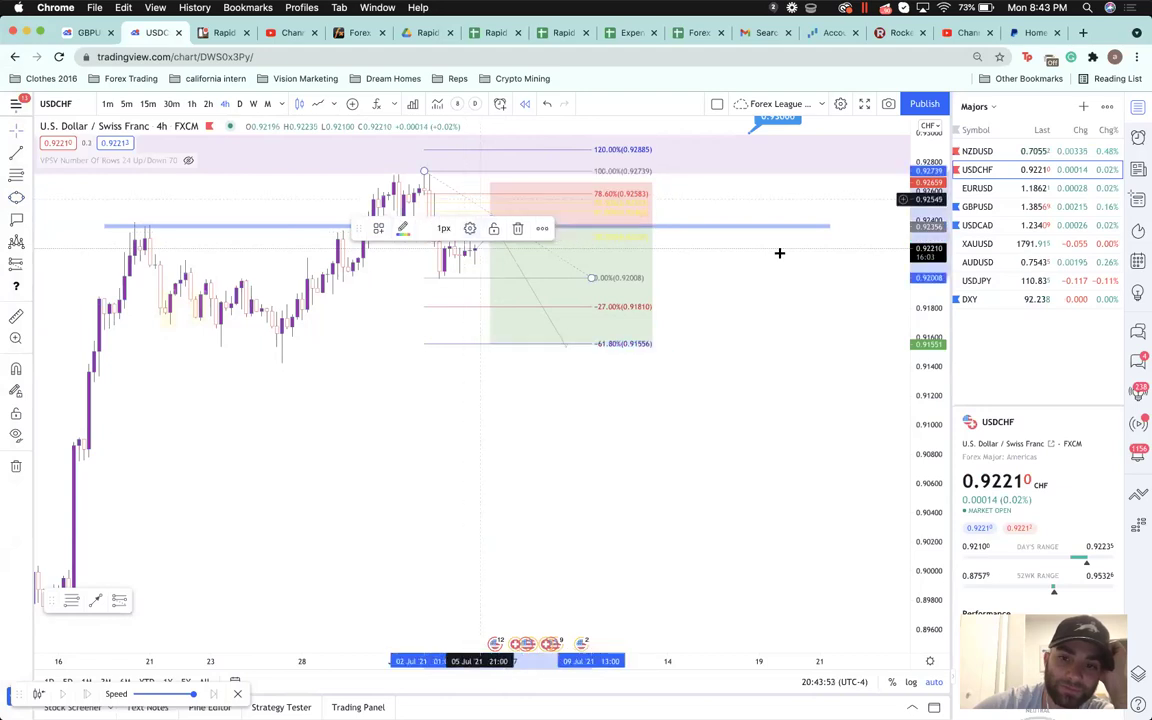
# - Create a one-time USDCHF crossing alert at 0.92371 near the blue zone and lower it to 0.92363
pyautogui.rightClick(845, 224)
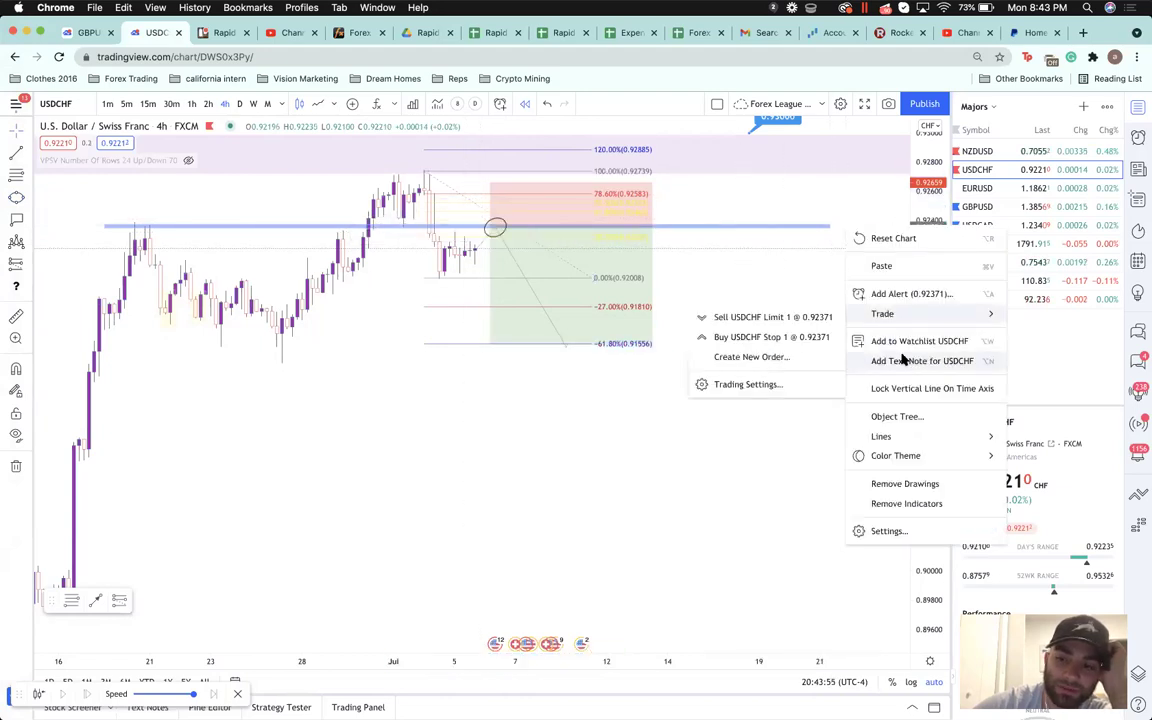
pyautogui.click(914, 294)
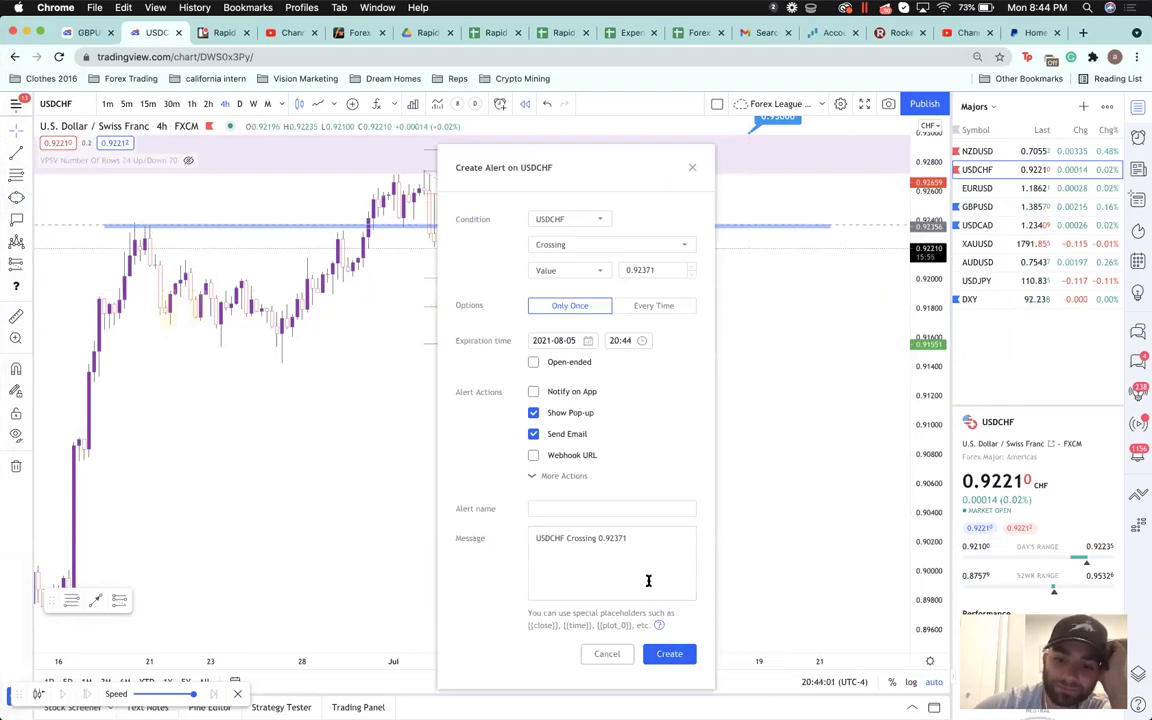
pyautogui.click(668, 655)
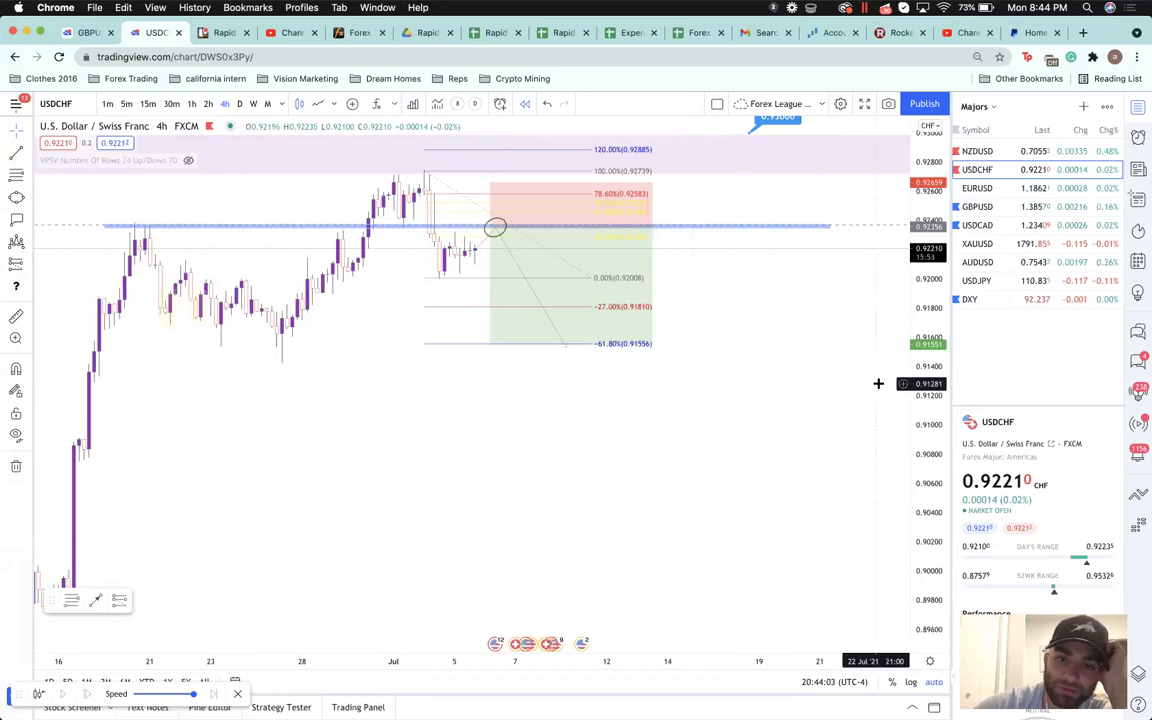
pyautogui.moveTo(865, 225); pyautogui.dragTo(866, 227)
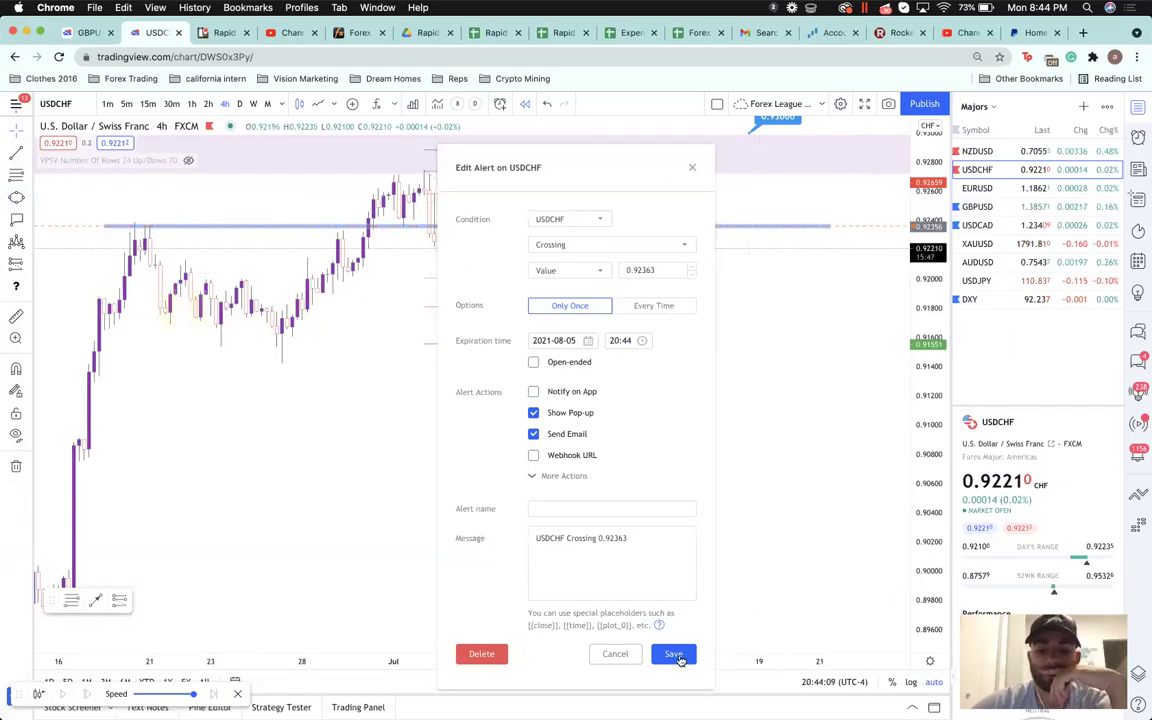
pyautogui.click(674, 654)
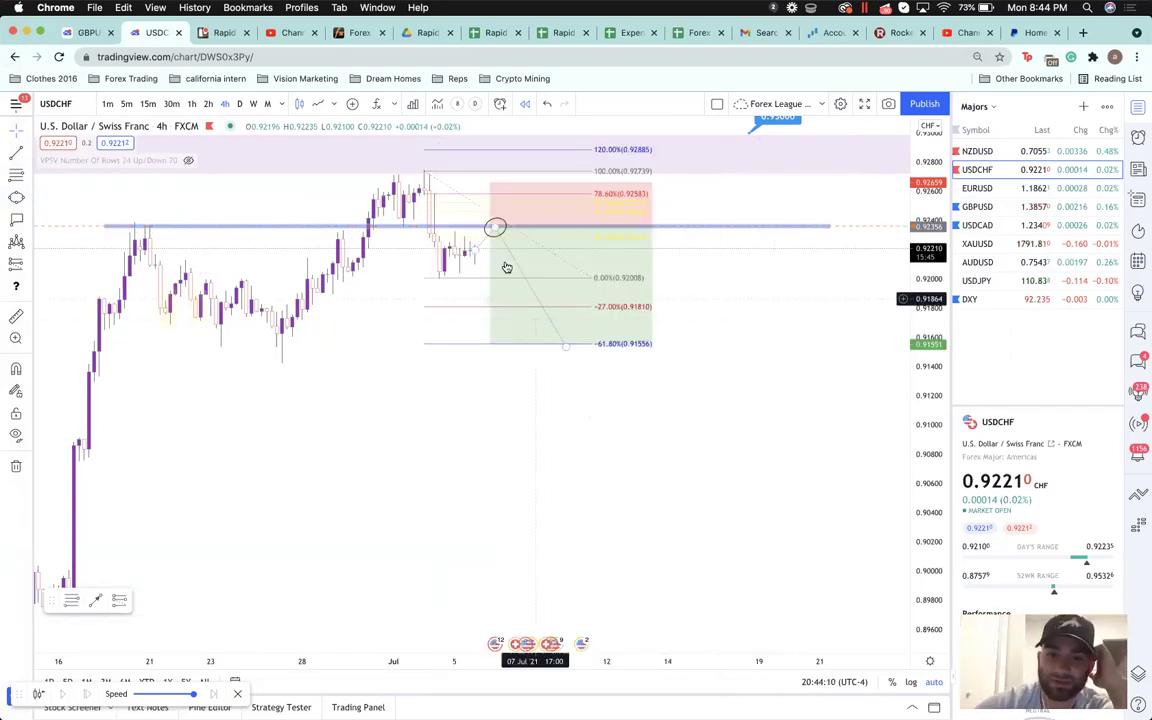
# - Shorten the short position's time span so that it ends around 7 July
pyautogui.click(477, 250)
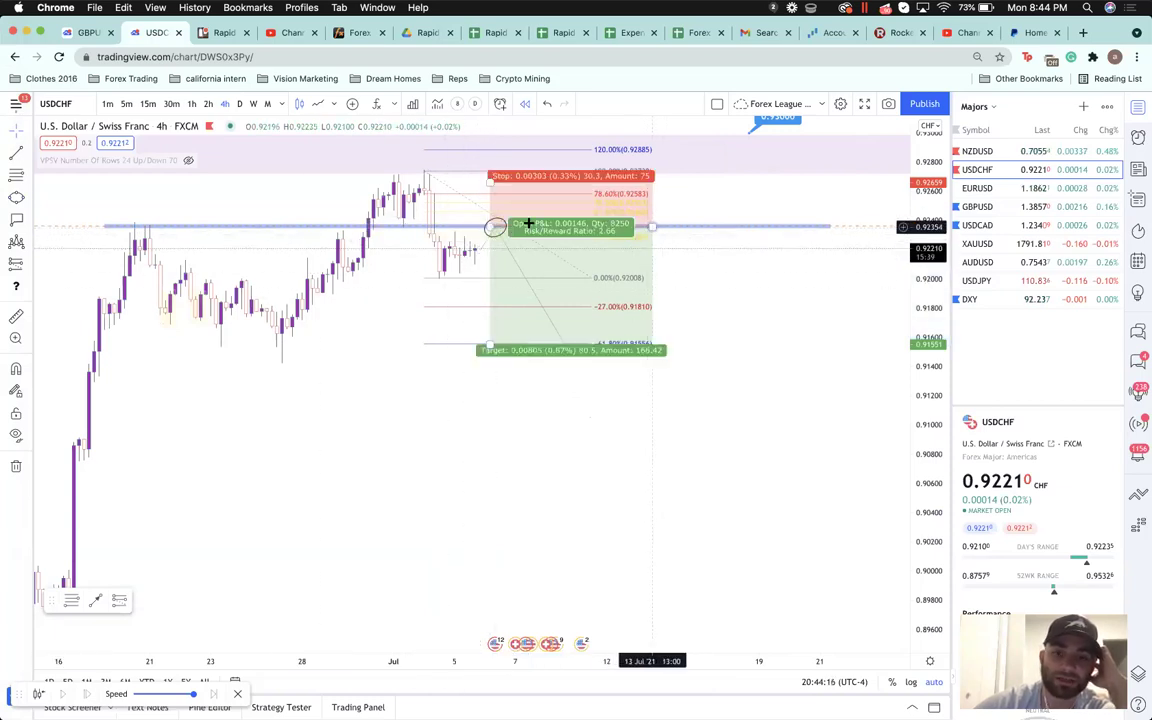
pyautogui.moveTo(652, 227); pyautogui.dragTo(529, 224)
pyautogui.click(755, 144)
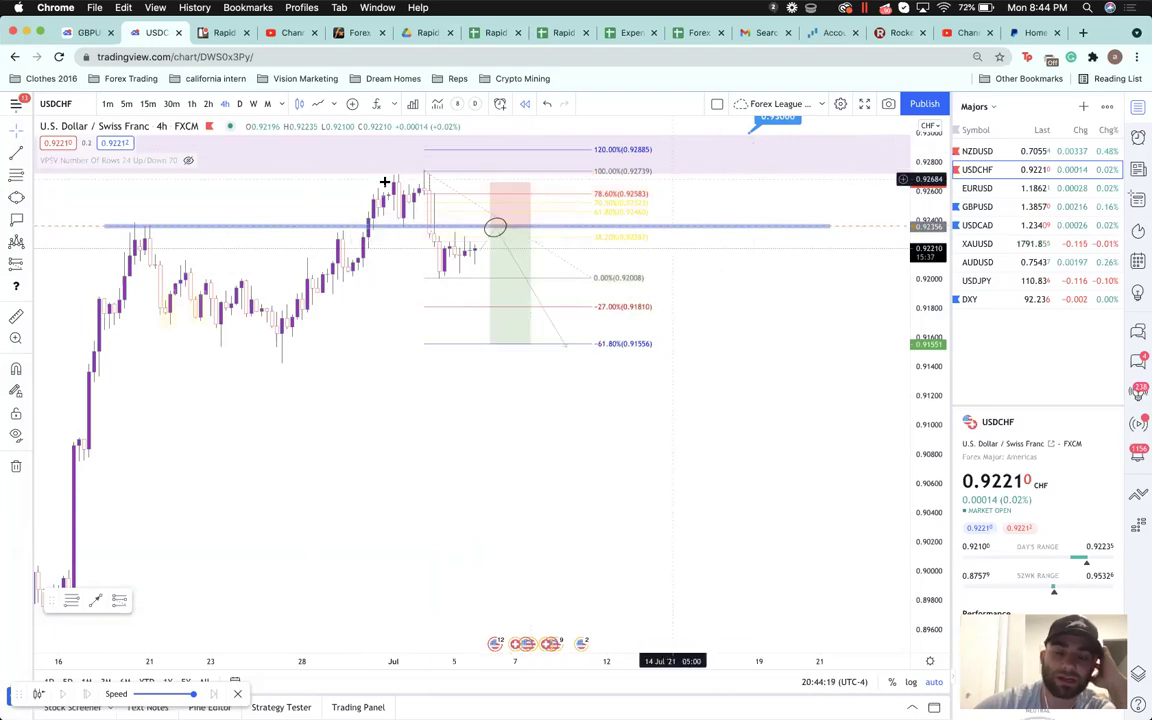
# - Draw an alternative path from the current price up to the 78.6% level, back to the blue zone and up to about the 120% level
pyautogui.click(30, 264)
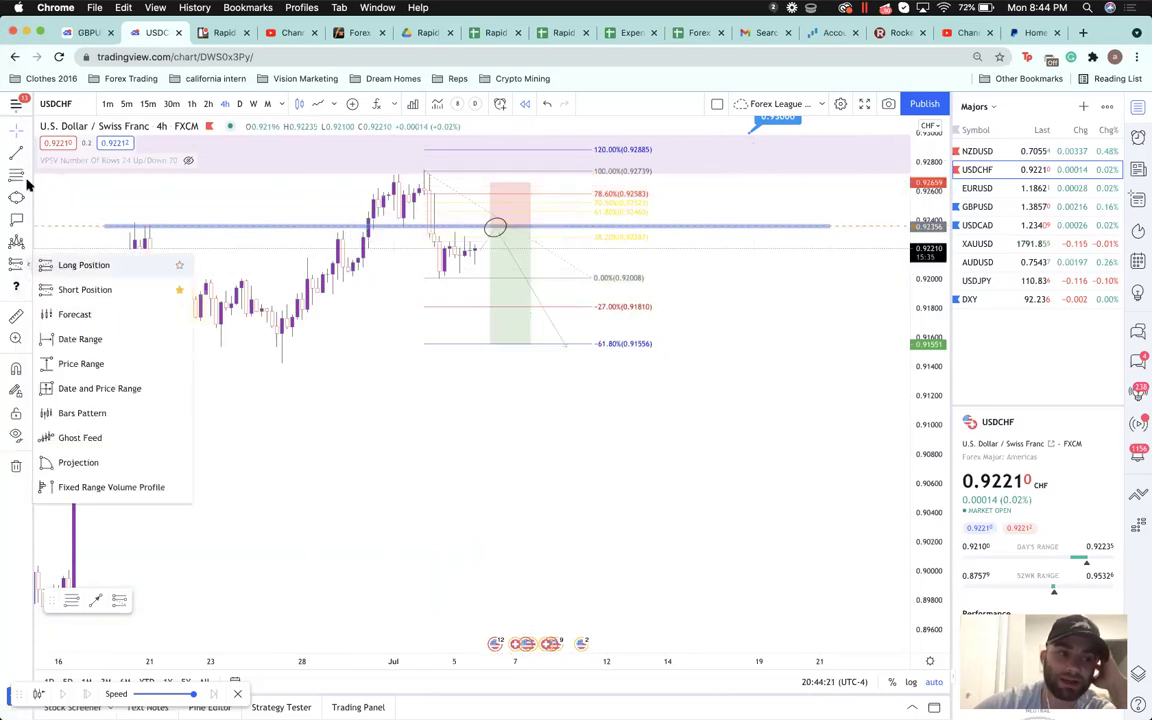
pyautogui.click(28, 197)
pyautogui.click(92, 247)
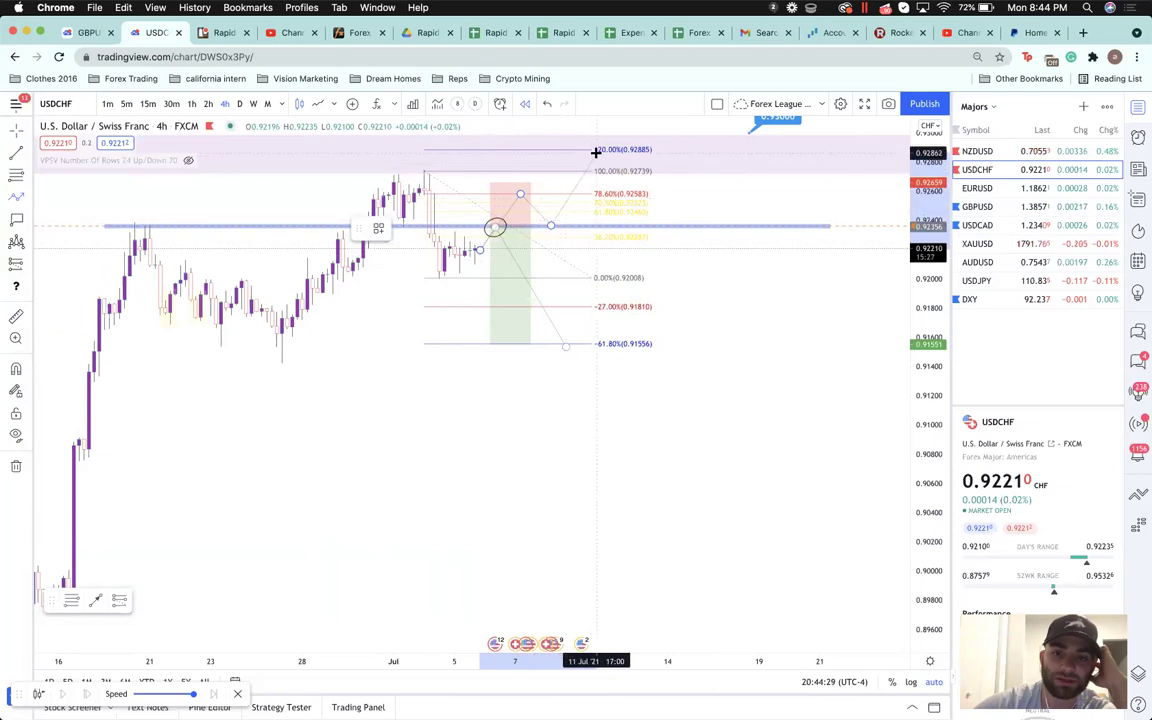
pyautogui.click(521, 193)
# - Place a long position at the blue zone where the alternative path retests it
pyautogui.click(28, 264)
pyautogui.click(80, 265)
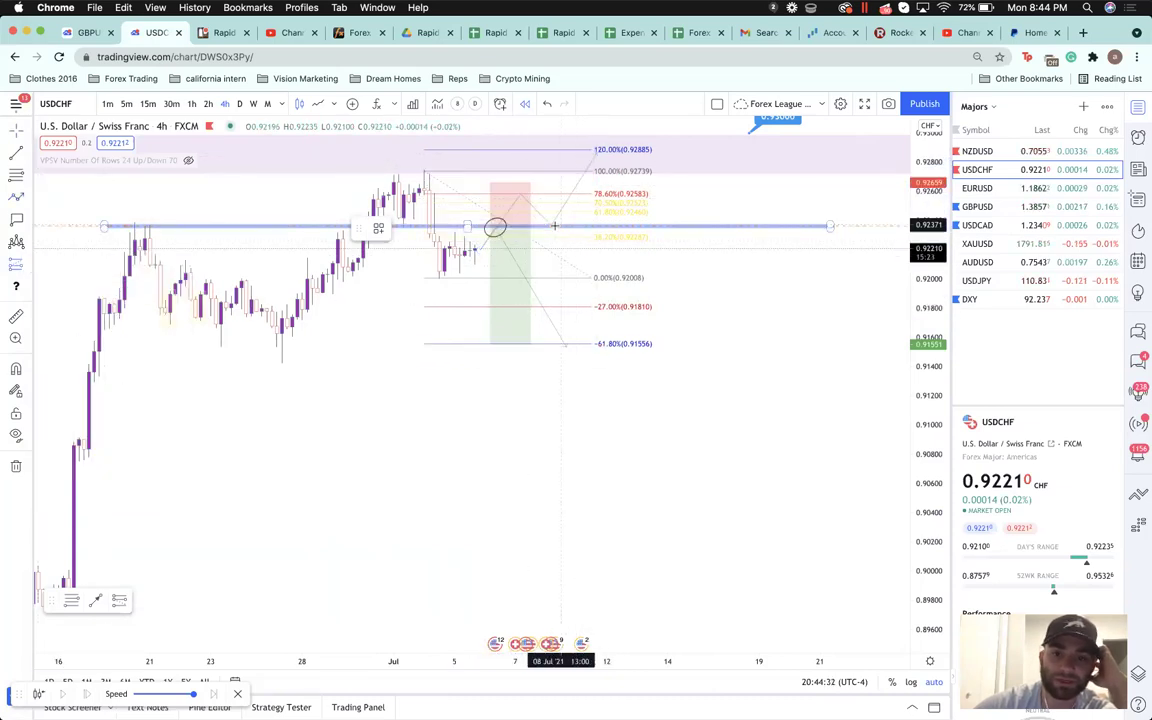
# - Place a long position on USDCHF's blue level, entry about 0.92356, with the stop at about 0.92118 and the target at about 0.92980
pyautogui.click(557, 226)
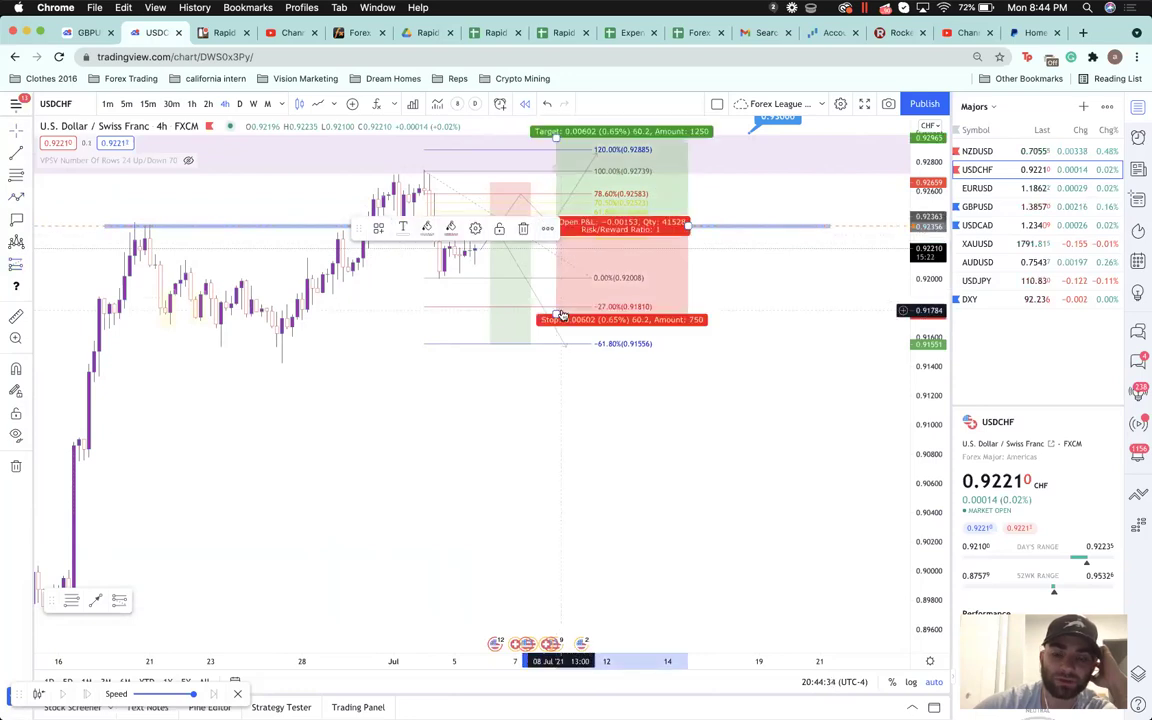
pyautogui.moveTo(556, 313); pyautogui.dragTo(564, 260)
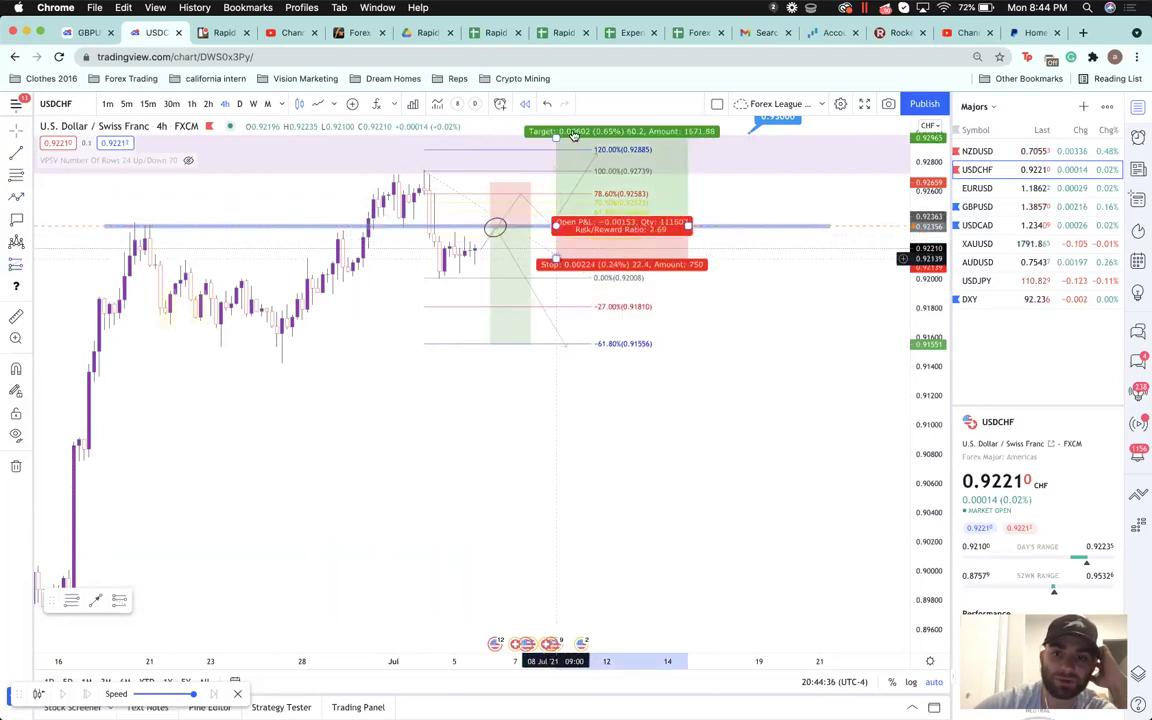
pyautogui.moveTo(557, 137); pyautogui.dragTo(556, 143)
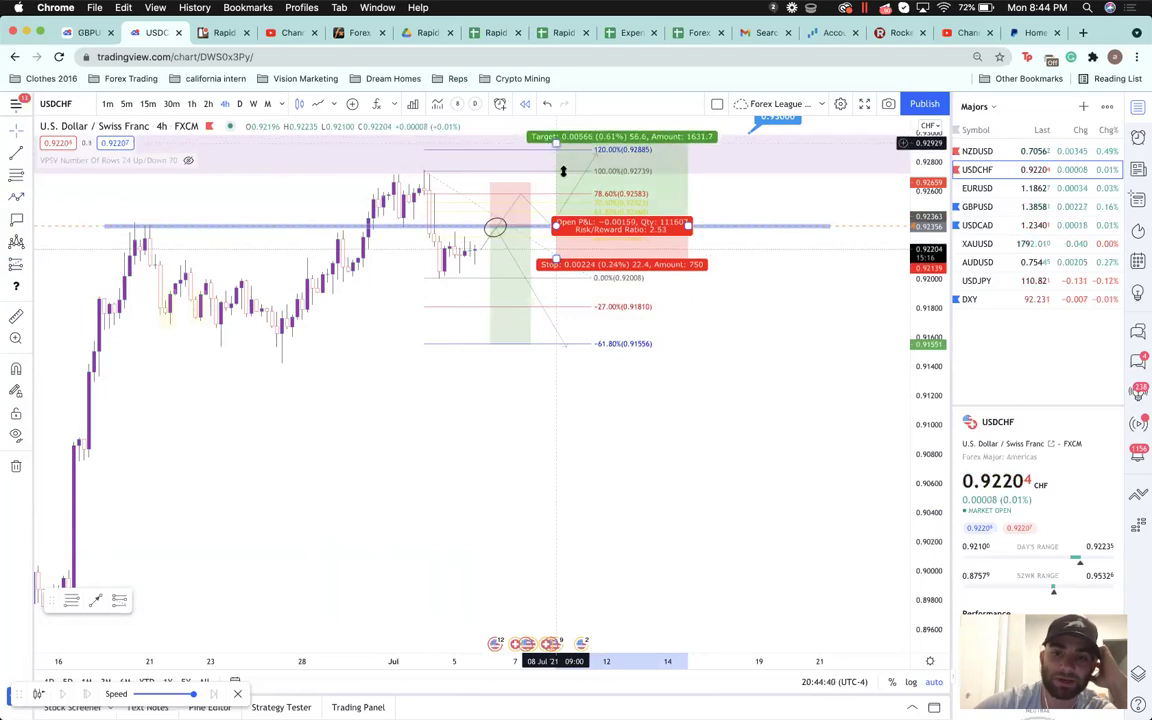
pyautogui.moveTo(556, 139); pyautogui.dragTo(556, 131)
pyautogui.moveTo(555, 258); pyautogui.dragTo(555, 266)
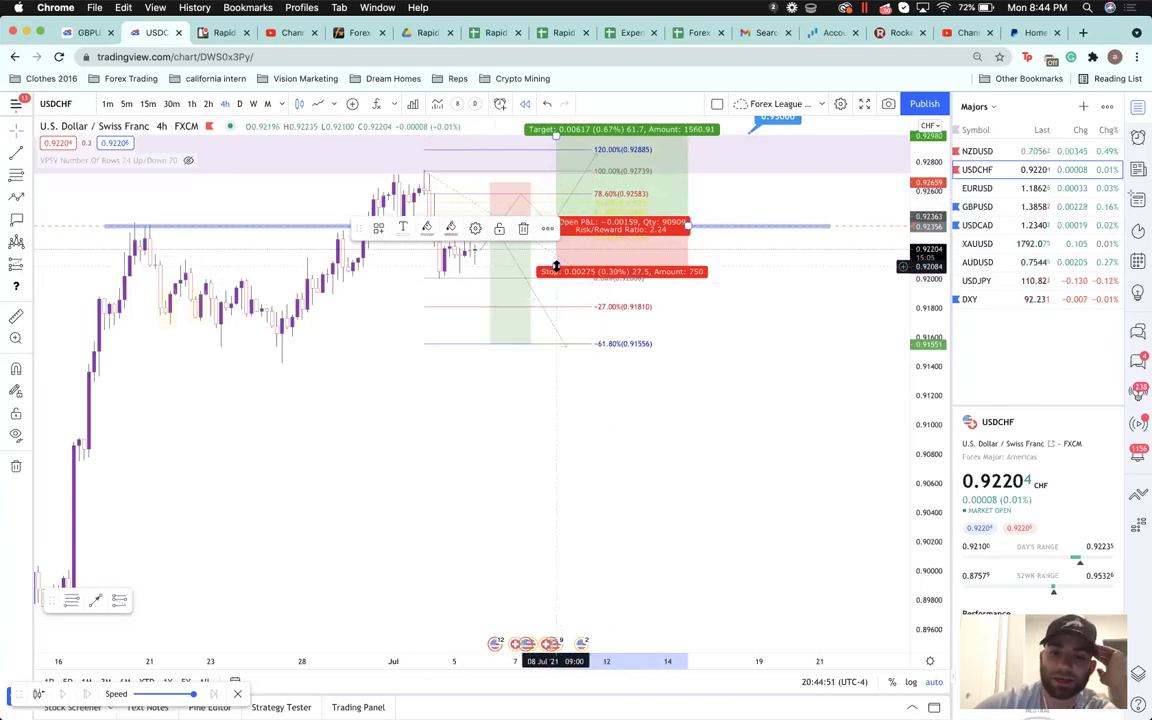
pyautogui.moveTo(557, 263); pyautogui.dragTo(557, 261)
pyautogui.click(673, 343)
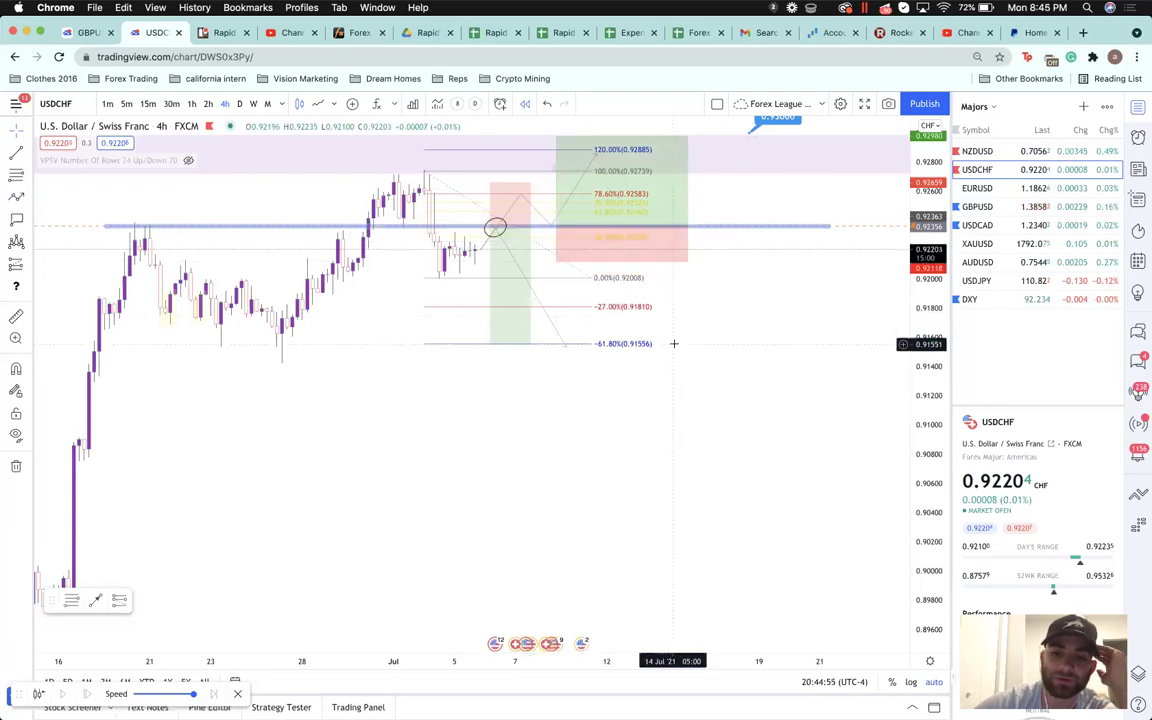
# - Pull the end of the projected drop line back to about 7 July at the −61.8% Fibonacci level
pyautogui.click(500, 231)
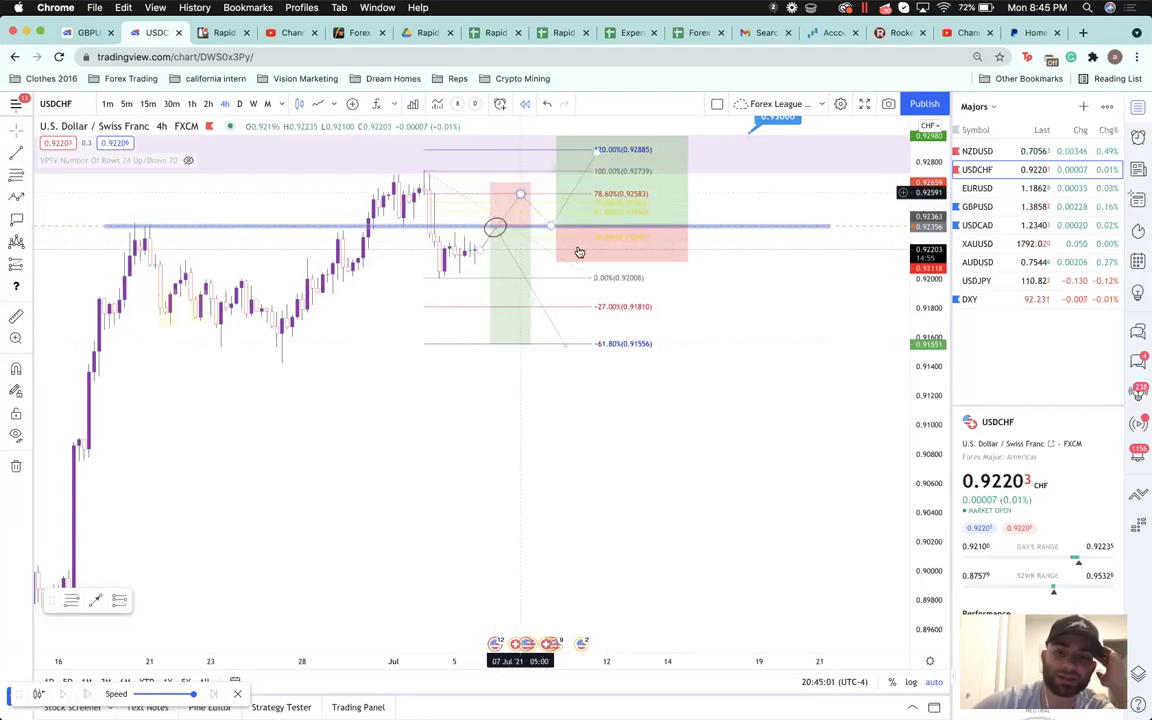
pyautogui.click(507, 258)
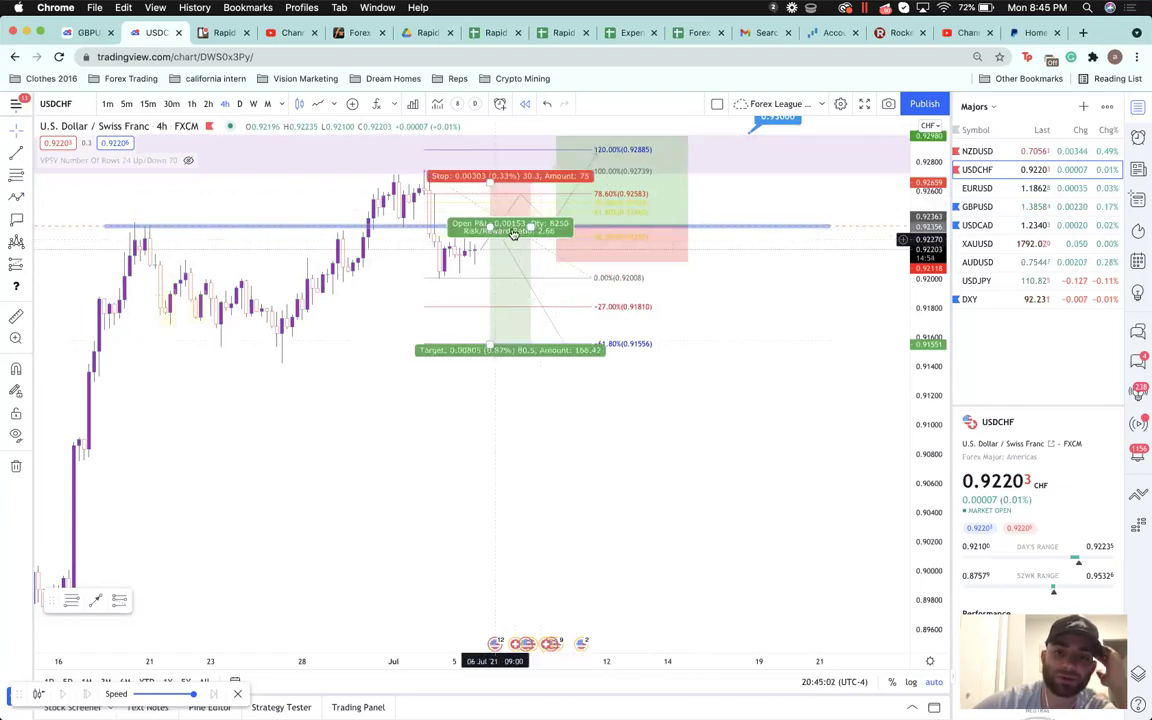
pyautogui.click(569, 345)
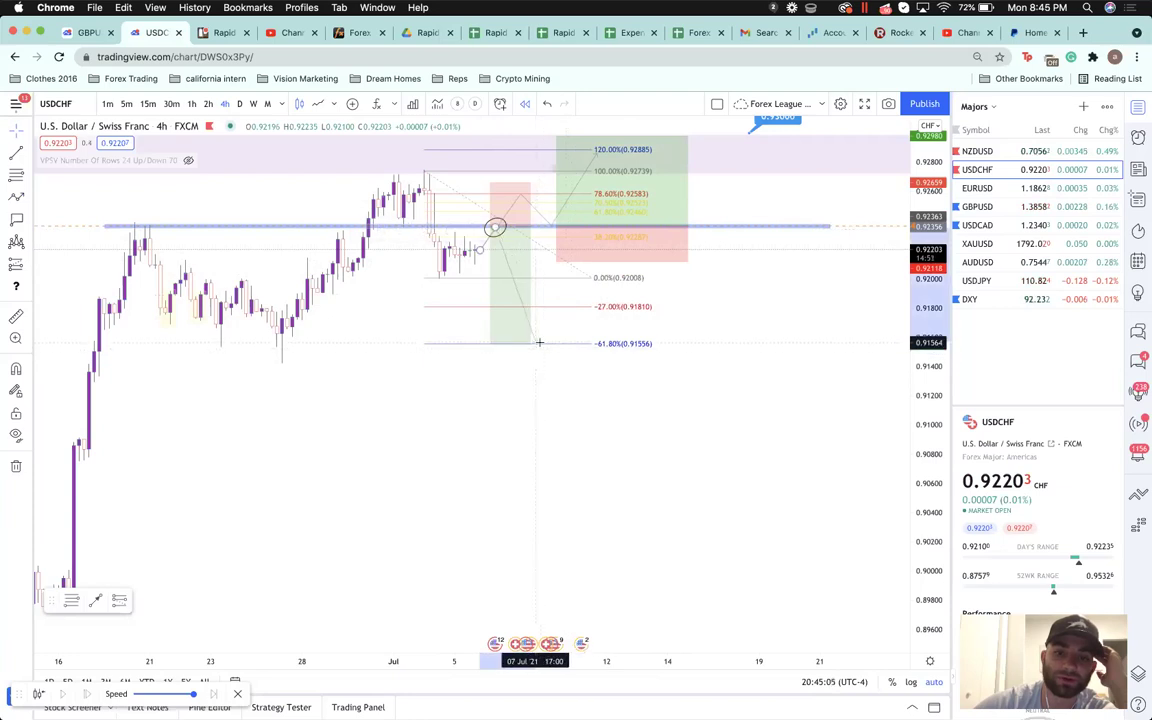
# - Widen the short position to the end of the drop line and shift the long position slightly earlier beside it
pyautogui.click(527, 230)
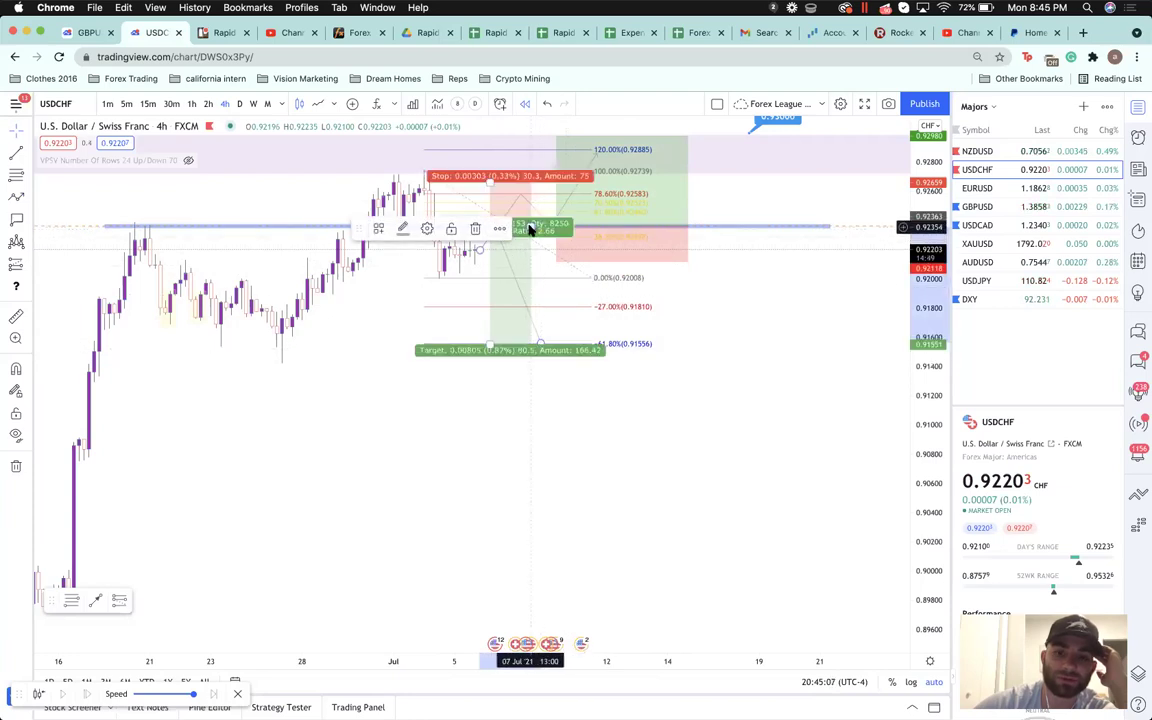
pyautogui.moveTo(543, 230); pyautogui.dragTo(596, 248)
pyautogui.click(607, 252)
pyautogui.click(773, 331)
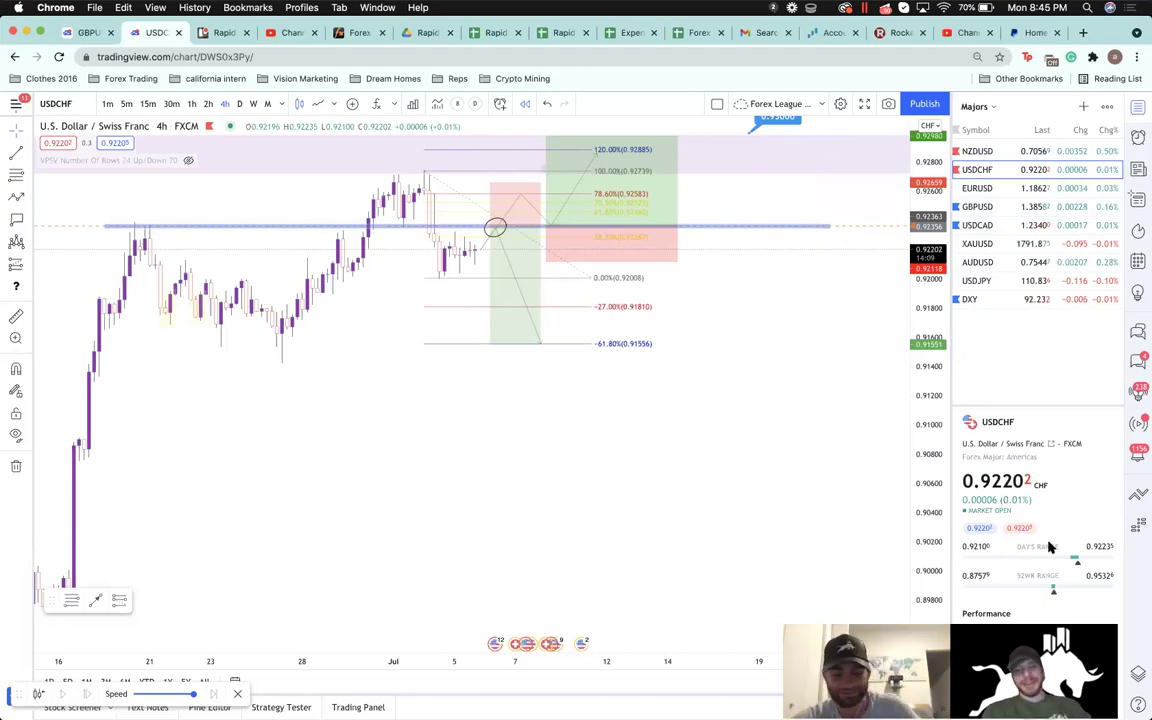
# - Examine the NZDUSD and GBPUSD setups, viewing GBPUSD on the weekly and NZDUSD on the 4-hour timeframe
pyautogui.click(1004, 154)
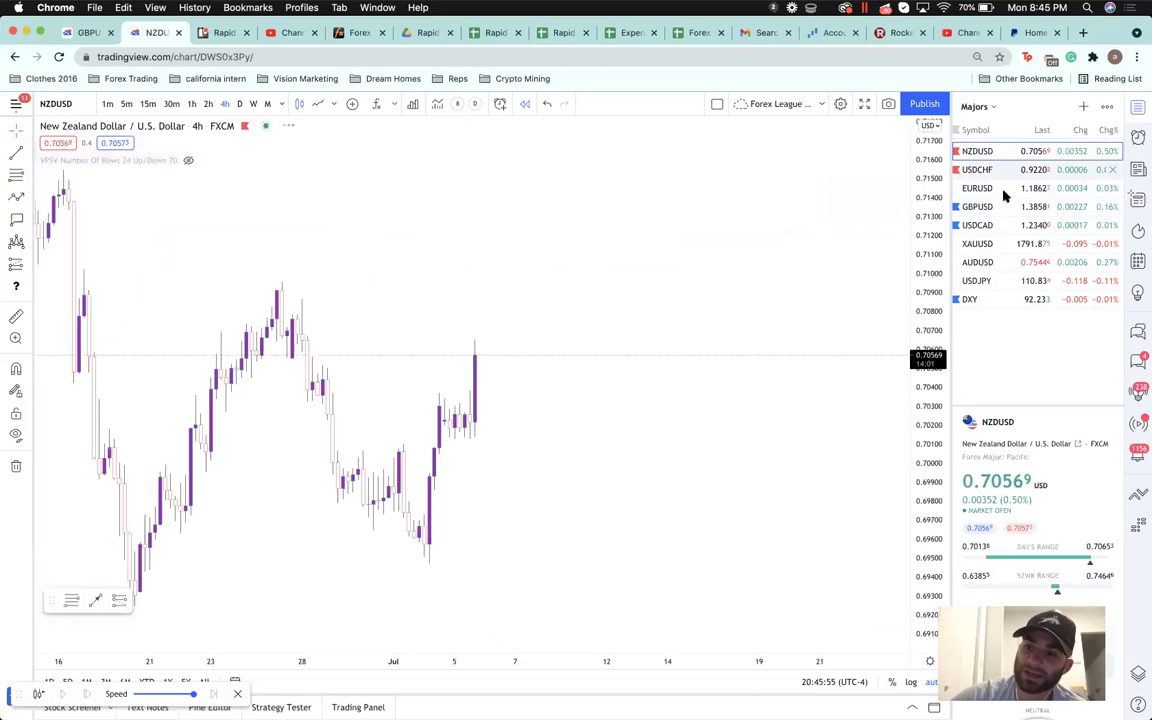
pyautogui.click(1004, 206)
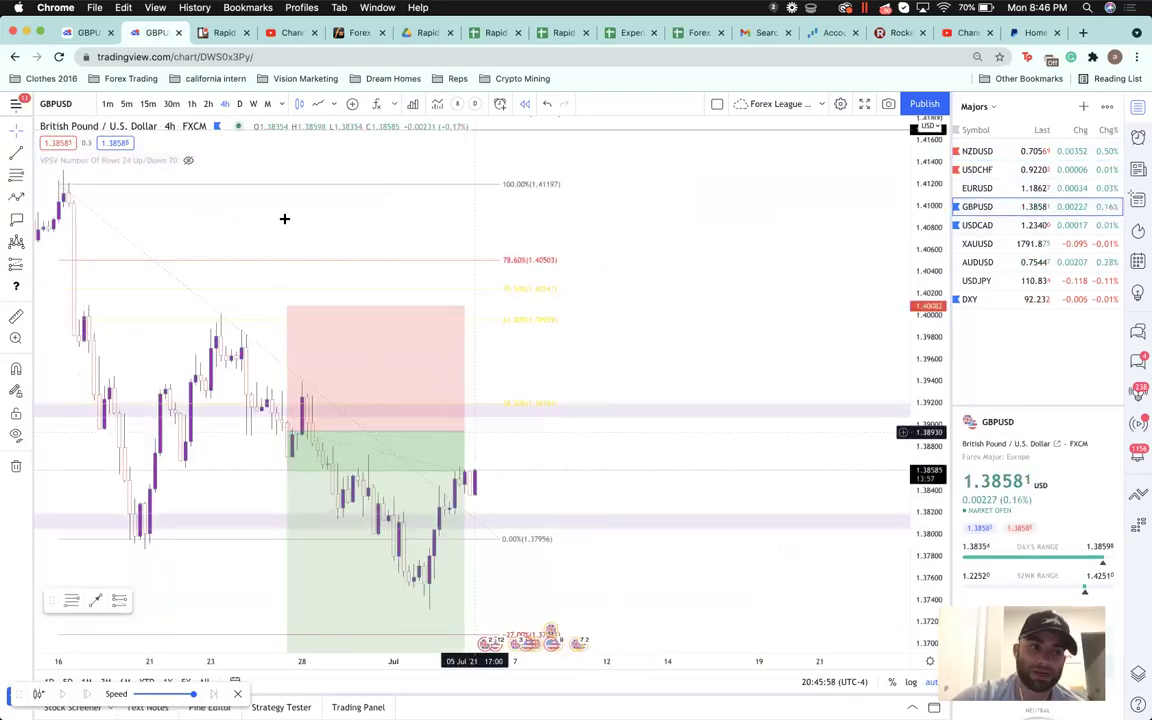
pyautogui.click(254, 105)
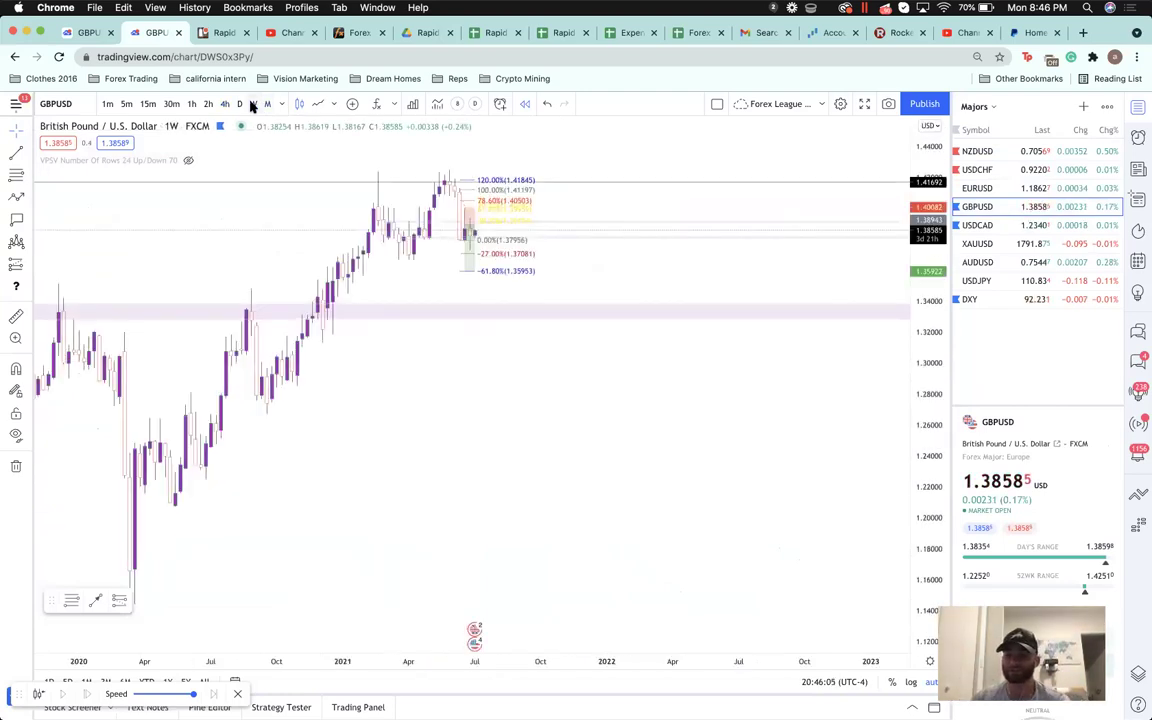
pyautogui.click(990, 152)
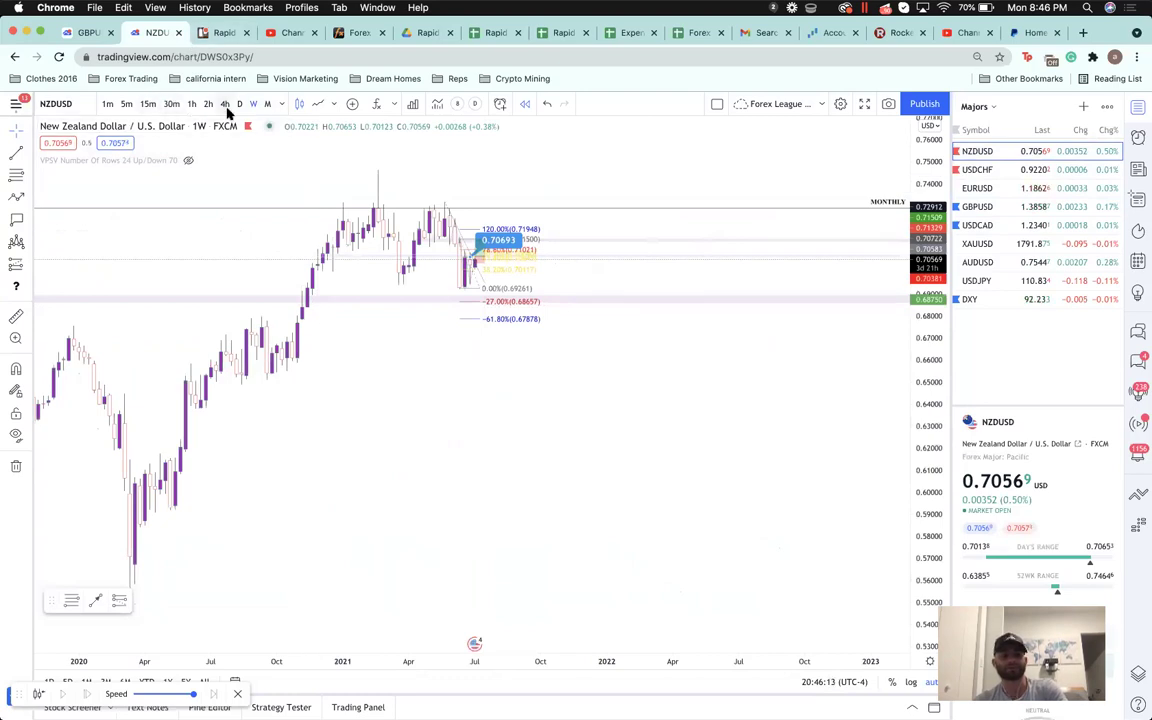
pyautogui.click(226, 106)
pyautogui.click(557, 419)
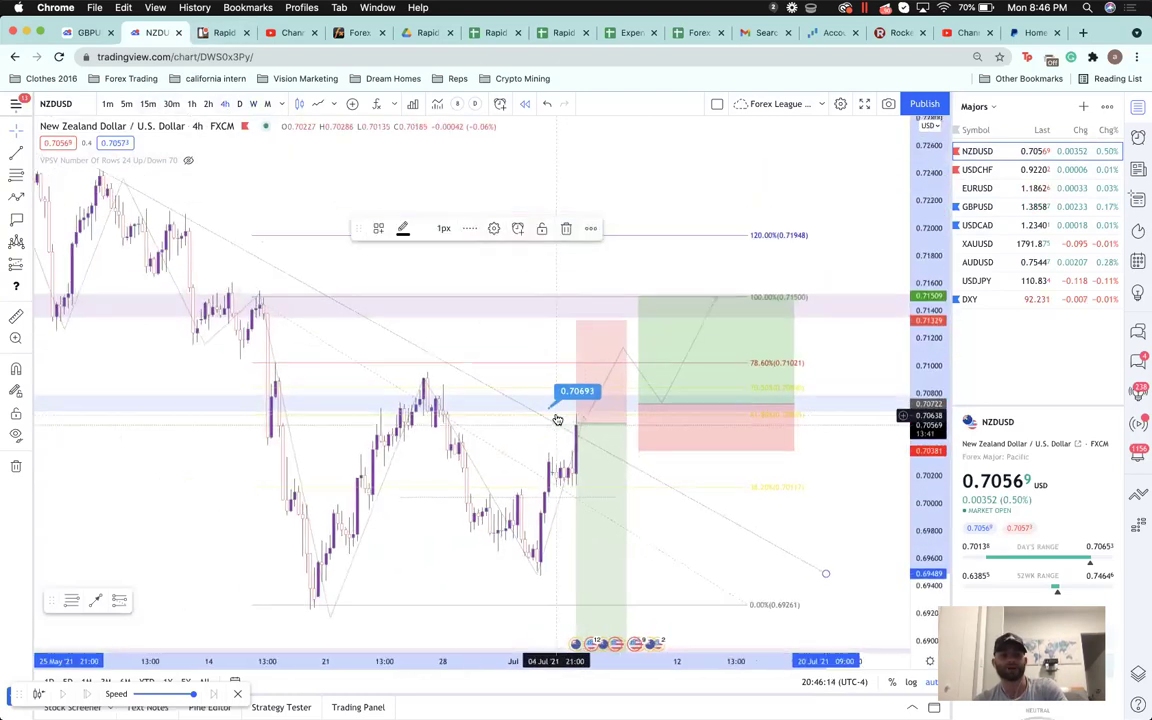
# - Review the USDCHF 4-hour chart and examine GBPUSD's recent price action on the weekly timeframe
pyautogui.click(998, 172)
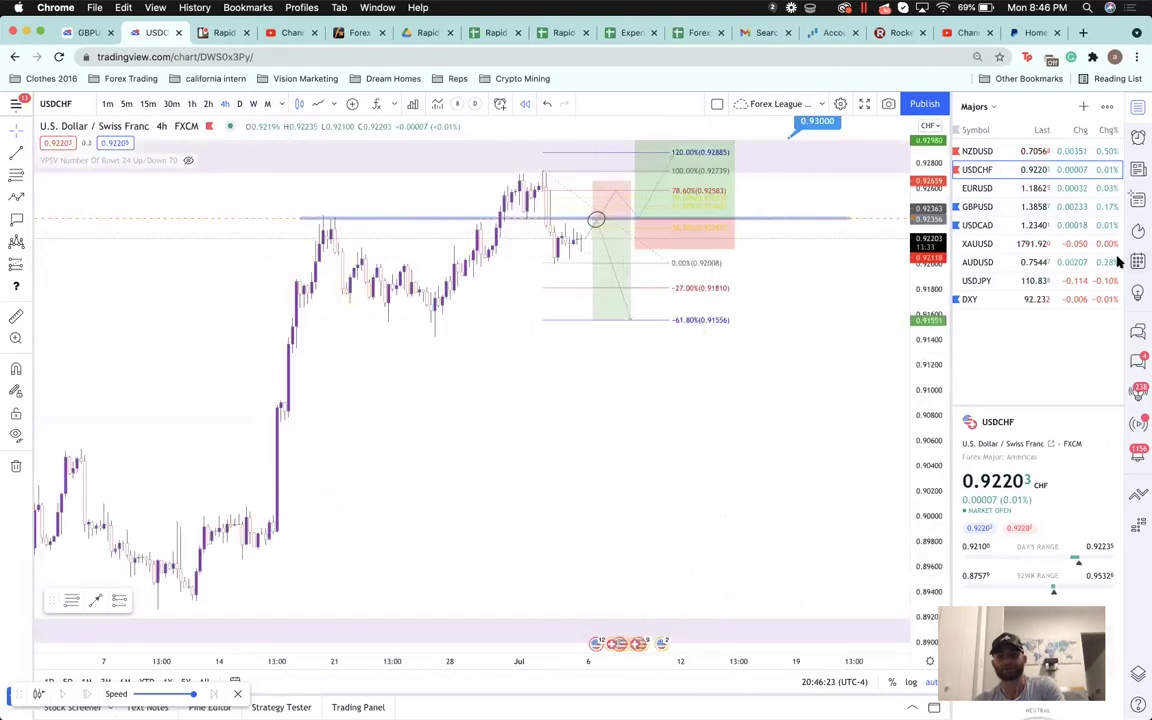
pyautogui.click(1003, 206)
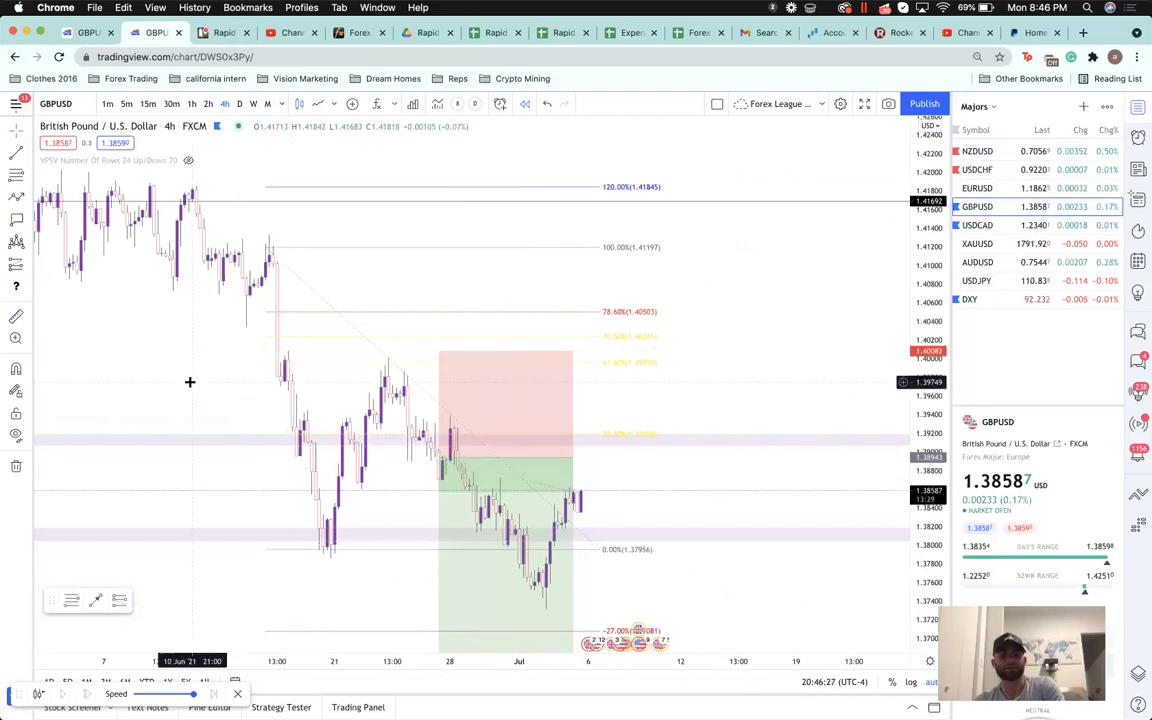
pyautogui.scroll(-3, 191, 380)
pyautogui.click(252, 104)
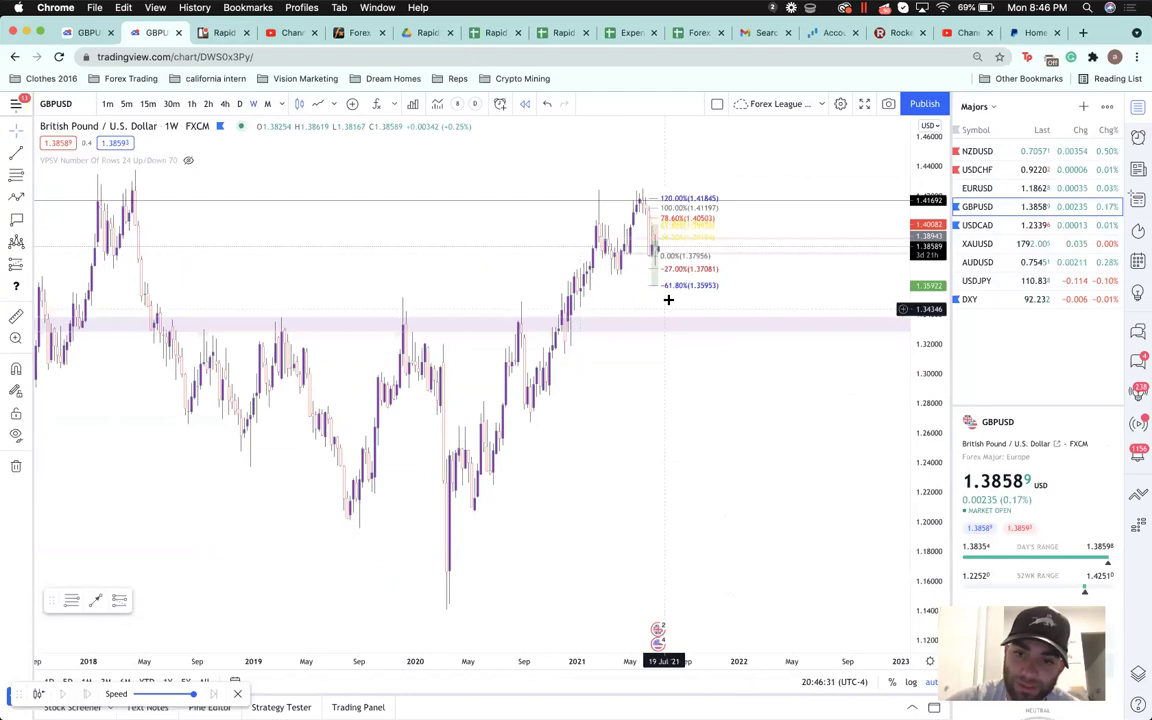
pyautogui.scroll(5, 722, 314)
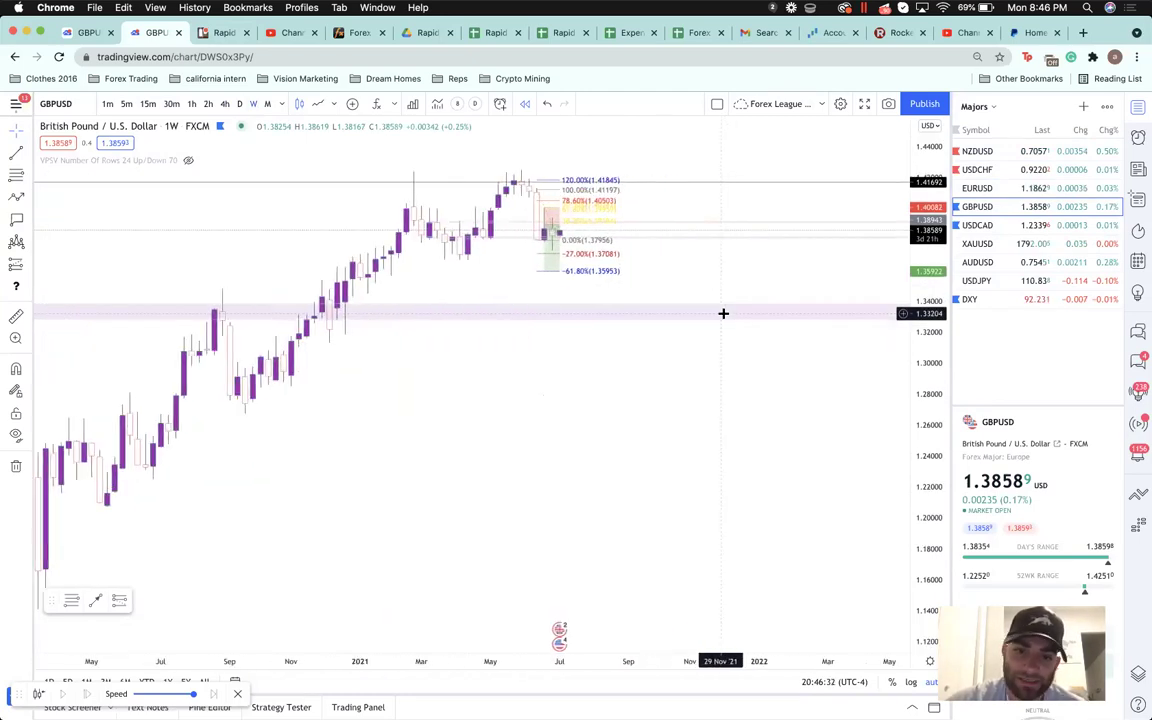
pyautogui.scroll(3, 722, 314)
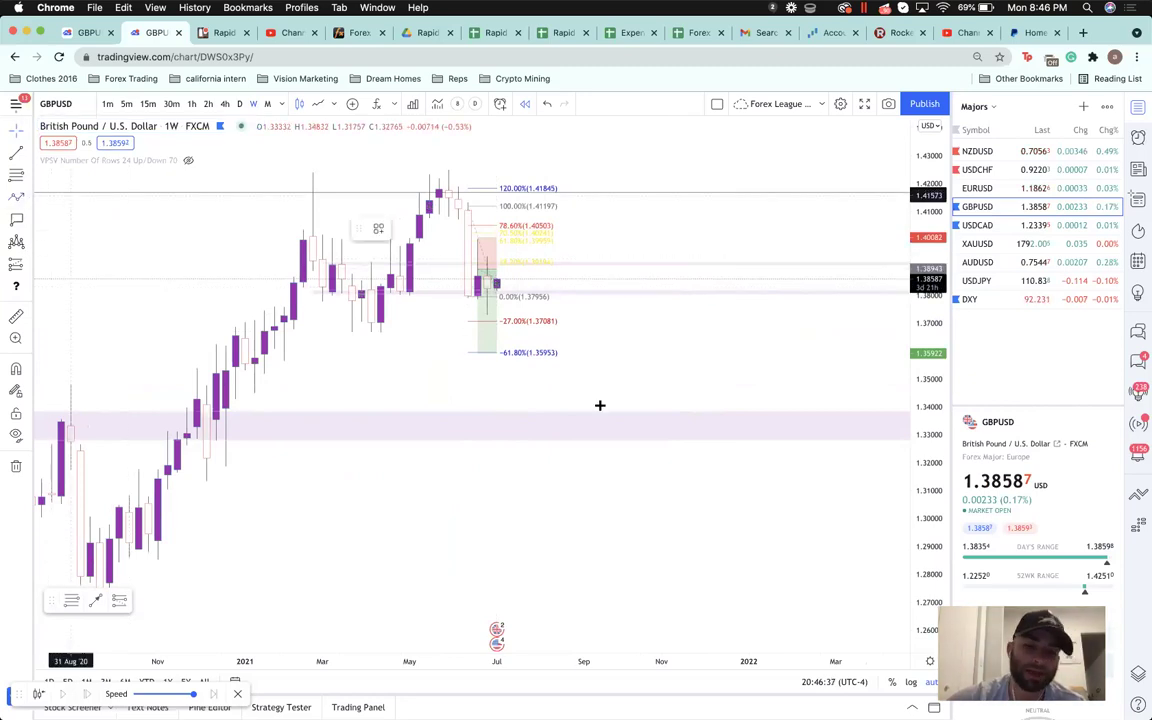
# - Draw a falling projection line beside GBPUSD's latest weekly candle down toward the −61.8% level, and measure a price drop next to it
pyautogui.click(632, 348)
pyautogui.click(525, 273)
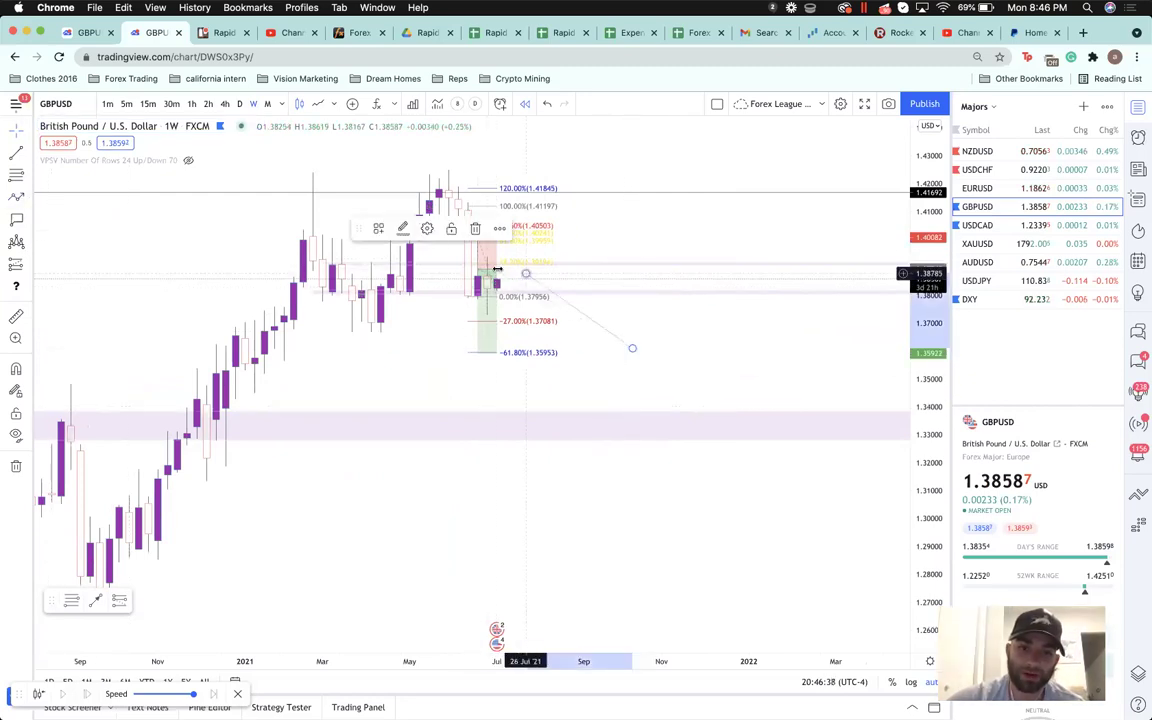
pyautogui.click(497, 269)
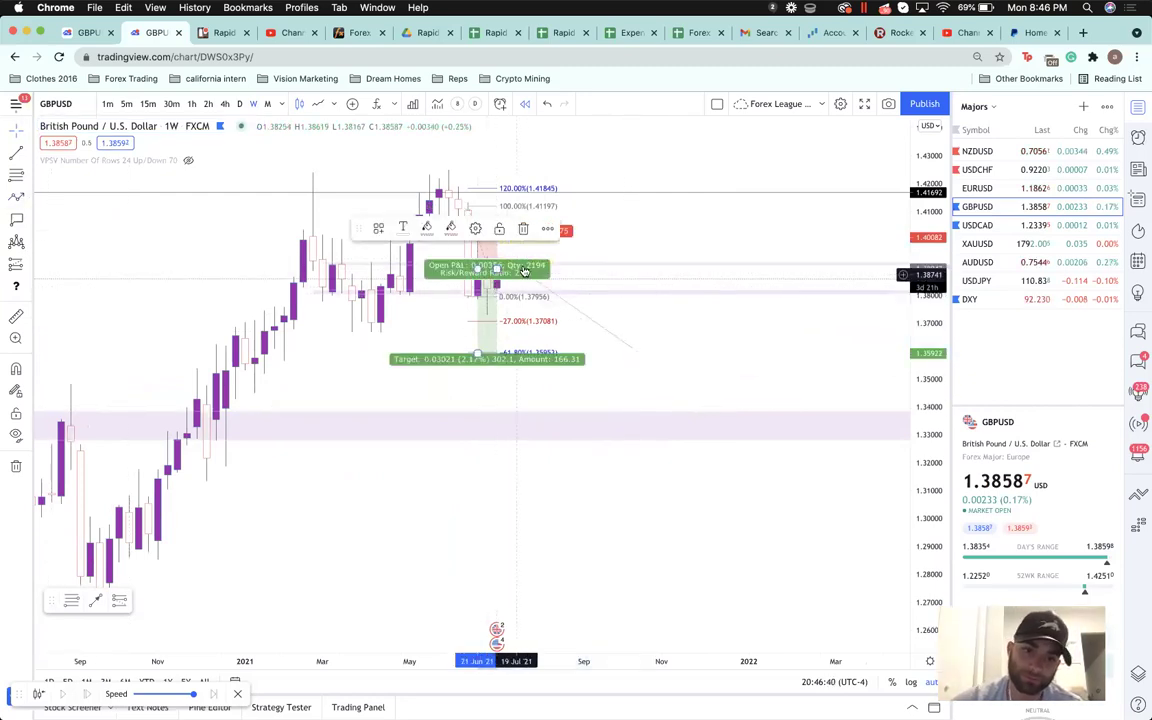
pyautogui.click(574, 270)
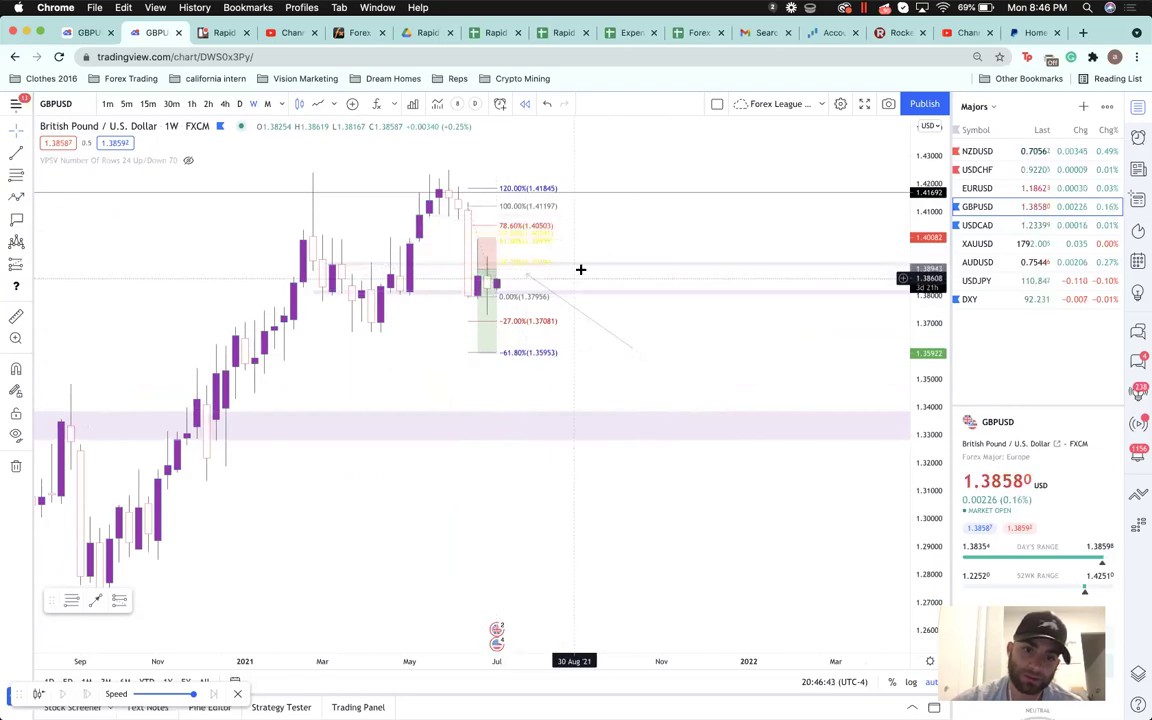
pyautogui.keyDown('shift'); pyautogui.click(581, 270); pyautogui.keyUp('shift')
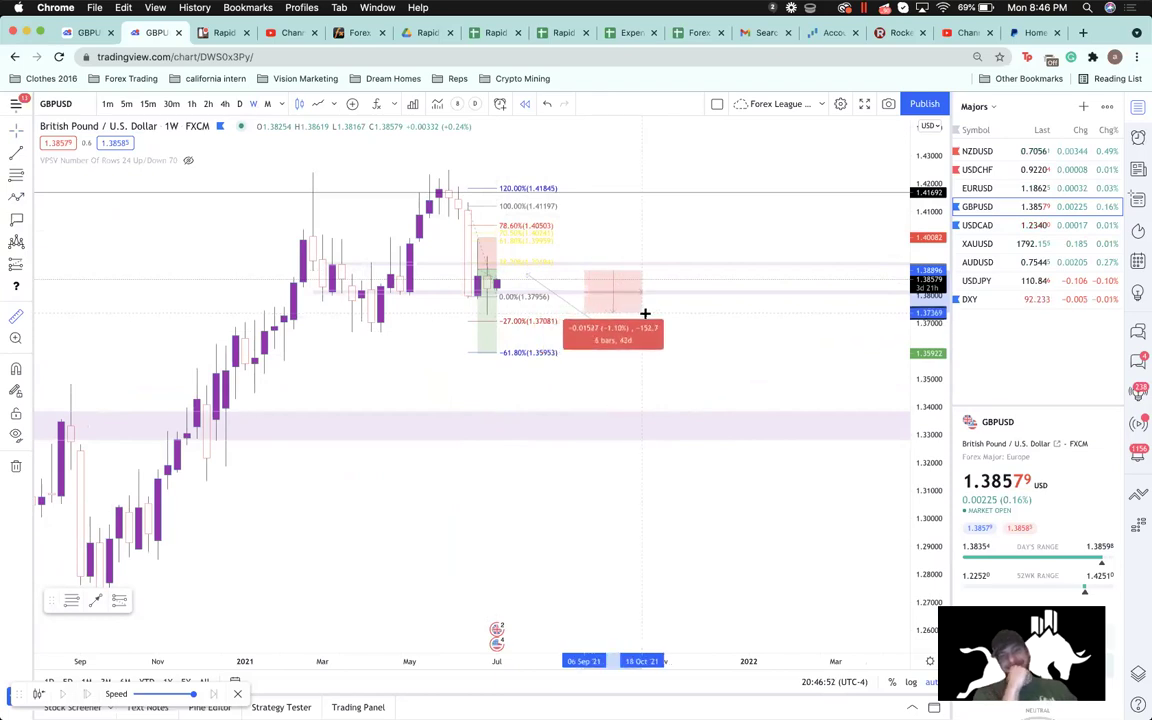
pyautogui.press('Escape')
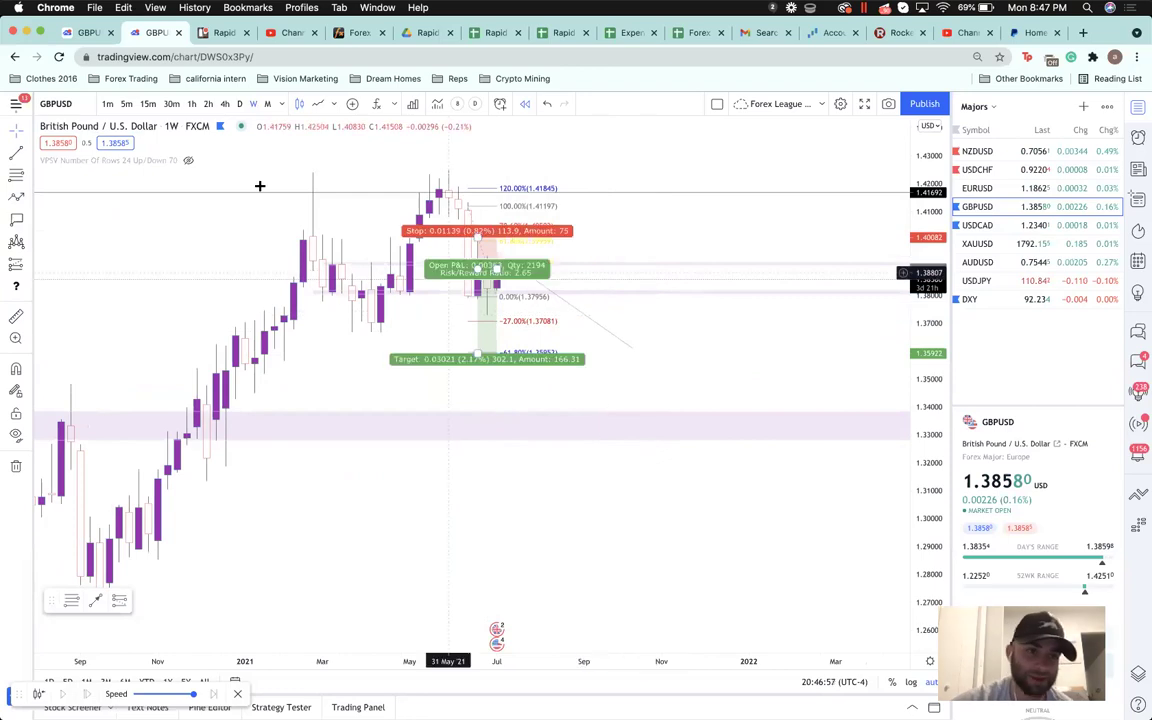
# - Return GBPUSD to the 4-hour timeframe, check today's date and delete the short position
pyautogui.click(225, 104)
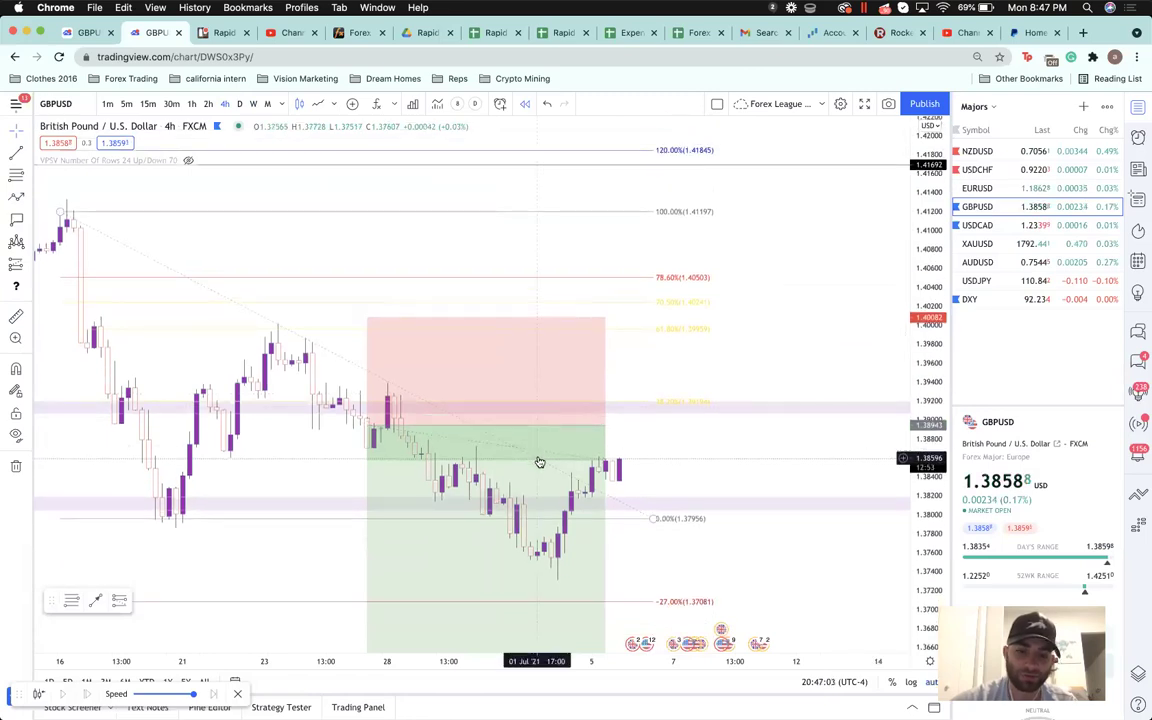
pyautogui.click(566, 442)
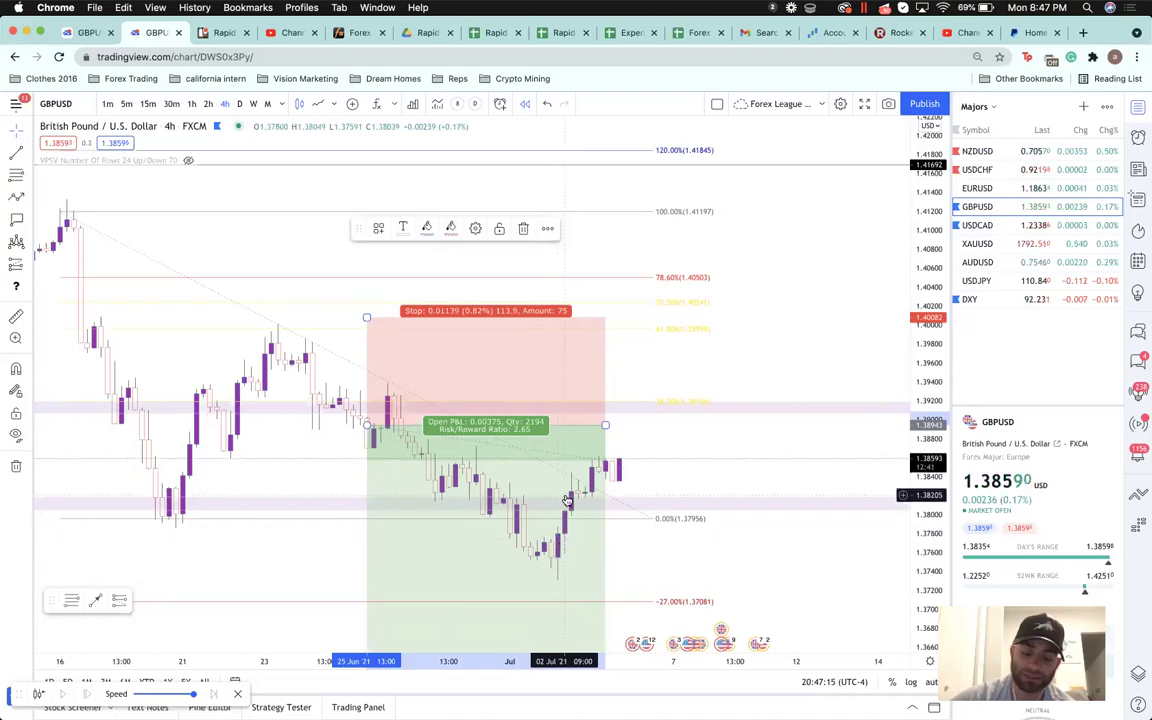
pyautogui.click(1046, 9)
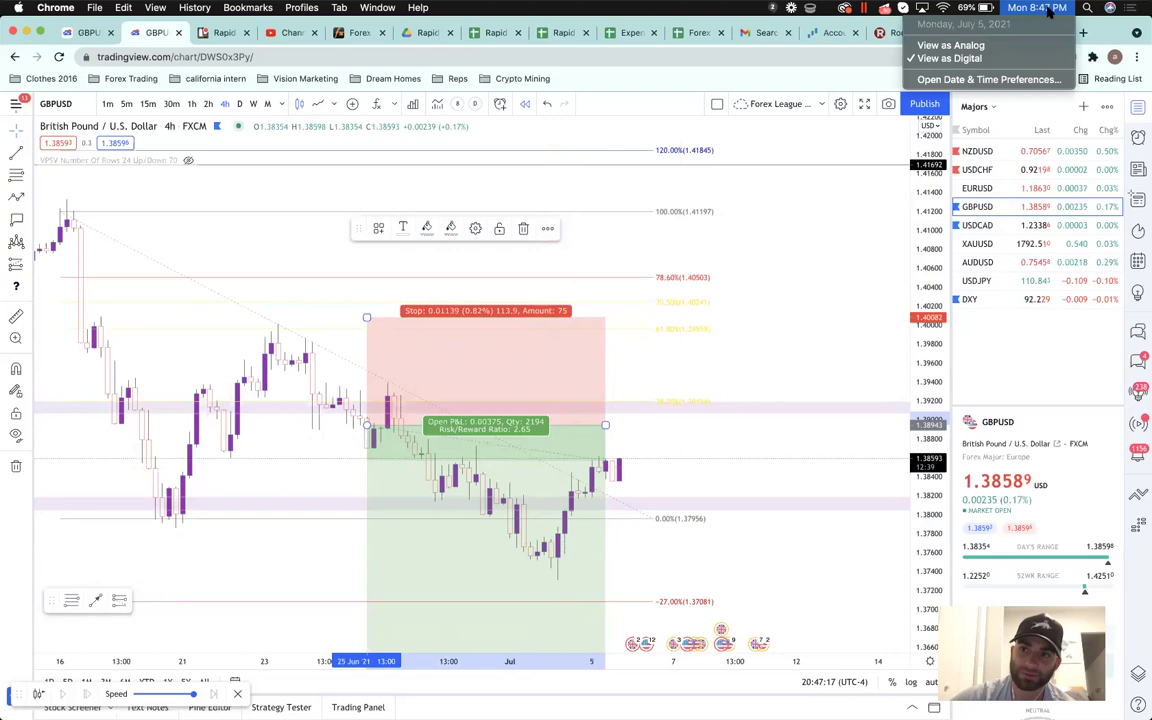
pyautogui.click(1046, 9)
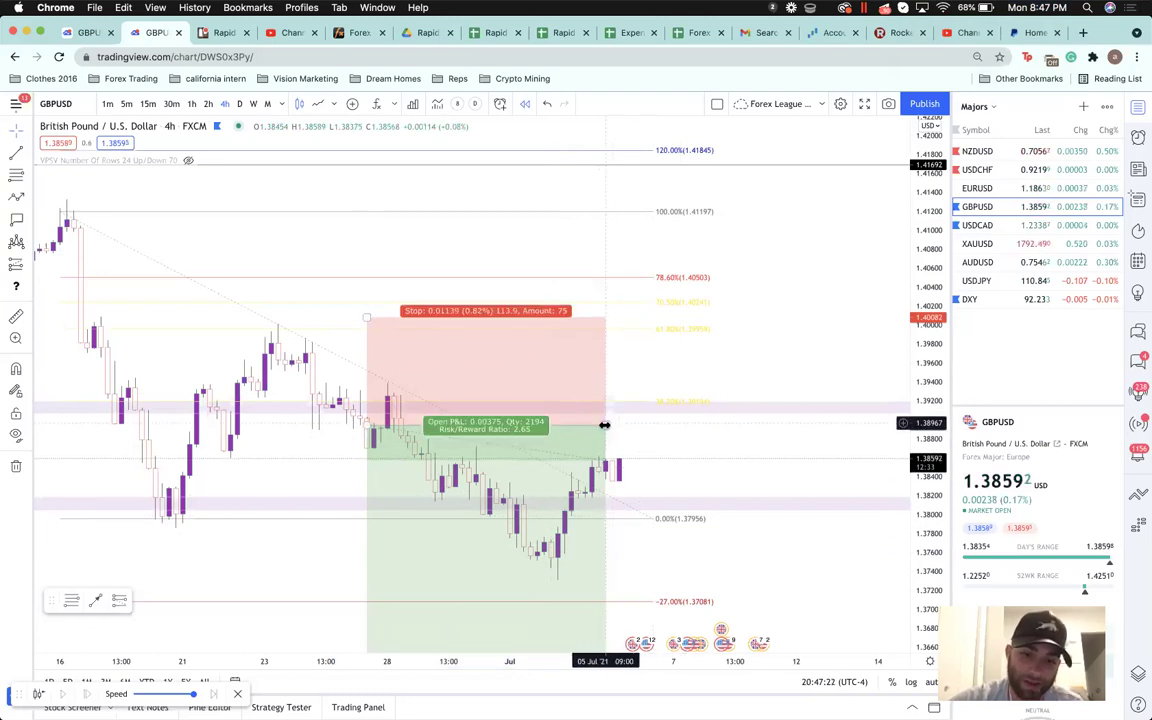
pyautogui.press('Delete')
# - Delete the Fibonacci retracement from the GBPUSD 4-hour chart
pyautogui.scroll(-5, 555, 437)
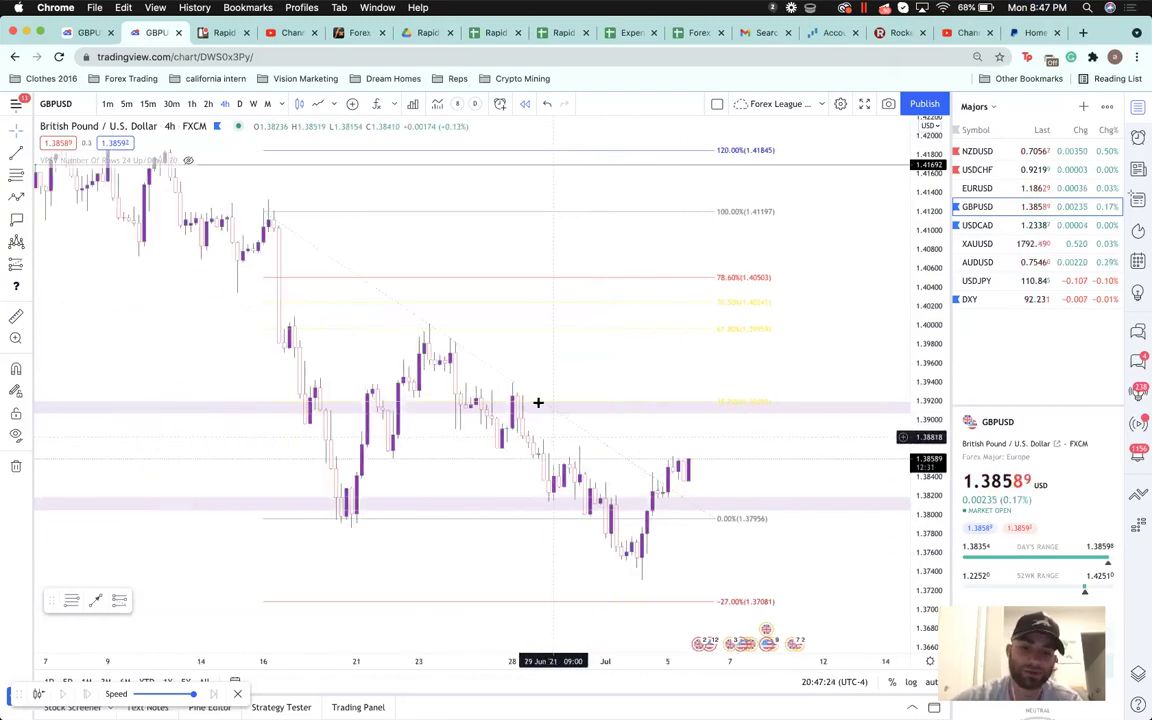
pyautogui.click(501, 366)
pyautogui.press('Delete')
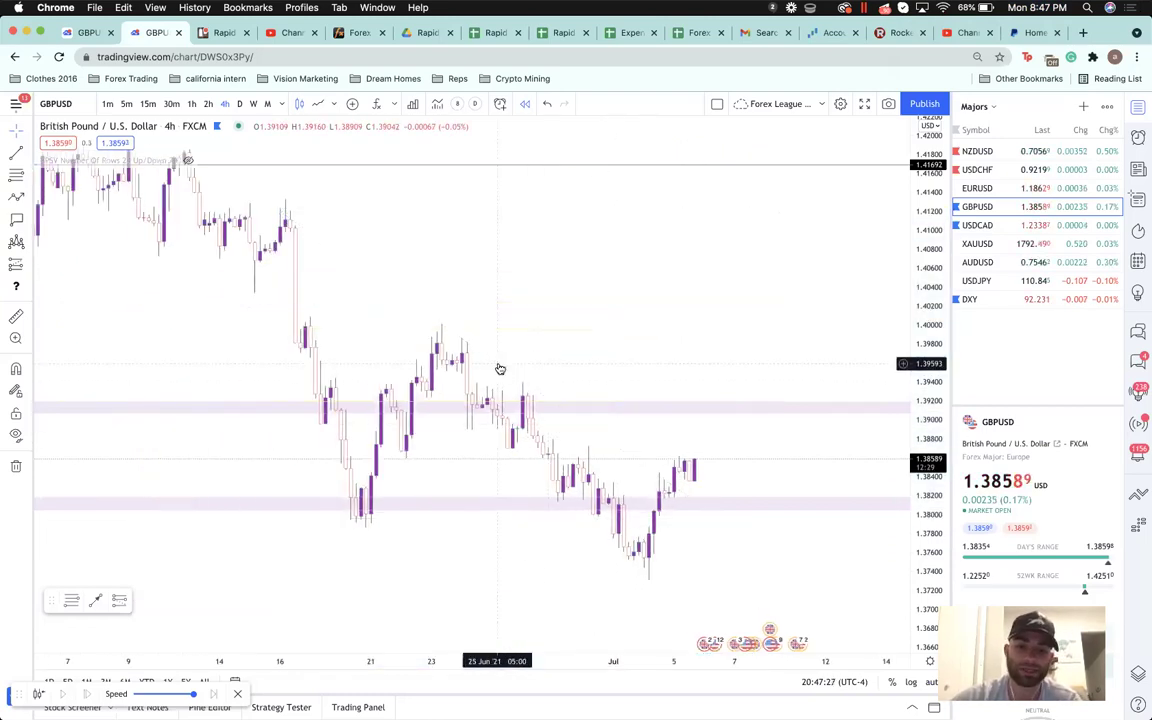
# - Delete the purple zones near 1.3910 and 1.3810 from the GBPUSD 4-hour chart and remove all remaining drawings
pyautogui.scroll(-1, 500, 369)
pyautogui.scroll(-3, 400, 368)
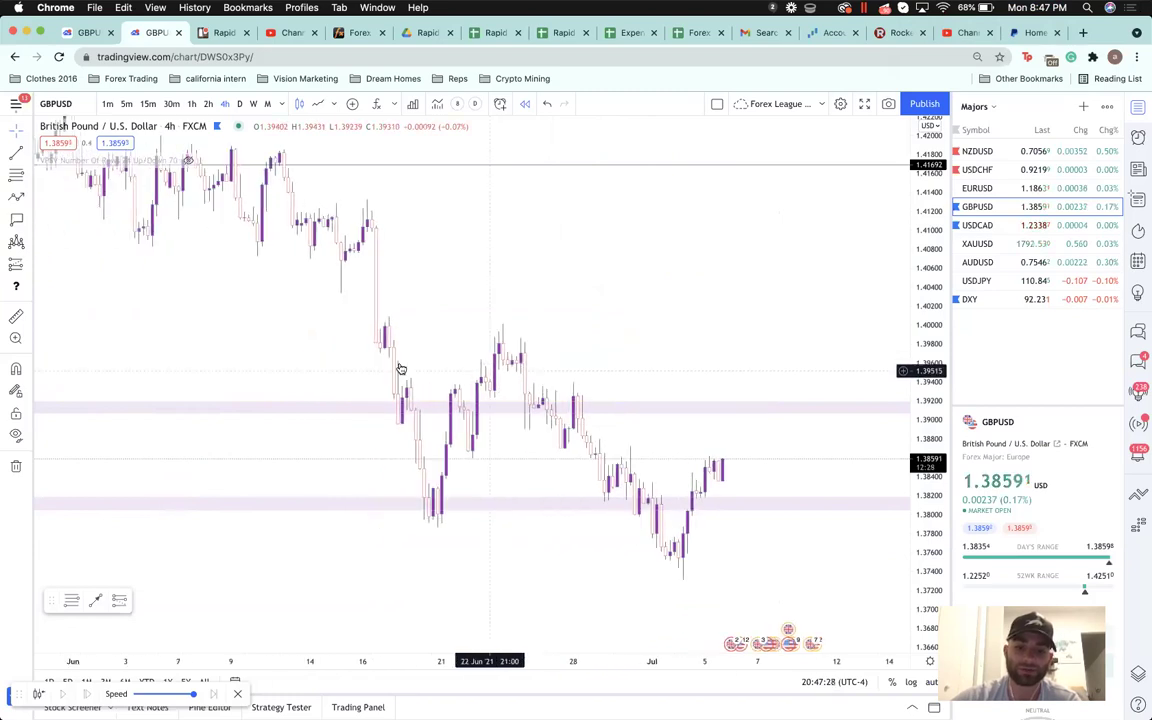
pyautogui.rightClick(925, 283)
pyautogui.click(960, 318)
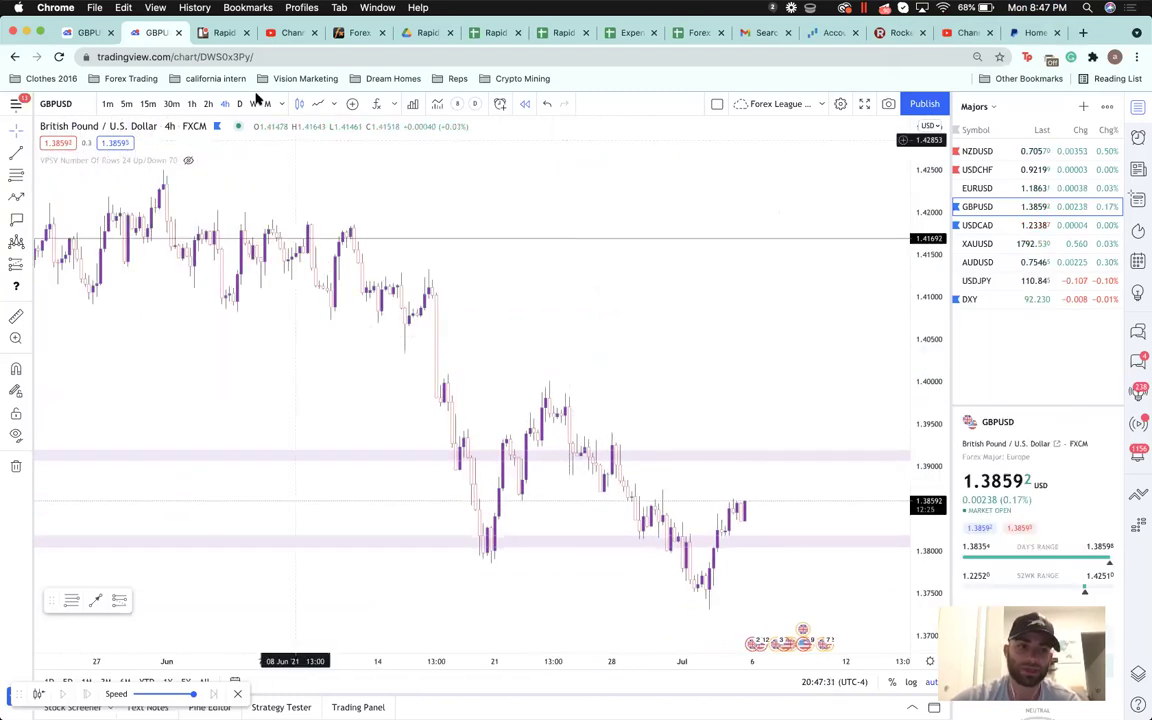
pyautogui.click(686, 453)
pyautogui.press('Delete')
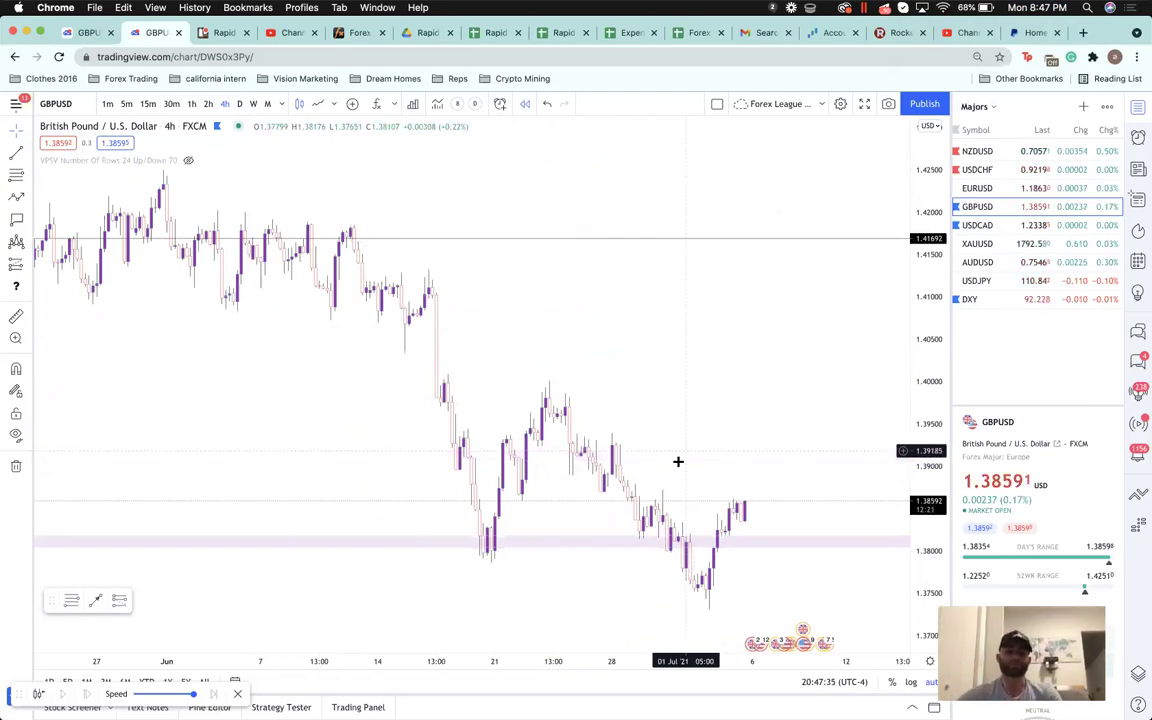
pyautogui.click(559, 540)
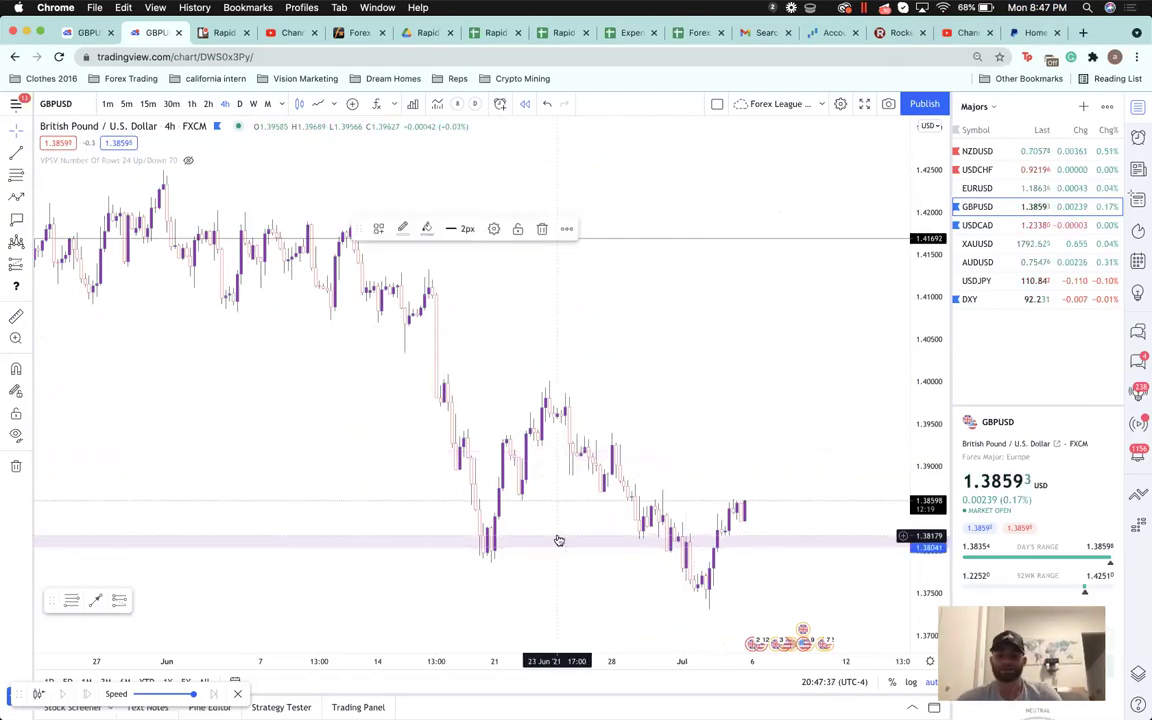
pyautogui.press('Delete')
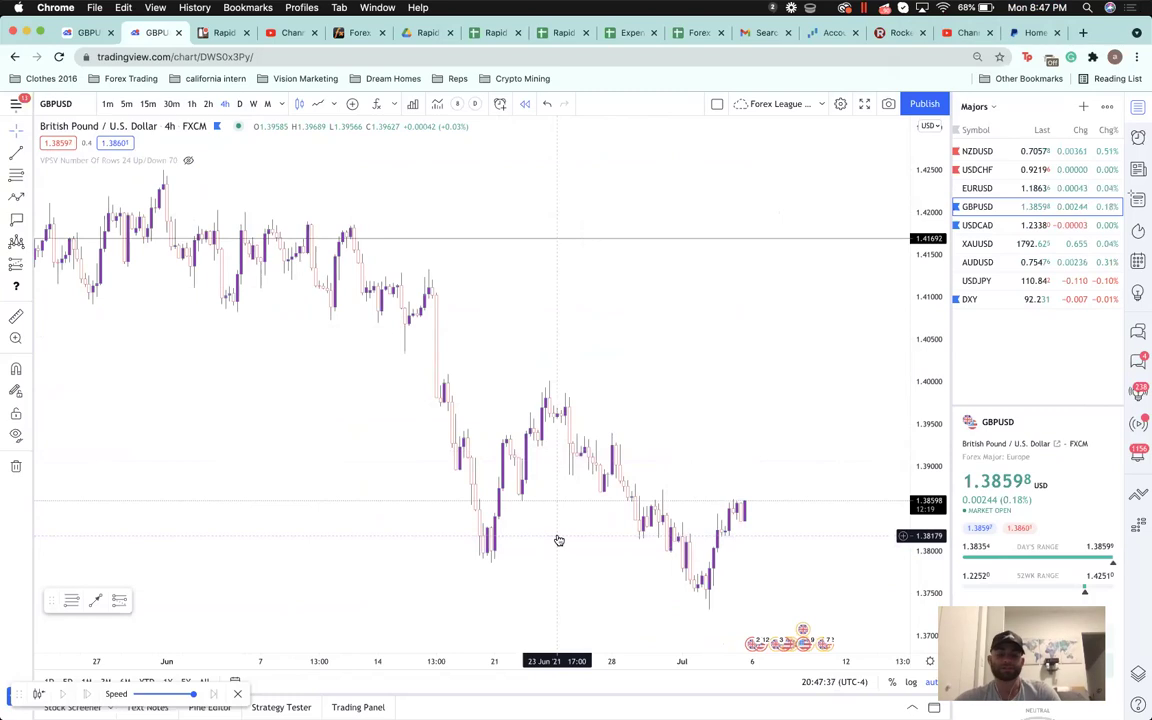
pyautogui.rightClick(514, 253)
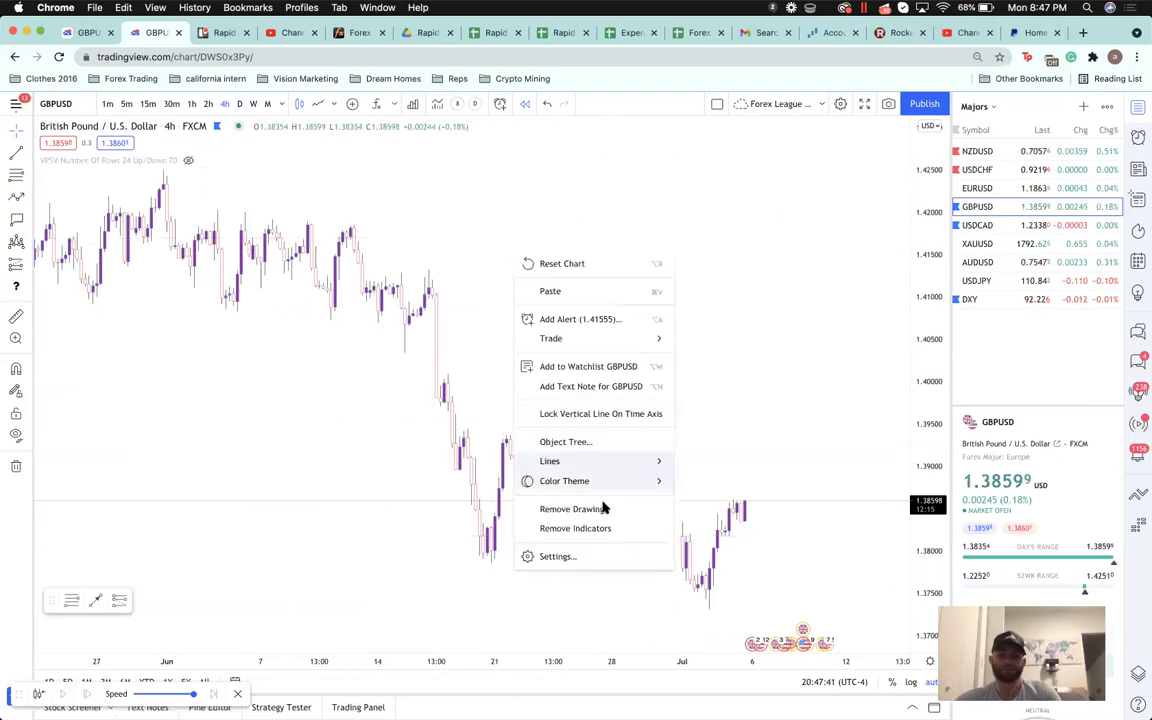
pyautogui.click(603, 509)
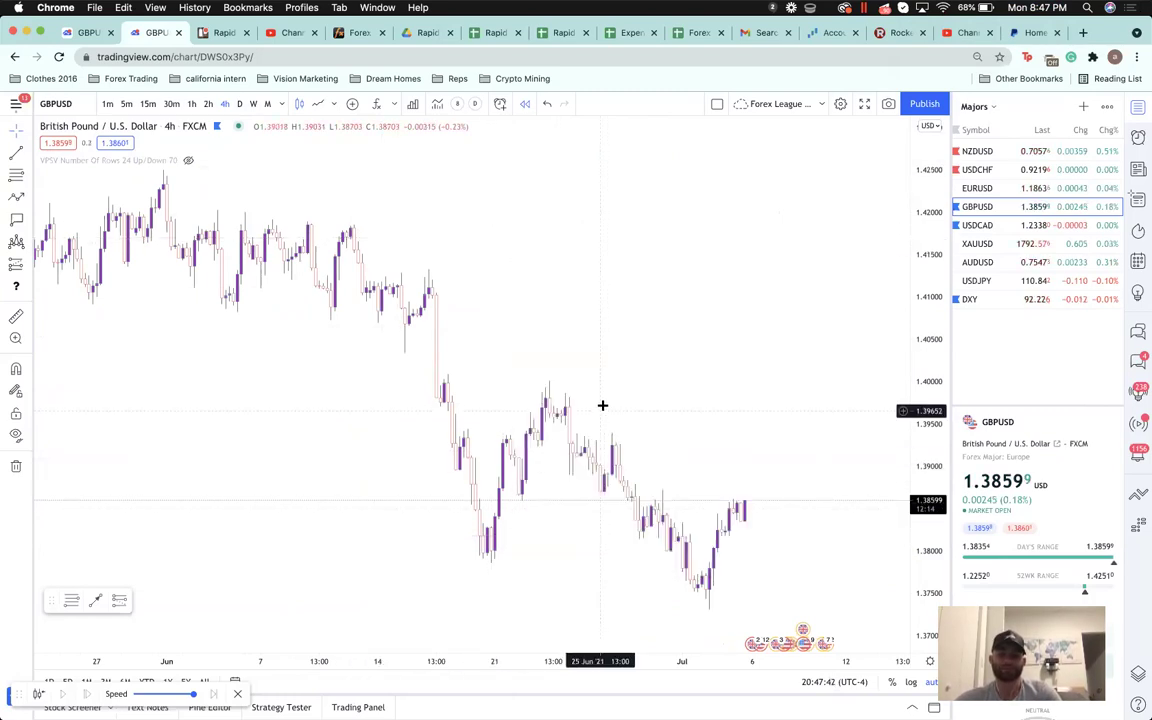
# - Set GBPUSD to the weekly timeframe and draw a horizontal ray at about 1.4171, starting from late 2015
pyautogui.click(253, 103)
pyautogui.scroll(-4, 720, 348)
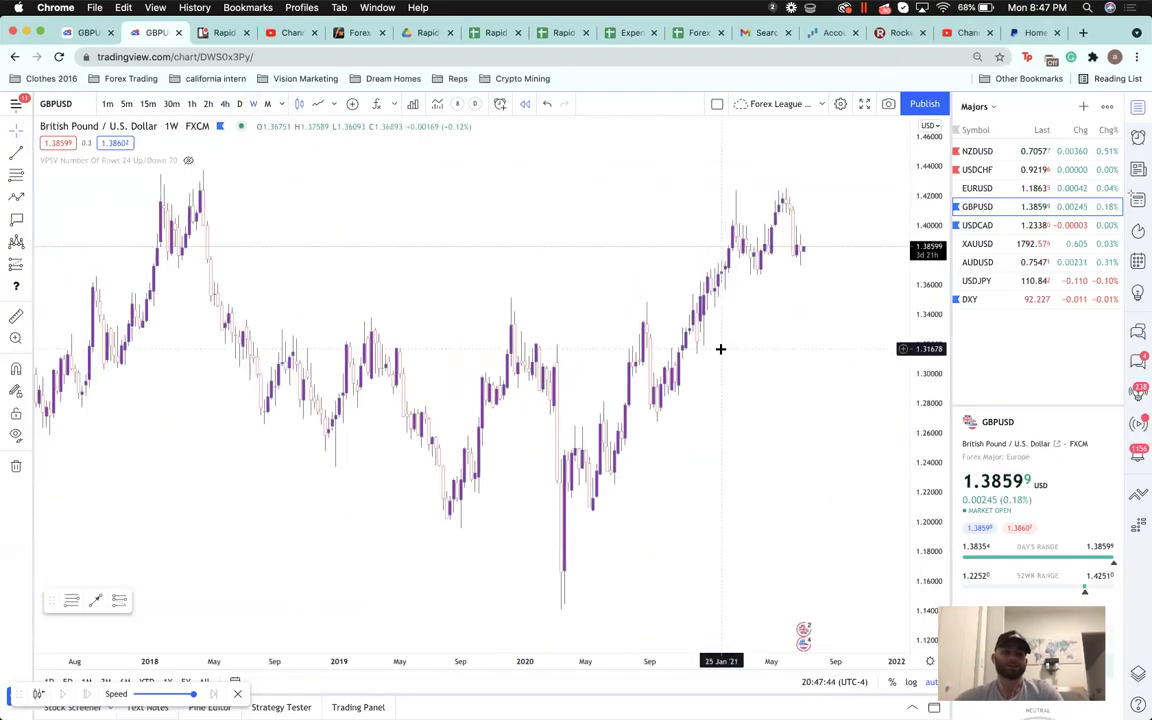
pyautogui.scroll(-2, 720, 349)
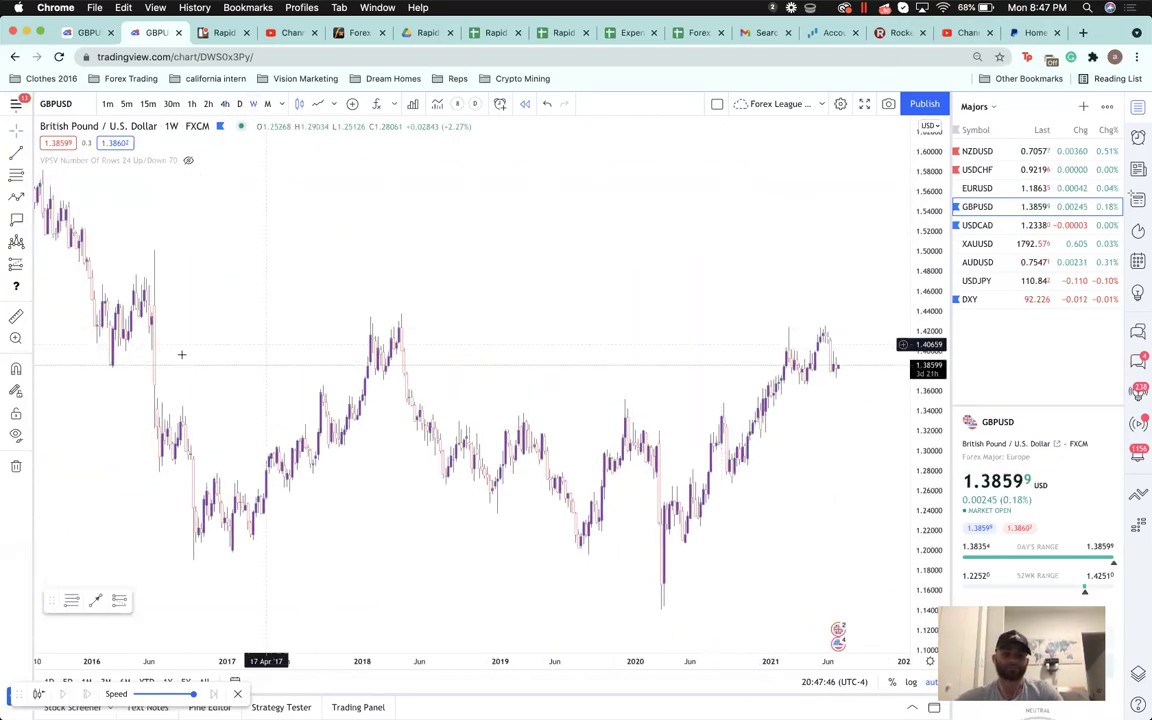
pyautogui.click(27, 155)
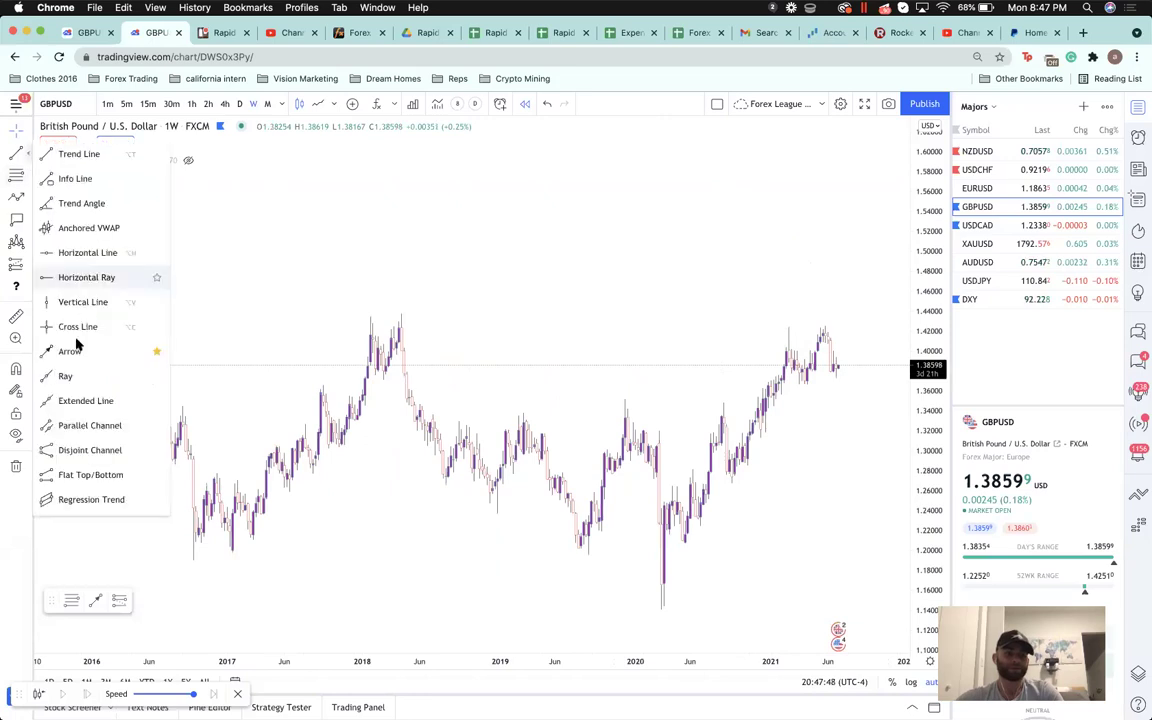
pyautogui.click(82, 275)
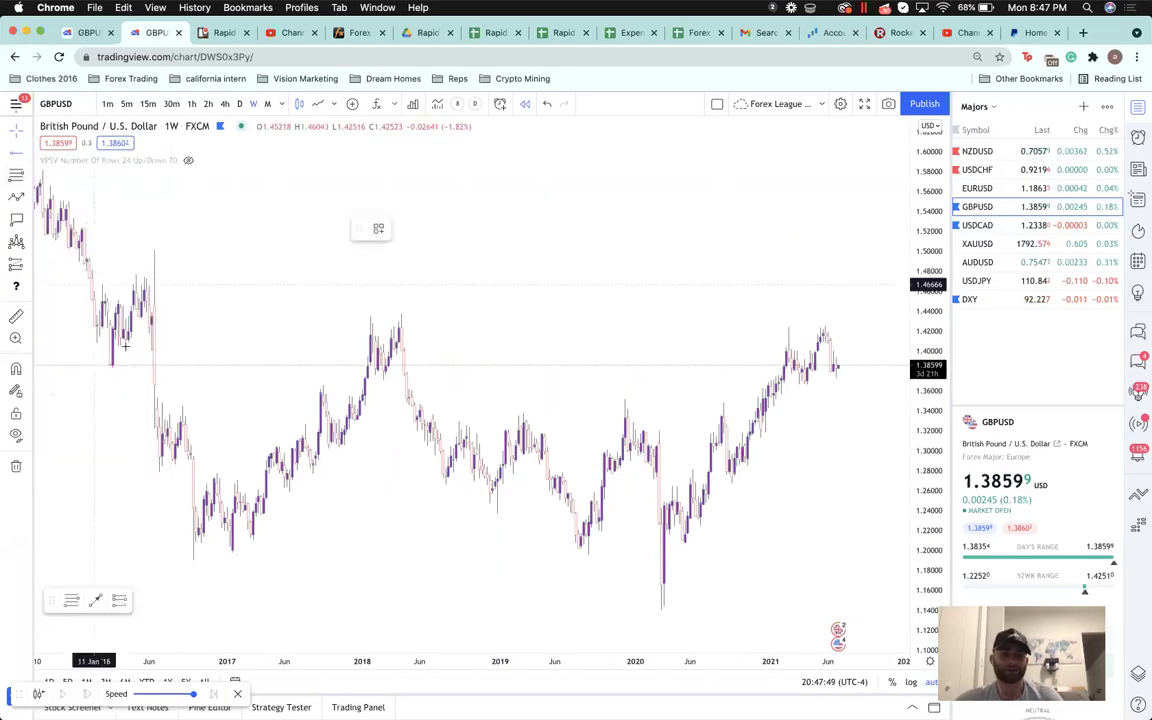
pyautogui.click(66, 333)
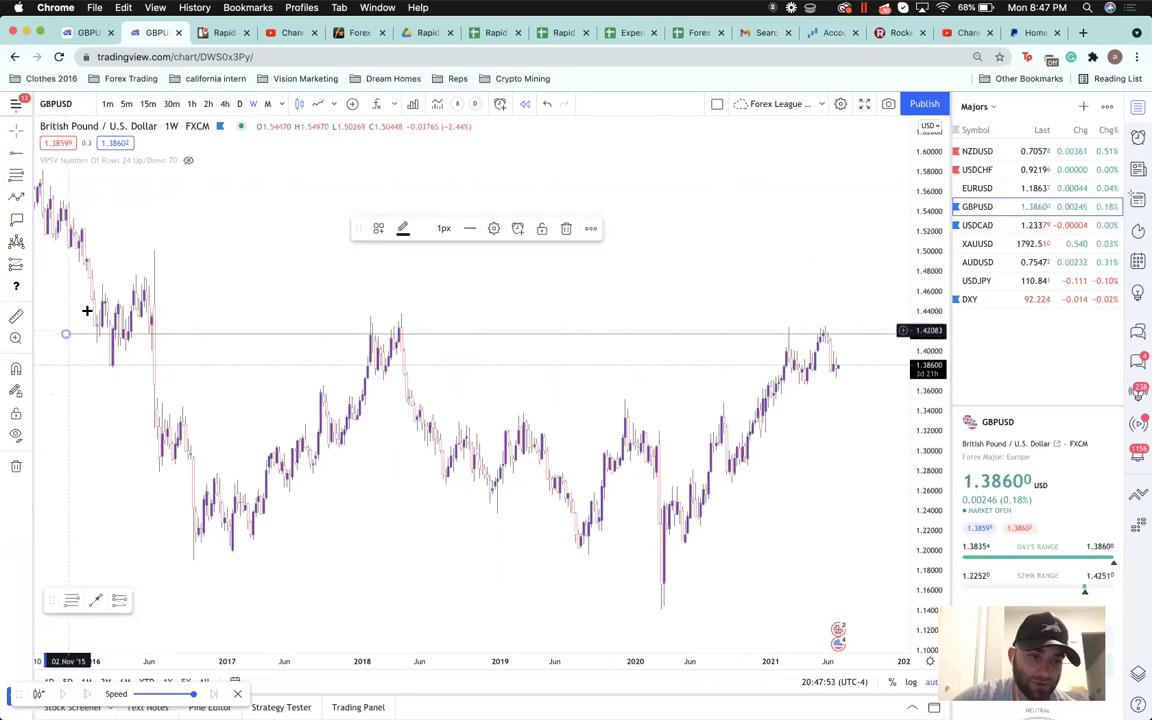
# - Draw a small rectangle over the ray's start, spanning about 1.4227 to 1.4128
pyautogui.click(26, 200)
pyautogui.click(58, 269)
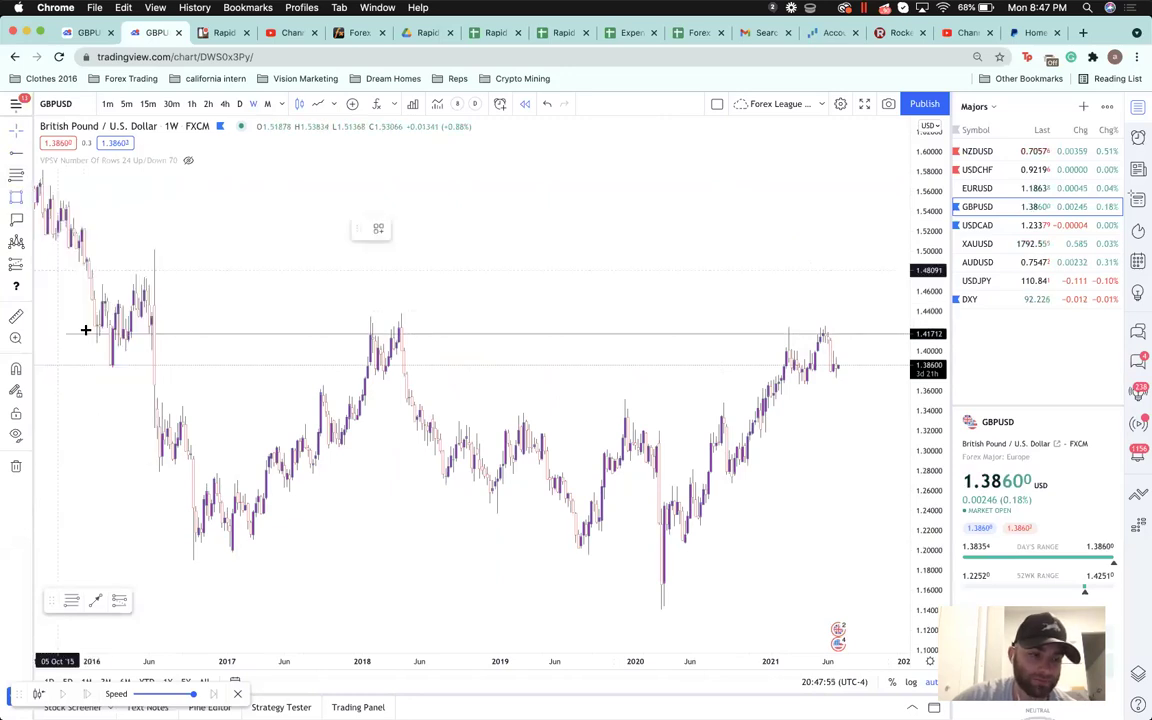
pyautogui.click(76, 331)
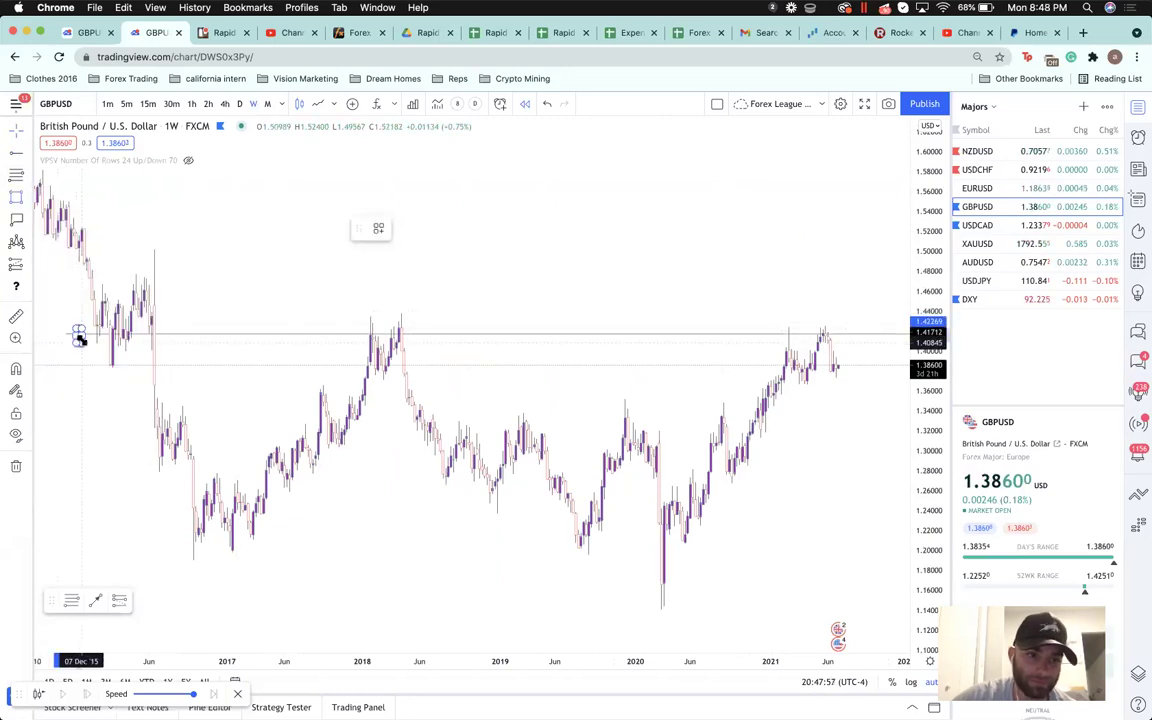
pyautogui.click(88, 338)
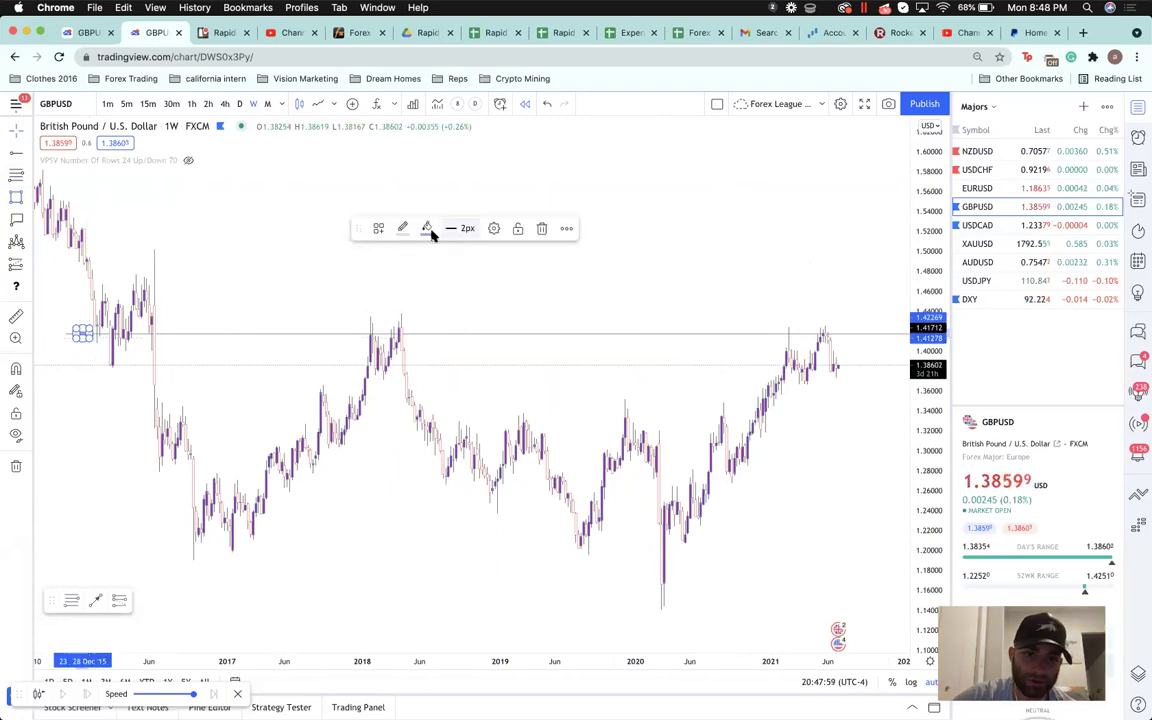
# - Extend the rectangle around the ray to the right so it forms a resistance zone
pyautogui.click(495, 228)
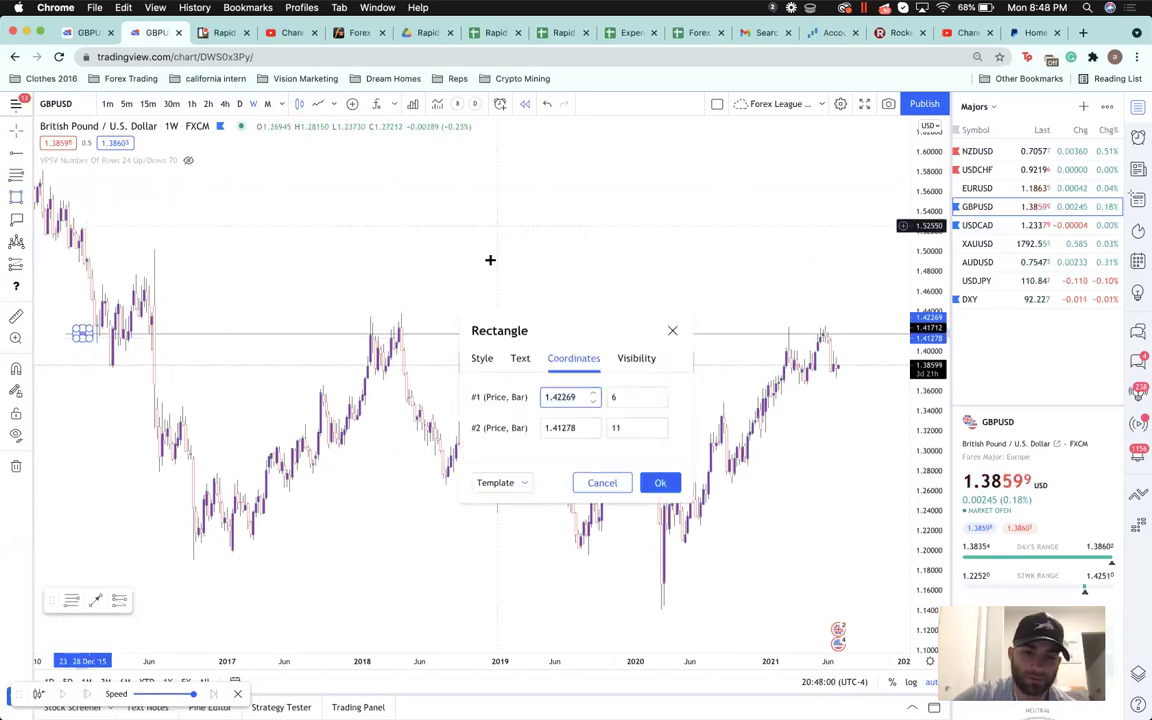
pyautogui.click(483, 359)
pyautogui.click(500, 460)
pyautogui.click(660, 536)
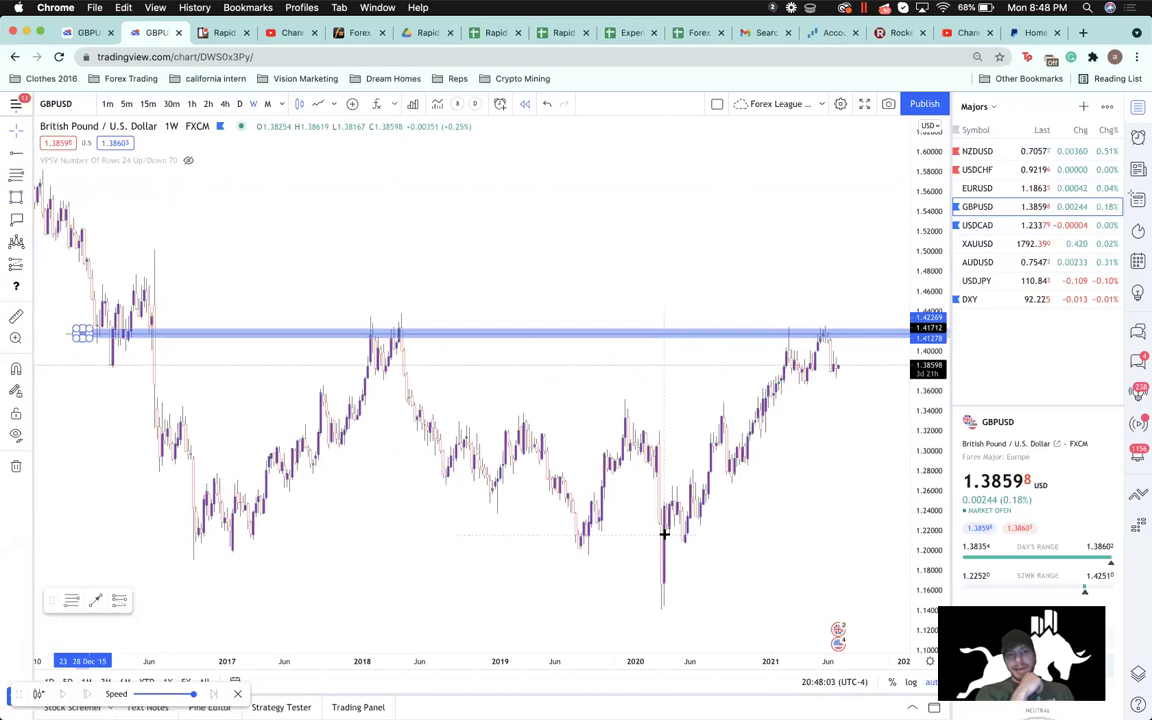
pyautogui.click(275, 349)
pyautogui.scroll(2, 275, 349)
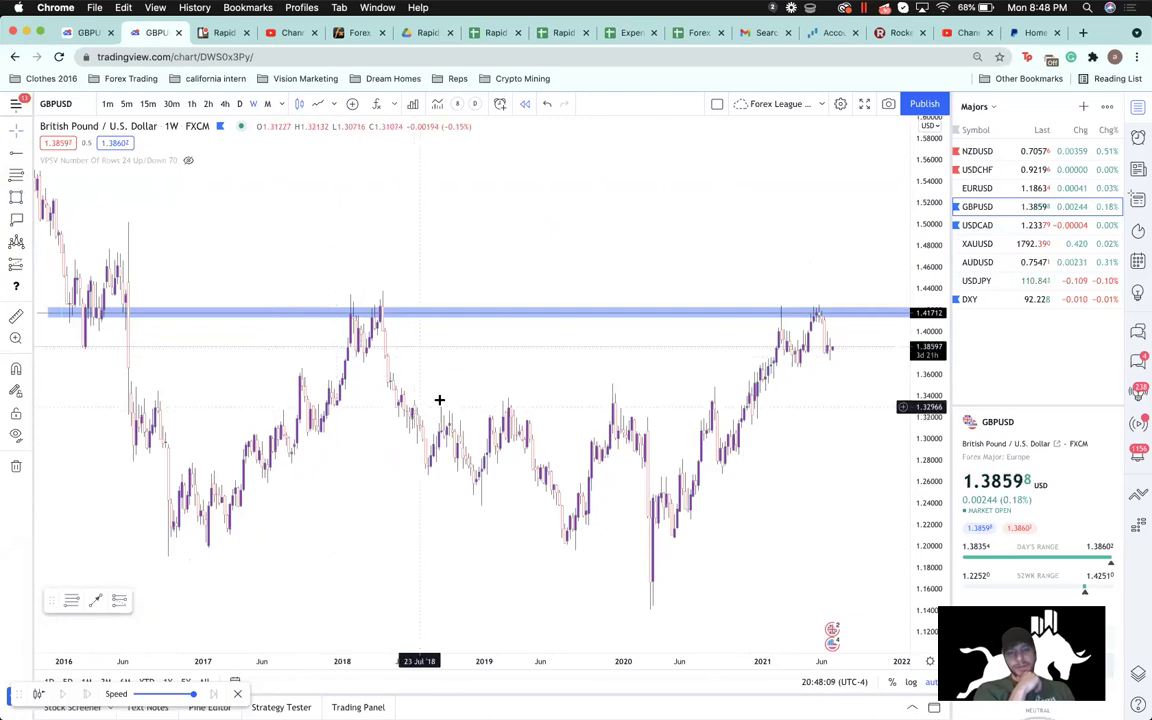
# - Draw a second right-extended rectangle at the early-2016 low and adjust it to span about 1.3841 to 1.3796
pyautogui.scroll(-2, 461, 368)
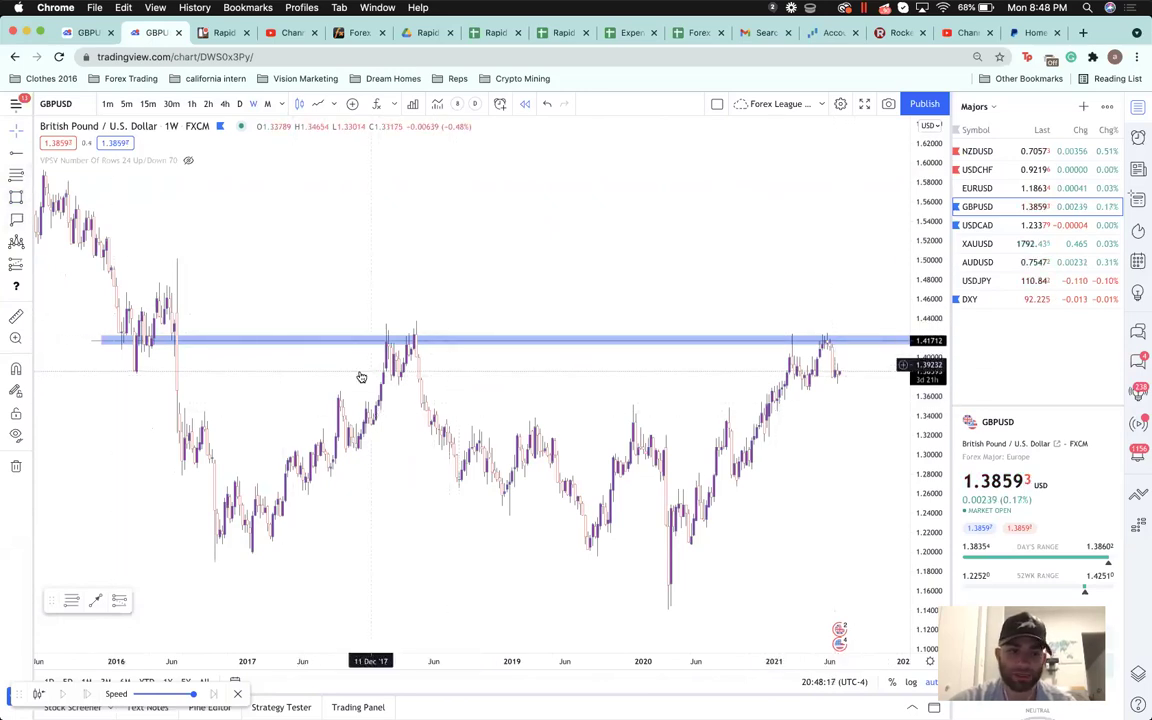
pyautogui.click(16, 197)
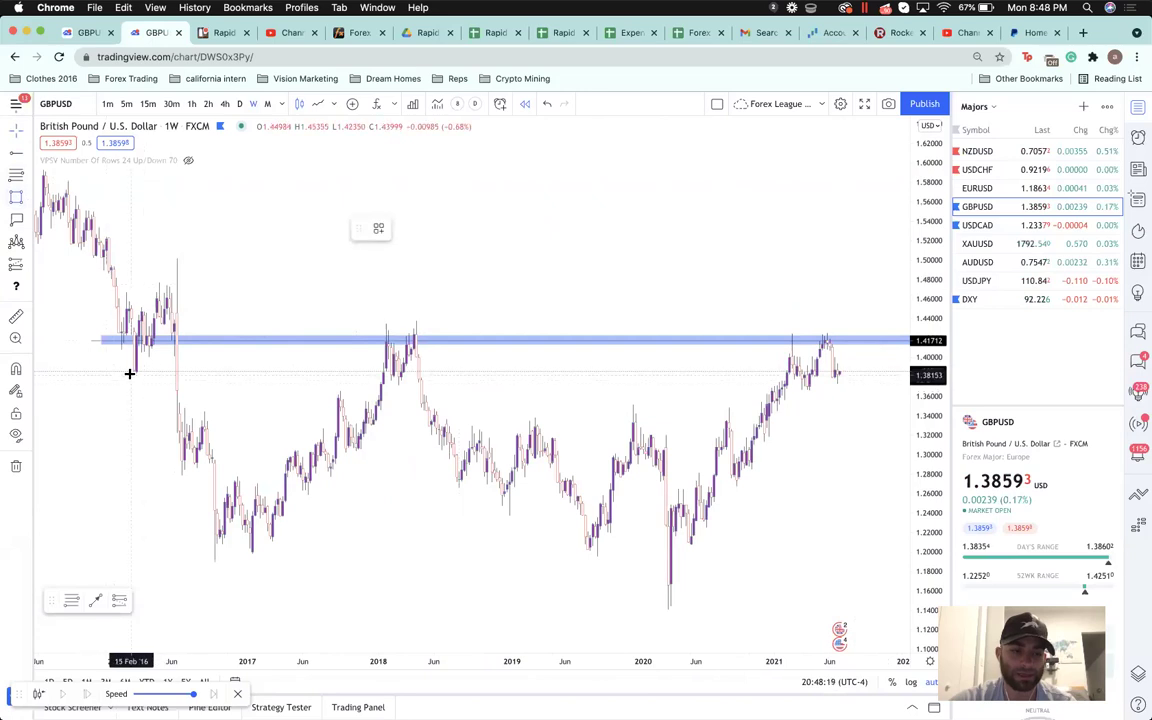
pyautogui.click(143, 371)
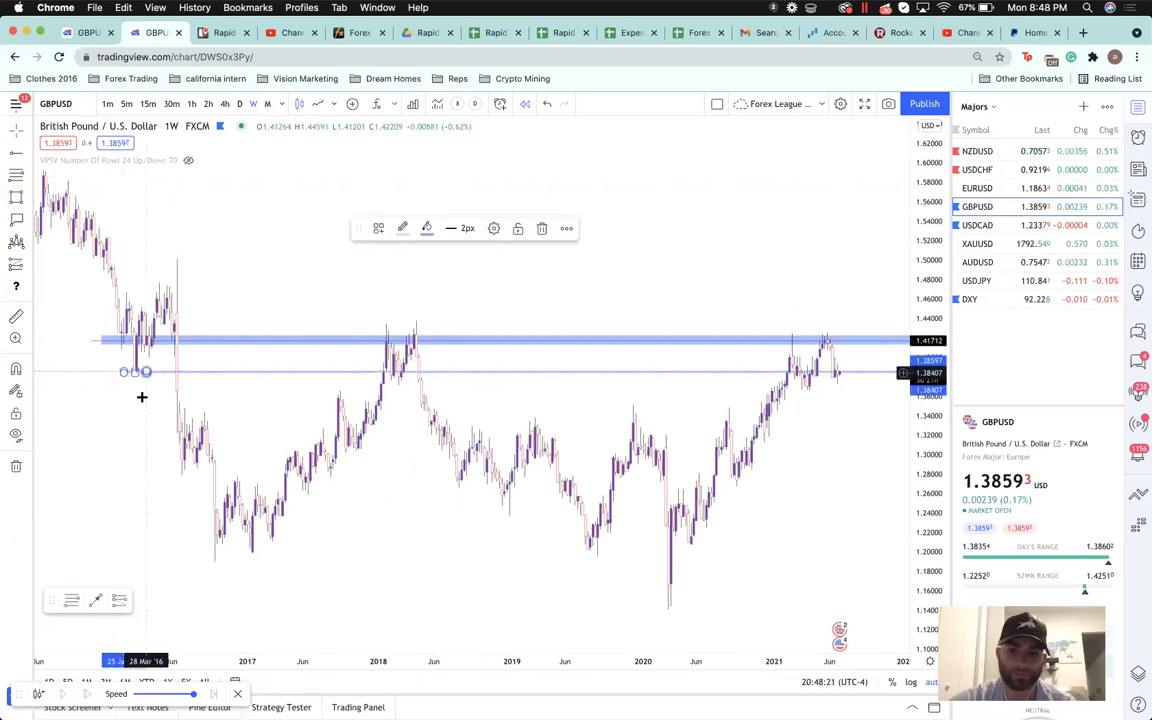
pyautogui.click(139, 401)
pyautogui.scroll(-2, 139, 403)
pyautogui.scroll(-3, 139, 402)
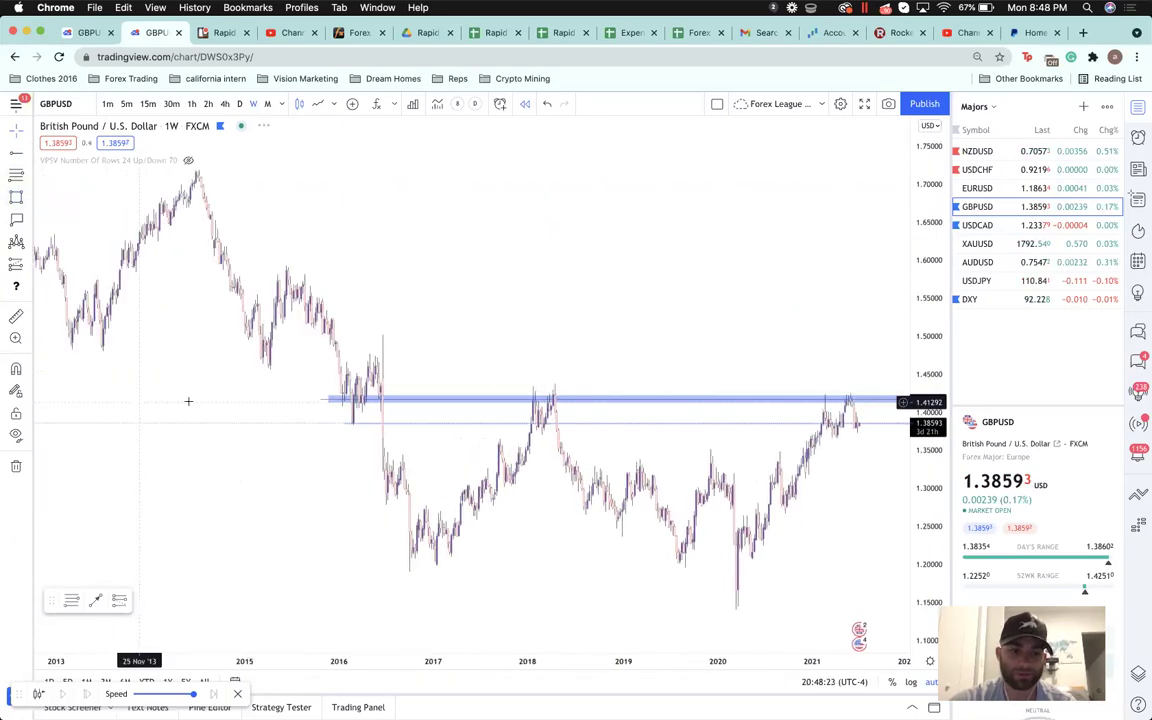
pyautogui.click(350, 424)
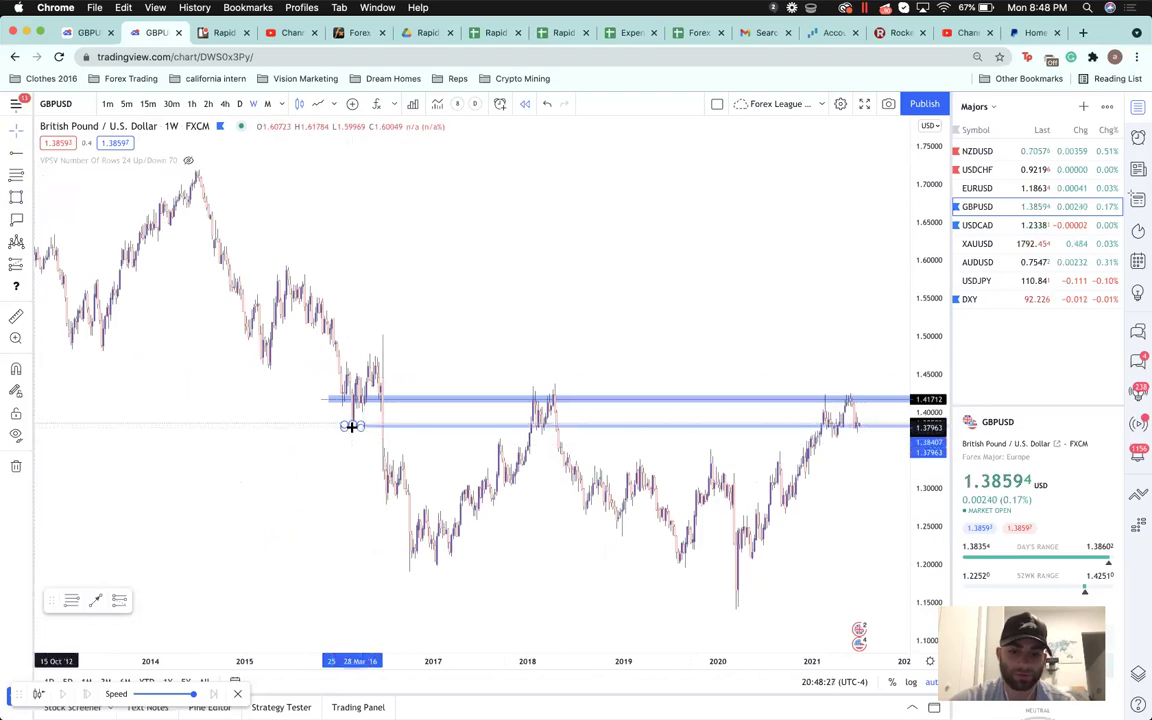
pyautogui.click(324, 481)
# - Stretch the lower zone's start back to about 2000 and thicken it to cover the 2001 low
pyautogui.scroll(-2, 325, 482)
pyautogui.scroll(-5, 325, 482)
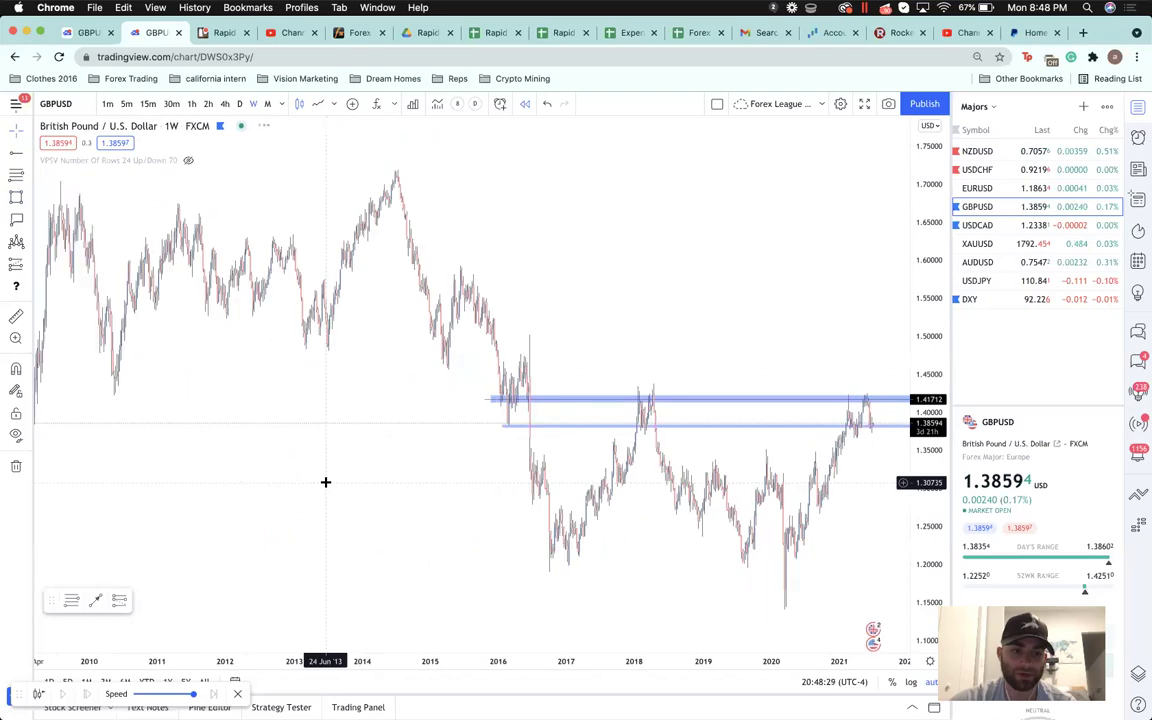
pyautogui.scroll(-2, 311, 493)
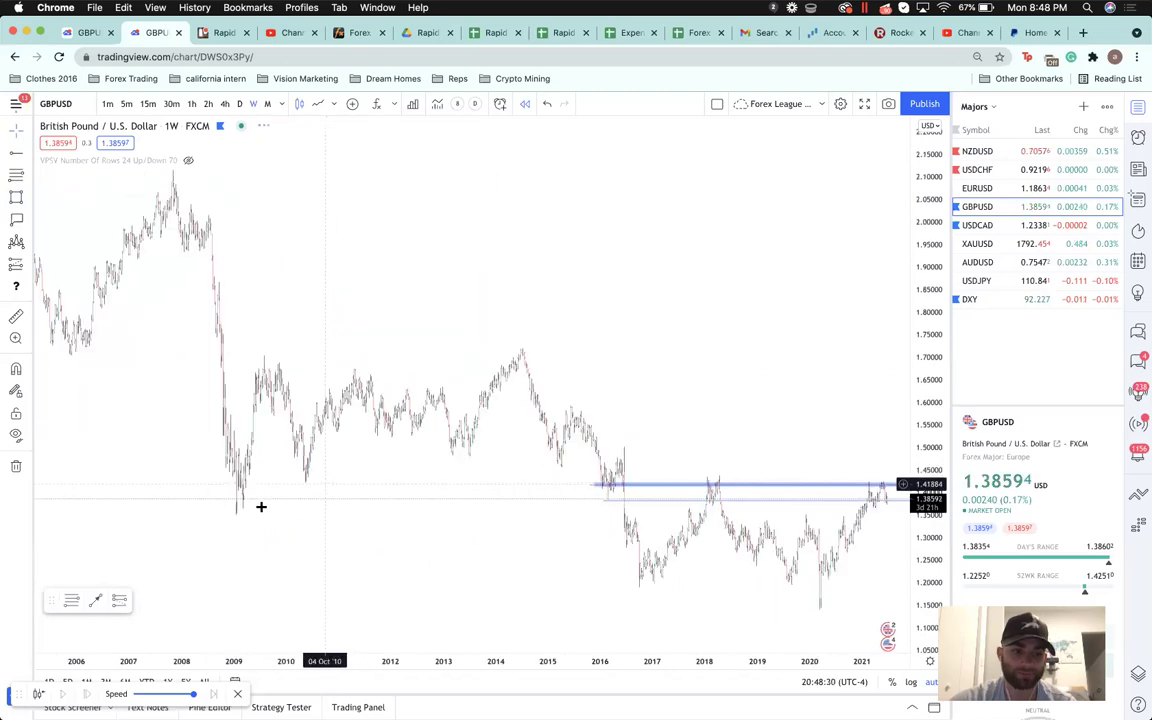
pyautogui.scroll(-5, 231, 501)
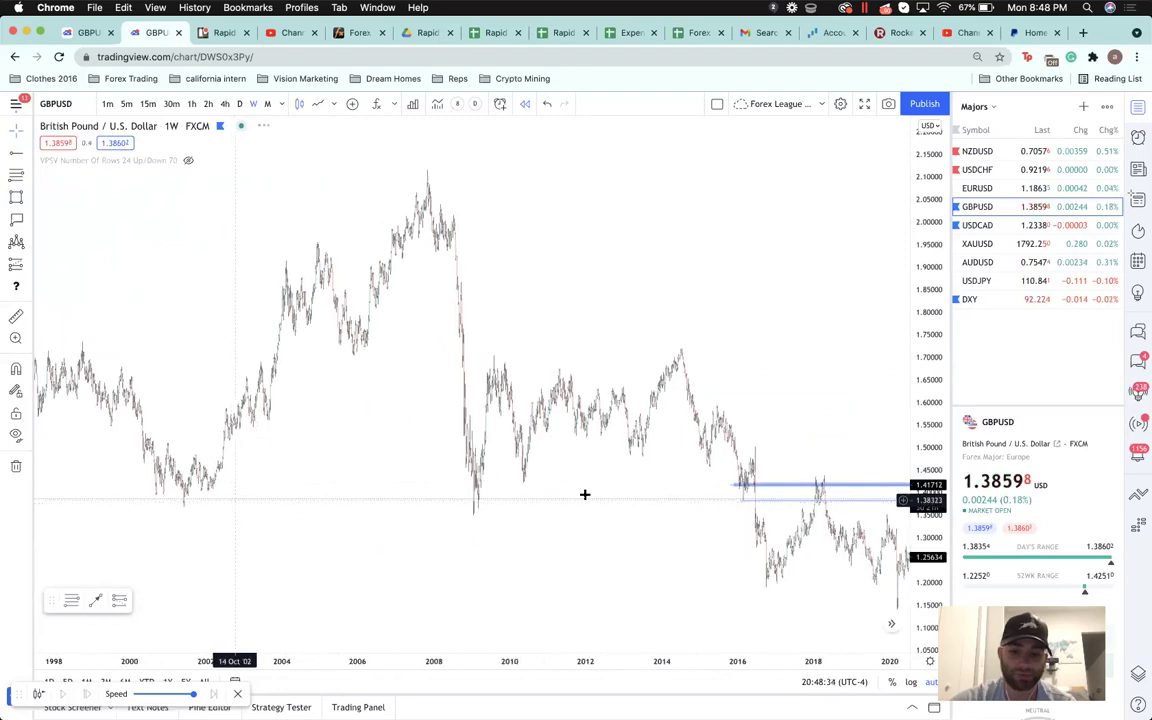
pyautogui.moveTo(740, 500); pyautogui.dragTo(131, 502)
pyautogui.click(184, 535)
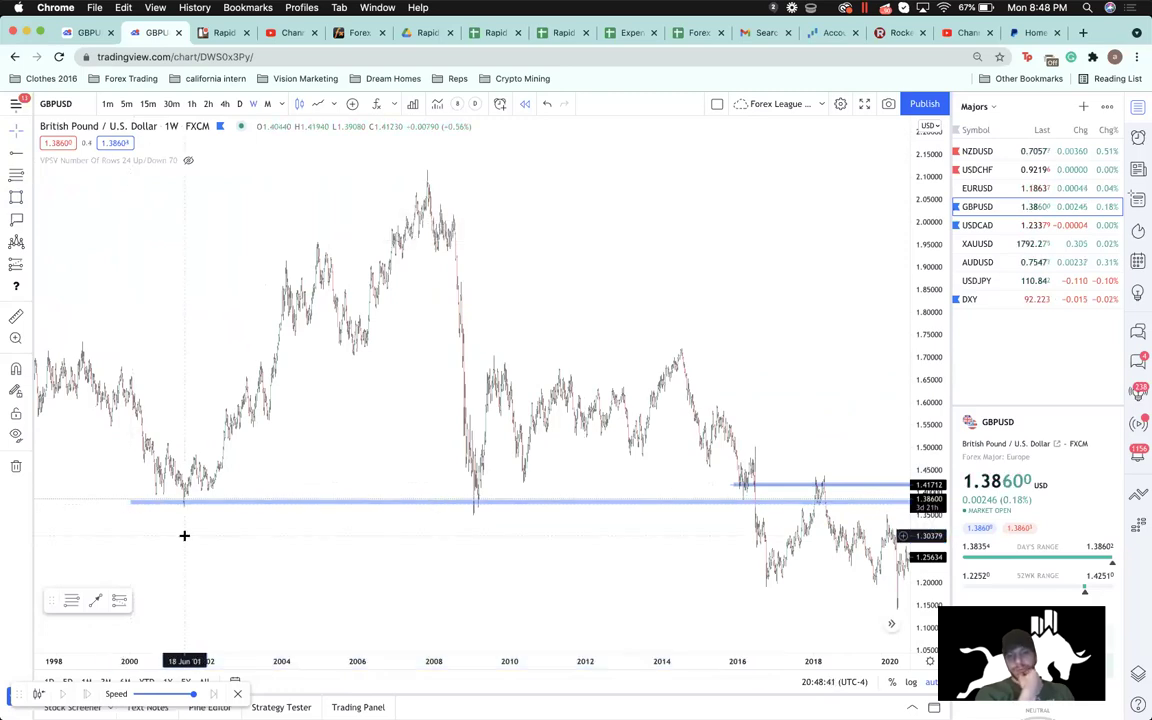
# - Examine how GBPUSD's weekly price has reacted to both zones from the 1990s through 2021
pyautogui.scroll(-3, 184, 536)
pyautogui.hscroll(-3, 184, 535)
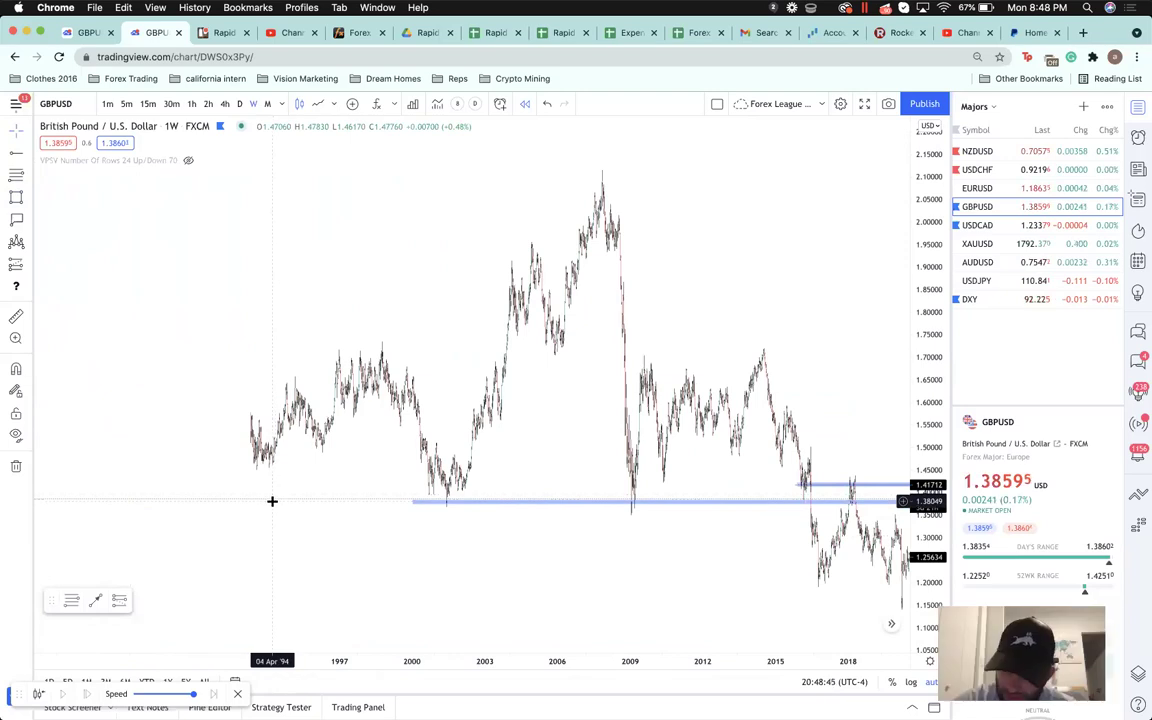
pyautogui.hscroll(10, 272, 501)
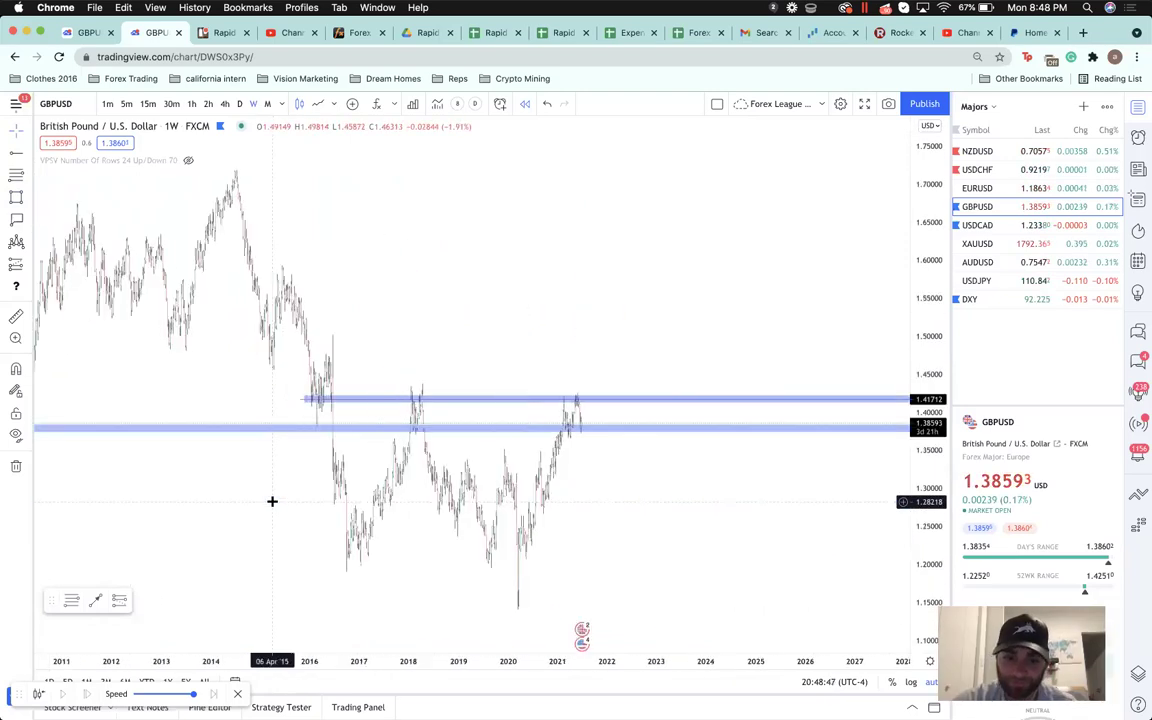
pyautogui.scroll(5, 271, 501)
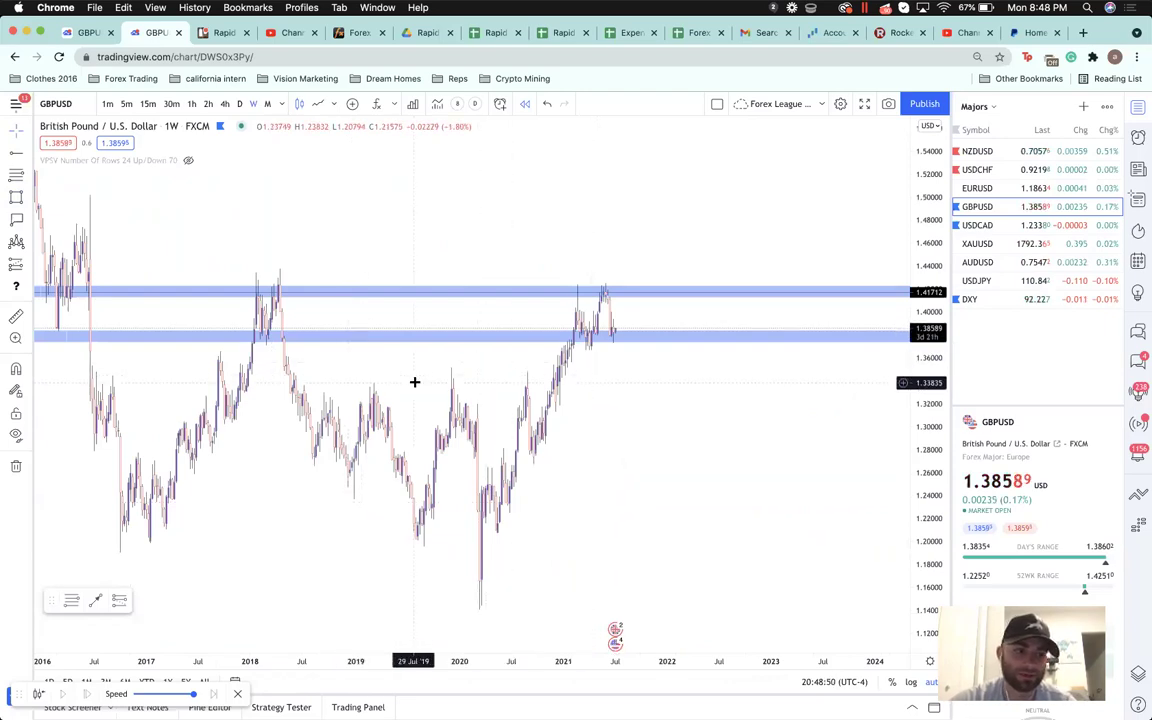
pyautogui.scroll(-3, 414, 382)
pyautogui.scroll(-2, 414, 382)
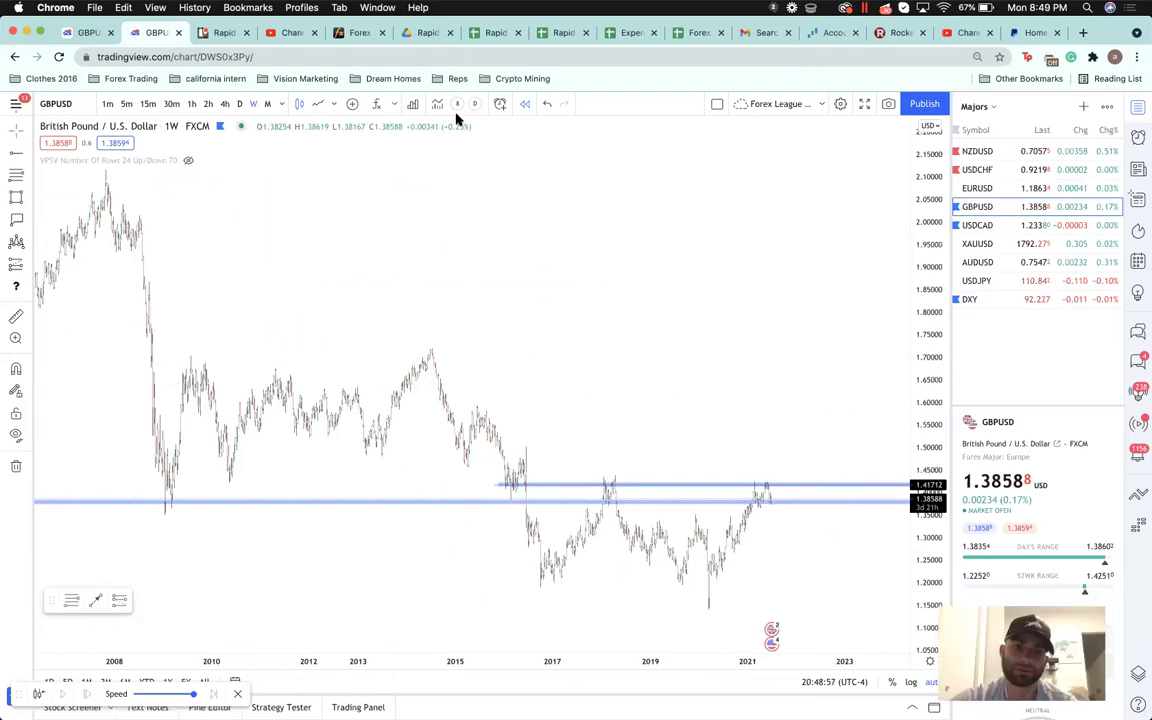
pyautogui.scroll(2, 575, 390)
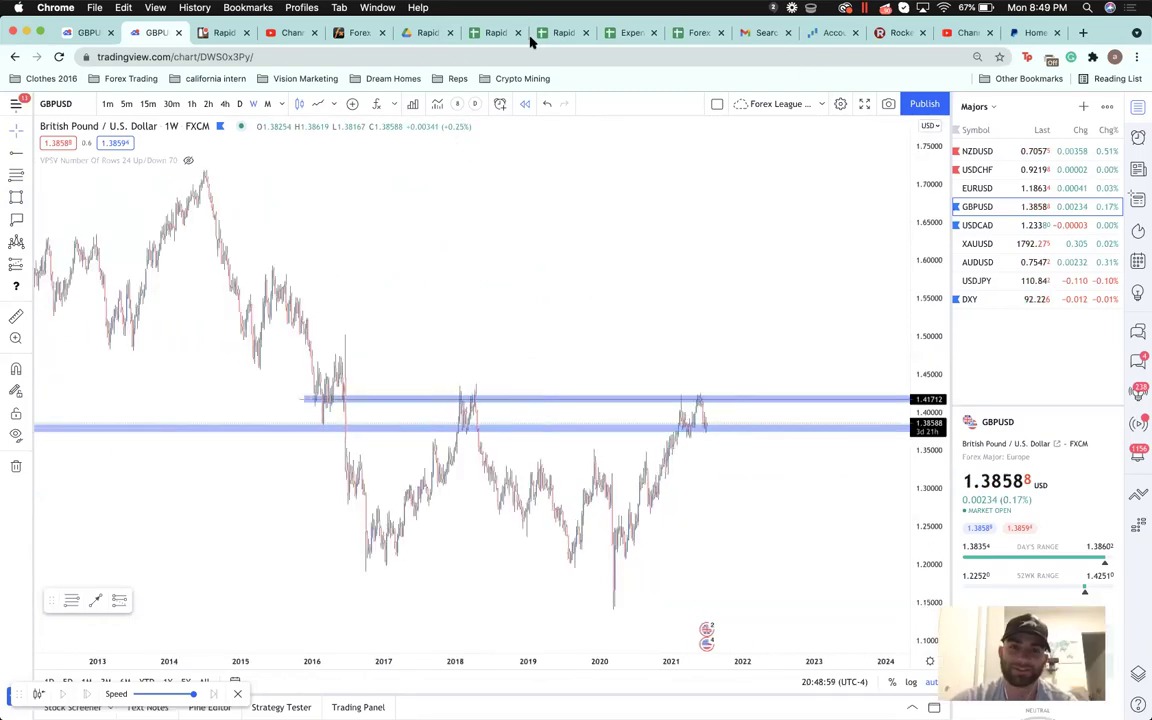
pyautogui.scroll(5, 602, 364)
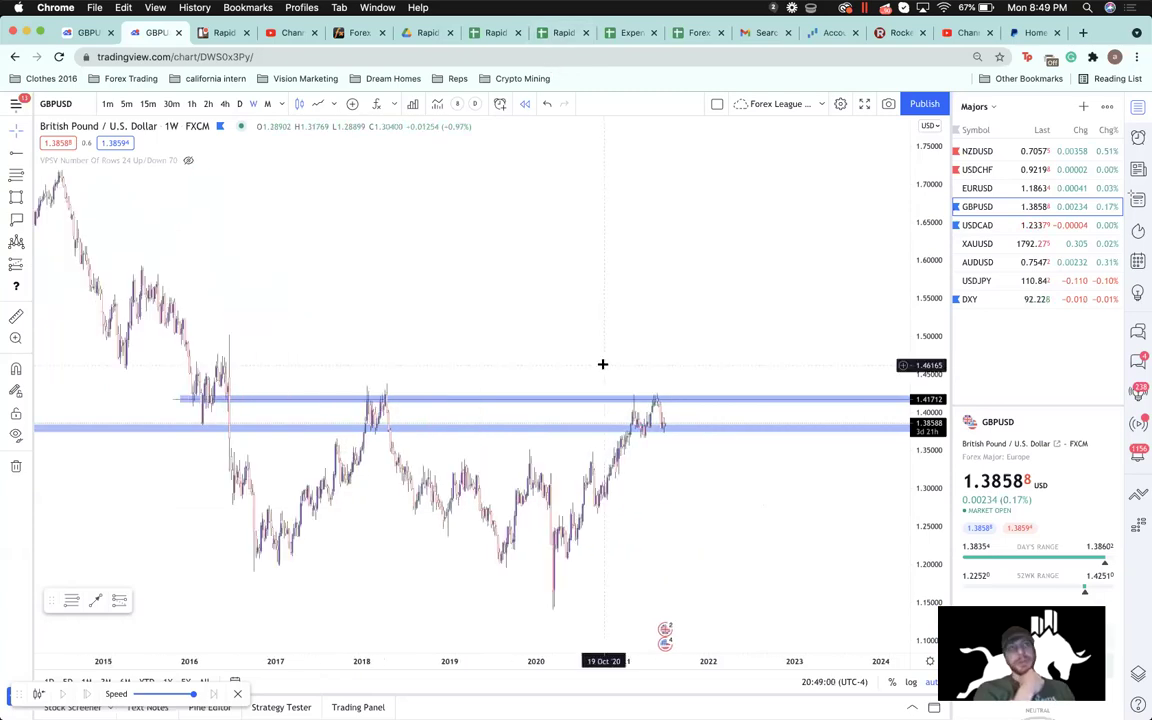
# - Sketch a trial price path from the current candle zigzagging between the lower and upper zones, and discard it
pyautogui.scroll(5, 602, 364)
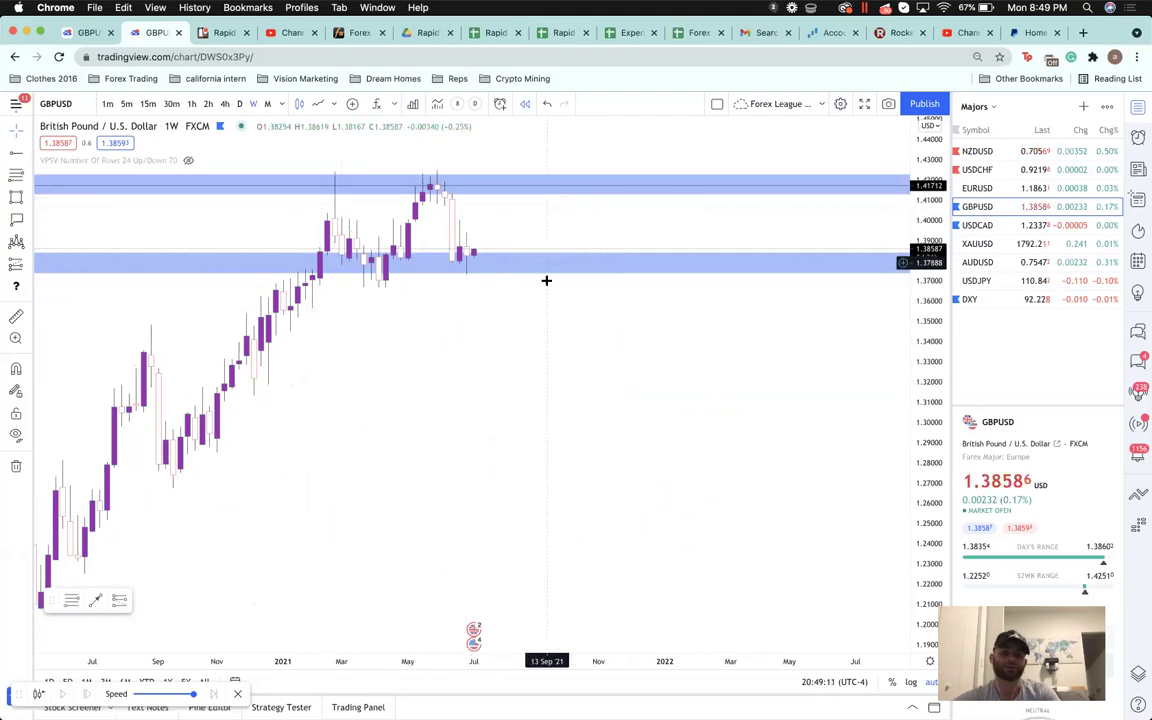
pyautogui.click(26, 199)
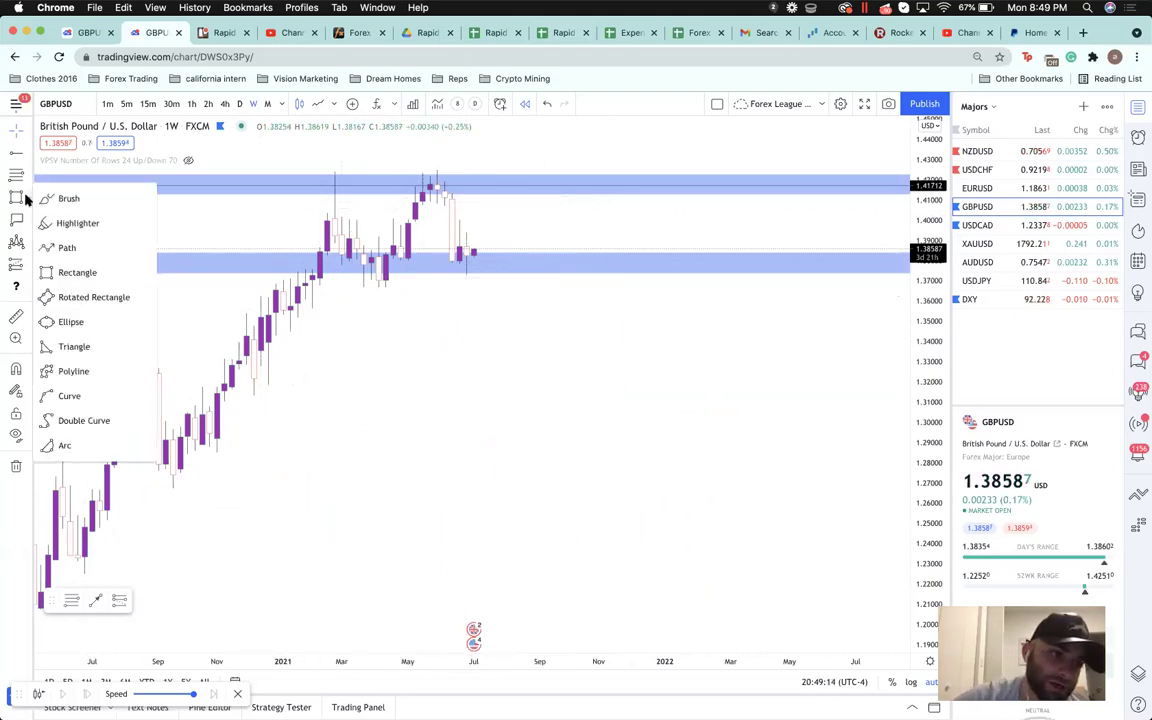
pyautogui.click(104, 243)
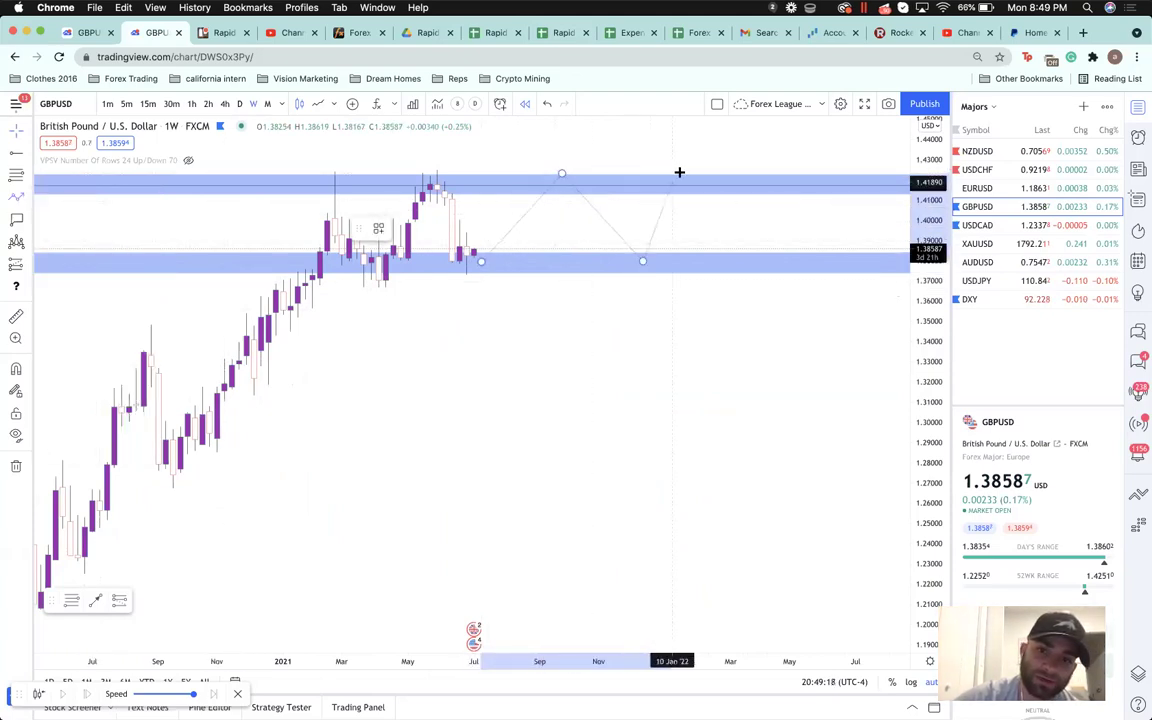
pyautogui.press('Escape')
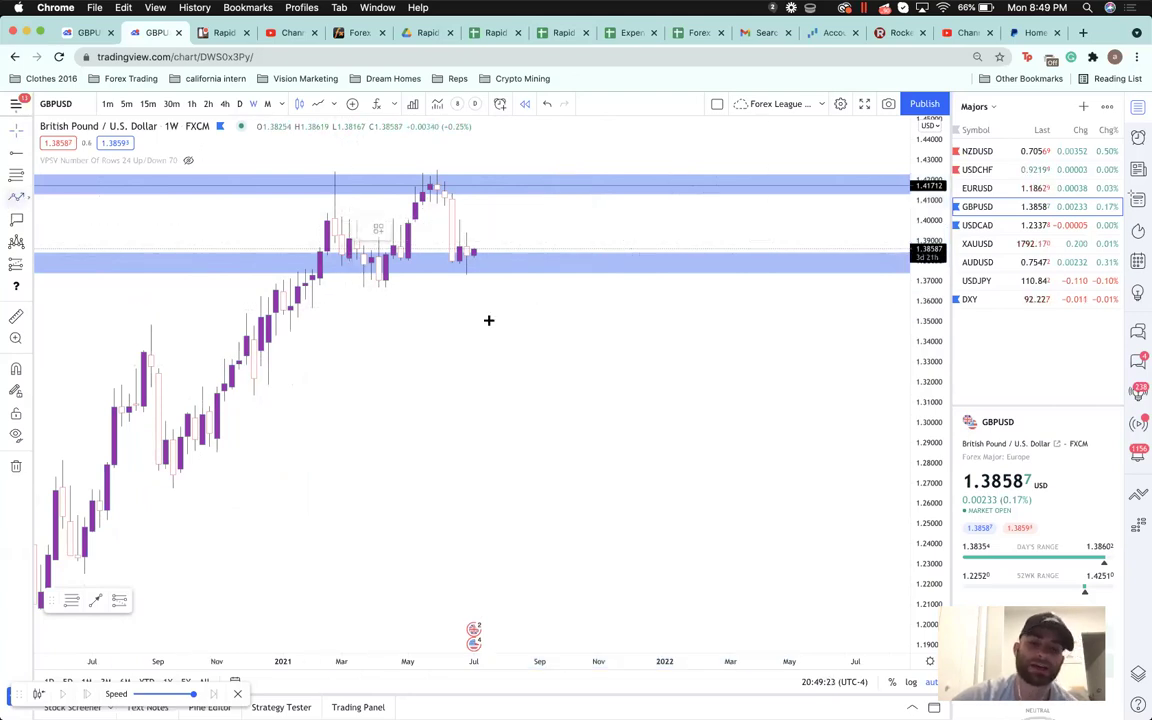
# - Try sketching a price path that starts below the lower zone and returns to it, and discard it
pyautogui.click(510, 346)
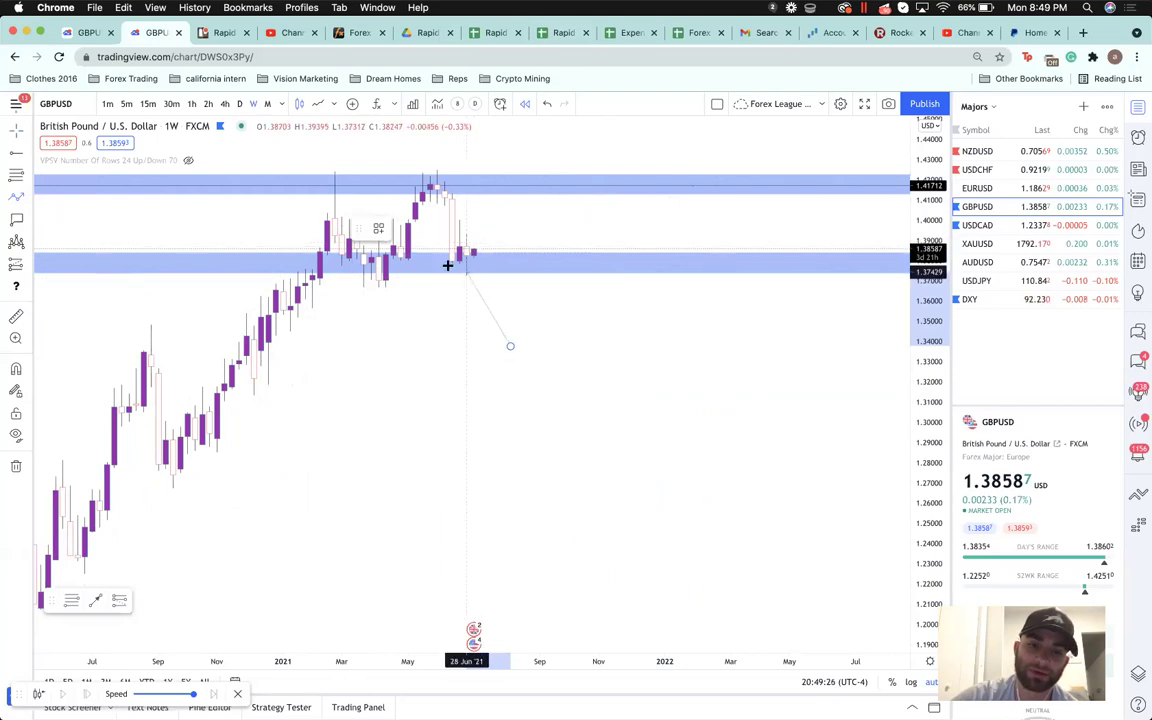
pyautogui.click(516, 262)
pyautogui.press('Escape')
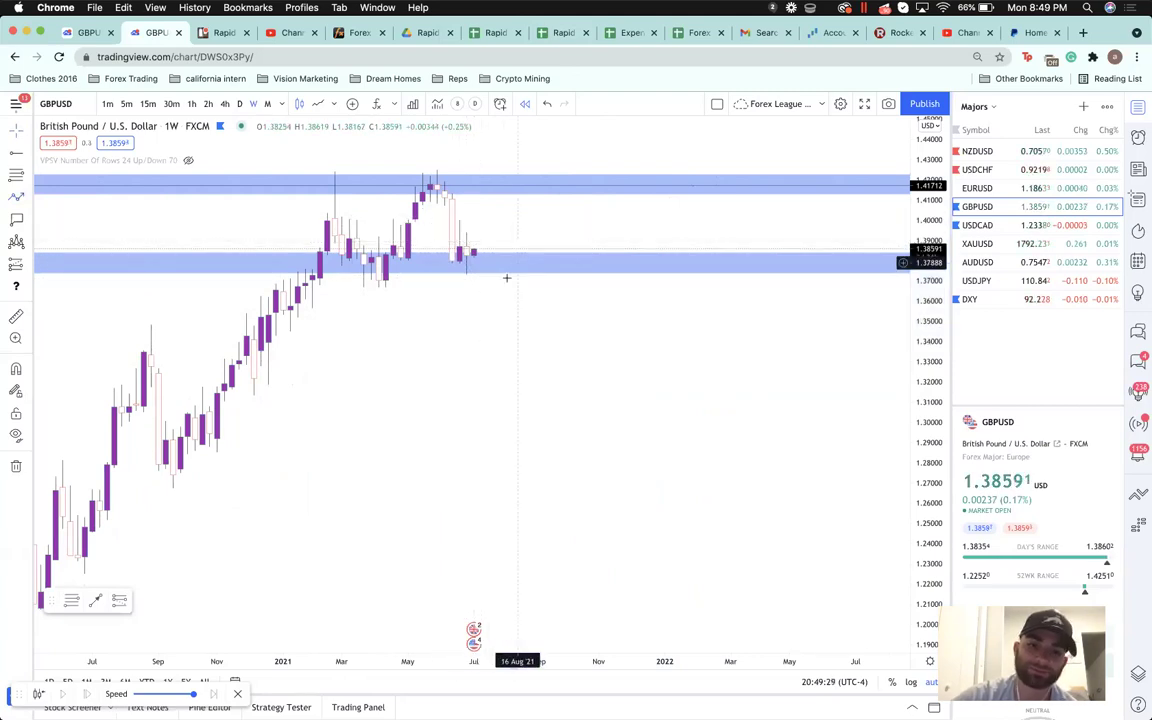
pyautogui.click(481, 258)
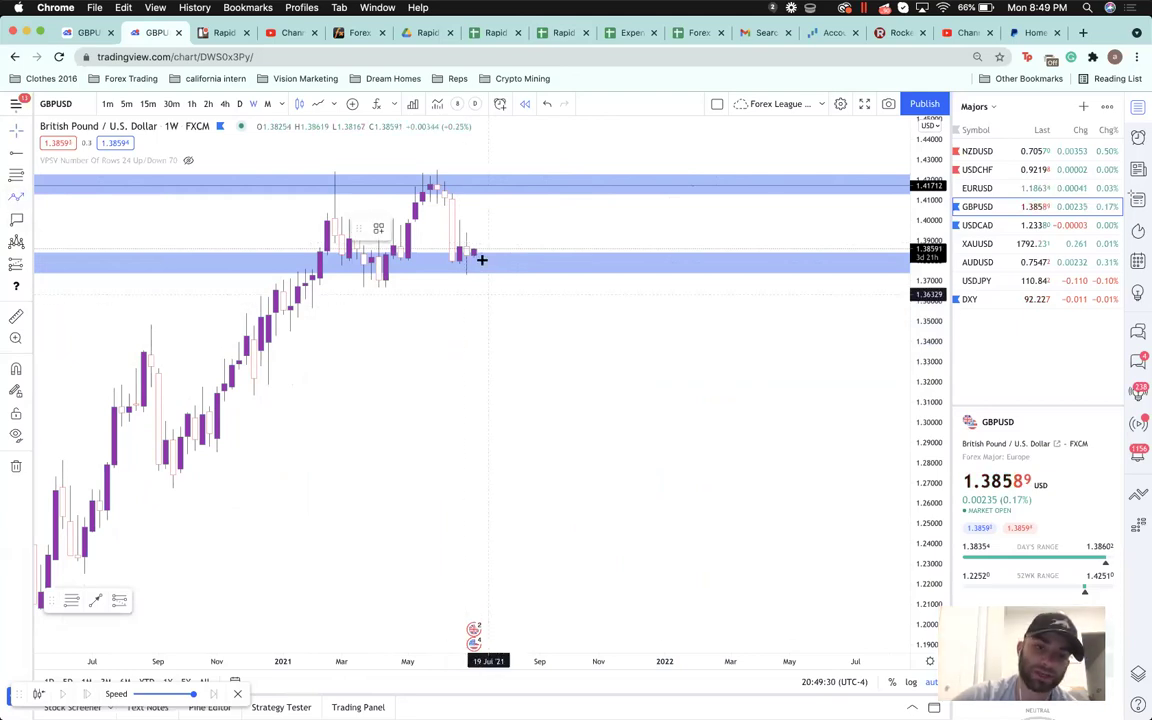
pyautogui.press('BackSpace')
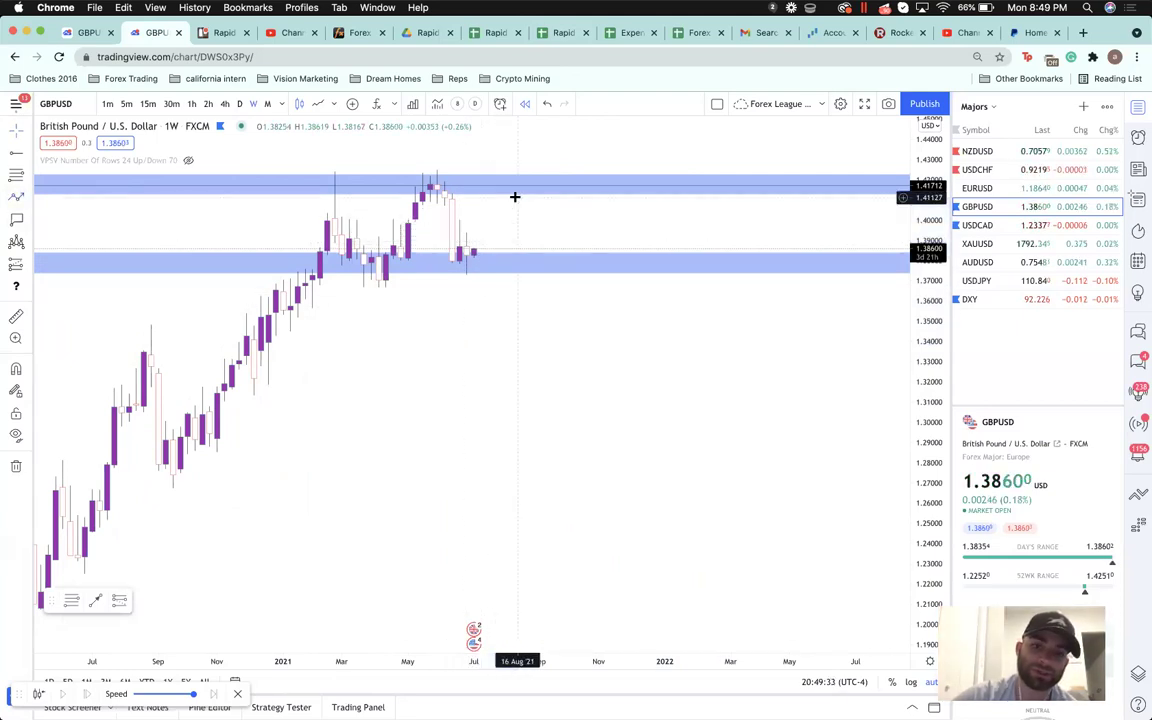
# - Measure the potential price move from the lower zone up to the upper zone
pyautogui.keyDown('shift'); pyautogui.click(486, 256); pyautogui.keyUp('shift')
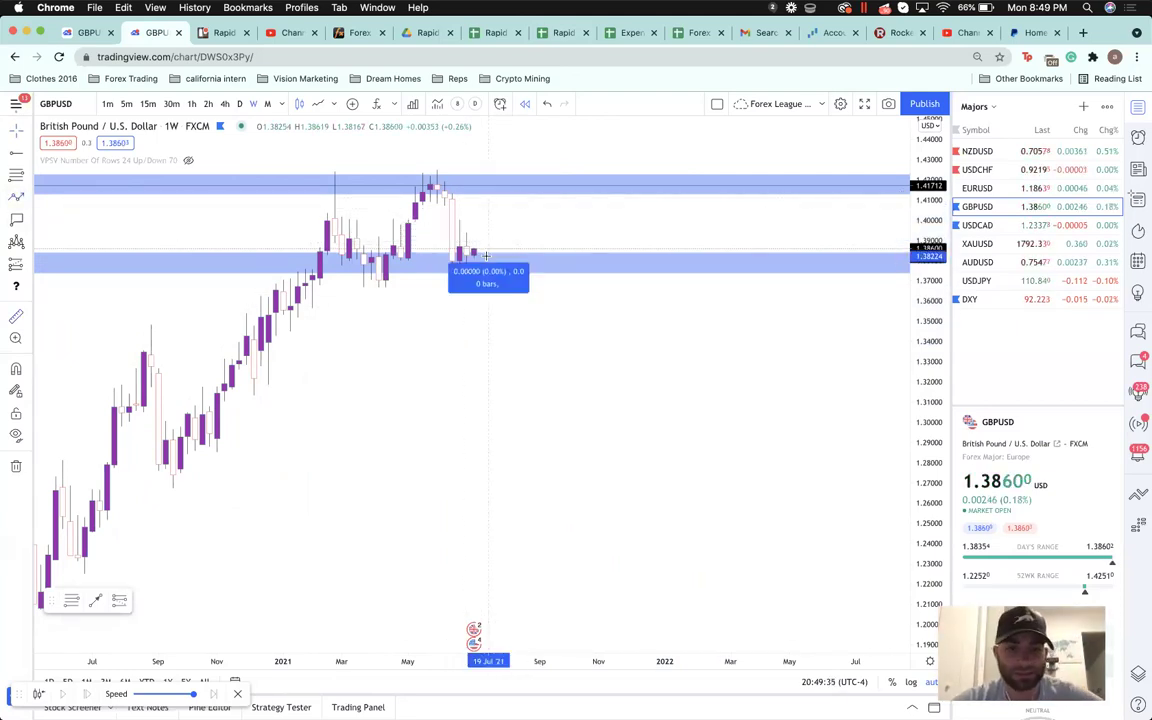
pyautogui.click(517, 190)
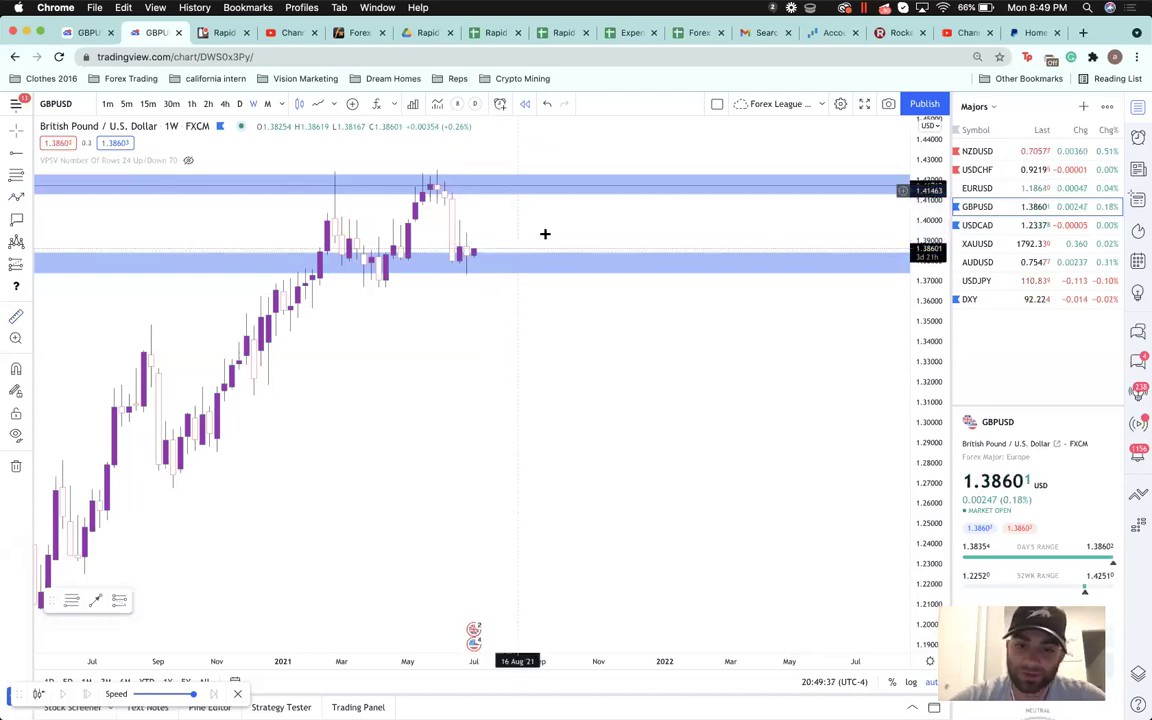
# - Switch the GBPUSD chart to the 4-hour timeframe and examine the late-June decline into the lower zone
pyautogui.click(240, 104)
pyautogui.hscroll(-5, 446, 402)
pyautogui.click(225, 105)
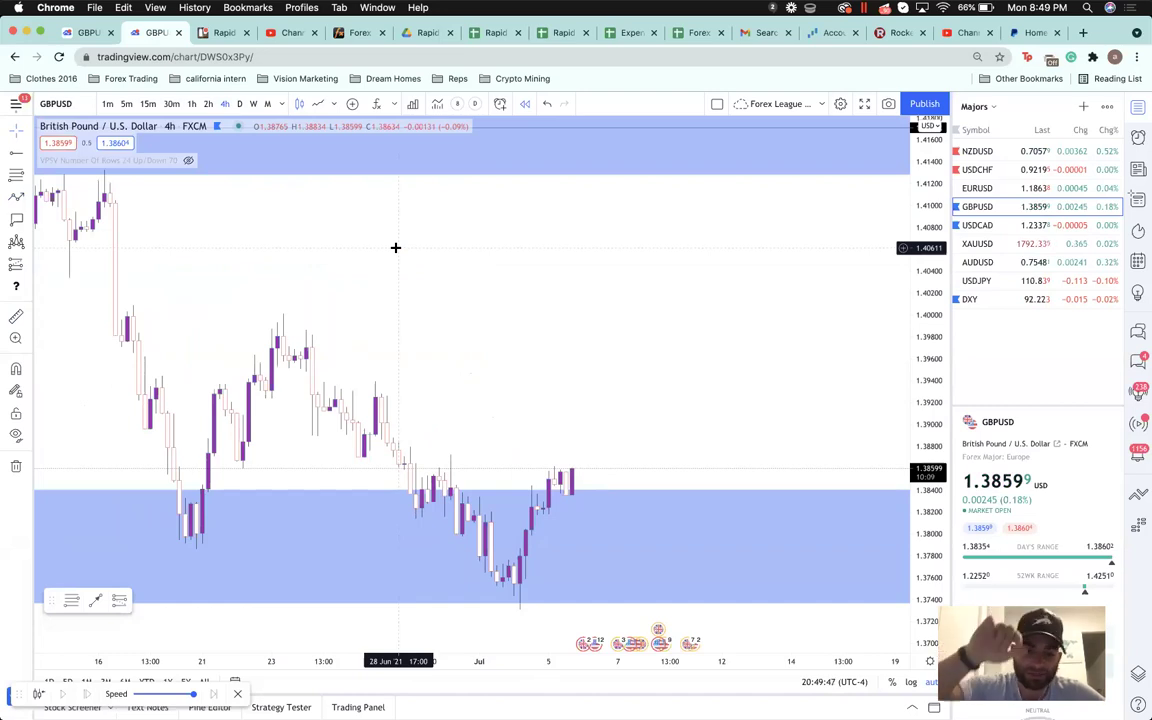
pyautogui.scroll(-1, 535, 387)
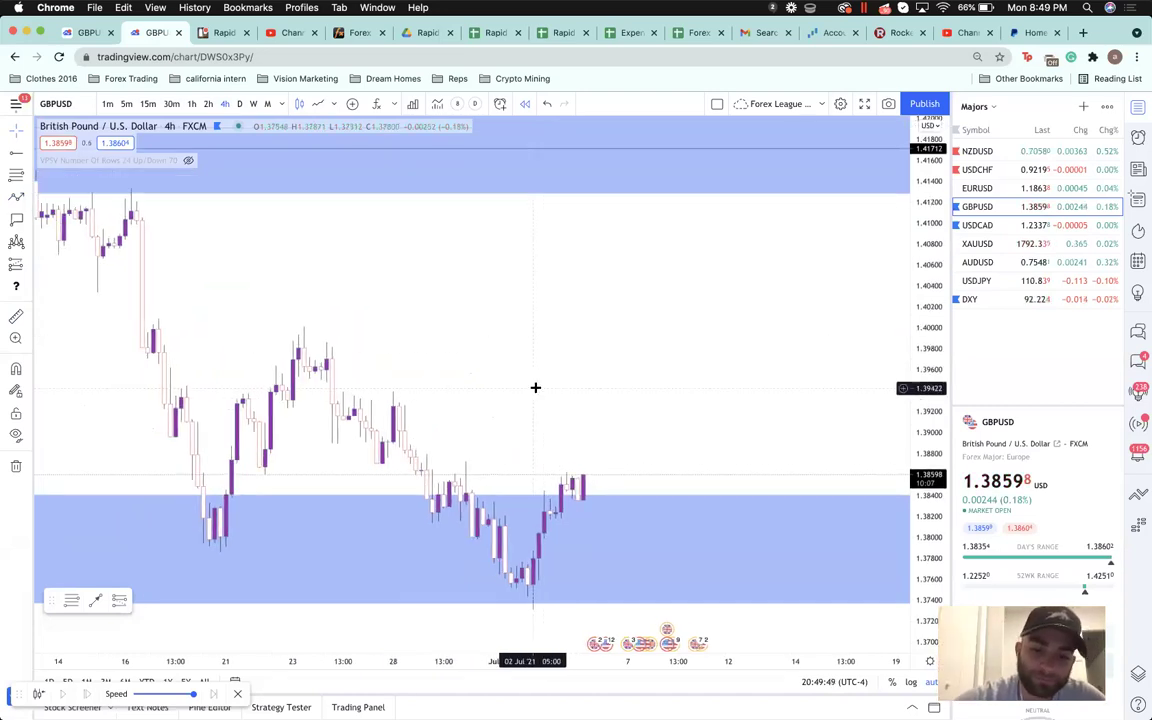
pyautogui.scroll(-2, 535, 387)
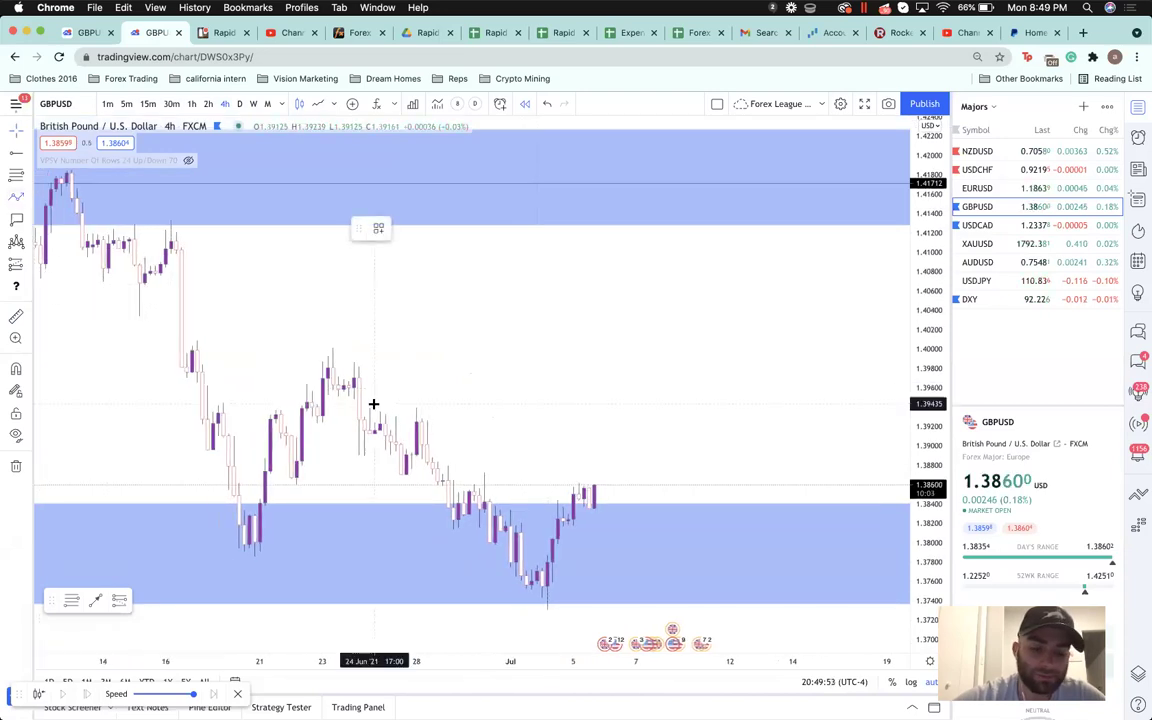
pyautogui.scroll(3, 373, 404)
pyautogui.scroll(2, 373, 404)
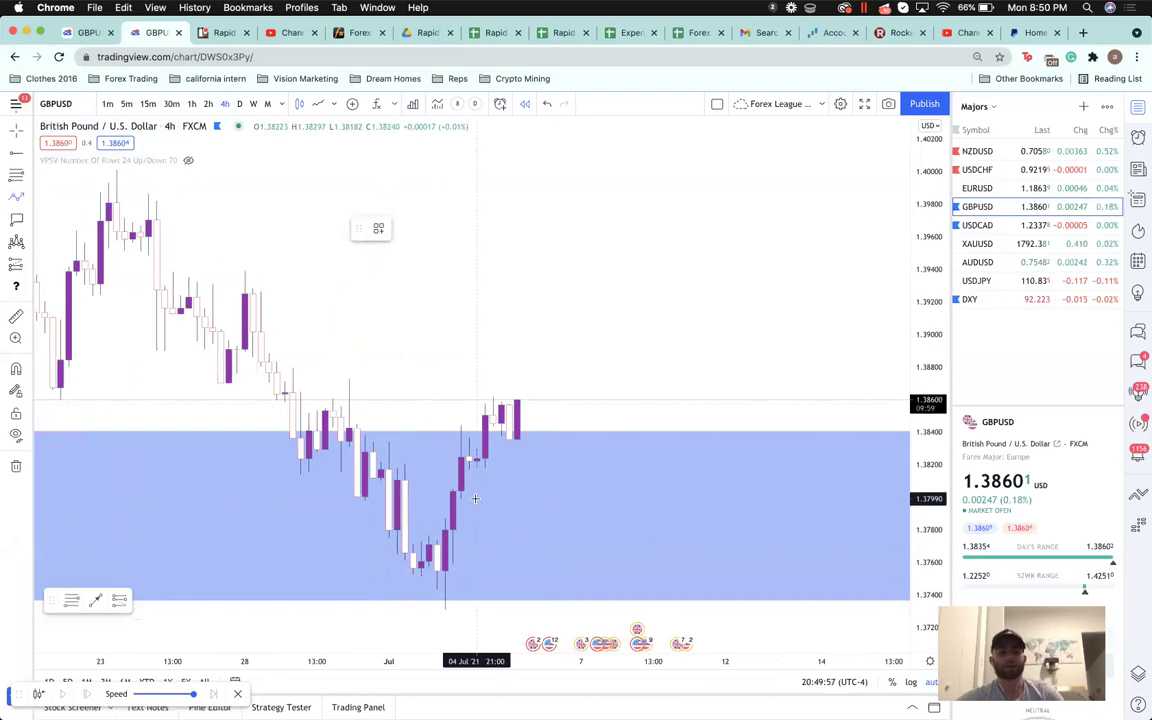
pyautogui.scroll(2, 475, 498)
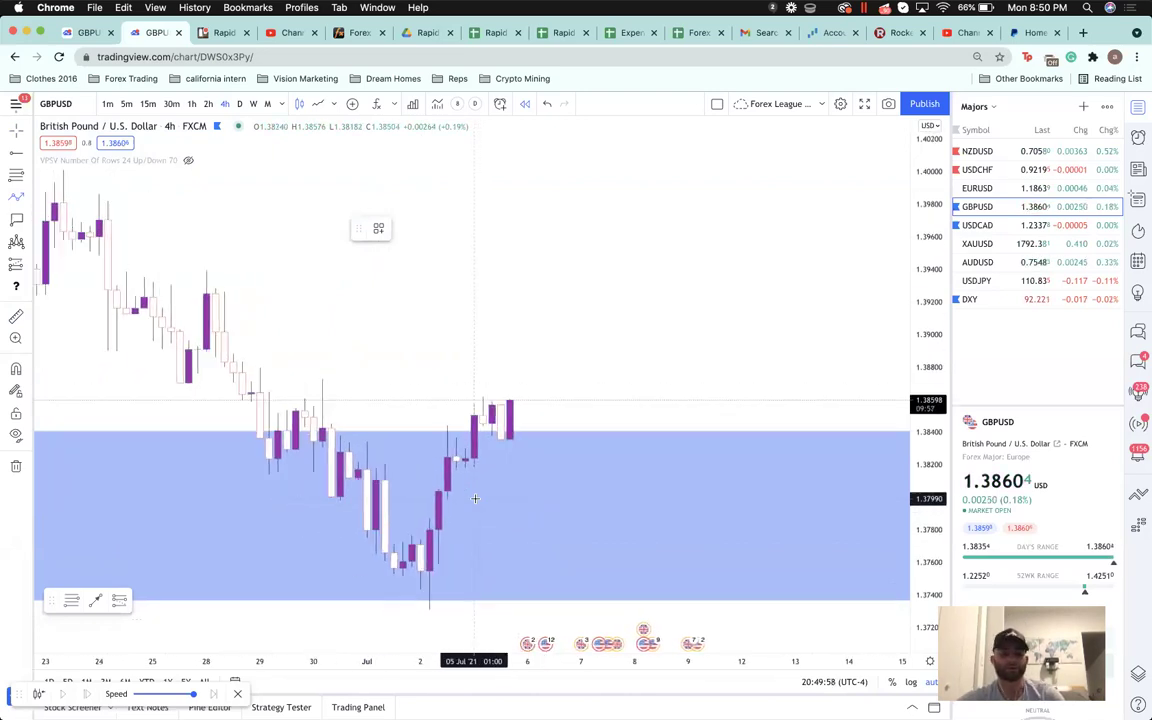
pyautogui.hscroll(-3, 475, 498)
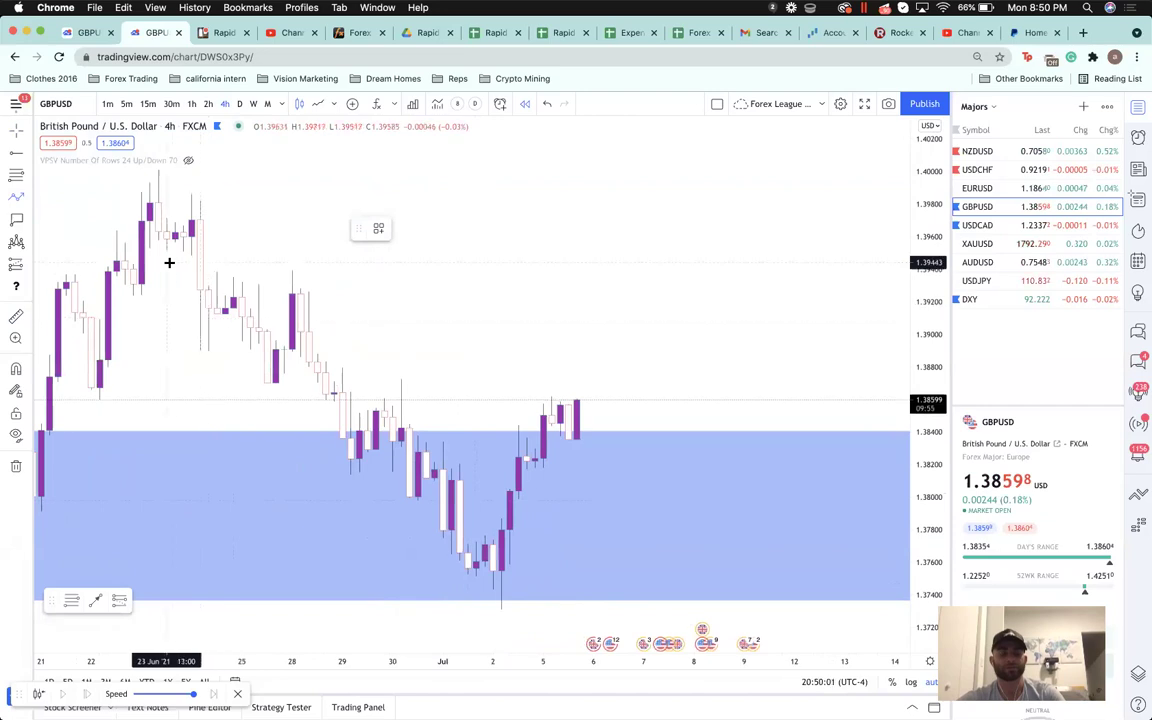
pyautogui.scroll(2, 169, 262)
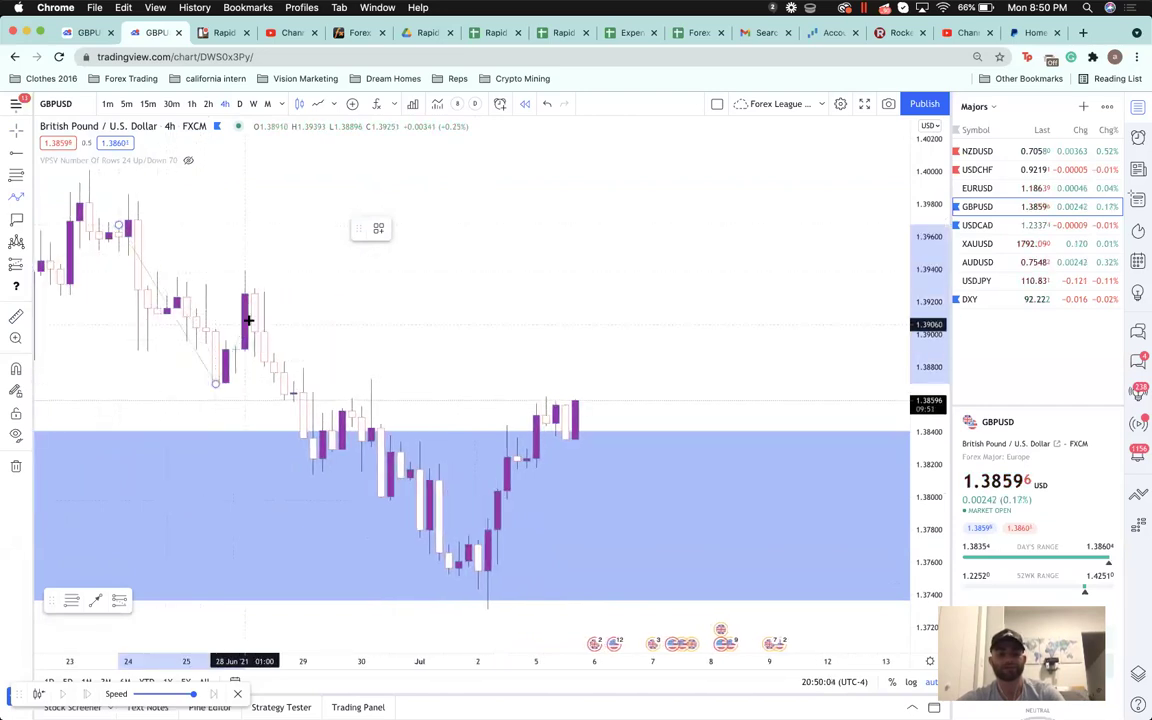
# - Trace the 4-hour swing highs and lows with a path from the 23 June high to the 1 July low and up to about 1.3863
pyautogui.press('Delete')
pyautogui.click(15, 198)
pyautogui.click(89, 220)
pyautogui.click(147, 320)
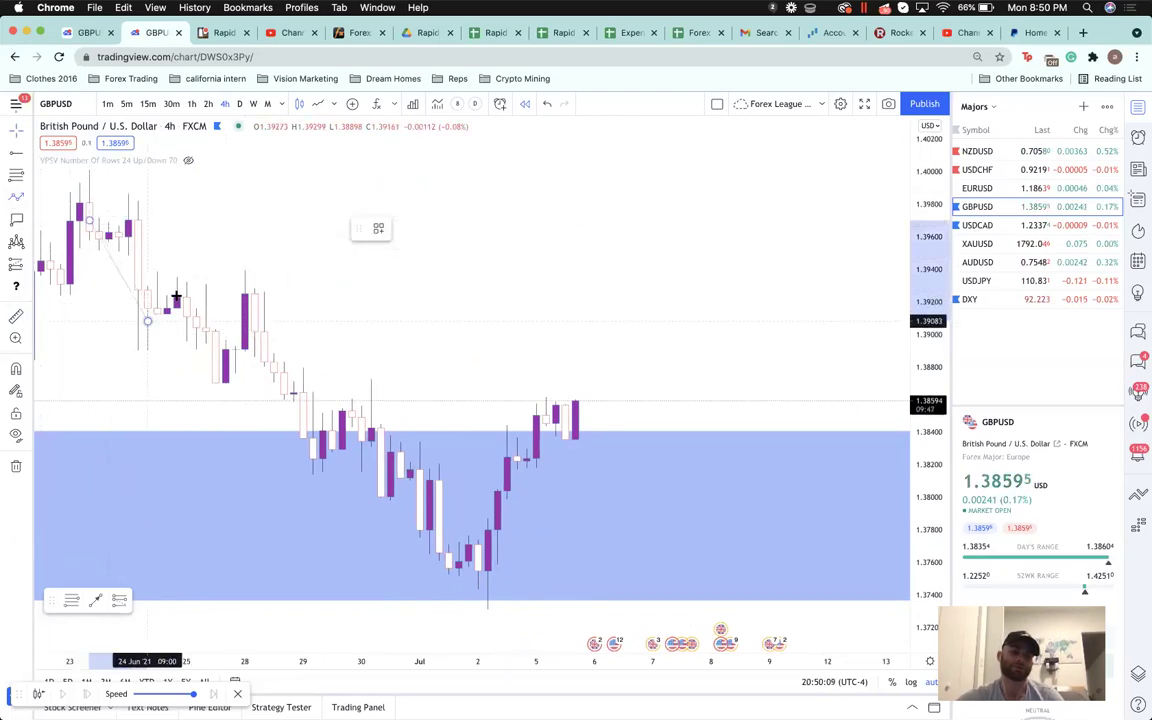
pyautogui.click(225, 392)
pyautogui.click(264, 296)
pyautogui.click(313, 463)
pyautogui.click(313, 463)
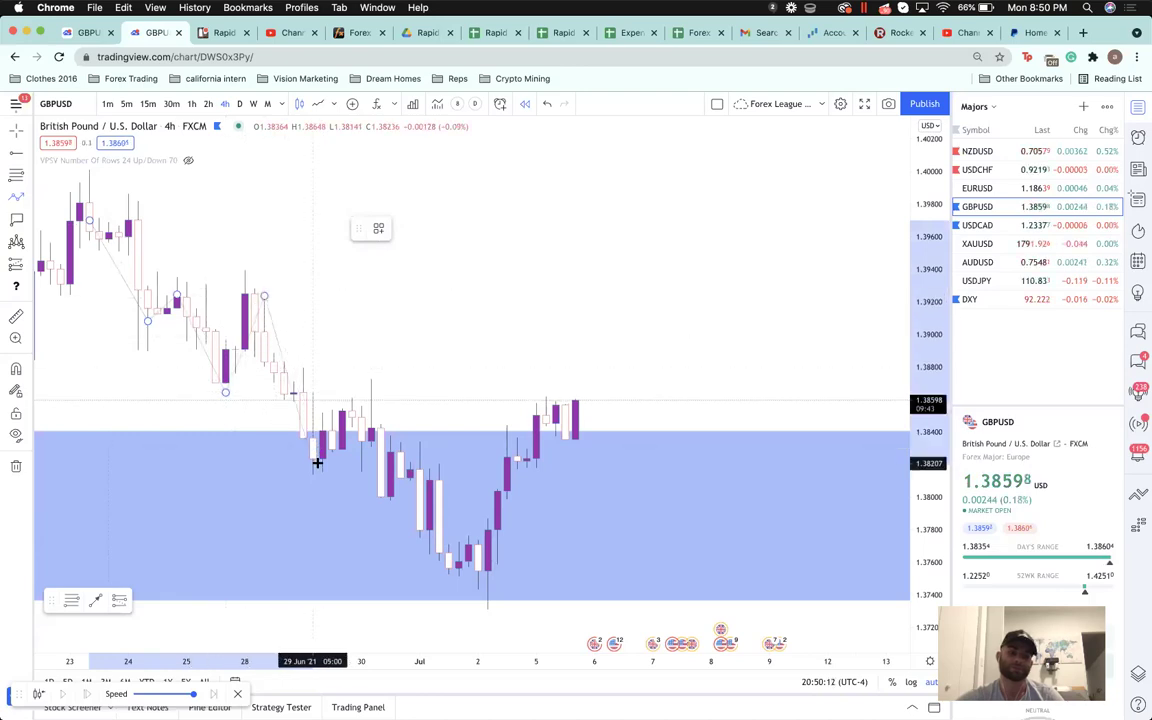
pyautogui.click(351, 410)
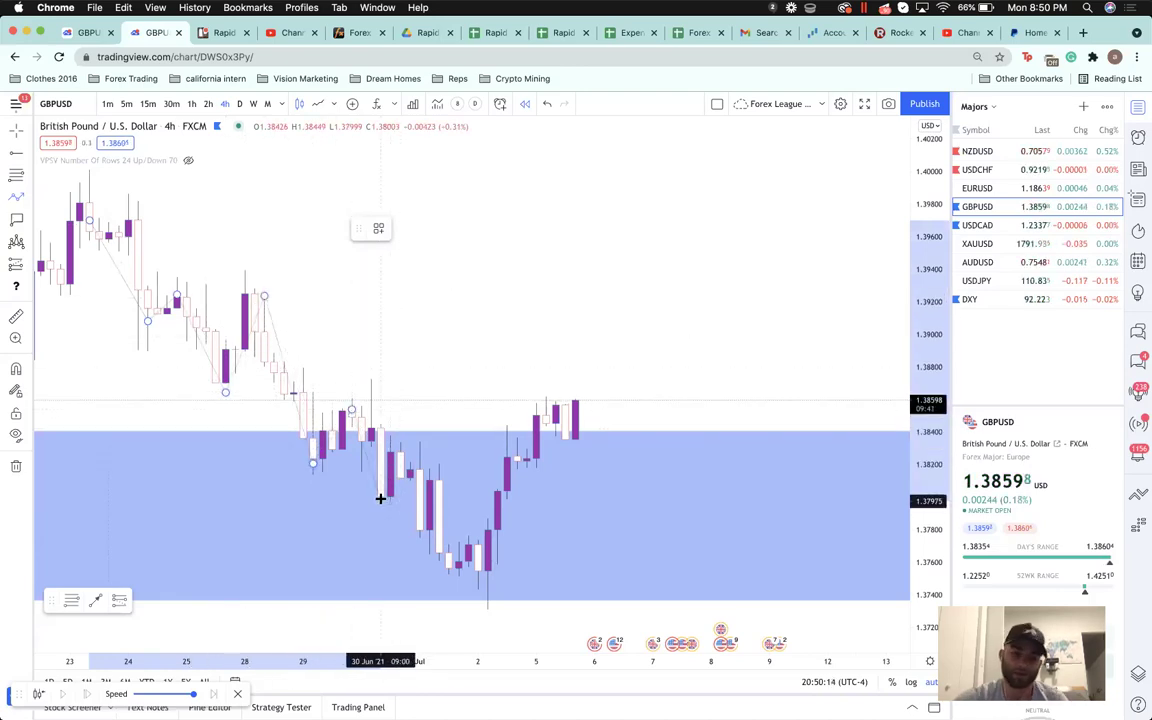
pyautogui.click(400, 447)
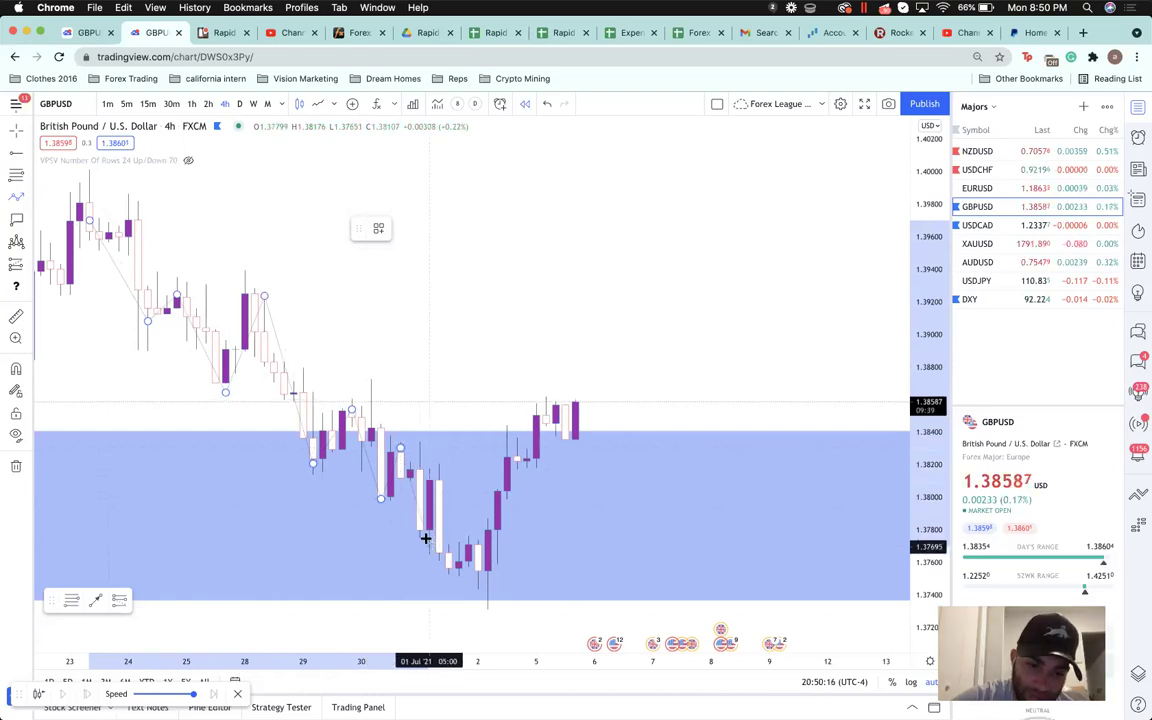
pyautogui.click(448, 482)
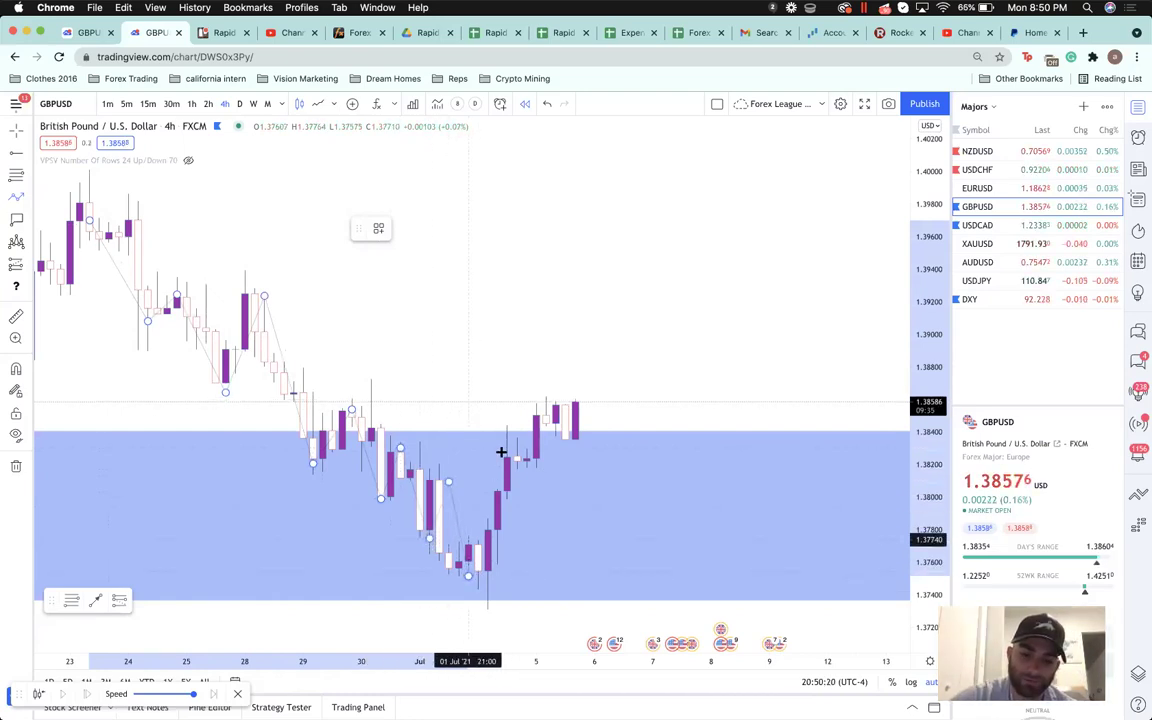
pyautogui.doubleClick(561, 395)
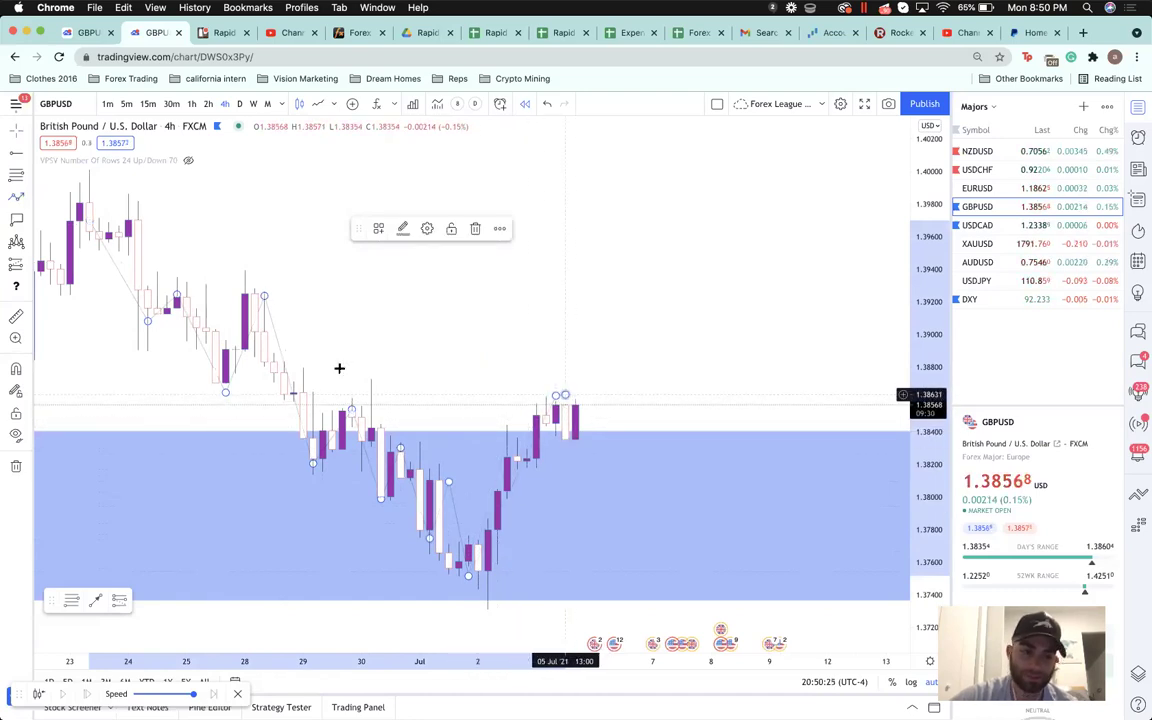
# - Hide the GBPUSD candles, leaving the traced path and the zones on the chart
pyautogui.rightClick(280, 372)
pyautogui.click(335, 538)
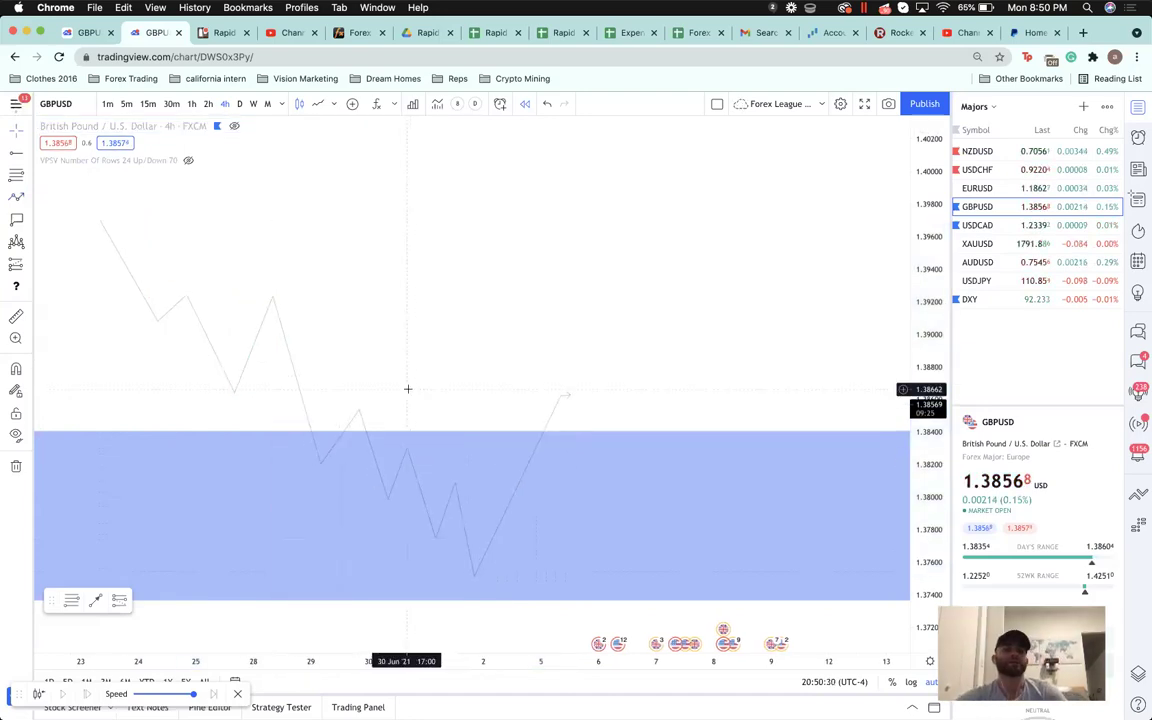
pyautogui.hscroll(-2, 406, 391)
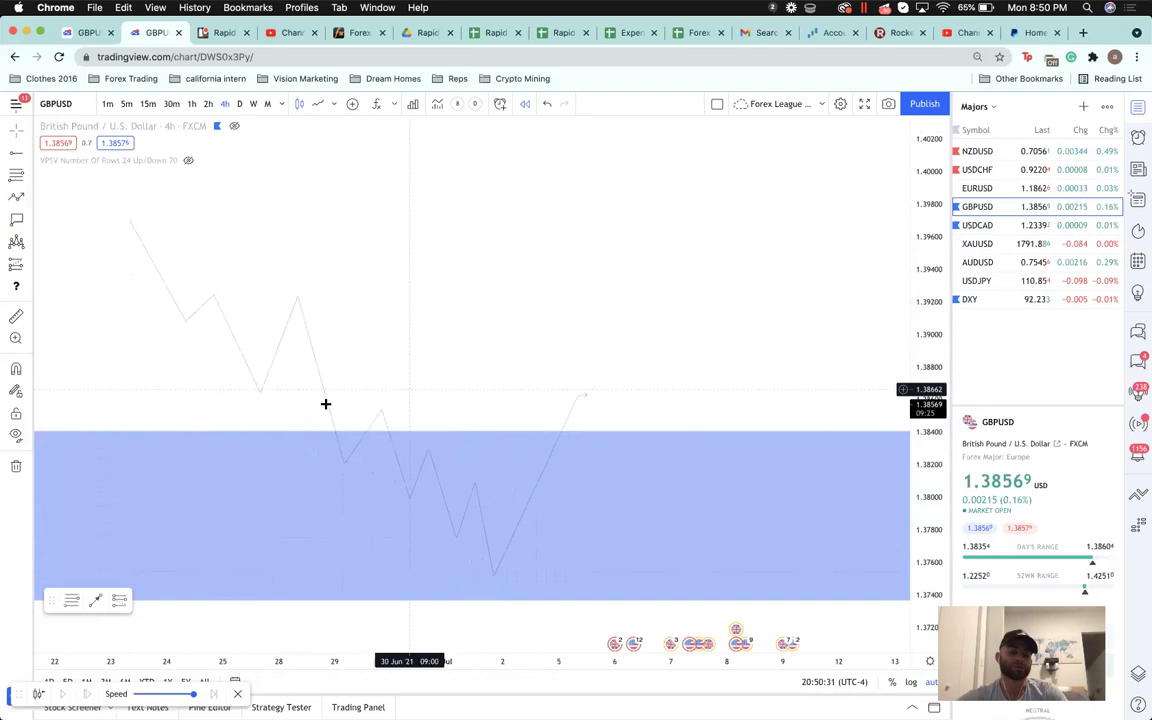
pyautogui.click(417, 265)
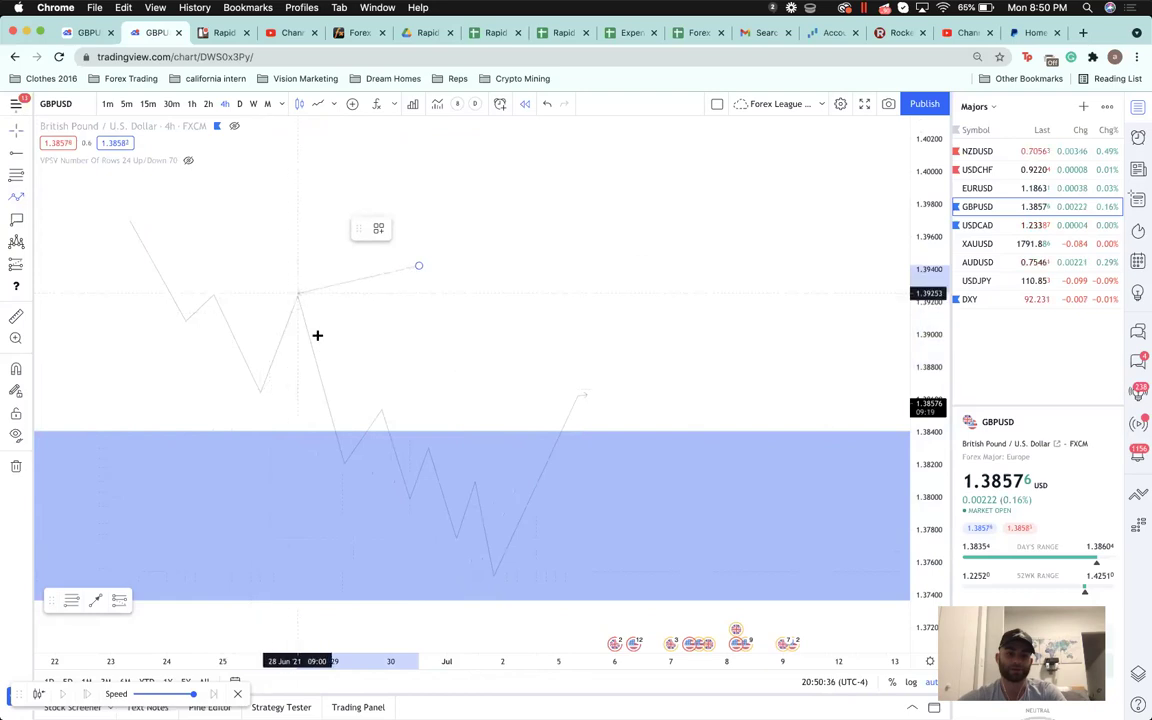
pyautogui.click(485, 541)
pyautogui.press('BackSpace')
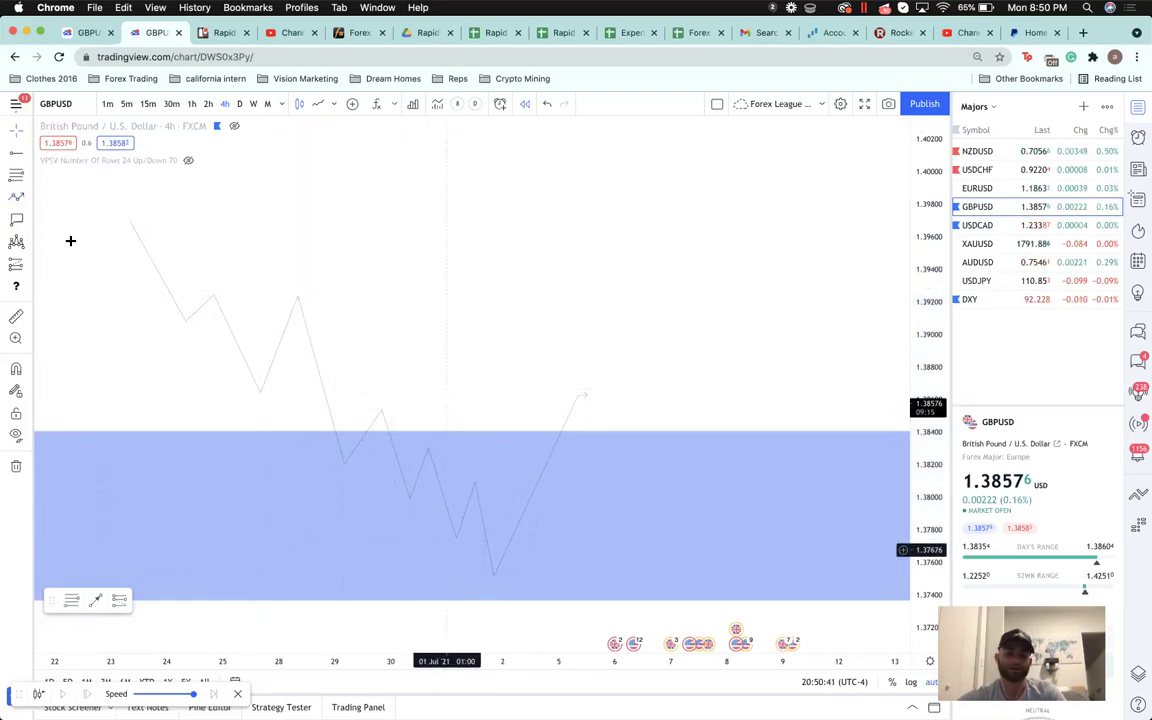
# - Show the candles again to compare them with the traced path, and hide them once more
pyautogui.click(236, 127)
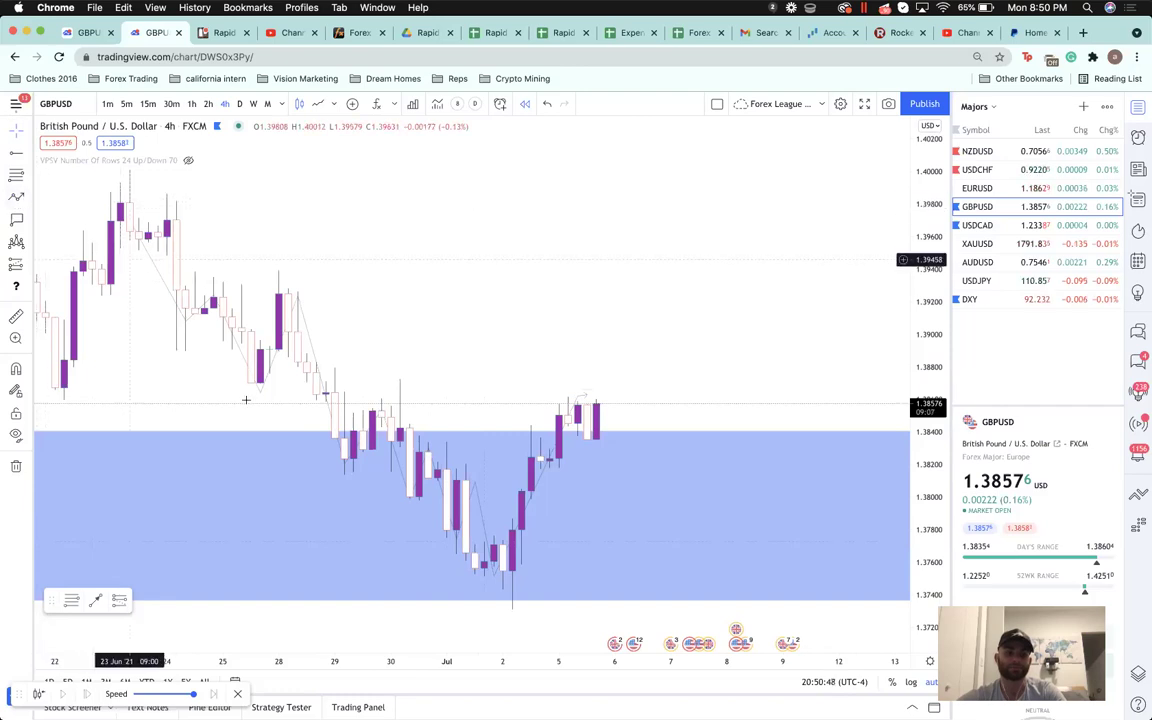
pyautogui.rightClick(176, 250)
pyautogui.click(226, 408)
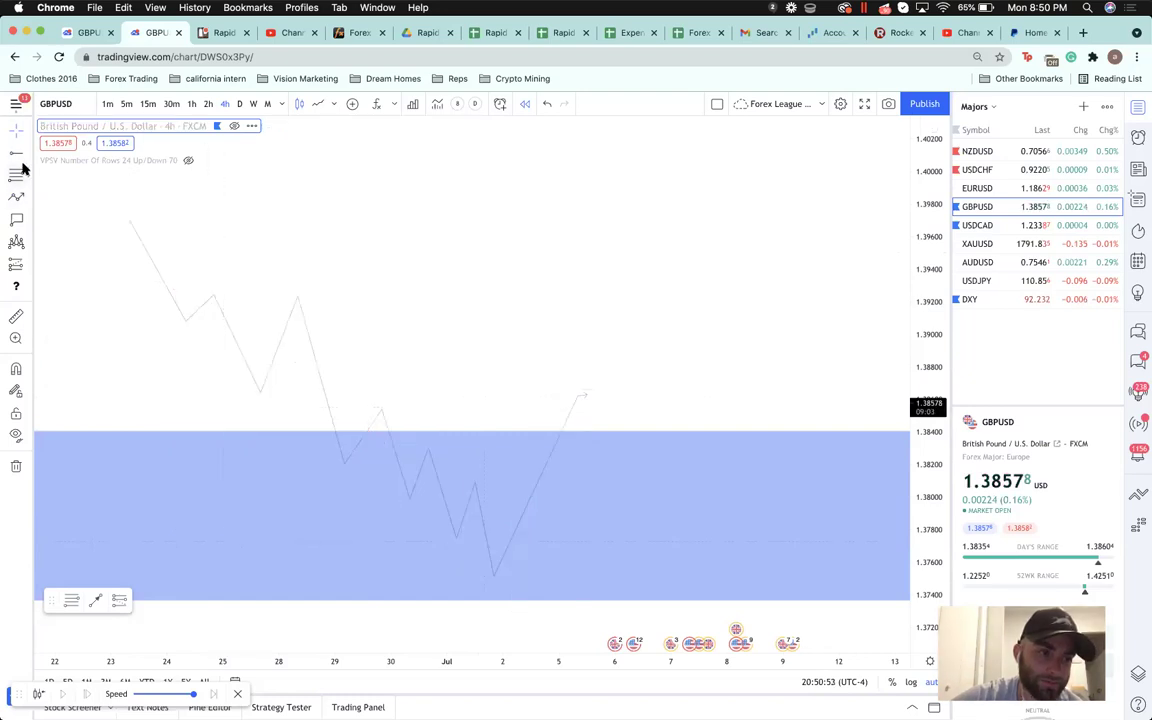
# - Draw a horizontal trend line at about 1.3807 from 29 June to 8 July, near the path's last lower high
pyautogui.click(24, 164)
pyautogui.click(80, 155)
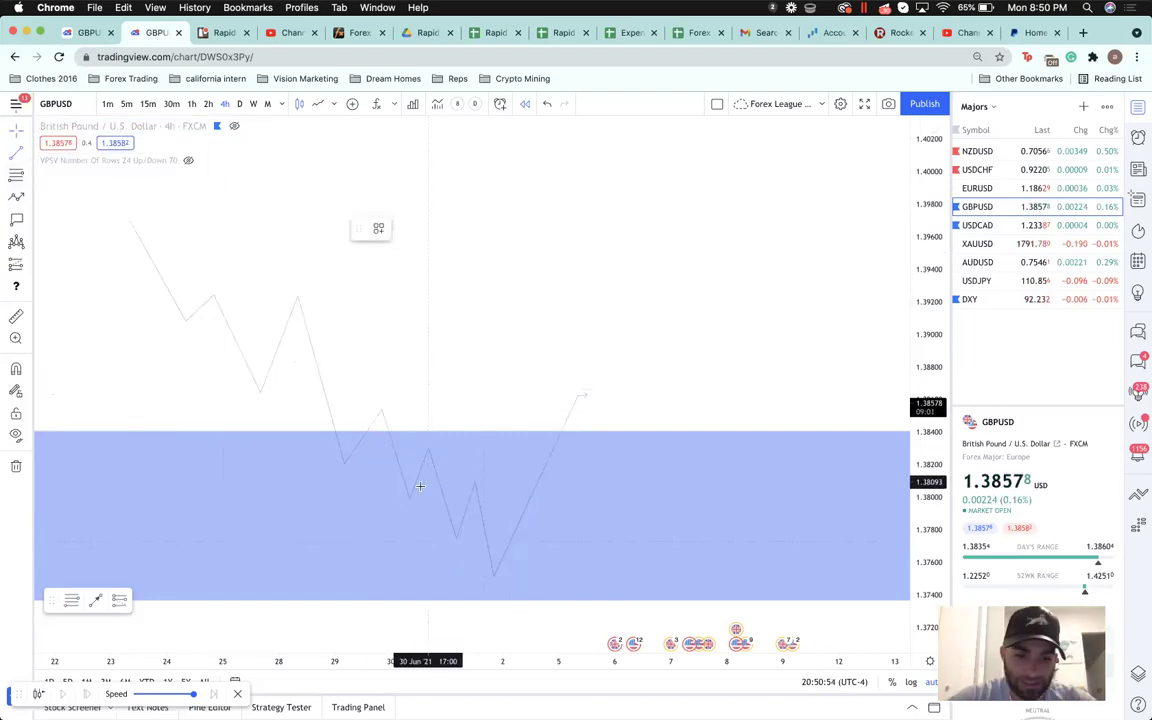
pyautogui.click(351, 486)
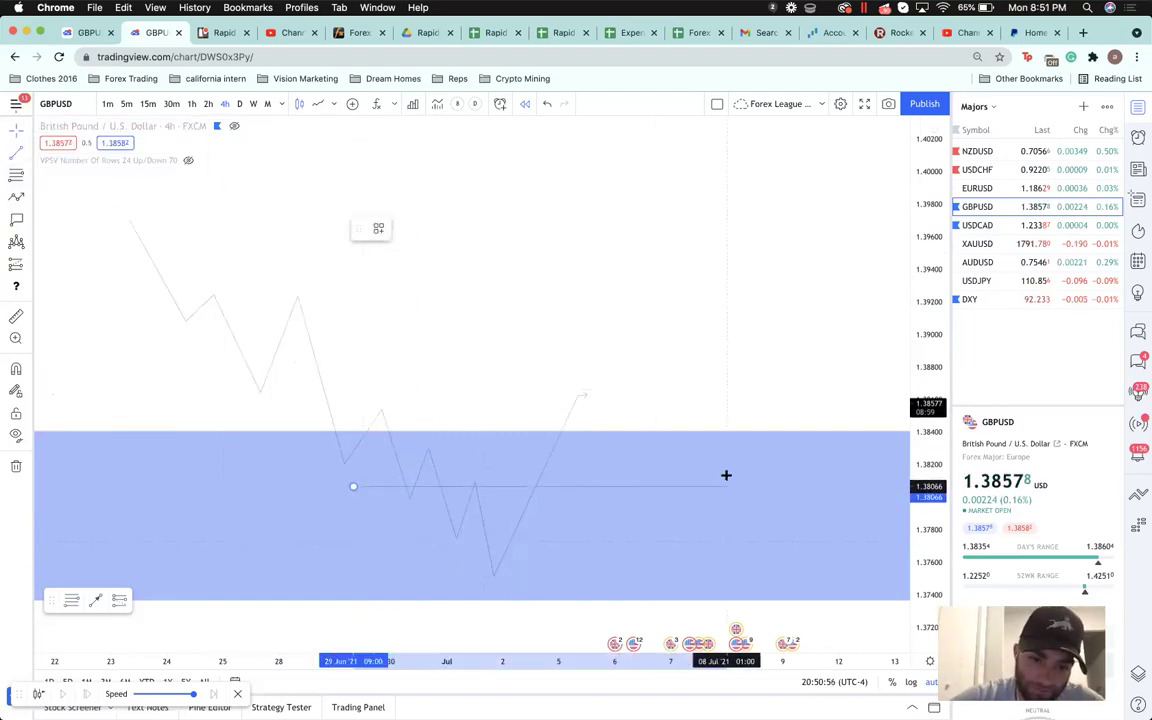
pyautogui.click(726, 486)
# - Draw a horizontal trend line at about 1.3831 from 28 June to about 7 July through the path's 30 June lower high
pyautogui.click(18, 160)
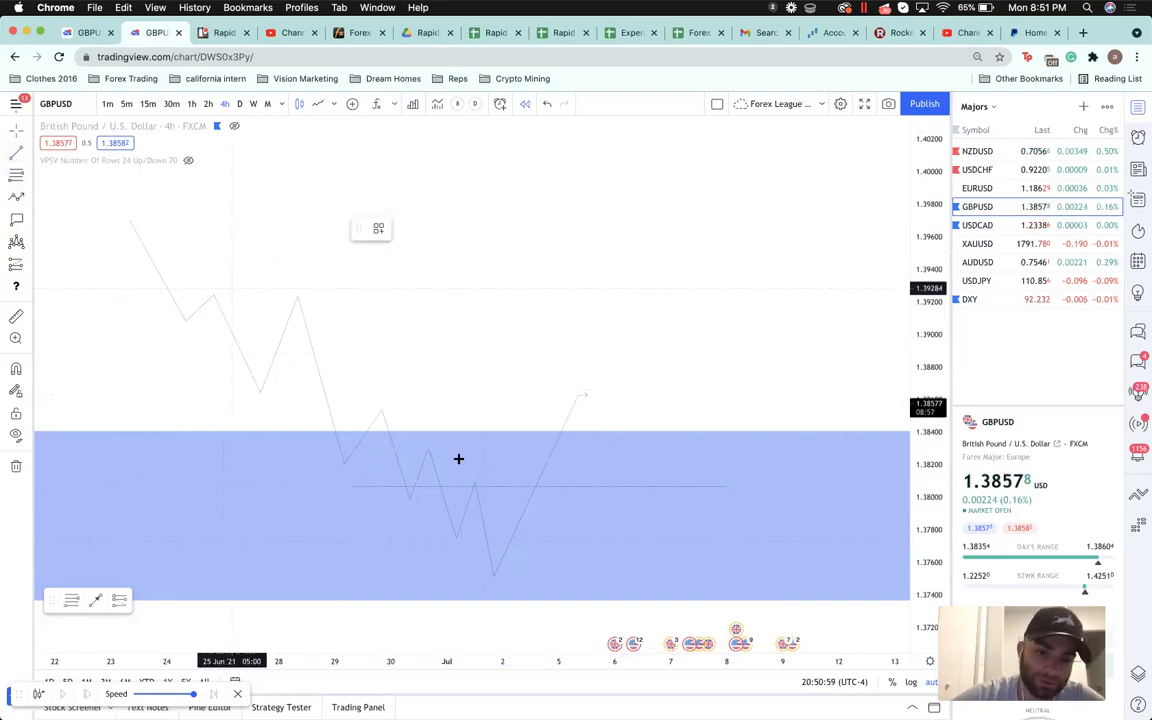
pyautogui.click(298, 447)
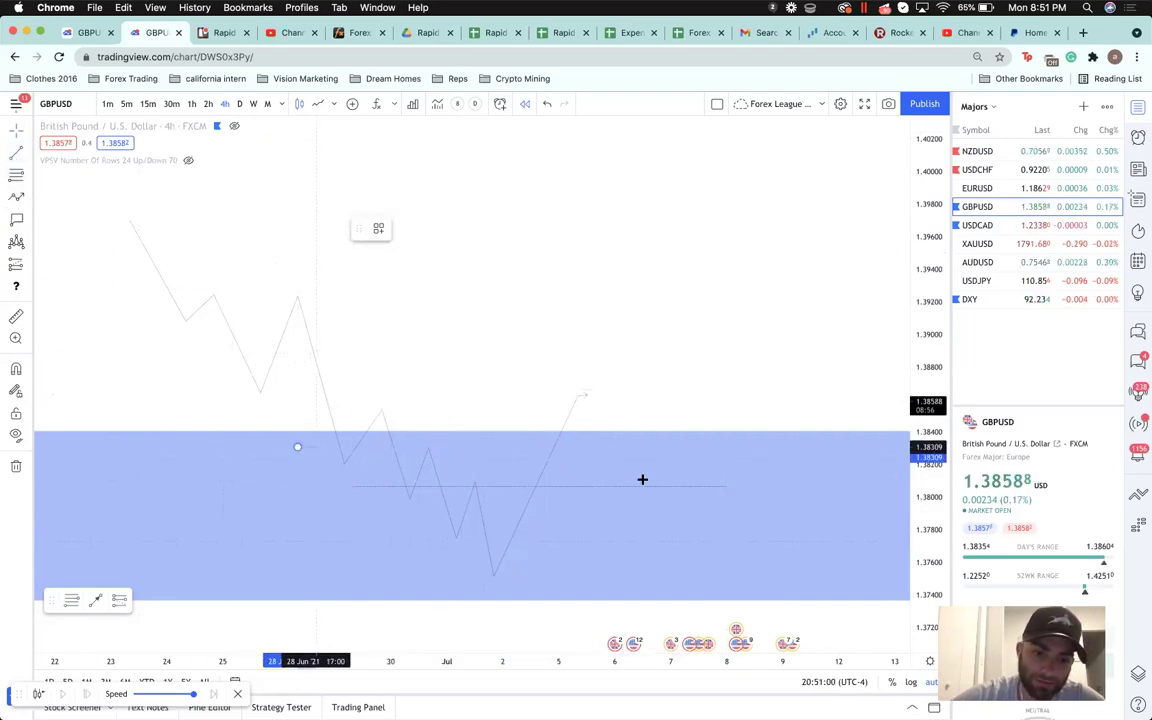
pyautogui.click(699, 447)
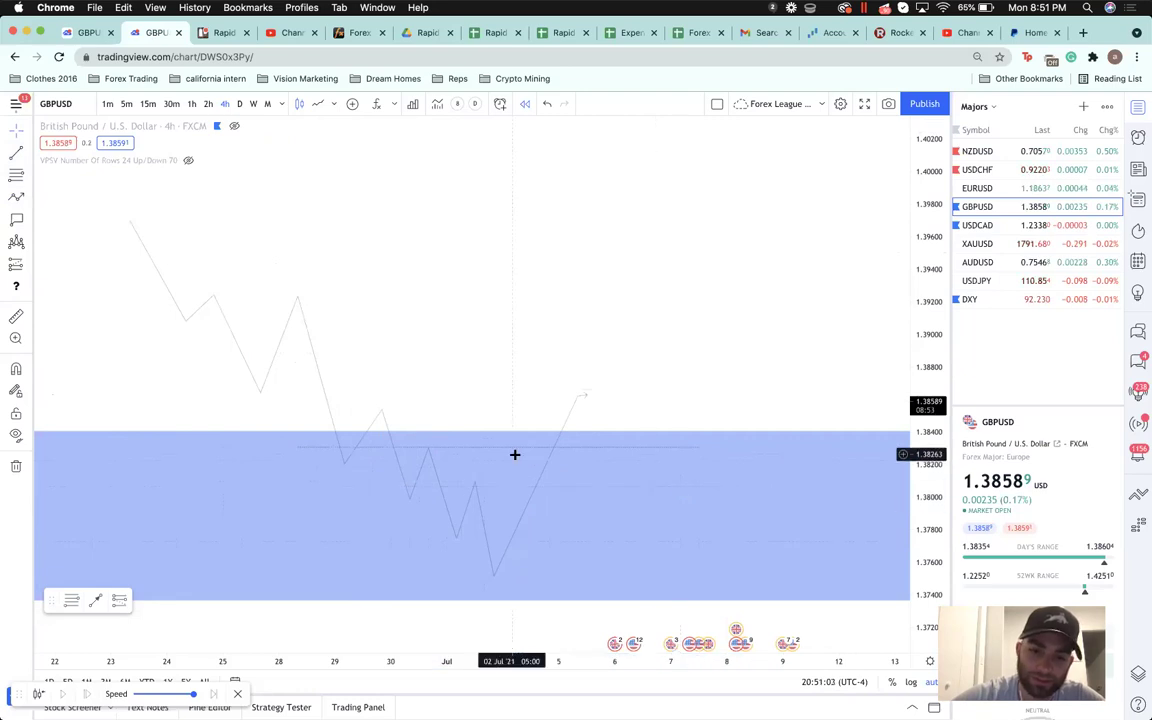
# - Extend the traced path down to about 1.3832 on 6 July and project a rise from there to about 1.3925 on 7 July
pyautogui.click(586, 404)
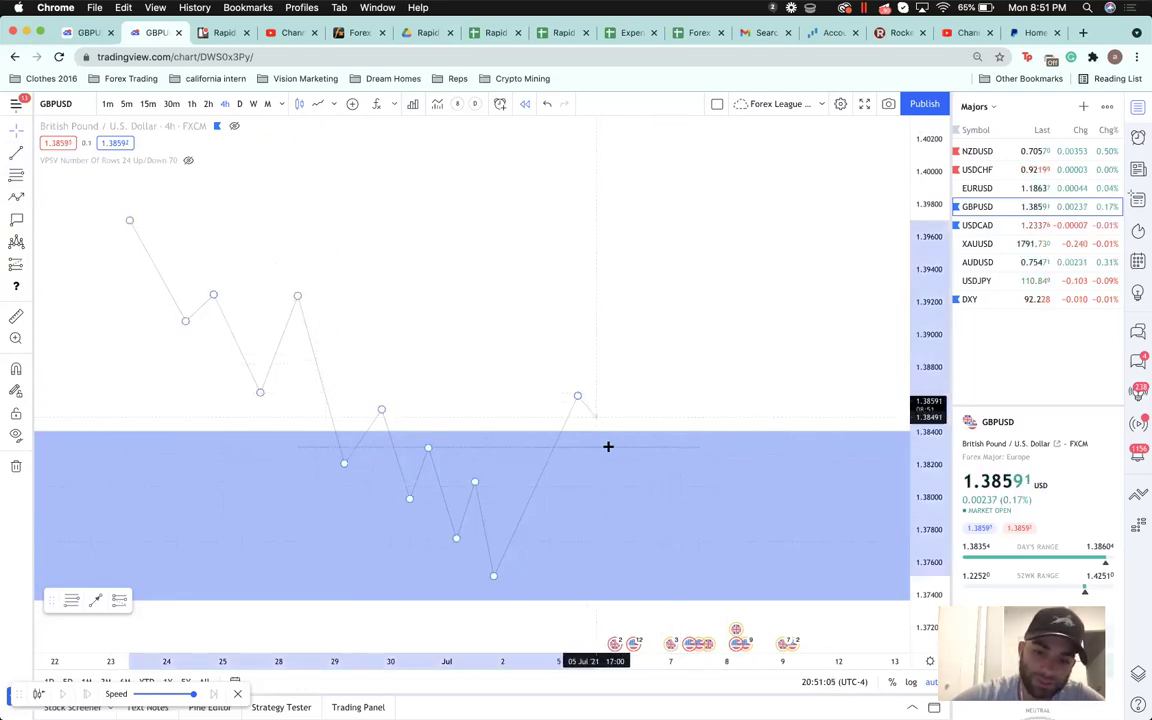
pyautogui.click(520, 400)
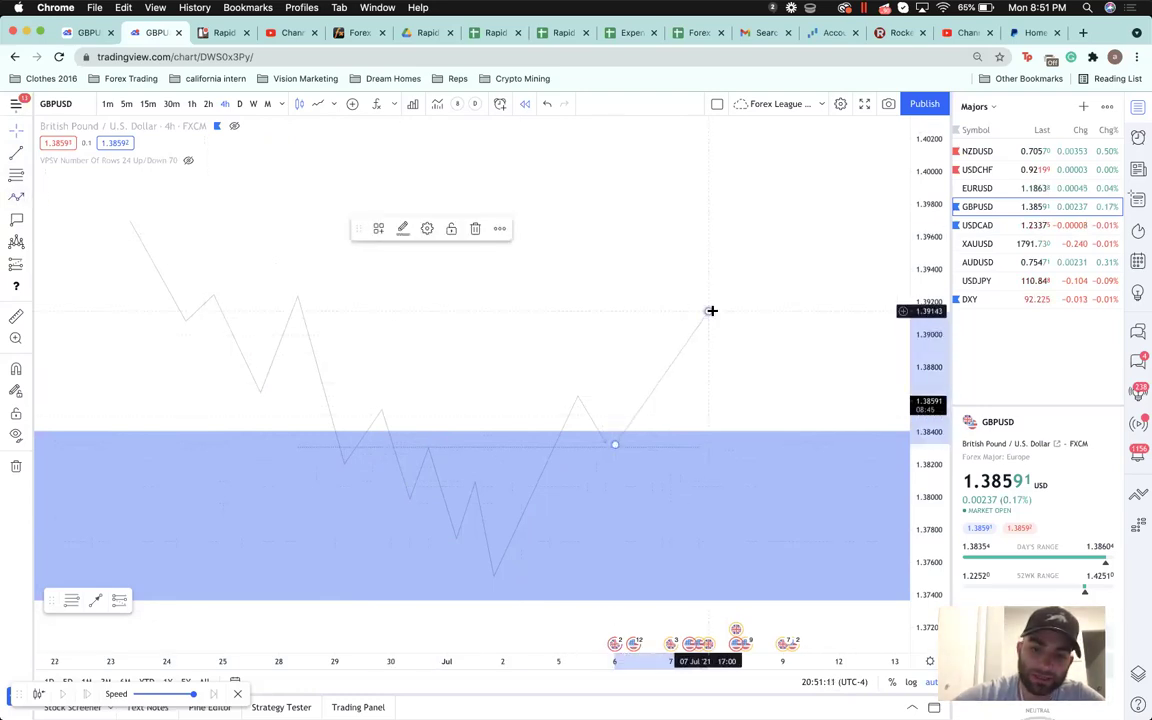
pyautogui.moveTo(709, 314); pyautogui.dragTo(707, 296)
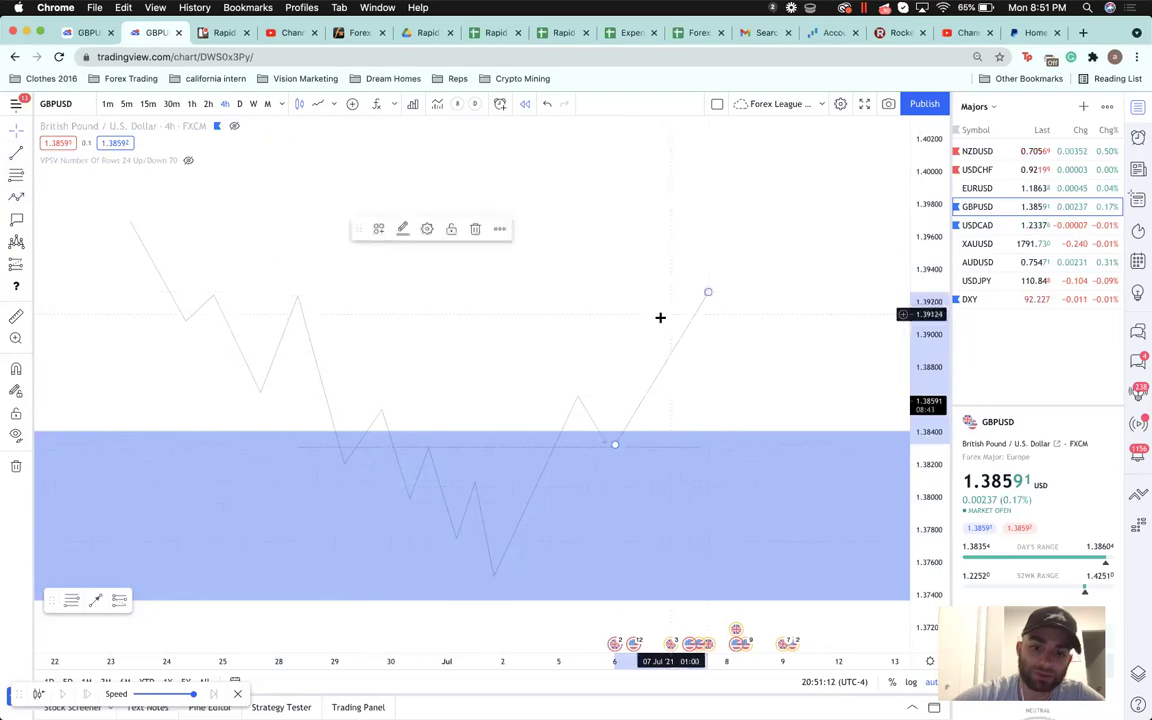
pyautogui.click(191, 203)
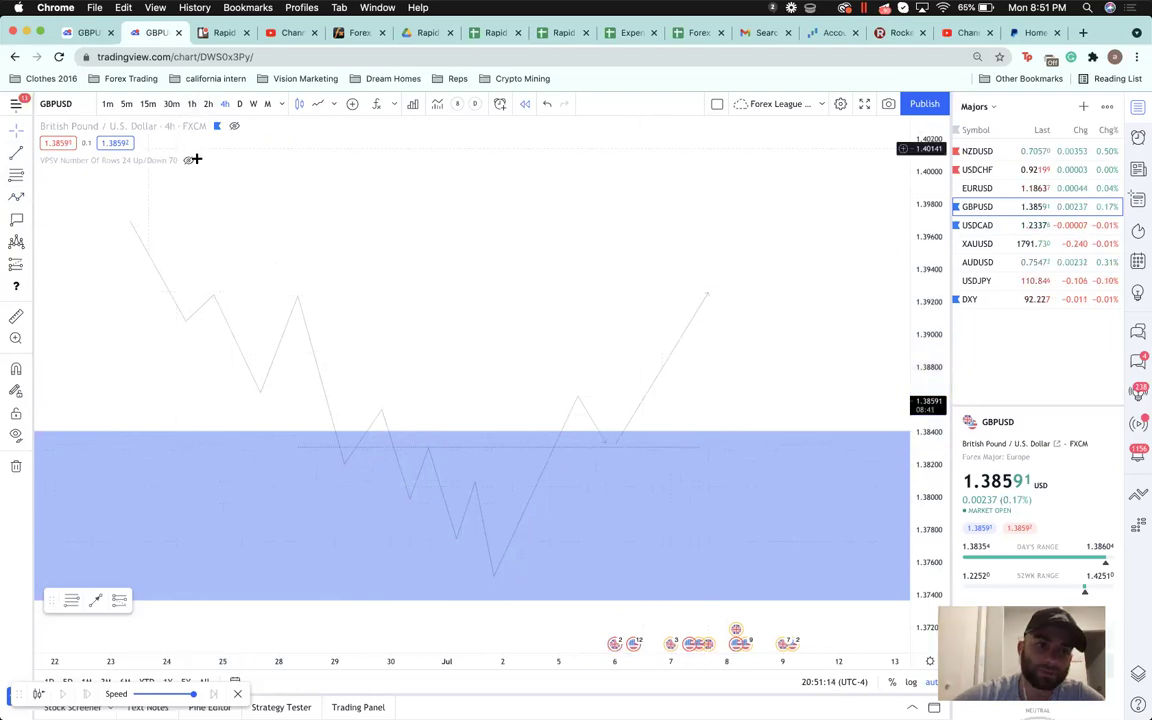
# - Show the GBPUSD candles again beneath the traced path and its upward projection
pyautogui.click(235, 126)
pyautogui.hscroll(3, 509, 381)
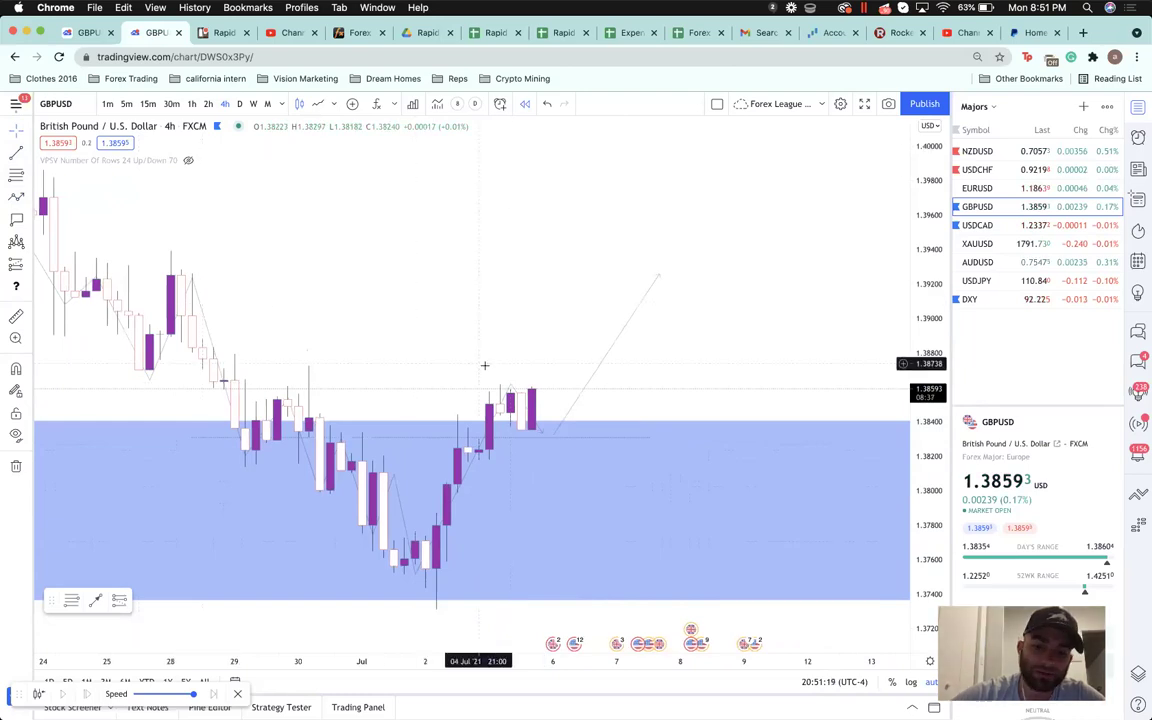
pyautogui.scroll(-1, 581, 401)
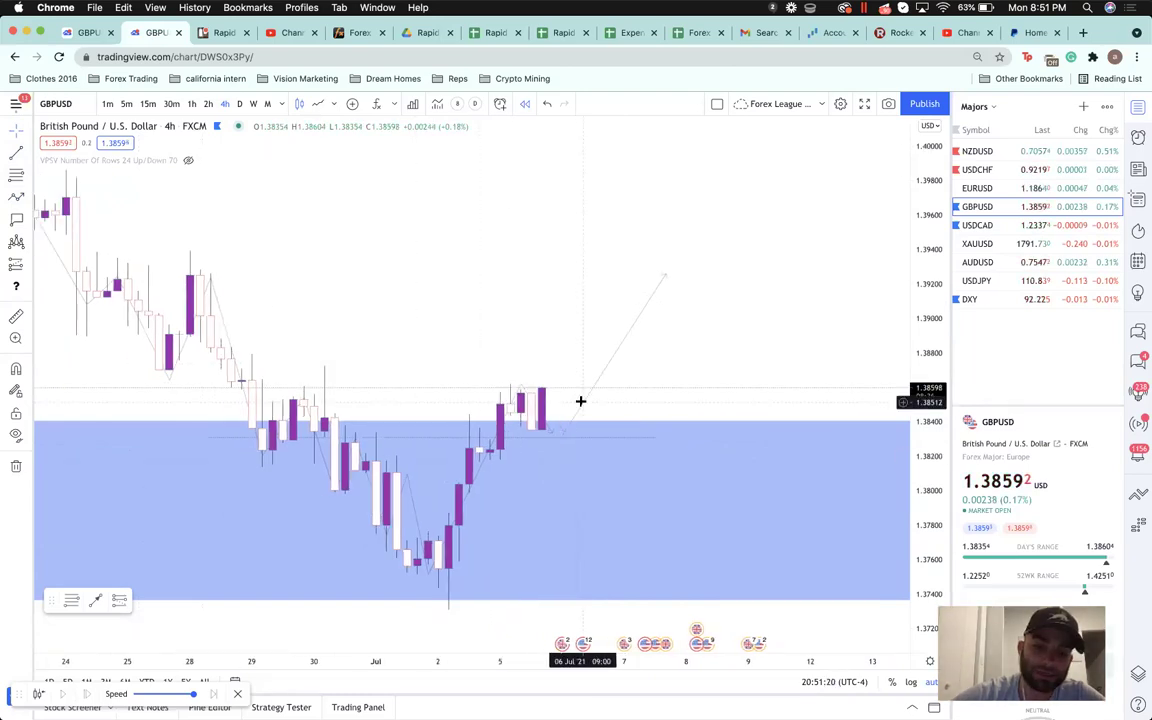
pyautogui.scroll(-1, 580, 401)
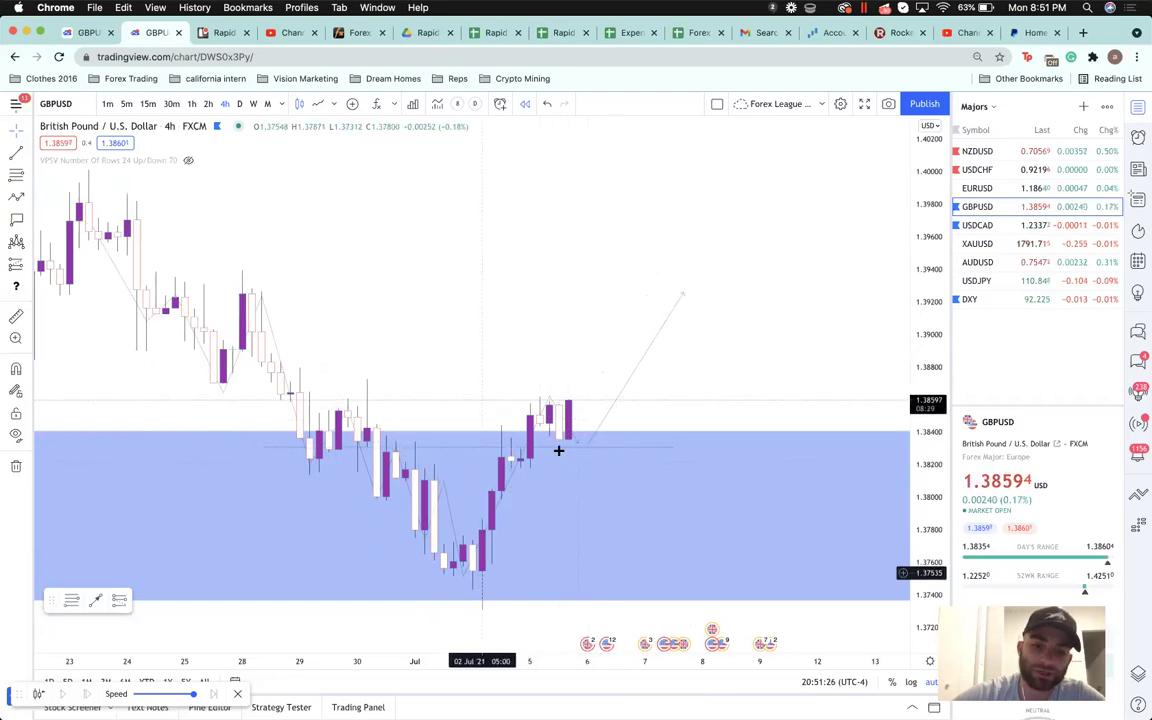
# - Delete the upward projection and the traced structure path from the chart
pyautogui.click(598, 433)
pyautogui.press('Delete')
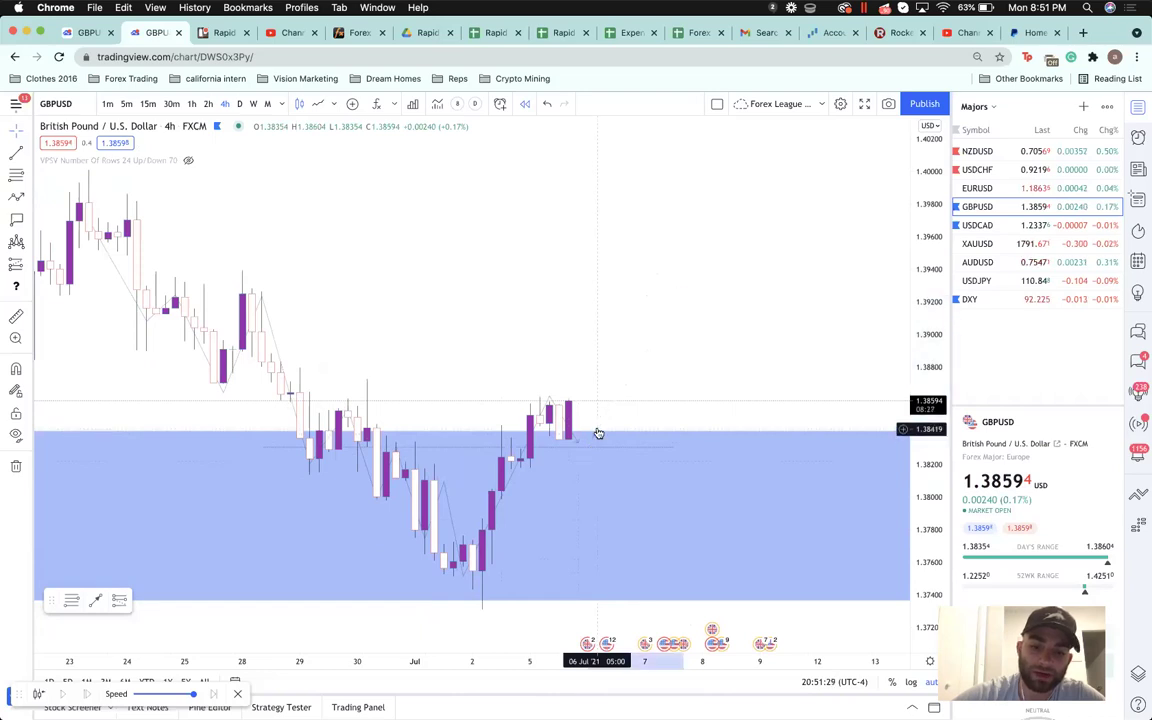
pyautogui.click(549, 397)
pyautogui.click(548, 398)
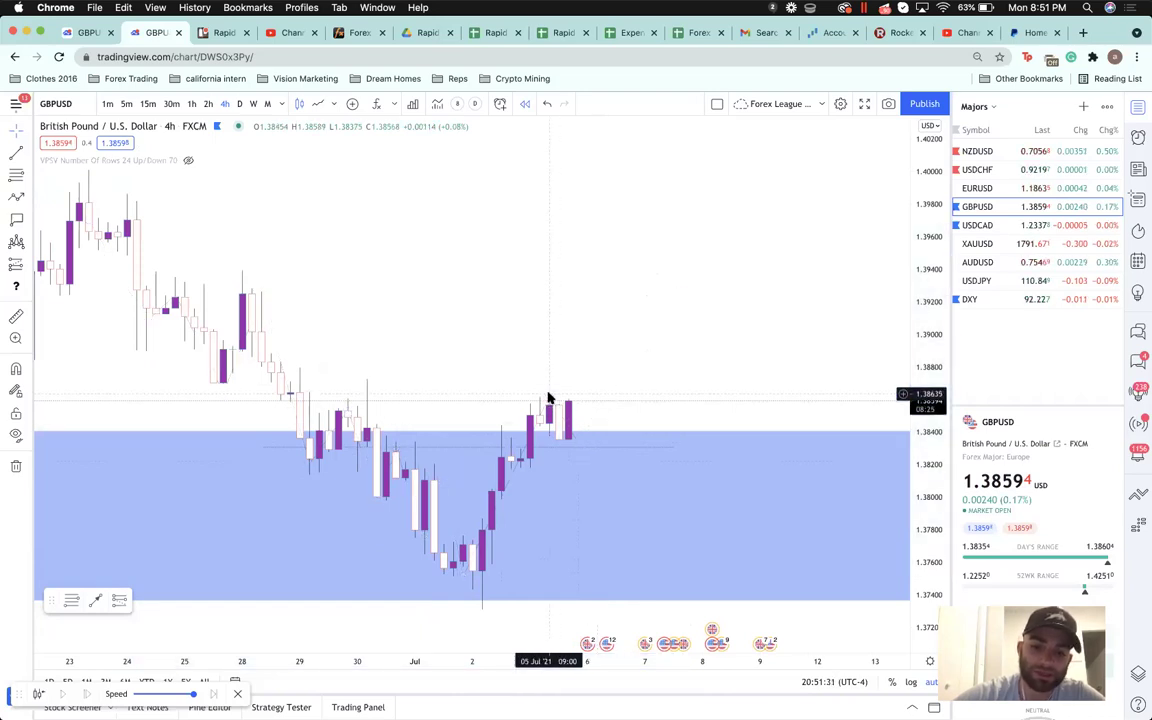
# - Draw a projected path from the 2 July low up to about 1.3909, down to about 1.3840 and up to about 1.3969
pyautogui.click(481, 566)
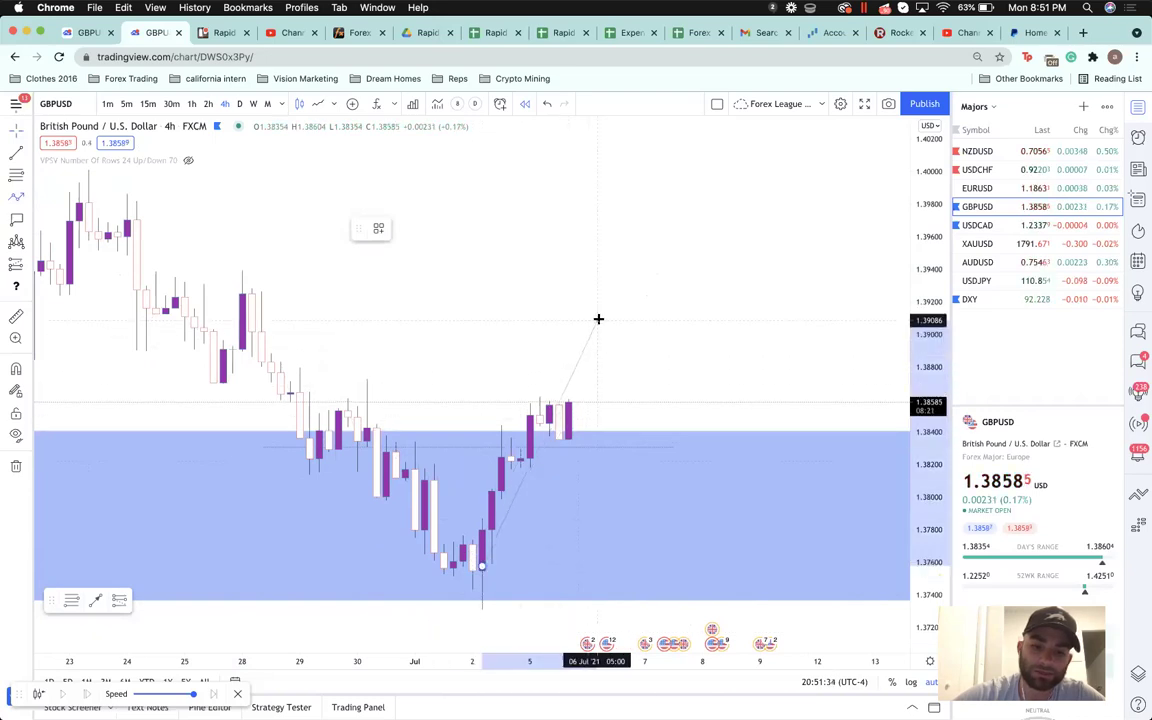
pyautogui.click(683, 433)
pyautogui.click(788, 221)
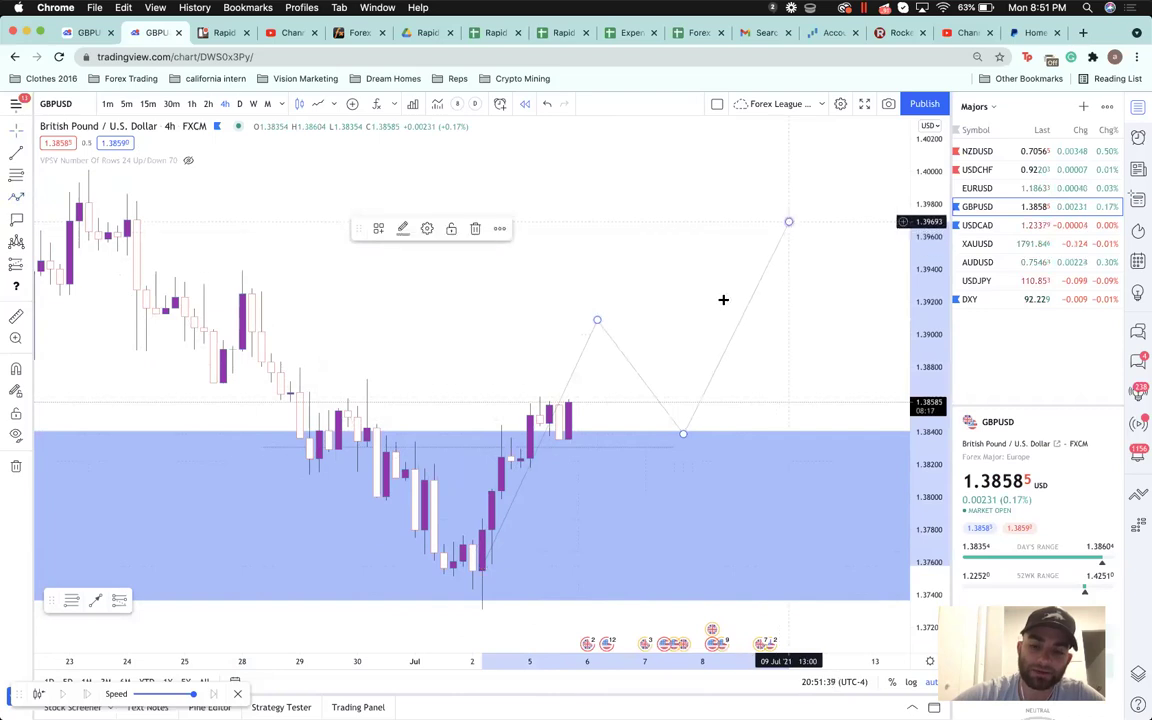
pyautogui.hscroll(3, 681, 337)
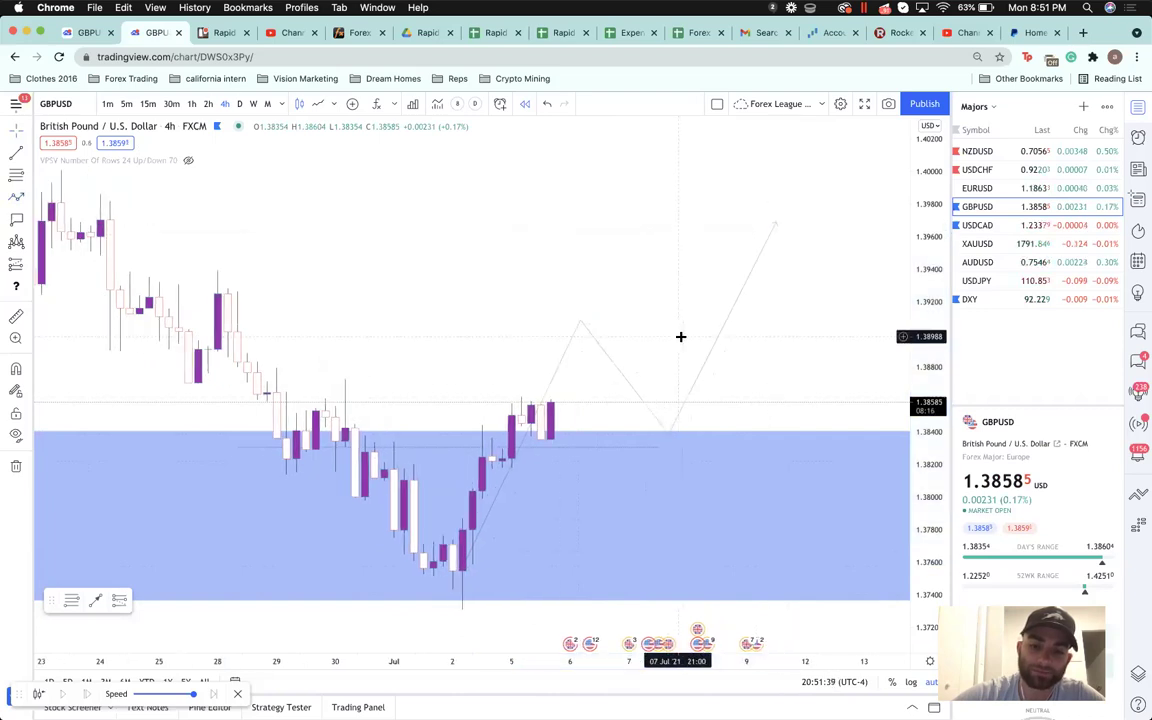
# - Place a long position on the latest candle with entry at 1.38580 and its stop at 1.37928
pyautogui.click(27, 265)
pyautogui.click(60, 266)
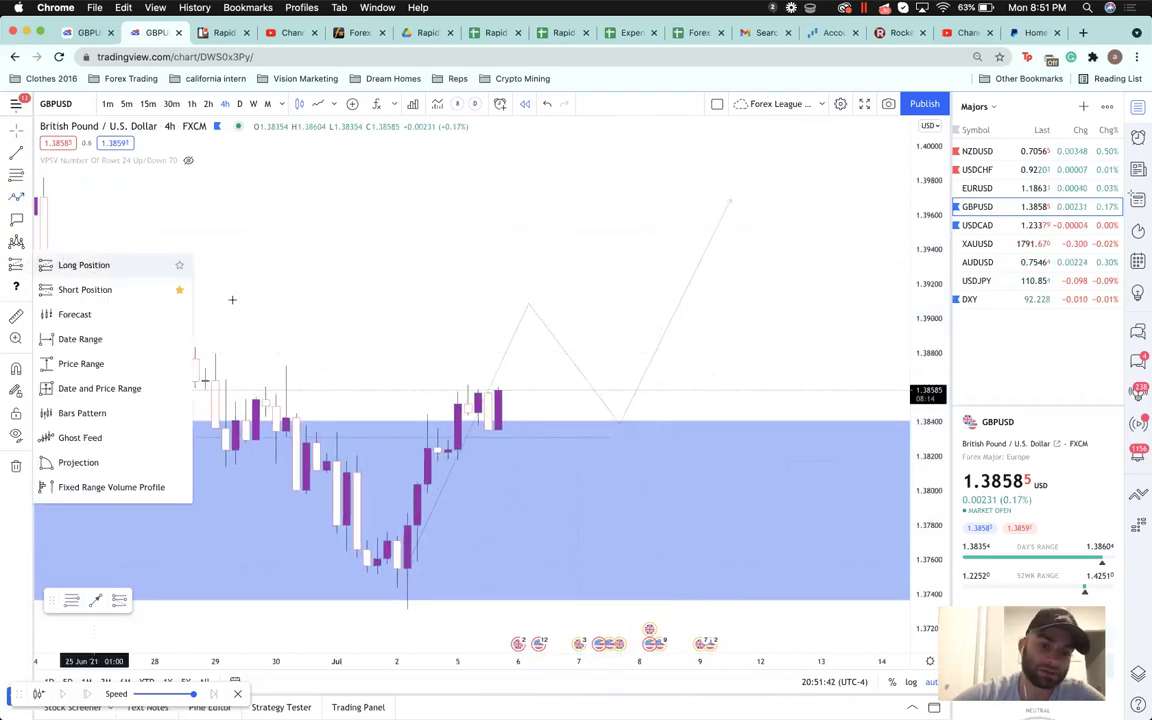
pyautogui.click(498, 391)
pyautogui.moveTo(498, 479); pyautogui.dragTo(498, 504)
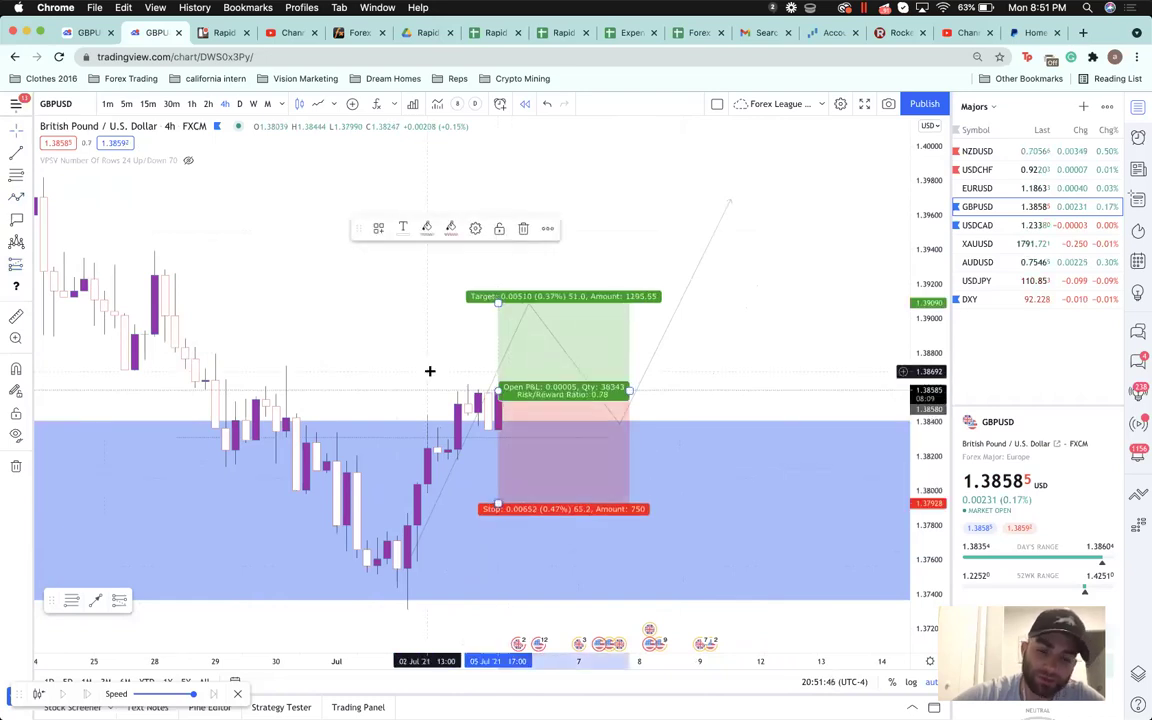
pyautogui.click(430, 371)
pyautogui.scroll(-3, 375, 328)
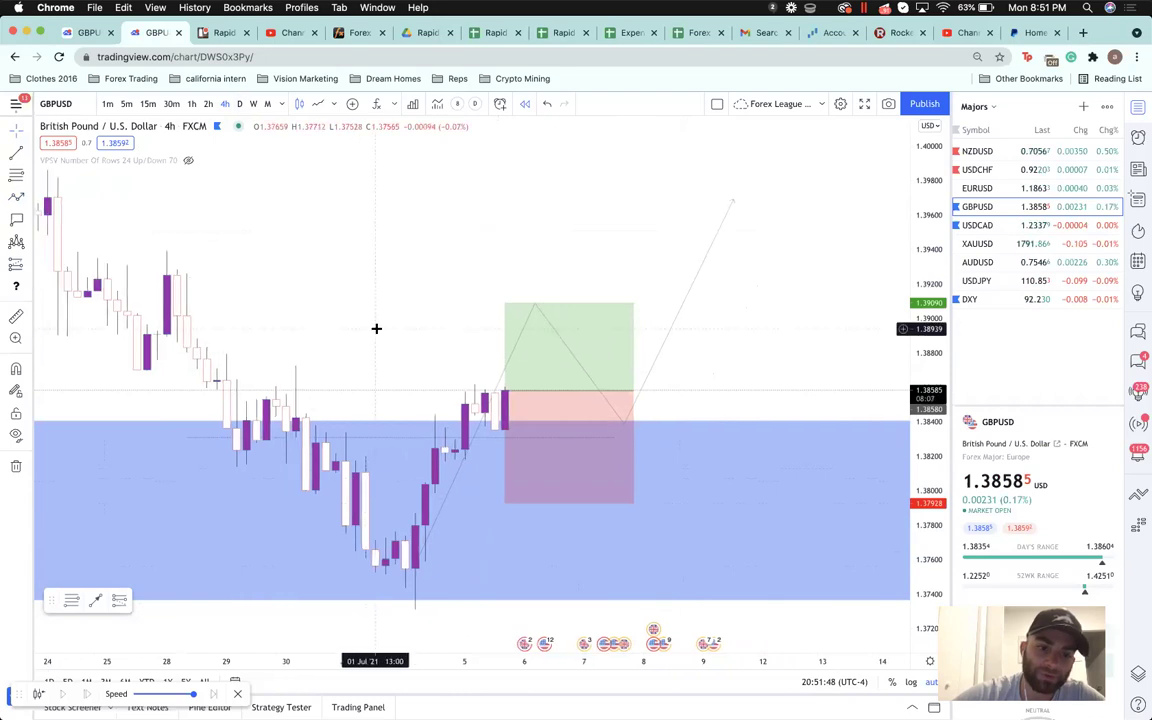
# - Raise the long position's target to 1.39842
pyautogui.click(546, 333)
pyautogui.moveTo(546, 333); pyautogui.dragTo(548, 288)
pyautogui.scroll(-5, 548, 288)
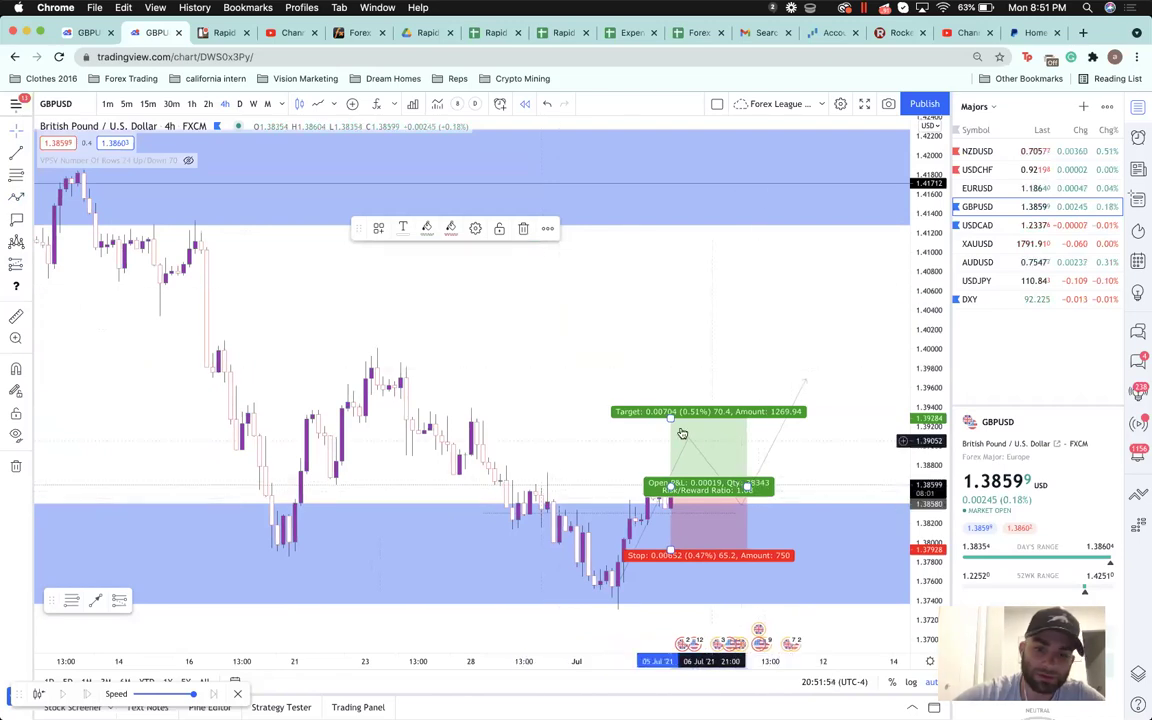
pyautogui.moveTo(675, 400)
pyautogui.mouseDown()
pyautogui.moveTo(718, 268)
pyautogui.moveTo(730, 422)
pyautogui.moveTo(741, 393)
pyautogui.mouseUp()
pyautogui.scroll(-3, 688, 371)
pyautogui.scroll(5, 689, 445)
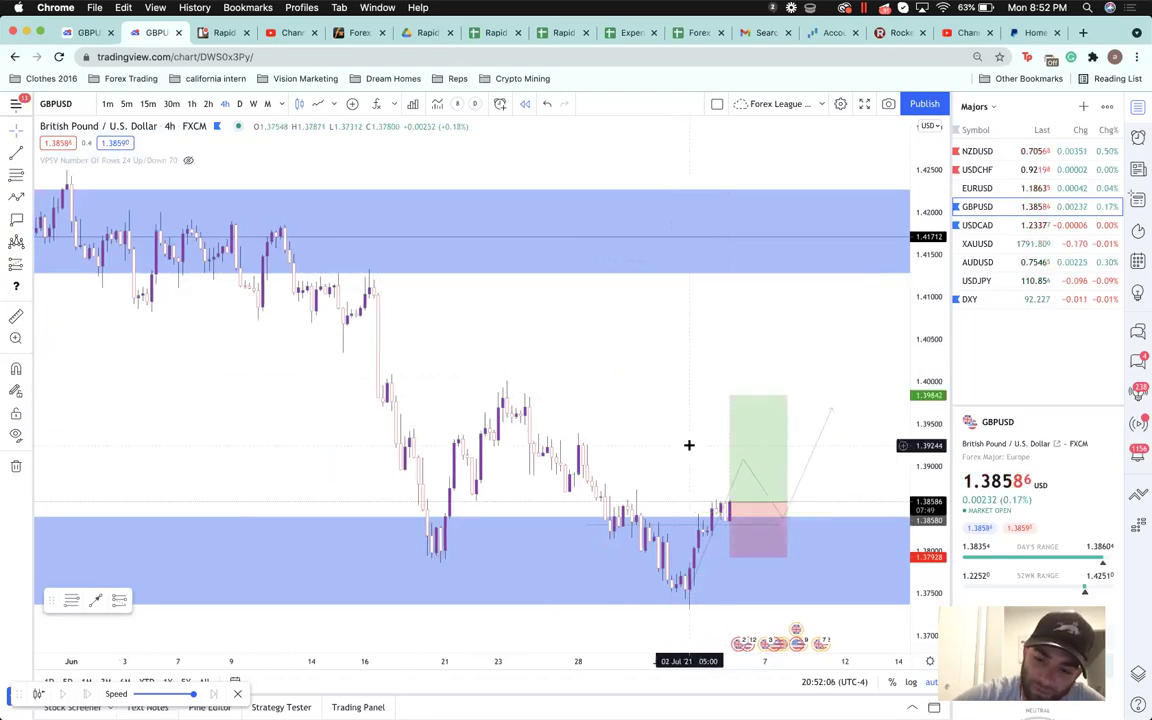
pyautogui.scroll(3, 689, 445)
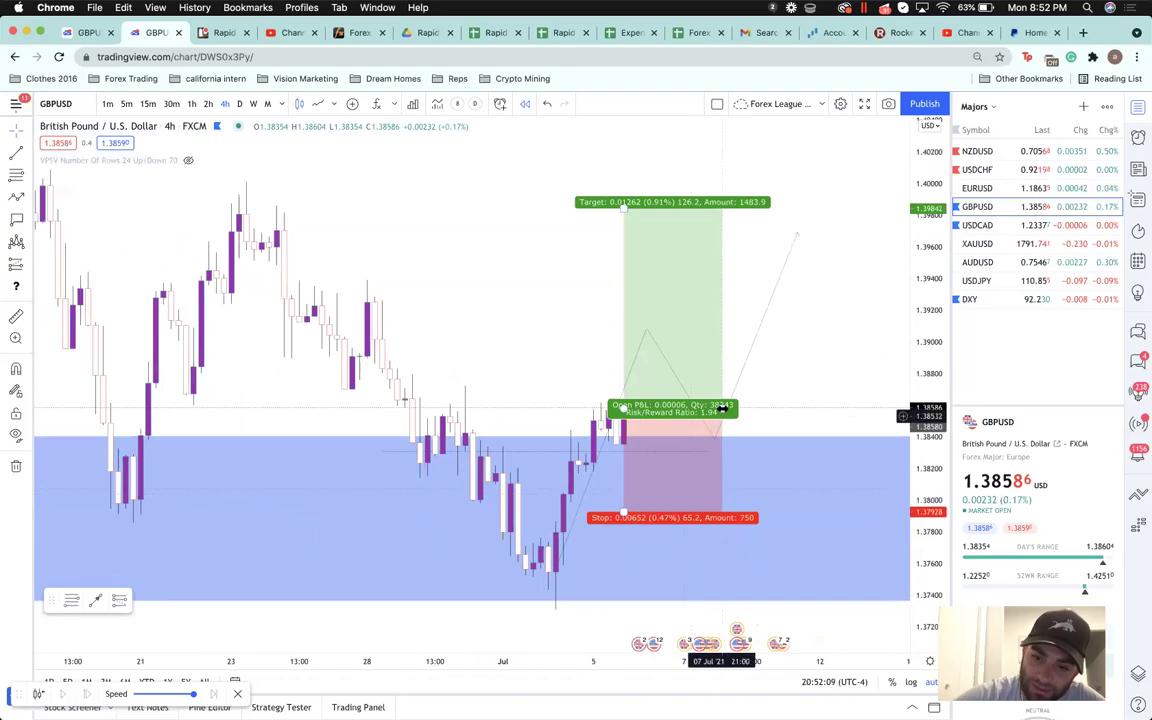
# - Widen the long position to about 8 July and delete the projected path
pyautogui.click(720, 408)
pyautogui.click(512, 368)
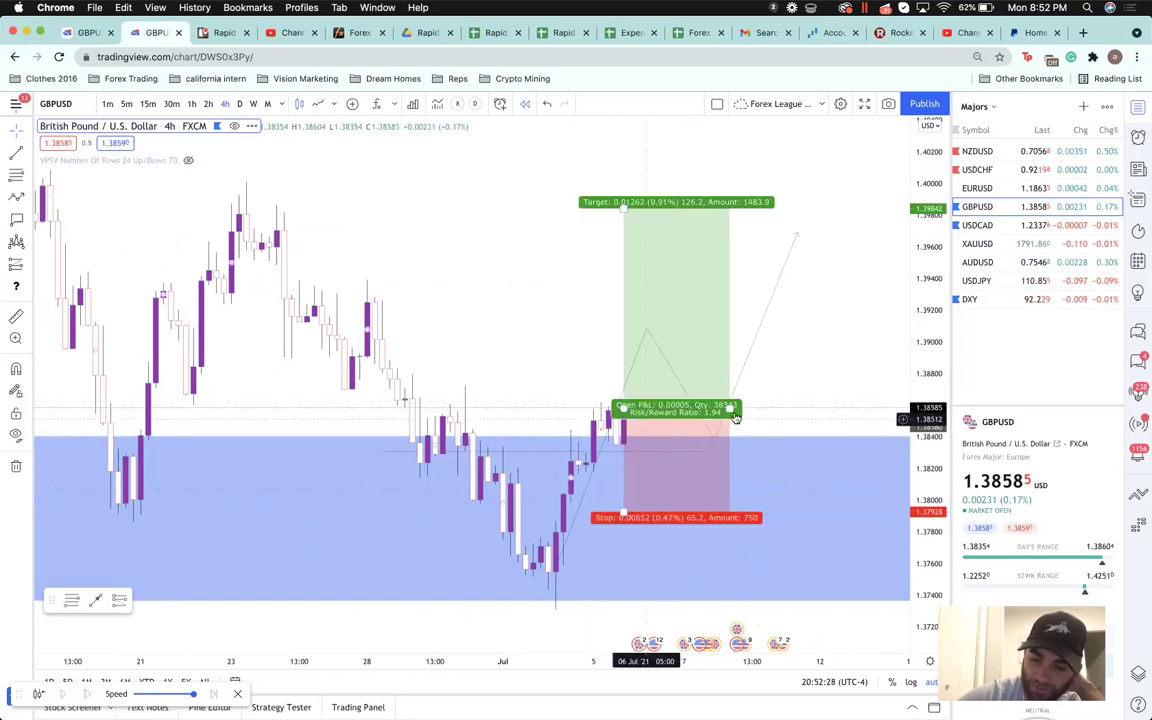
pyautogui.moveTo(738, 408); pyautogui.dragTo(752, 409)
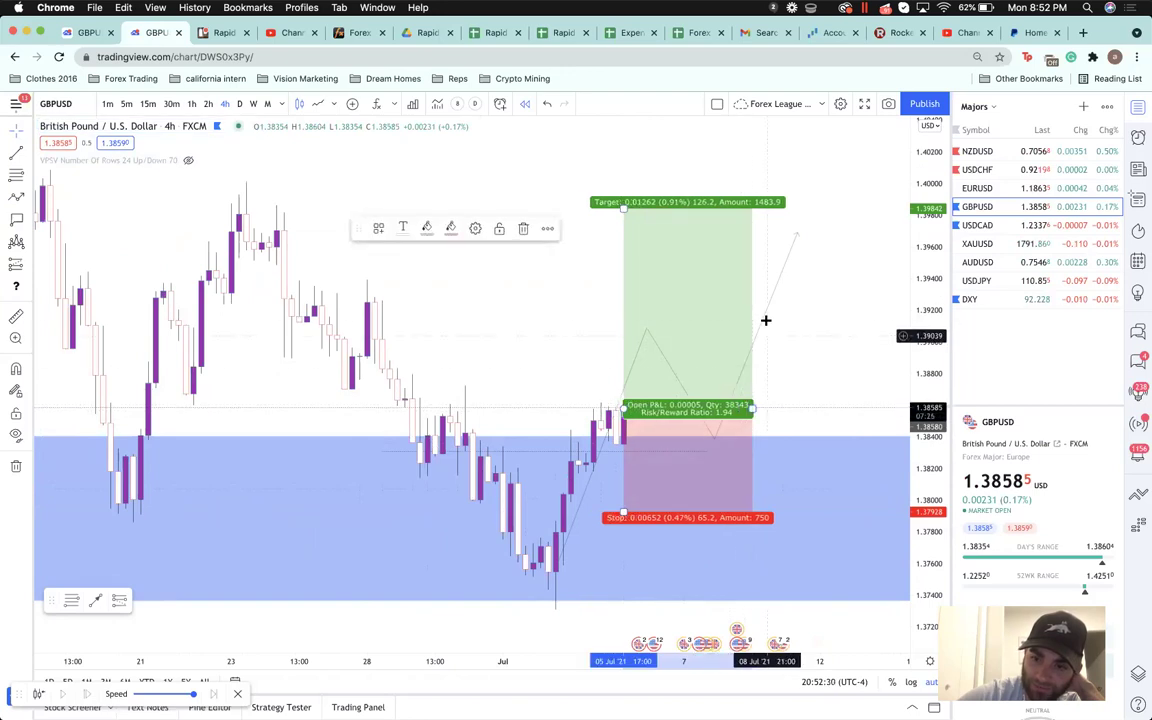
pyautogui.click(799, 234)
pyautogui.press('Delete')
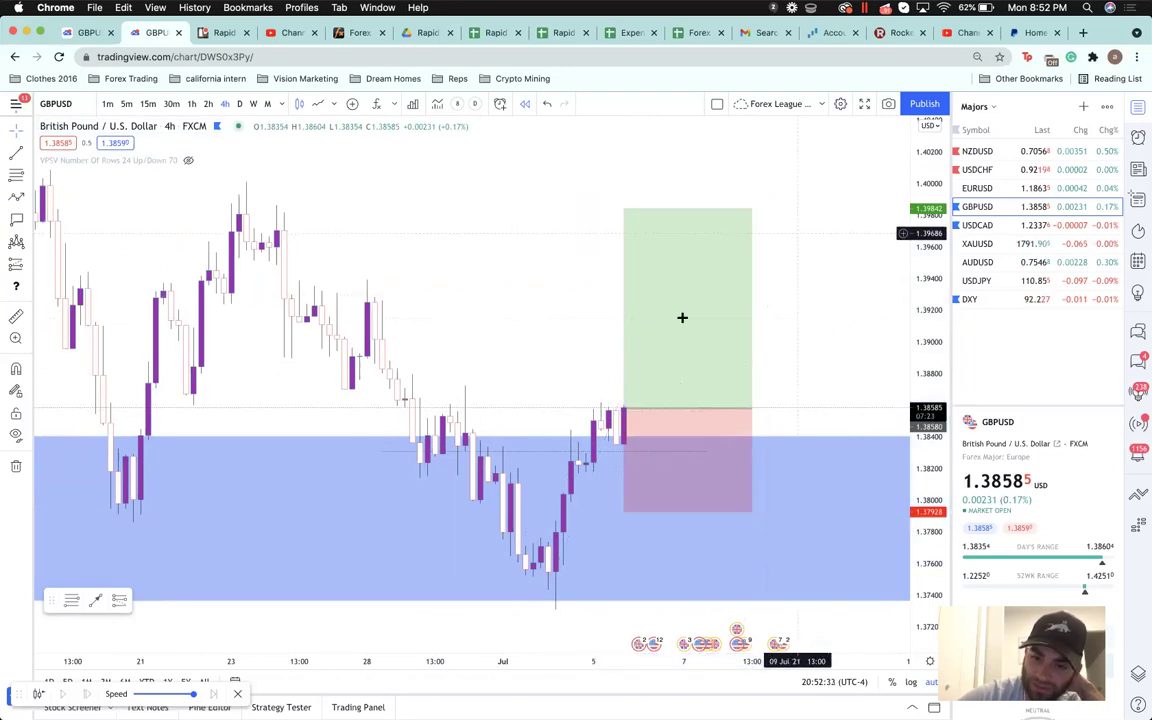
# - Draw horizontal rays at 1.39296 and 1.39776 from the mid-June price levels across the long position
pyautogui.click(27, 195)
pyautogui.click(30, 153)
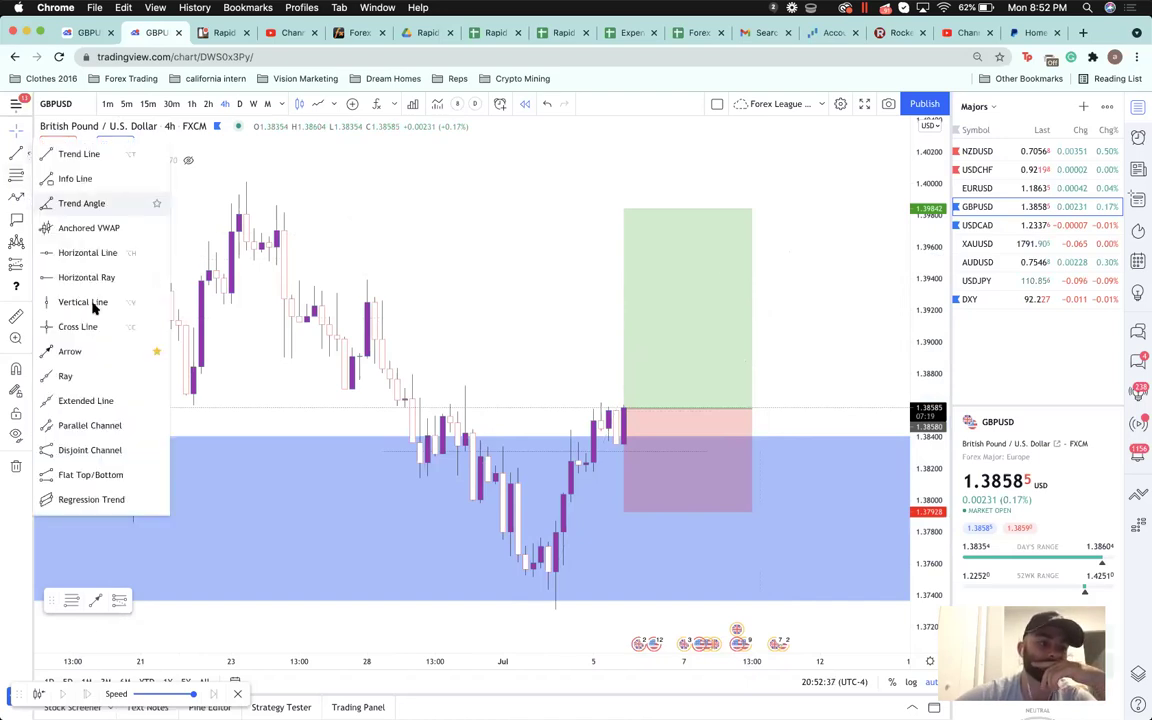
pyautogui.click(85, 277)
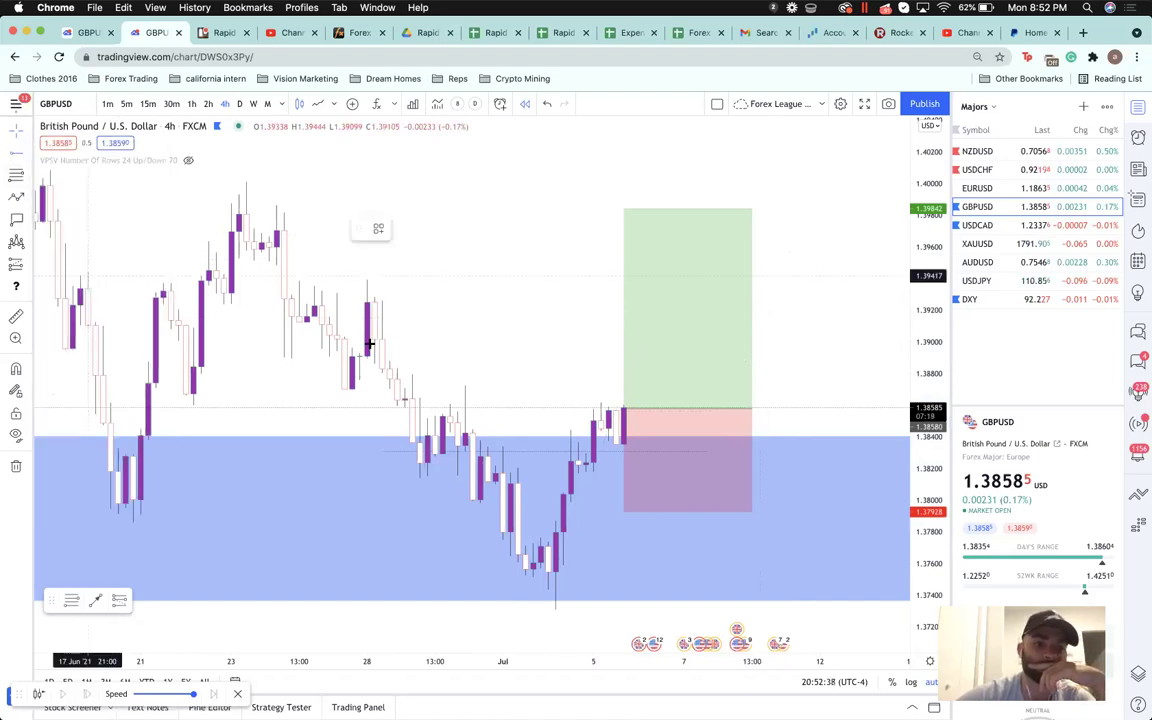
pyautogui.click(193, 294)
pyautogui.click(288, 260)
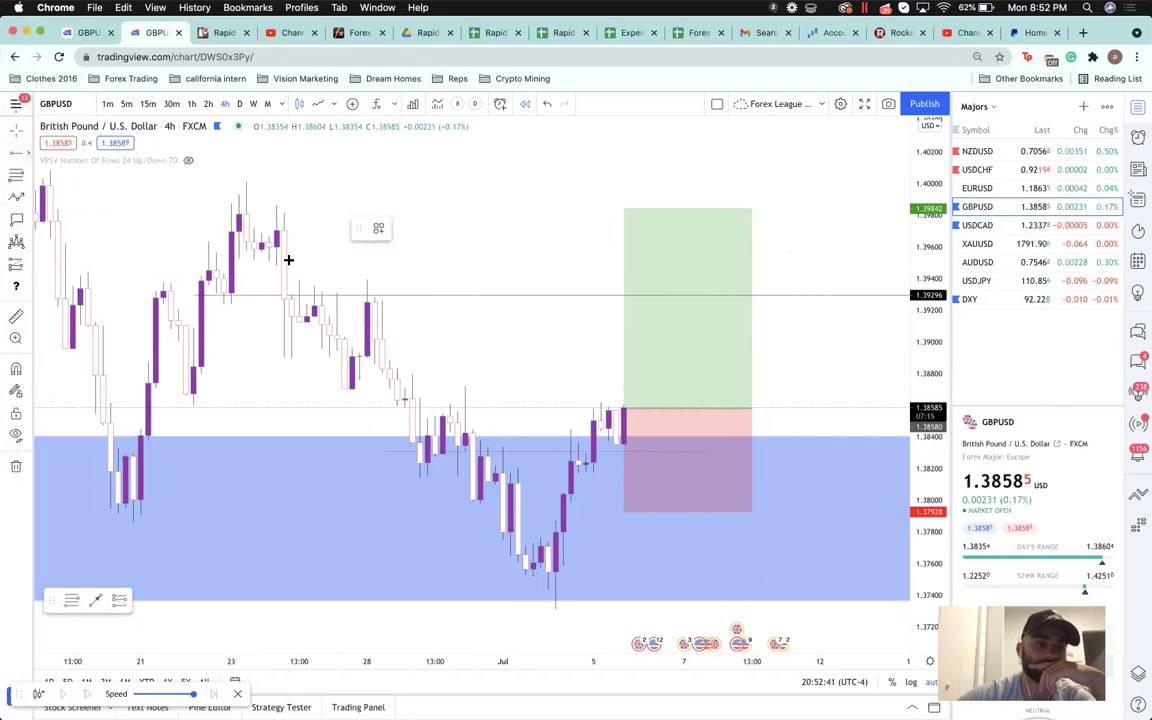
pyautogui.scroll(-2, 288, 260)
pyautogui.click(111, 341)
pyautogui.click(398, 327)
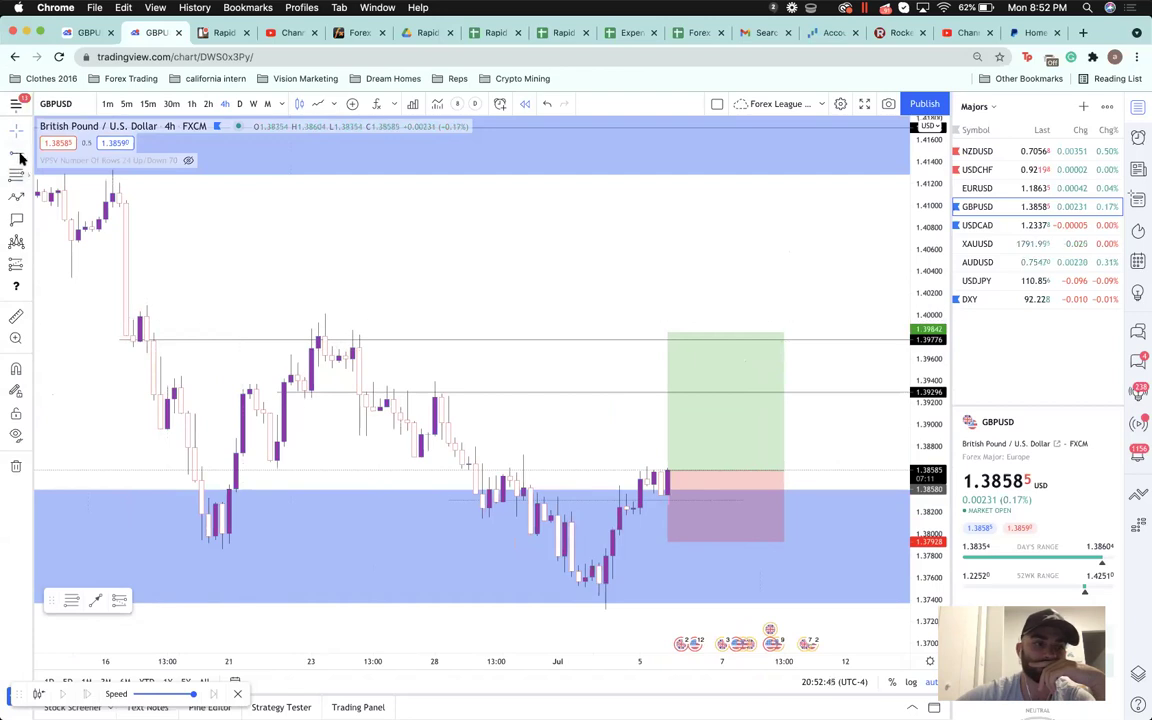
# - Set the long position's target to 1.39778, in line with the upper horizontal ray
pyautogui.hscroll(-5, 332, 308)
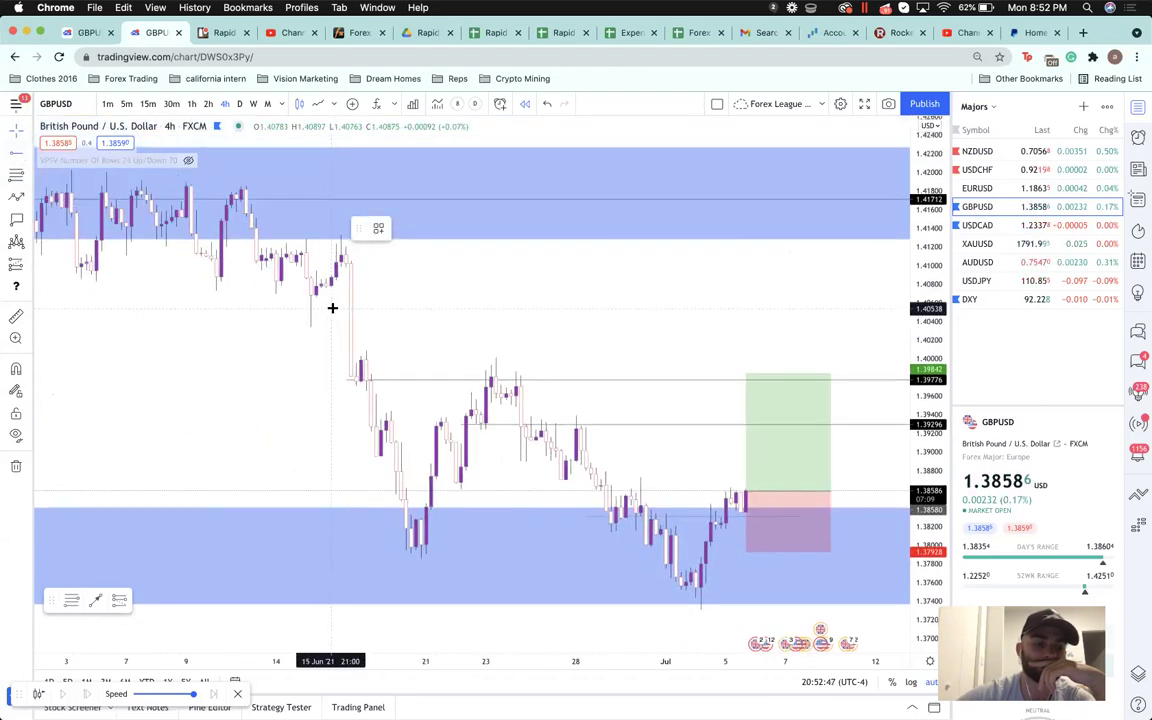
pyautogui.hscroll(-5, 332, 308)
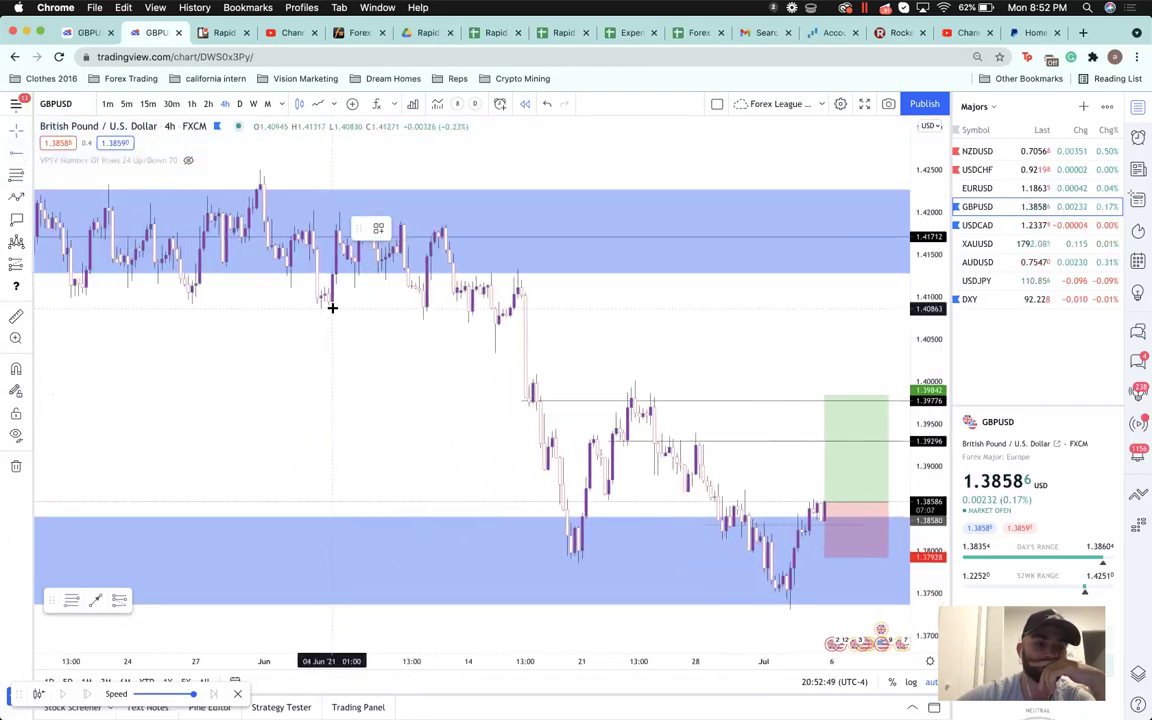
pyautogui.hscroll(10, 362, 290)
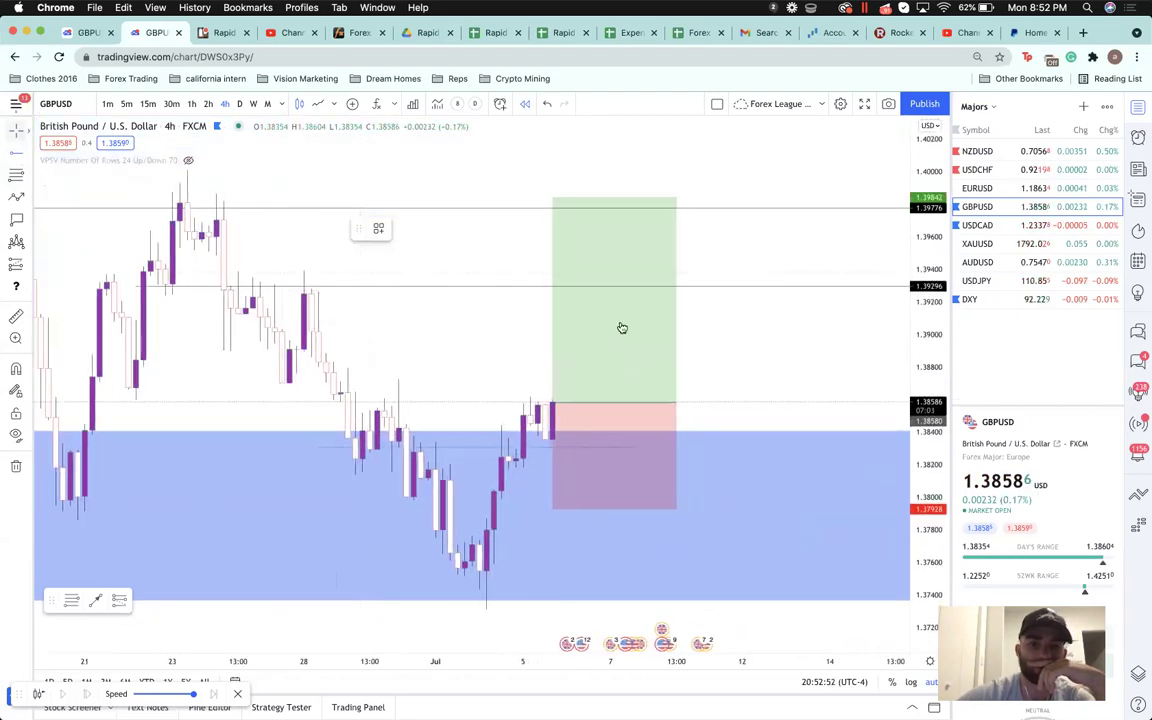
pyautogui.scroll(-2, 622, 328)
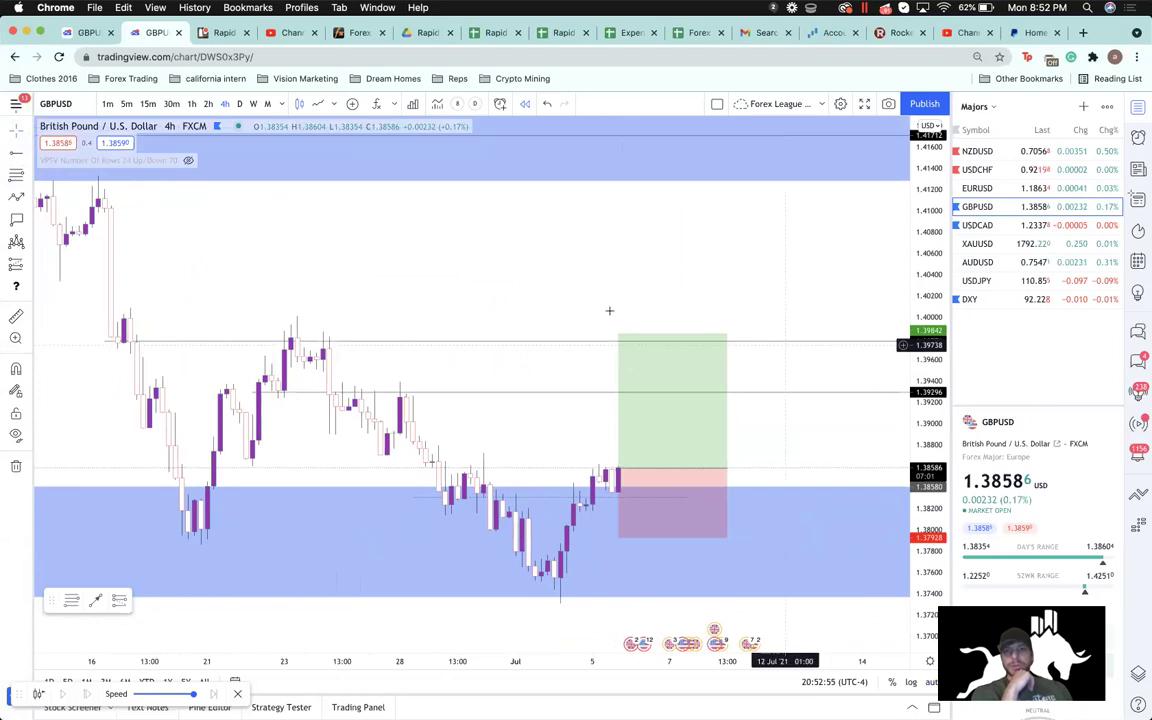
pyautogui.moveTo(620, 334)
pyautogui.mouseDown()
pyautogui.moveTo(631, 204)
pyautogui.moveTo(630, 346)
pyautogui.moveTo(612, 333)
pyautogui.mouseUp()
pyautogui.click(563, 298)
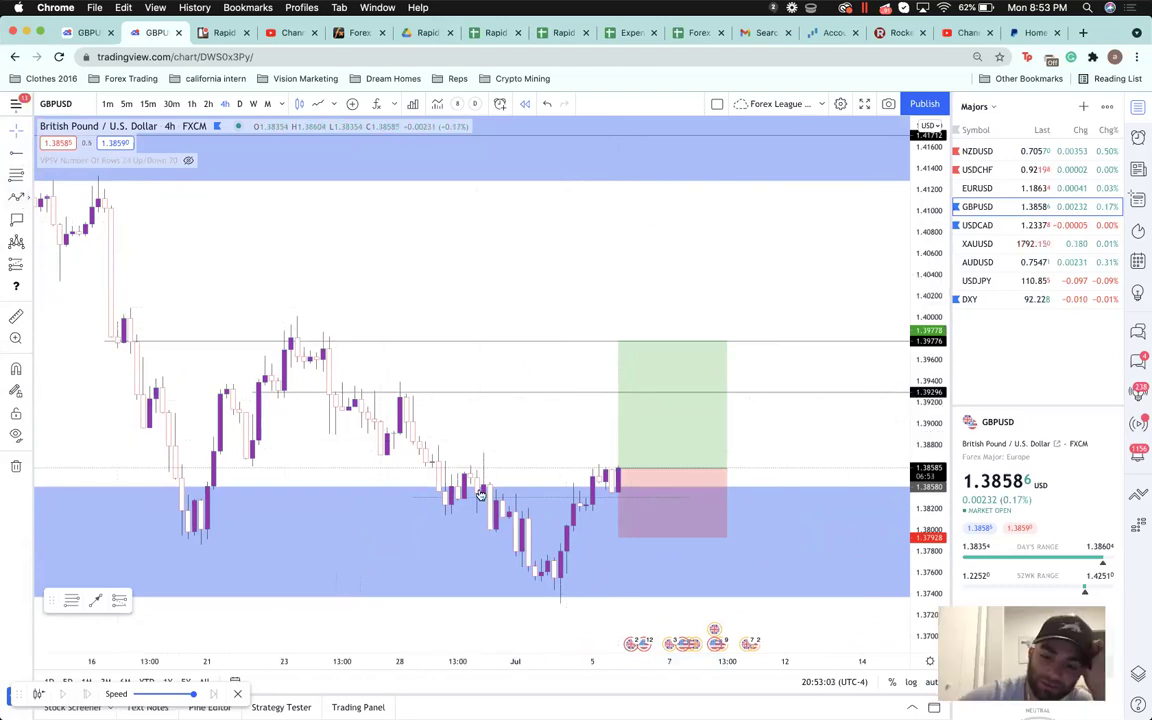
# - Review the long position's target, stop and risk/reward ratio against the horizontal rays
pyautogui.click(650, 495)
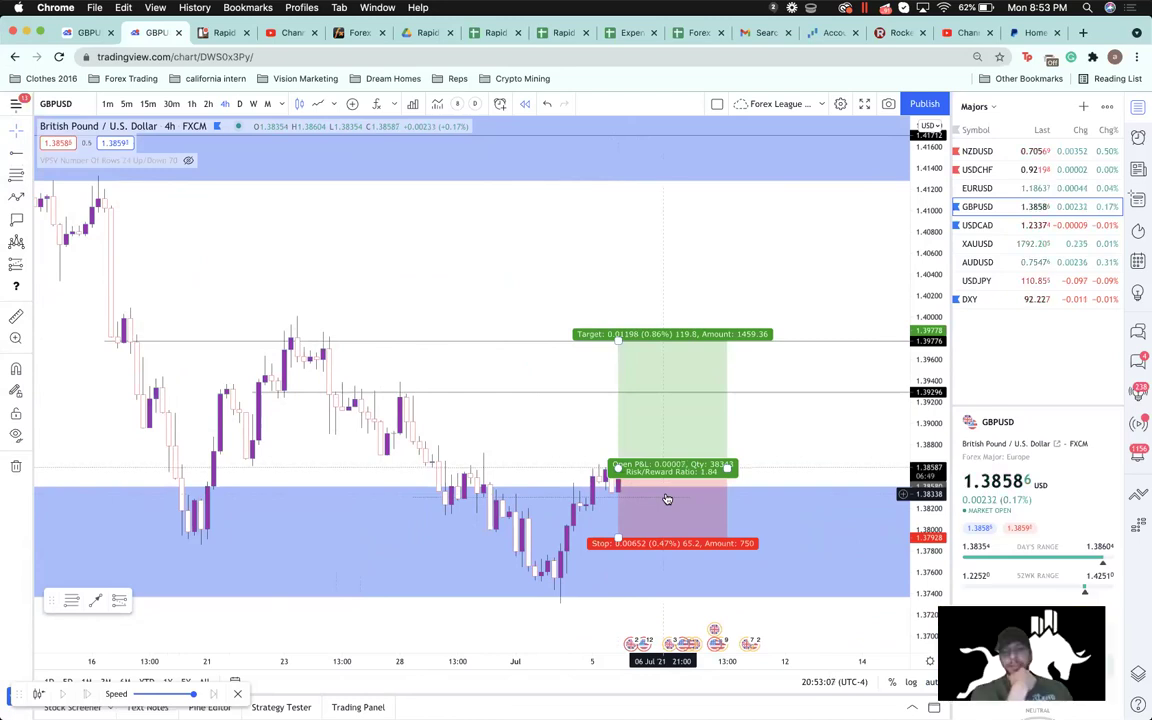
pyautogui.click(516, 459)
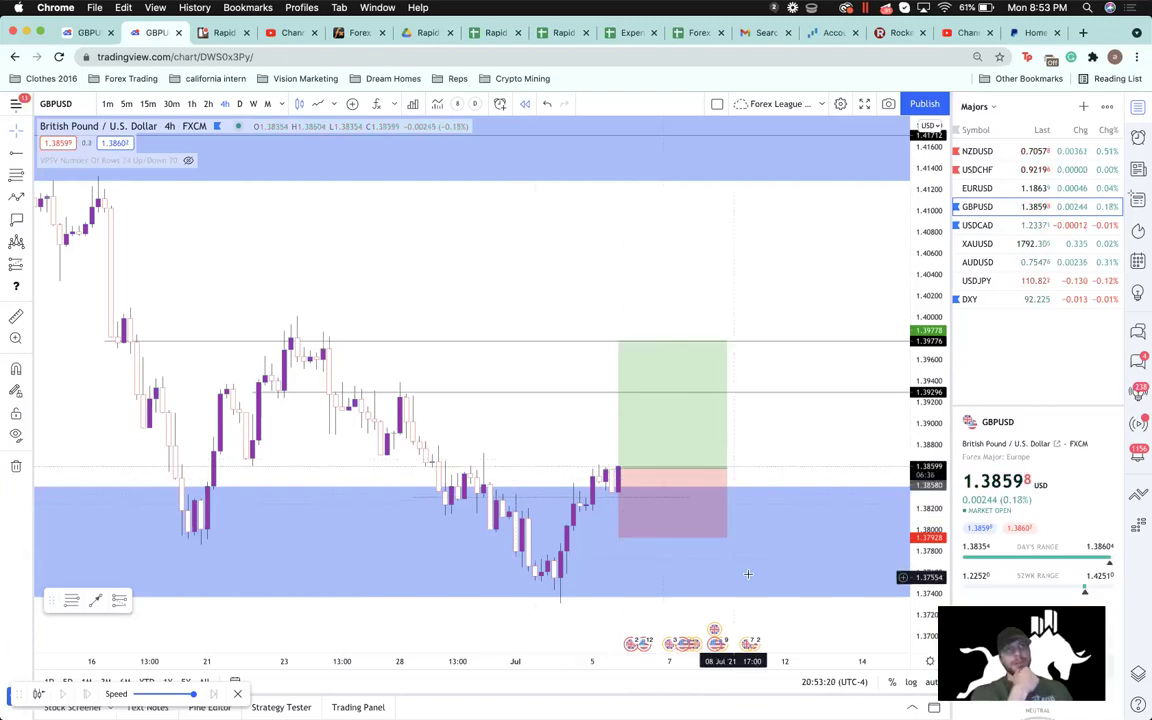
pyautogui.click(638, 478)
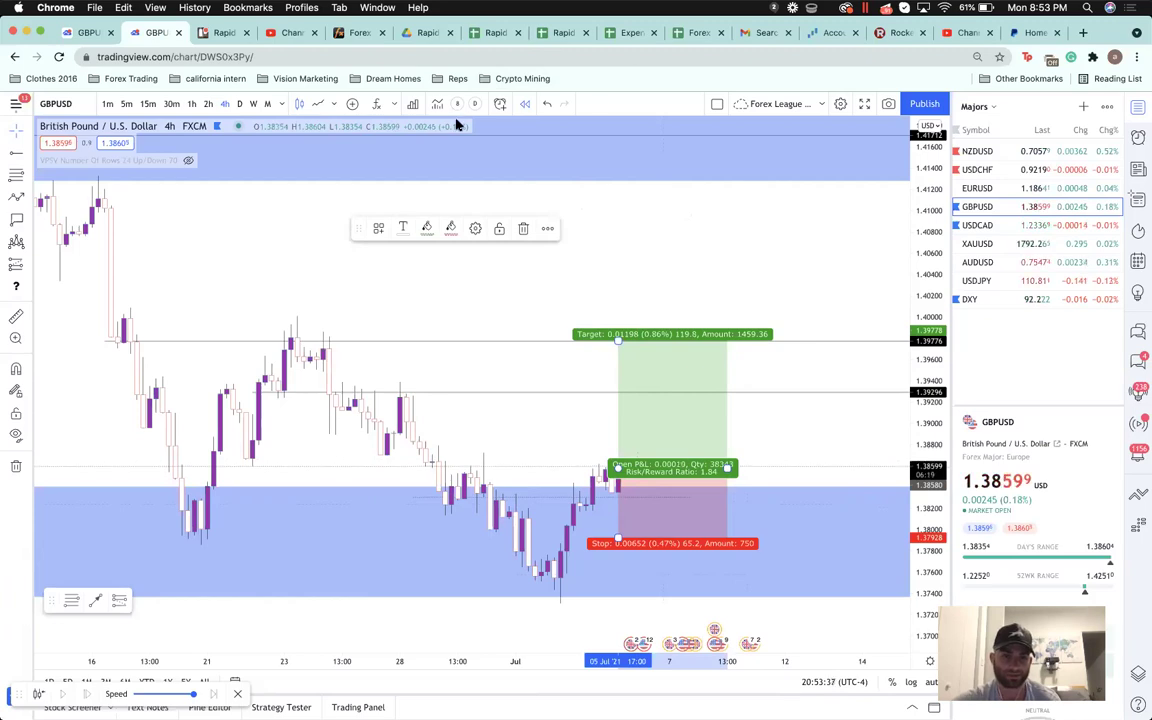
pyautogui.click(560, 438)
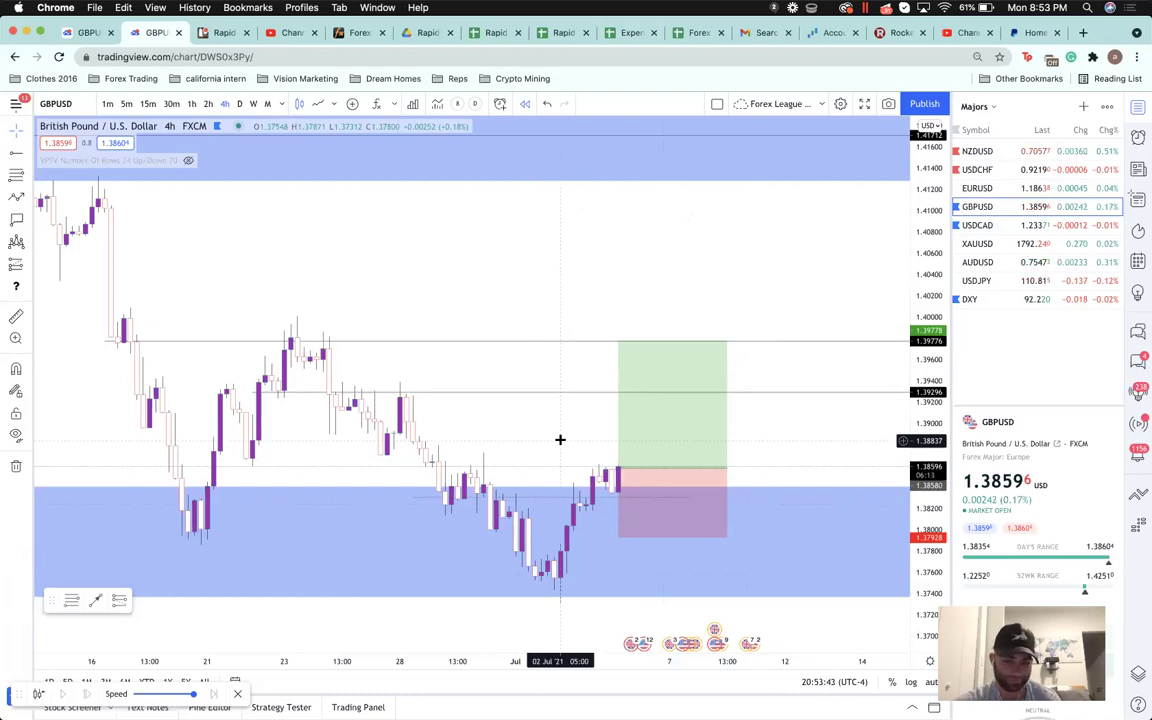
pyautogui.click(680, 508)
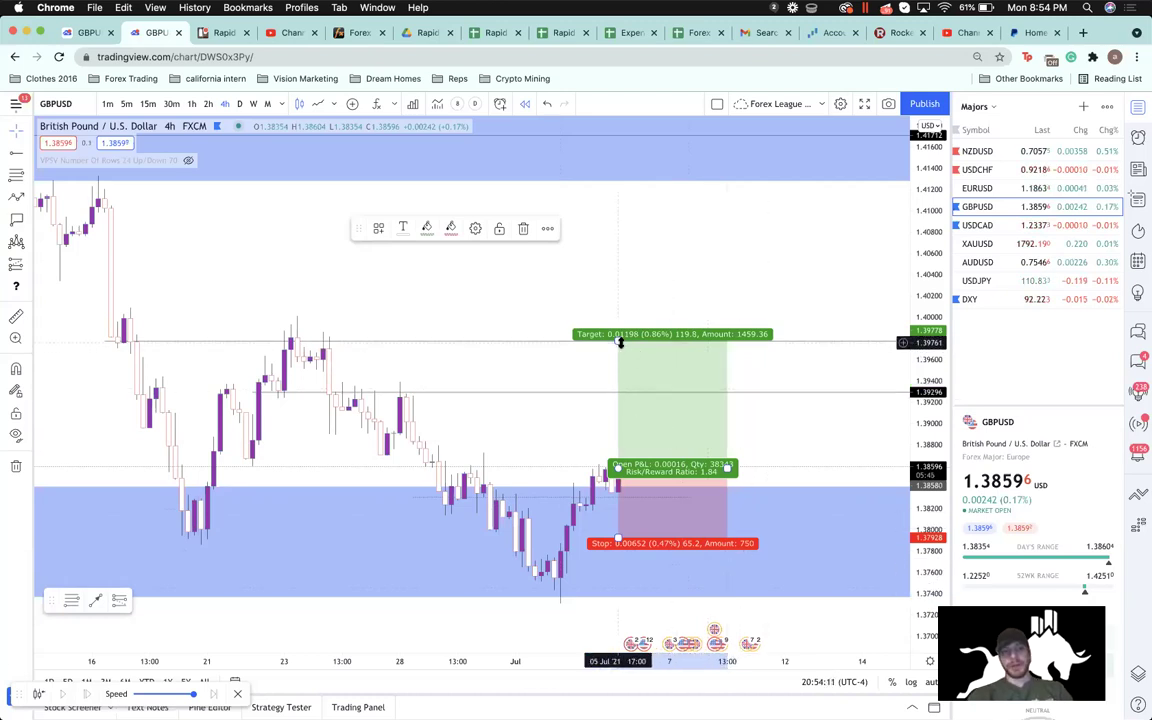
# - Raise the long position's target to 1.41283, at the lower edge of the upper weekly zone
pyautogui.moveTo(627, 233); pyautogui.dragTo(642, 180)
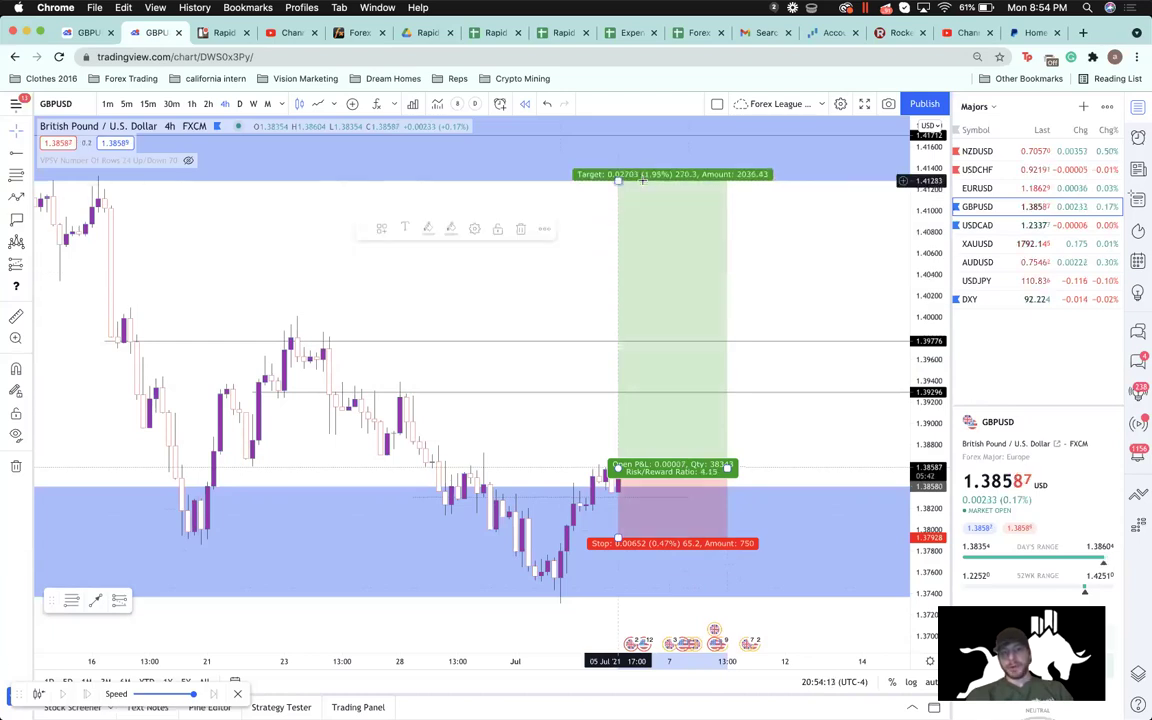
pyautogui.click(750, 471)
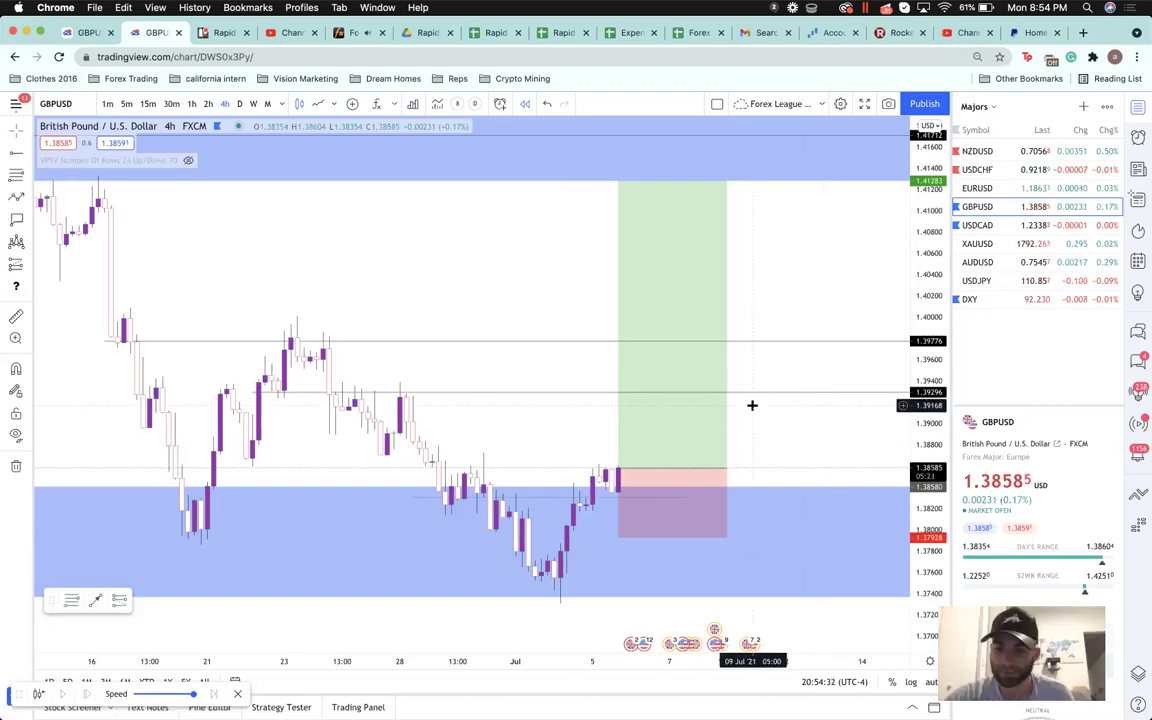
# - Review the GBPUSD long position's stop and risk/reward ratio along with the economic events on 6 and 7 July
pyautogui.click(697, 536)
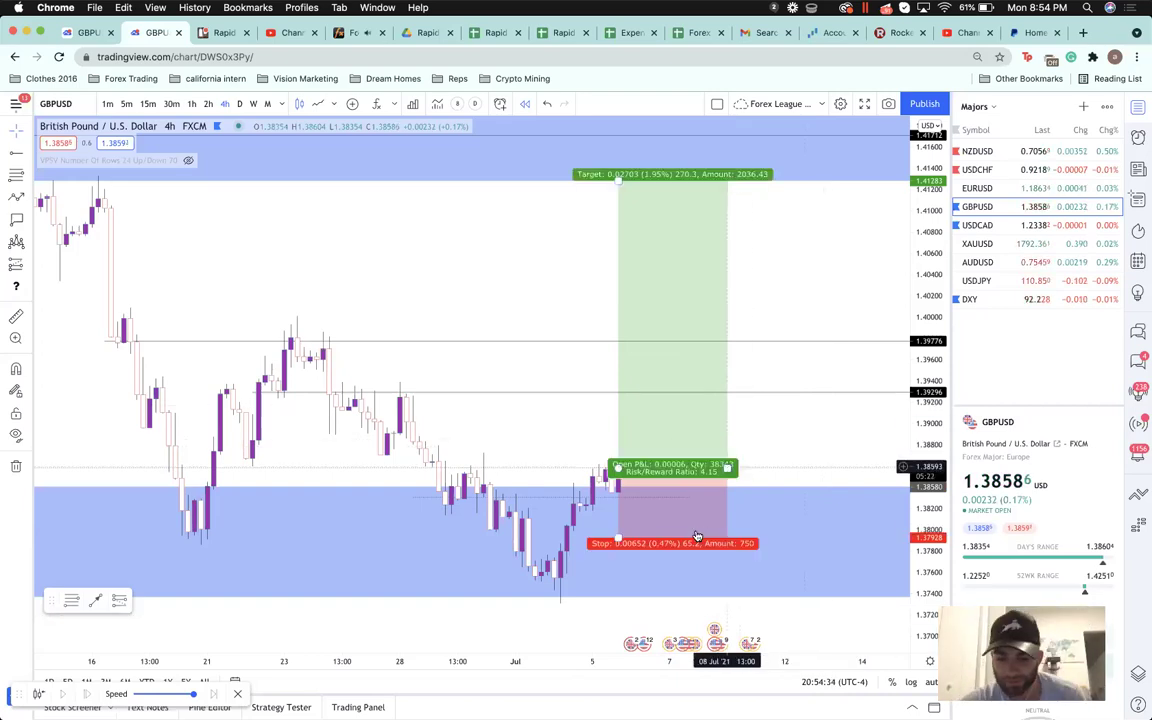
pyautogui.moveTo(636, 643)
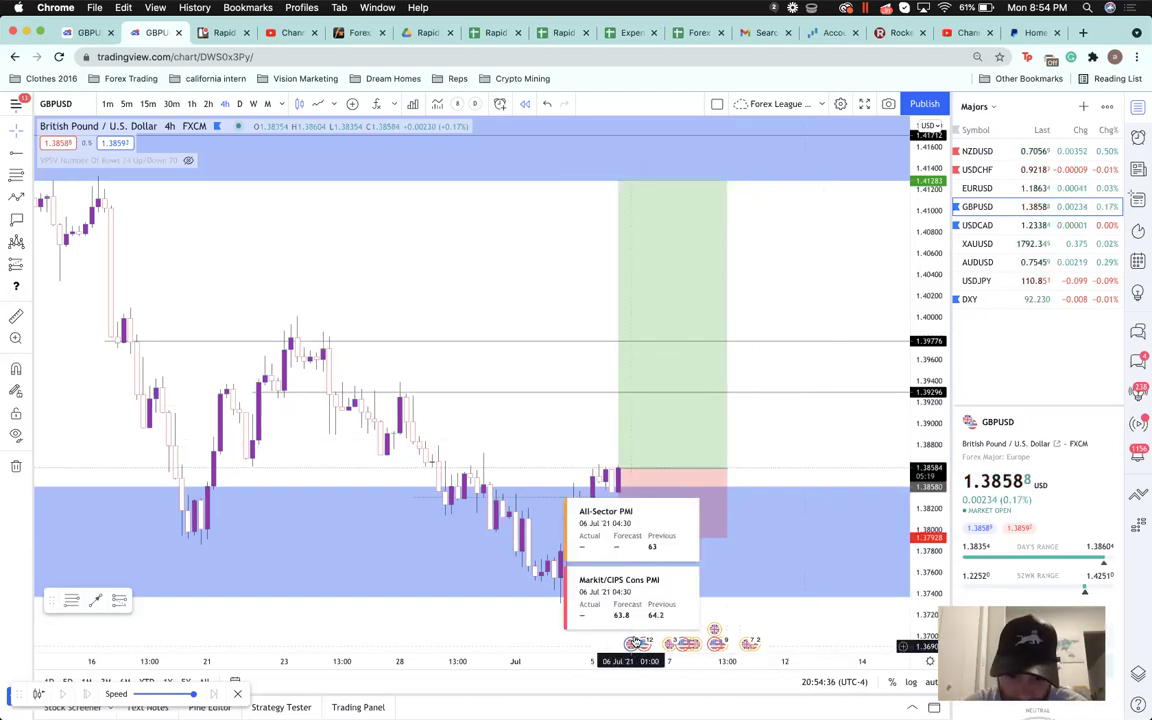
pyautogui.moveTo(686, 643)
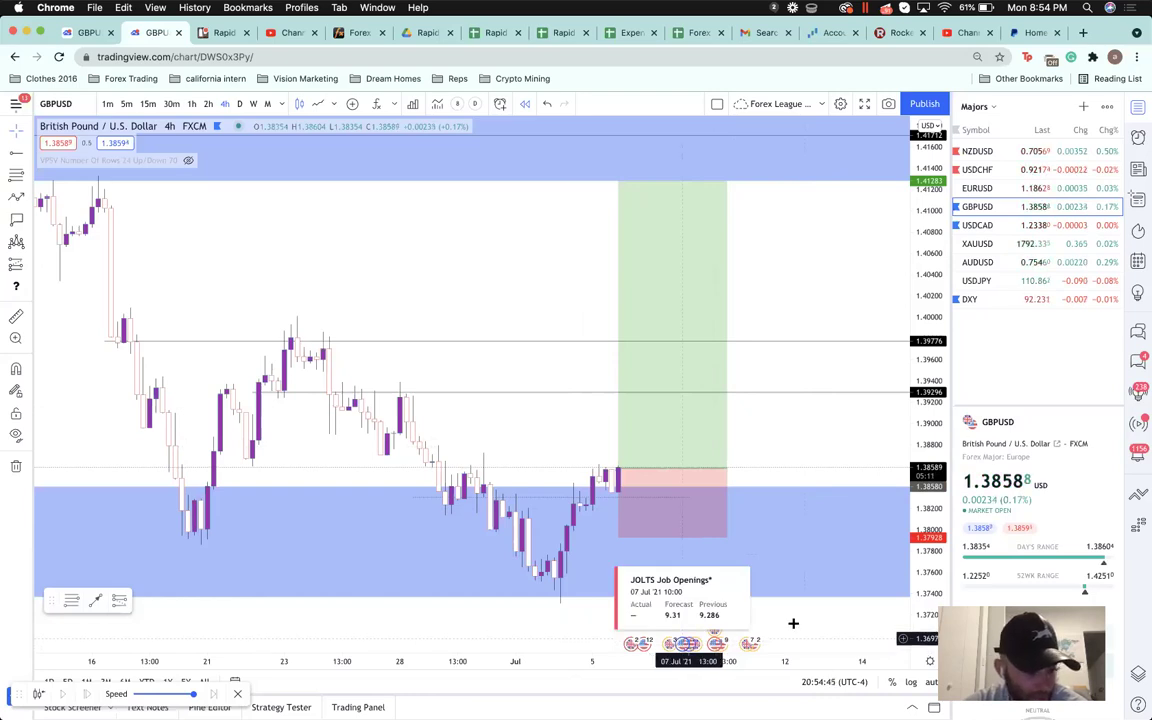
pyautogui.click(620, 481)
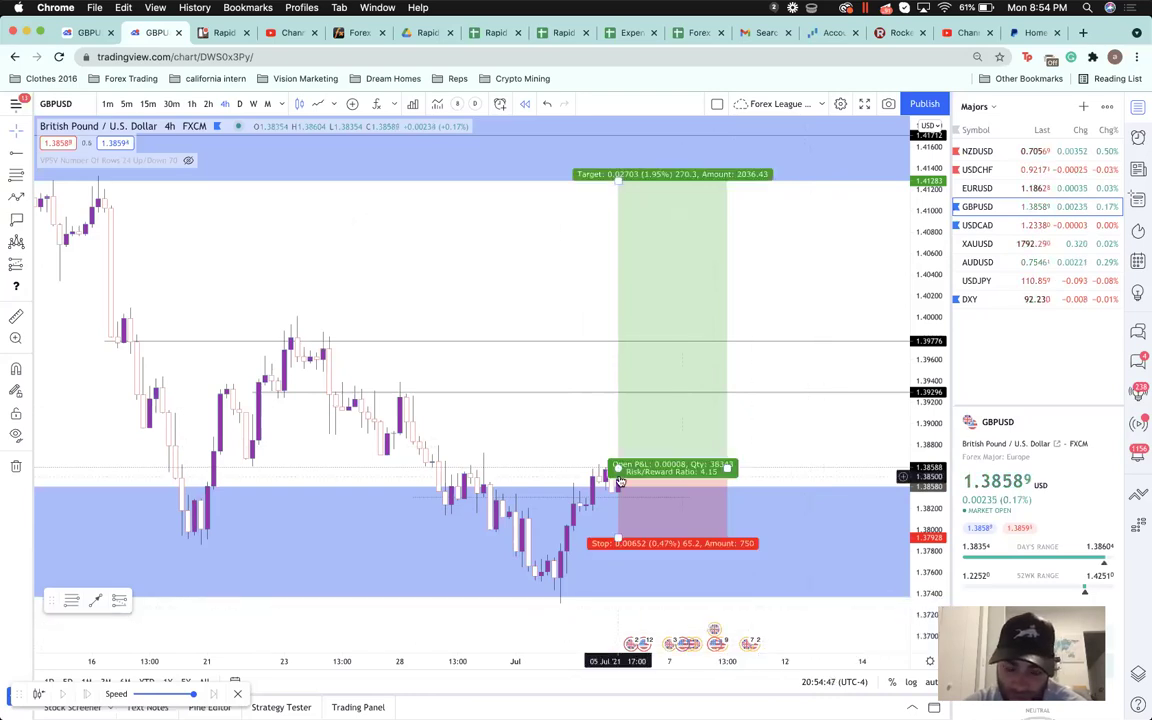
pyautogui.click(759, 479)
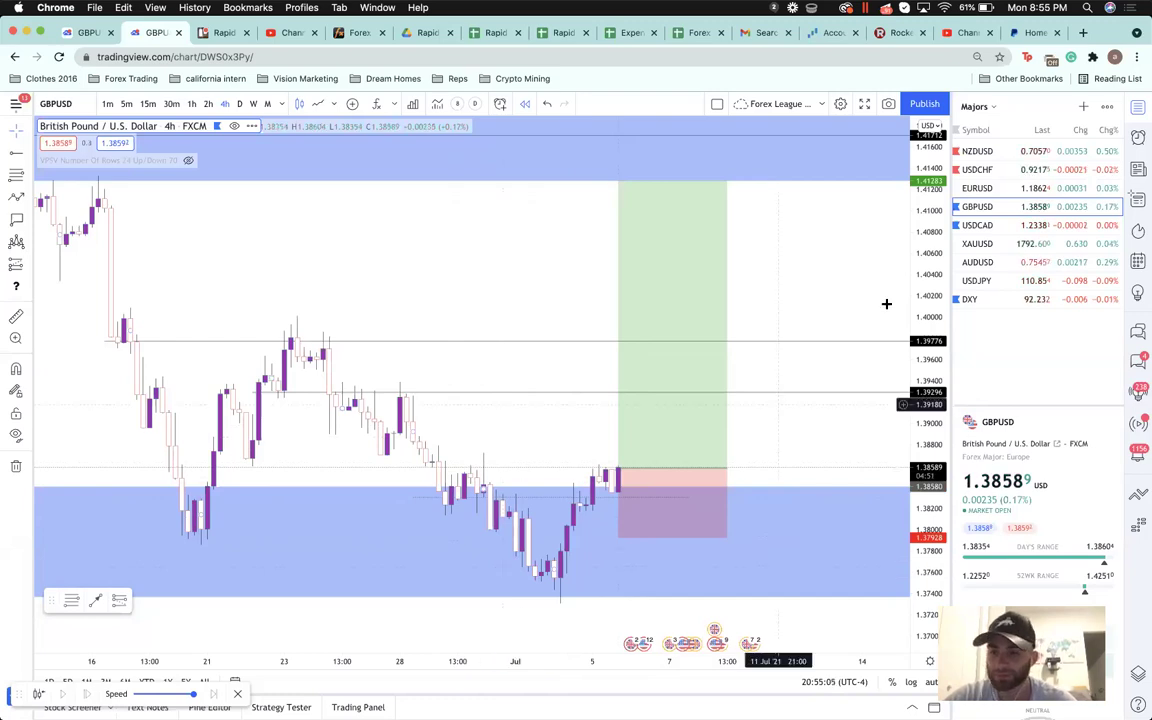
# - Switch to the USDCAD chart and remove its old long position, projected paths and remaining drawings
pyautogui.click(985, 225)
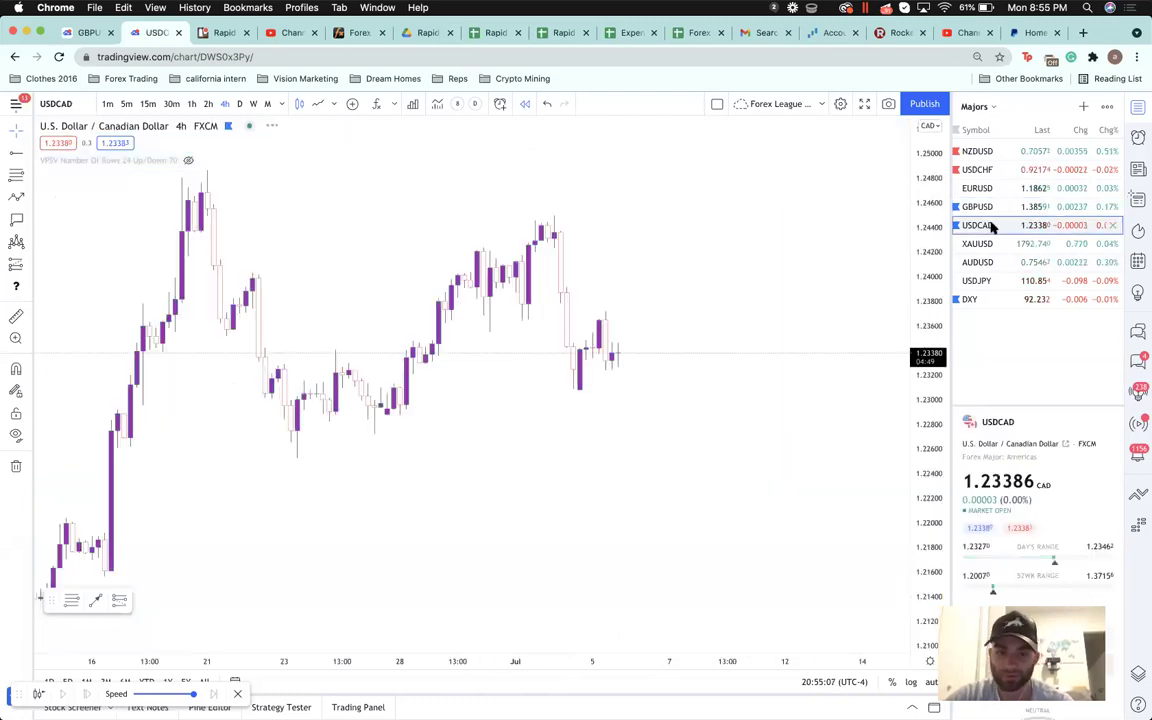
pyautogui.click(541, 301)
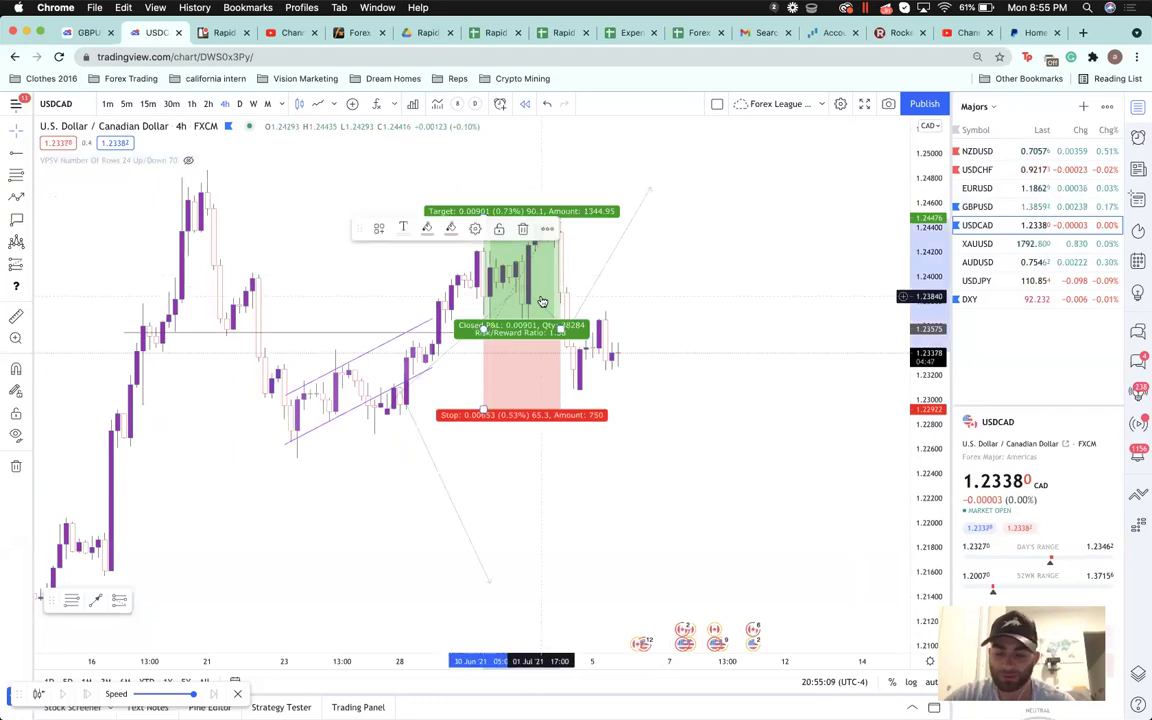
pyautogui.press('Delete')
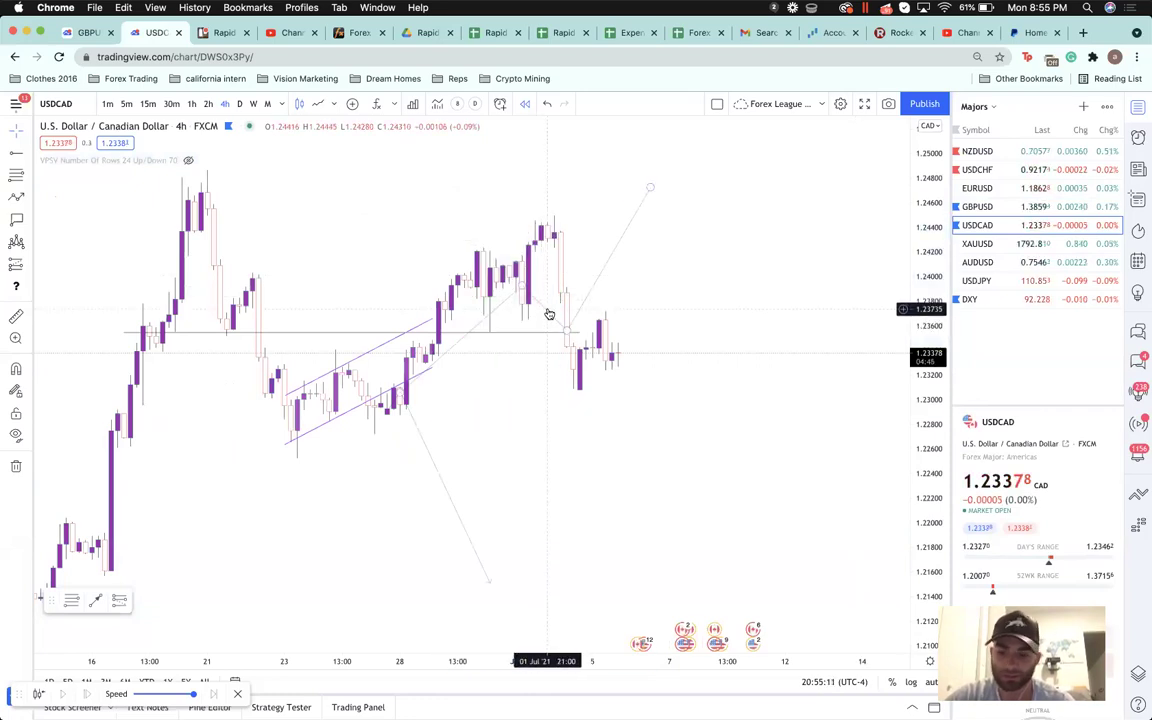
pyautogui.click(409, 418)
pyautogui.press('Delete')
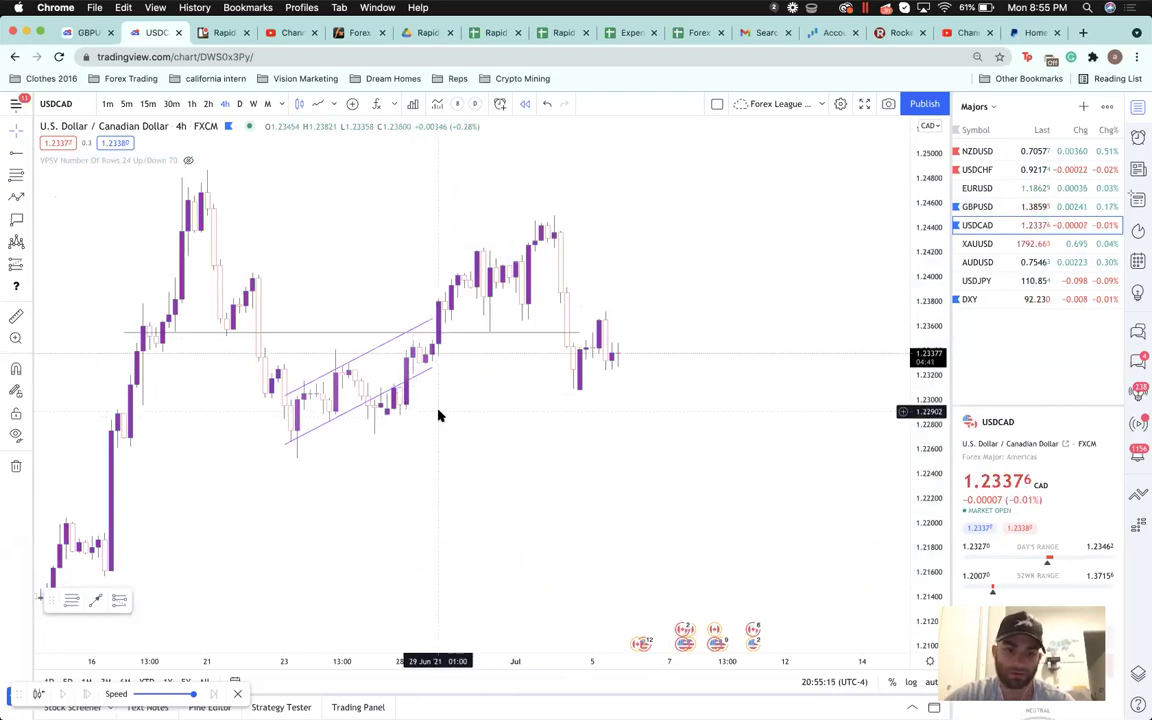
pyautogui.rightClick(440, 408)
pyautogui.click(512, 660)
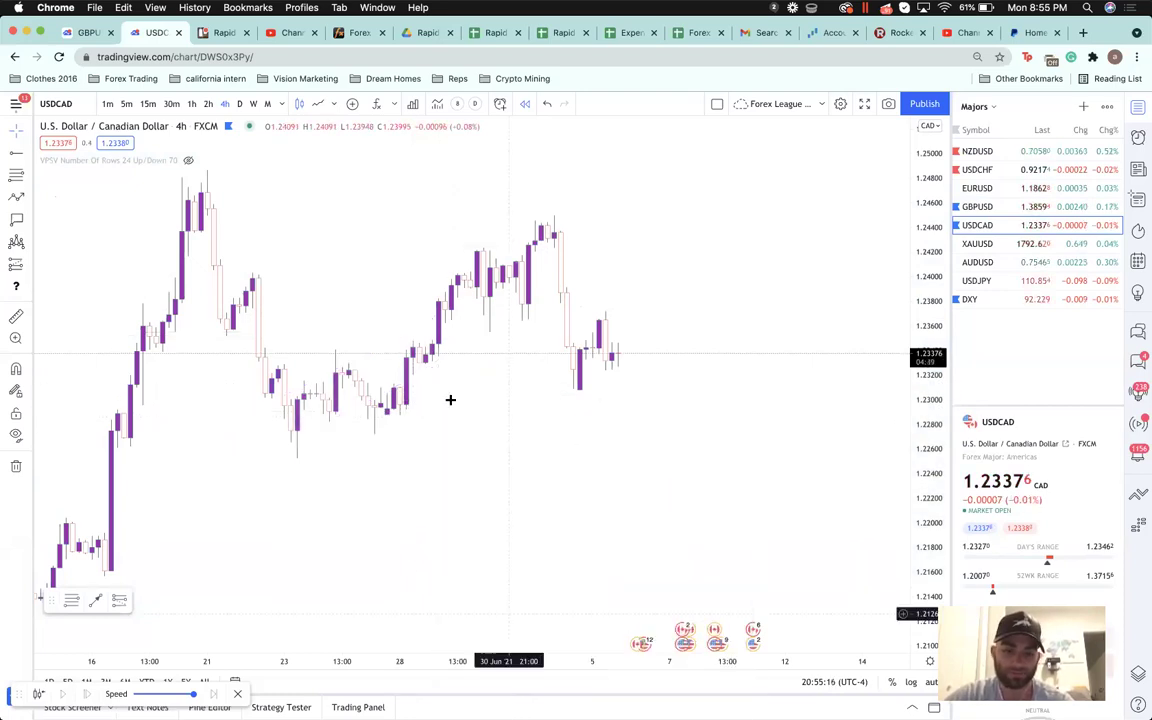
# - Set the USDCAD chart to the weekly timeframe and reset its price scale
pyautogui.click(254, 104)
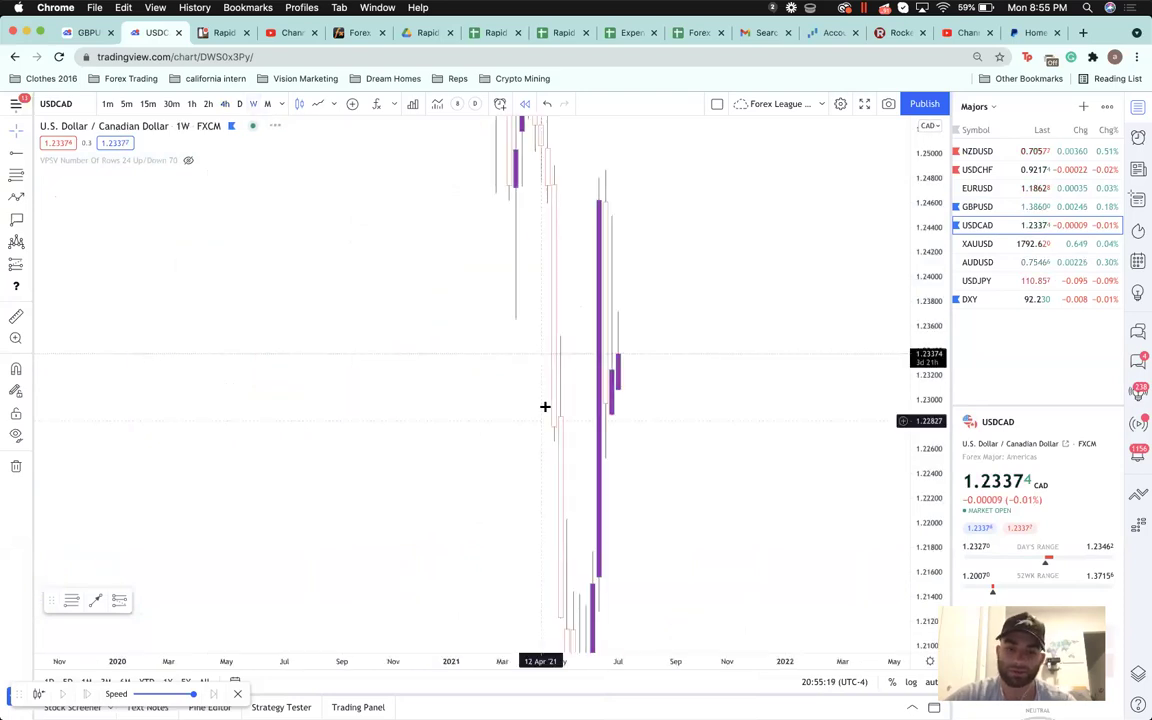
pyautogui.rightClick(926, 312)
pyautogui.click(957, 347)
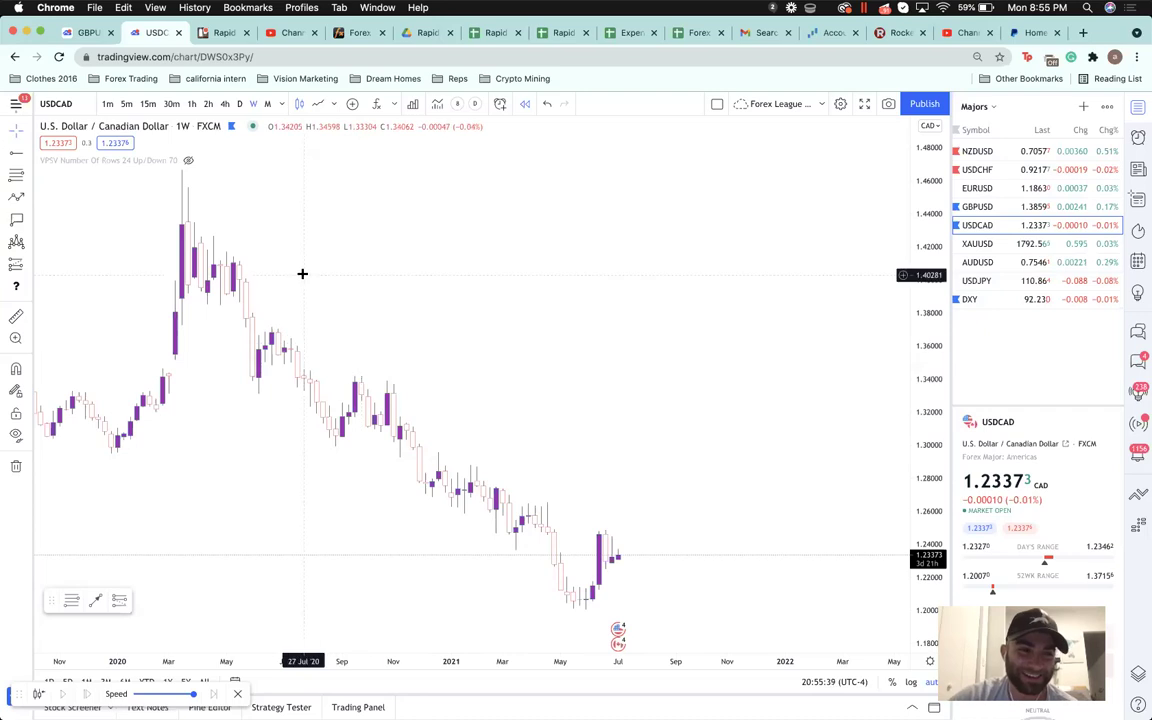
# - Draw a thin rectangle zone at about 1.247 from late 2014 across the weekly price history
pyautogui.hscroll(-5, 268, 355)
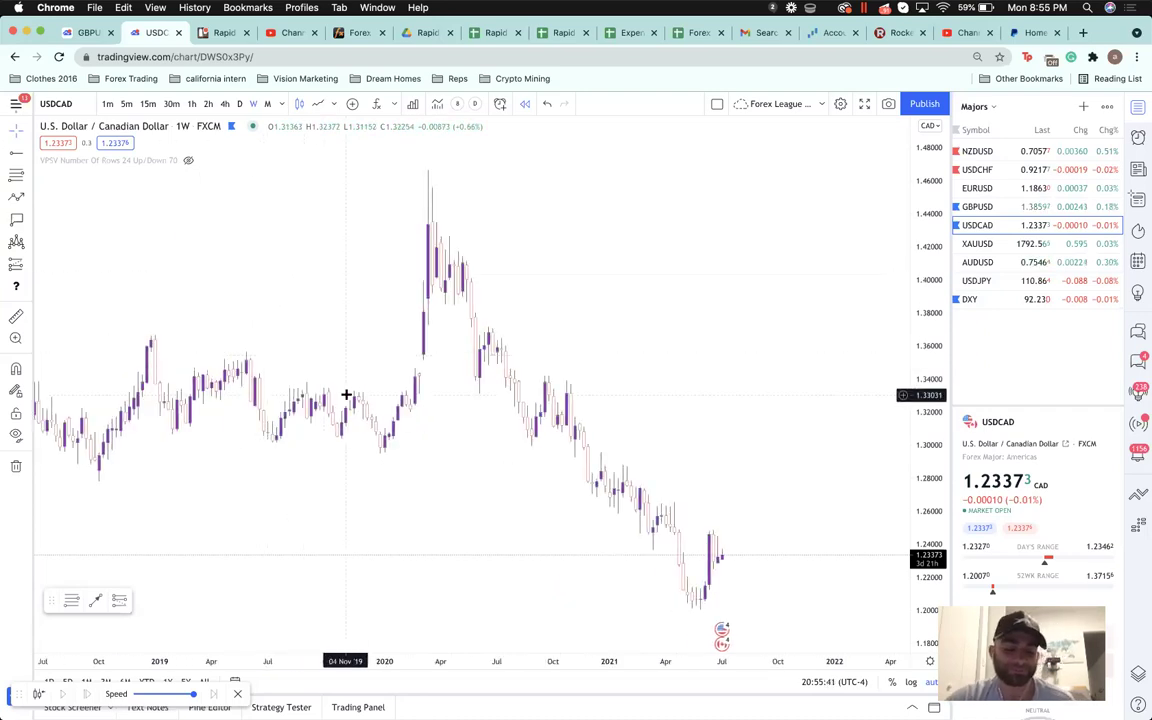
pyautogui.hscroll(-10, 346, 394)
pyautogui.hscroll(-2, 346, 394)
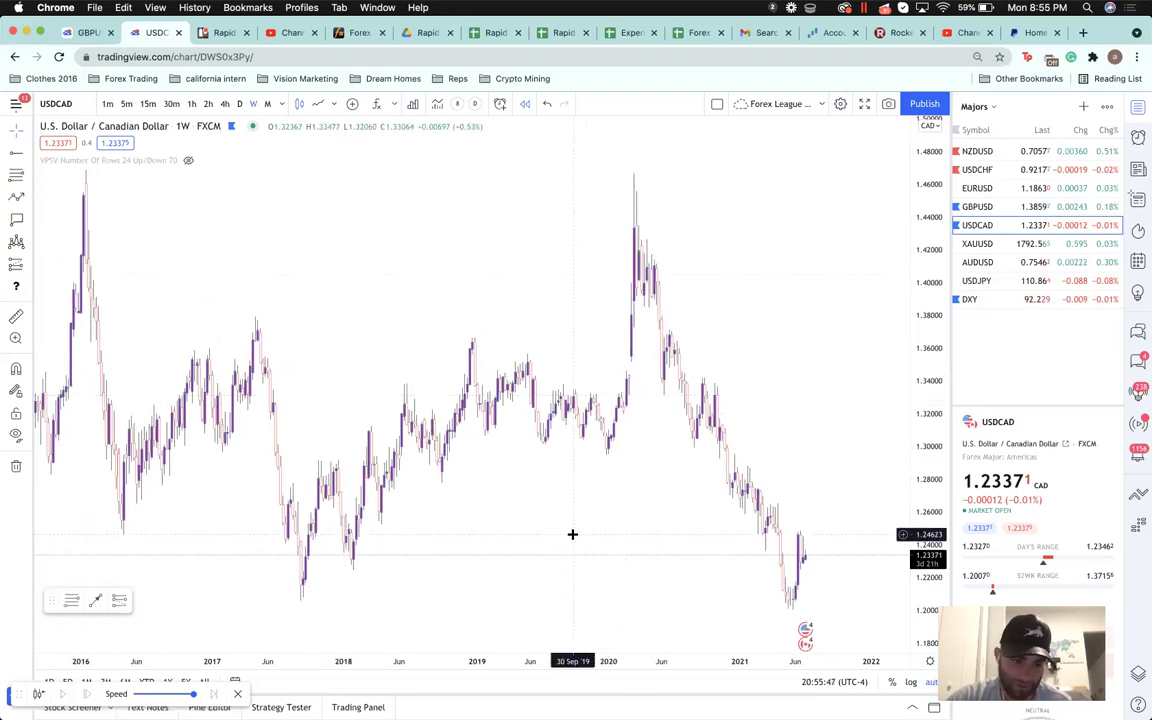
pyautogui.scroll(-5, 572, 534)
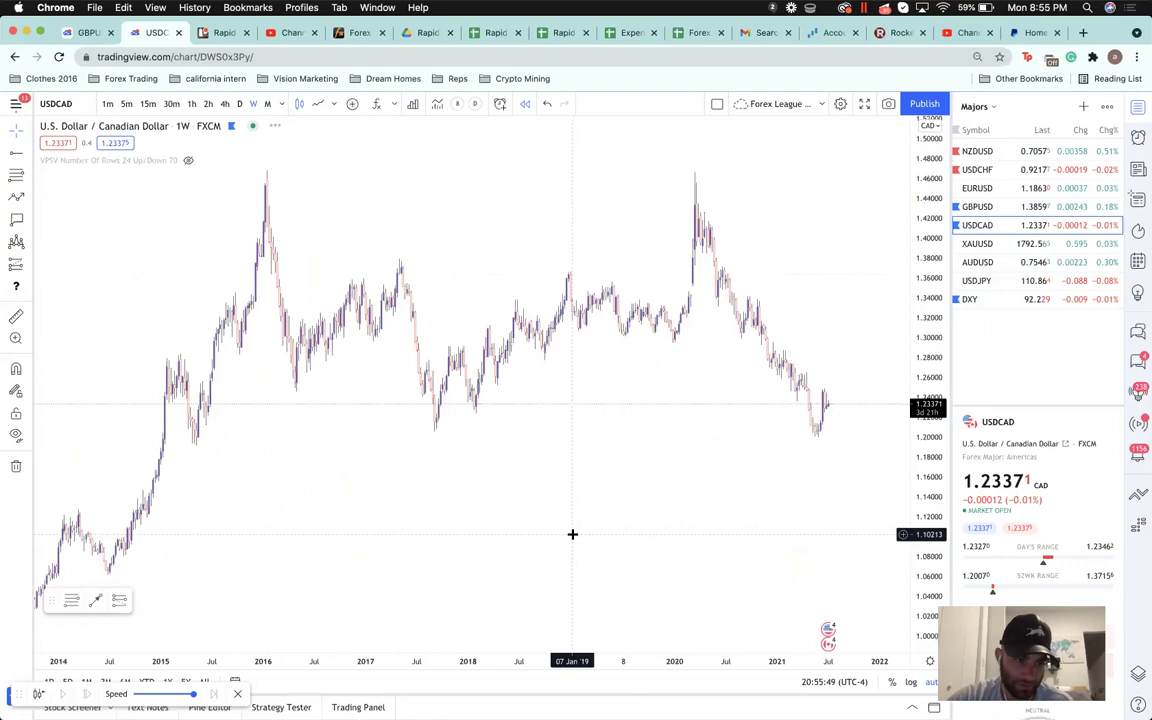
pyautogui.scroll(1, 572, 534)
pyautogui.click(18, 197)
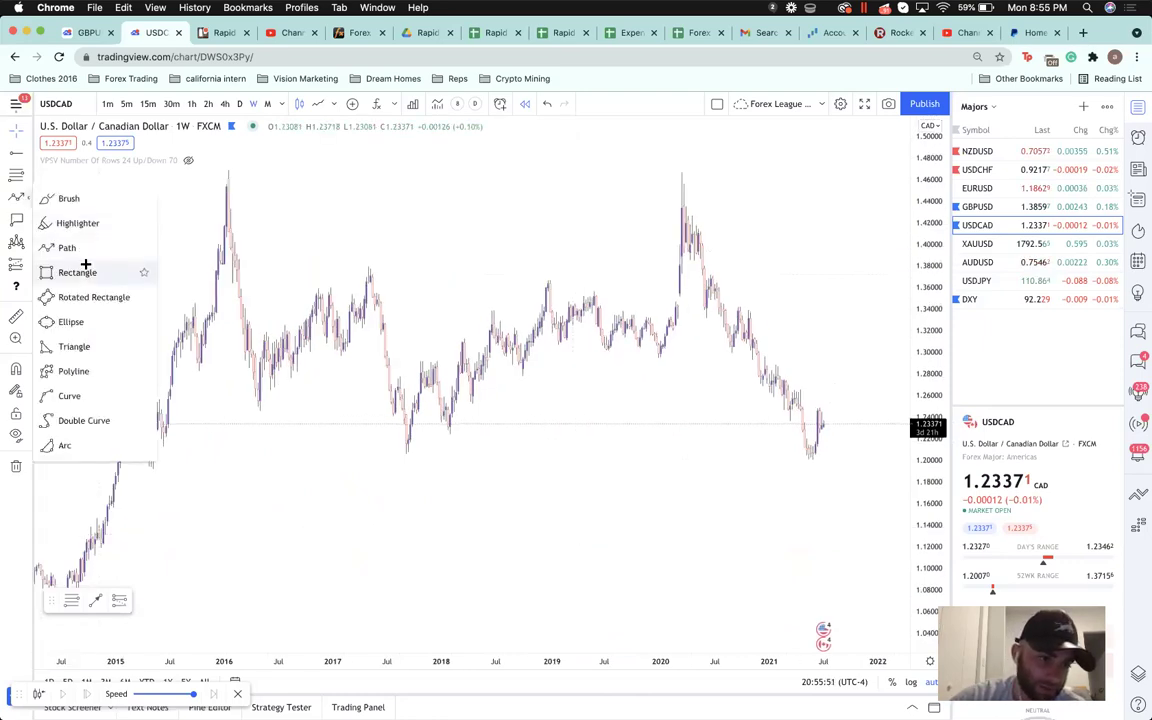
pyautogui.click(86, 264)
pyautogui.click(103, 406)
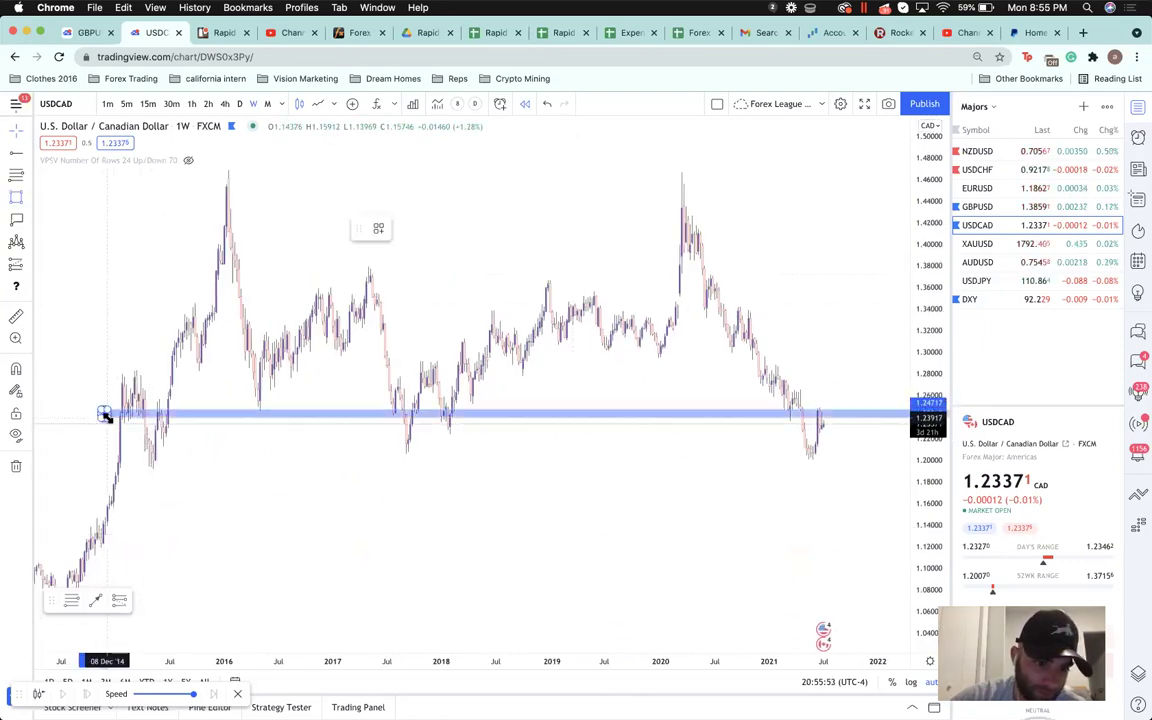
pyautogui.click(104, 410)
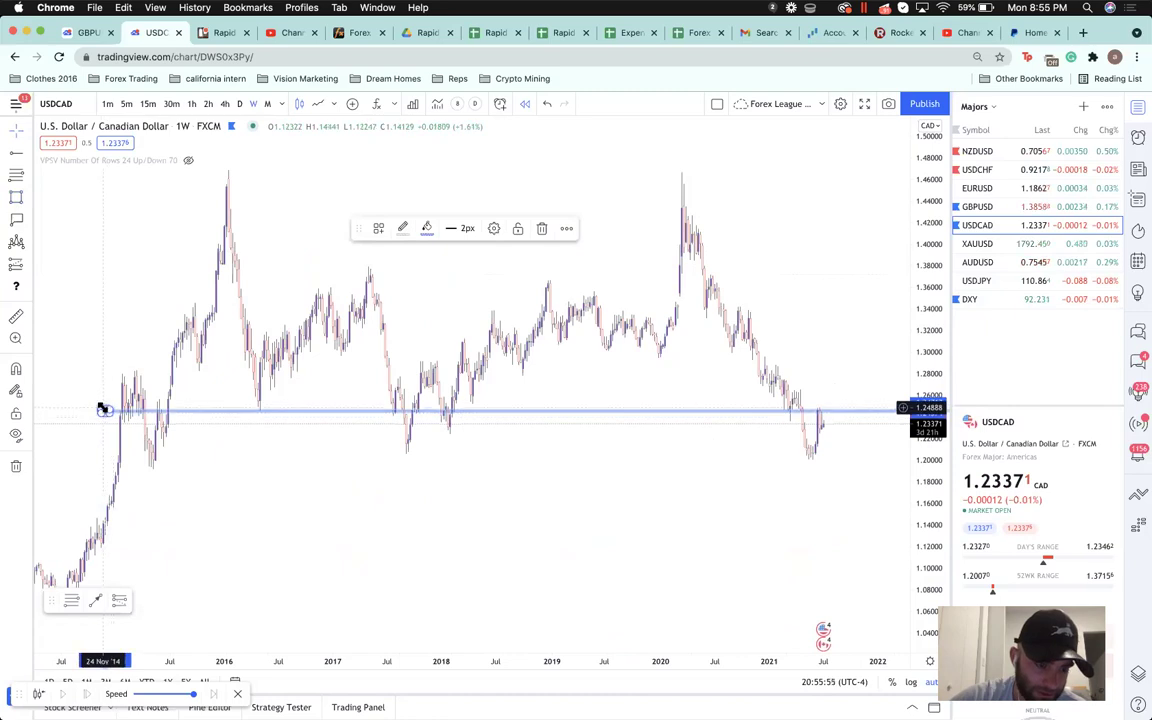
pyautogui.moveTo(102, 409); pyautogui.dragTo(95, 407)
pyautogui.click(362, 296)
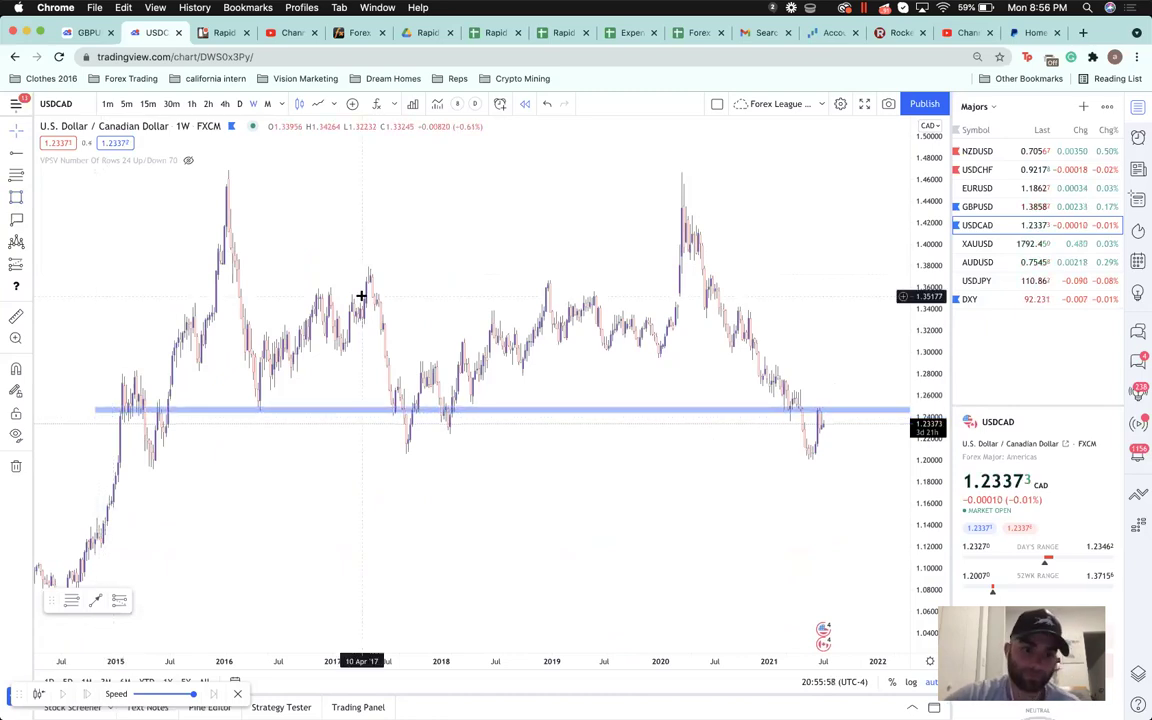
# - Mark the price reactions at the zone in 2015, 2016, 2017 and 2021 with small brush arcs
pyautogui.click(27, 197)
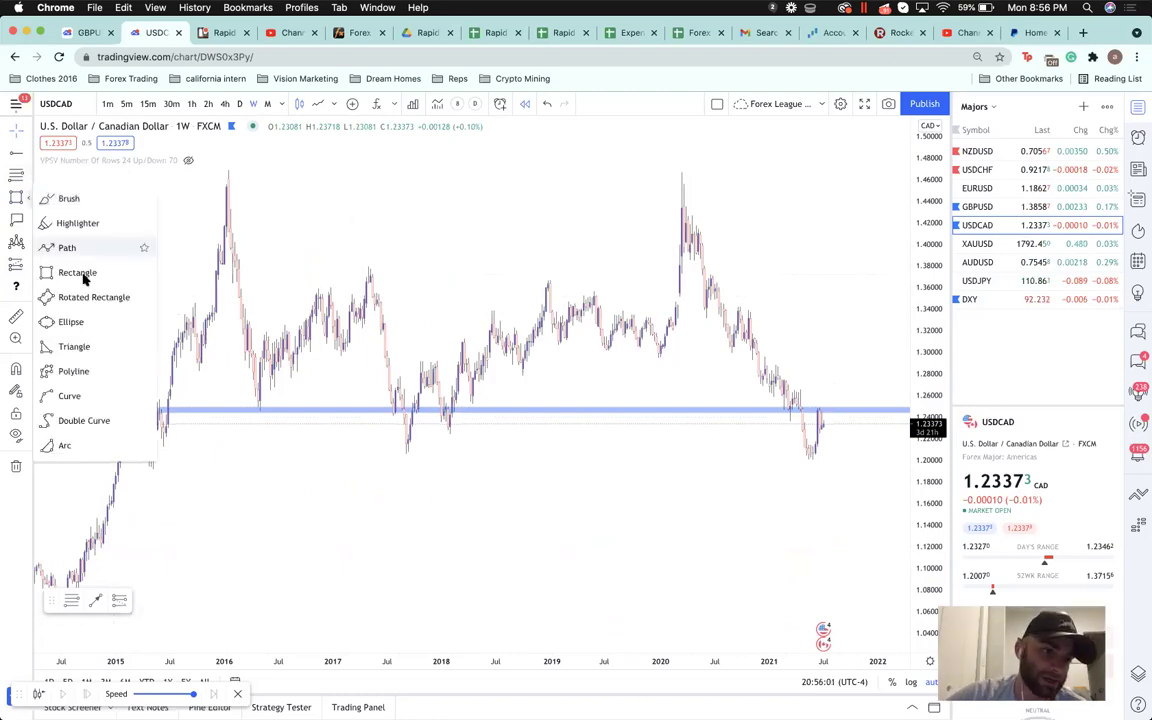
pyautogui.click(80, 271)
pyautogui.click(30, 198)
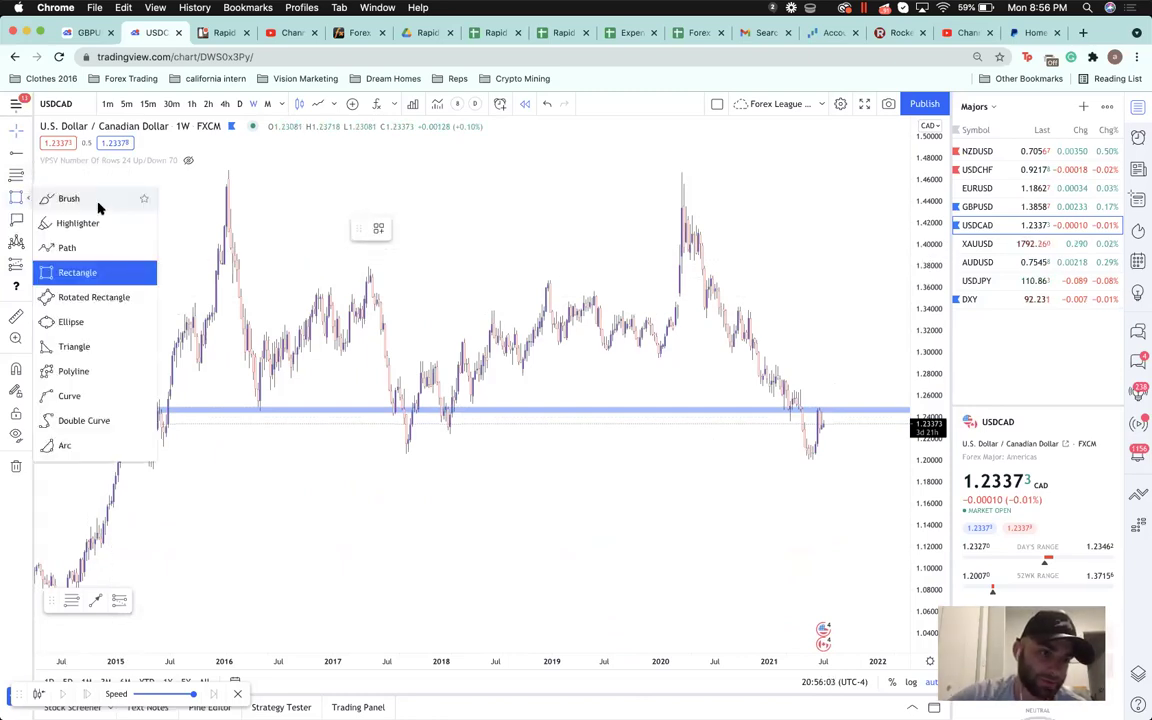
pyautogui.click(86, 198)
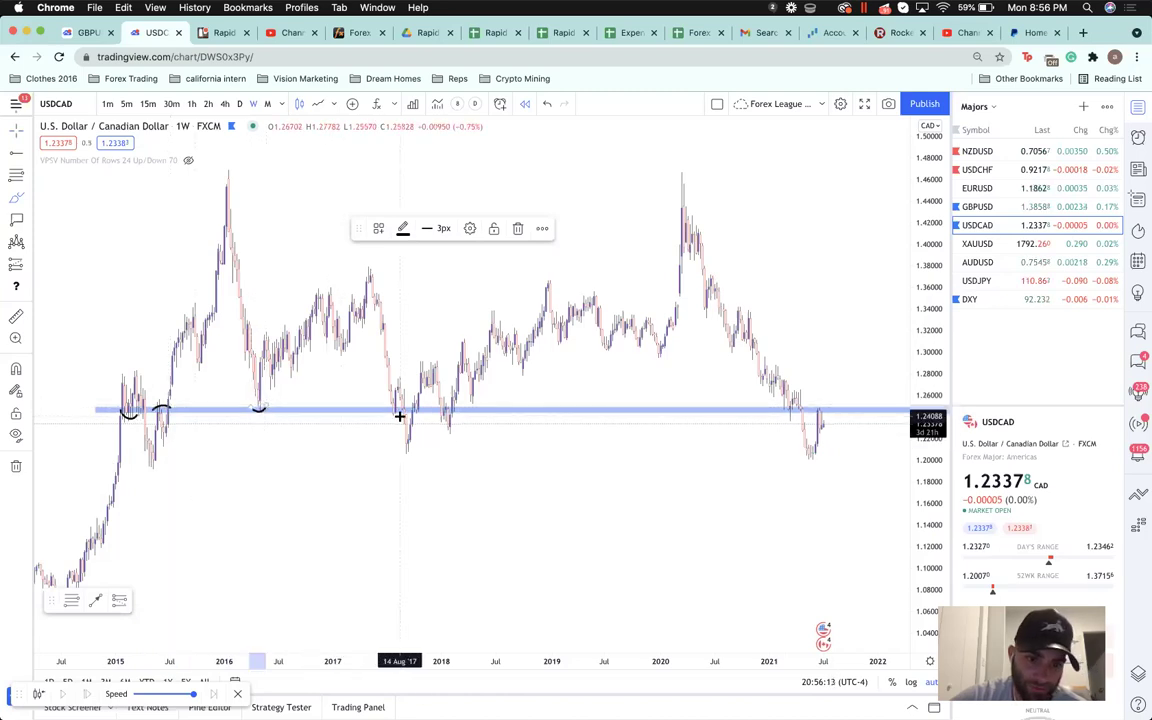
pyautogui.moveTo(396, 419); pyautogui.dragTo(399, 411)
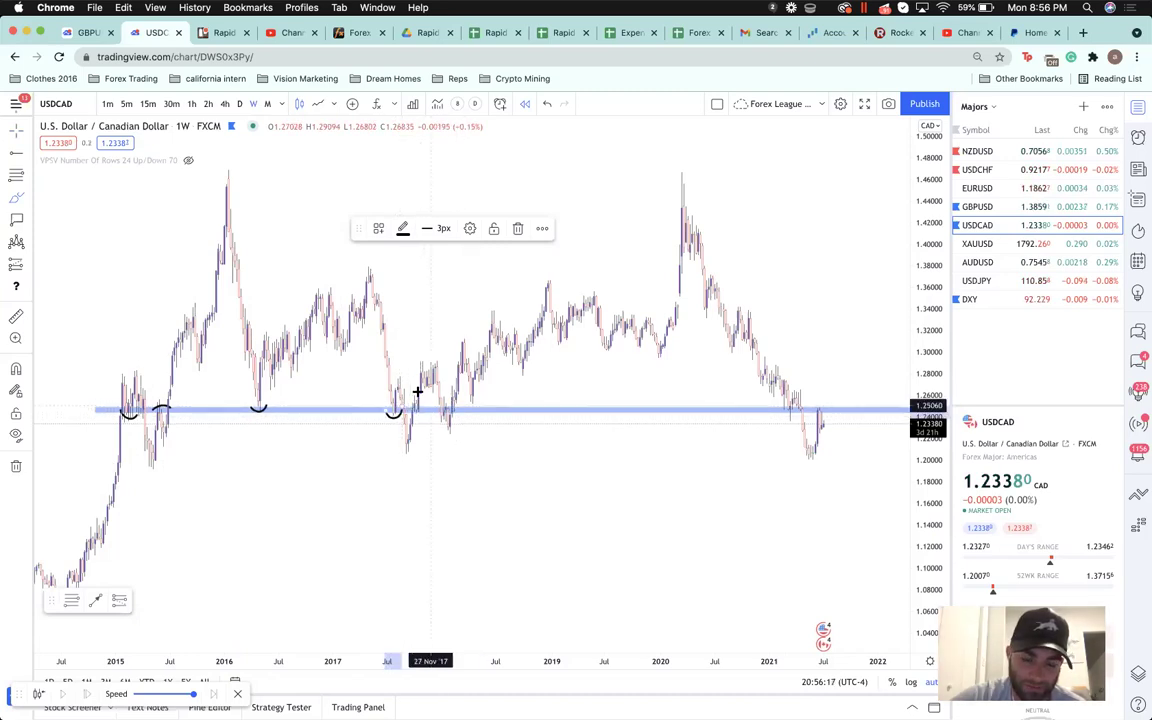
pyautogui.scroll(1, 798, 423)
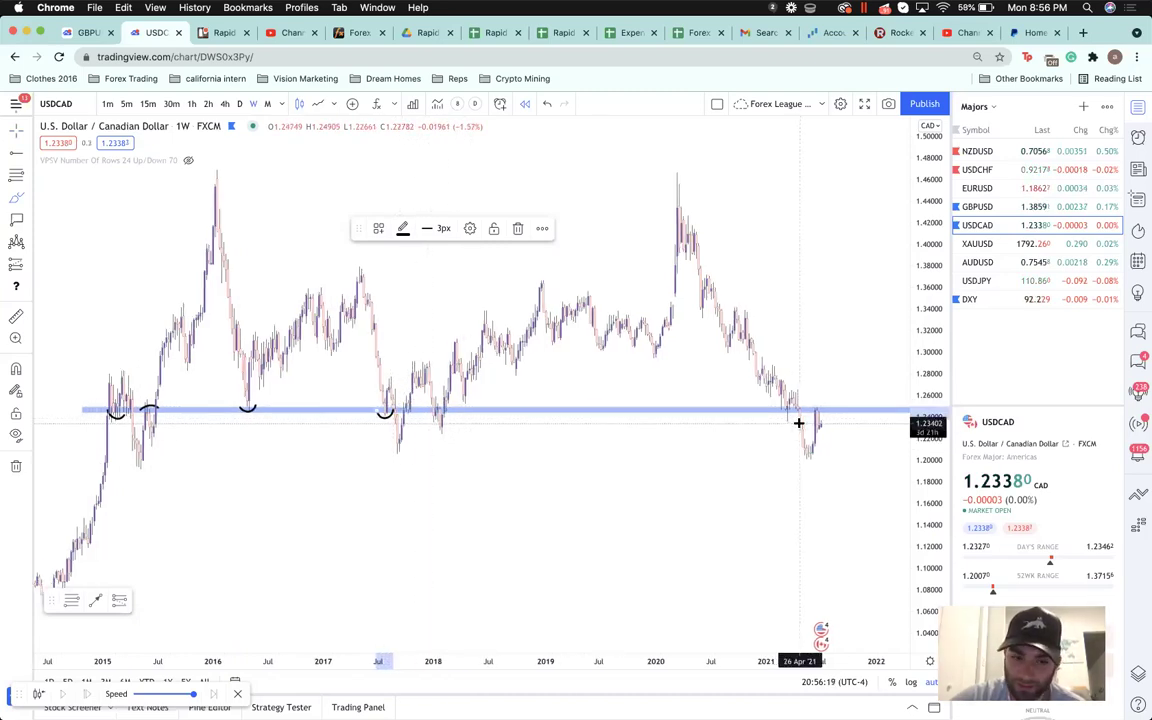
pyautogui.scroll(1, 798, 423)
pyautogui.scroll(2, 734, 538)
pyautogui.moveTo(696, 534)
pyautogui.mouseDown()
pyautogui.moveTo(732, 526)
pyautogui.moveTo(745, 549)
pyautogui.mouseUp()
pyautogui.scroll(-3, 666, 544)
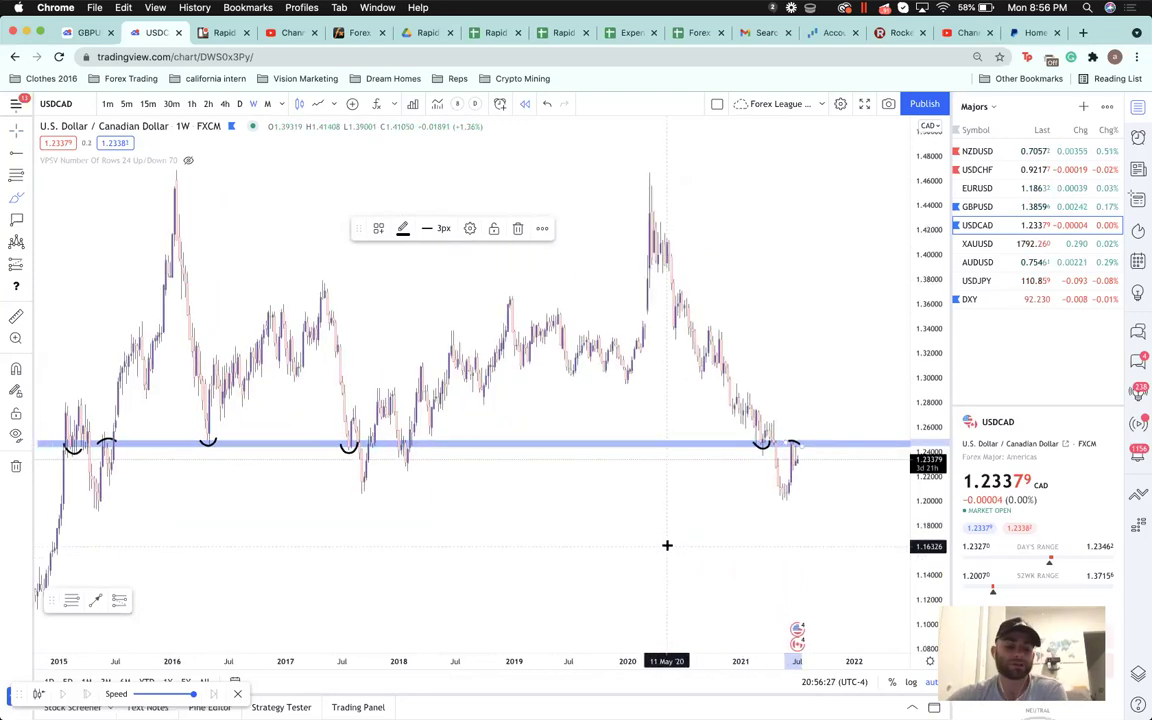
pyautogui.scroll(-2, 667, 545)
# - Try a path starting below the zone near September 2016, and undo it together with the brush arcs
pyautogui.click(28, 198)
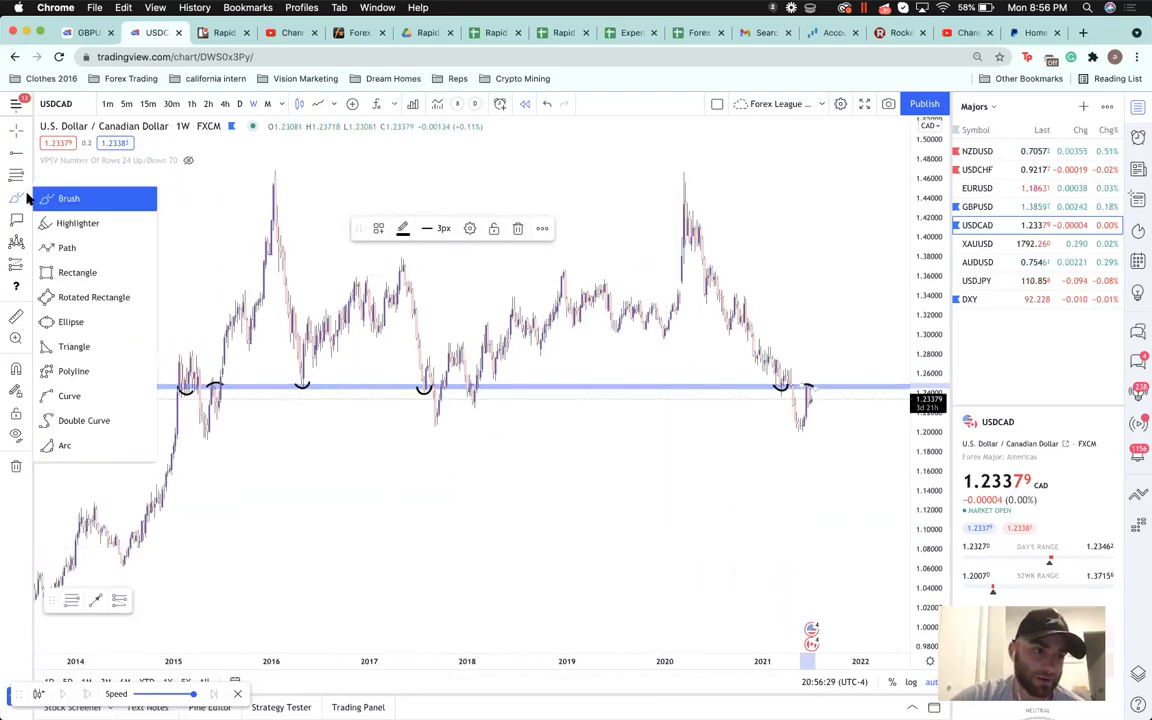
pyautogui.click(67, 248)
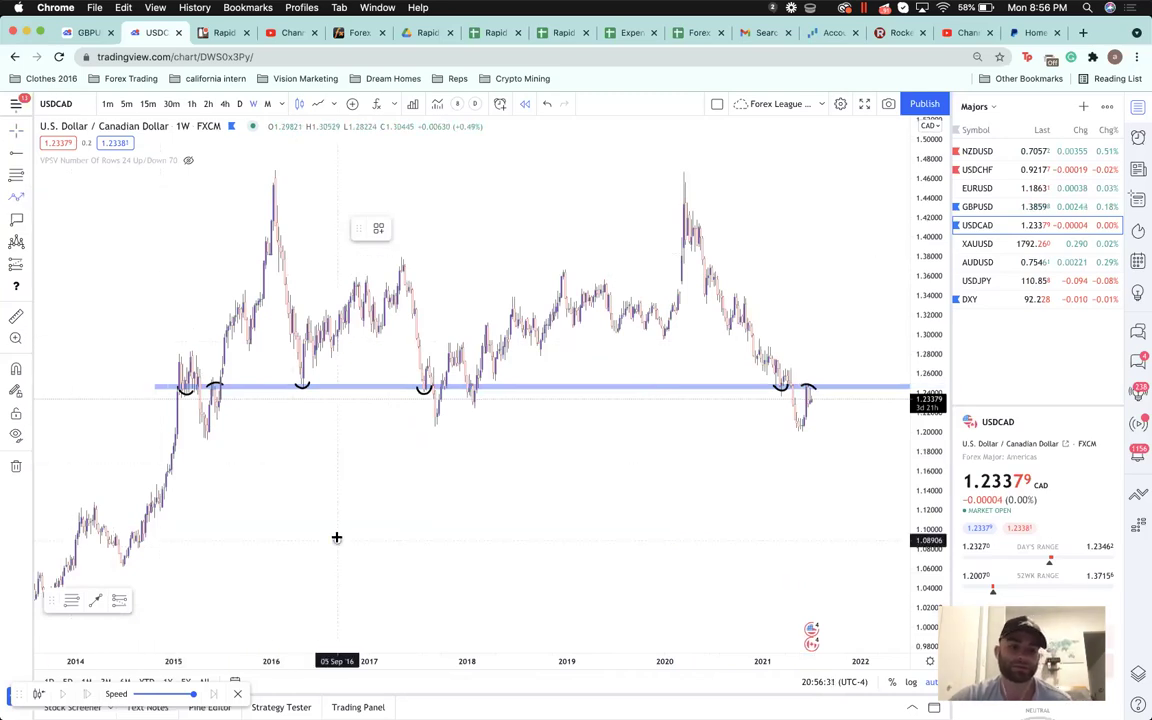
pyautogui.click(337, 539)
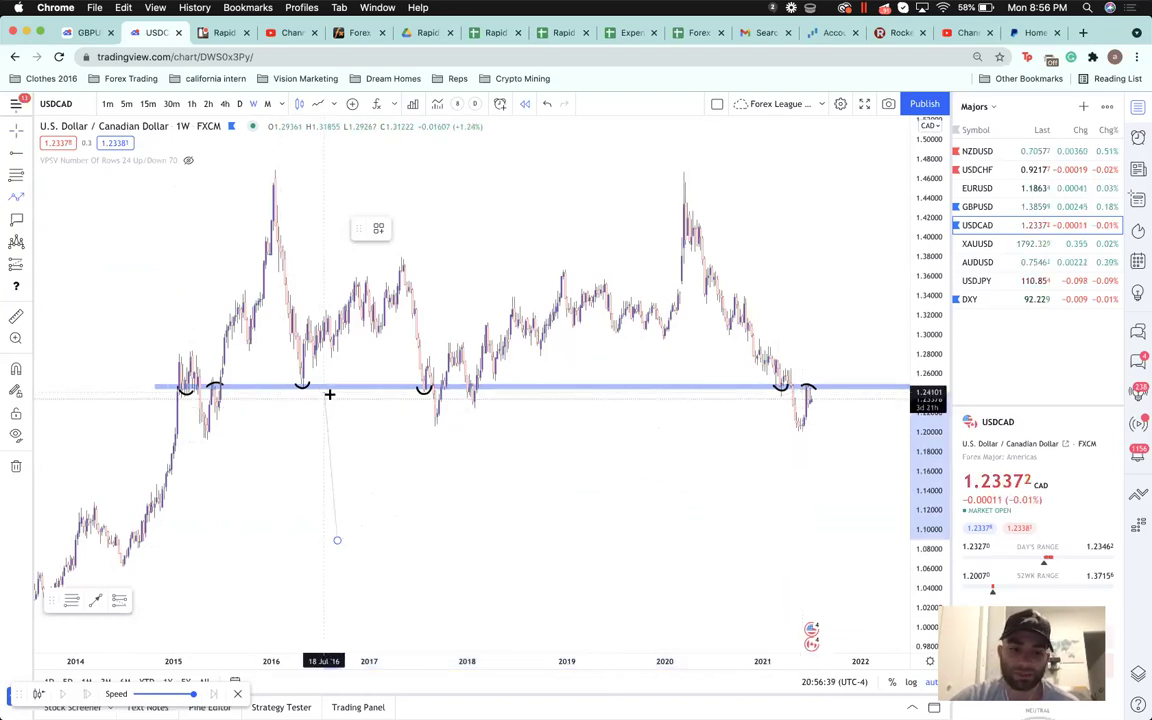
pyautogui.press('Escape')
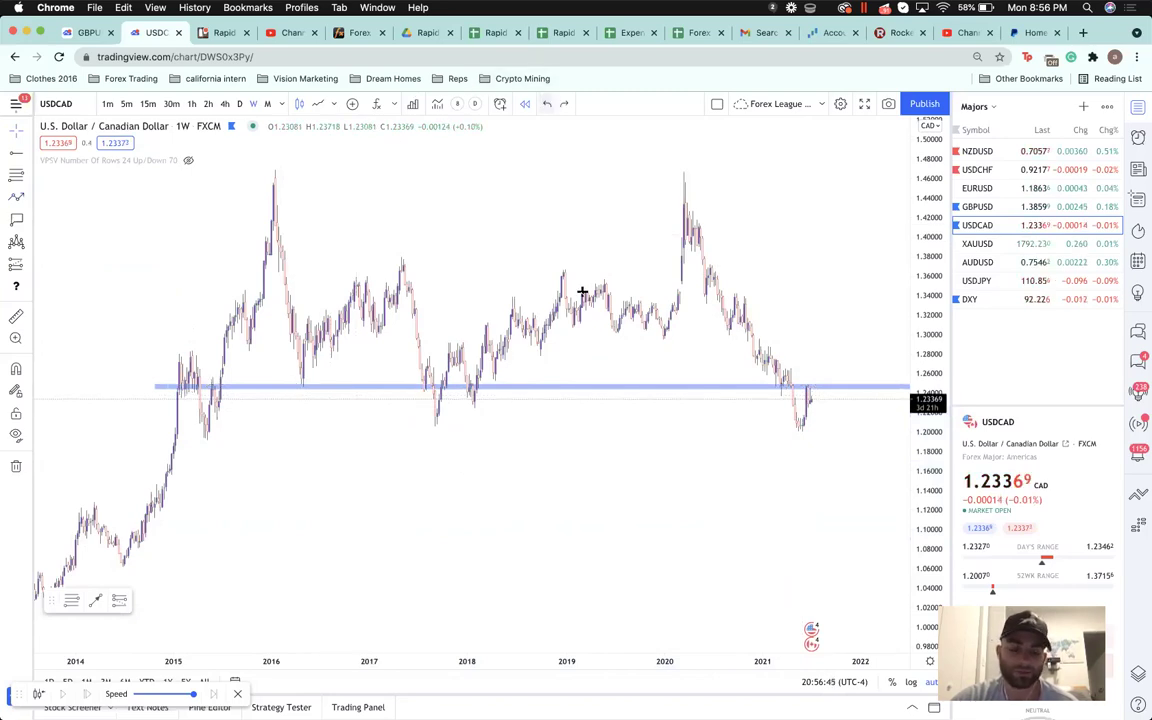
# - Switch USDCAD to the daily timeframe and examine the price action around the zone from 2020 to July 2021
pyautogui.click(240, 104)
pyautogui.scroll(6, 601, 443)
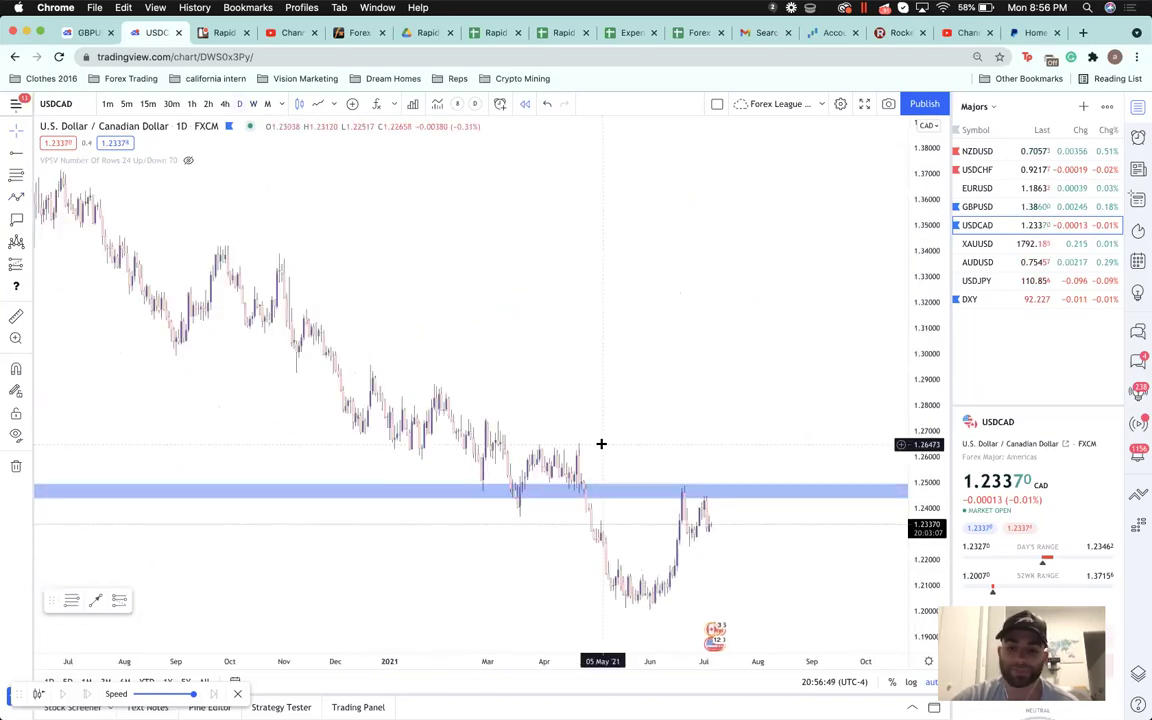
pyautogui.scroll(-2, 601, 444)
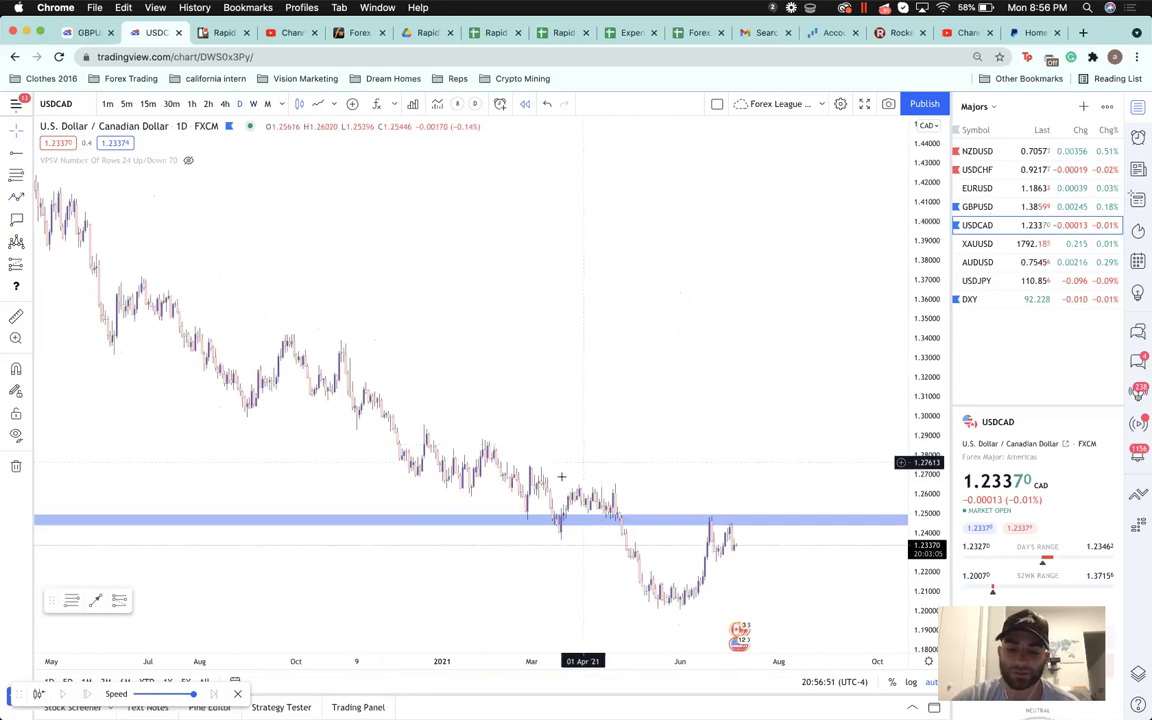
pyautogui.scroll(2, 561, 476)
pyautogui.scroll(-2, 562, 477)
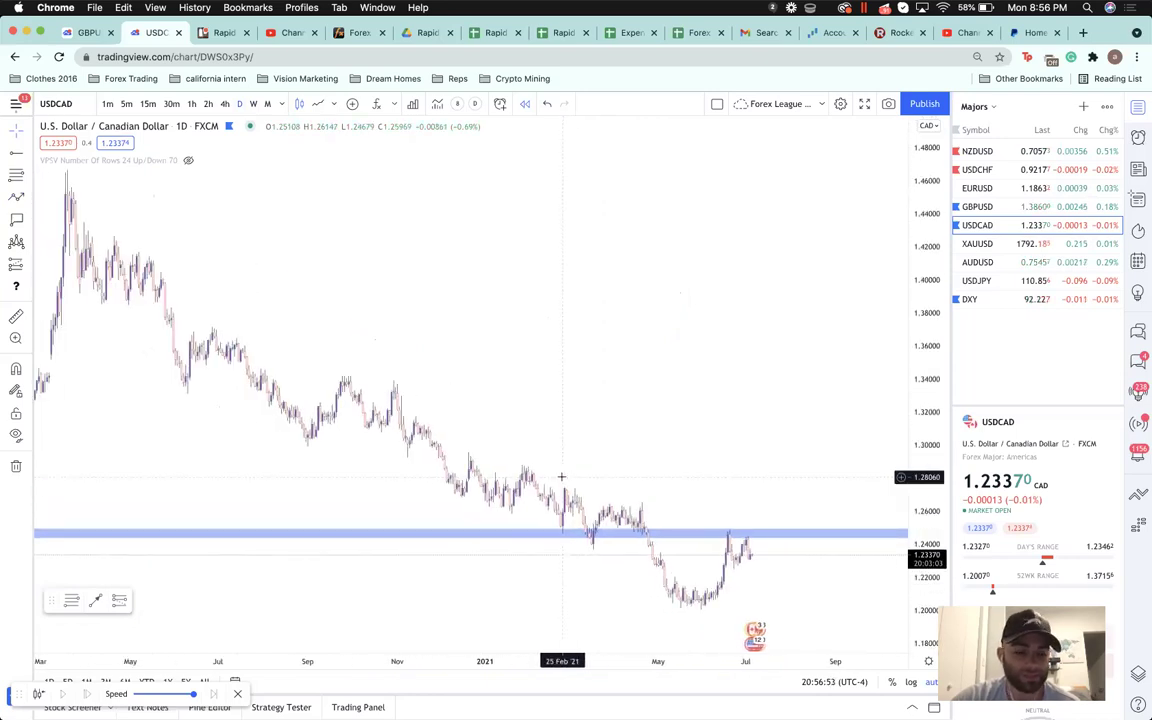
pyautogui.scroll(3, 528, 490)
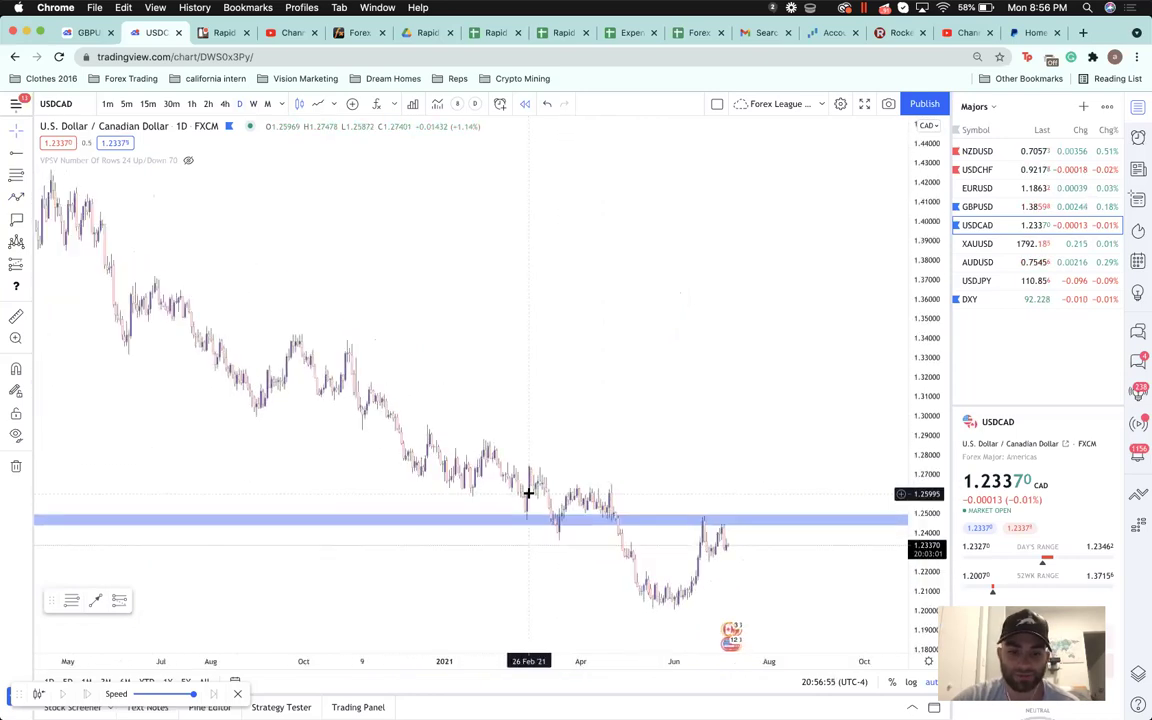
# - Trace the daily downtrend's lower highs and lower lows with a path from late October 2020 to the blue zone in July 2021
pyautogui.scroll(3, 528, 492)
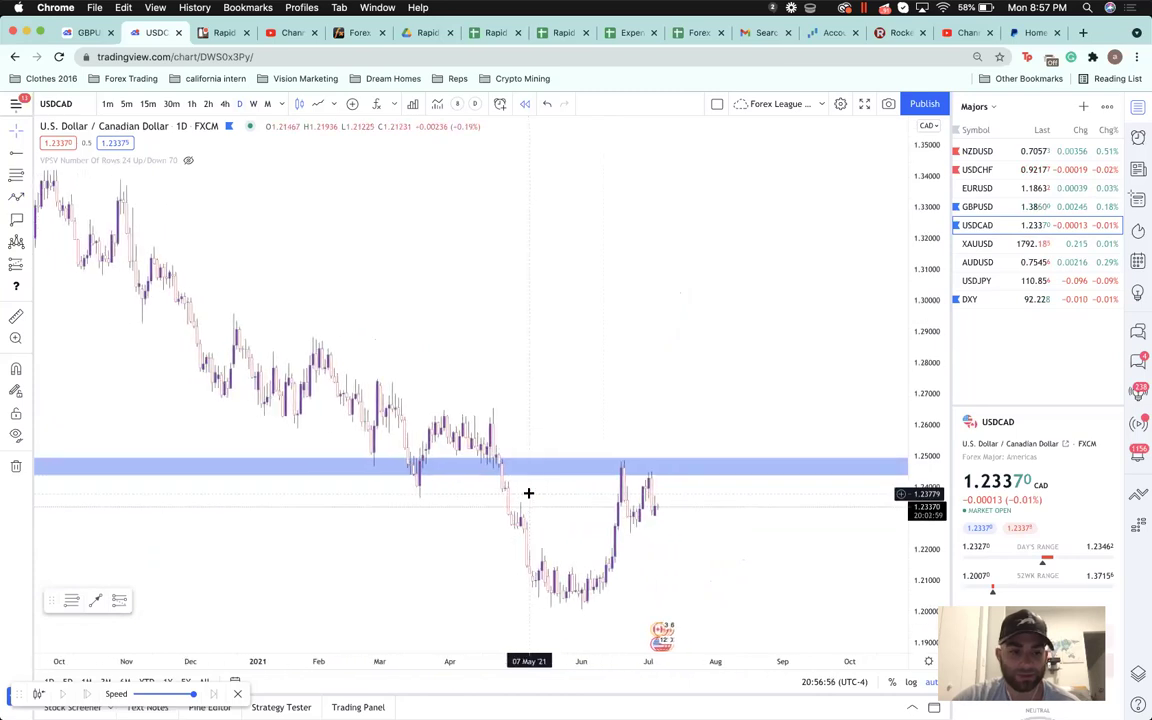
pyautogui.scroll(-1, 241, 384)
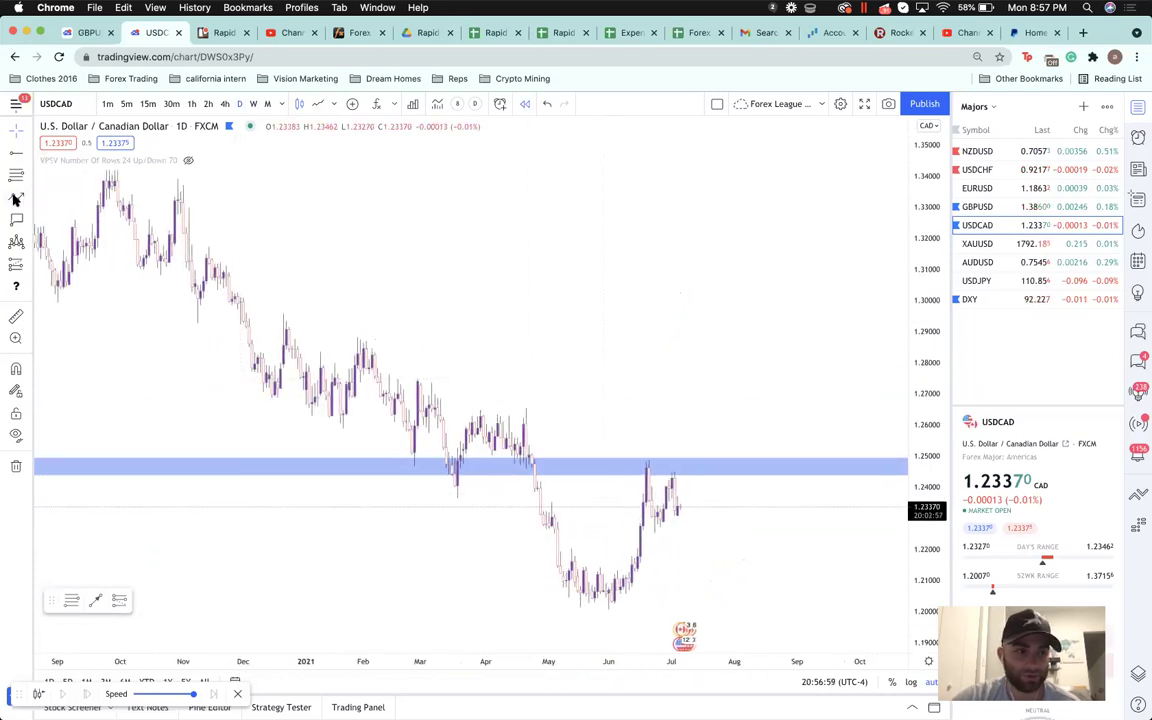
pyautogui.click(197, 303)
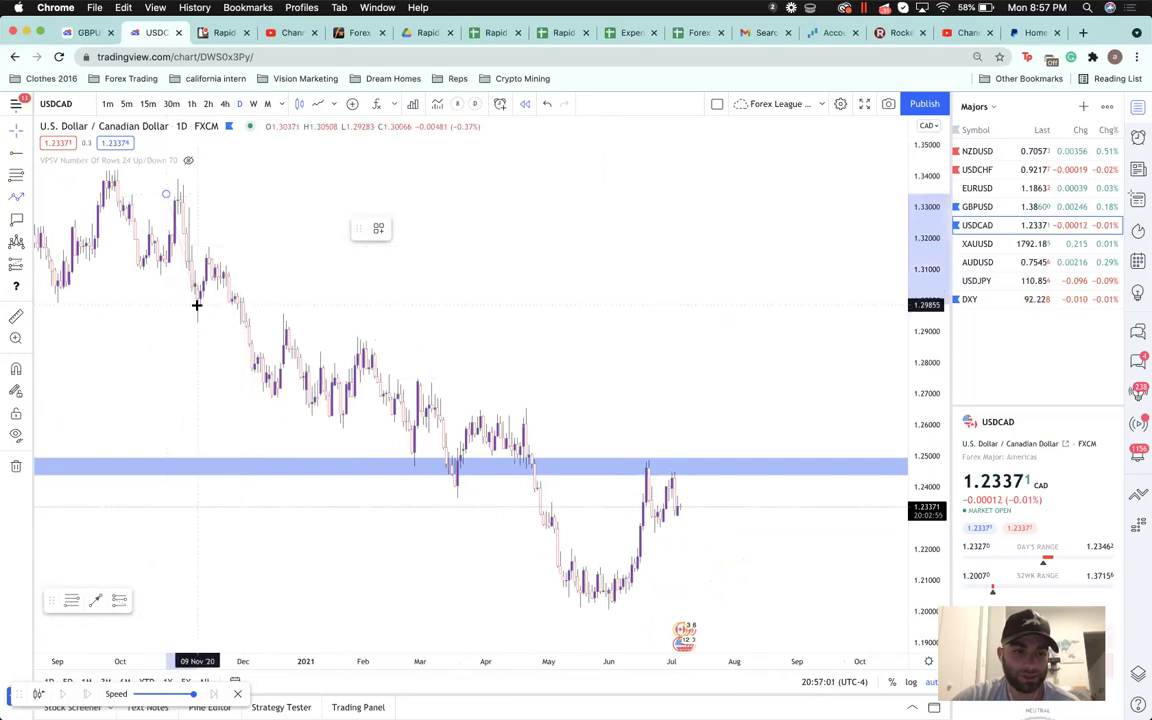
pyautogui.click(264, 397)
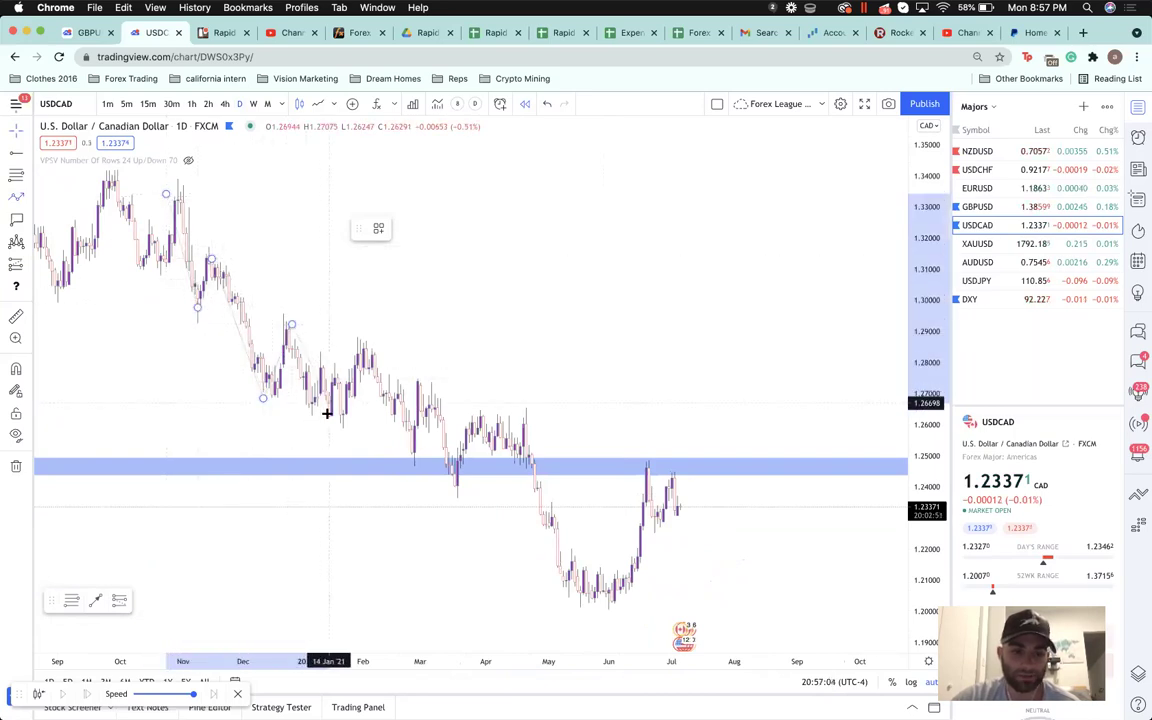
pyautogui.click(399, 457)
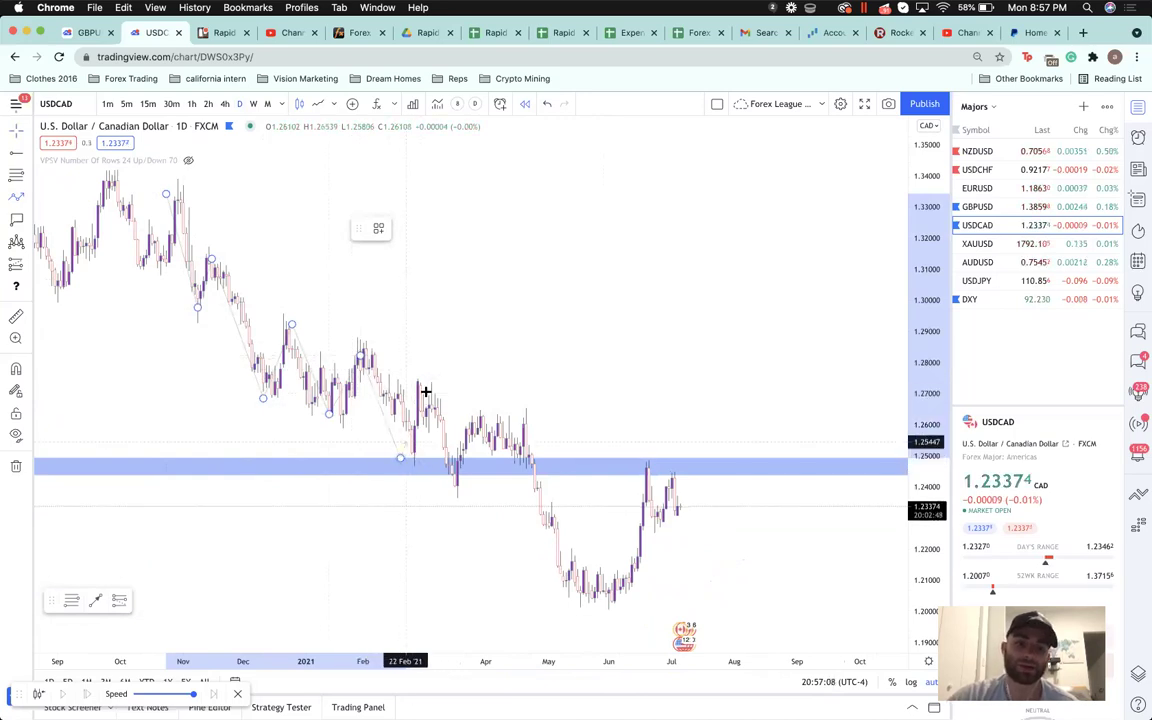
pyautogui.click(457, 493)
pyautogui.click(494, 415)
pyautogui.click(600, 604)
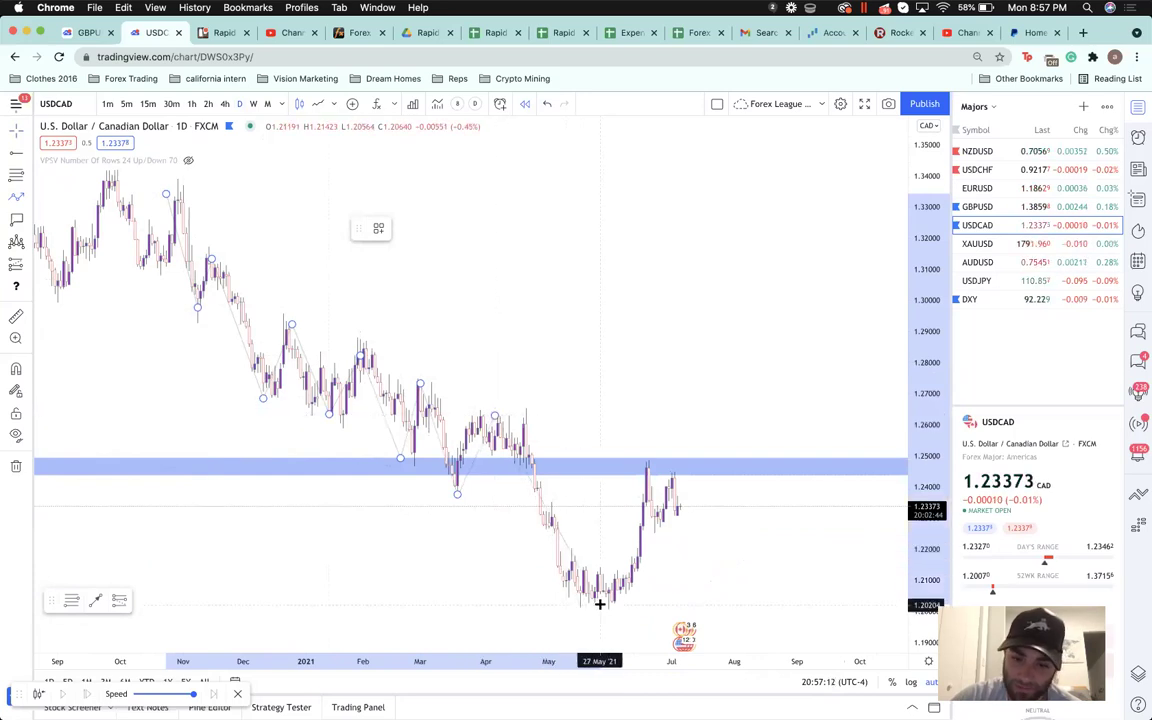
pyautogui.doubleClick(666, 468)
pyautogui.click(597, 398)
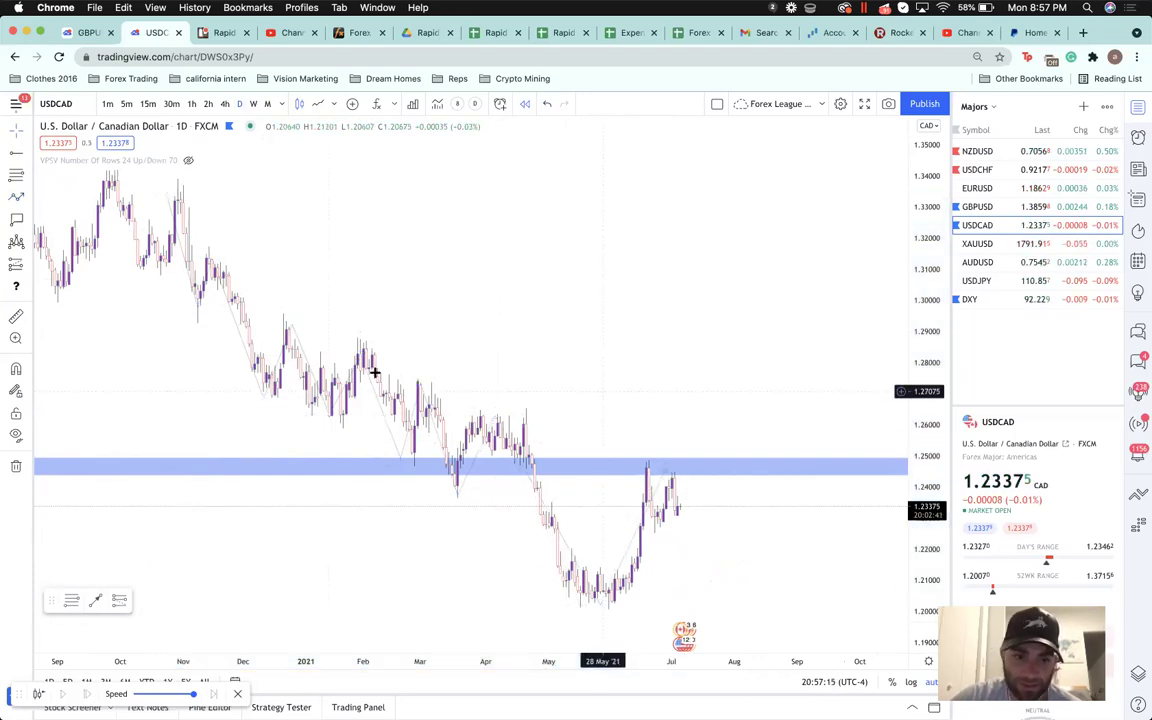
# - Draw a descending trend line along the lower highs from 26 Nov 2020 at about 1.3013 to 10 Sep 2021 at about 1.2243
pyautogui.click(25, 157)
pyautogui.click(113, 156)
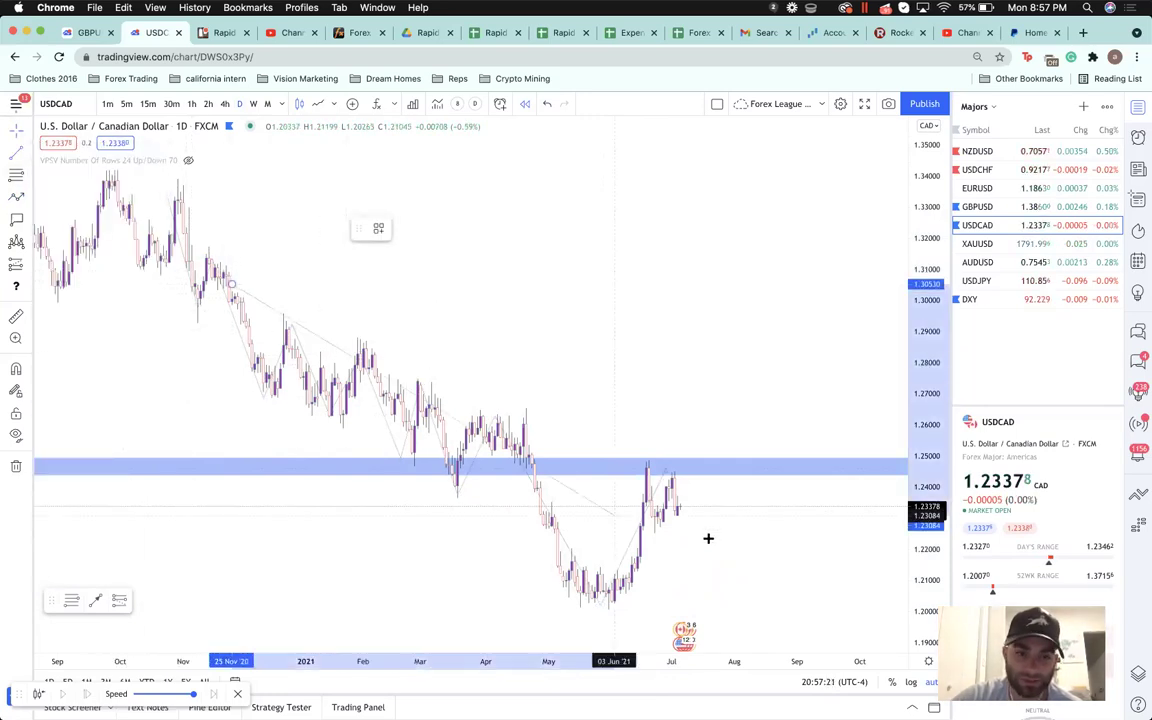
pyautogui.click(812, 523)
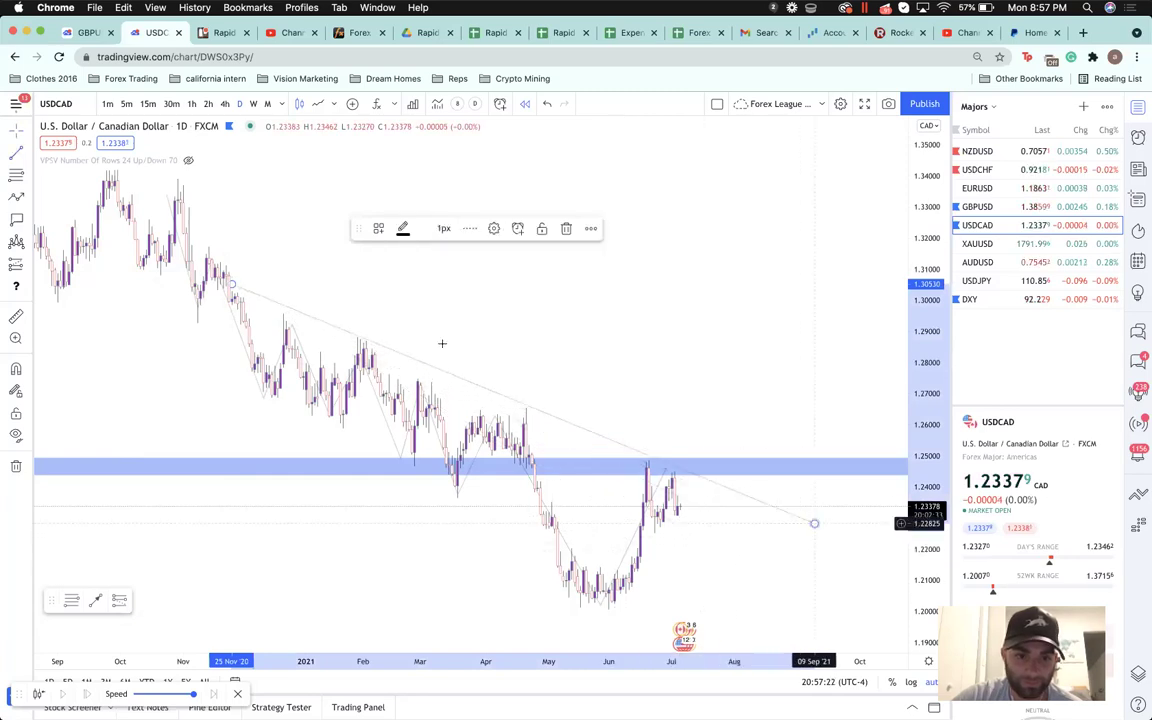
pyautogui.moveTo(440, 373); pyautogui.dragTo(444, 383)
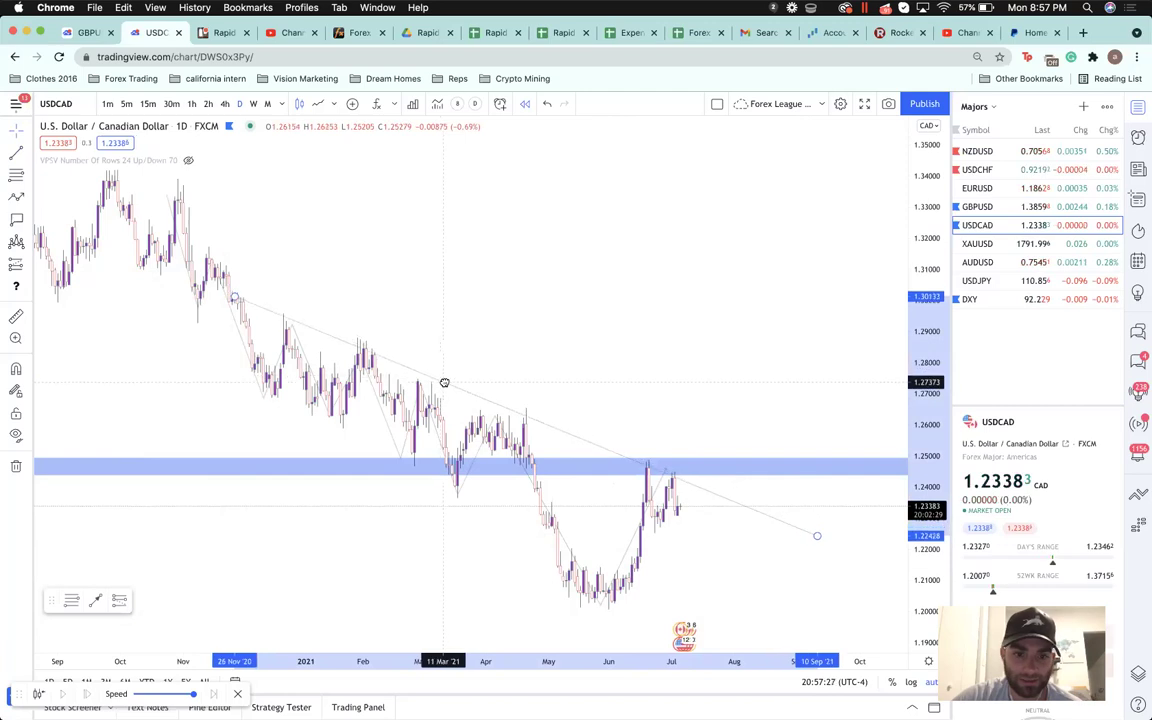
pyautogui.click(615, 337)
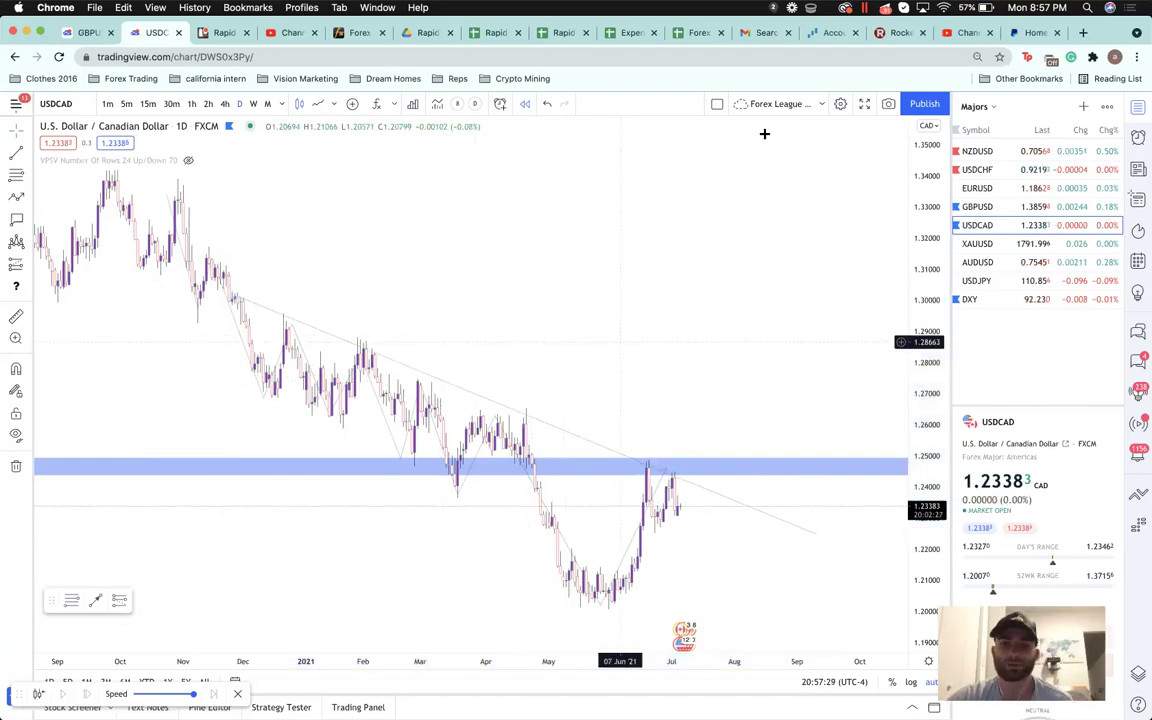
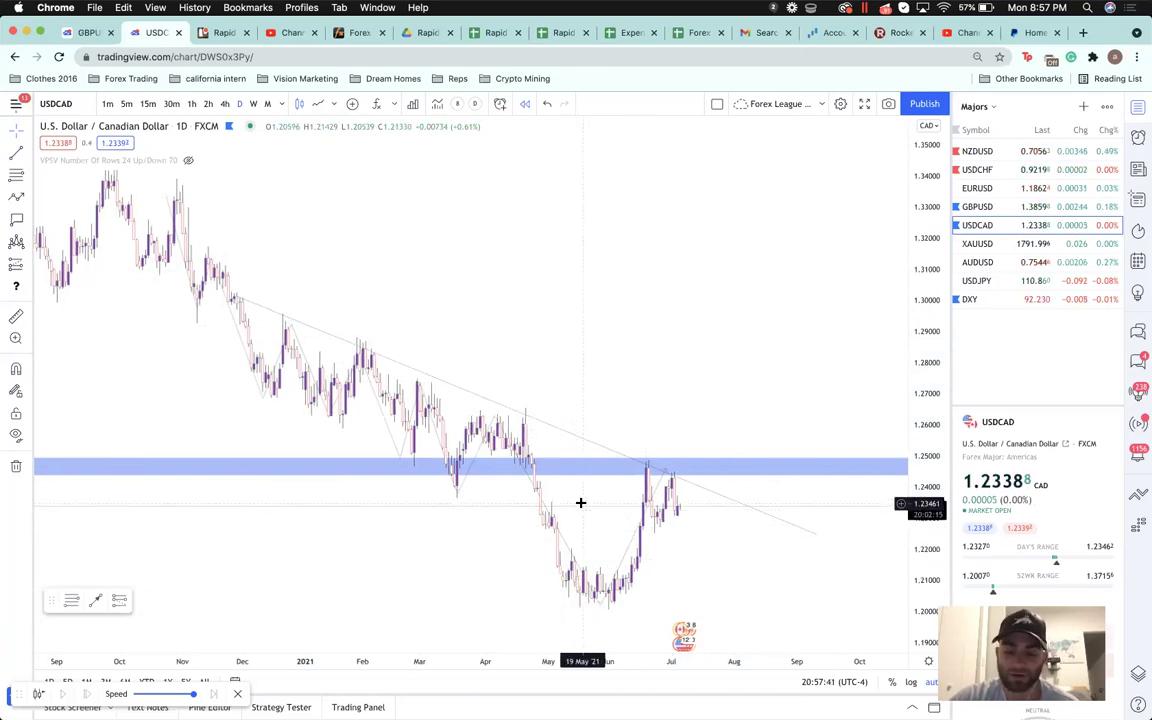
# - Compare the price reaction at the zone and trend line on the 4-hour and daily timeframes
pyautogui.scroll(1, 581, 501)
pyautogui.click(224, 103)
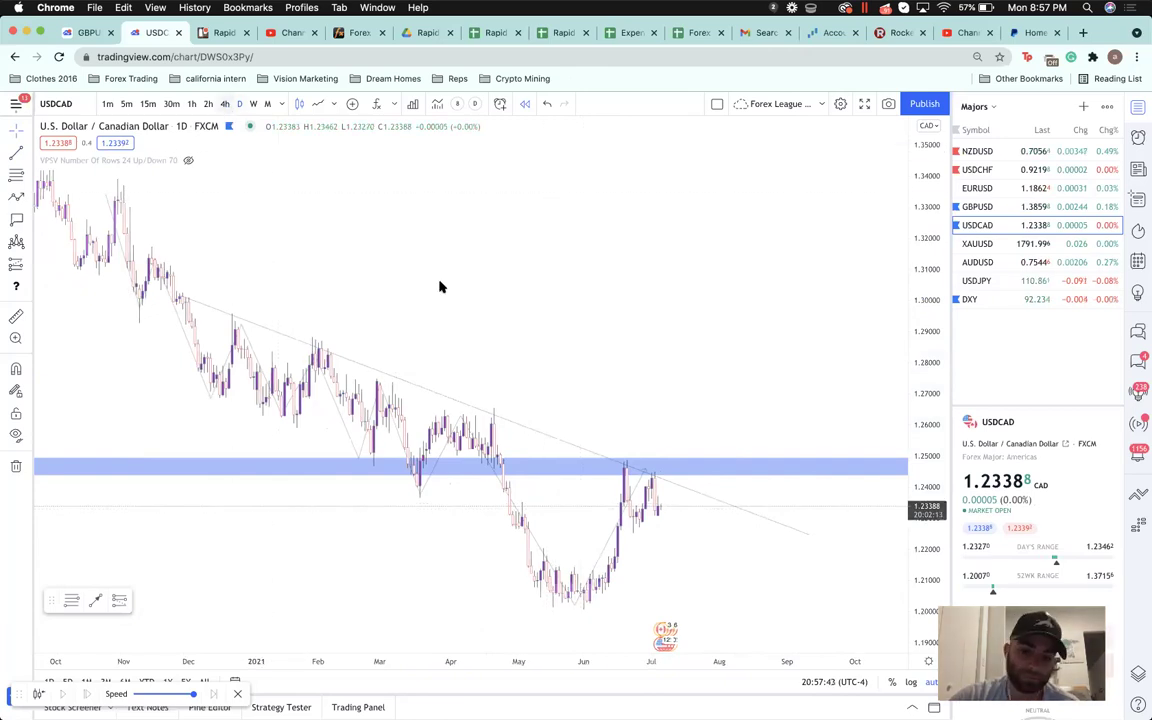
pyautogui.scroll(1, 616, 412)
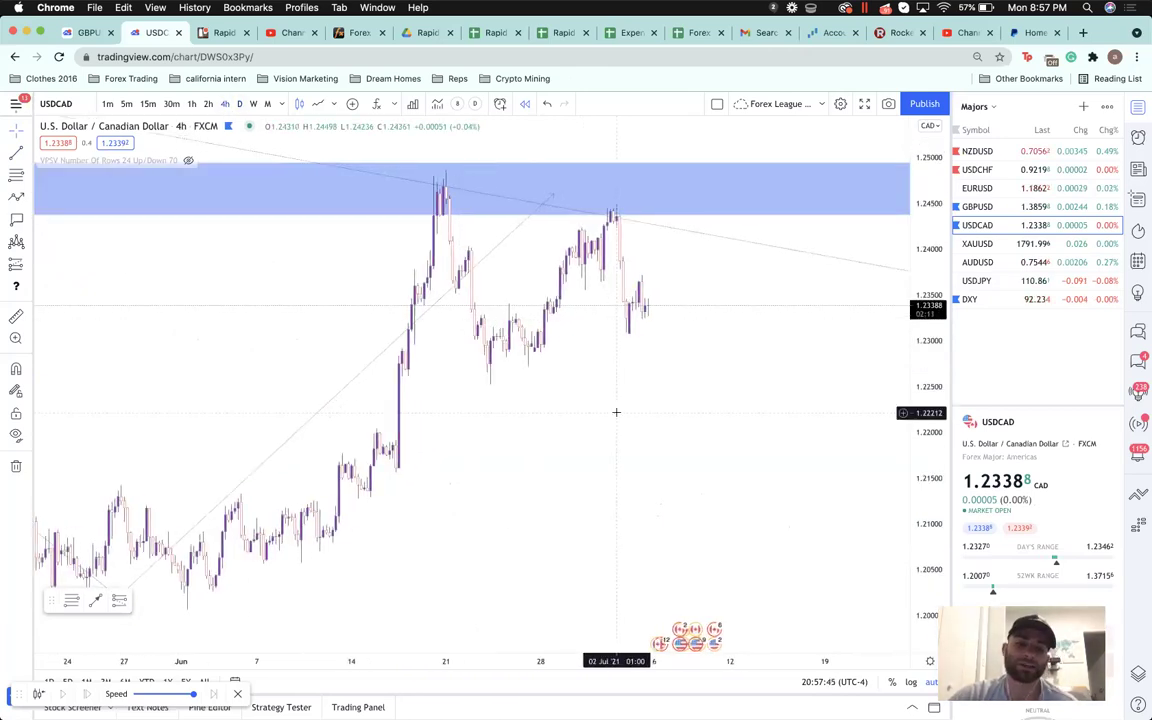
pyautogui.scroll(-1, 308, 312)
pyautogui.hscroll(-5, 307, 312)
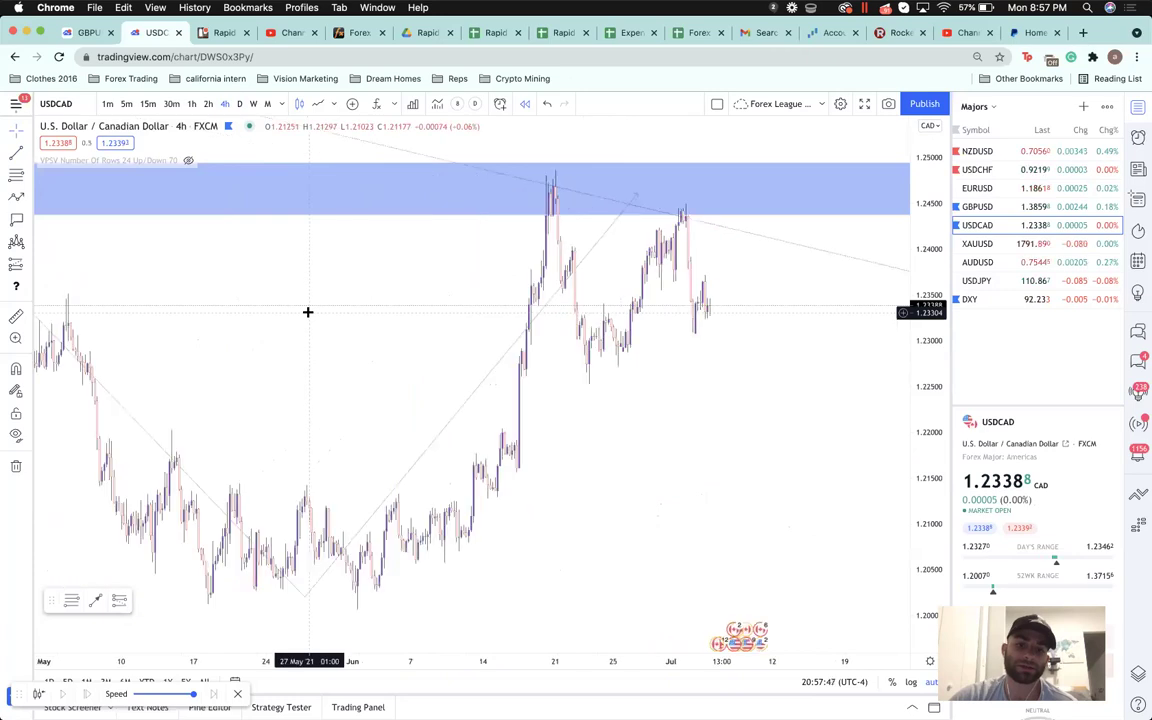
pyautogui.write('1D')
pyautogui.press('Return')
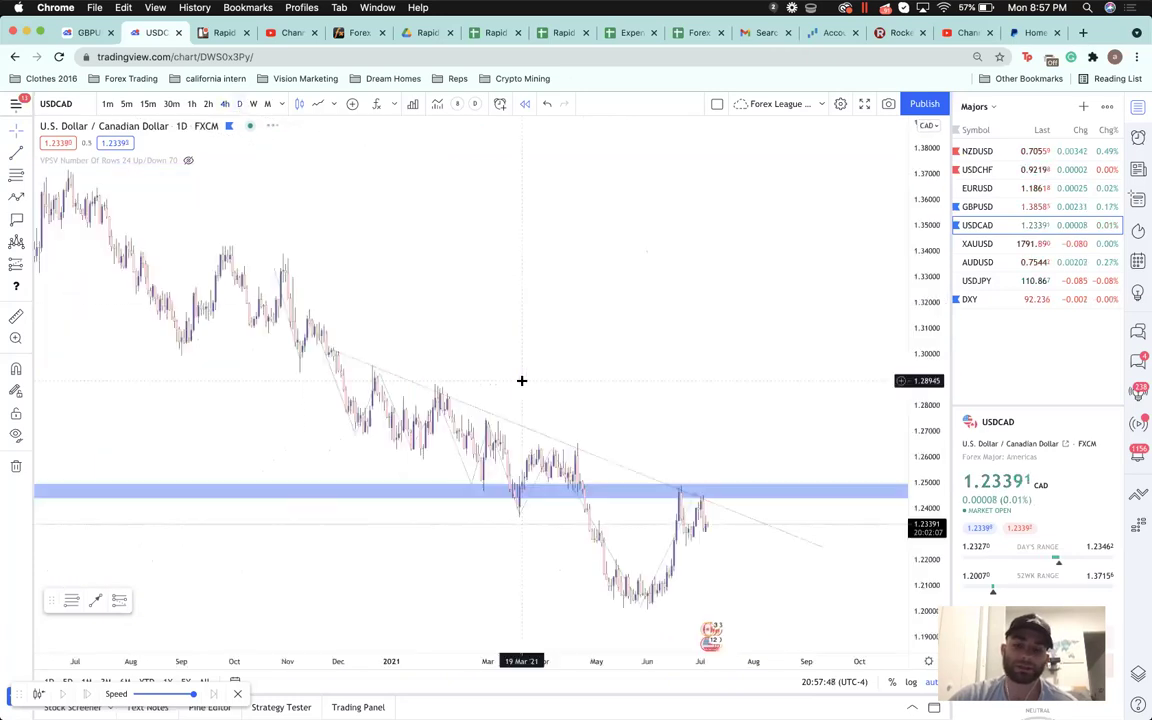
pyautogui.scroll(2, 651, 485)
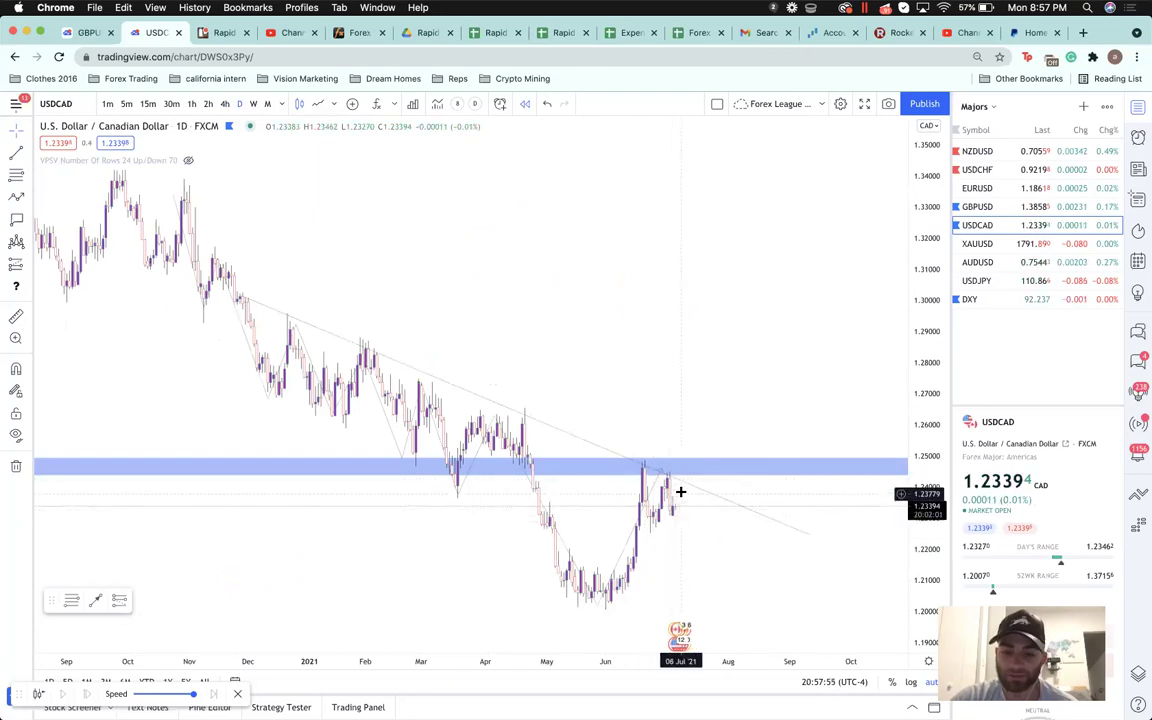
pyautogui.scroll(3, 683, 493)
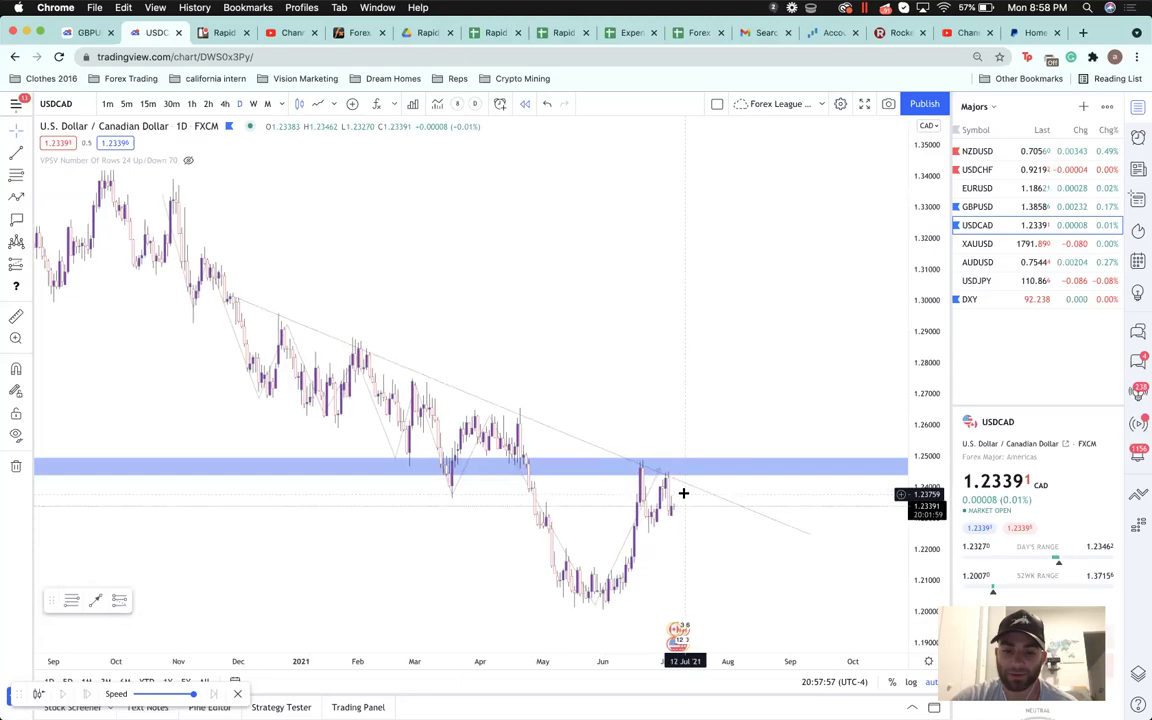
pyautogui.scroll(3, 455, 401)
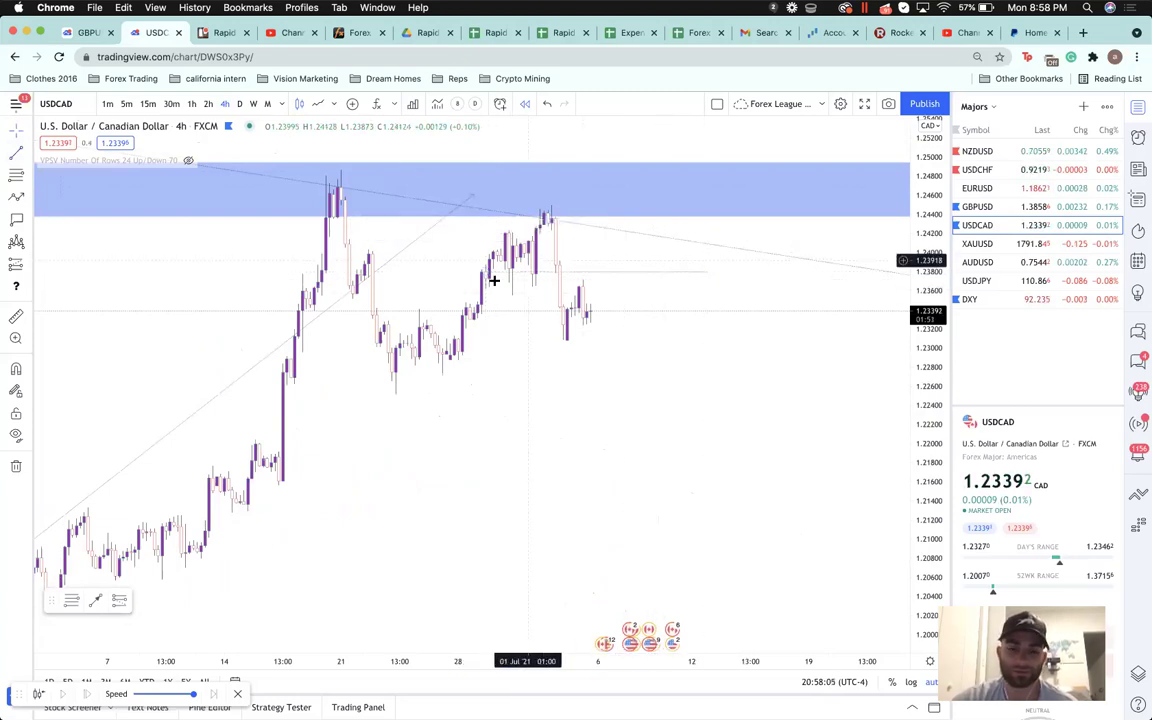
# - Place a short position on the 4-hour chart with entry at 1.23793 and the stop at 1.24606
pyautogui.hscroll(1, 494, 280)
pyautogui.click(28, 260)
pyautogui.click(160, 288)
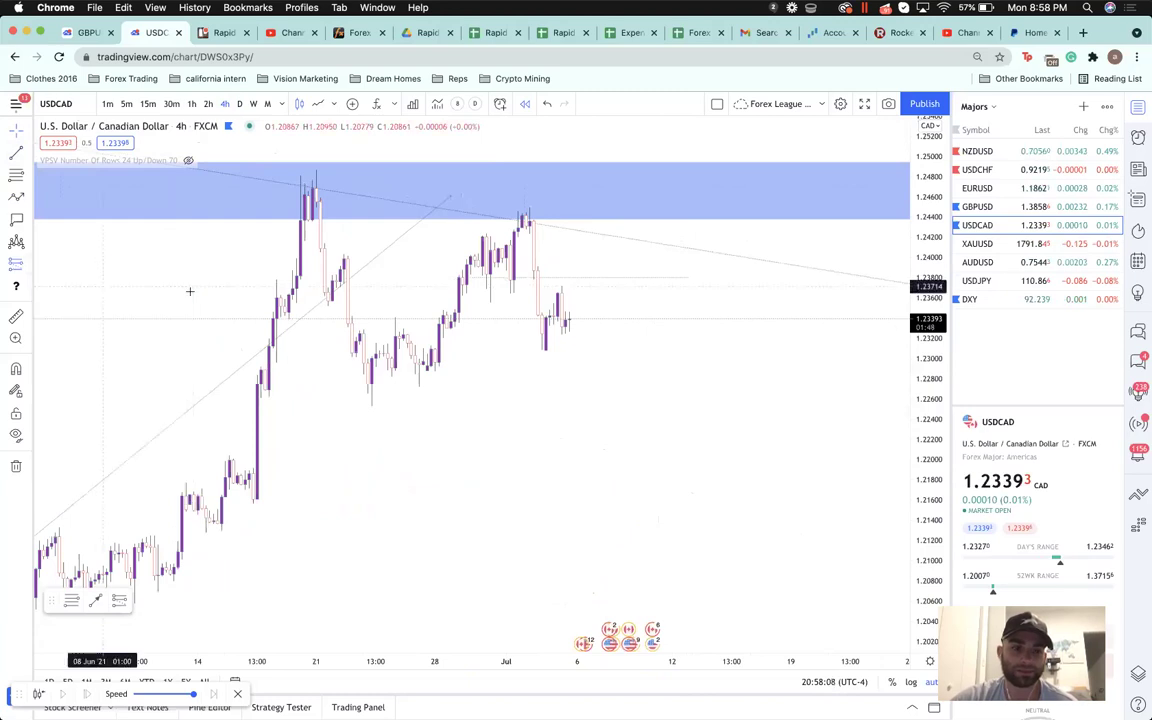
pyautogui.click(601, 277)
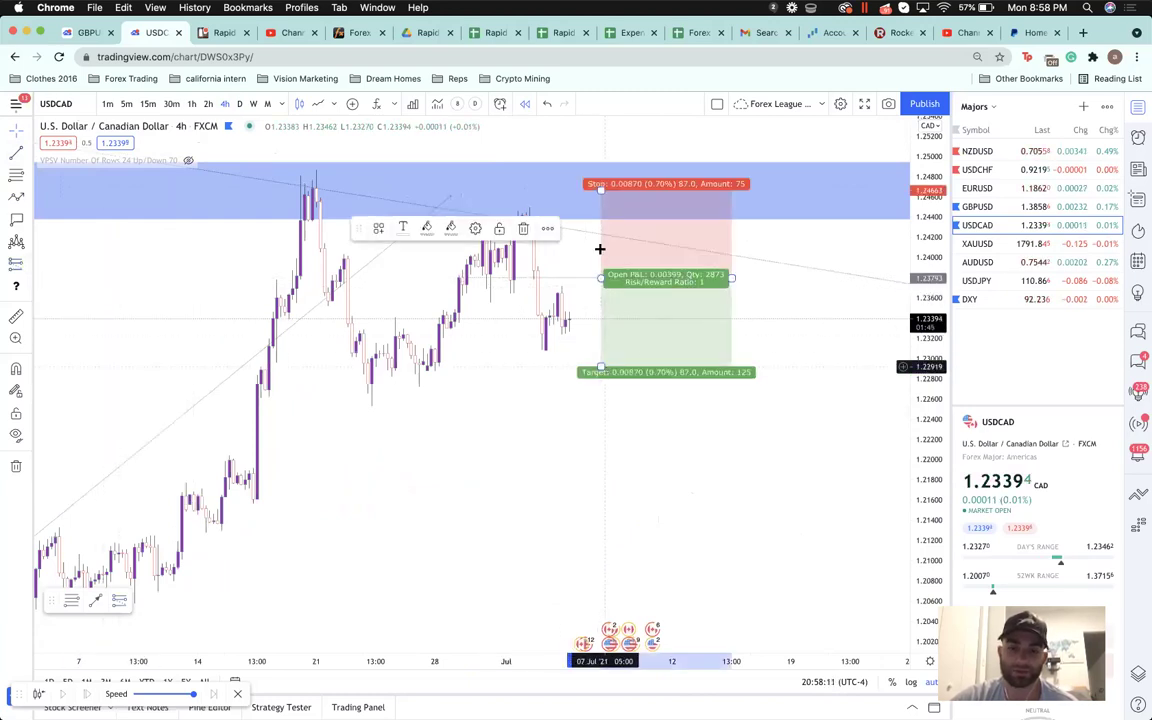
pyautogui.moveTo(601, 190); pyautogui.dragTo(596, 195)
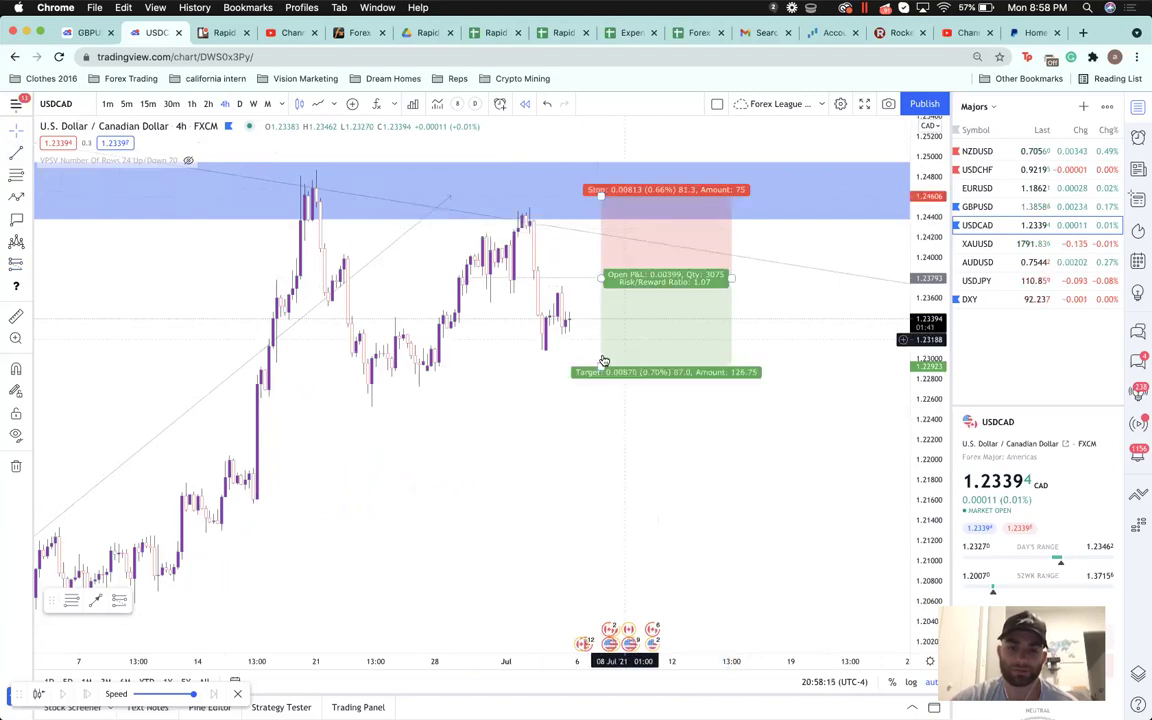
# - Delete the path that traces the swing highs and lows
pyautogui.hscroll(3, 556, 385)
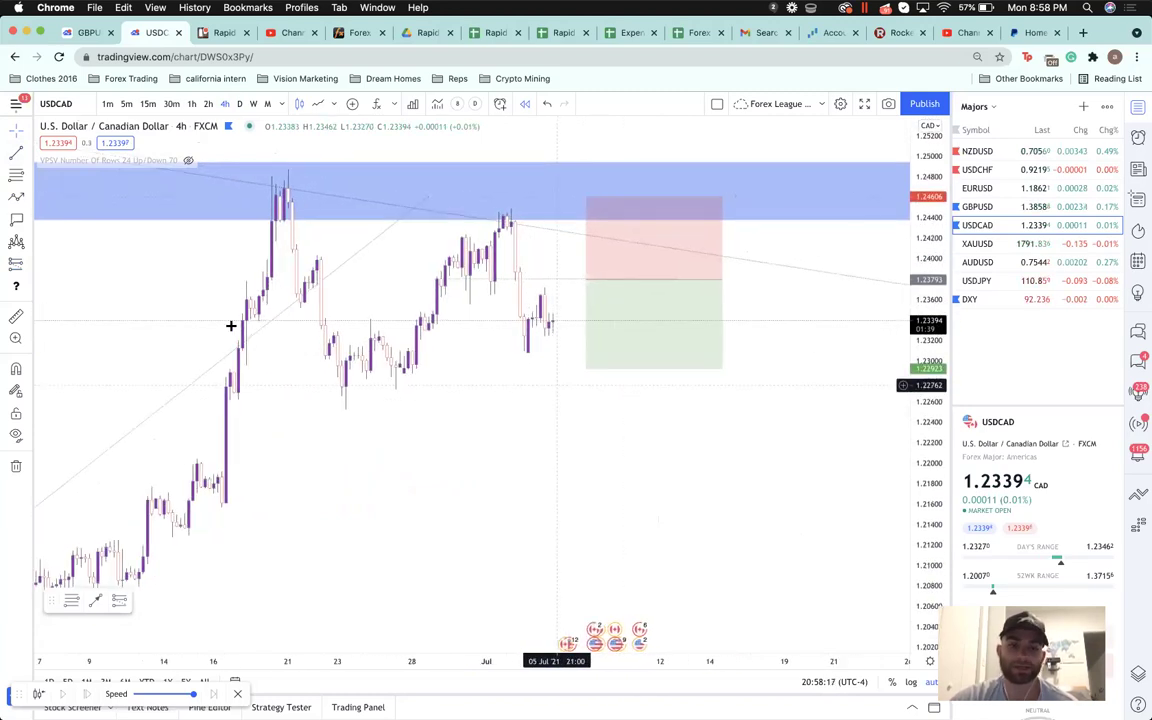
pyautogui.click(369, 249)
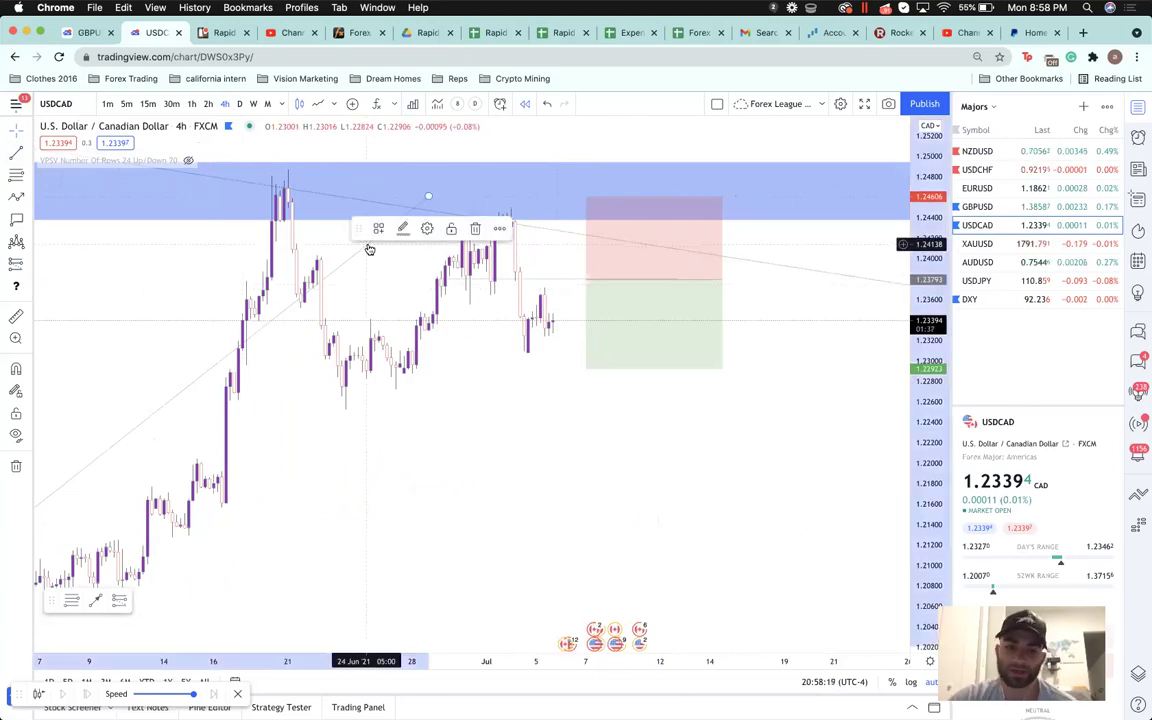
pyautogui.click(370, 273)
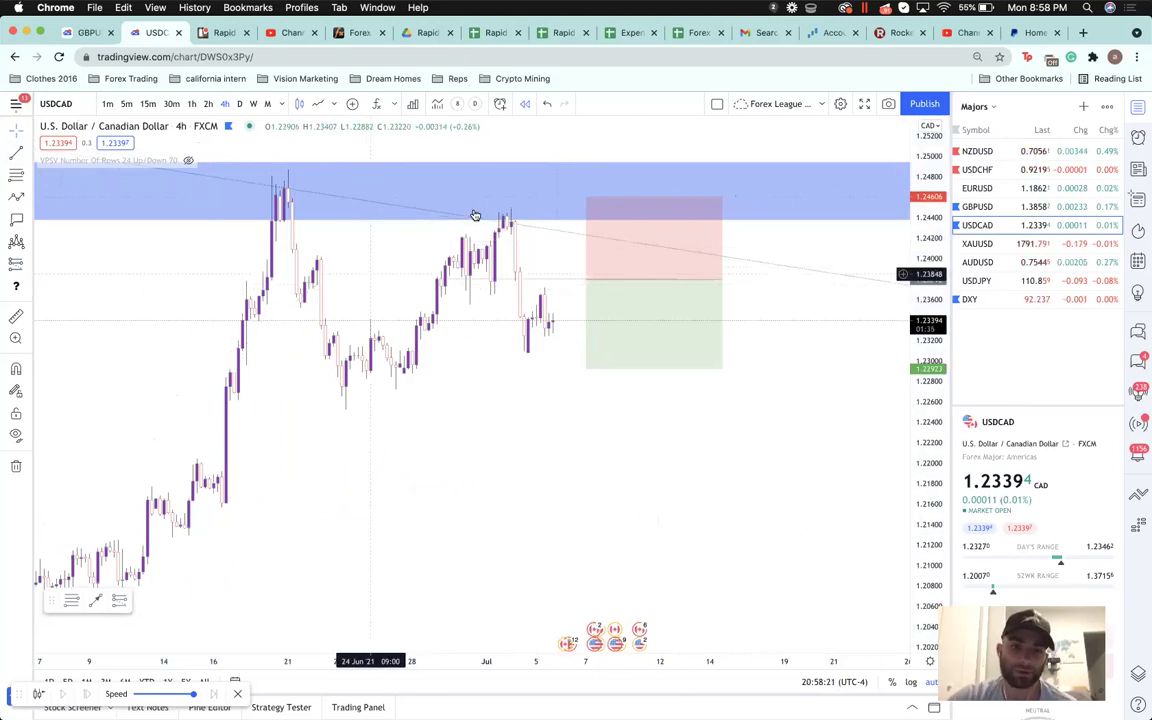
pyautogui.hscroll(5, 400, 261)
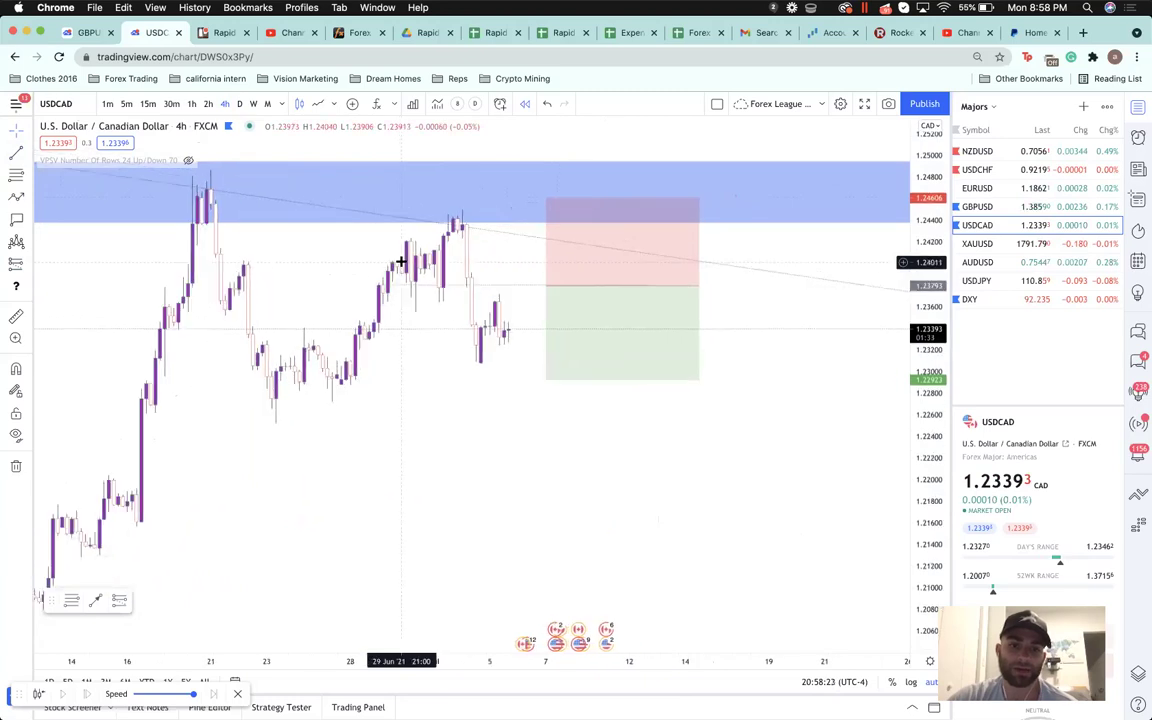
pyautogui.scroll(2, 401, 261)
pyautogui.click(16, 196)
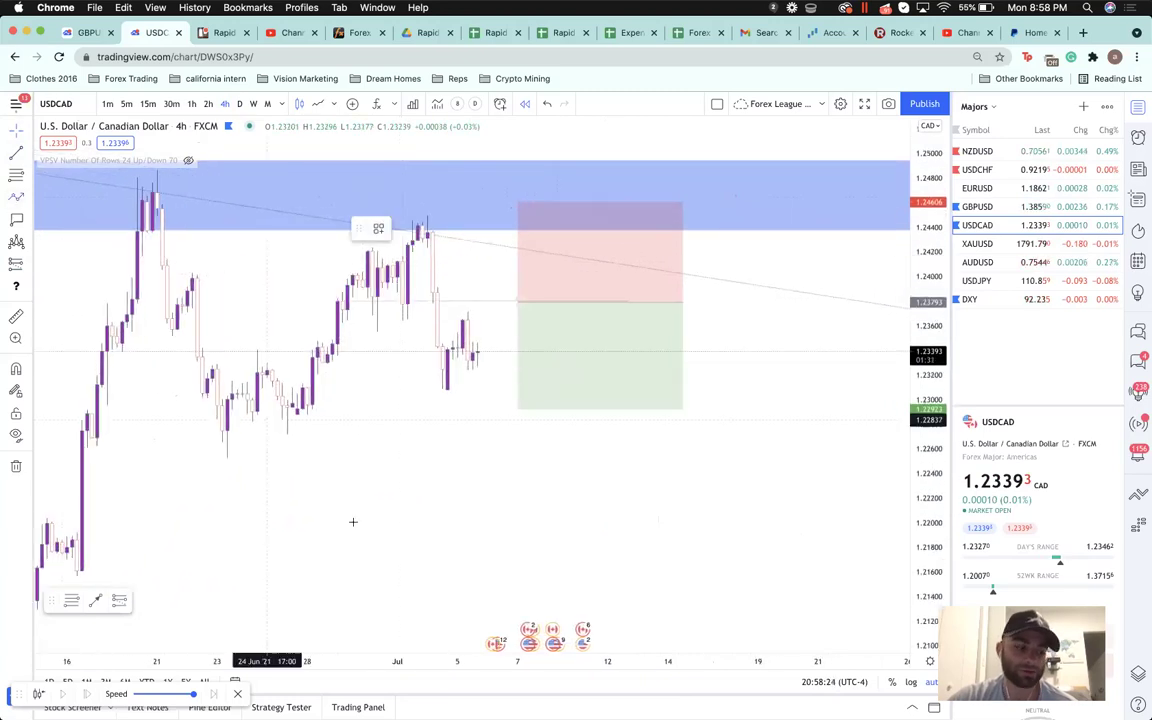
pyautogui.click(447, 523)
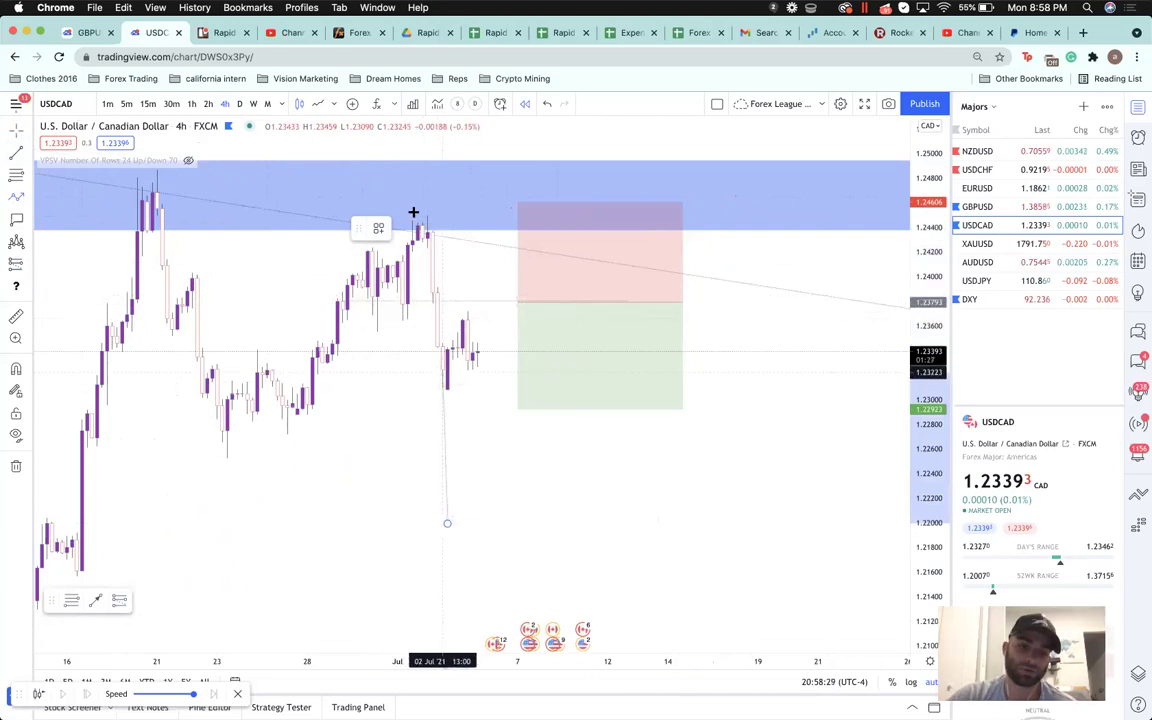
pyautogui.press('Escape')
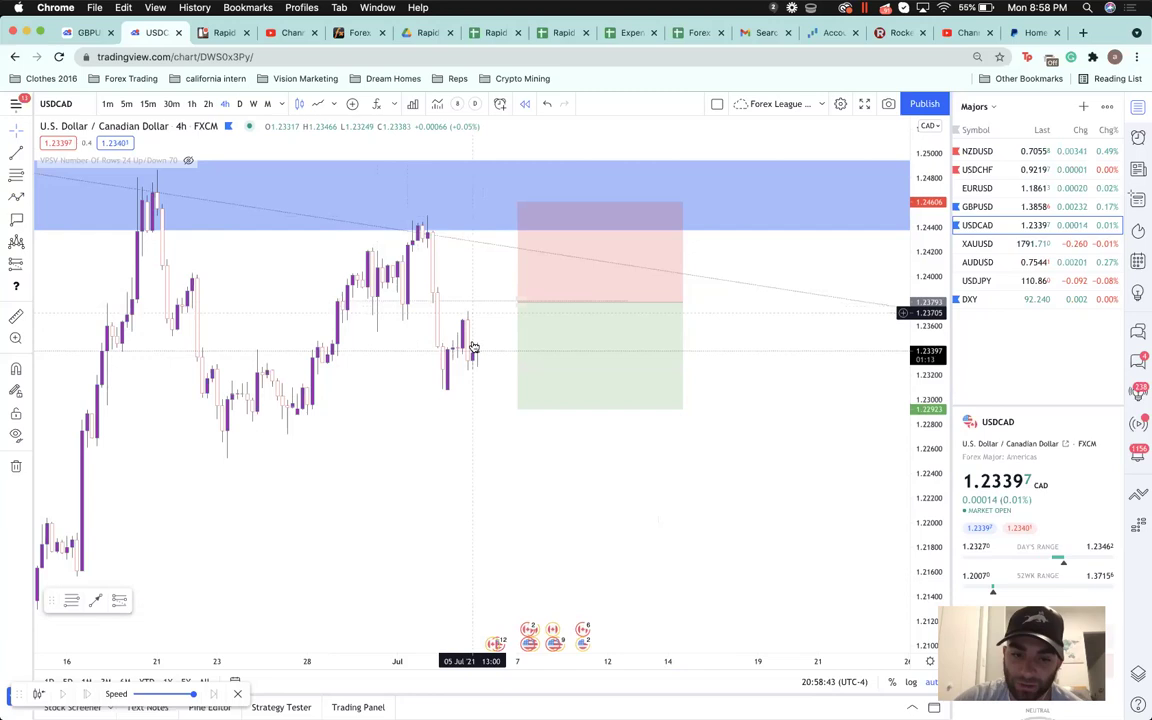
# - Draw a Fibonacci retracement over the early July drop, from the high at 1.24451 to the low at 1.23116
pyautogui.moveTo(570, 333)
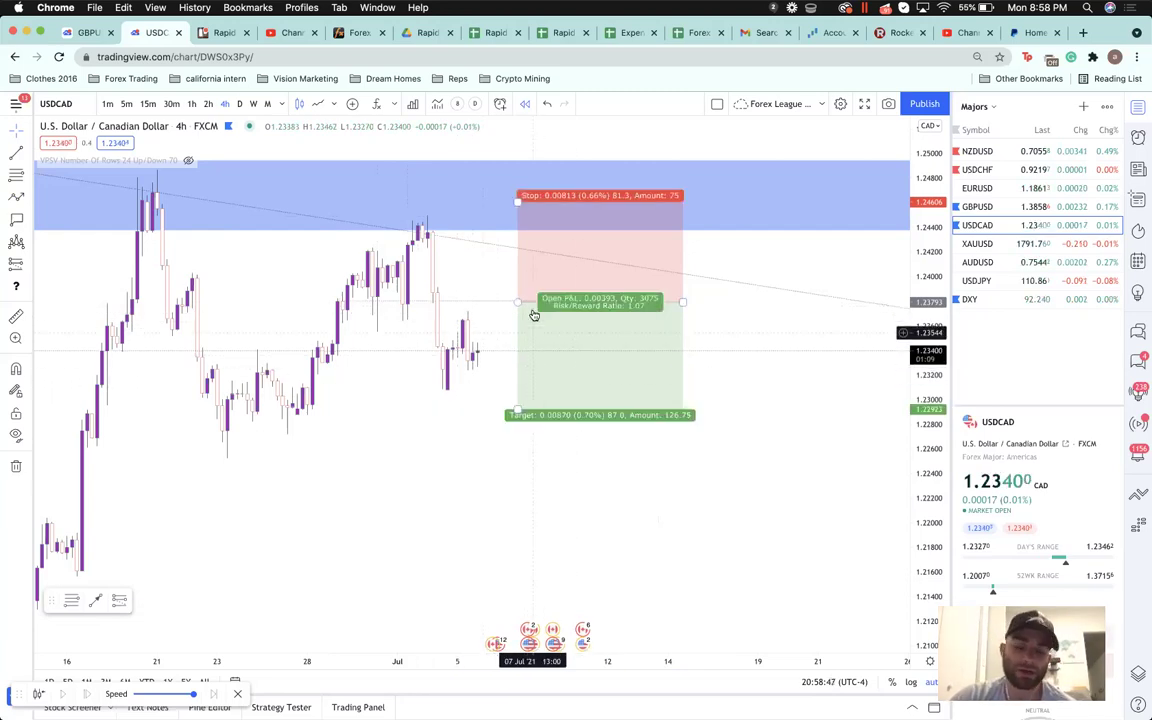
pyautogui.scroll(2, 405, 312)
pyautogui.click(15, 176)
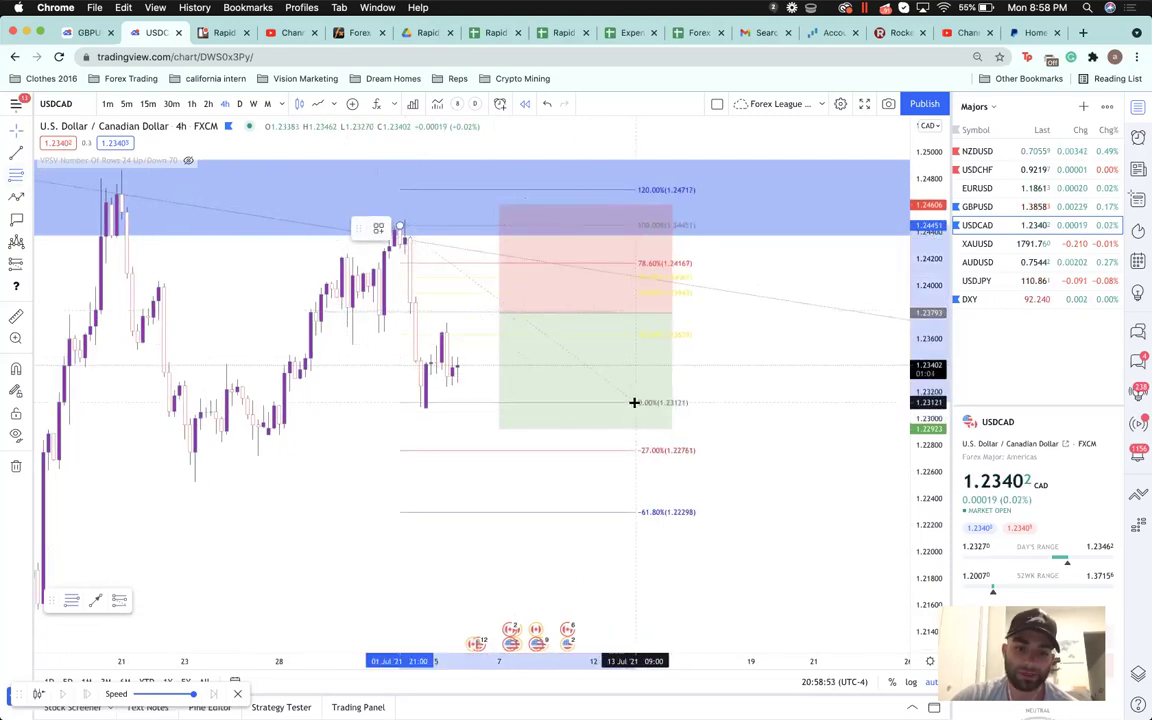
pyautogui.moveTo(634, 402); pyautogui.dragTo(636, 403)
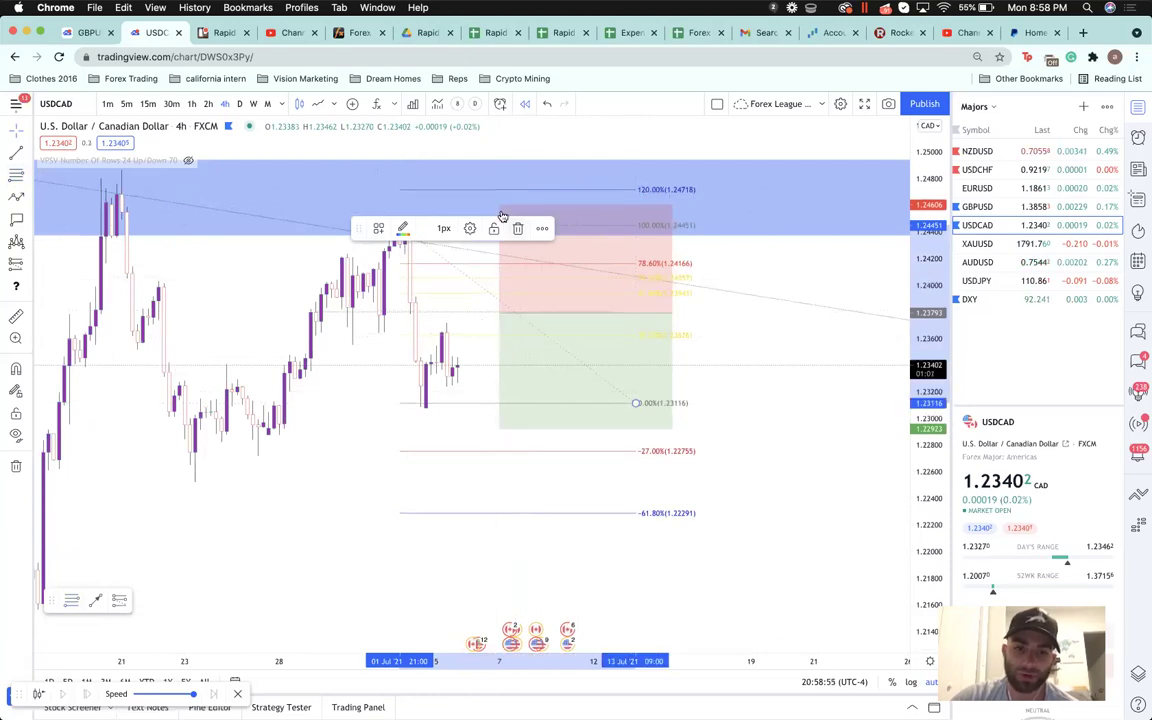
# - Tighten the short position's stop to 1.24419 and lower its target to the -27% Fibonacci level at about 1.2276
pyautogui.click(502, 207)
pyautogui.moveTo(502, 207); pyautogui.dragTo(505, 229)
pyautogui.moveTo(497, 434); pyautogui.dragTo(497, 452)
# - Extend the short position's target past the -61.8% Fibonacci level to 1.21576
pyautogui.scroll(-2, 499, 452)
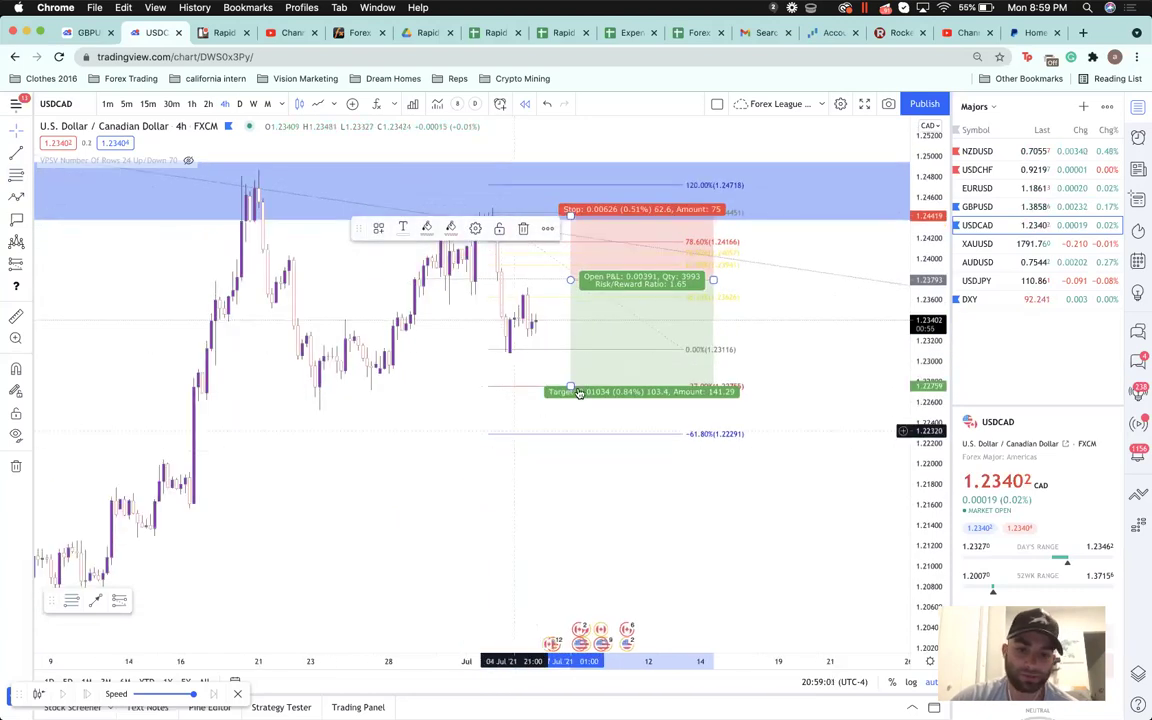
pyautogui.moveTo(569, 387); pyautogui.dragTo(568, 433)
pyautogui.scroll(-5, 568, 432)
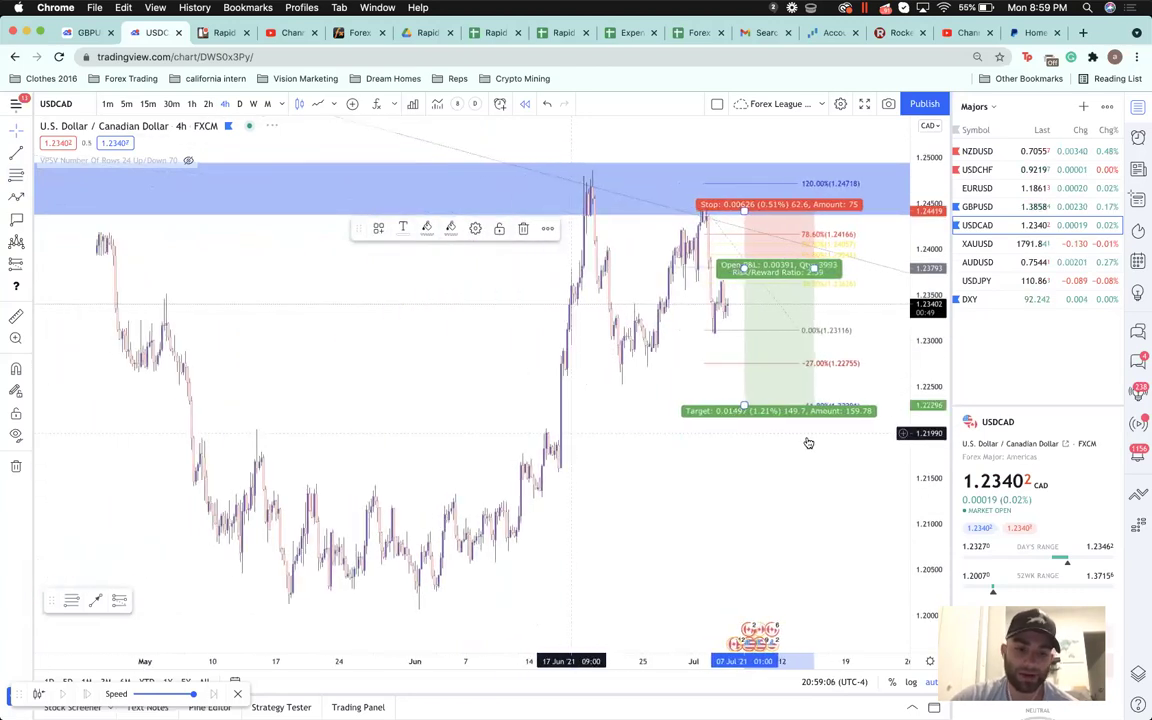
pyautogui.moveTo(744, 458); pyautogui.dragTo(743, 507)
pyautogui.click(714, 471)
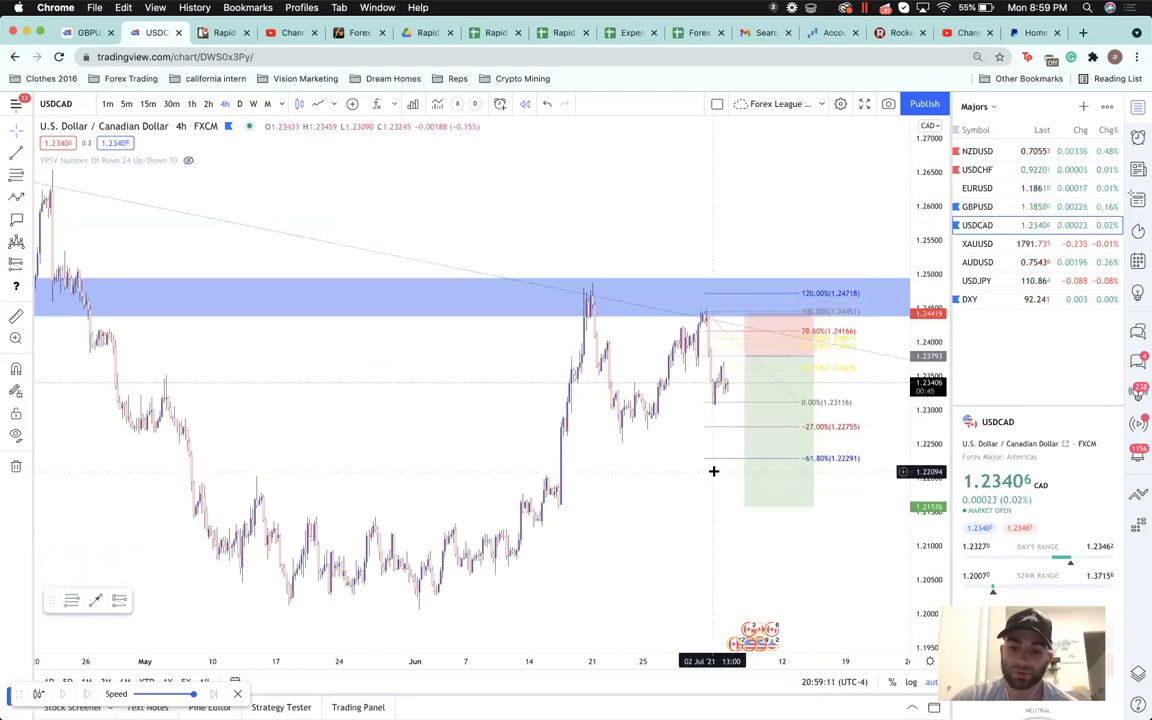
# - Draw a projected path from the current price up to the short entry at 1.23793 and down towards the -61.8% Fibonacci level
pyautogui.scroll(5, 531, 330)
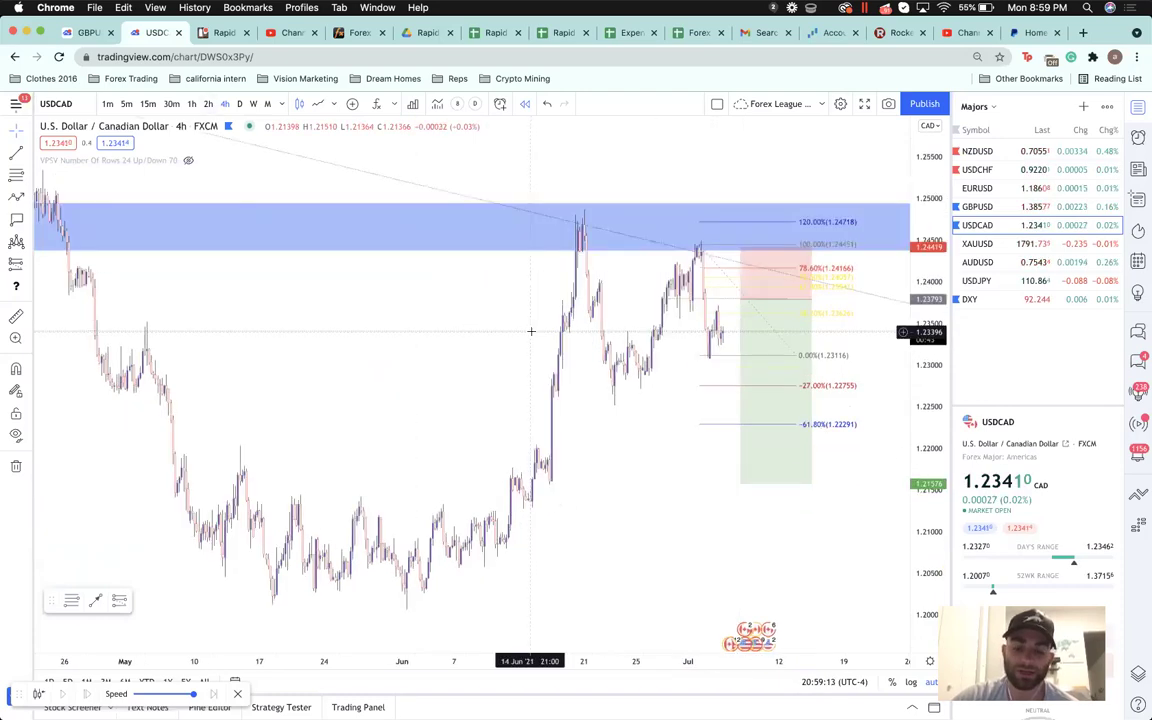
pyautogui.scroll(2, 531, 330)
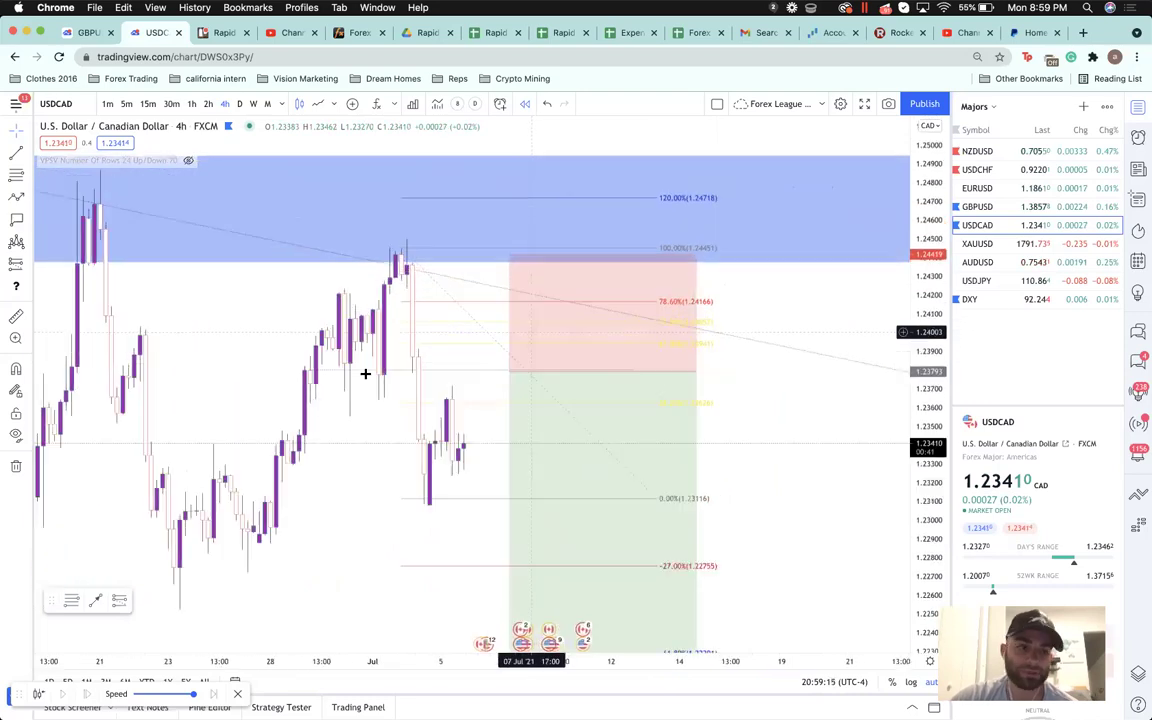
pyautogui.click(469, 441)
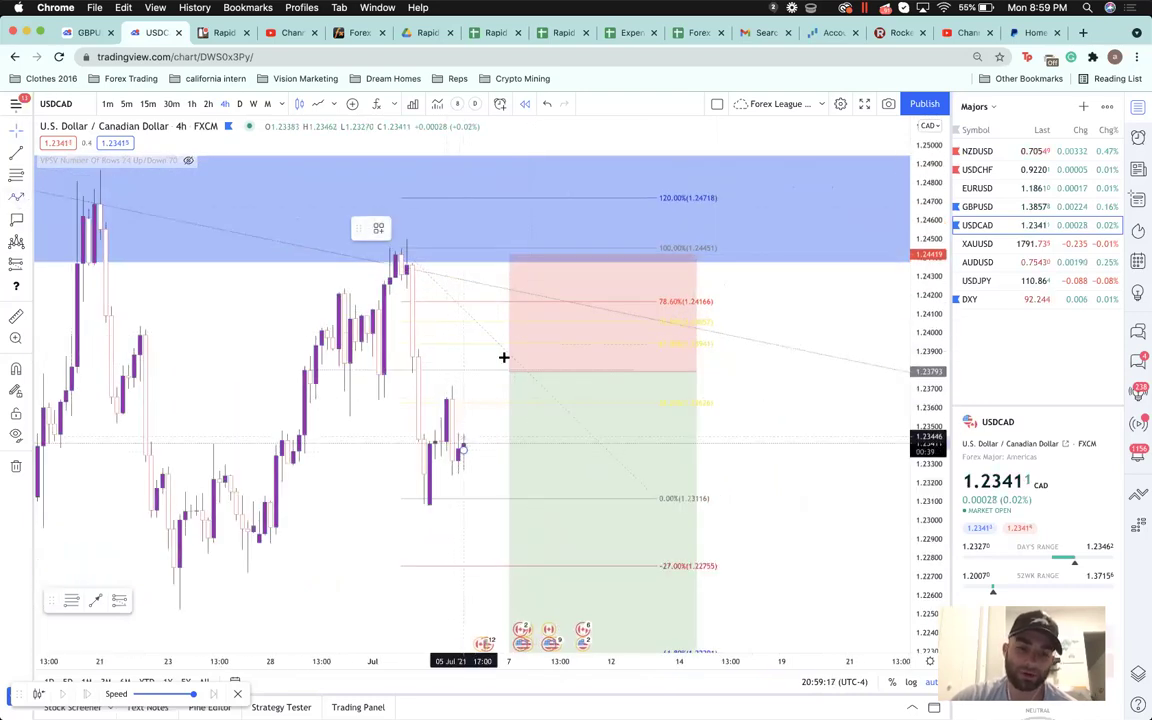
pyautogui.click(609, 635)
pyautogui.moveTo(942, 334); pyautogui.dragTo(931, 480)
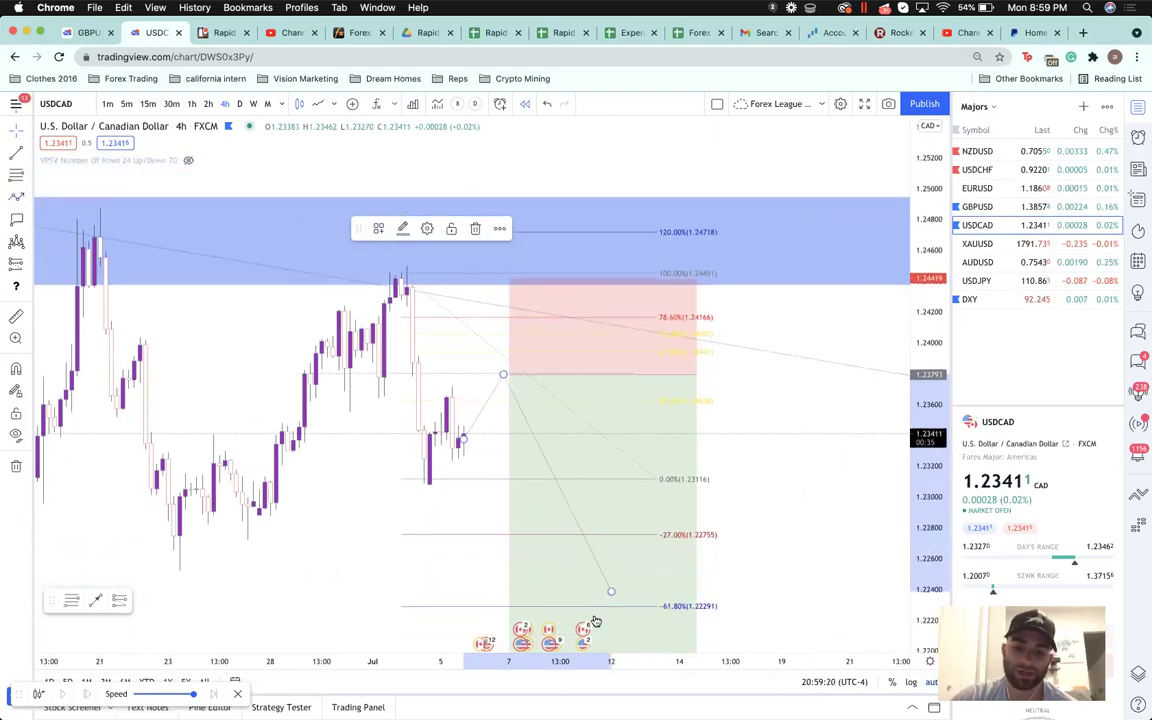
# - Shift the short position back to start at the latest candle, narrow its width, and delete the Fibonacci retracement
pyautogui.moveTo(603, 408); pyautogui.dragTo(556, 403)
pyautogui.moveTo(656, 373); pyautogui.dragTo(543, 380)
pyautogui.click(605, 391)
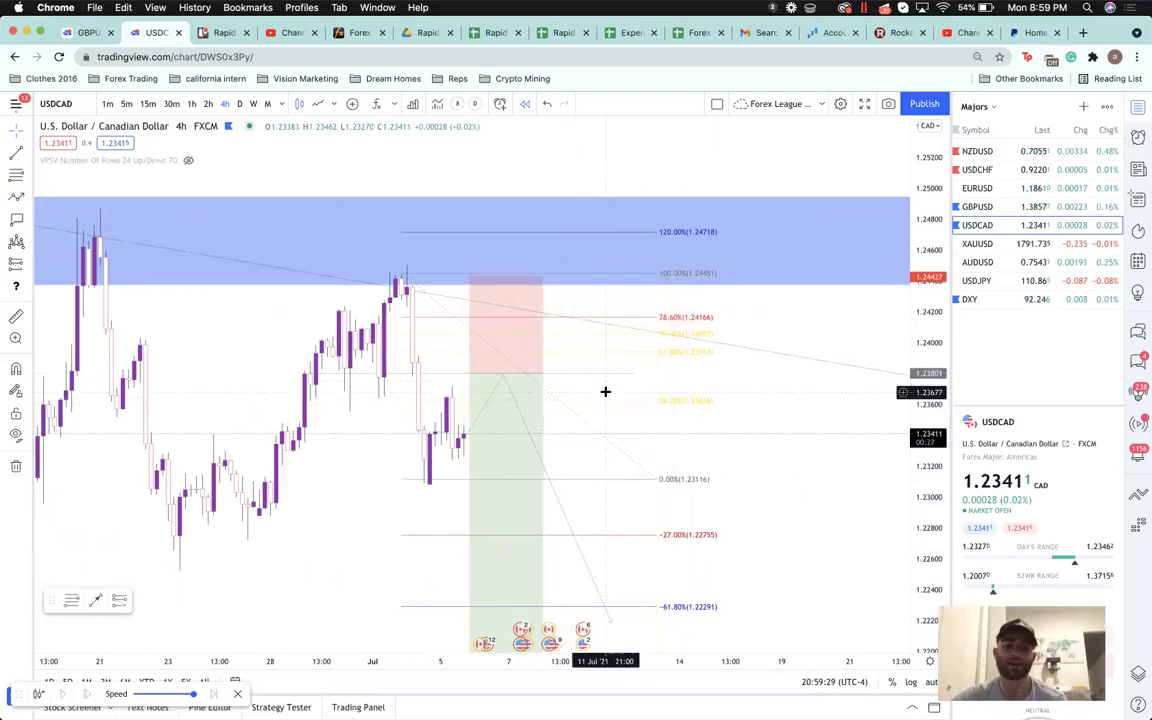
pyautogui.click(660, 319)
pyautogui.press('Delete')
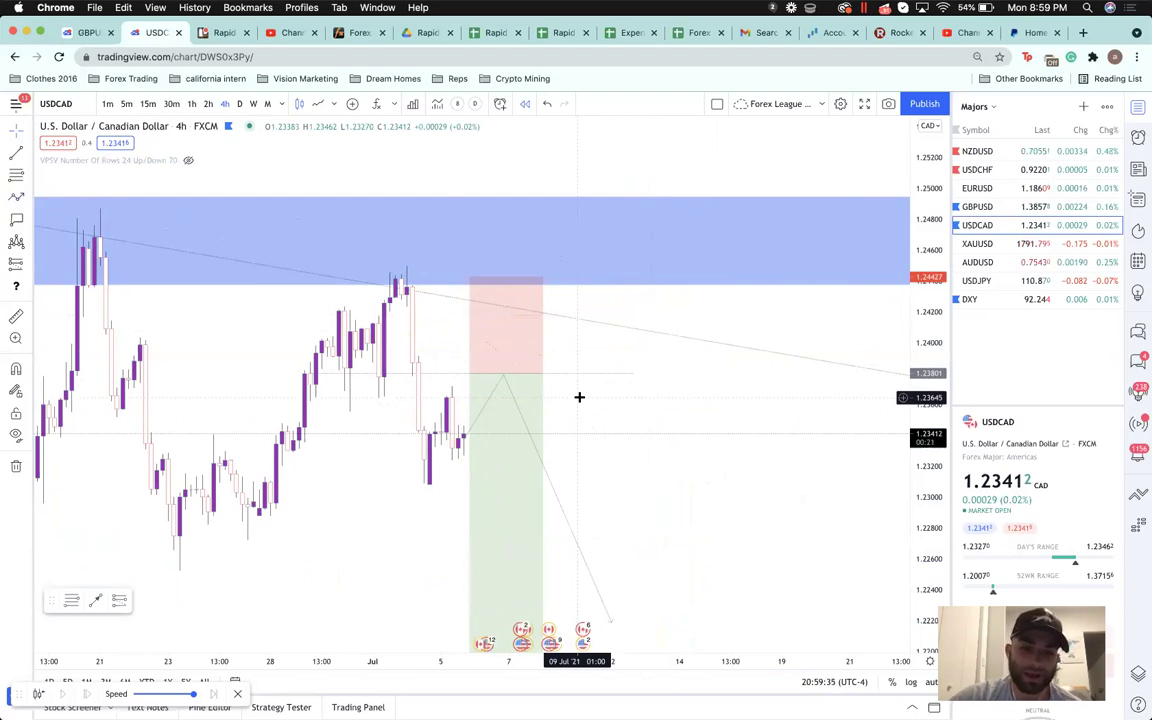
# - Sketch an alternative path rising above the entry, retesting it and climbing to about 1.2454 in the weekly zone, and delete it
pyautogui.click(37, 205)
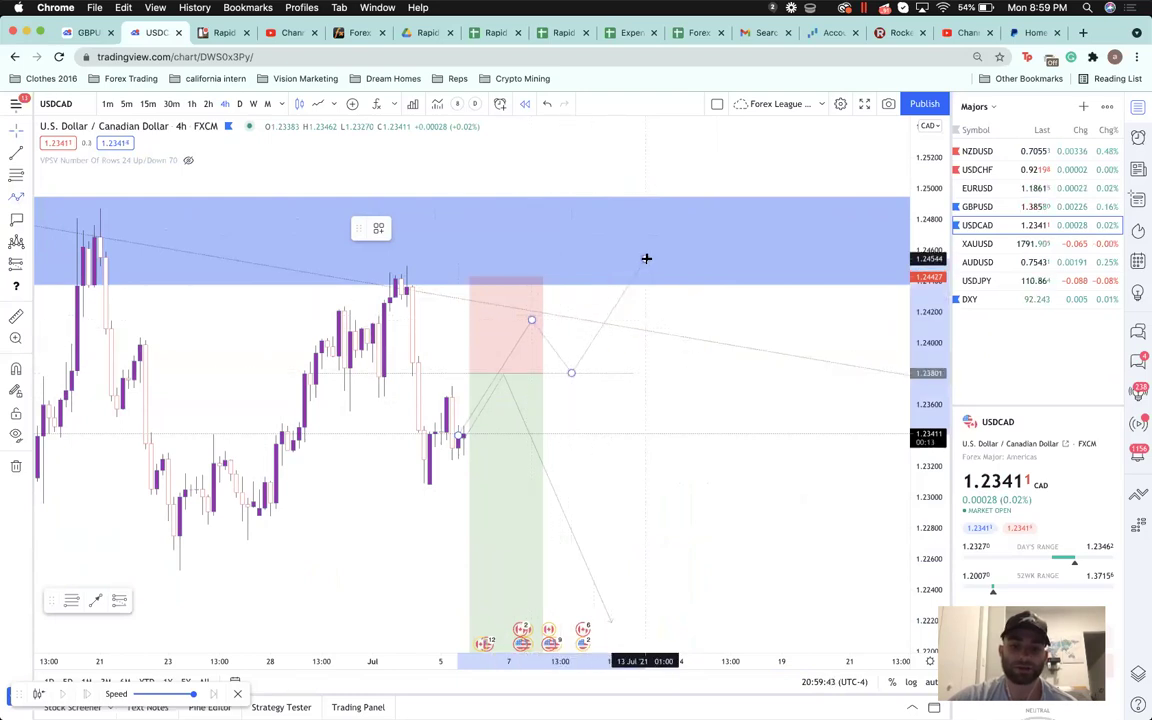
pyautogui.doubleClick(646, 259)
pyautogui.click(340, 321)
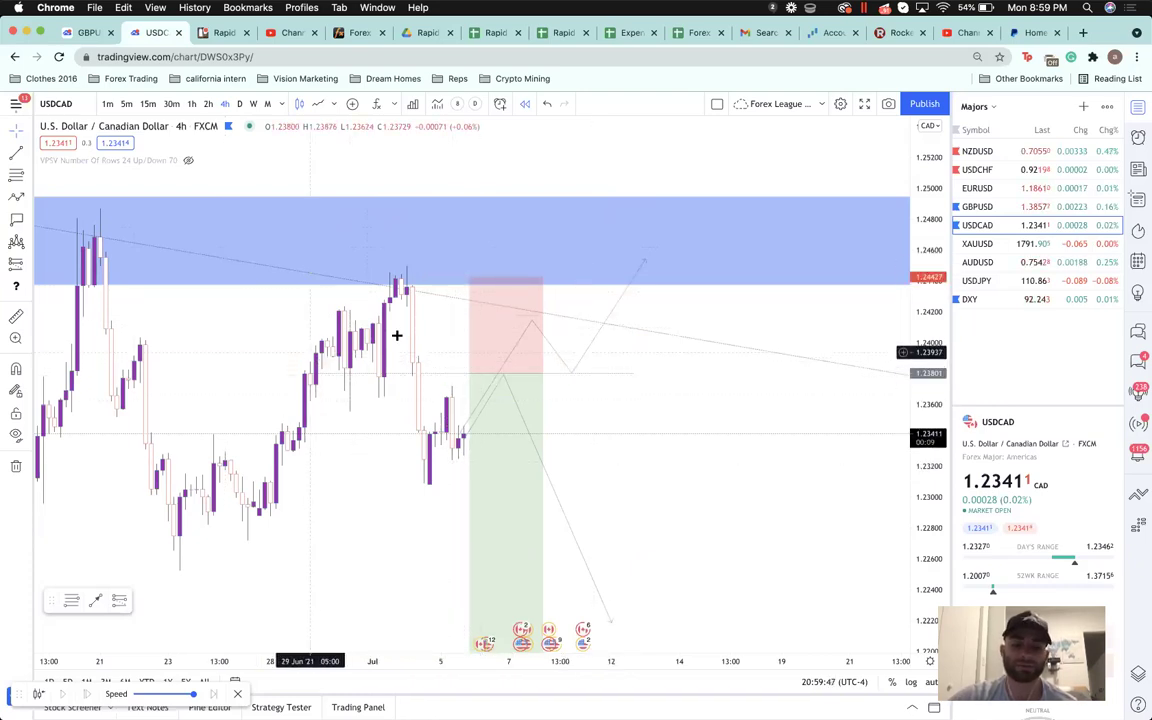
pyautogui.click(591, 349)
pyautogui.press('BackSpace')
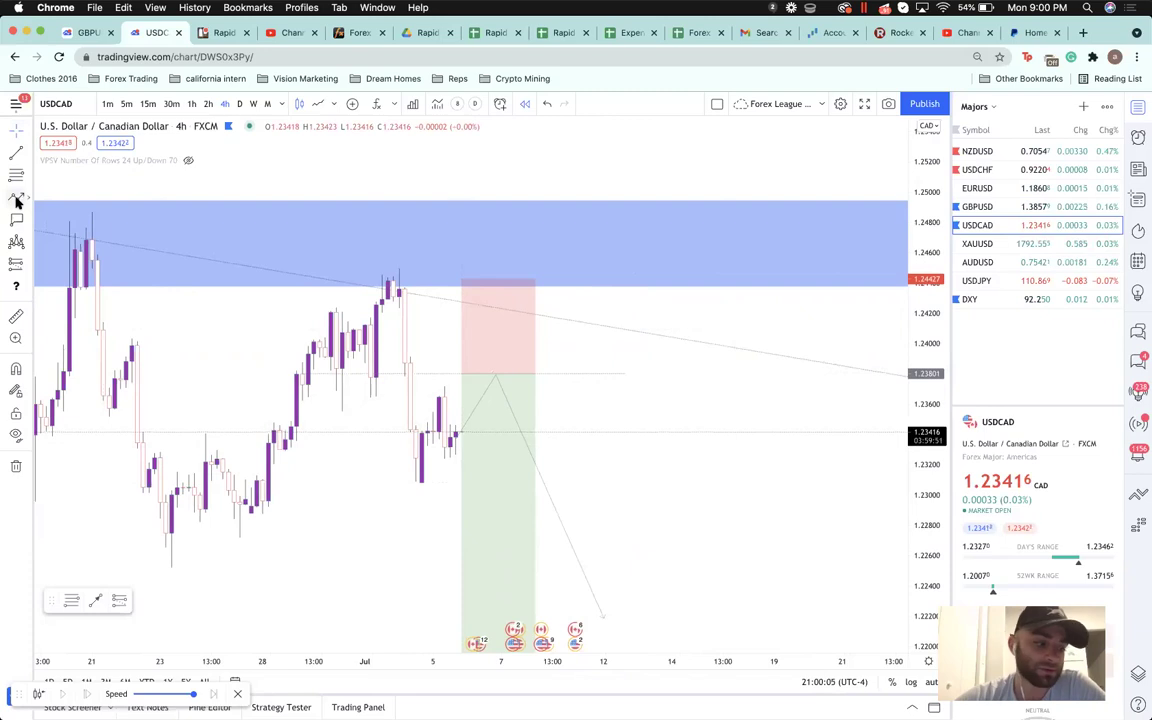
# - Sketch an alternative path falling straight from the current price to about 1.2218, and delete it
pyautogui.click(461, 432)
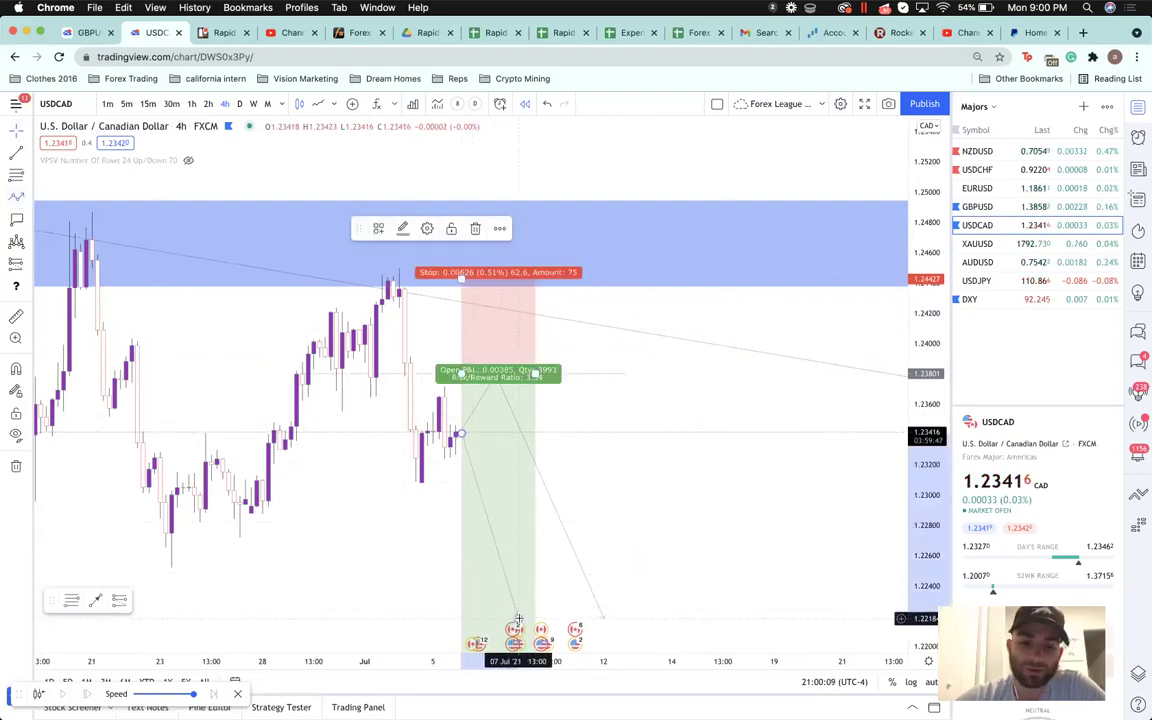
pyautogui.click(615, 510)
pyautogui.click(469, 458)
pyautogui.press('Delete')
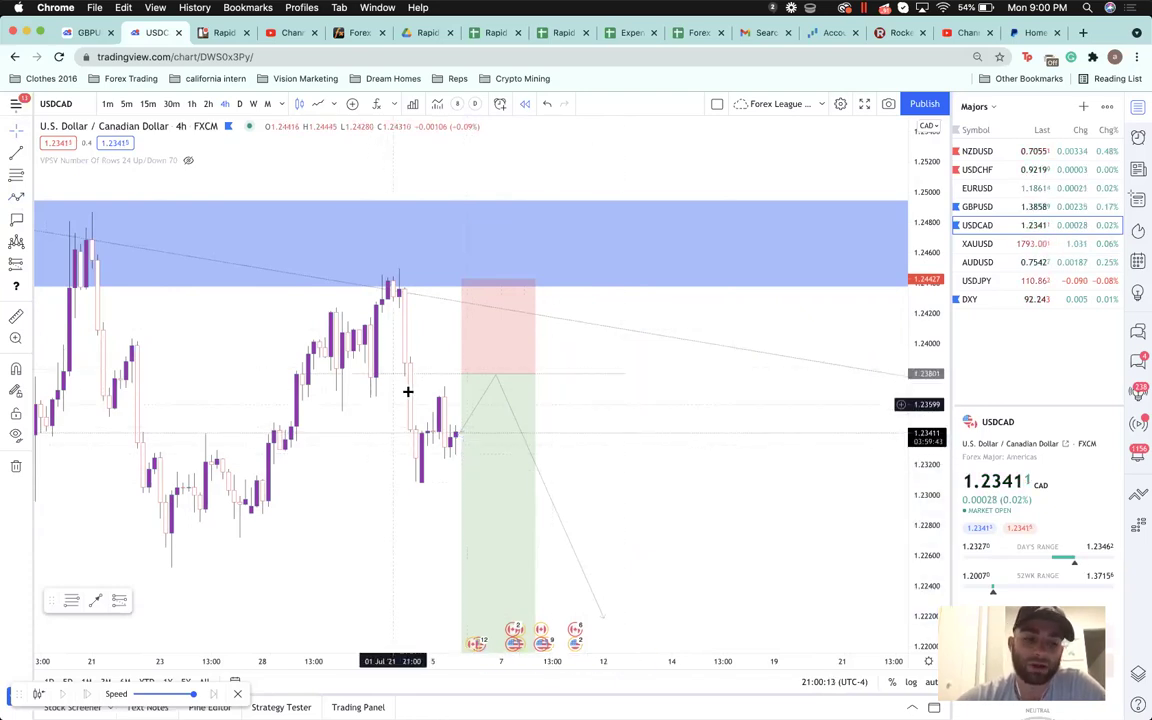
# - Reset the price scale, show the VPSV session volume profiles and examine the volume around the early July high
pyautogui.scroll(-3, 392, 381)
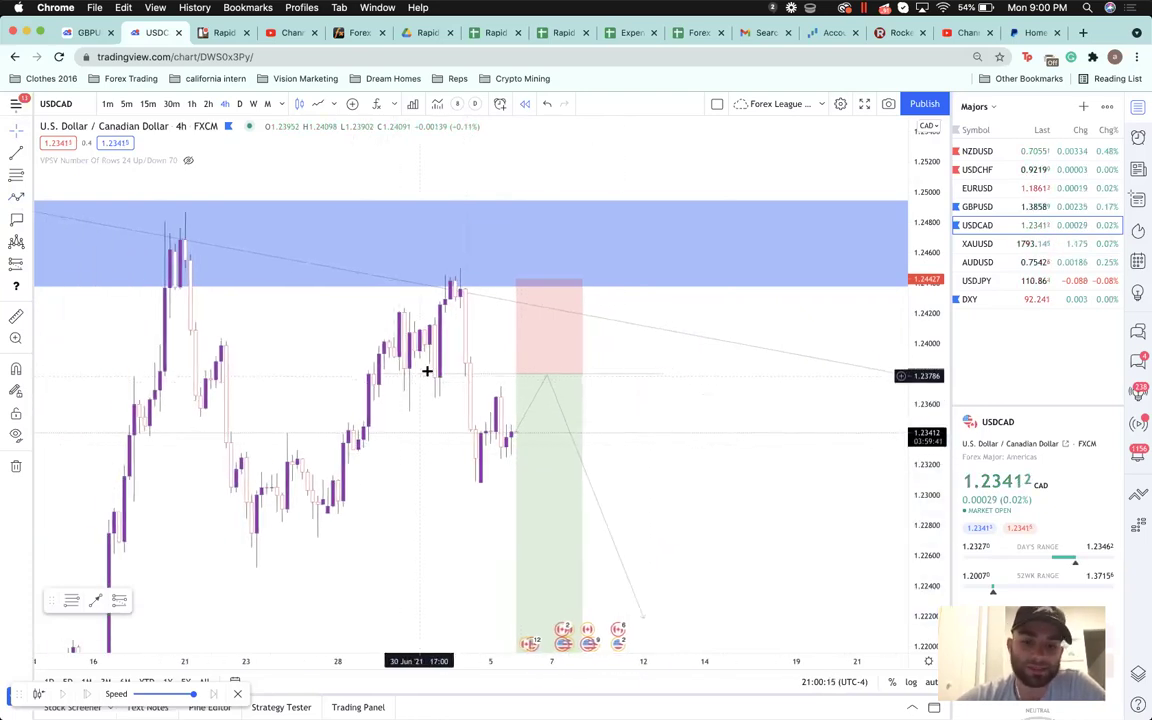
pyautogui.rightClick(925, 316)
pyautogui.click(978, 327)
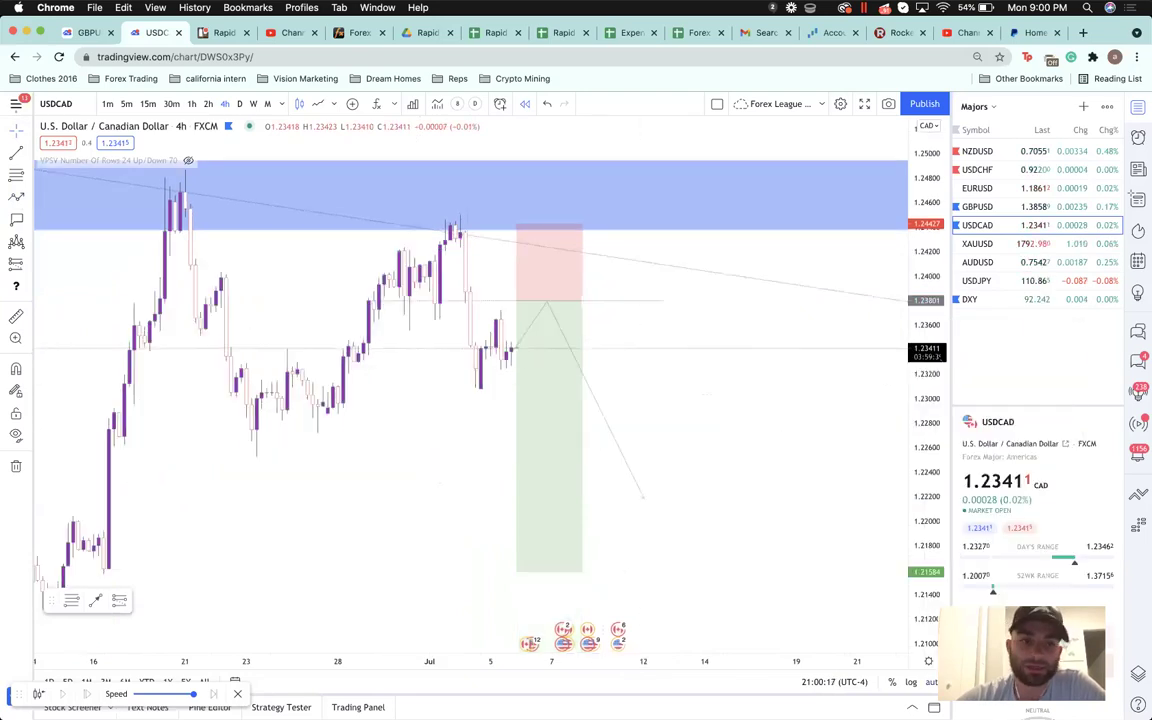
pyautogui.moveTo(189, 162)
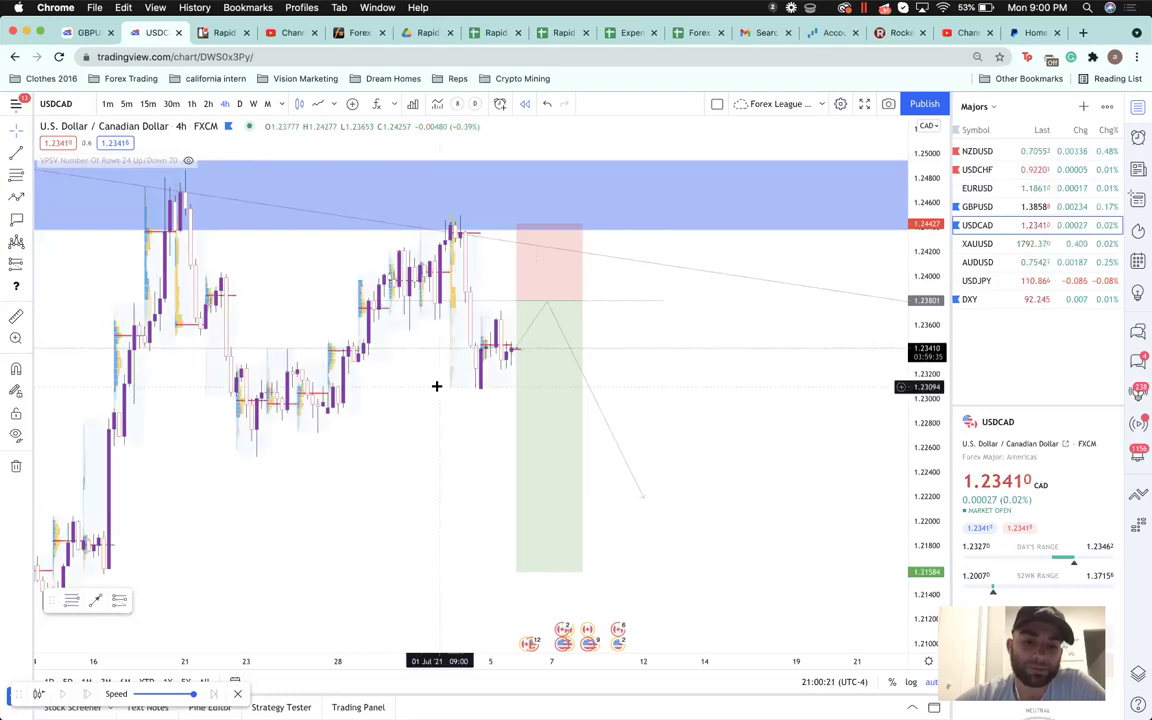
pyautogui.scroll(5, 442, 362)
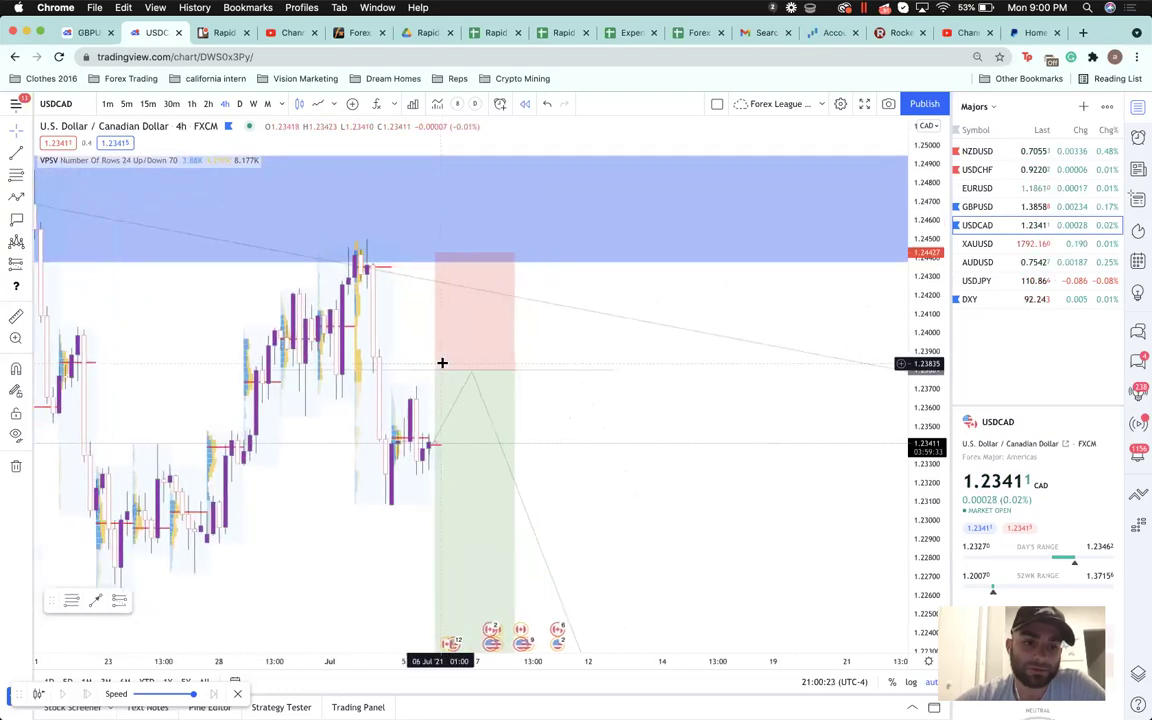
pyautogui.scroll(1, 322, 352)
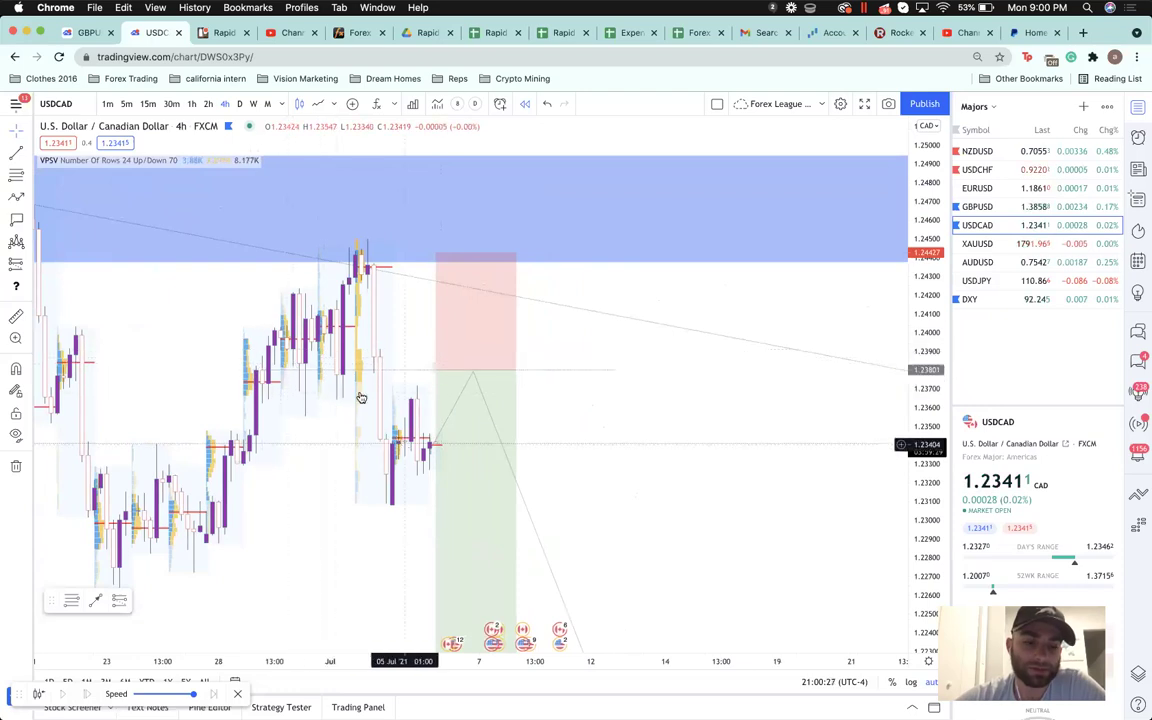
pyautogui.scroll(-1, 361, 398)
pyautogui.scroll(-3, 149, 288)
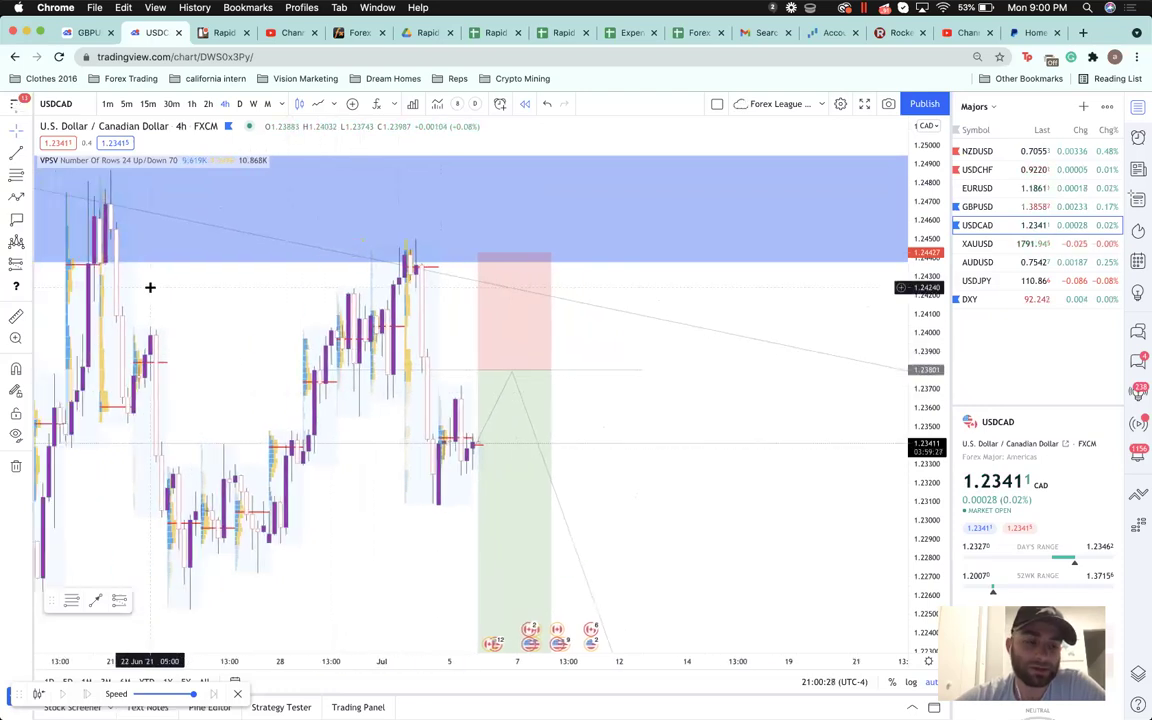
# - Draw a fixed range volume profile over the consolidation from 29 June 17:00 to 1 July 17:00
pyautogui.click(393, 104)
pyautogui.click(406, 206)
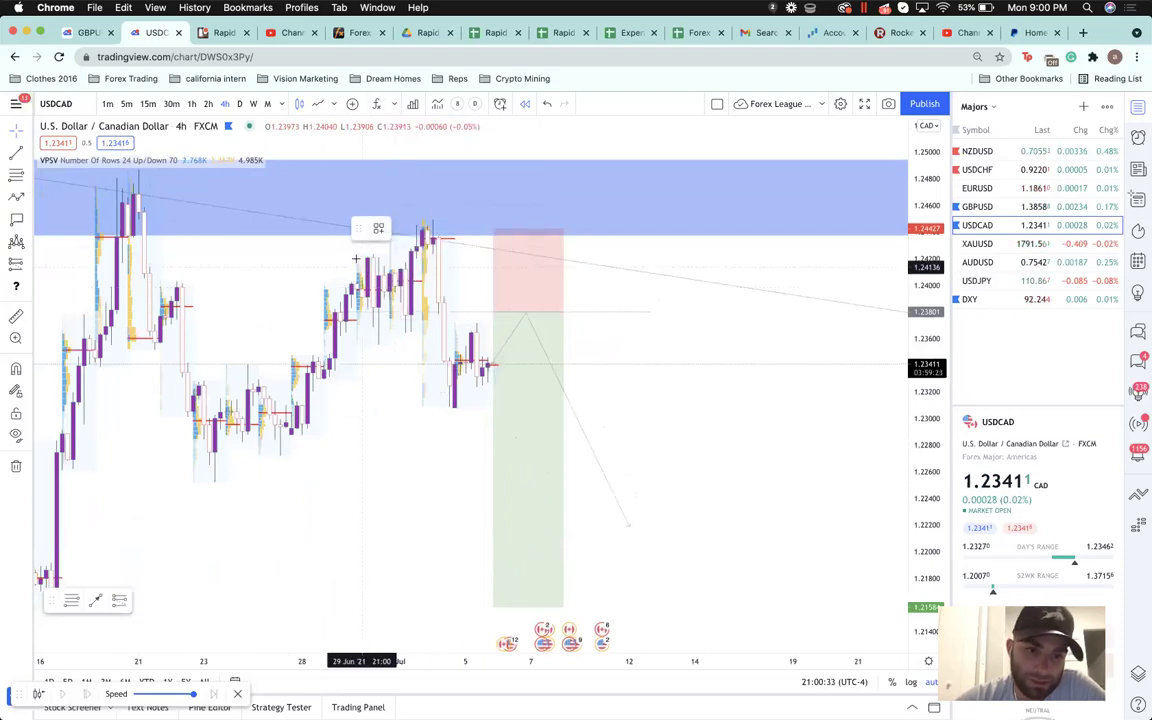
pyautogui.click(356, 258)
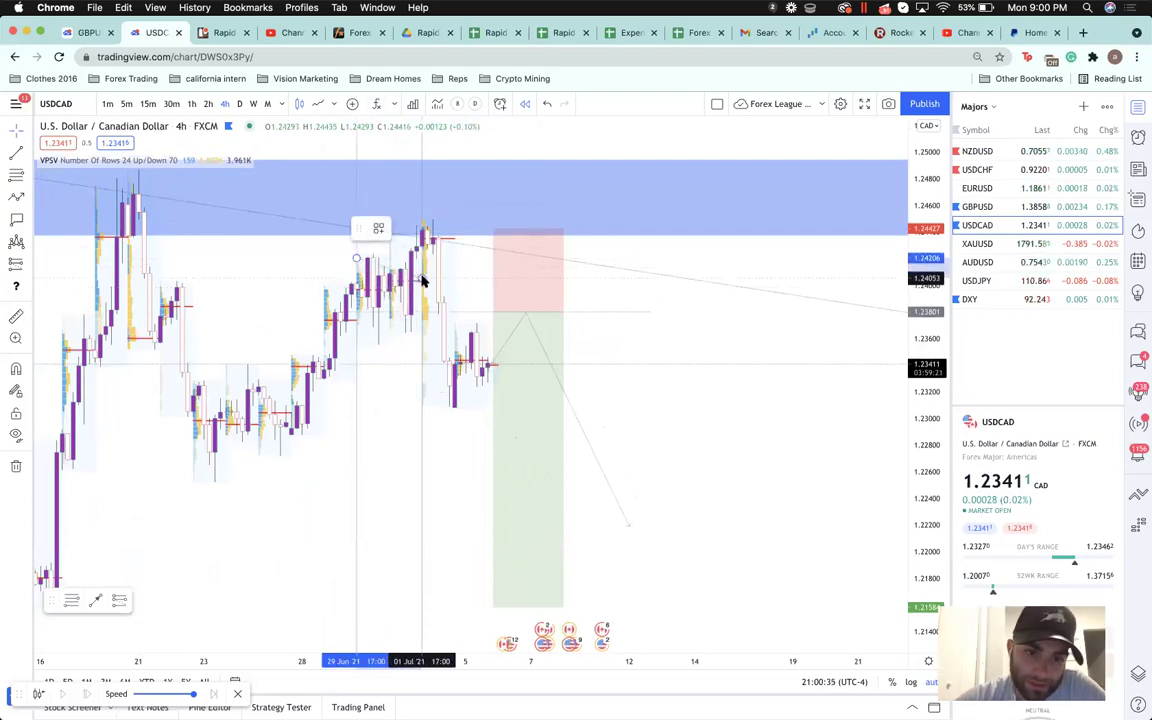
pyautogui.click(422, 280)
pyautogui.click(470, 294)
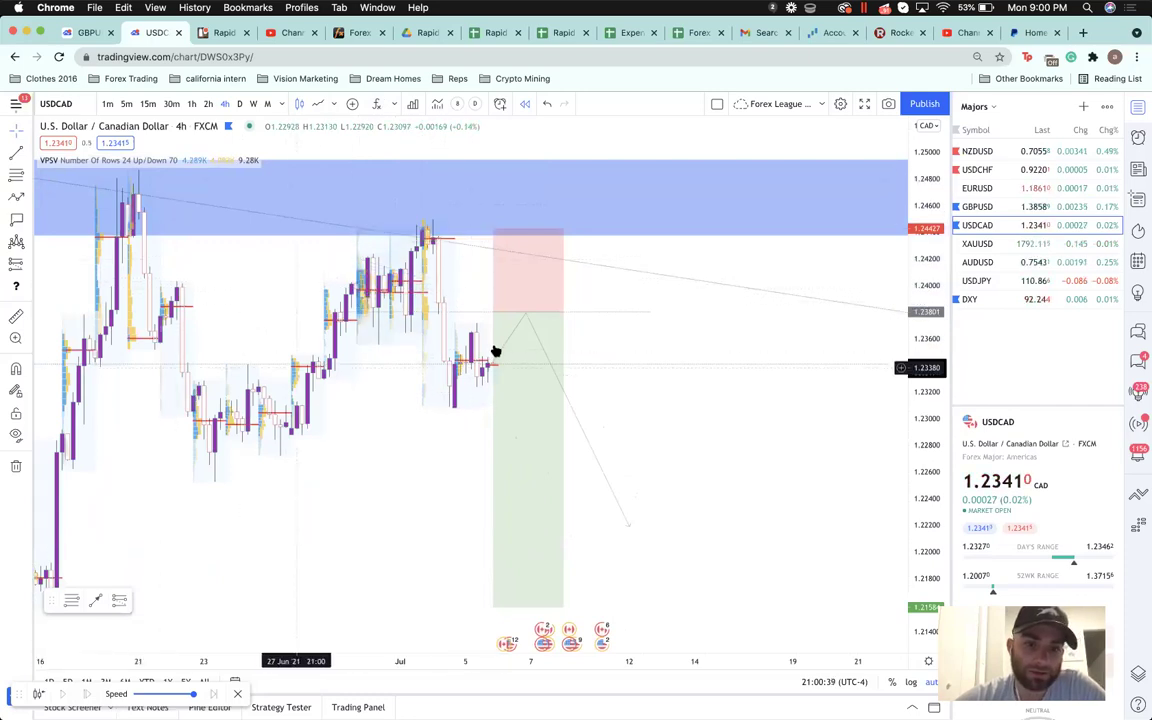
# - Draw a rectangle zone from 30 June 05:00 onwards, spanning about 1.2394 down to about 1.238
pyautogui.click(27, 197)
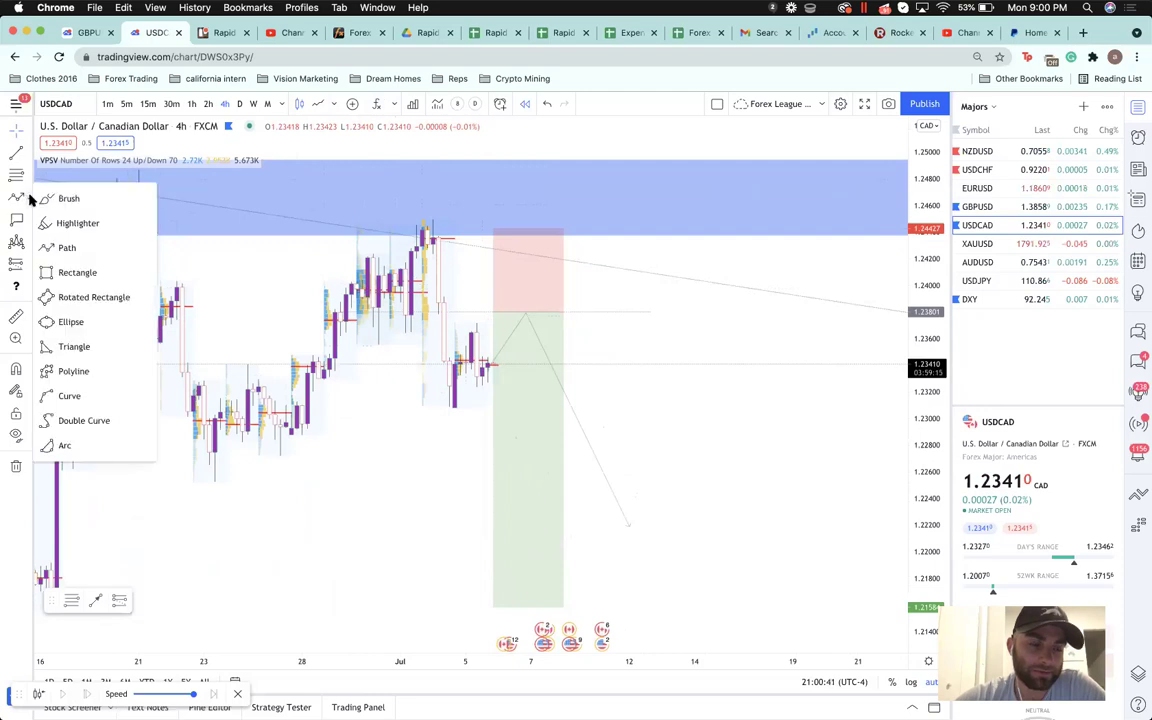
pyautogui.click(139, 275)
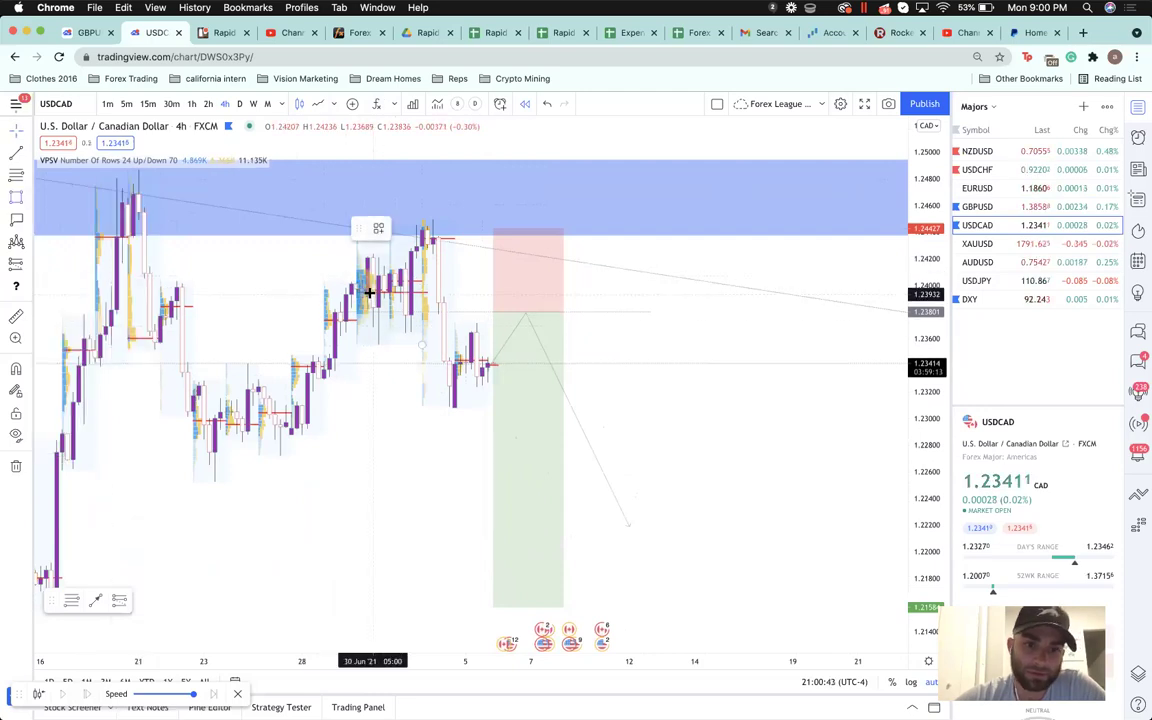
pyautogui.click(498, 293)
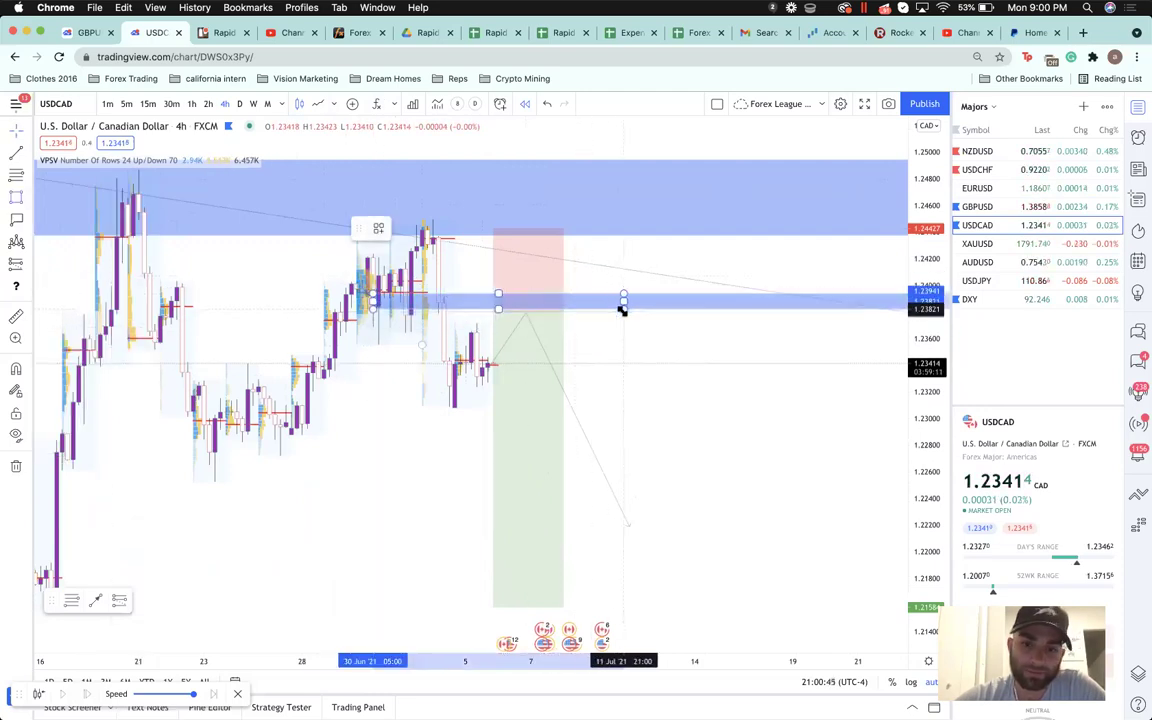
pyautogui.click(623, 311)
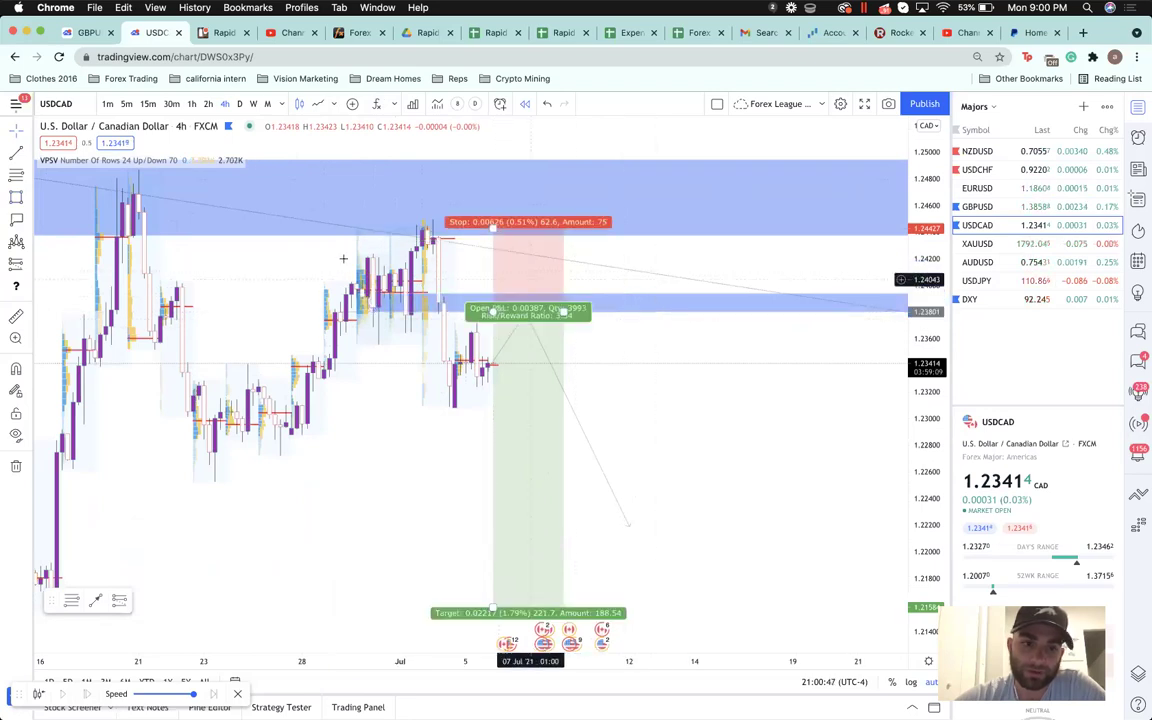
# - Hide the VPSV session volume profile indicator
pyautogui.click(189, 161)
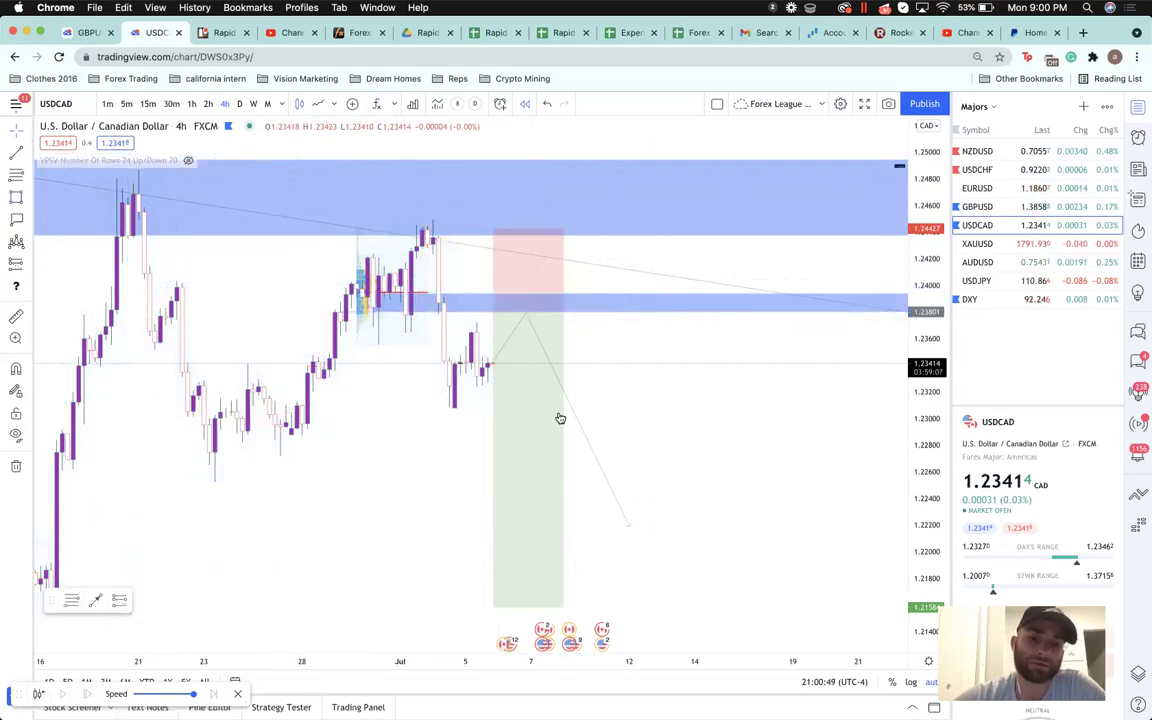
pyautogui.click(351, 222)
pyautogui.click(342, 284)
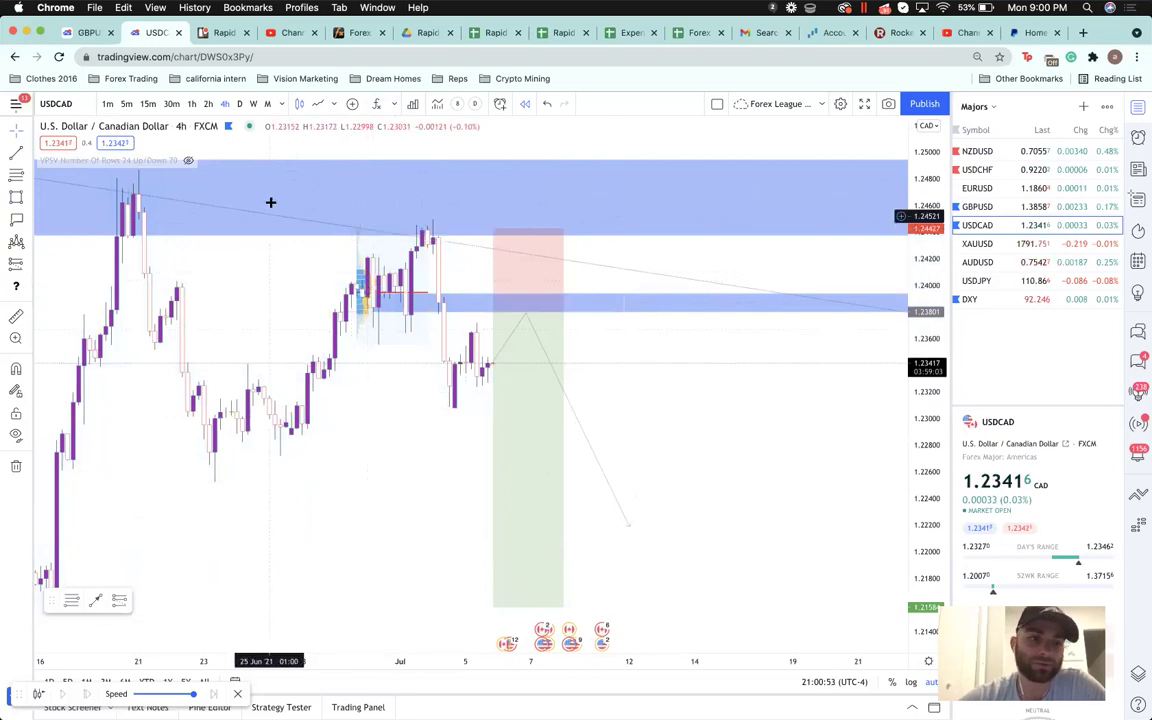
# - Hide the USDCAD candles to inspect the fixed range volume profile against the new zone, and show the candles again
pyautogui.rightClick(337, 333)
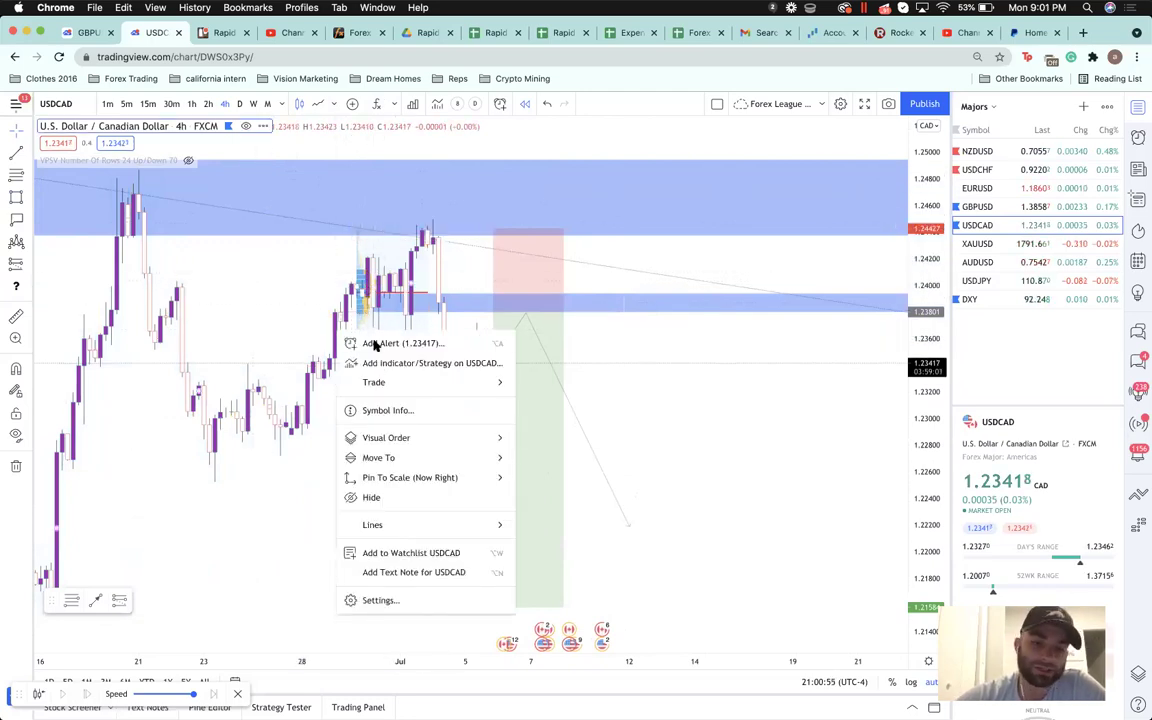
pyautogui.click(393, 497)
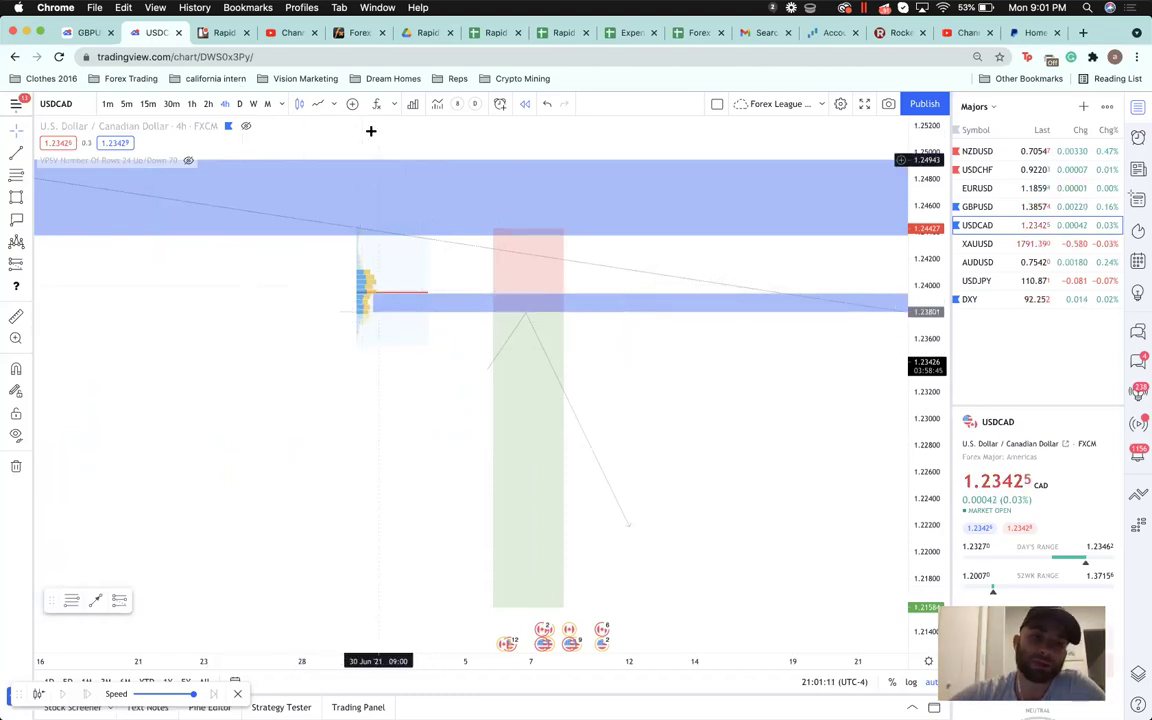
pyautogui.click(247, 127)
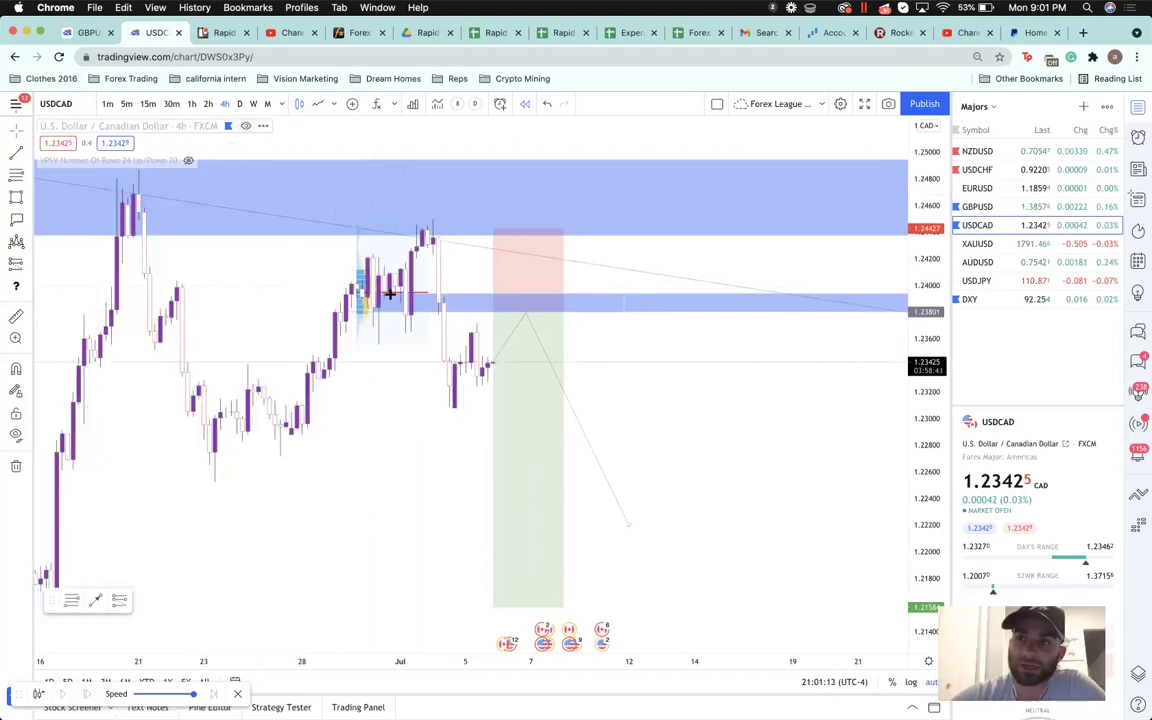
pyautogui.click(516, 318)
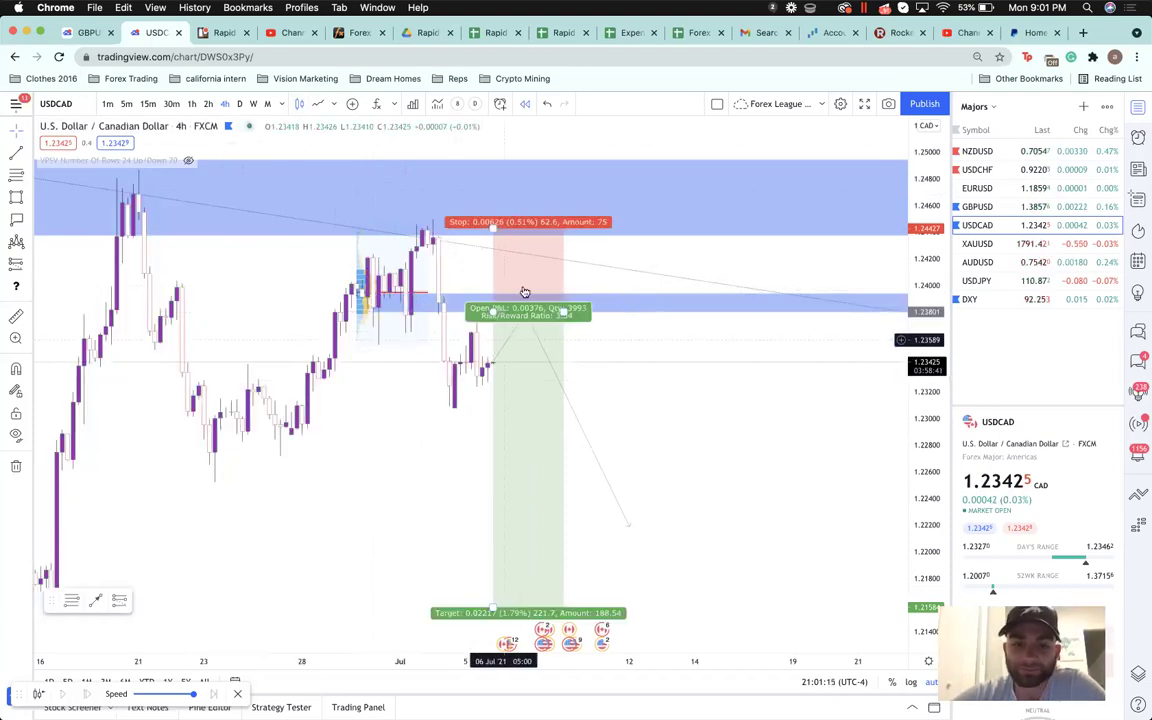
pyautogui.click(620, 522)
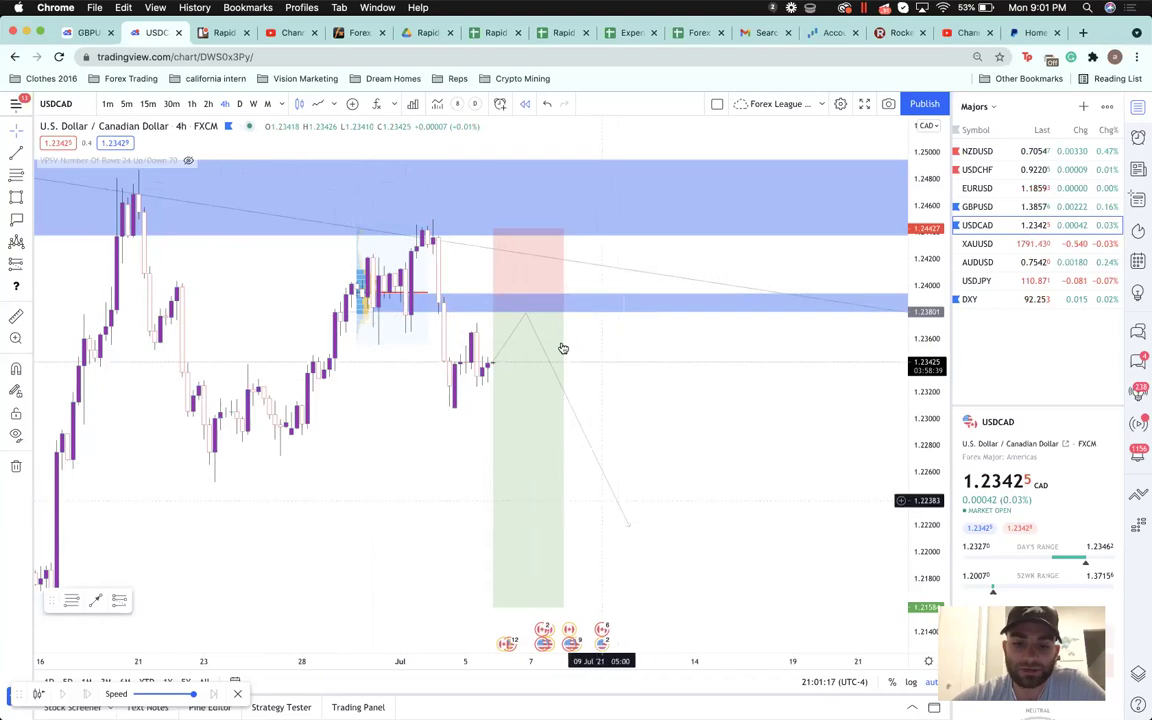
# - Compare the GBPUSD long setup with the USDCAD short setup on the 4-hour charts, ending on GBPUSD
pyautogui.click(998, 207)
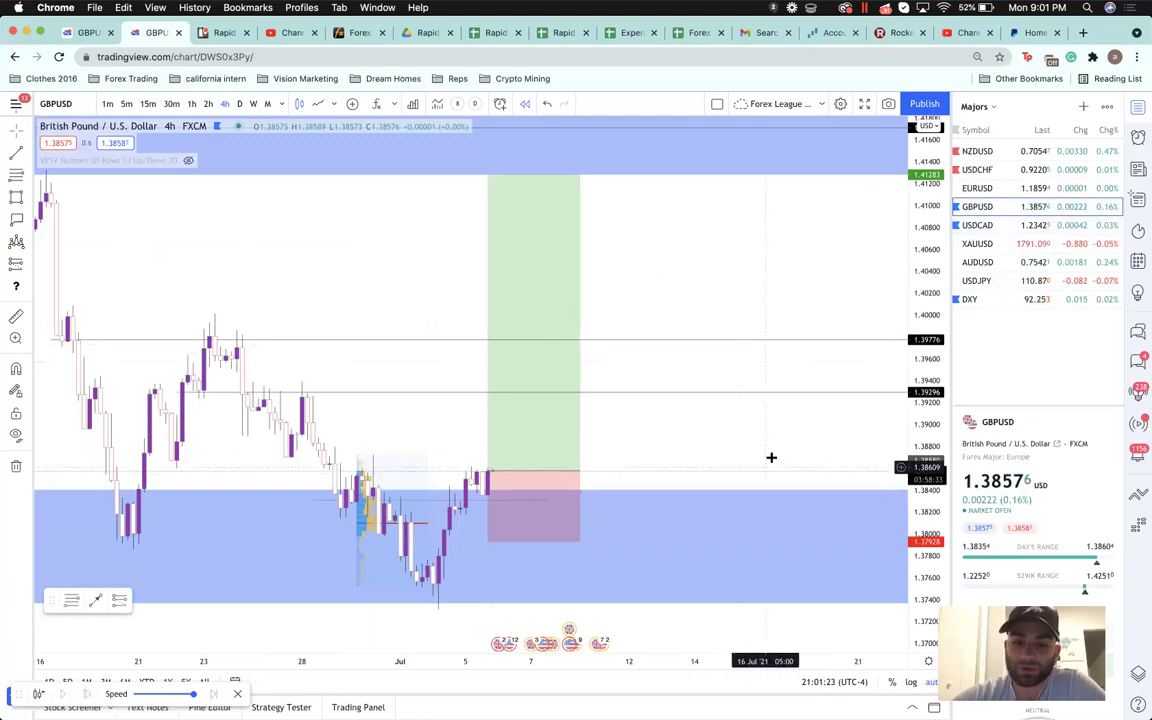
pyautogui.click(1006, 226)
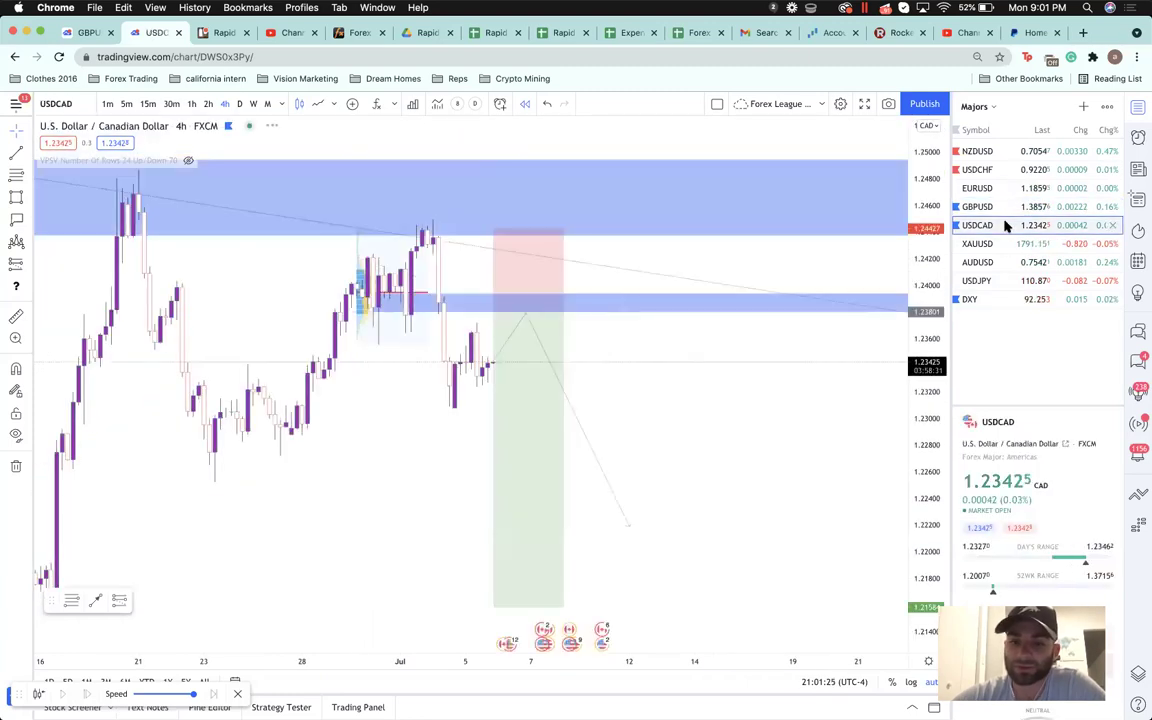
pyautogui.click(995, 207)
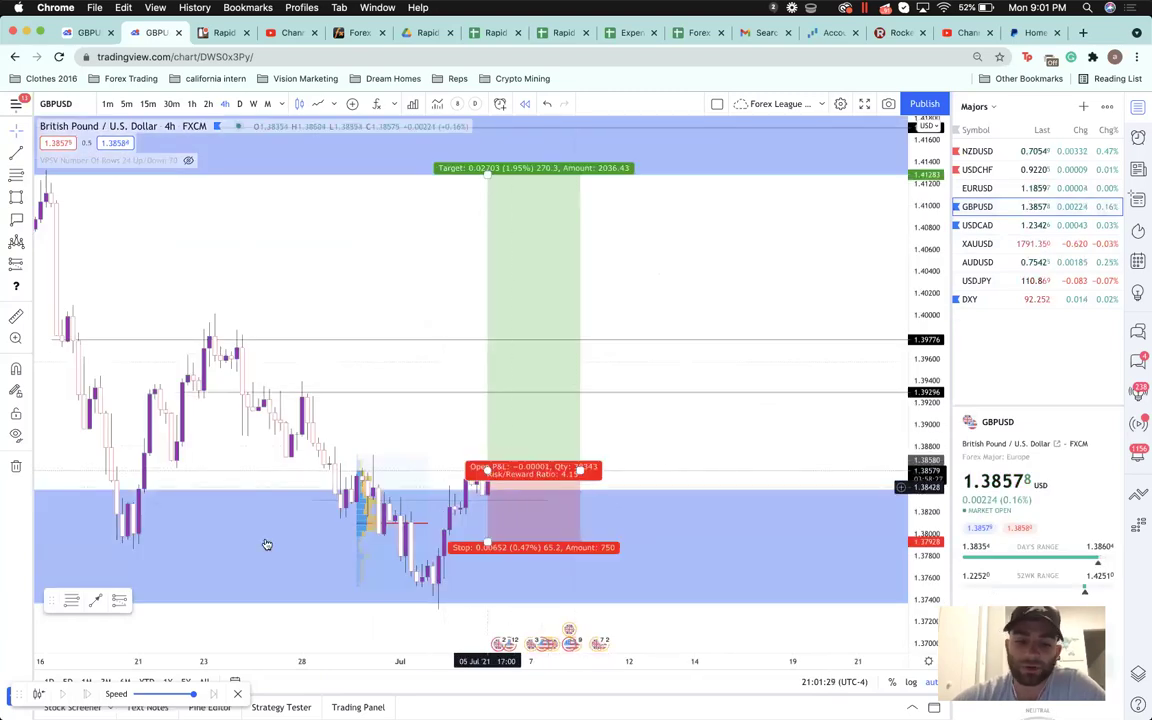
# - Draw an inverse head and shoulders pattern on GBPUSD with shoulders near 1.3815, the head near 1.3741 and the last point near 1.3862
pyautogui.click(30, 240)
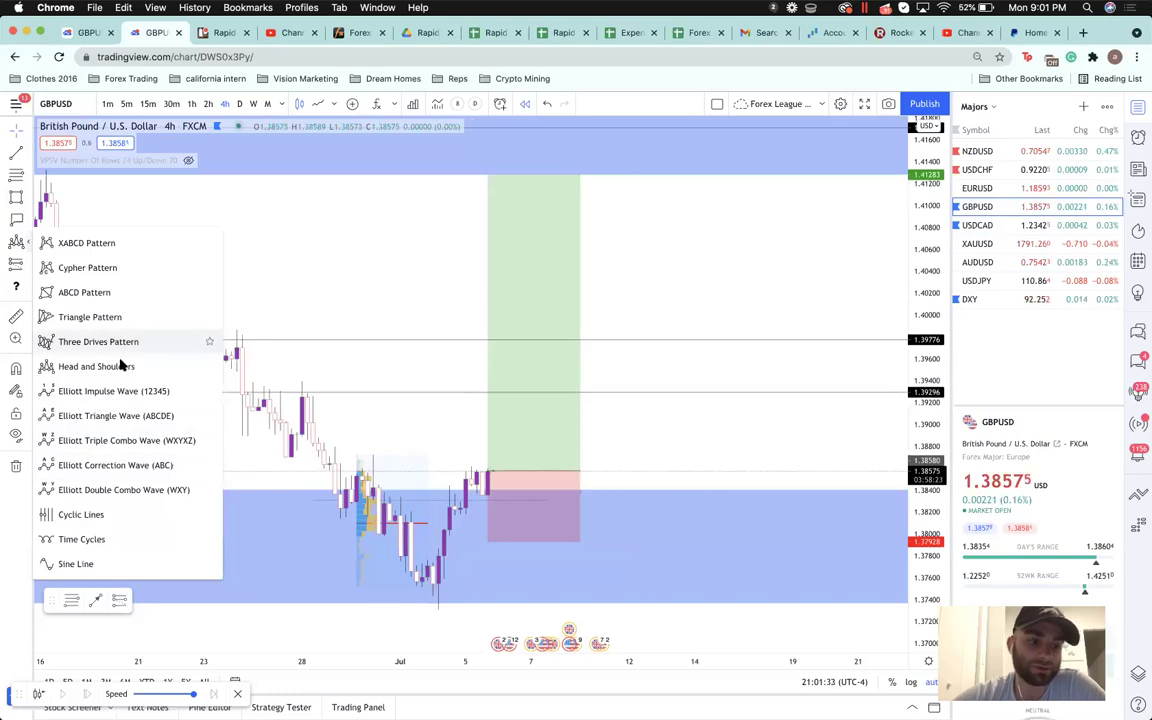
pyautogui.click(120, 362)
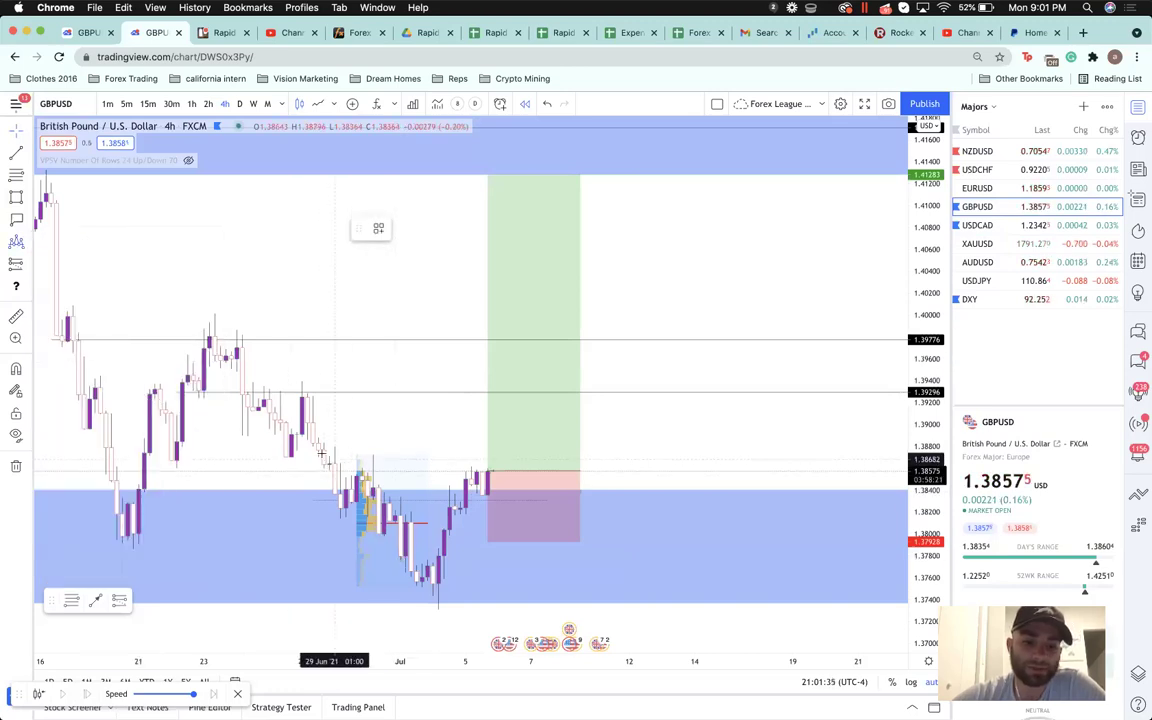
pyautogui.click(340, 510)
pyautogui.click(361, 468)
pyautogui.click(433, 598)
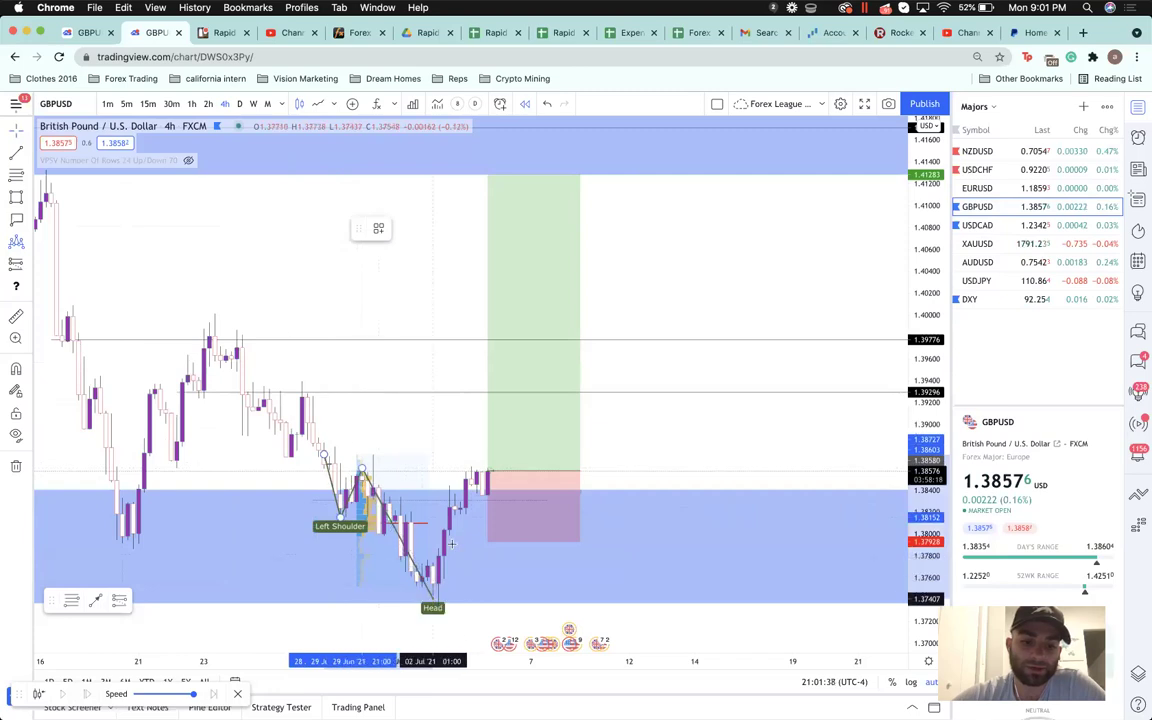
pyautogui.click(482, 468)
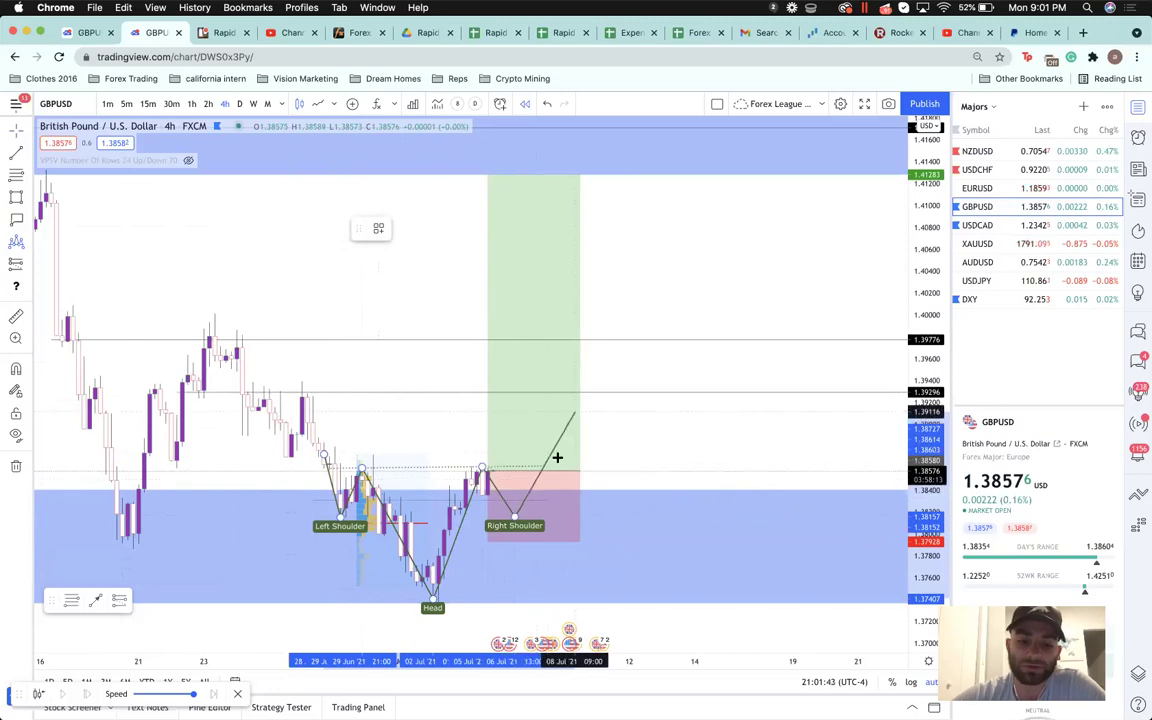
pyautogui.click(540, 465)
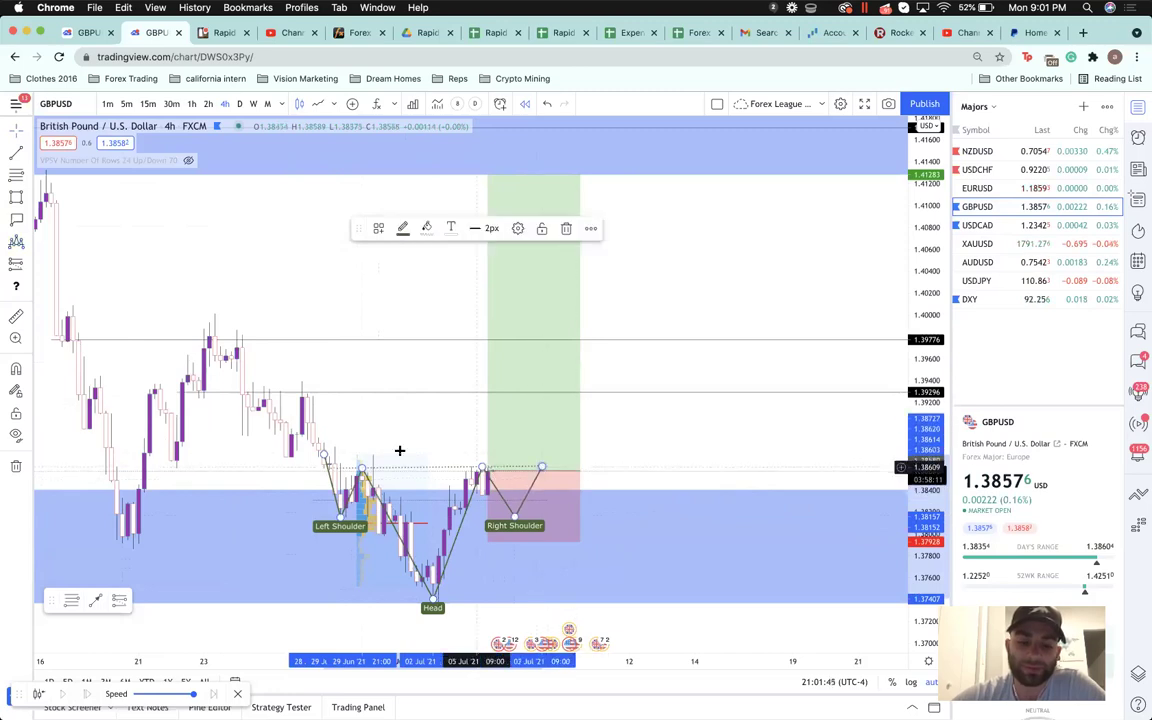
pyautogui.click(400, 451)
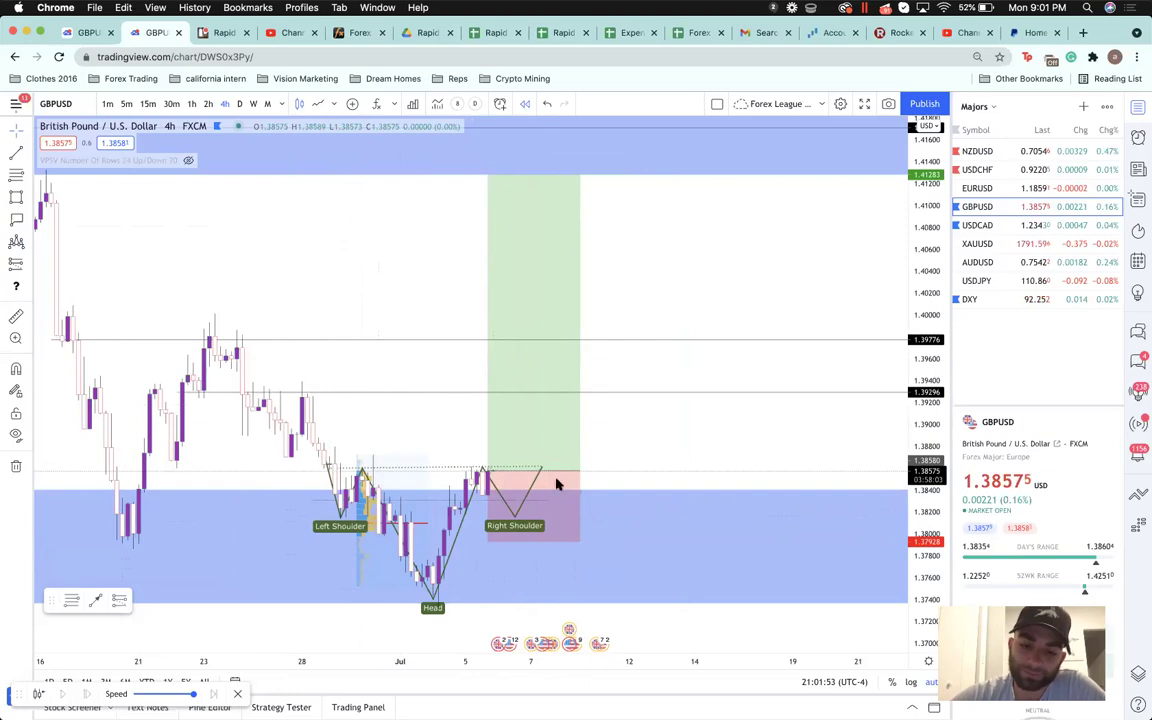
# - Delete the head and shoulders pattern from the GBPUSD chart, keeping the long position drawing
pyautogui.click(484, 470)
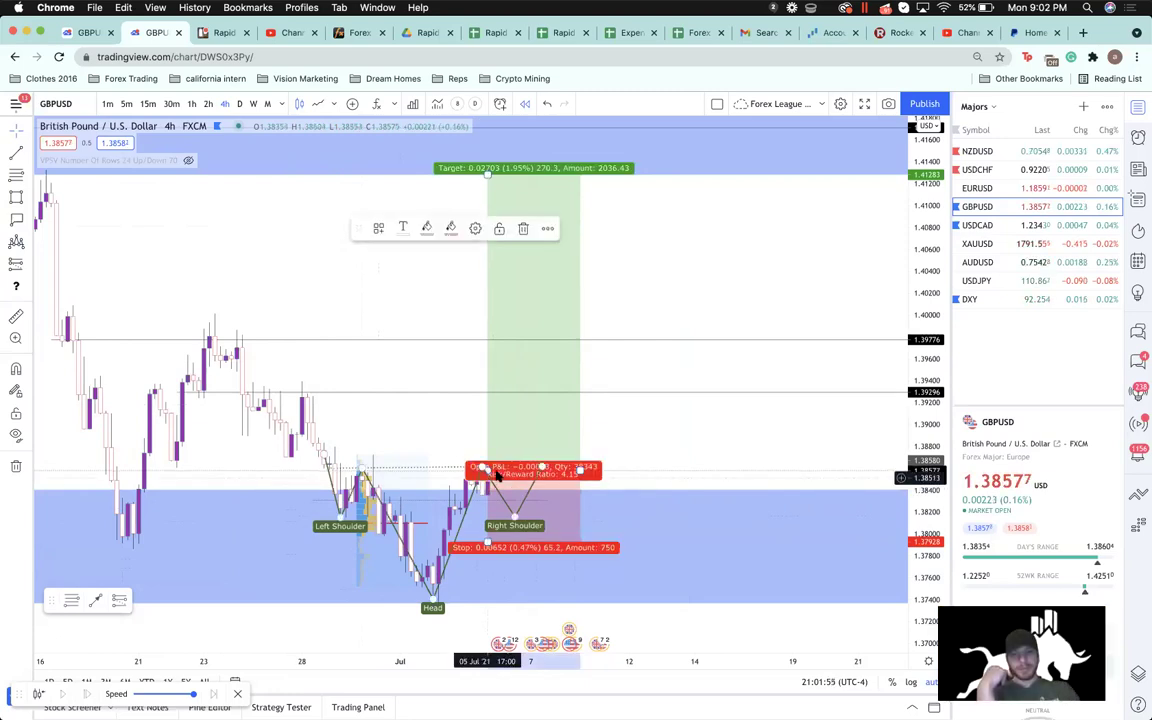
pyautogui.click(482, 470)
pyautogui.press('Delete')
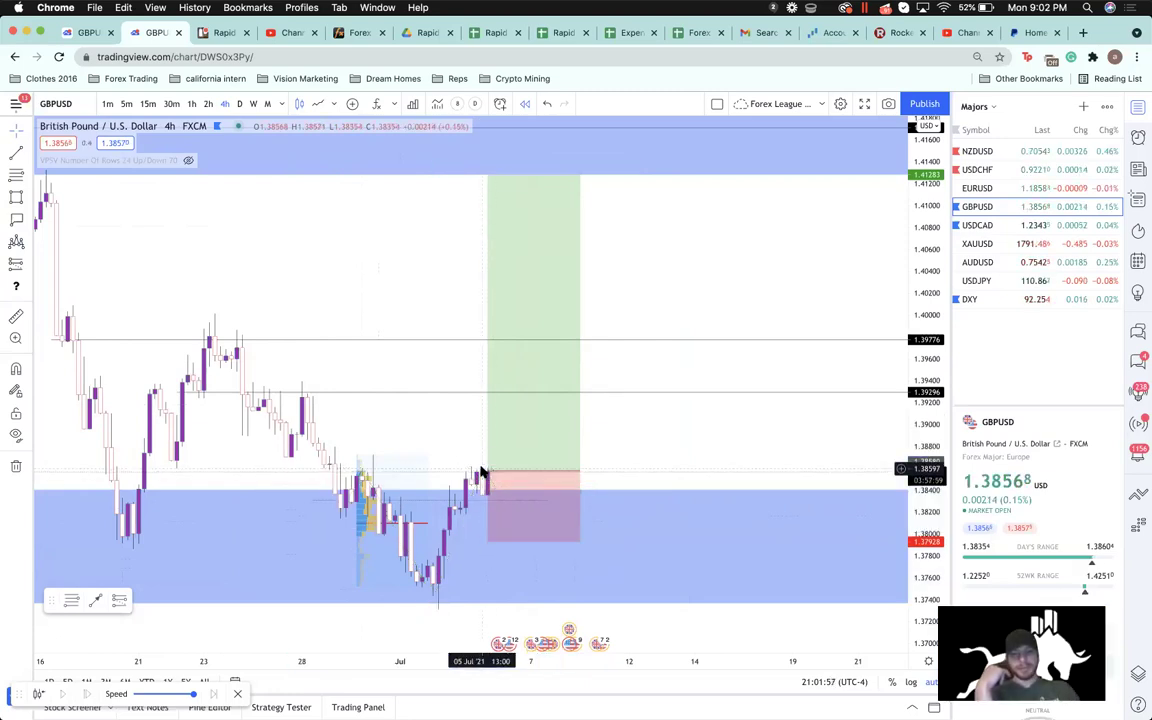
pyautogui.click(504, 473)
pyautogui.click(630, 465)
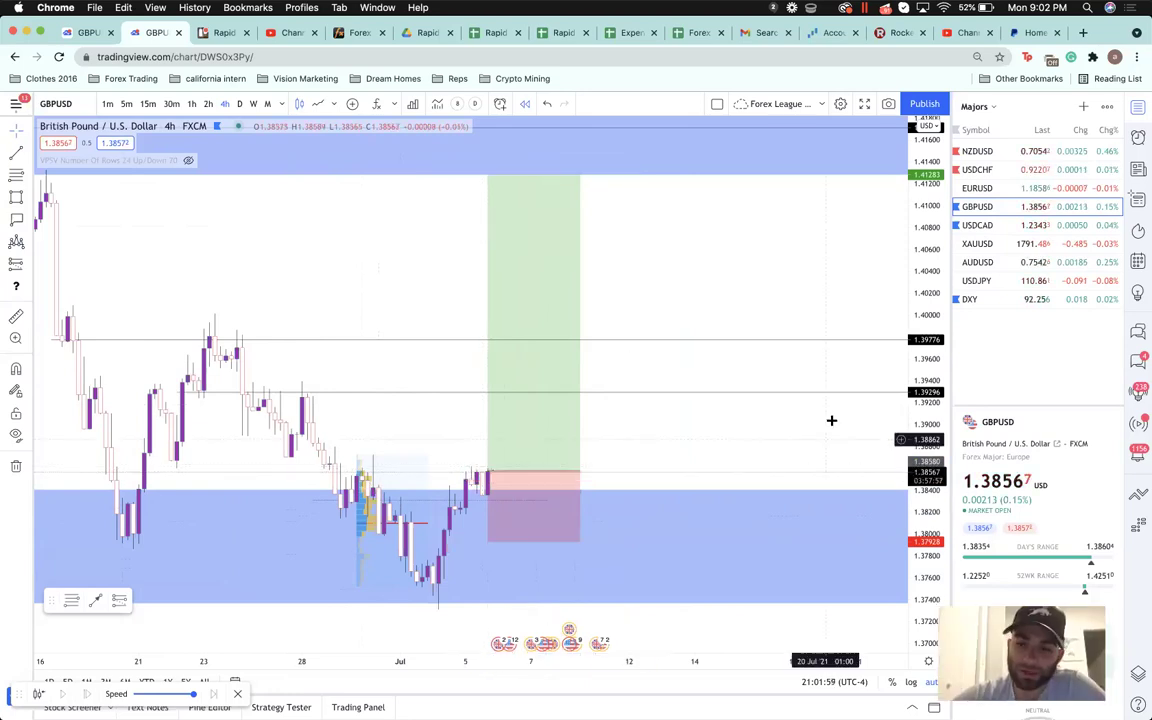
# - Revisit the USDCAD chart, switch to the Minor watchlist and open the GBPJPY chart
pyautogui.click(990, 226)
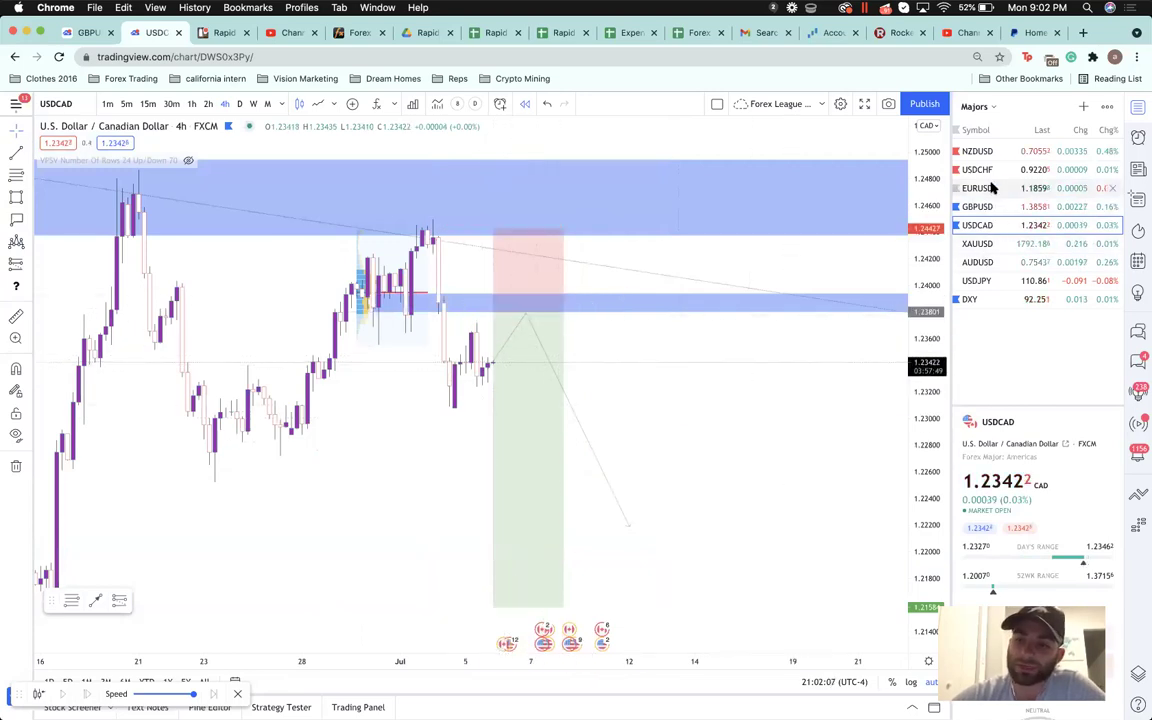
pyautogui.click(982, 107)
pyautogui.click(976, 266)
pyautogui.scroll(-5, 1005, 300)
pyautogui.click(1005, 333)
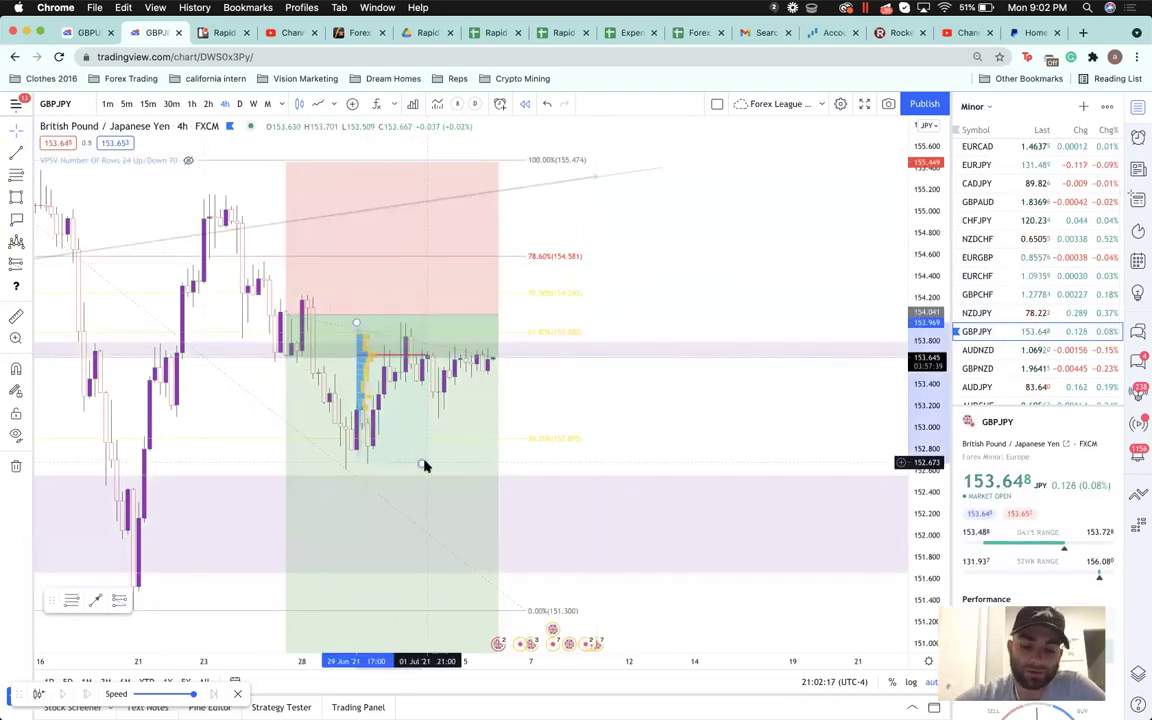
# - Examine the GBPJPY short position and measure the drop from just below its entry level to the late-June low
pyautogui.scroll(-1, 492, 407)
pyautogui.scroll(-1, 500, 410)
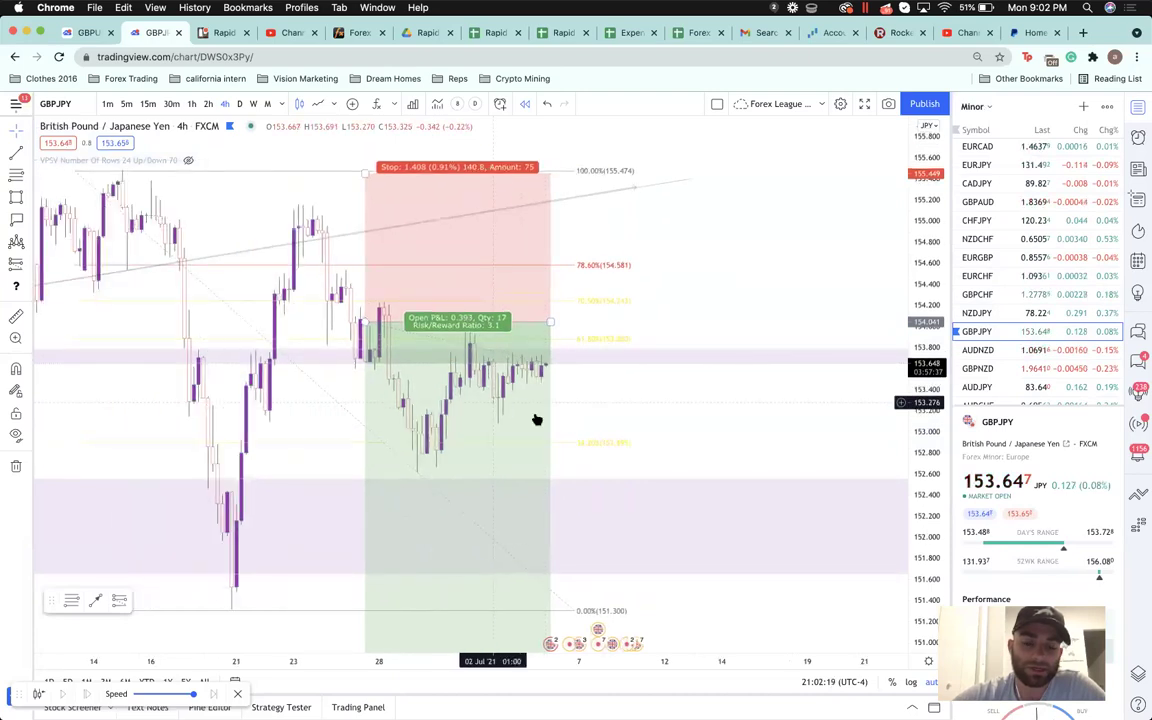
pyautogui.click(589, 347)
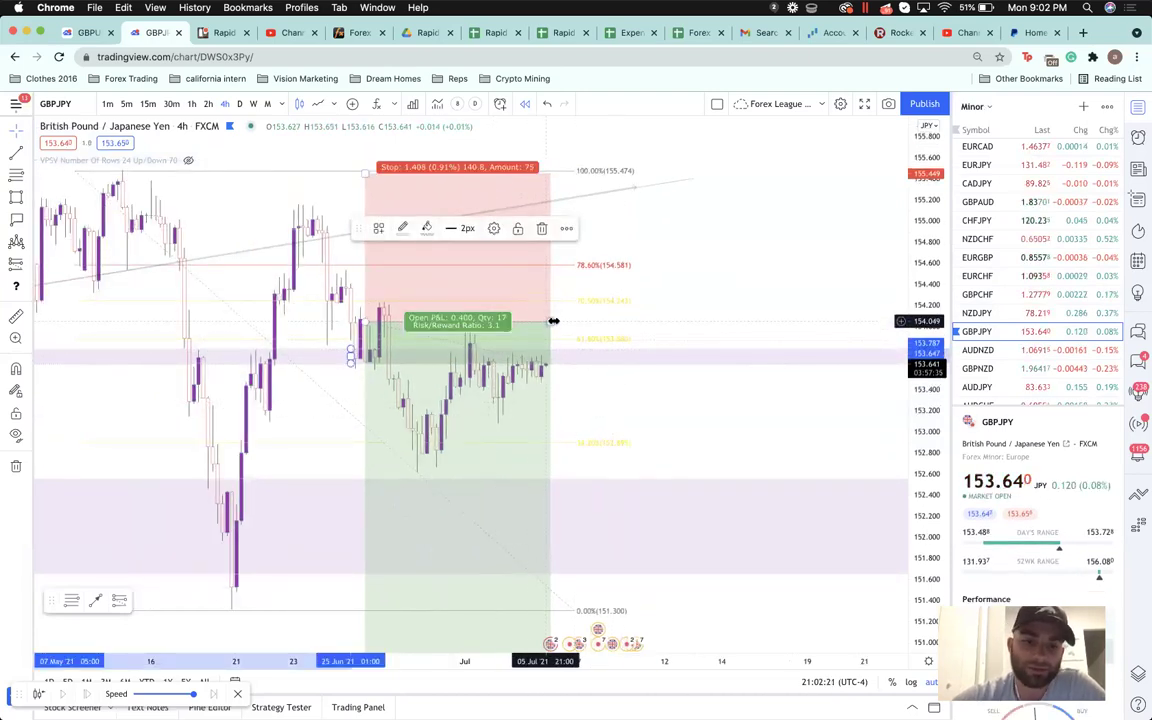
pyautogui.click(378, 327)
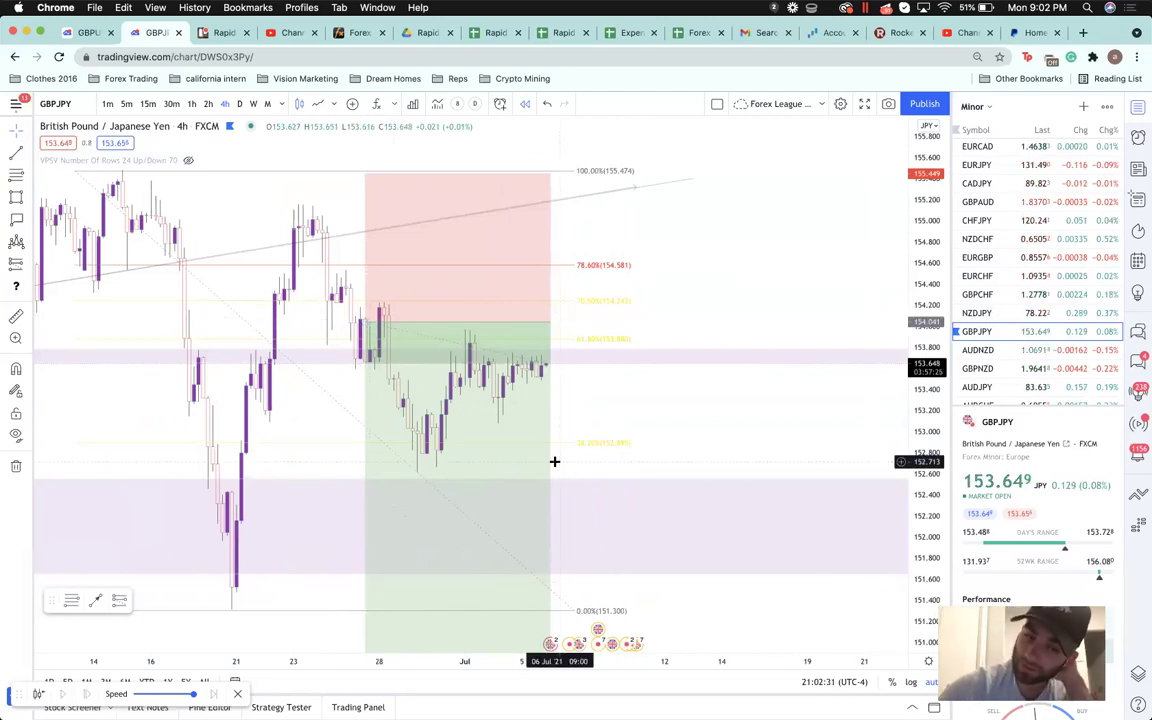
pyautogui.keyDown('shift'); pyautogui.click(398, 326); pyautogui.keyUp('shift')
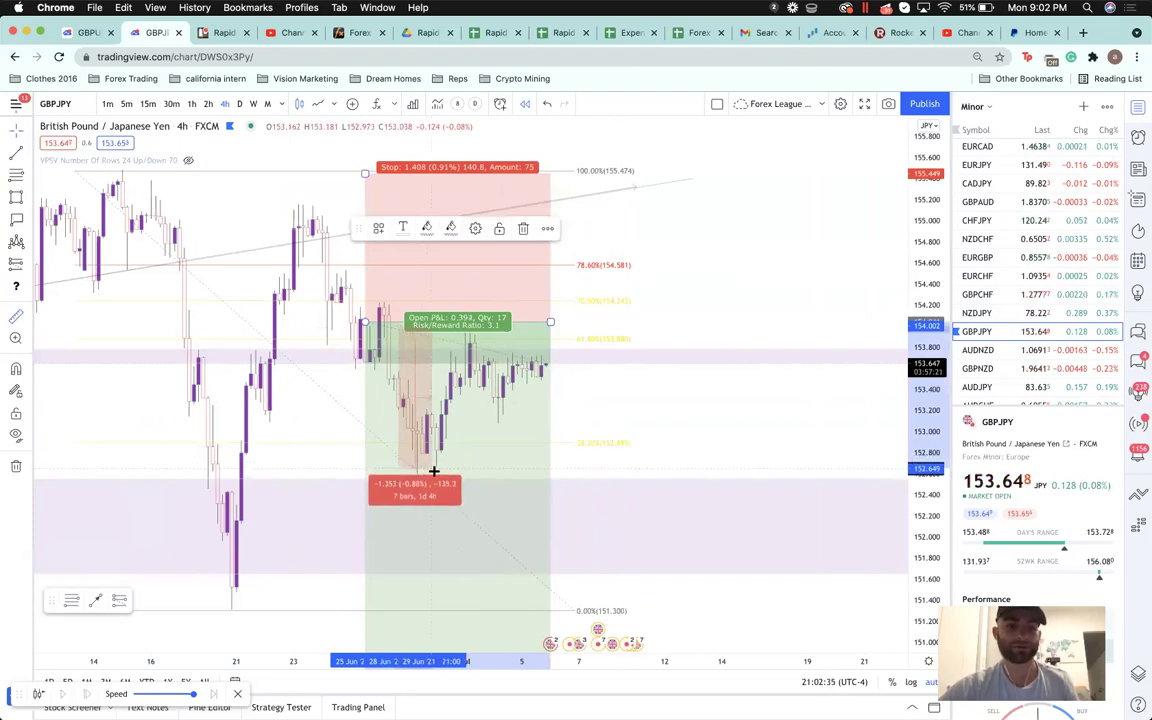
pyautogui.click(434, 470)
pyautogui.click(491, 453)
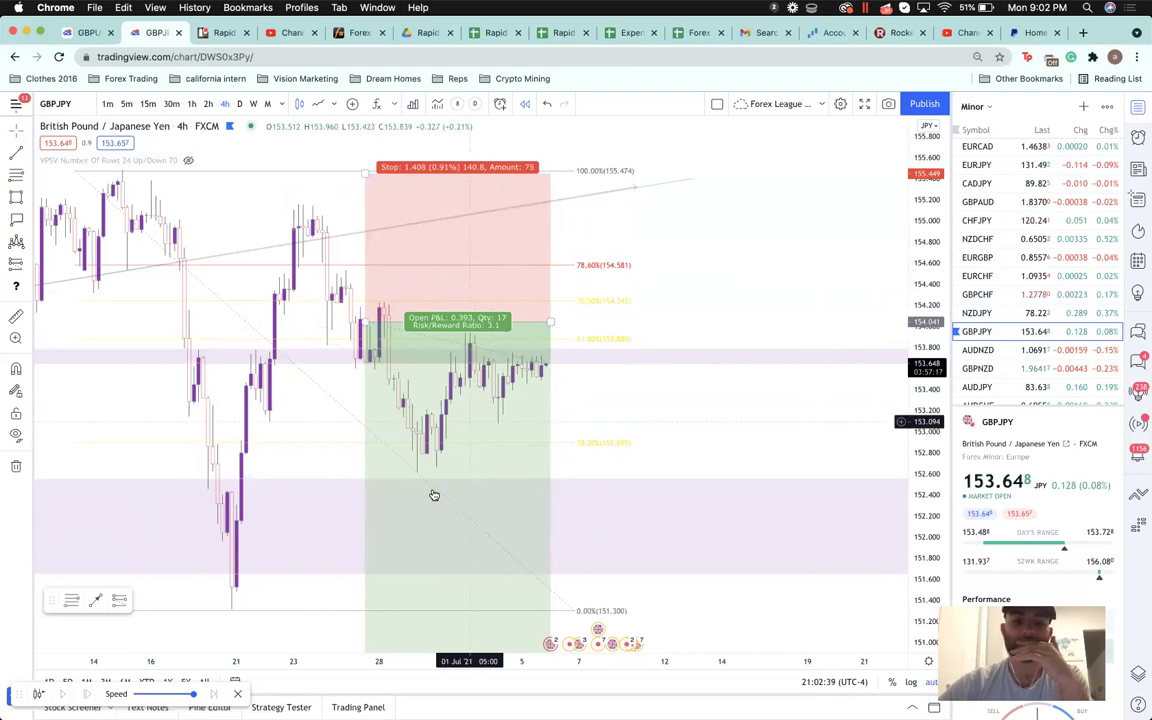
# - Delete the GBPJPY short position and remove all remaining drawings from the chart
pyautogui.click(524, 342)
pyautogui.press('Delete')
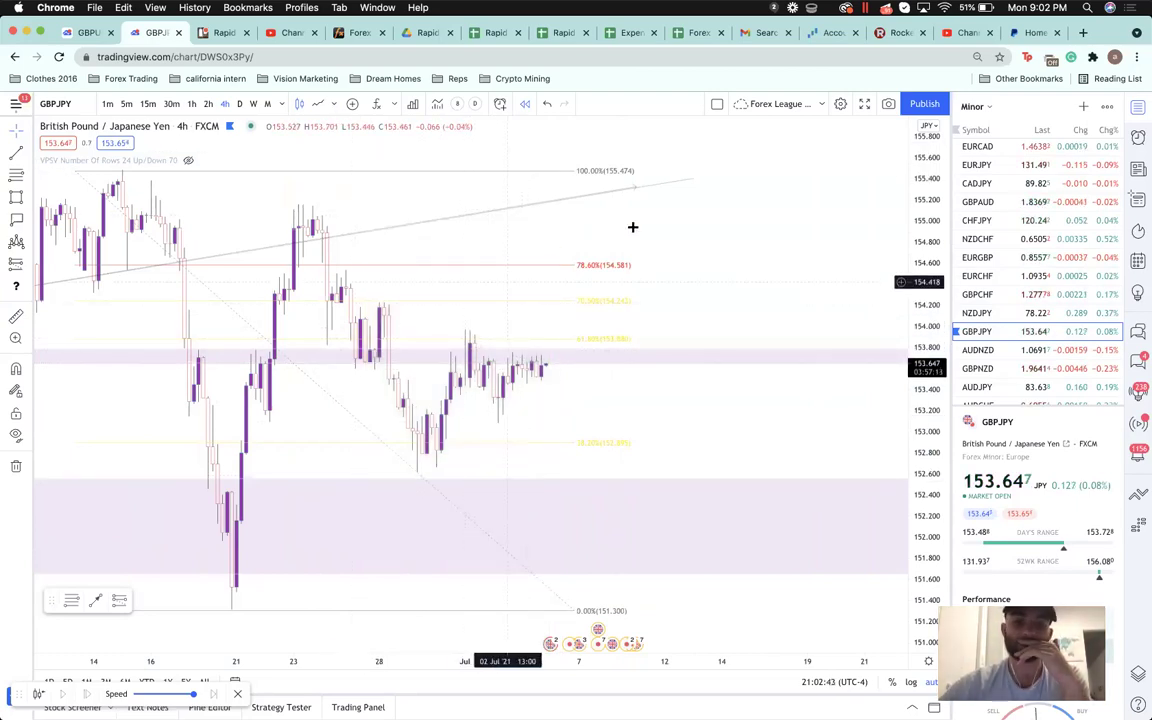
pyautogui.rightClick(623, 270)
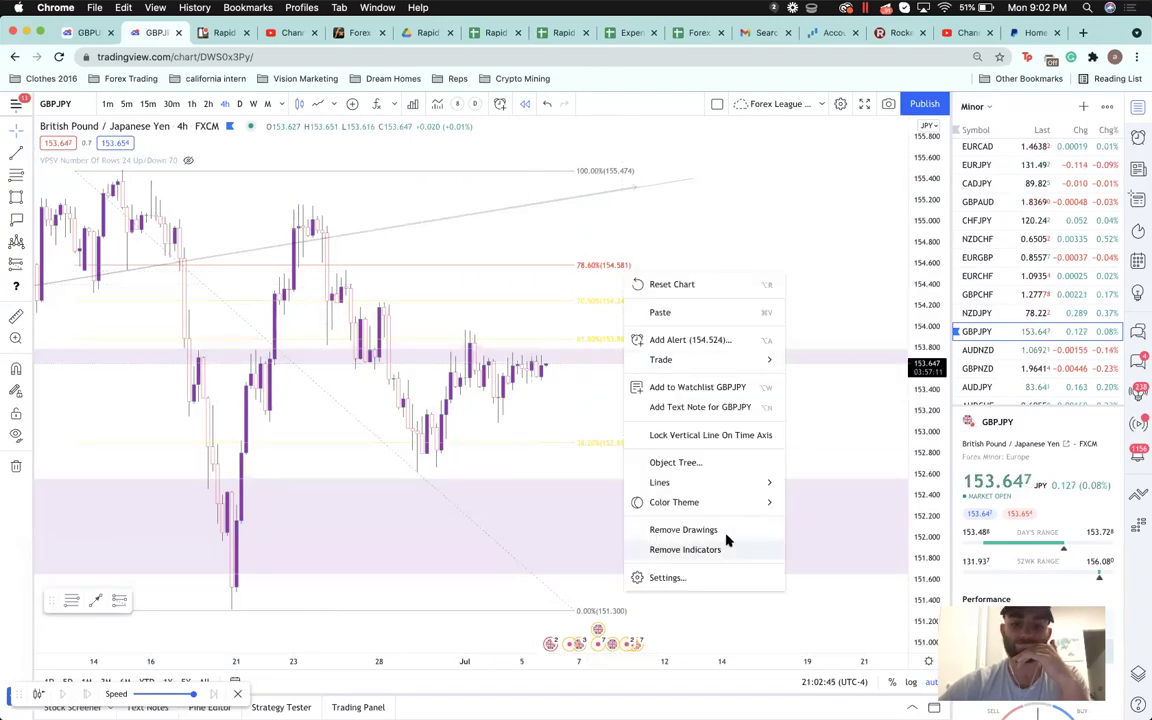
pyautogui.click(727, 533)
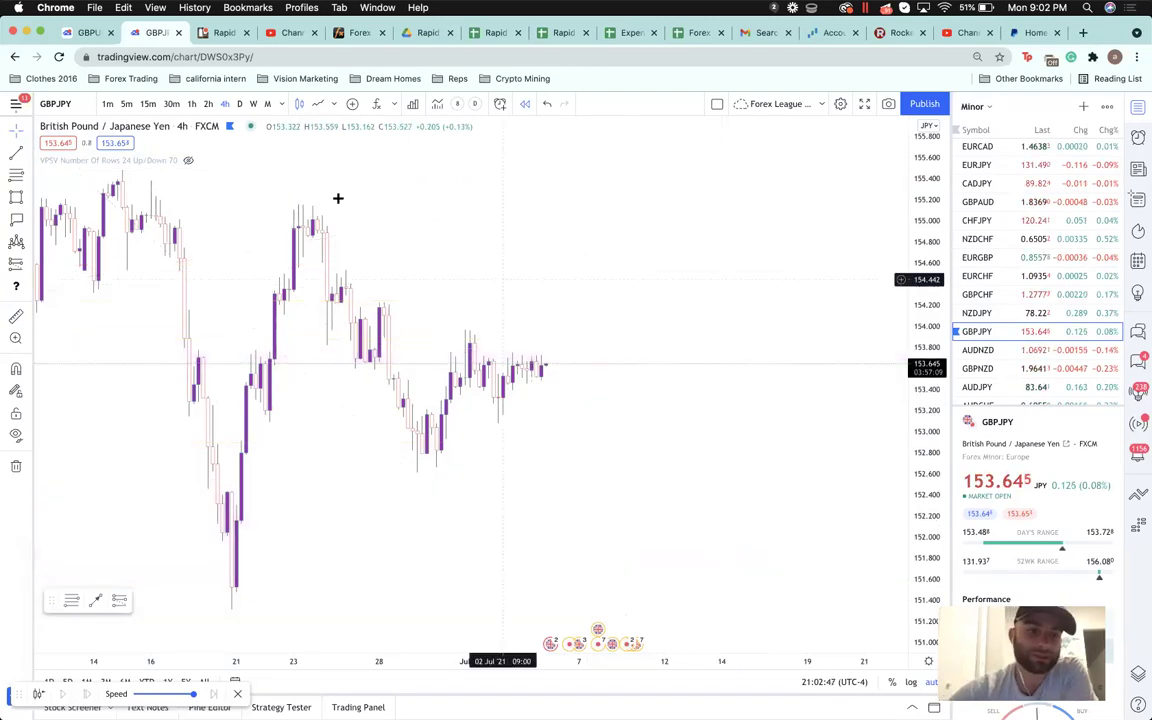
# - Switch the GBPJPY chart to the weekly timeframe
pyautogui.click(253, 103)
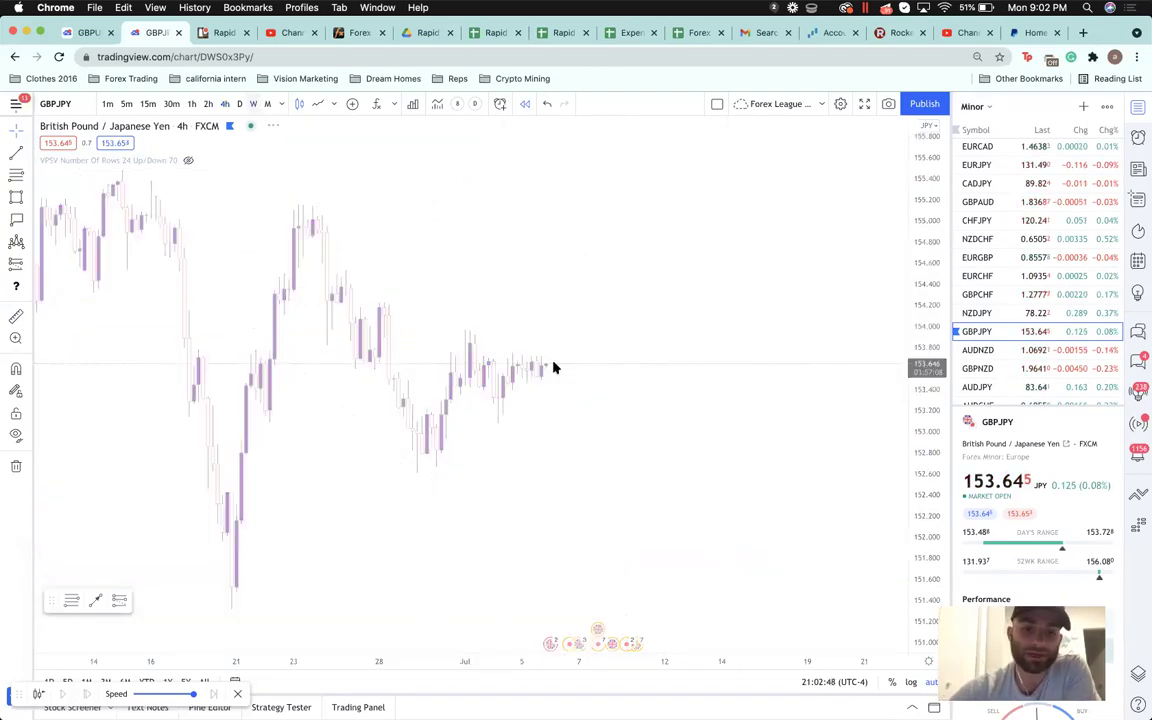
pyautogui.rightClick(928, 274)
pyautogui.click(708, 331)
pyautogui.scroll(-1, 708, 331)
pyautogui.scroll(-6, 708, 331)
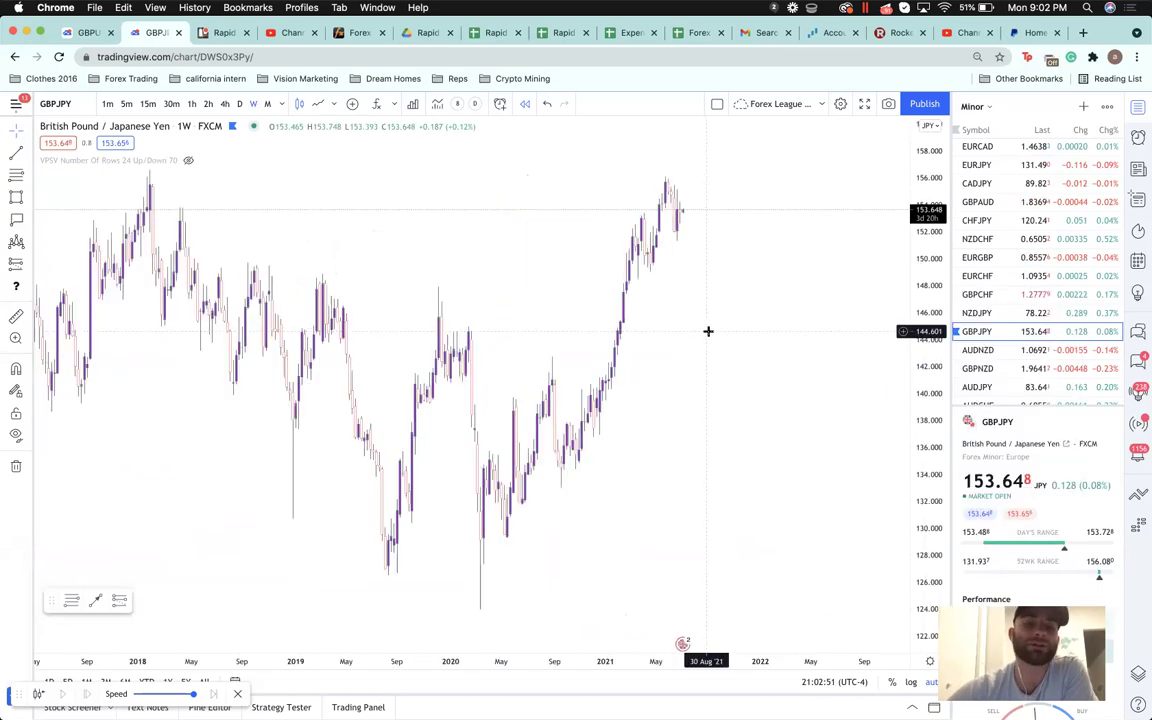
# - Try a rectangle zone from February 2016 onwards spanning about 155.1 down to 153.9, and delete it
pyautogui.scroll(-2, 708, 331)
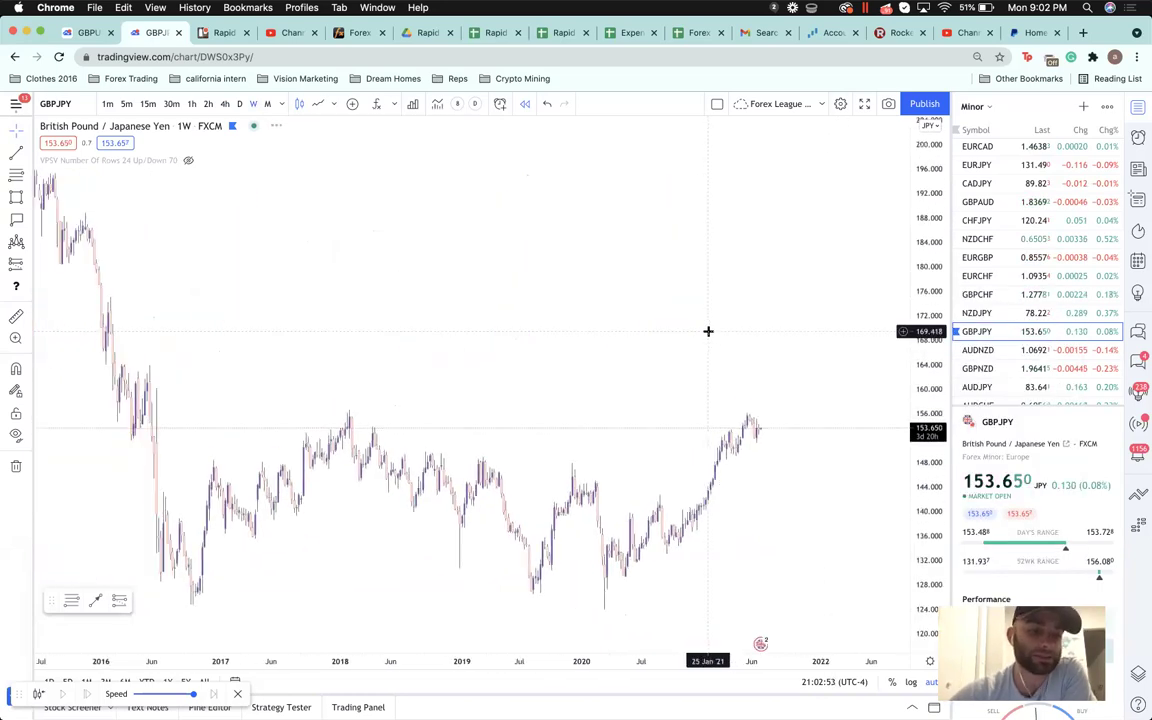
pyautogui.click(30, 200)
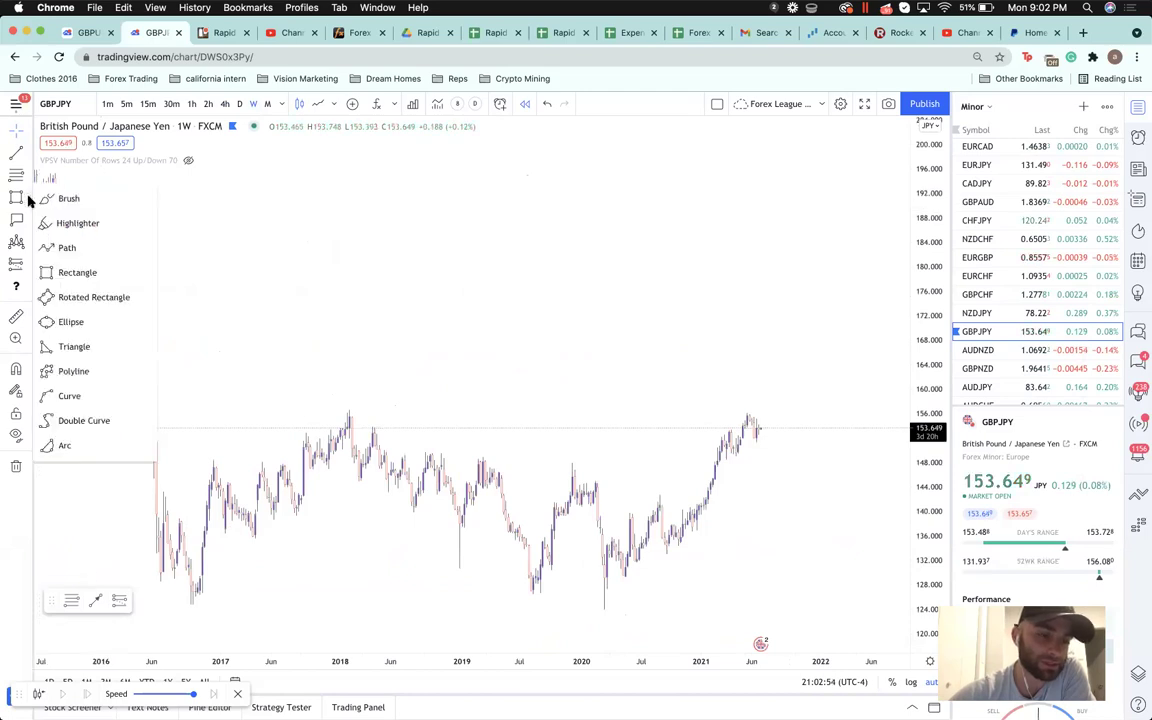
pyautogui.click(70, 272)
pyautogui.click(111, 426)
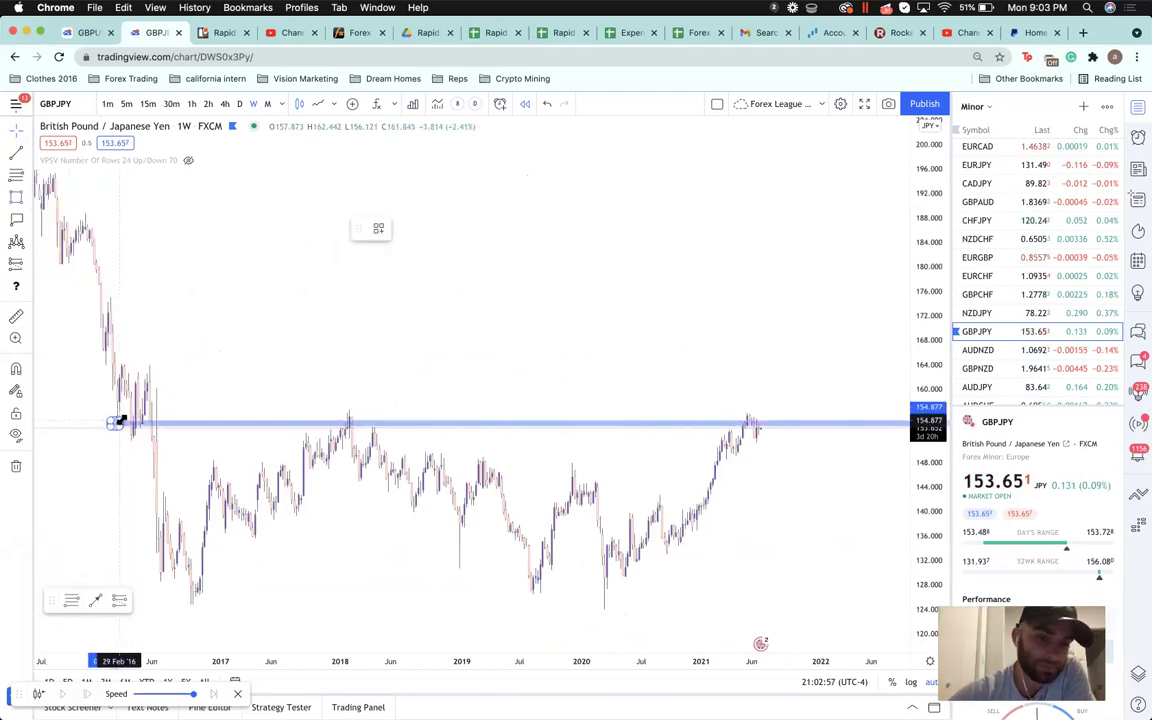
pyautogui.click(121, 419)
pyautogui.click(209, 374)
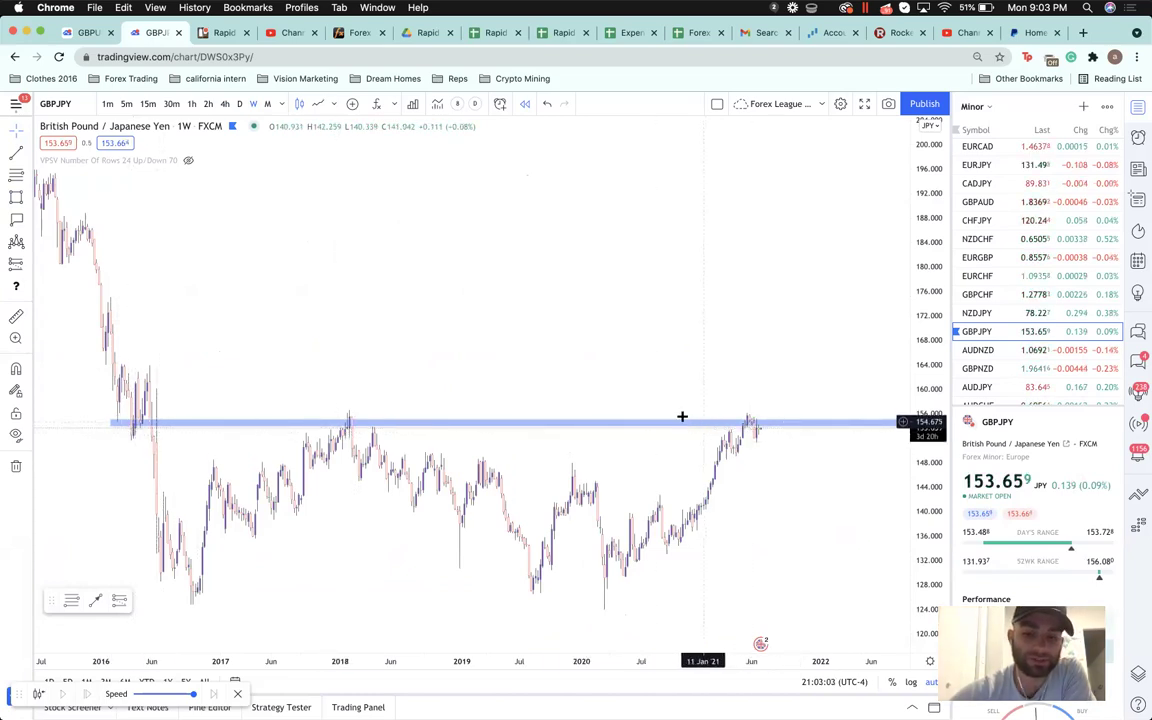
pyautogui.click(112, 425)
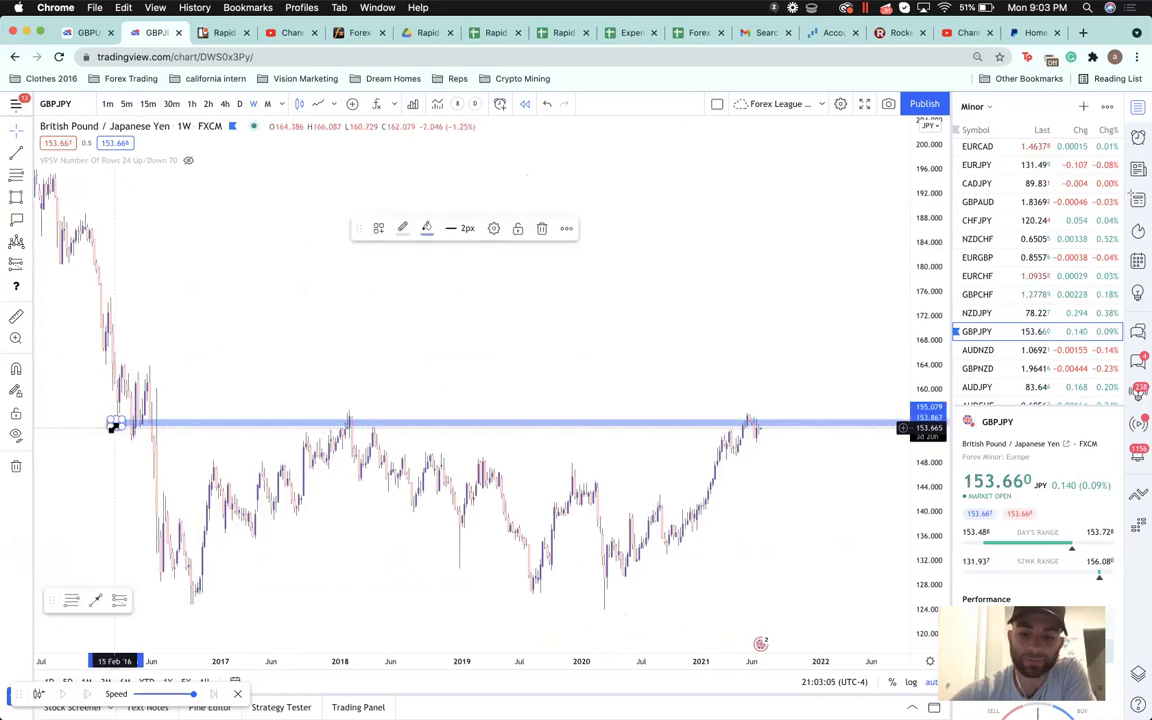
pyautogui.press('Delete')
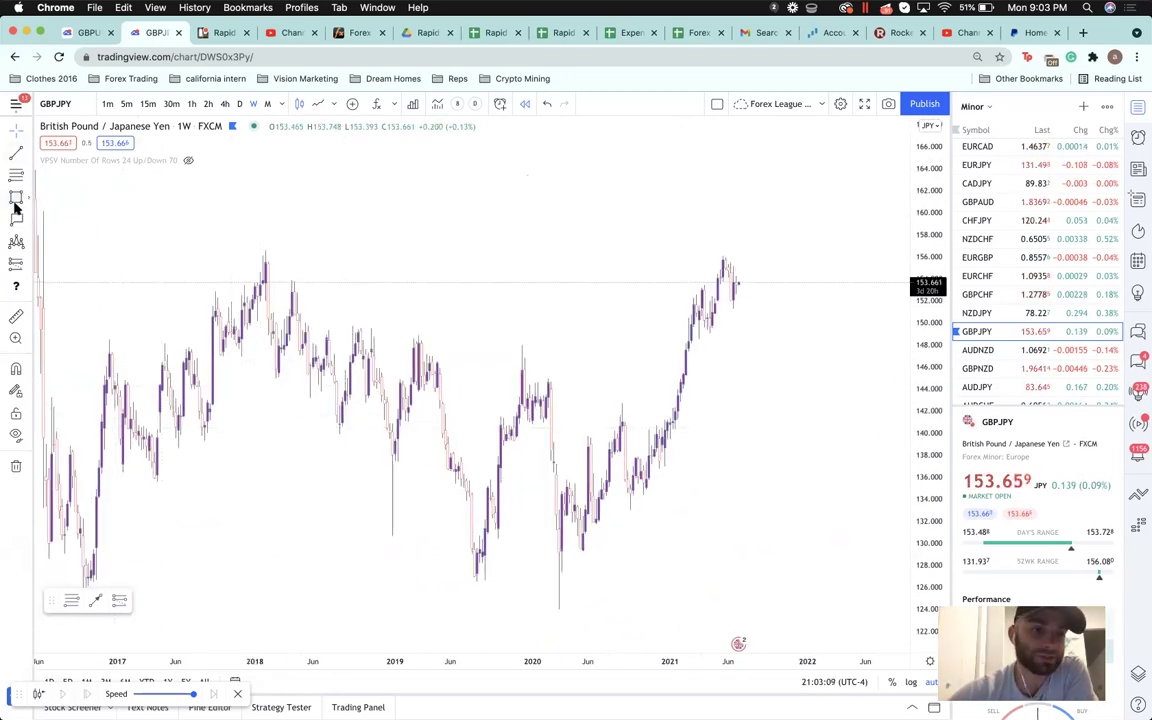
# - Draw a thin rectangle zone at about 155.7 from early 2017 onwards, across the 2018 and 2021 highs
pyautogui.click(146, 260)
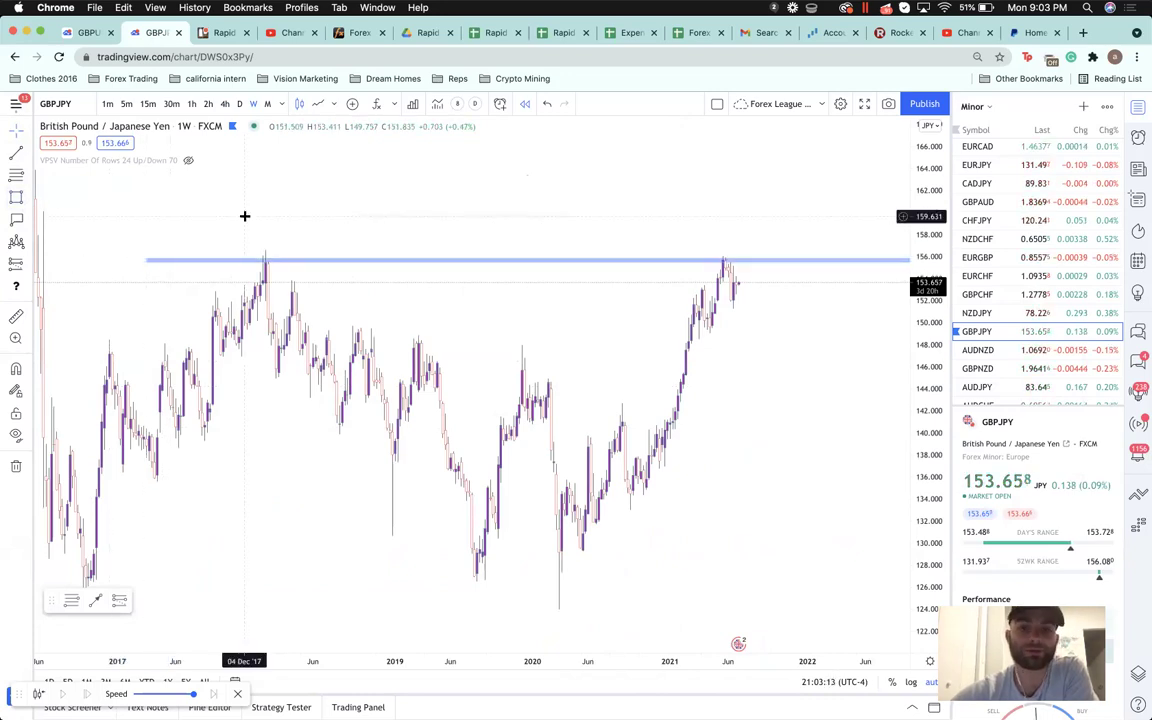
pyautogui.scroll(5, 244, 216)
pyautogui.scroll(-4, 244, 216)
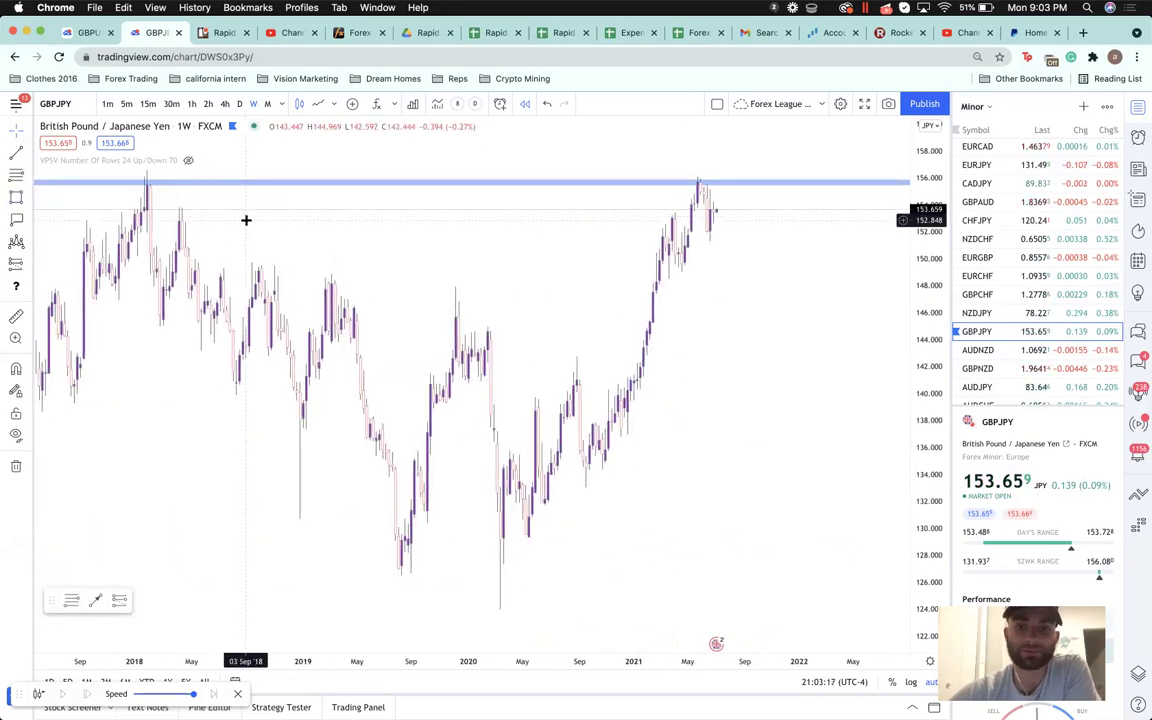
pyautogui.scroll(4, 247, 233)
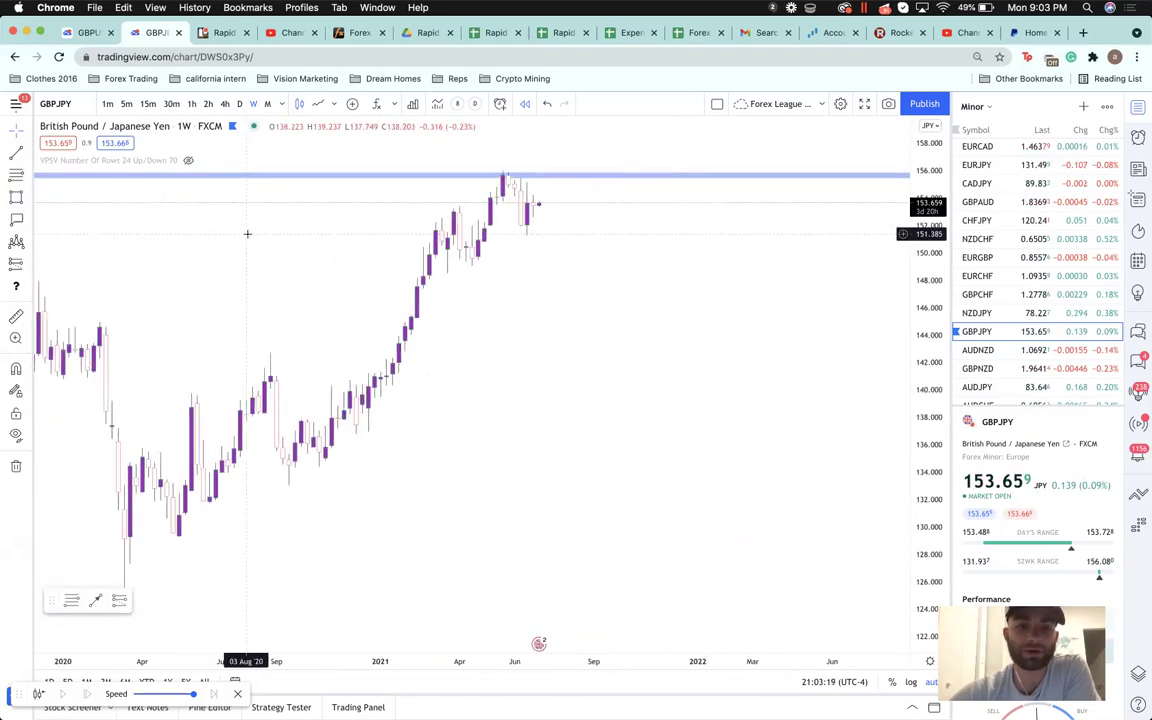
pyautogui.click(29, 203)
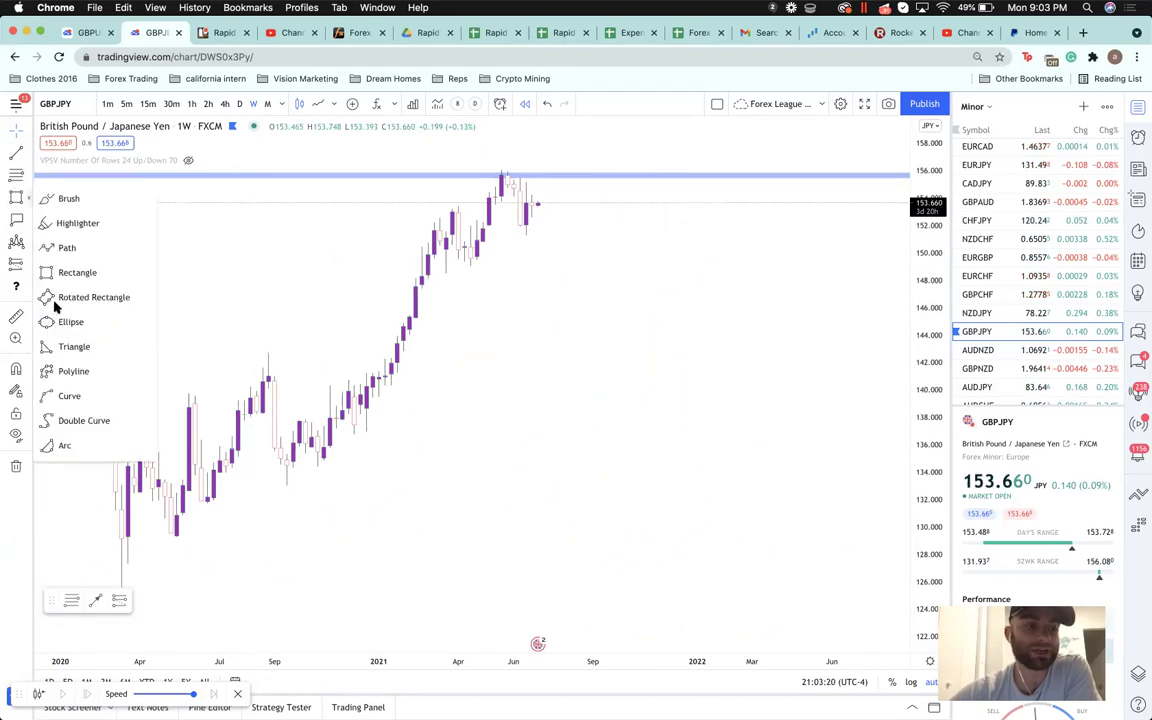
pyautogui.click(77, 247)
pyautogui.click(305, 496)
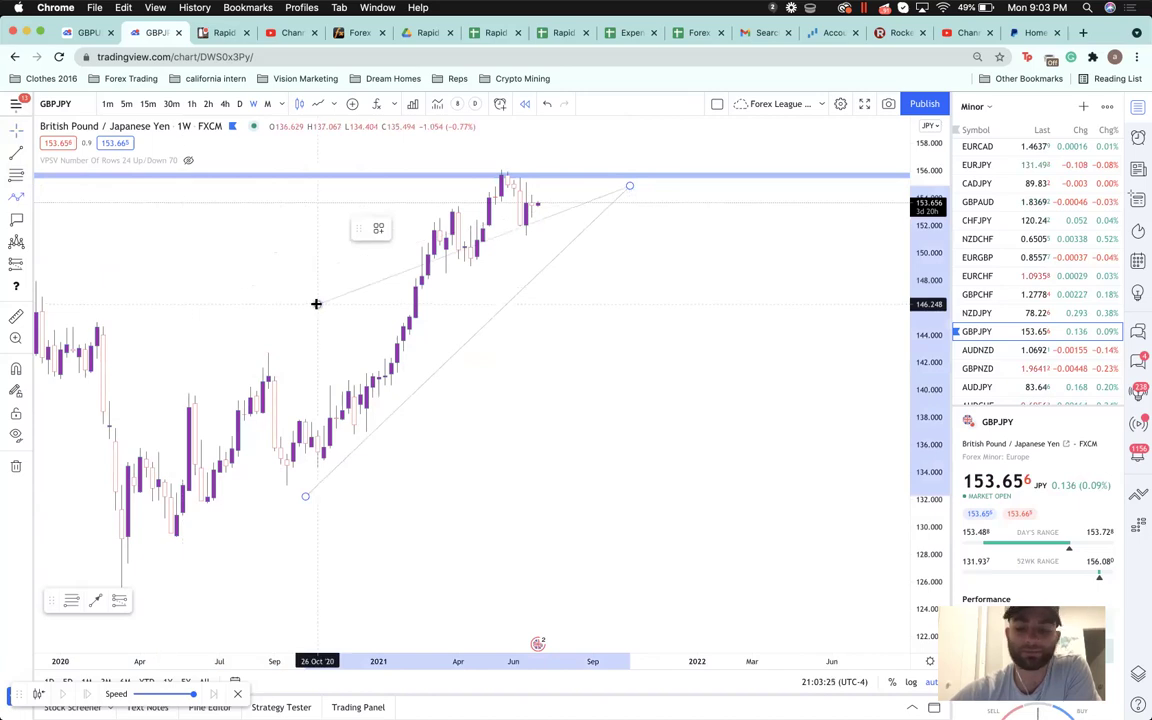
pyautogui.press('Escape')
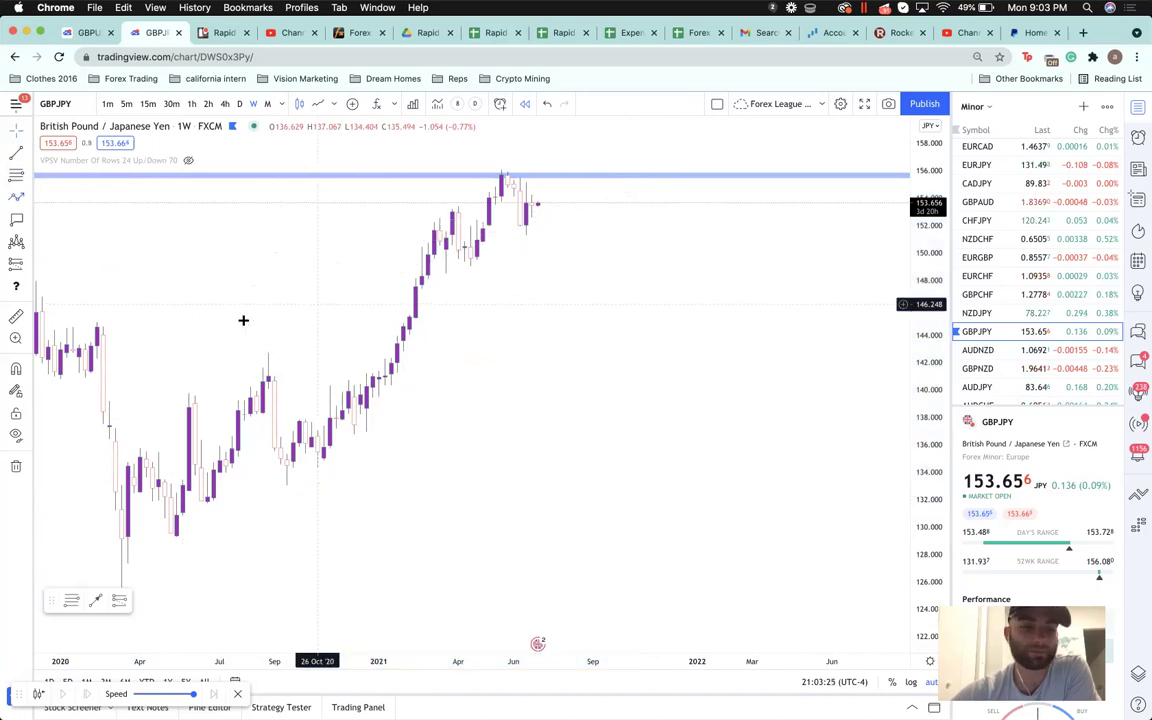
# - Measure the date range of the rally from 7 September 2020 to 5 July 2021, and delete the measurement
pyautogui.click(30, 262)
pyautogui.click(95, 337)
pyautogui.click(276, 497)
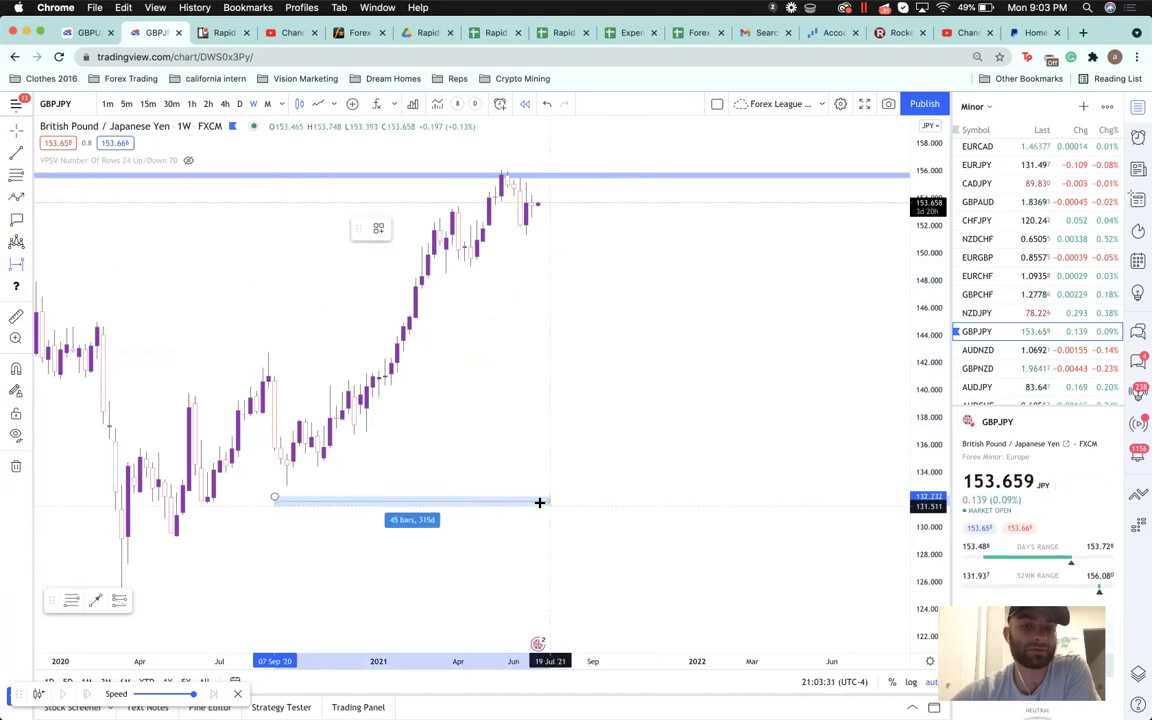
pyautogui.click(539, 502)
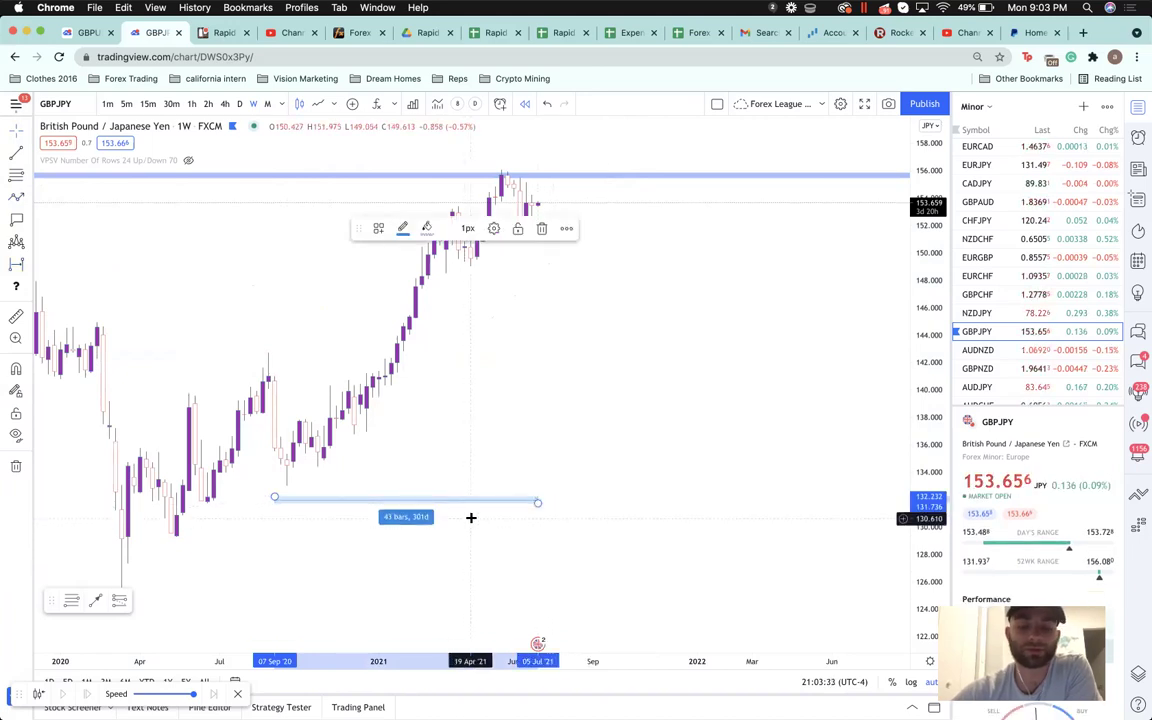
pyautogui.press('Delete')
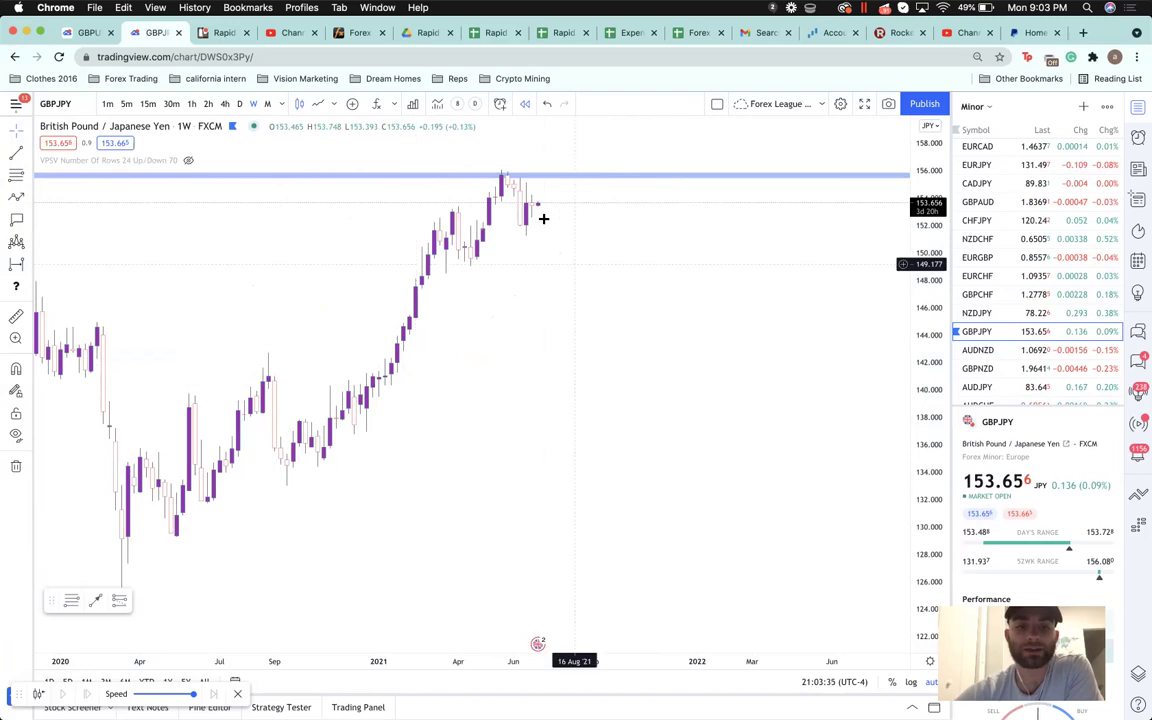
# - Draw a horizontal ray from early 2021 onwards and fine-tune its level to about 151.93
pyautogui.scroll(2, 404, 242)
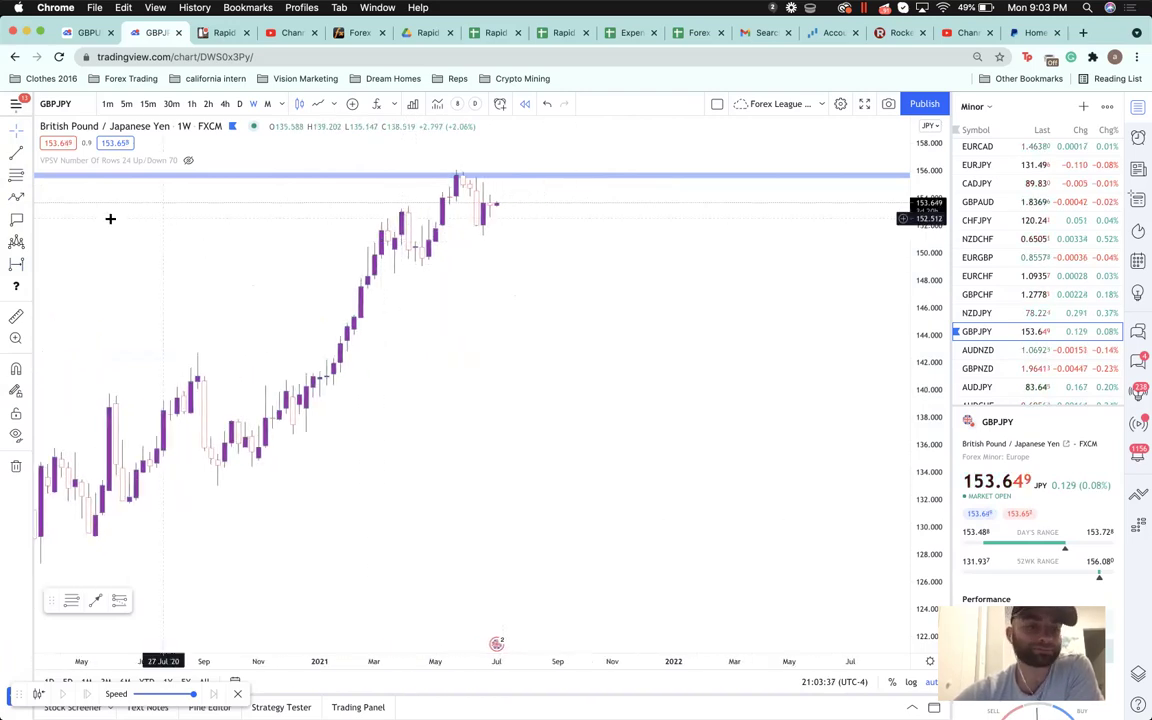
pyautogui.click(27, 153)
pyautogui.click(82, 274)
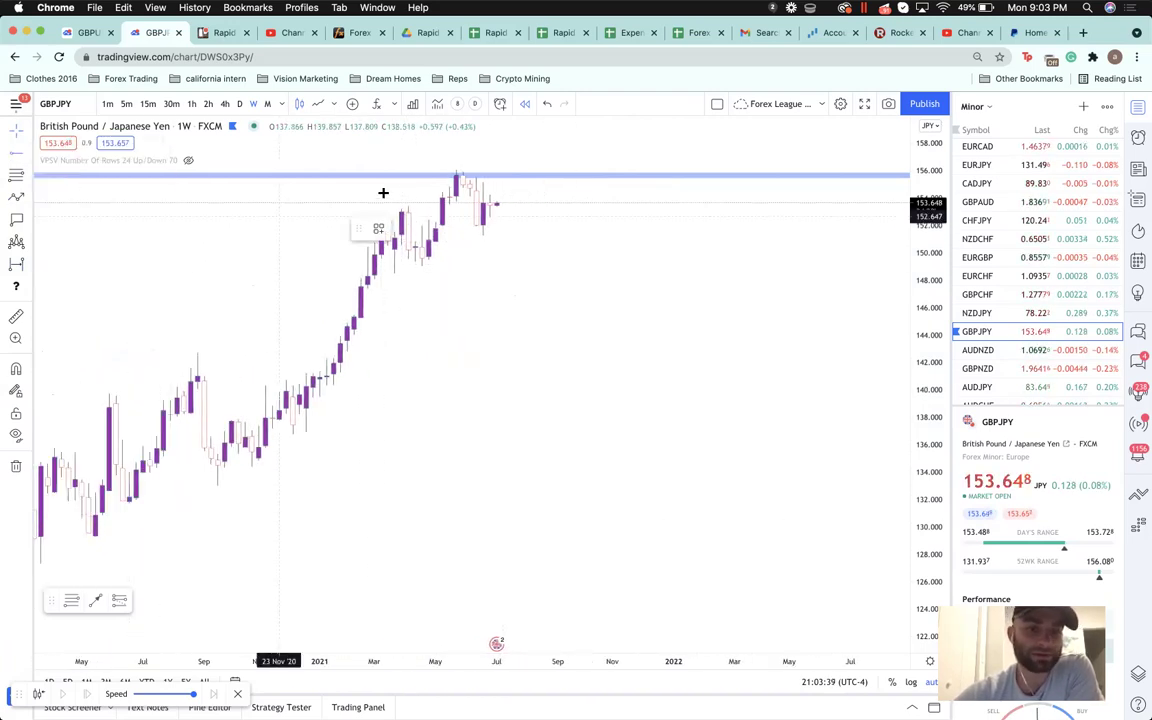
pyautogui.click(322, 231)
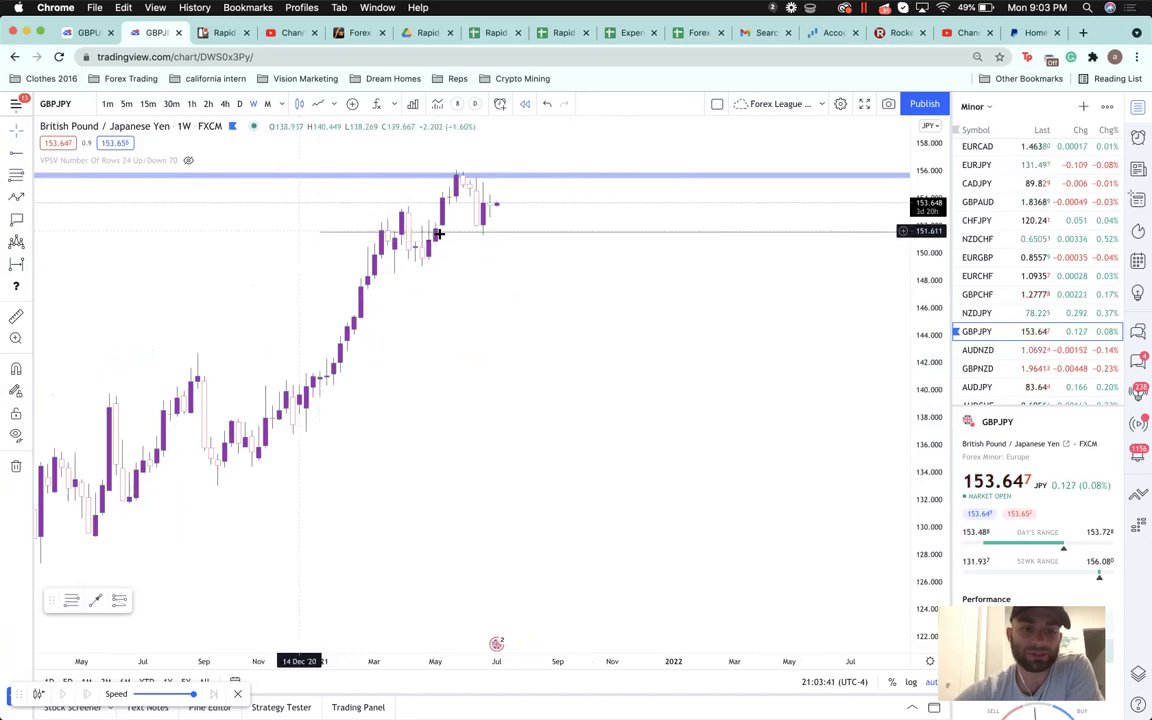
pyautogui.moveTo(470, 233); pyautogui.dragTo(476, 226)
pyautogui.click(319, 257)
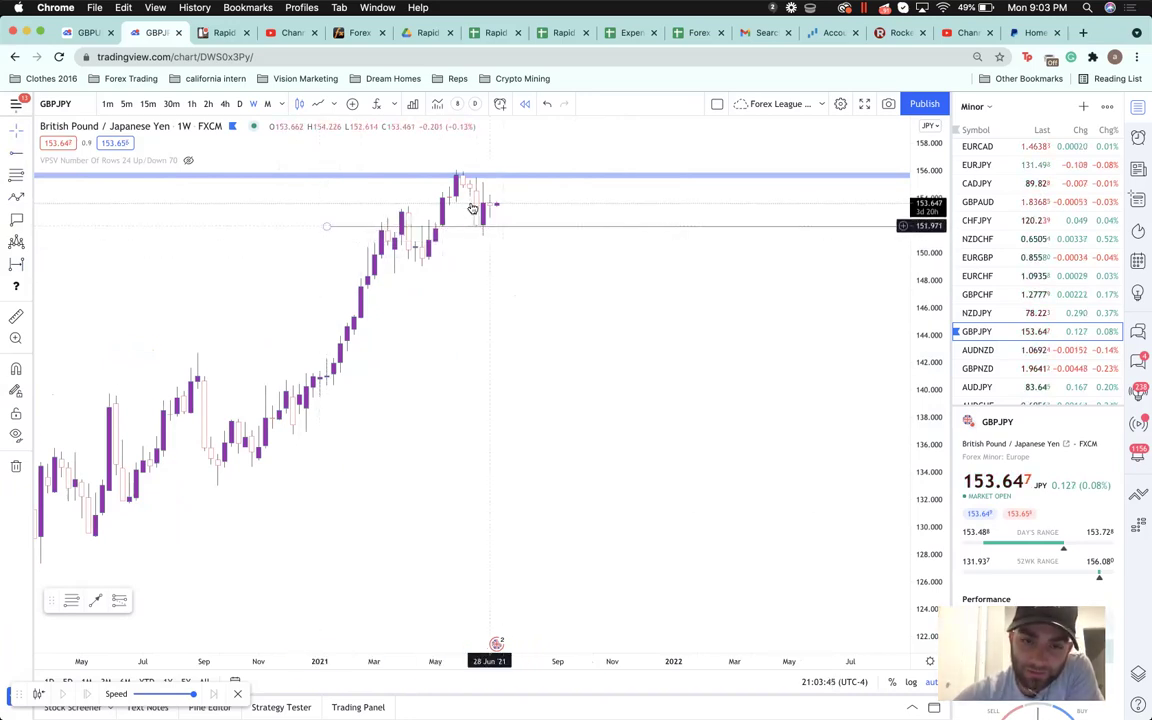
# - Switch the GBPJPY chart to the 4-hour timeframe
pyautogui.hscroll(5, 496, 205)
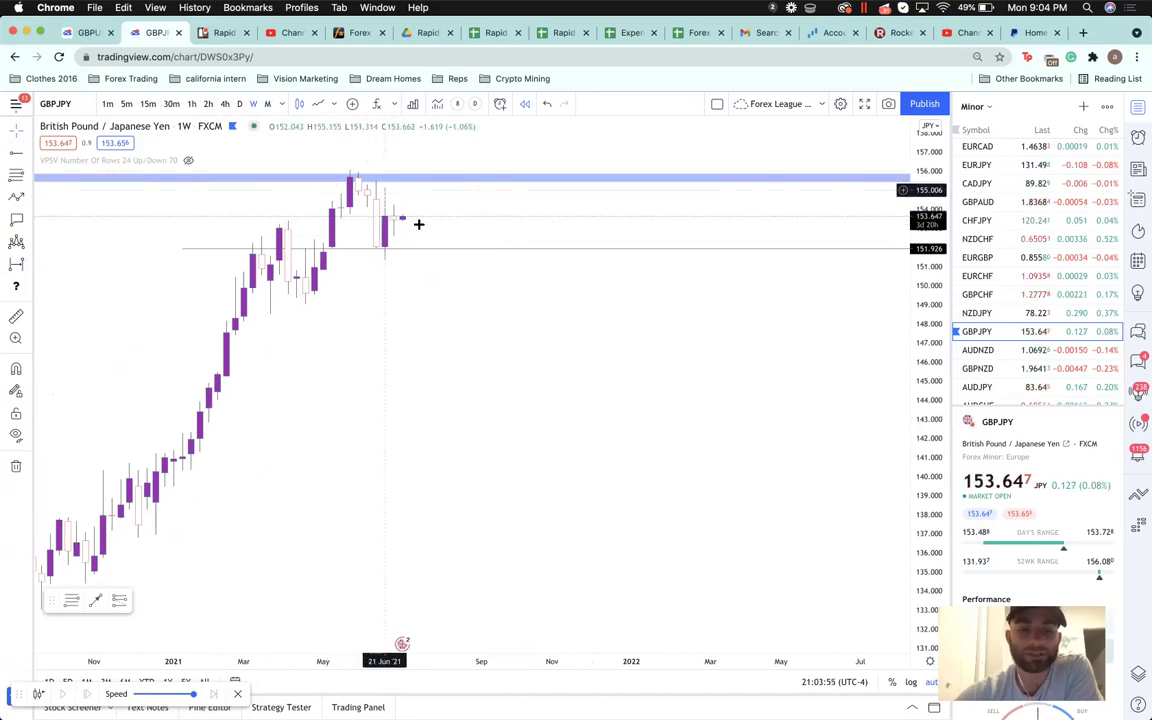
pyautogui.click(227, 104)
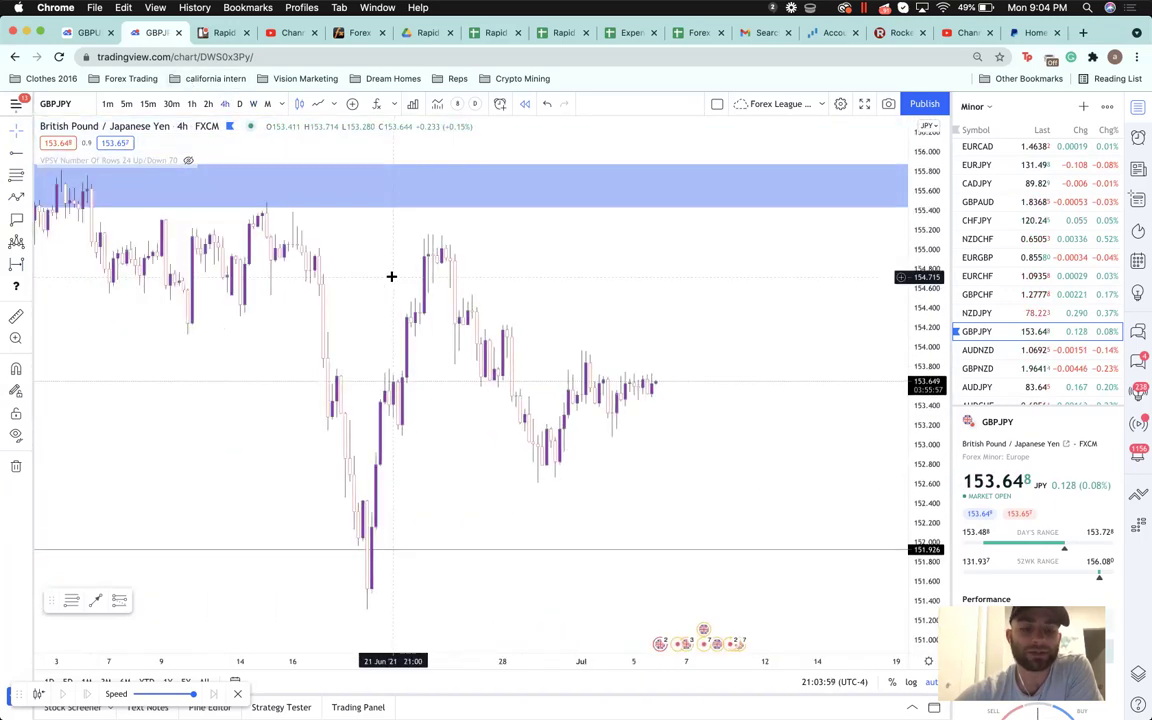
pyautogui.scroll(-2, 391, 276)
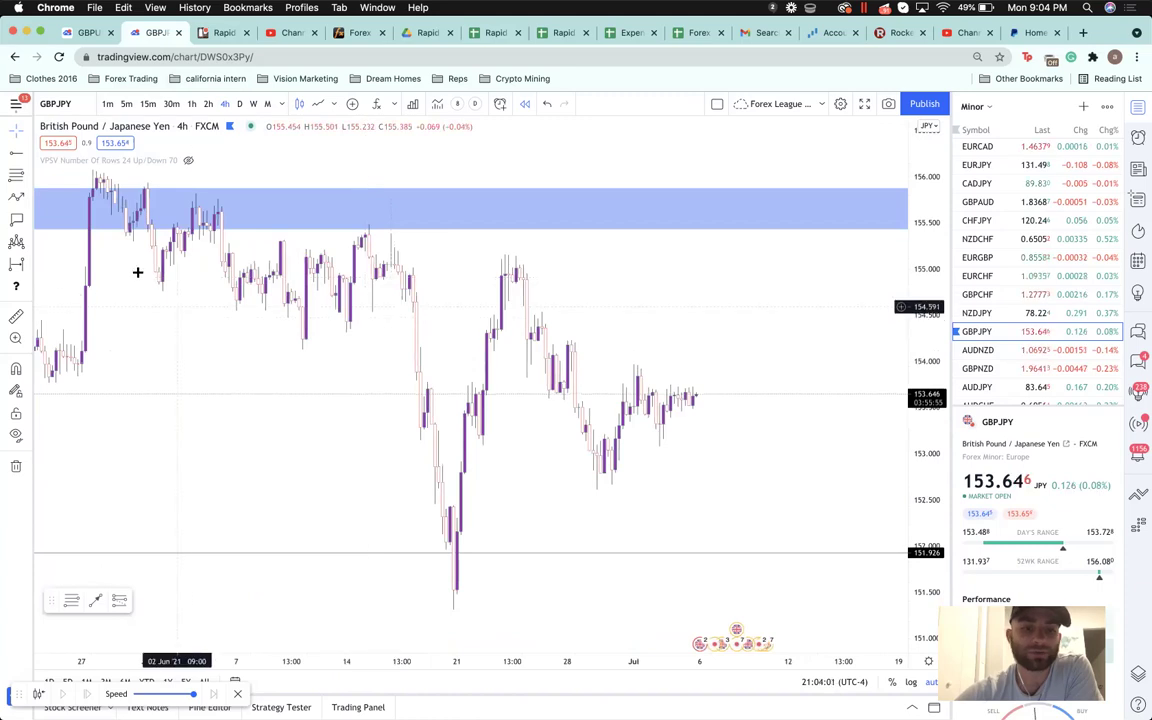
# - Trace the June swing highs and lows with a path from the upper zone to the current price, and delete it
pyautogui.scroll(1, 159, 303)
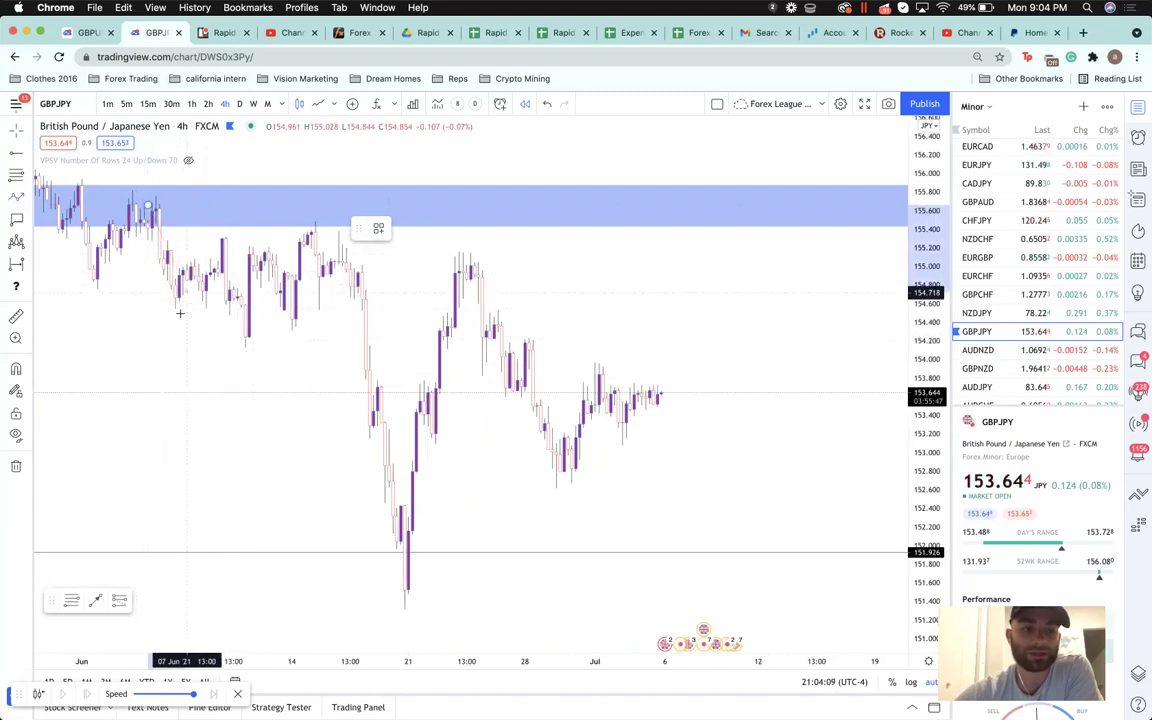
pyautogui.click(229, 235)
pyautogui.click(259, 366)
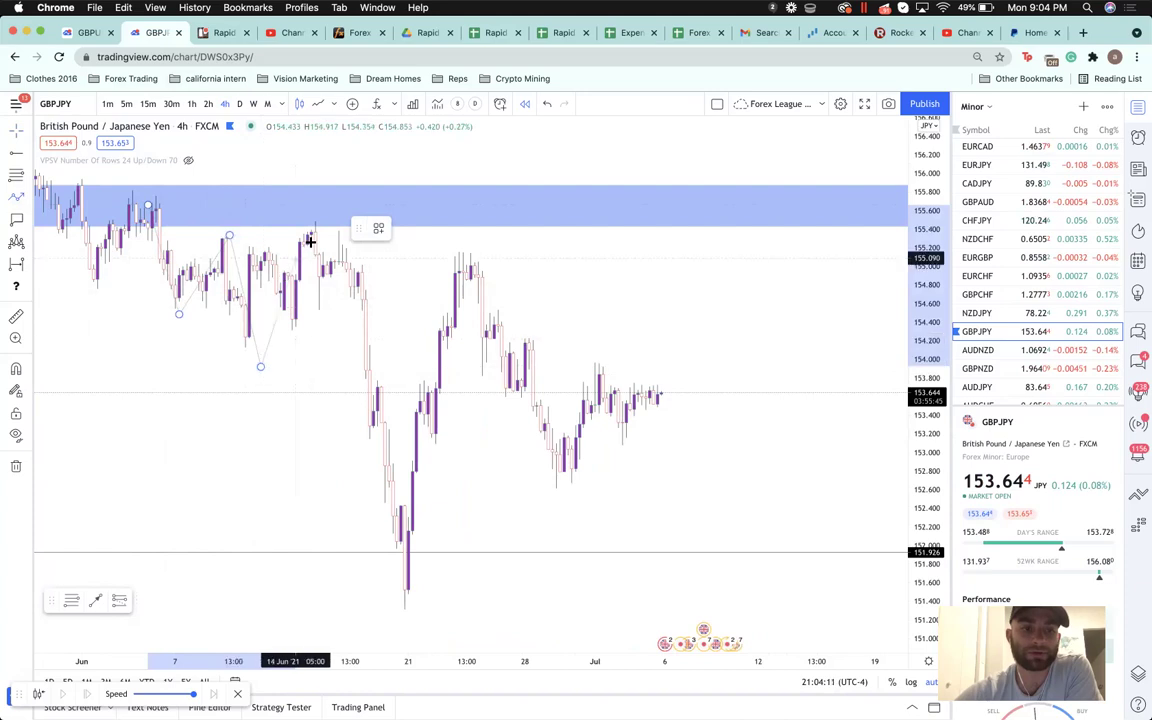
pyautogui.click(310, 239)
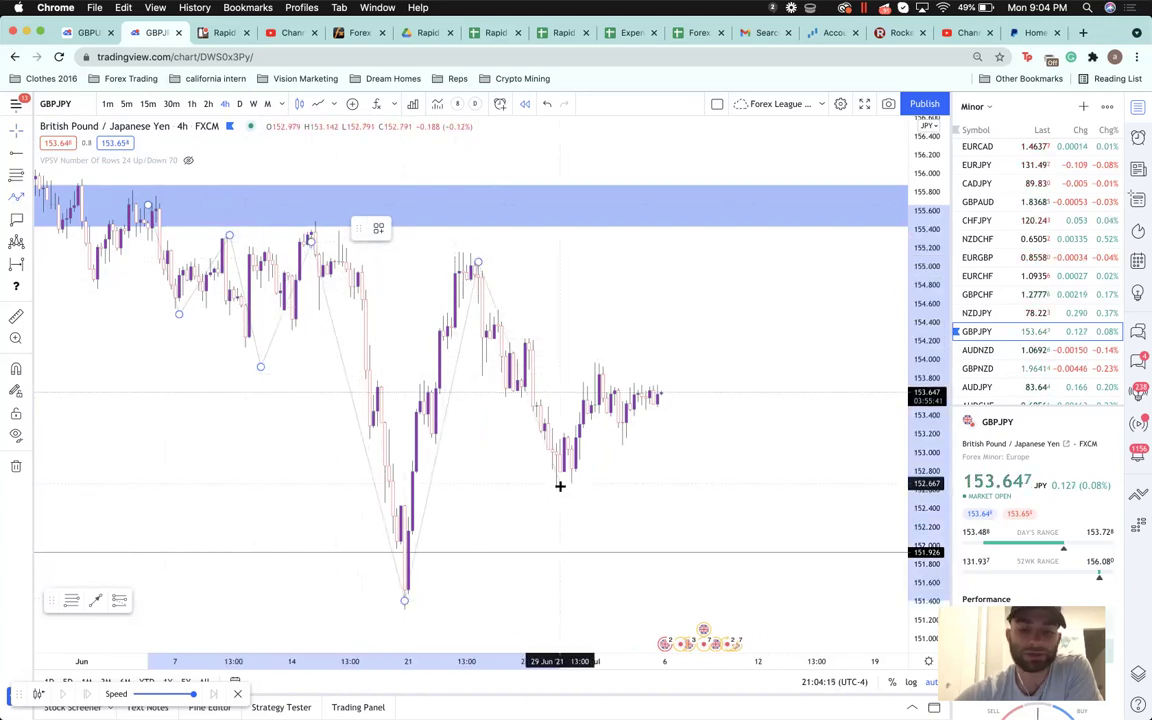
pyautogui.click(612, 369)
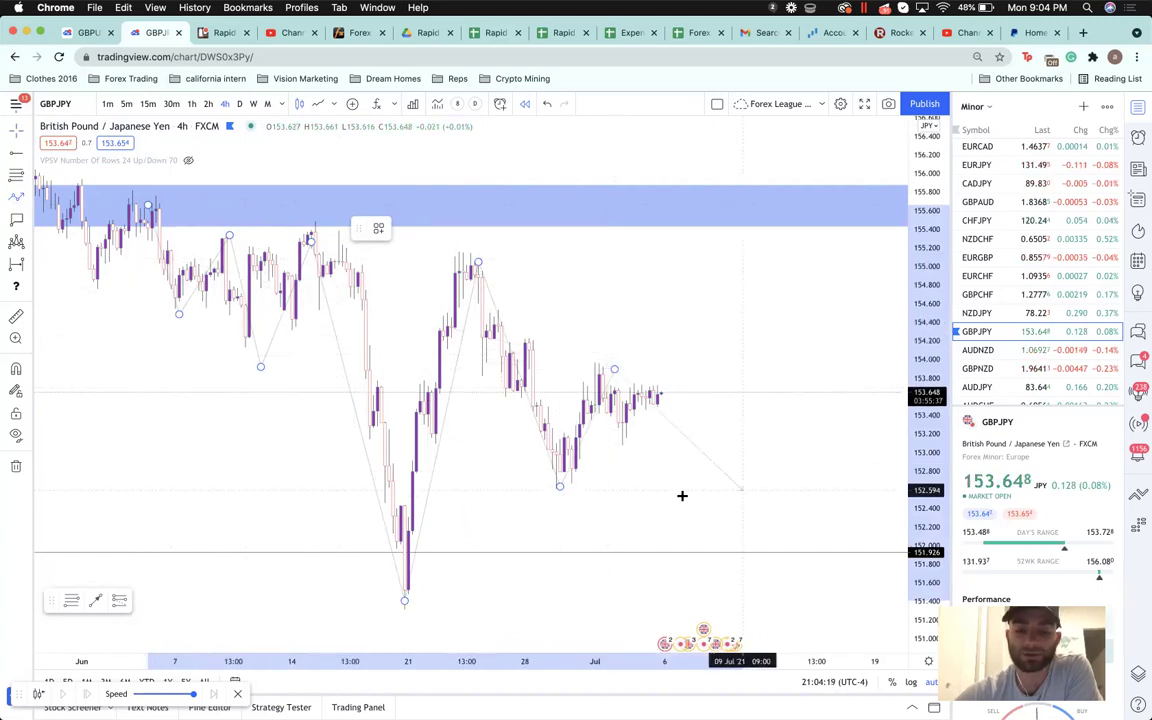
pyautogui.doubleClick(667, 396)
pyautogui.press('BackSpace')
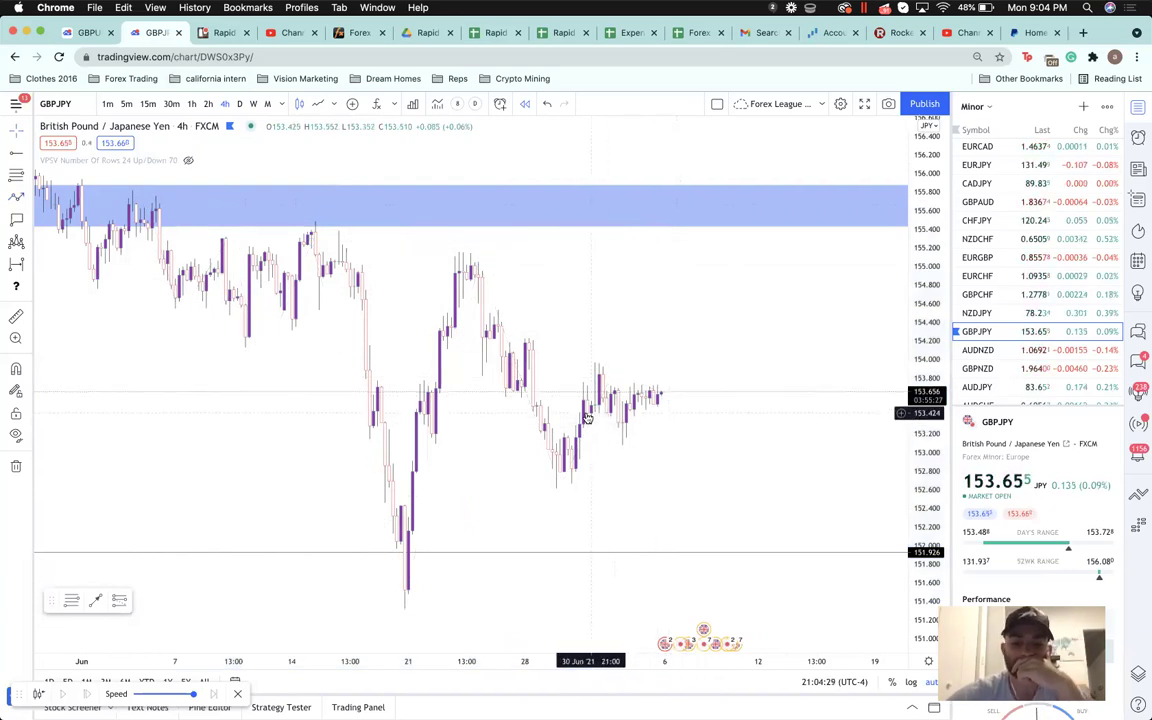
# - Start a bar replay of the 4-hour chart from about 25 June 2021
pyautogui.click(1040, 8)
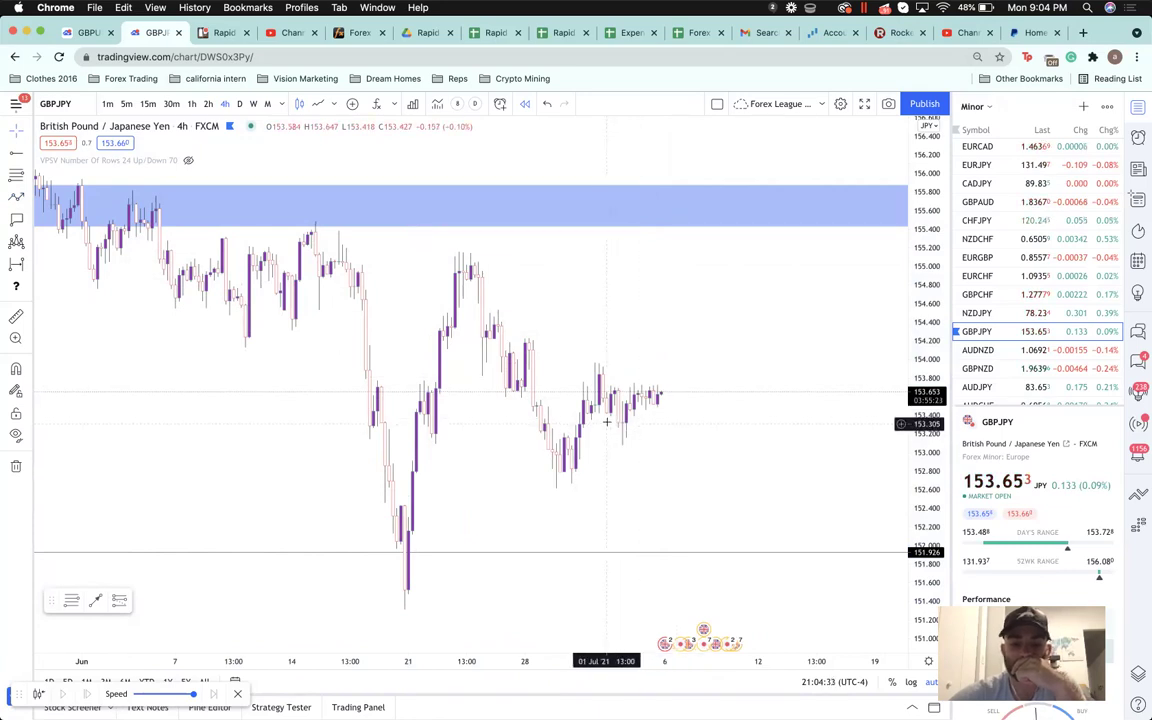
pyautogui.click(38, 695)
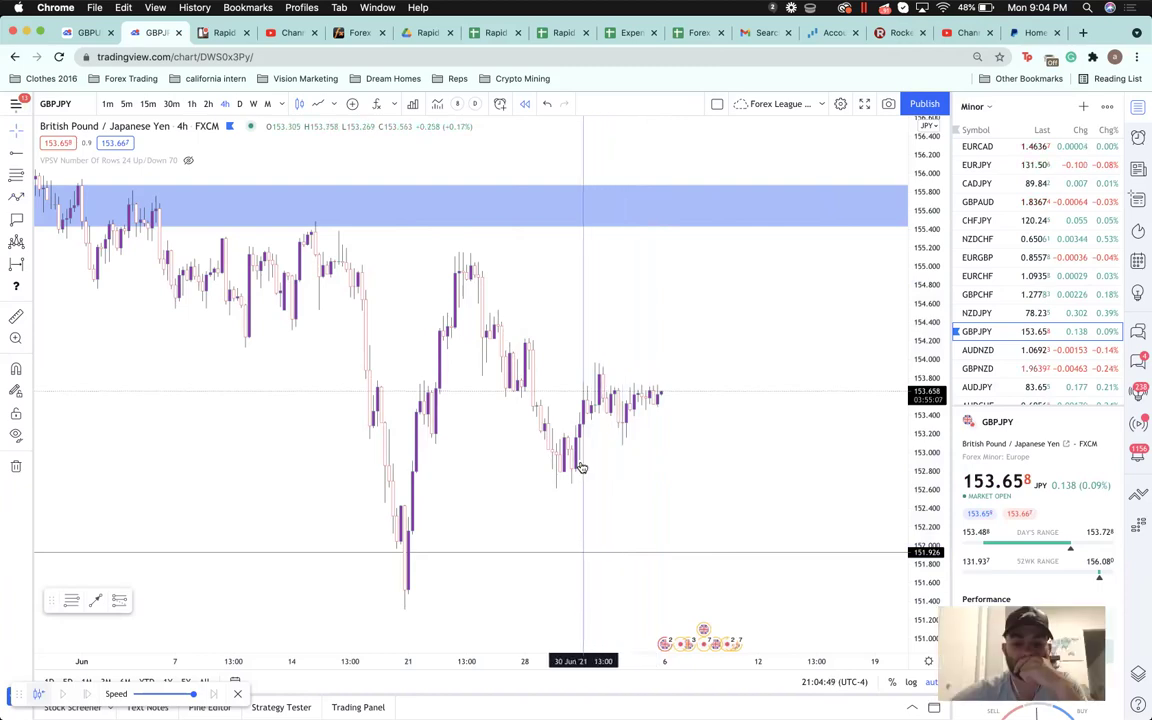
pyautogui.click(519, 479)
pyautogui.hscroll(3, 559, 456)
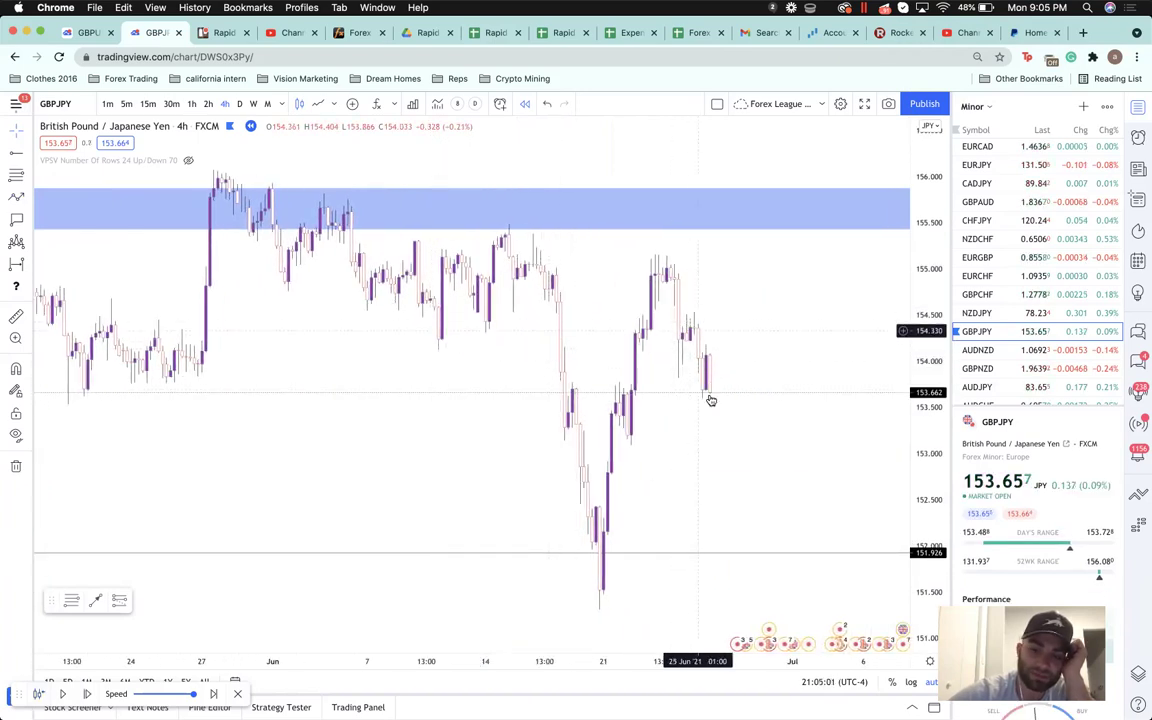
# - Advance the replay candle by candle from late June through early July, and return to the live chart
pyautogui.click(86, 695)
pyautogui.click(86, 695)
pyautogui.click(86, 695)
pyautogui.click(86, 695)
pyautogui.click(86, 695)
pyautogui.click(86, 695)
pyautogui.click(86, 695)
pyautogui.click(86, 695)
pyautogui.click(86, 695)
pyautogui.click(86, 695)
pyautogui.click(86, 695)
pyautogui.click(86, 695)
pyautogui.click(86, 695)
pyautogui.click(86, 695)
pyautogui.click(86, 695)
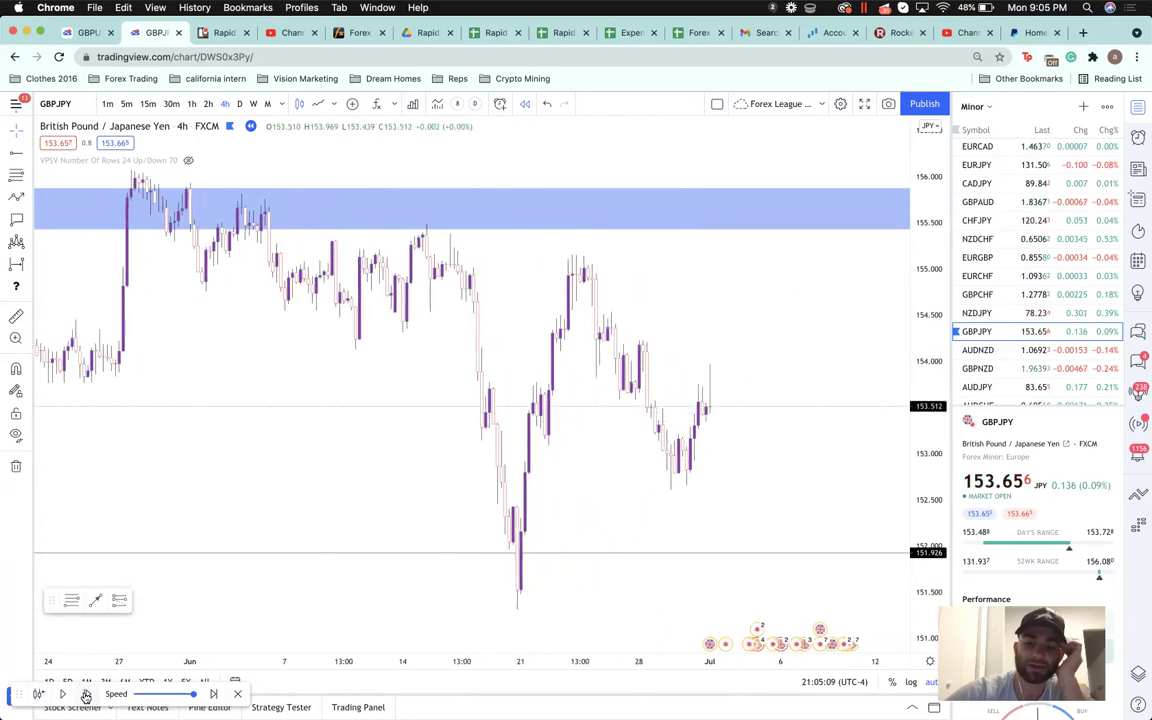
pyautogui.click(86, 695)
pyautogui.click(86, 695)
pyautogui.click(86, 695)
pyautogui.click(86, 695)
pyautogui.click(86, 695)
pyautogui.click(86, 695)
pyautogui.click(86, 695)
pyautogui.click(86, 695)
pyautogui.click(86, 695)
pyautogui.click(86, 695)
pyautogui.click(86, 695)
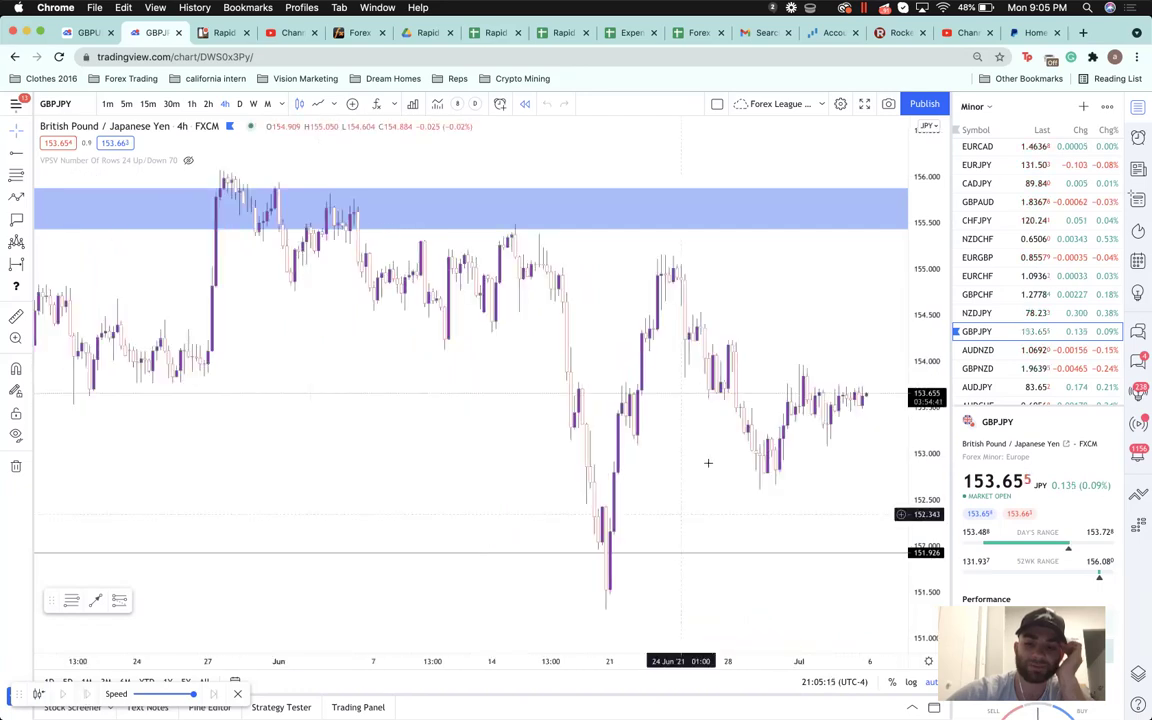
# - Draw a thin rectangle zone from 7 May 2021 onwards, spanning about 153.6 to 153.7 at the current price
pyautogui.scroll(-3, 736, 432)
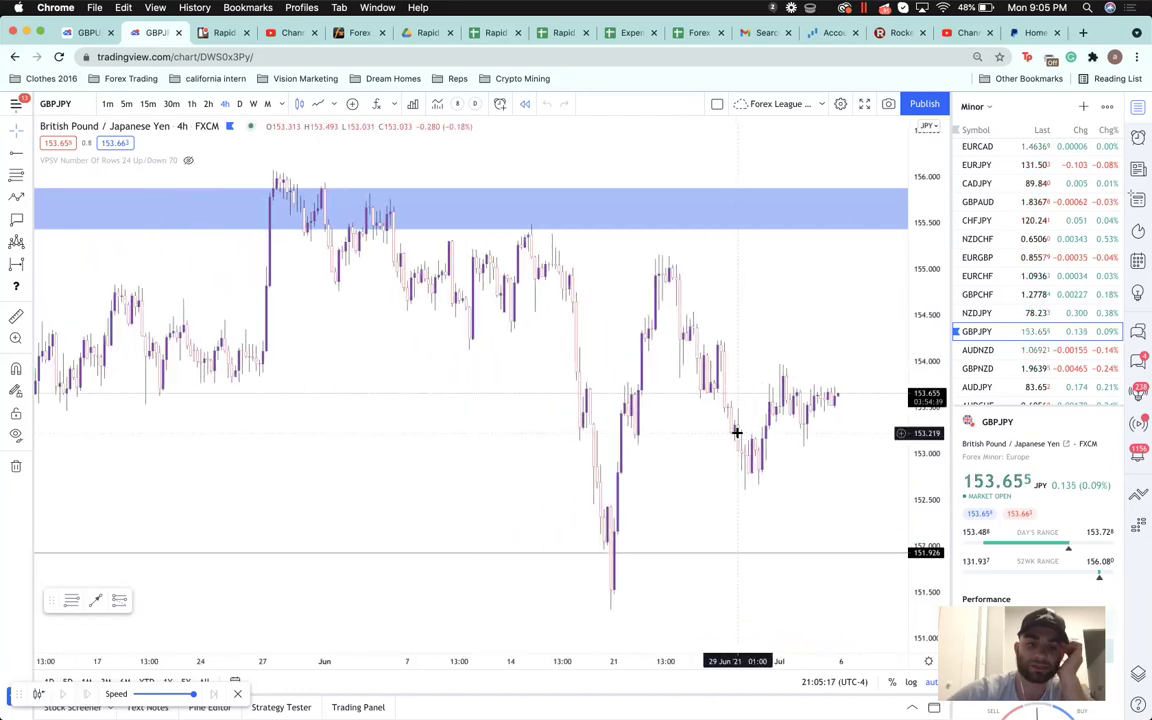
pyautogui.scroll(-2, 736, 432)
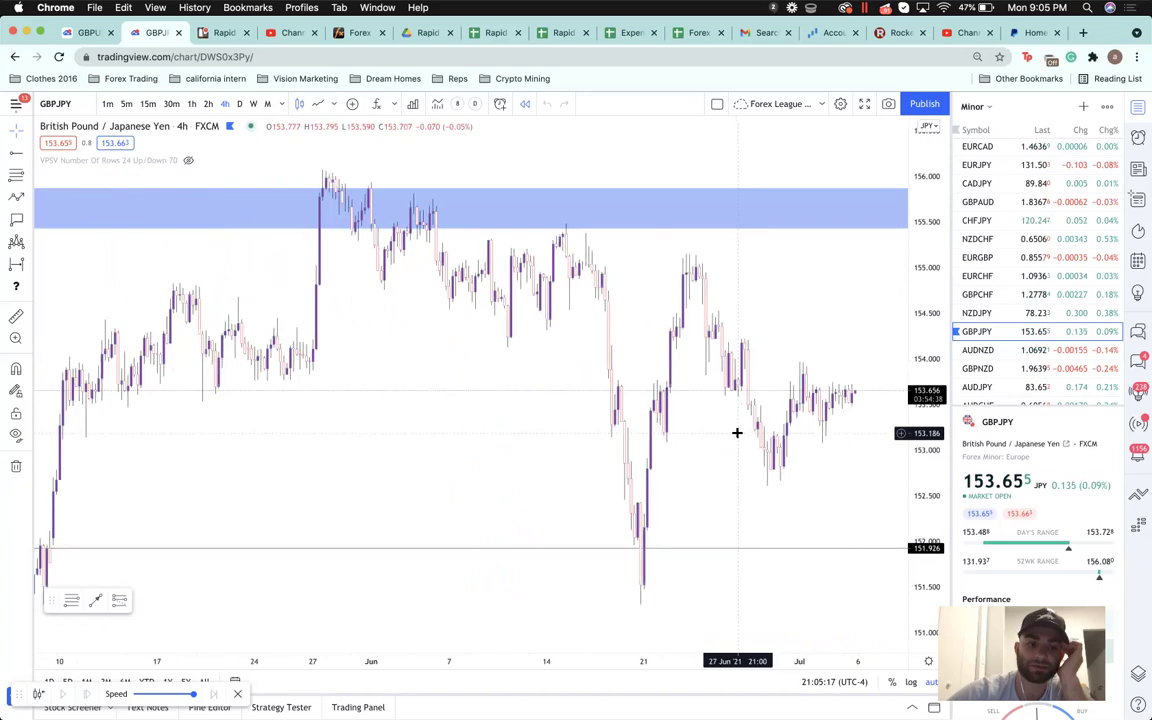
pyautogui.click(22, 199)
pyautogui.click(94, 270)
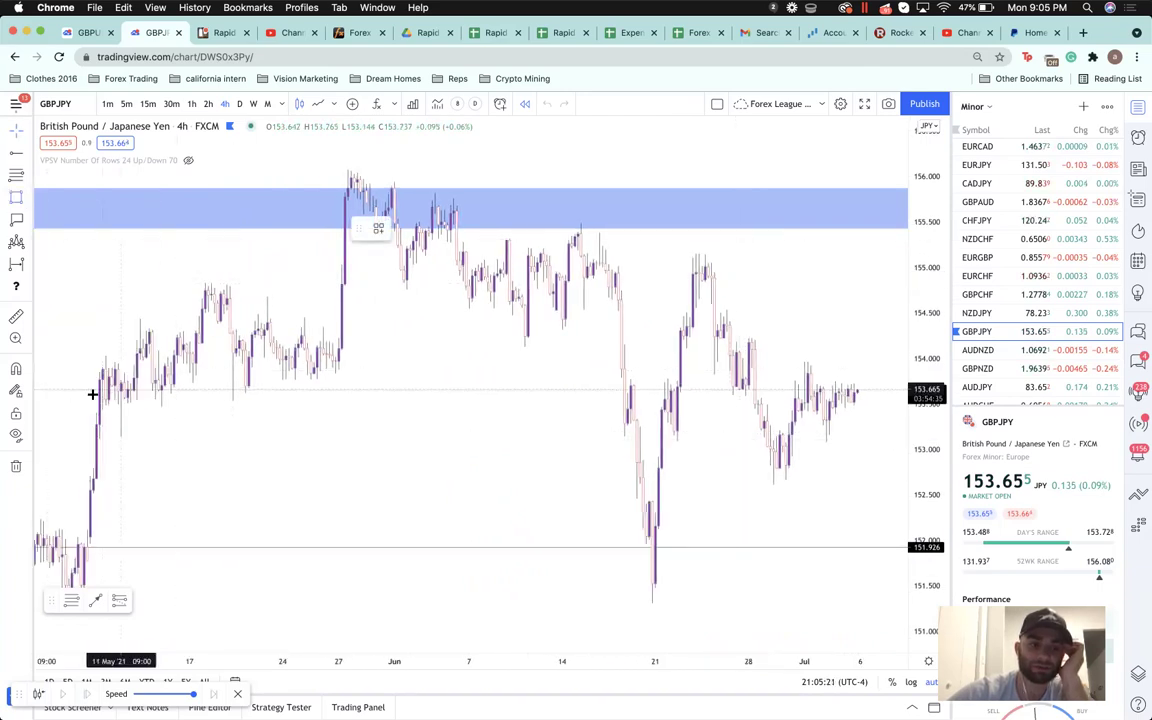
pyautogui.moveTo(82, 391); pyautogui.dragTo(85, 384)
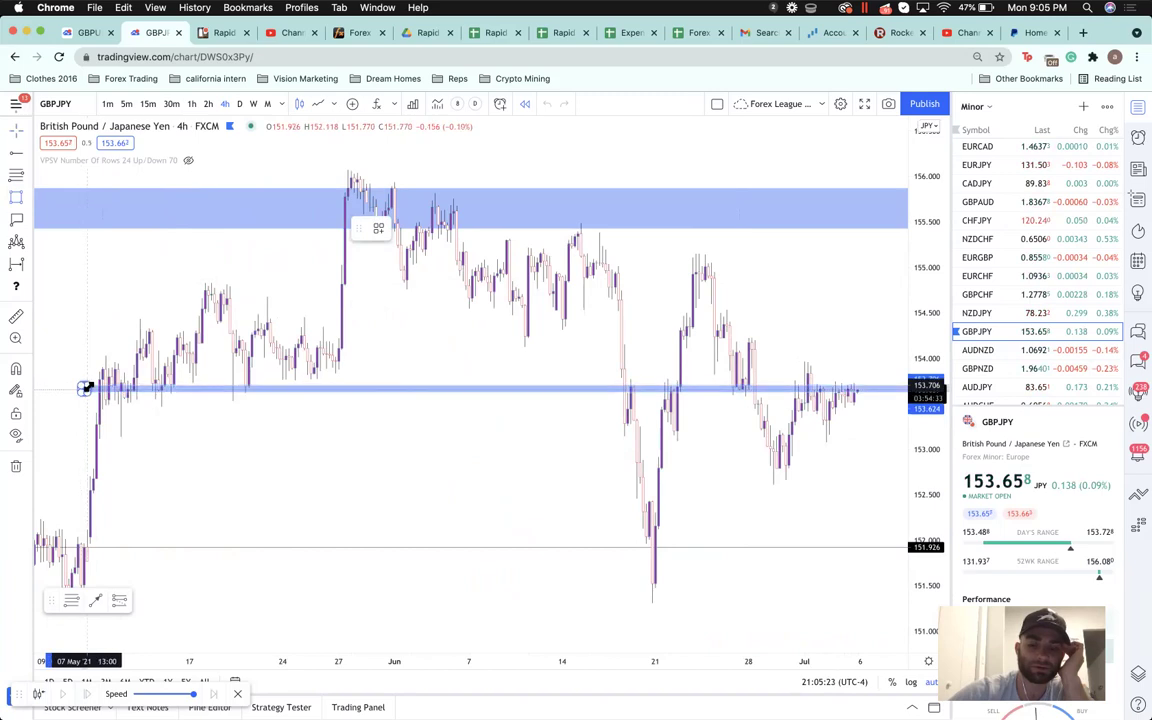
pyautogui.scroll(5, 484, 344)
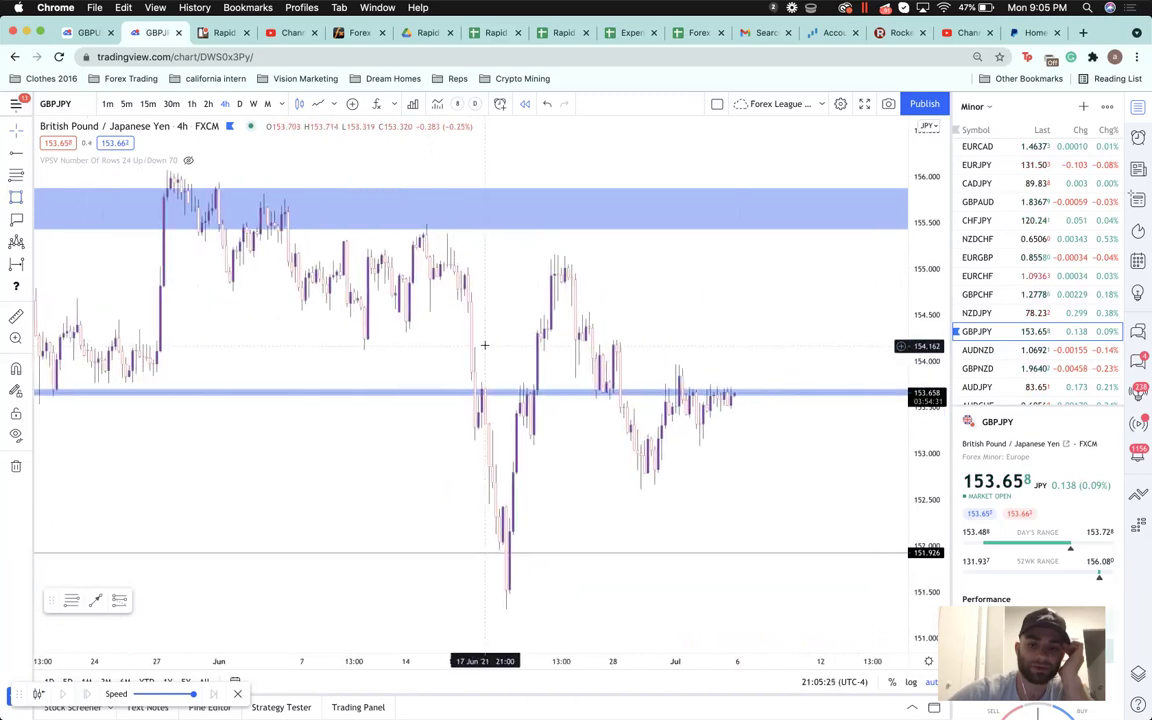
# - Draw a bullish path from the current price up to about 154.0, back to the thin zone, and up to the upper zone at about 155.4
pyautogui.scroll(3, 485, 345)
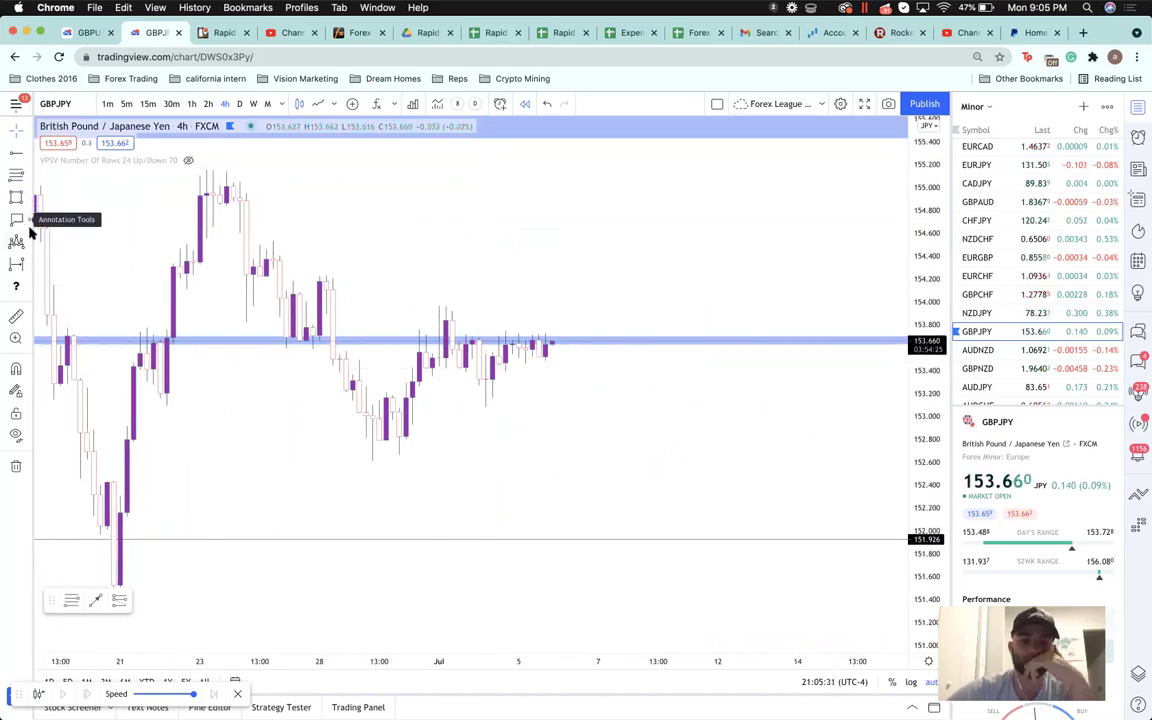
pyautogui.click(28, 263)
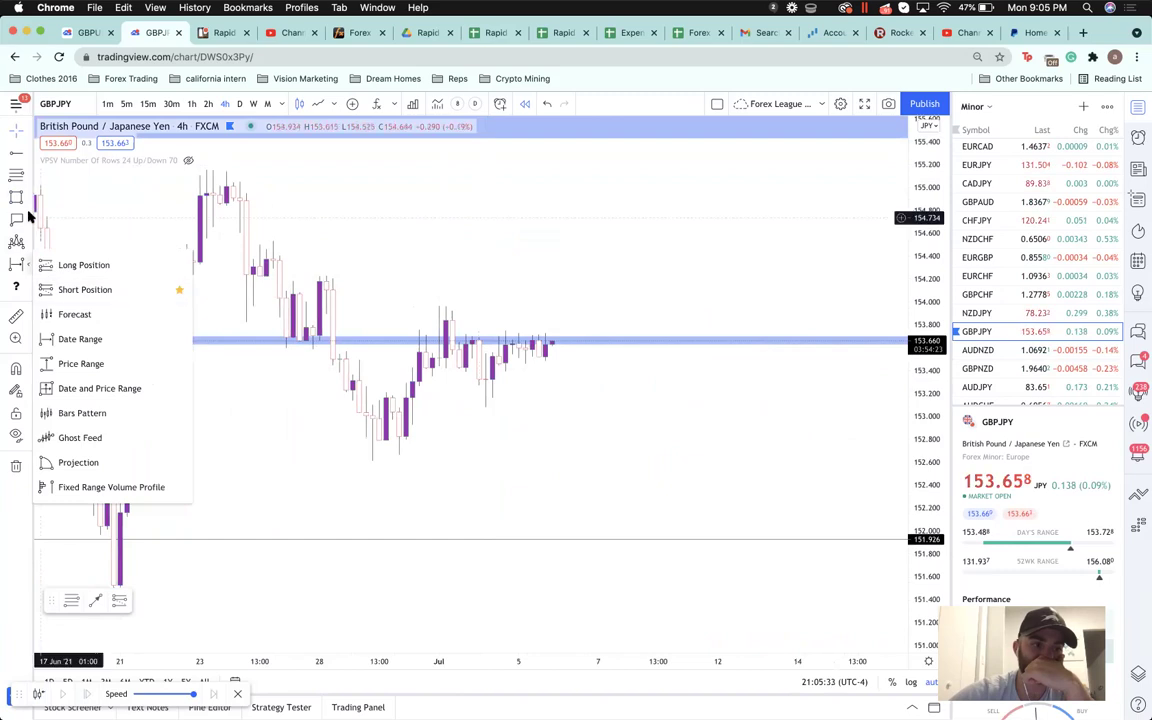
pyautogui.click(28, 196)
pyautogui.click(80, 244)
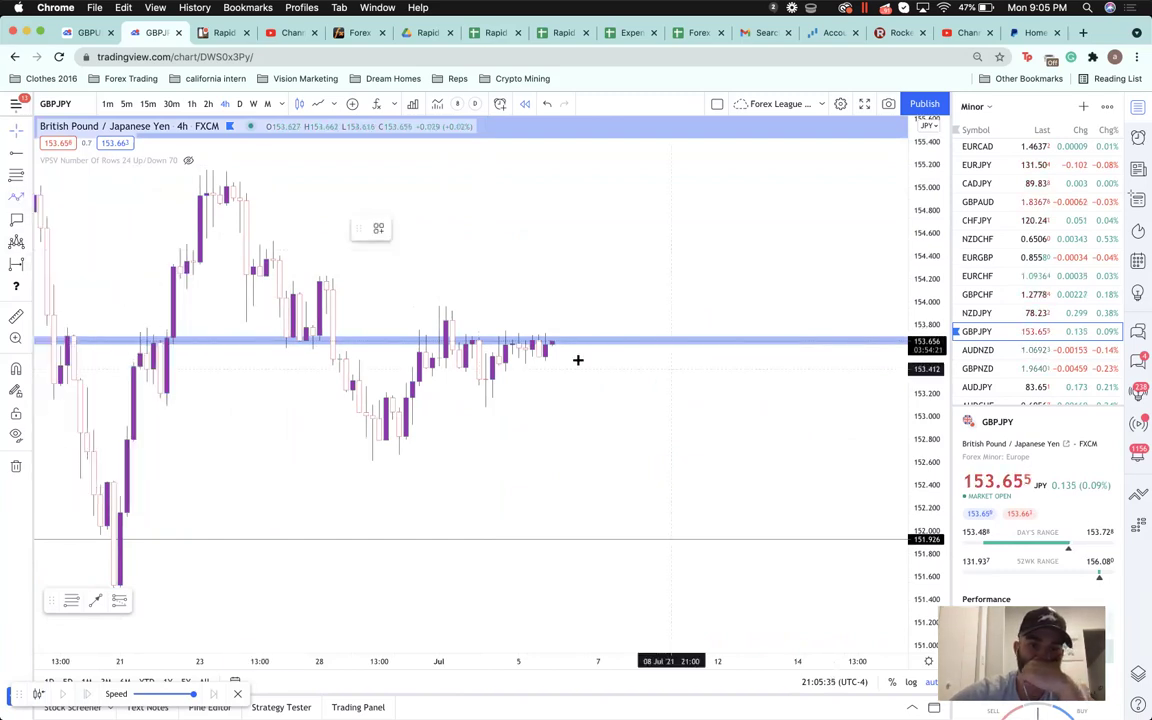
pyautogui.click(551, 345)
pyautogui.press('Escape')
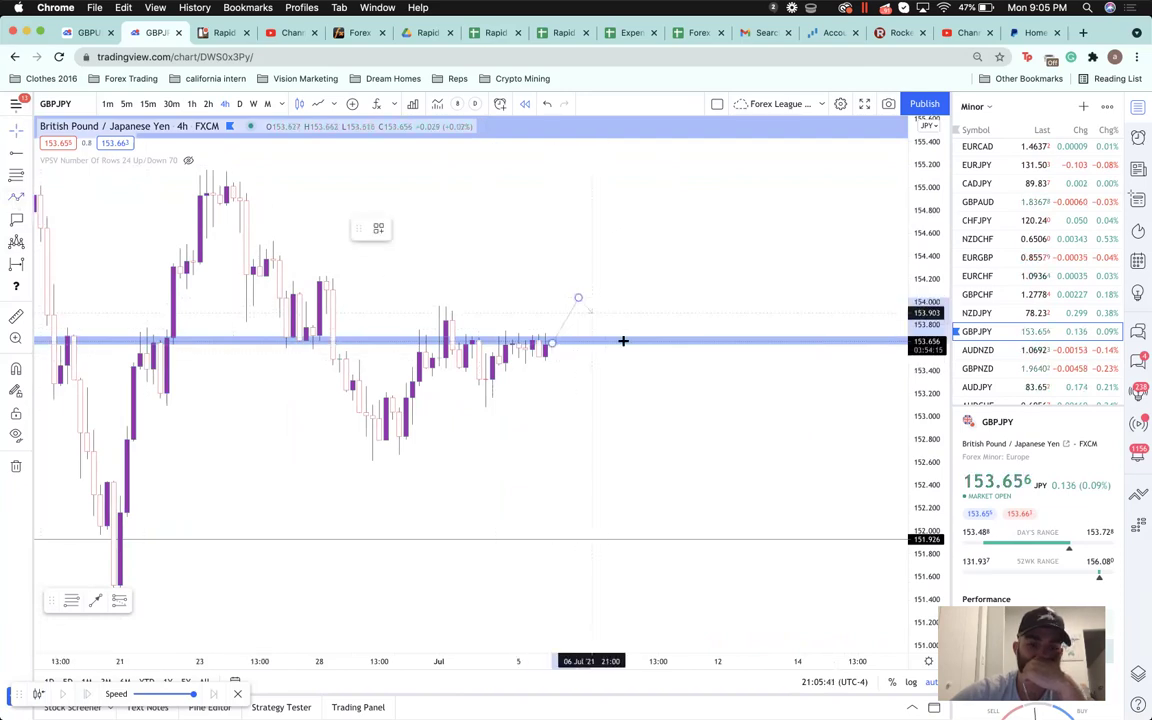
pyautogui.doubleClick(713, 135)
pyautogui.click(619, 256)
pyautogui.scroll(-1, 436, 281)
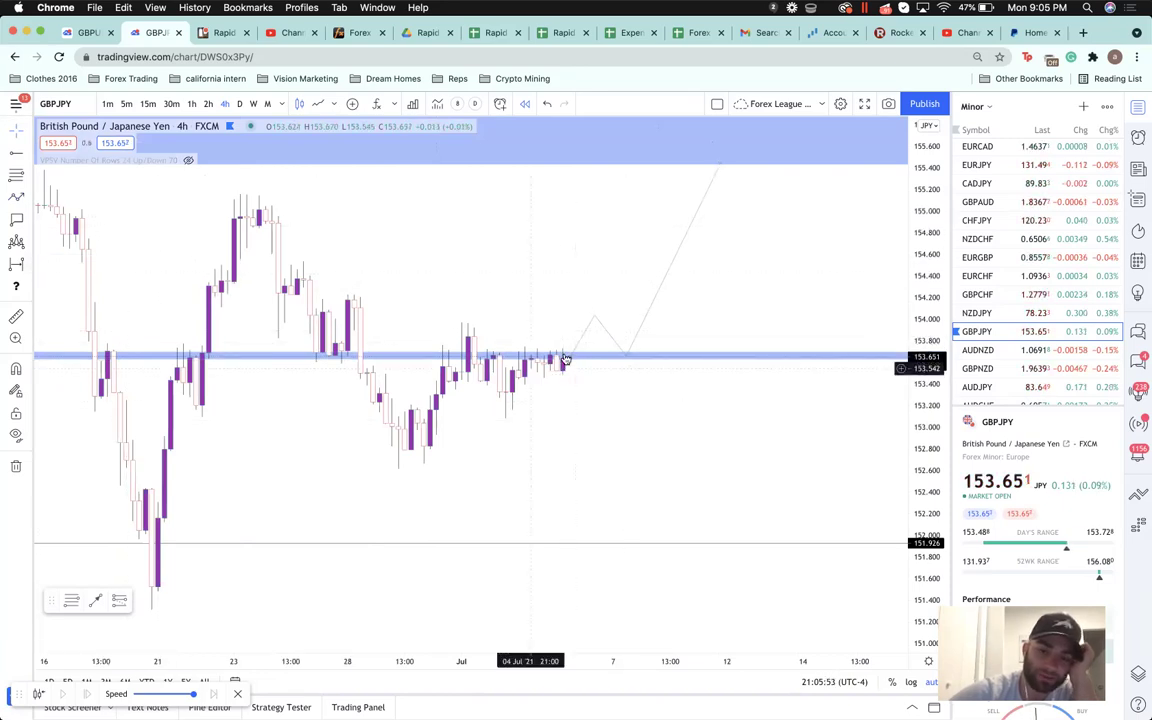
# - Shift the path's points later in time, with its first peak at about 154.04 on 7 July and its end at about 155.35
pyautogui.moveTo(595, 316)
pyautogui.mouseDown()
pyautogui.moveTo(618, 314)
pyautogui.moveTo(651, 356)
pyautogui.mouseUp()
pyautogui.moveTo(723, 161); pyautogui.dragTo(757, 173)
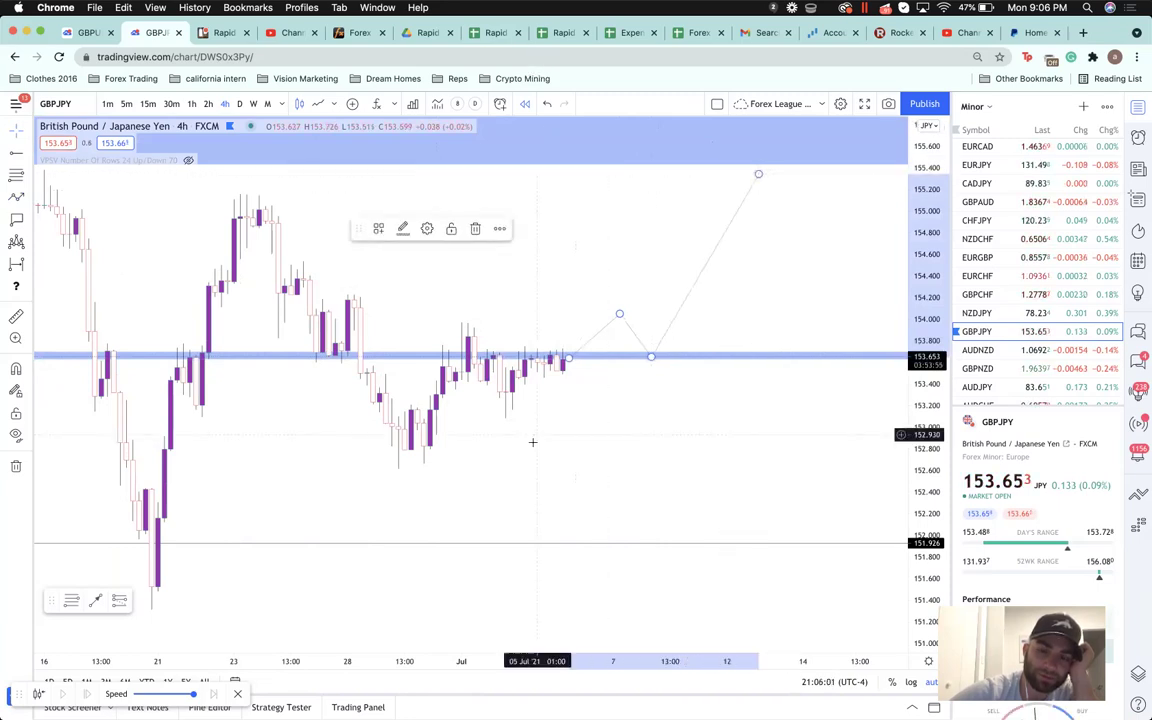
pyautogui.moveTo(618, 314); pyautogui.dragTo(610, 314)
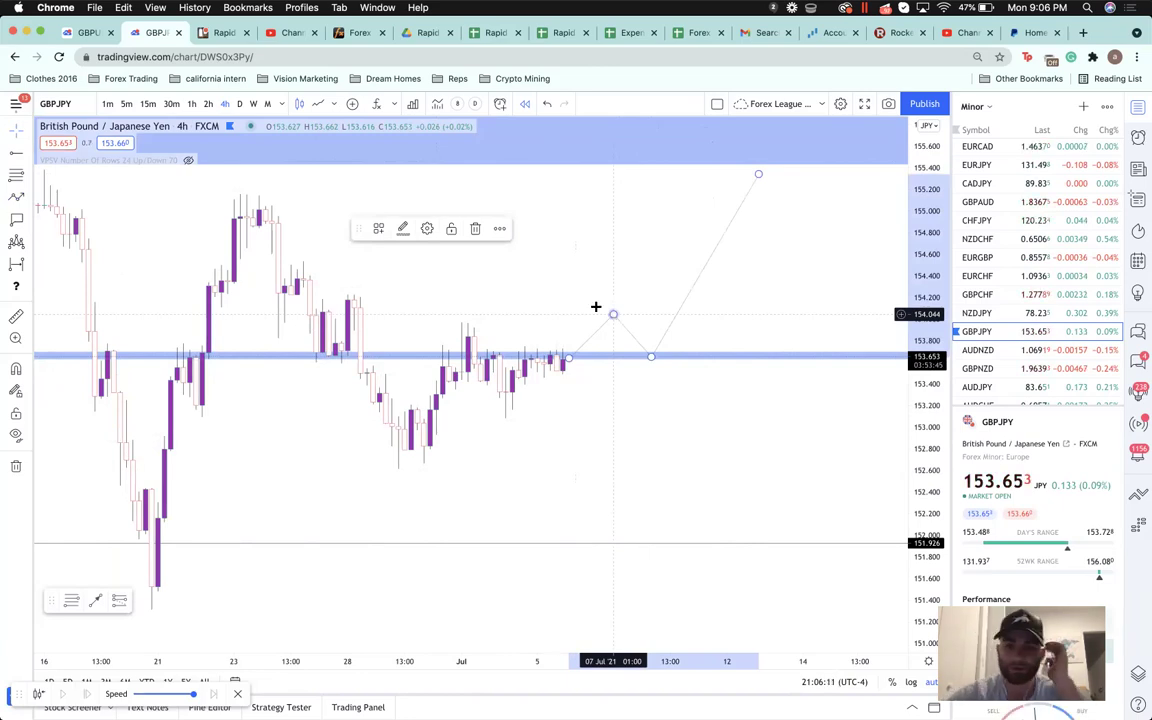
# - Place a long position at the path's pullback point, entry about 153.66, with target about 155.416 and stop about 153.085
pyautogui.click(595, 307)
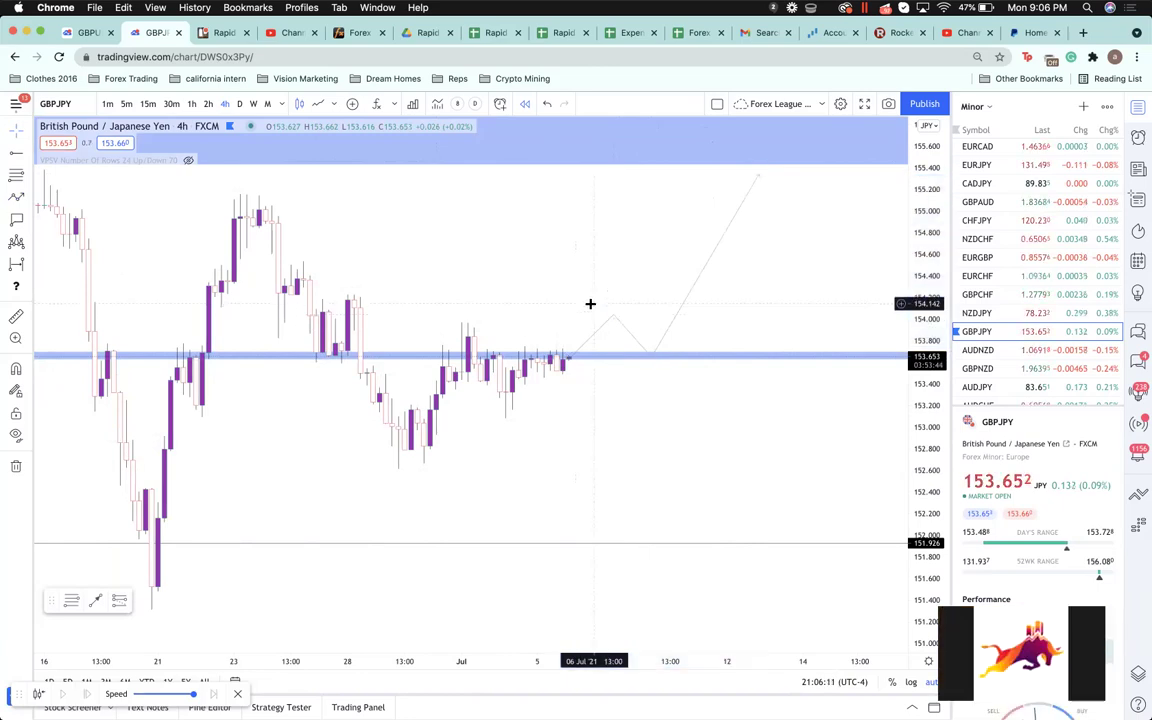
pyautogui.click(30, 262)
pyautogui.click(80, 264)
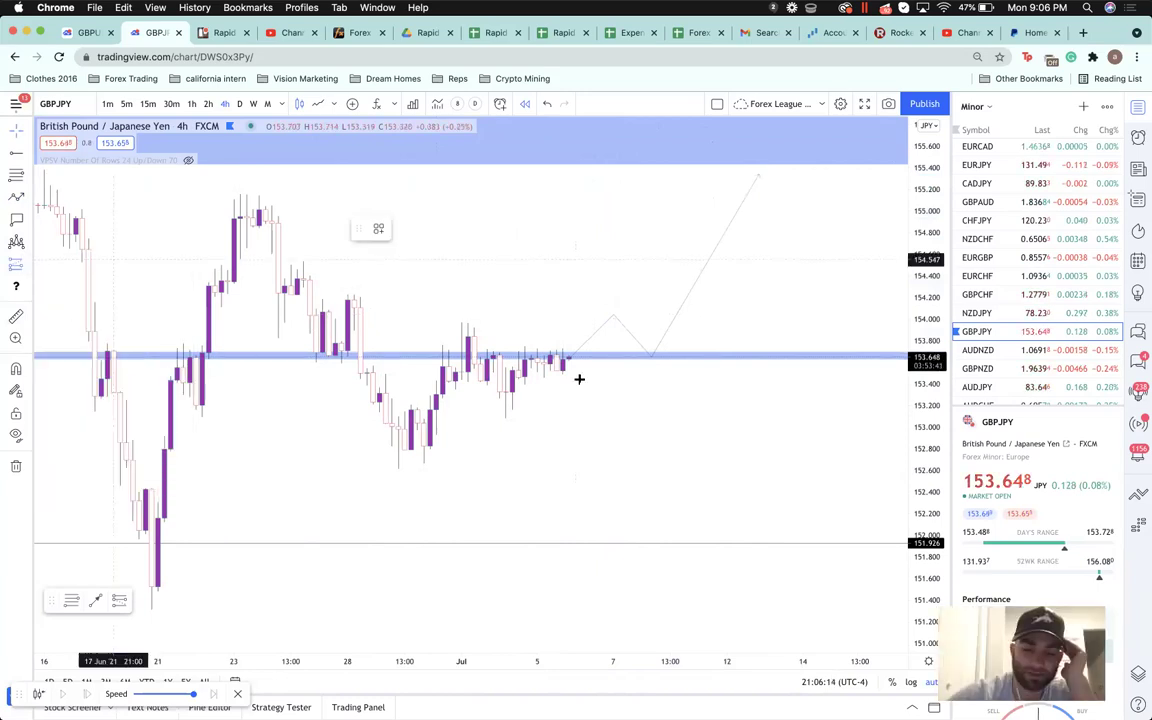
pyautogui.click(651, 357)
pyautogui.moveTo(652, 262); pyautogui.dragTo(671, 160)
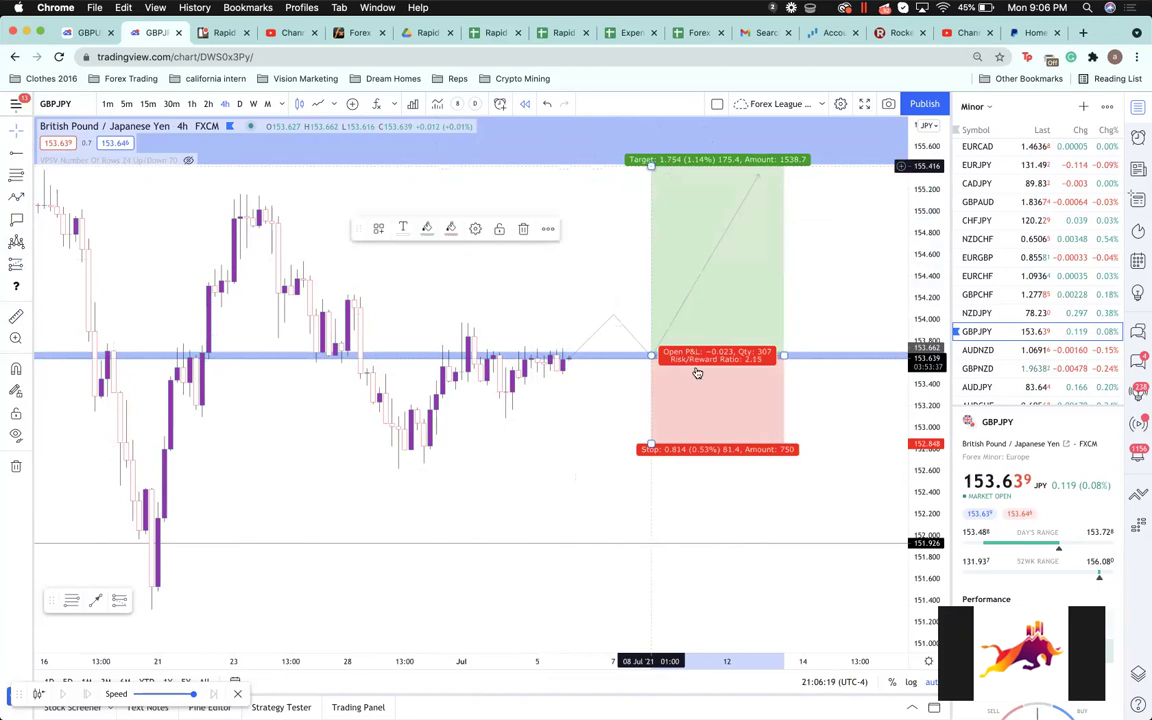
pyautogui.moveTo(651, 443); pyautogui.dragTo(653, 418)
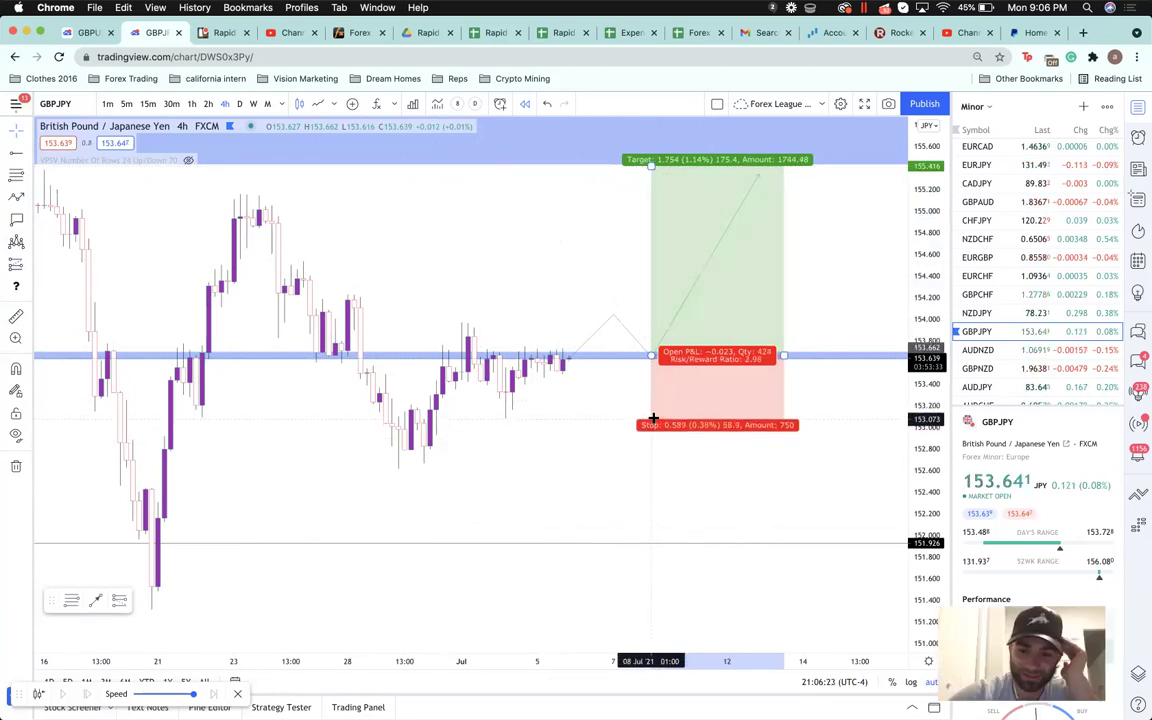
pyautogui.click(615, 417)
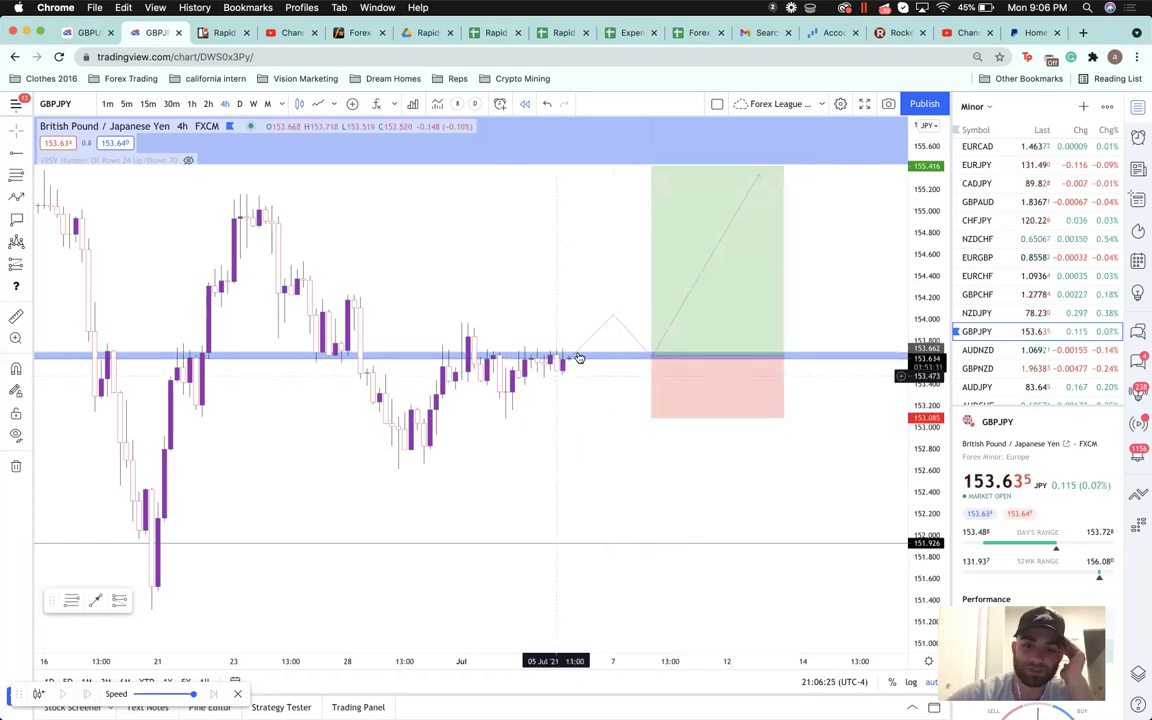
# - Place a short position at the current price, entry about 153.645, with target about 151.947 and stop about 154.204
pyautogui.moveTo(664, 367)
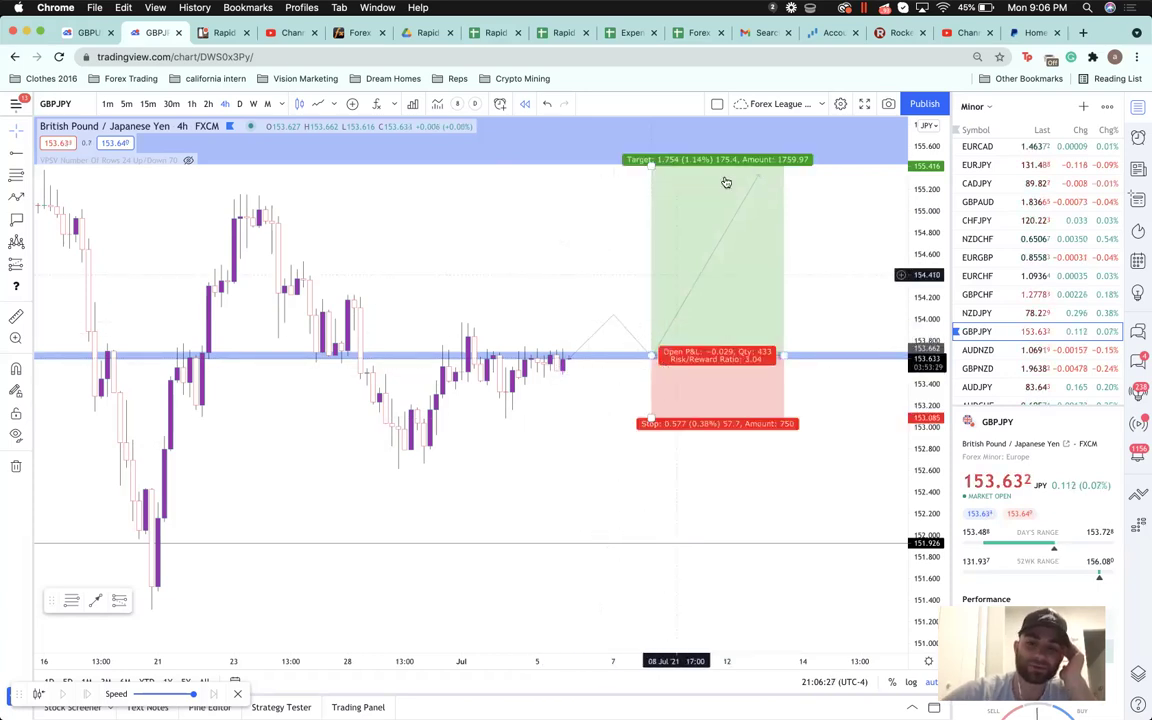
pyautogui.click(28, 265)
pyautogui.click(95, 288)
pyautogui.click(575, 358)
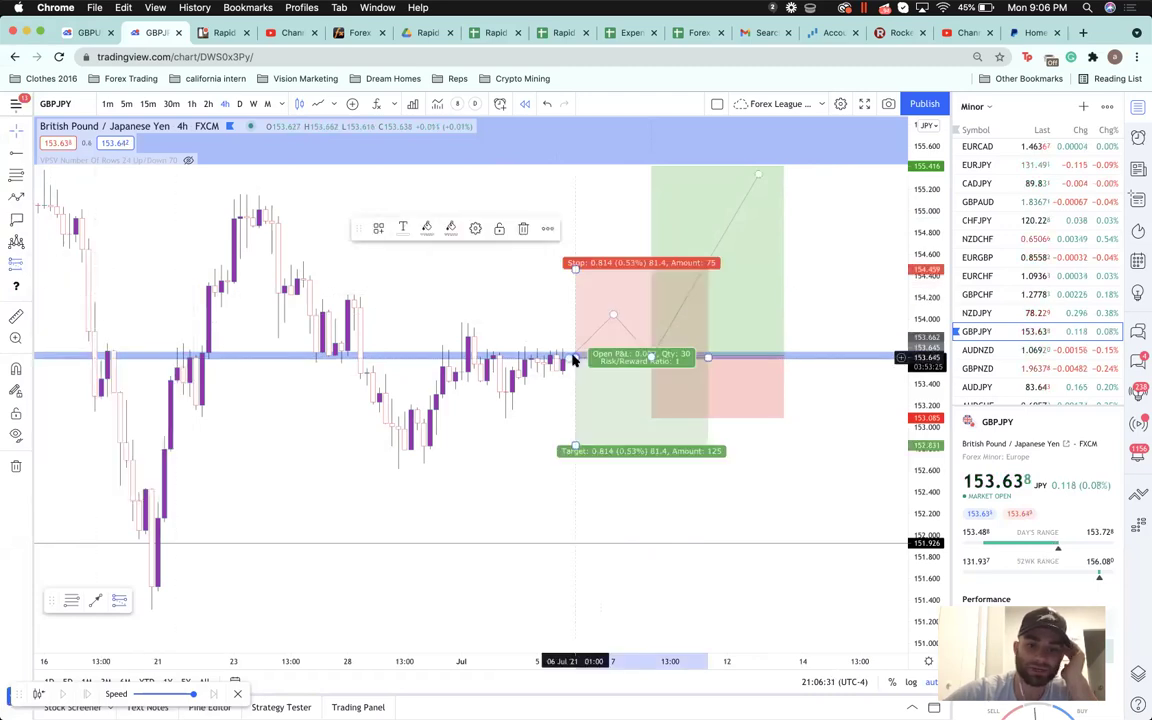
pyautogui.moveTo(579, 450); pyautogui.dragTo(575, 546)
pyautogui.moveTo(574, 274); pyautogui.dragTo(575, 317)
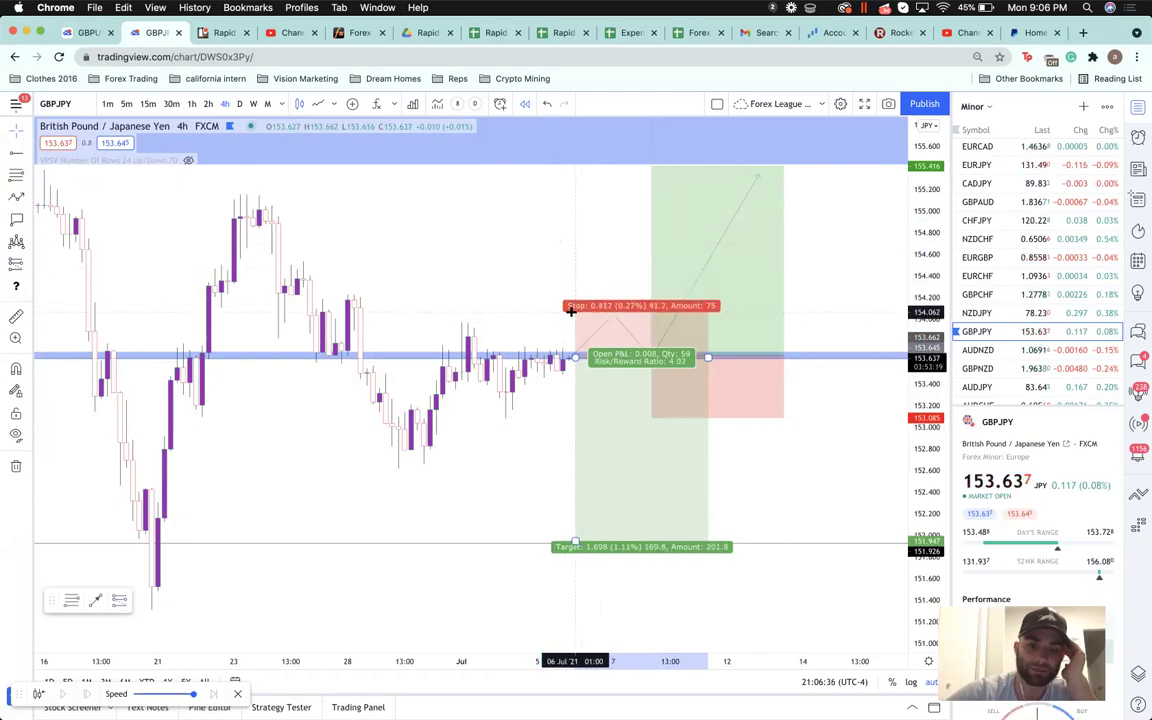
pyautogui.click(458, 344)
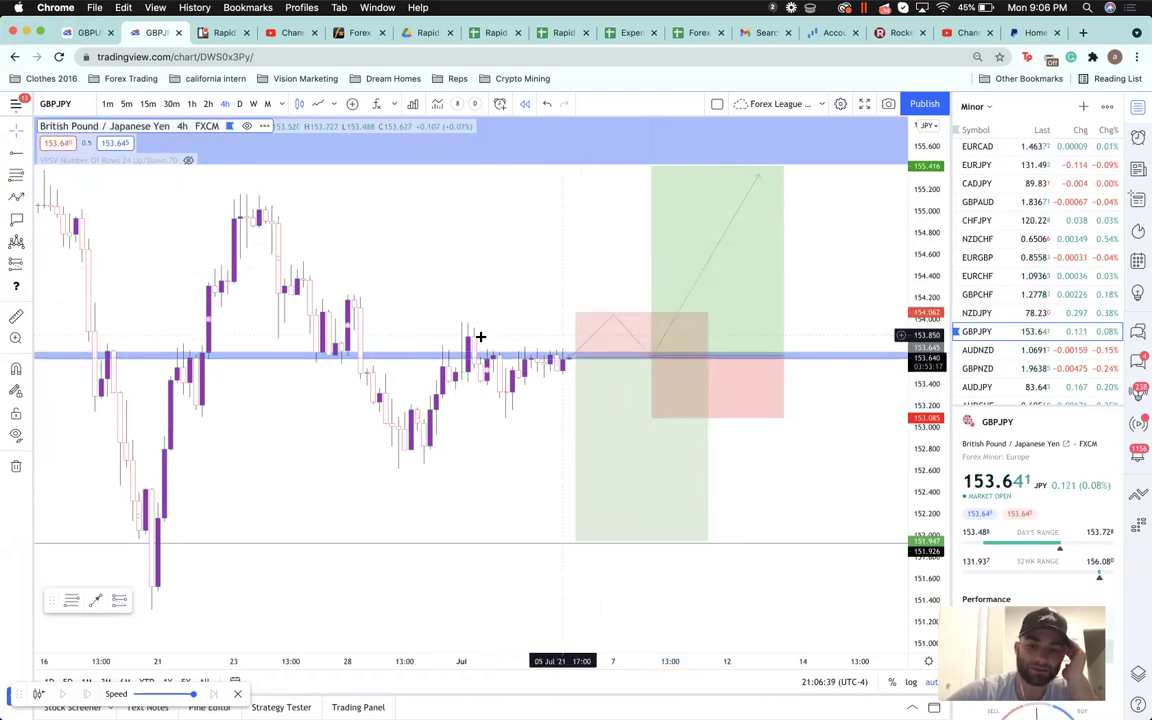
pyautogui.click(576, 312)
pyautogui.moveTo(576, 310); pyautogui.dragTo(578, 297)
pyautogui.click(560, 463)
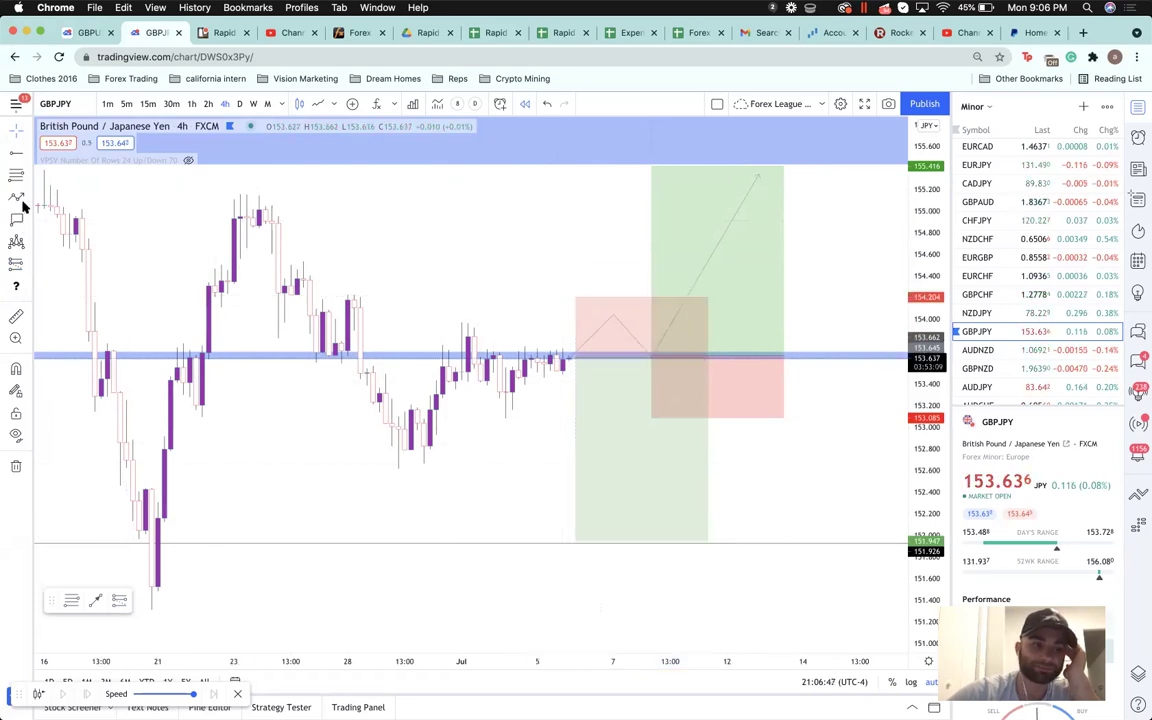
# - Draw a bearish path from the current price down to the short position's target at about 151.947
pyautogui.click(580, 356)
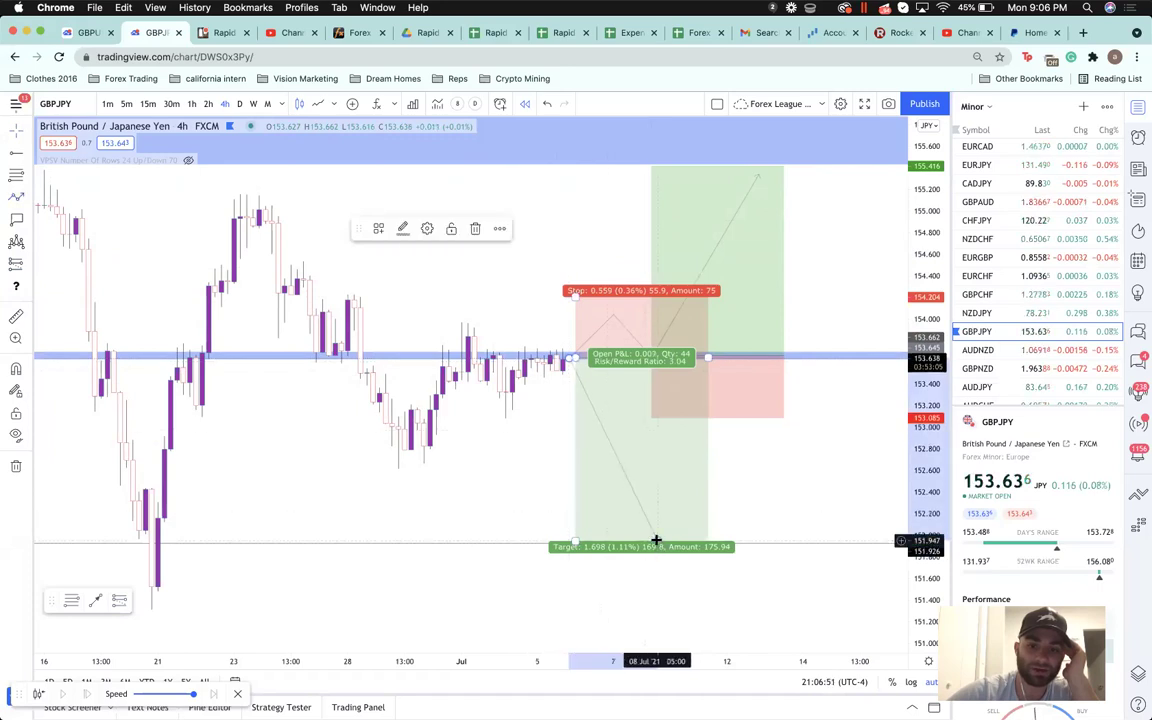
pyautogui.click(514, 500)
pyautogui.scroll(-2, 514, 500)
pyautogui.scroll(-4, 514, 500)
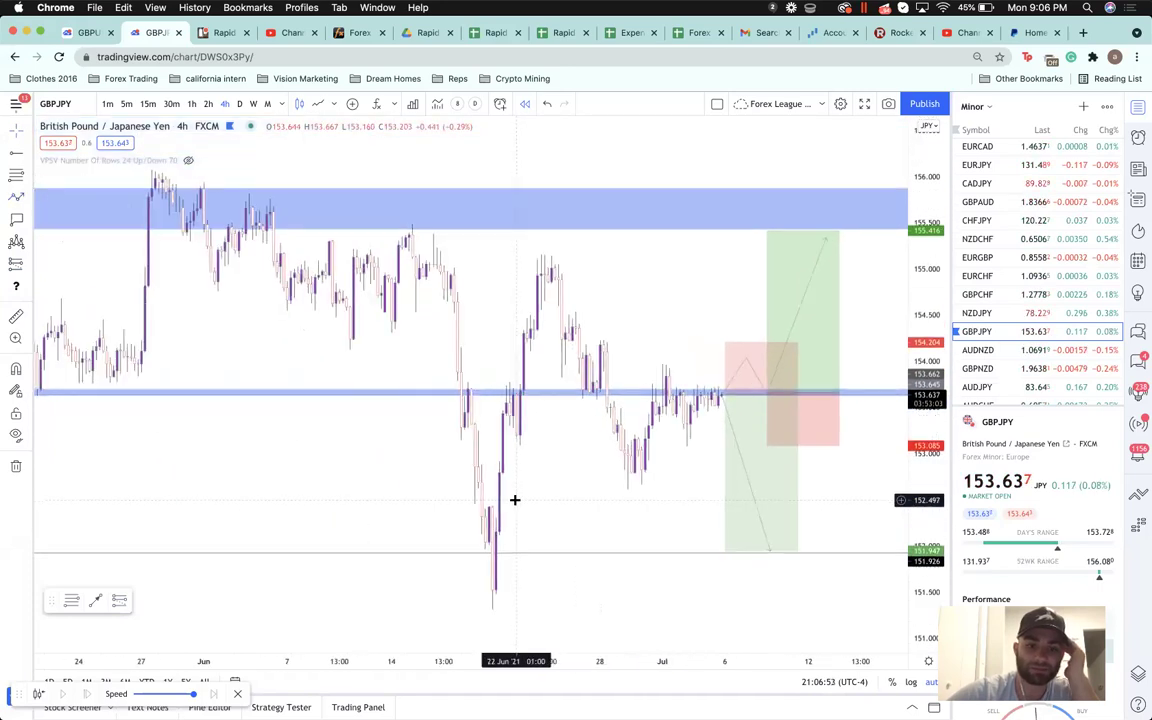
pyautogui.scroll(-2, 185, 361)
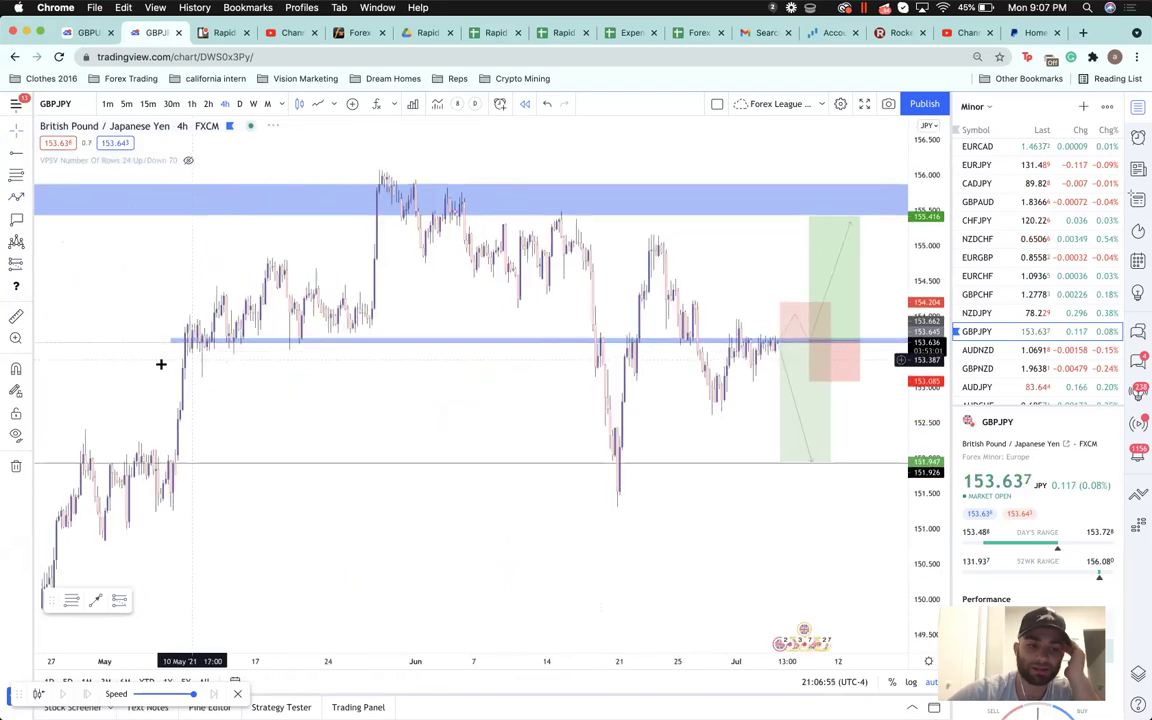
pyautogui.click(389, 405)
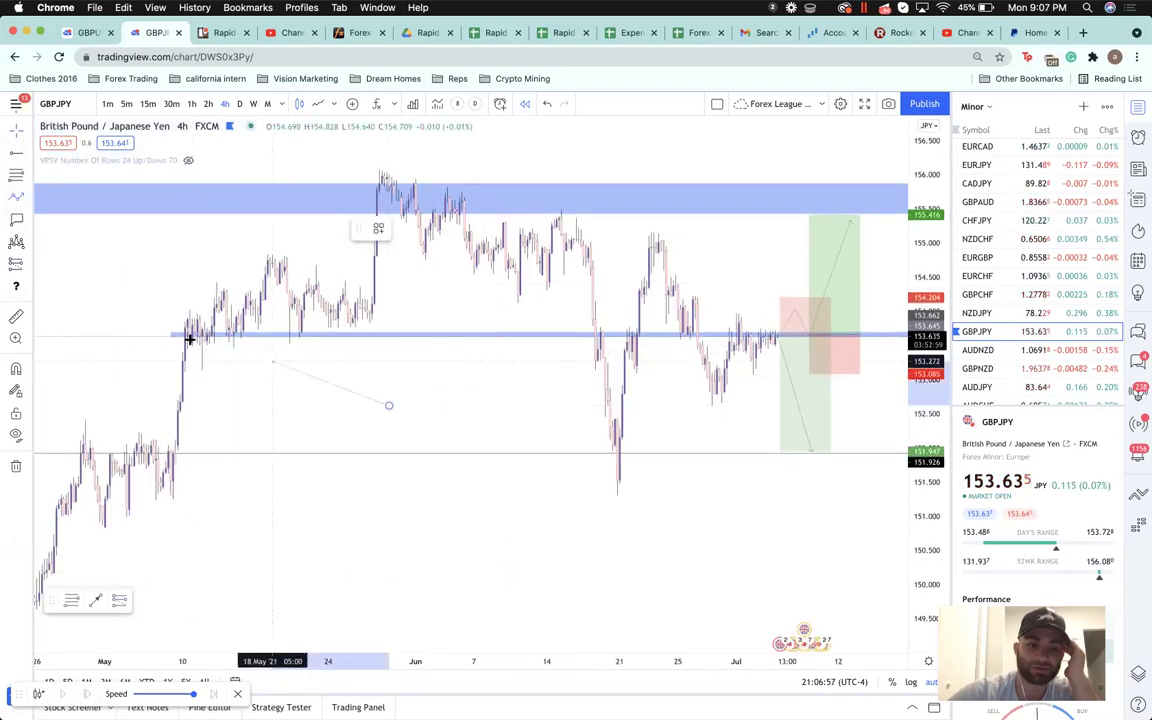
pyautogui.moveTo(339, 329); pyautogui.dragTo(666, 333)
pyautogui.scroll(1, 735, 351)
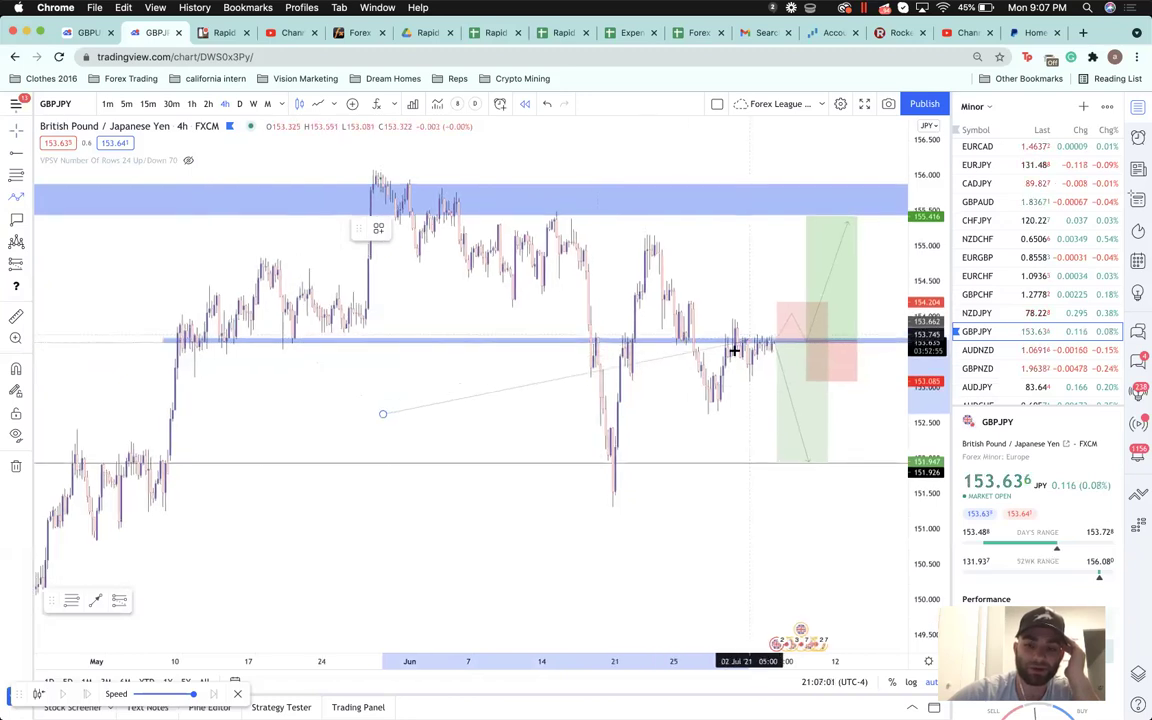
pyautogui.press('Escape')
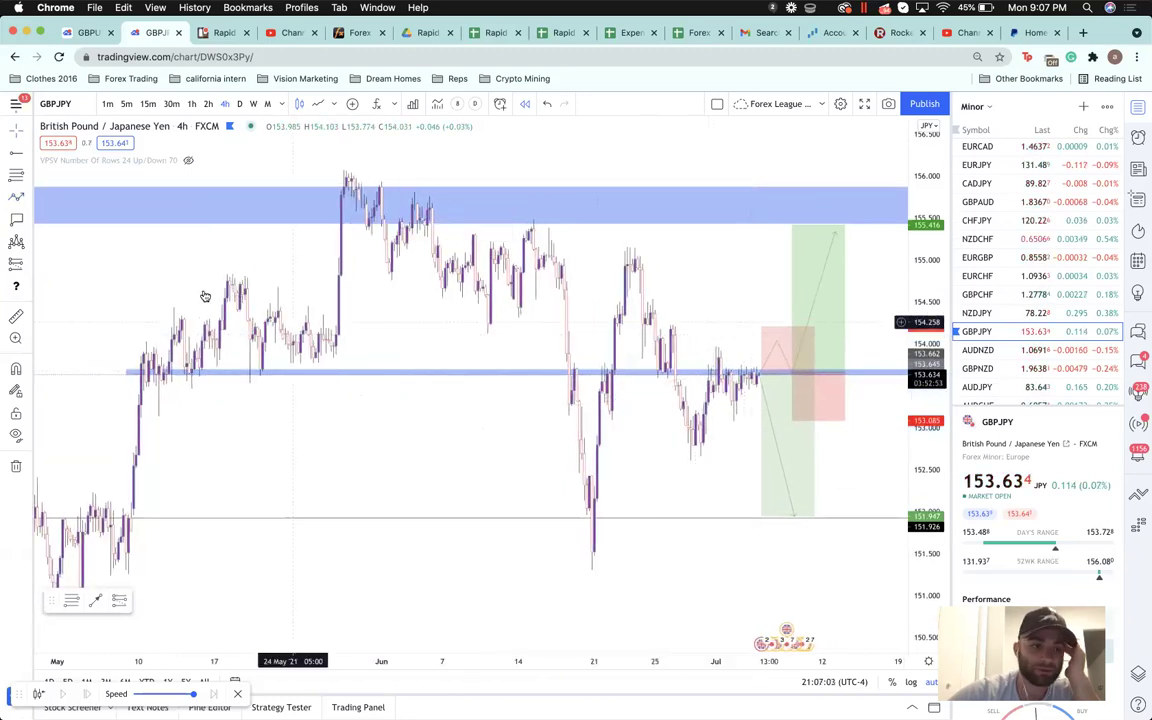
# - Place a price label on the thin zone beside the latest candle, at about 153.668
pyautogui.scroll(10, 687, 421)
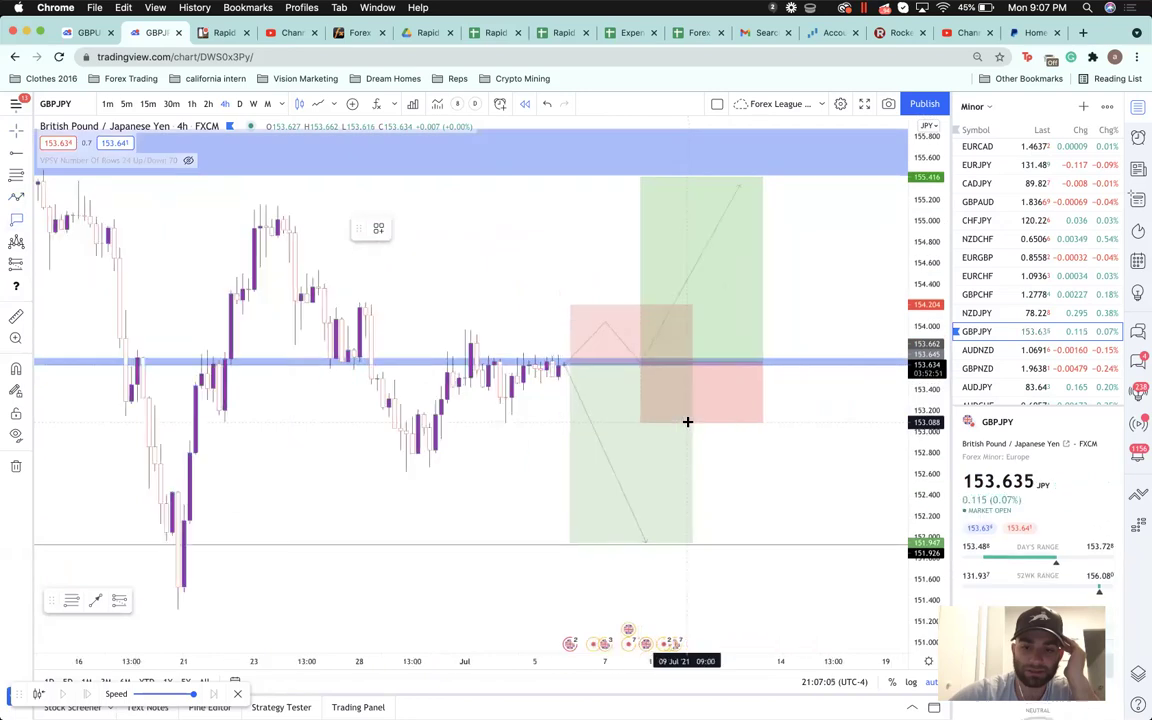
pyautogui.click(425, 410)
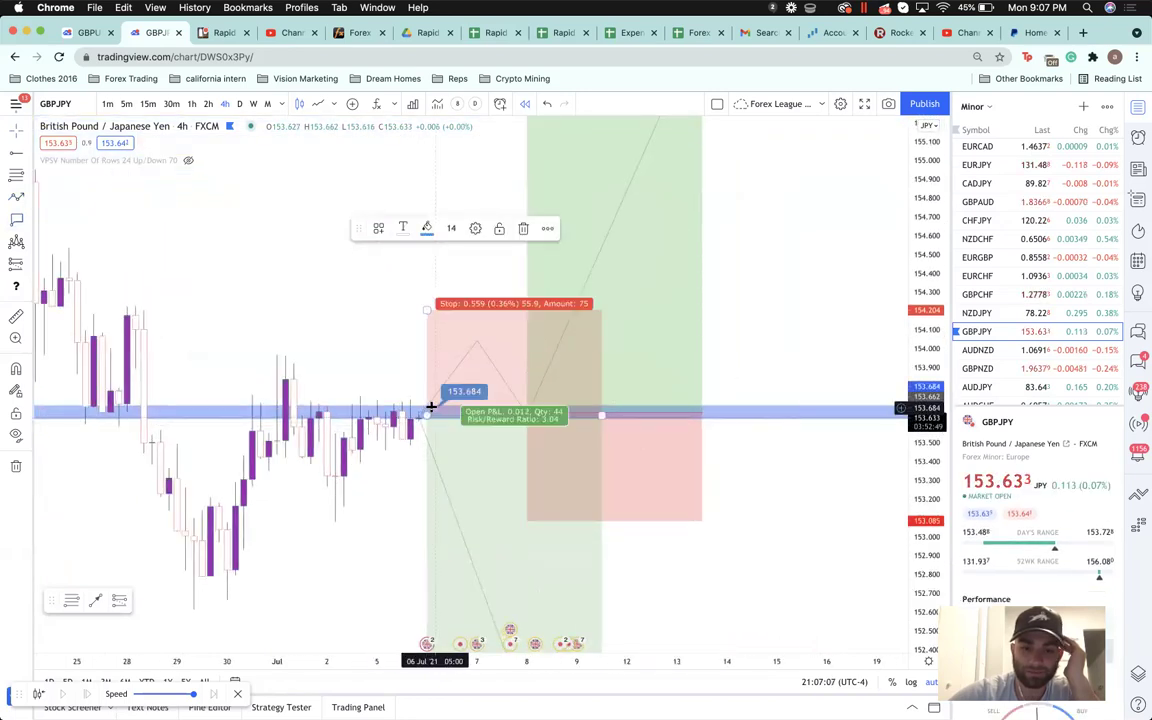
pyautogui.moveTo(457, 394); pyautogui.dragTo(460, 391)
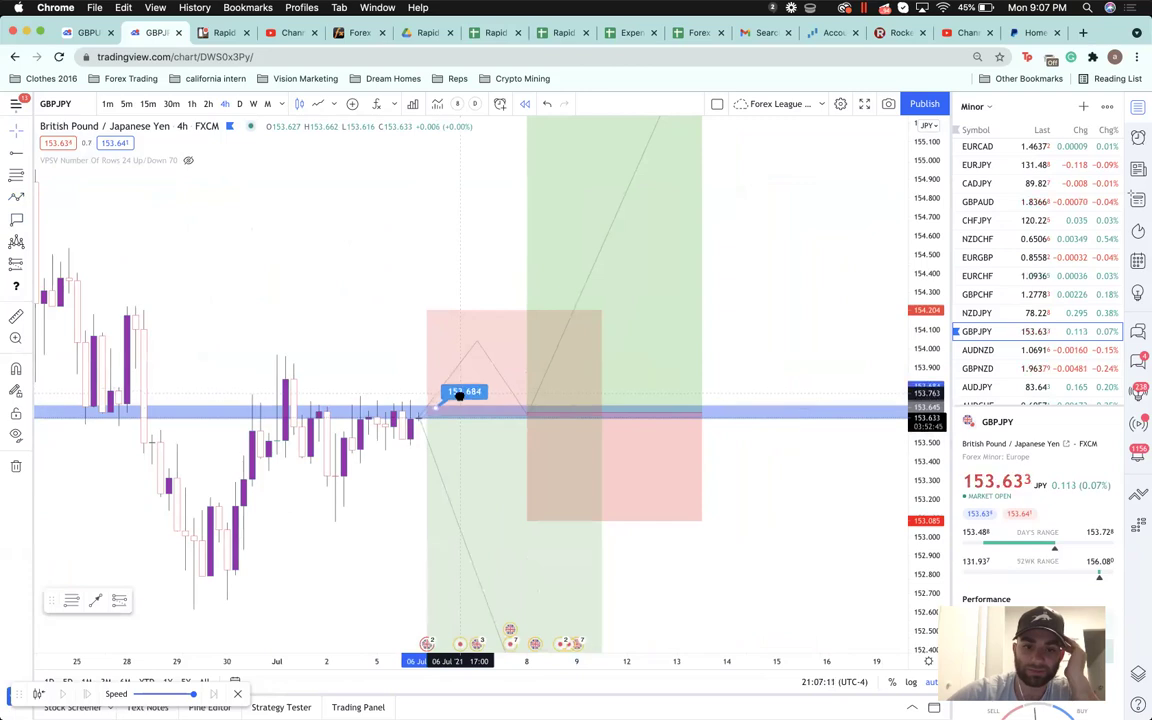
pyautogui.click(459, 395)
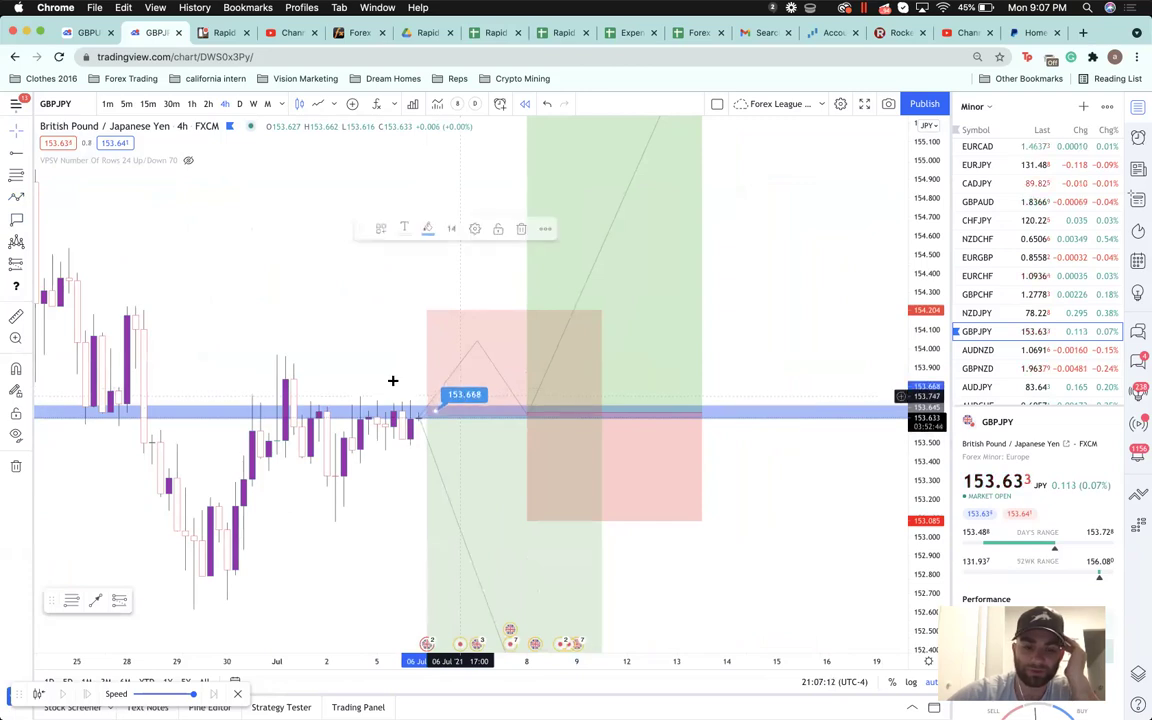
# - Try the price label at 153.600 and at 153.700
pyautogui.doubleClick(467, 395)
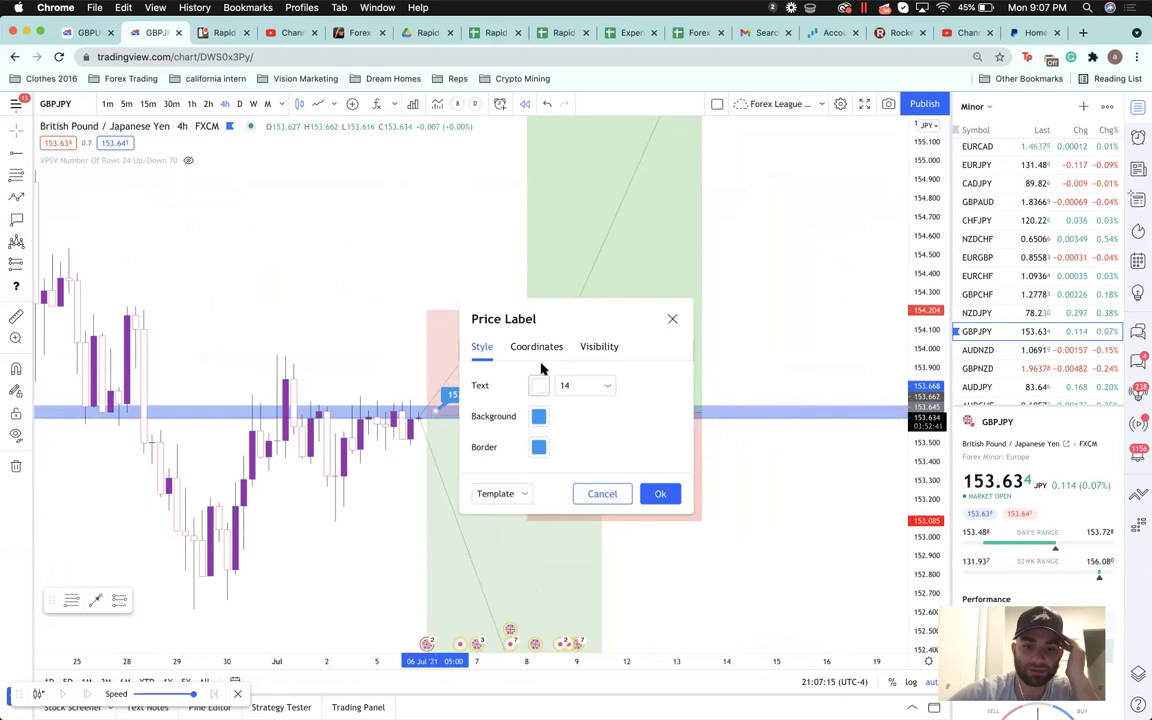
pyautogui.click(540, 352)
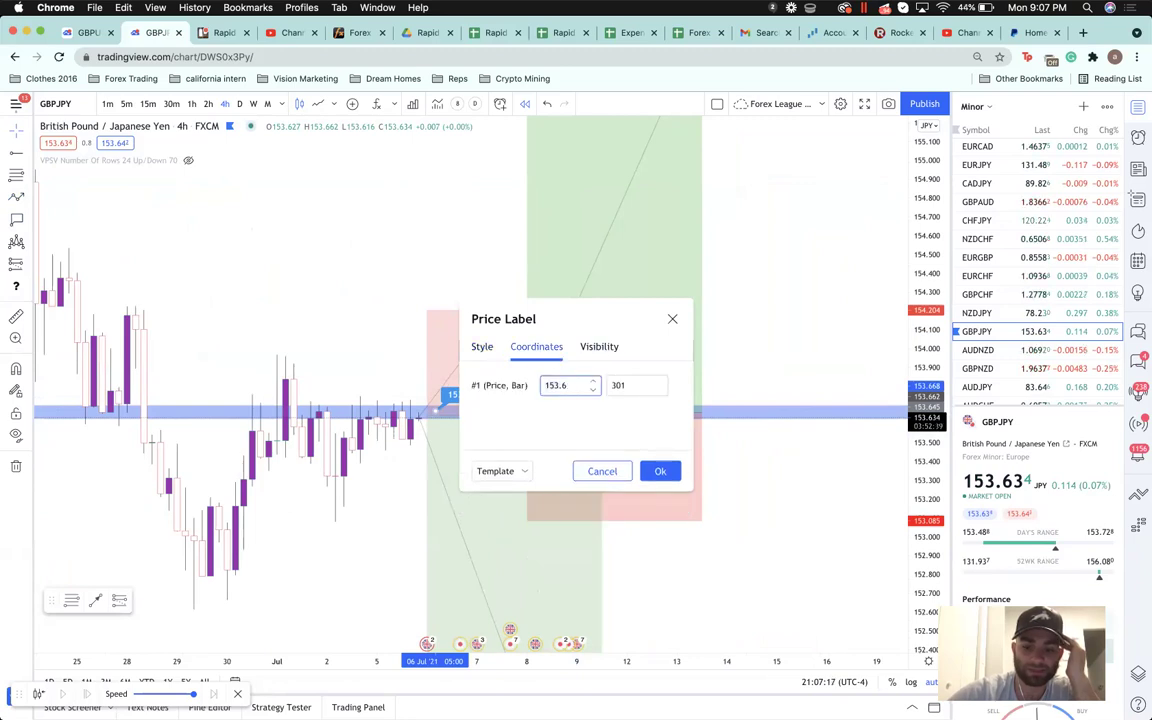
pyautogui.click(661, 474)
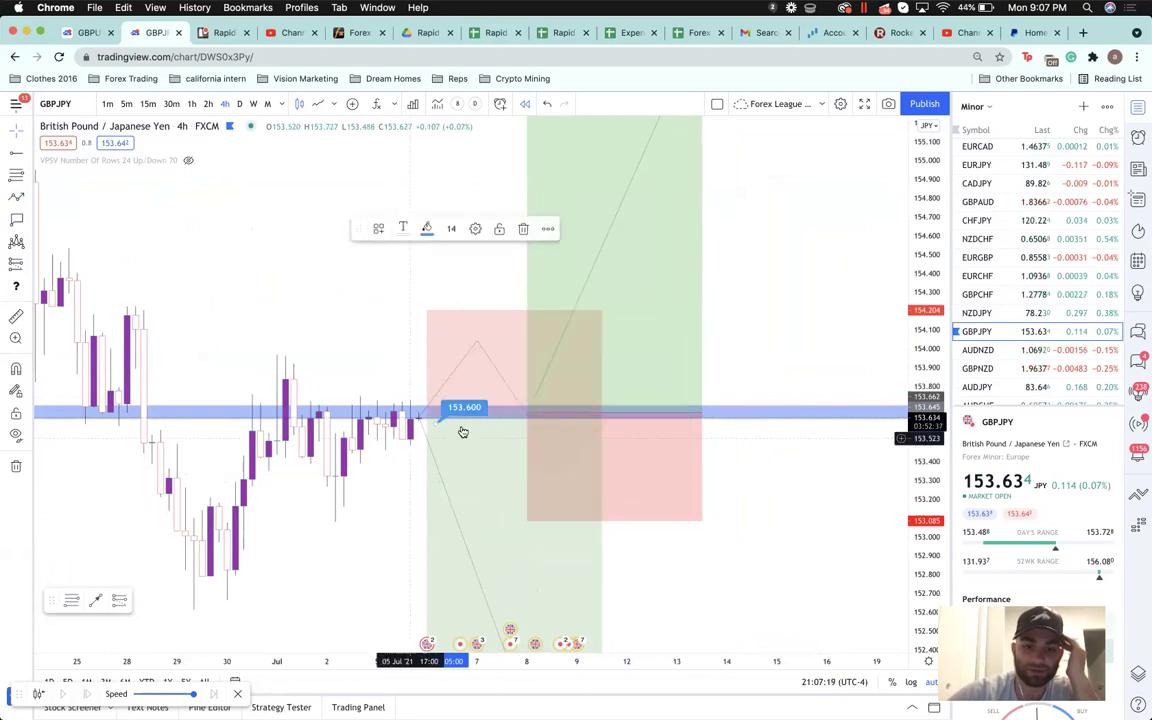
pyautogui.doubleClick(460, 408)
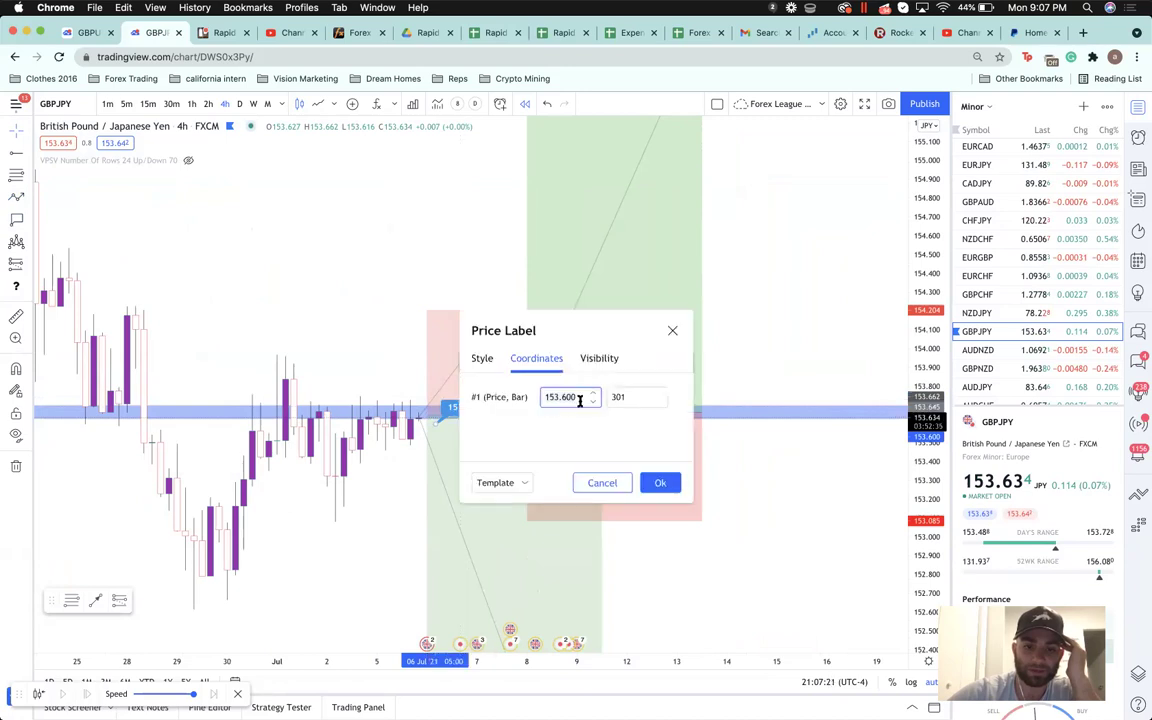
pyautogui.click(663, 483)
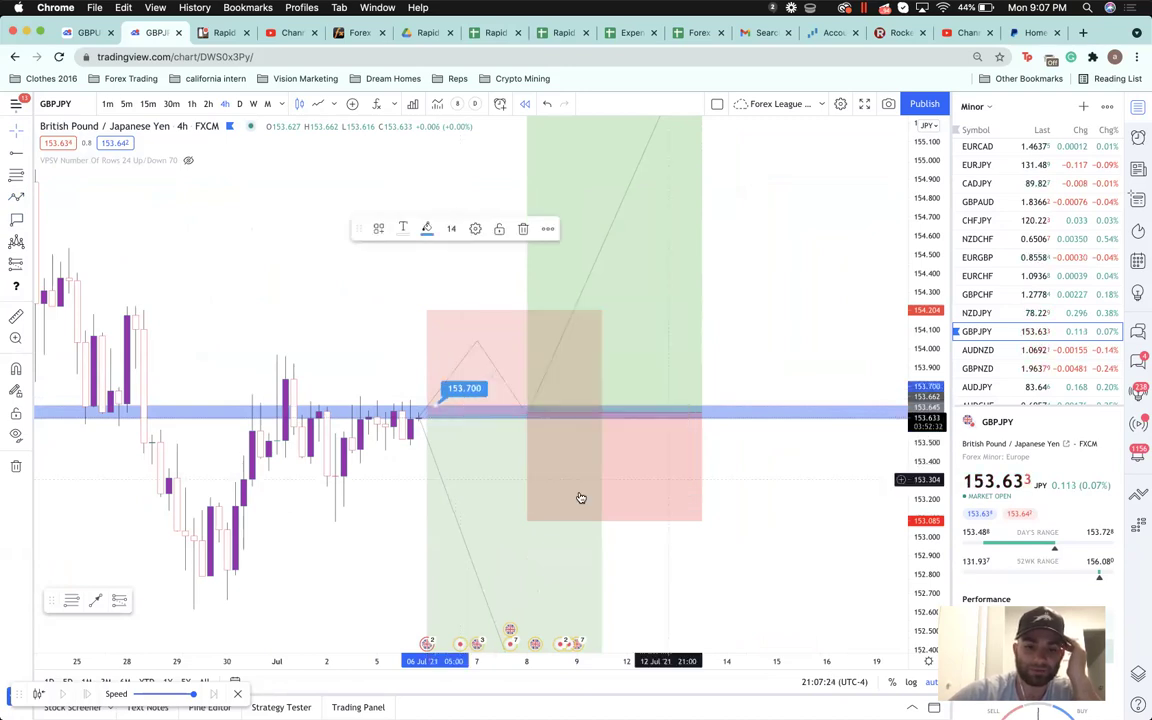
# - Set the price label's price coordinate to 153.650
pyautogui.doubleClick(479, 391)
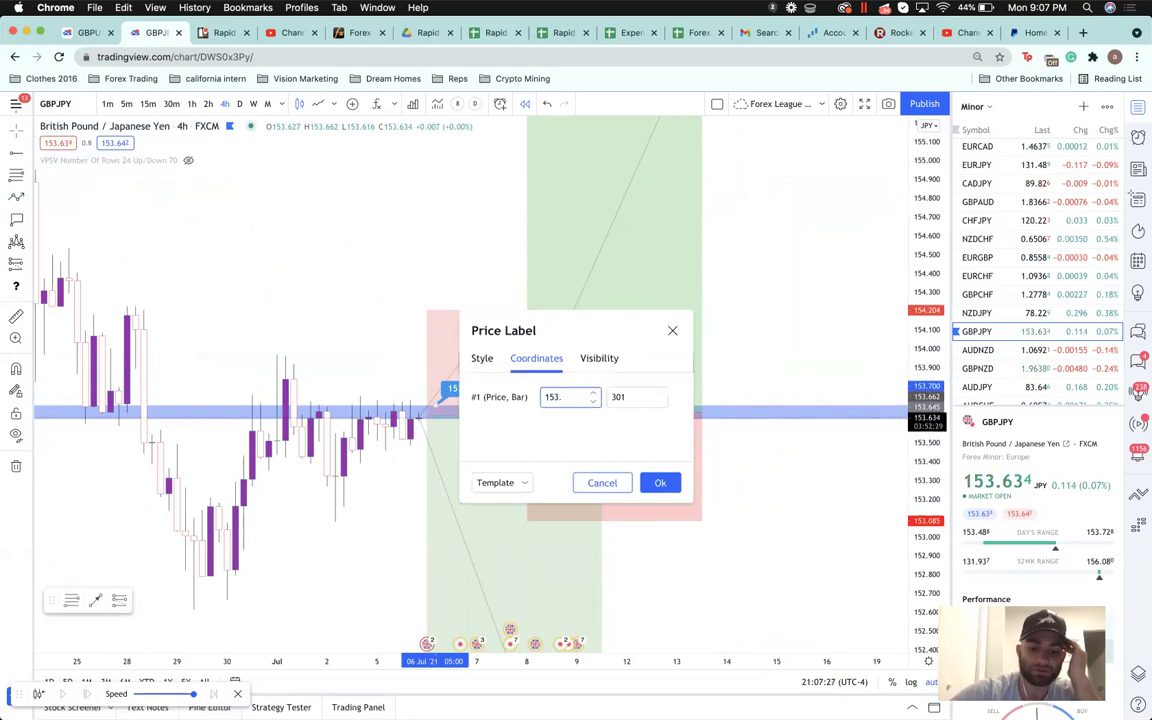
pyautogui.click(662, 483)
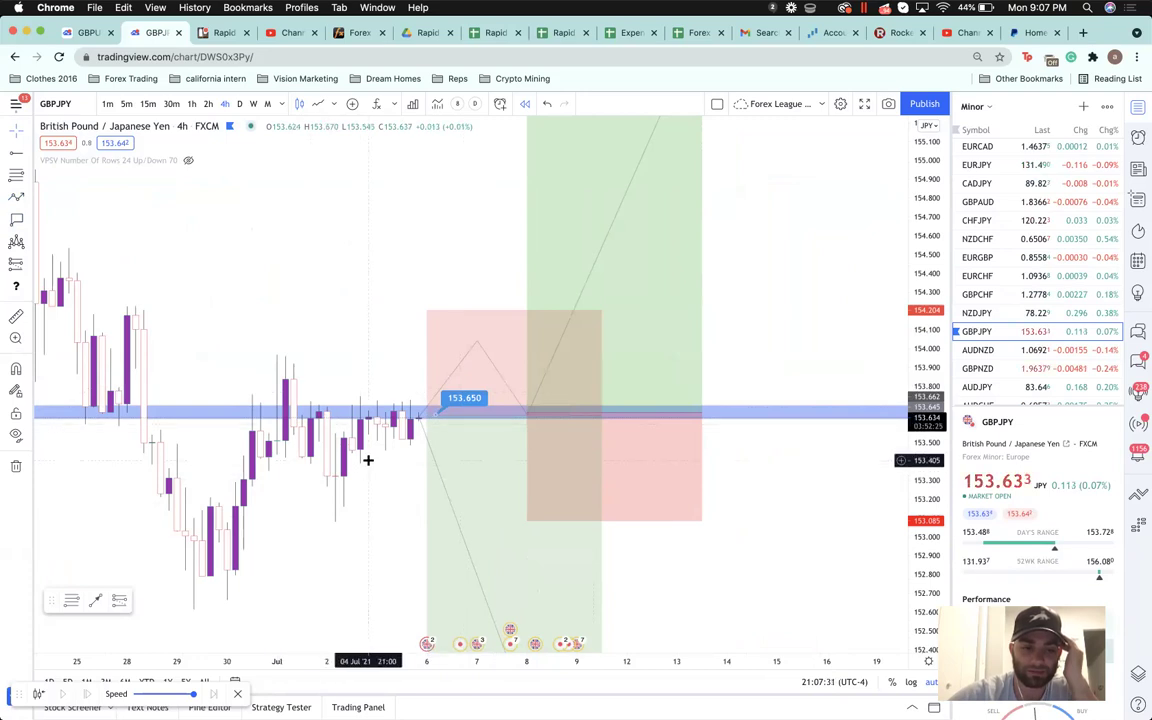
pyautogui.scroll(-1, 368, 460)
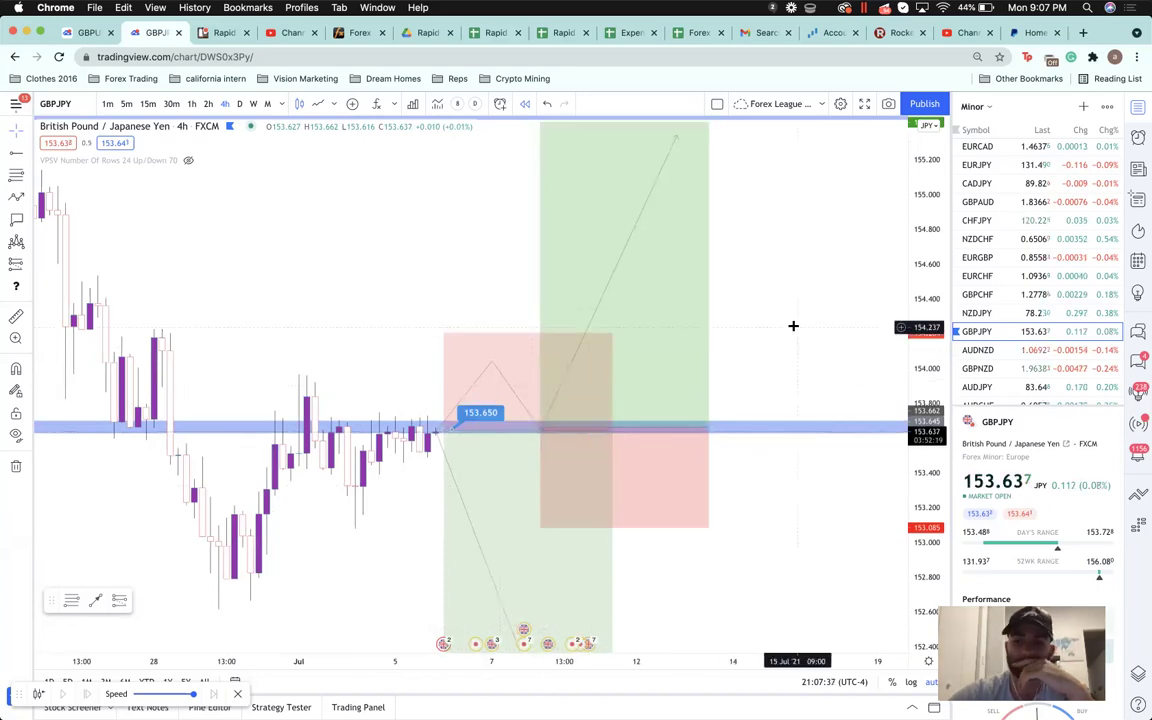
# - Switch the watchlist to Majors and open the GBPUSD chart
pyautogui.click(992, 108)
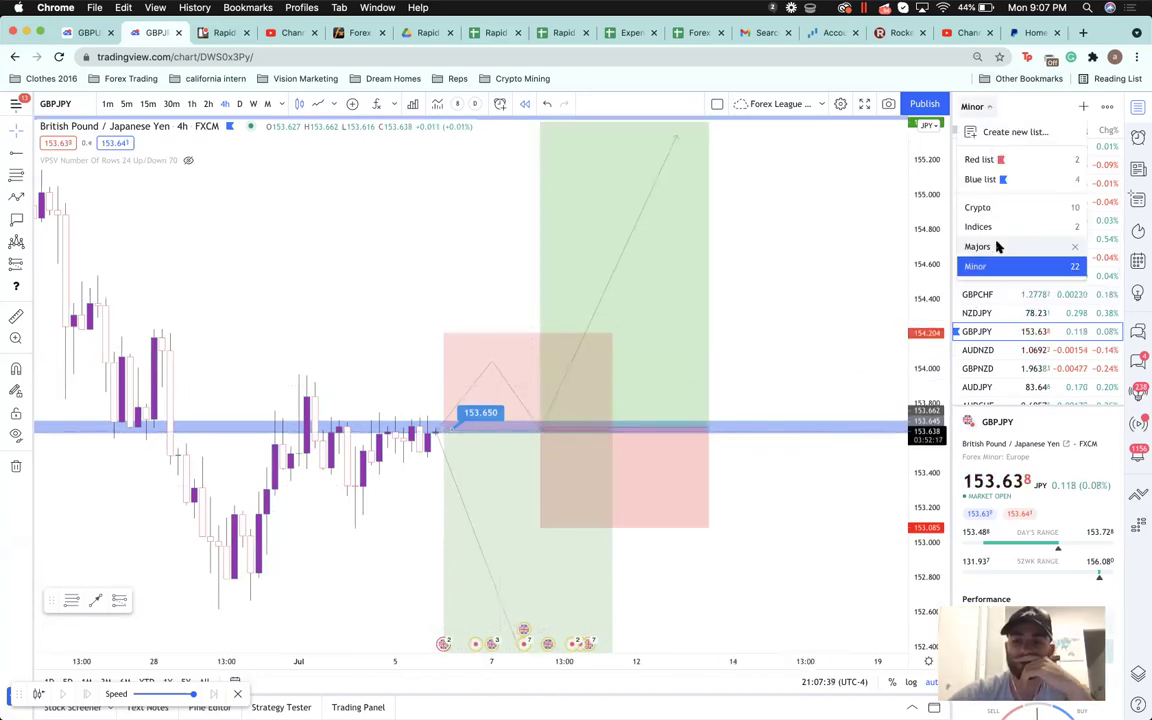
pyautogui.click(998, 245)
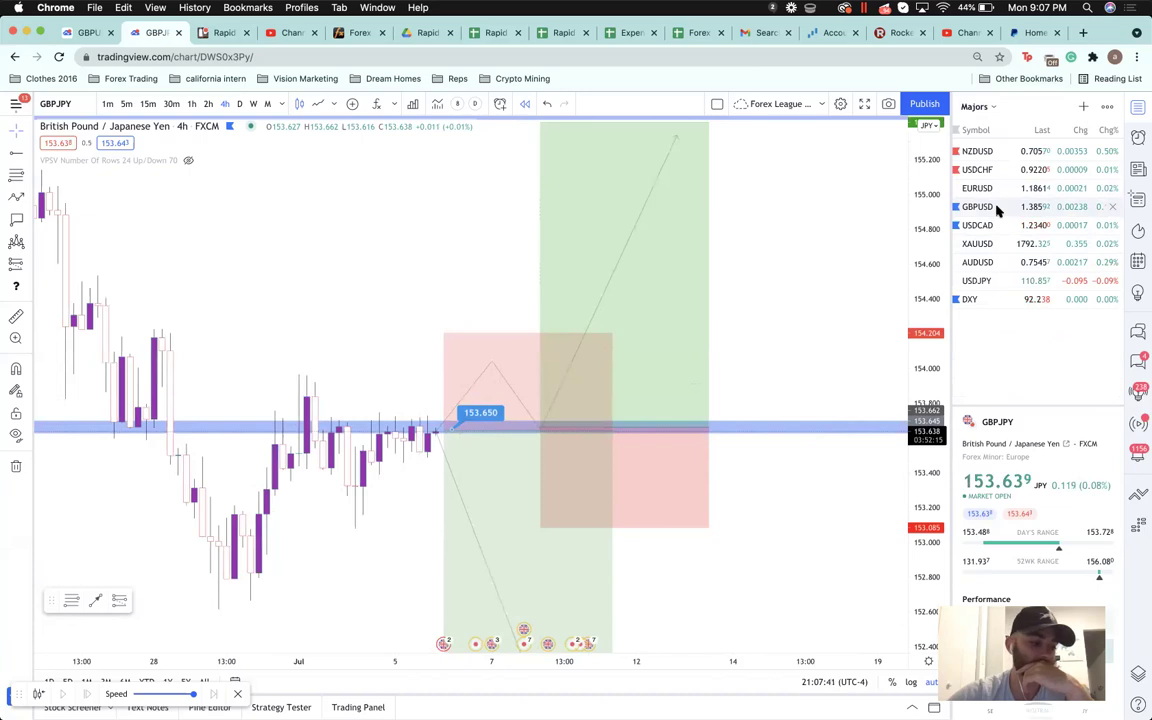
pyautogui.click(997, 208)
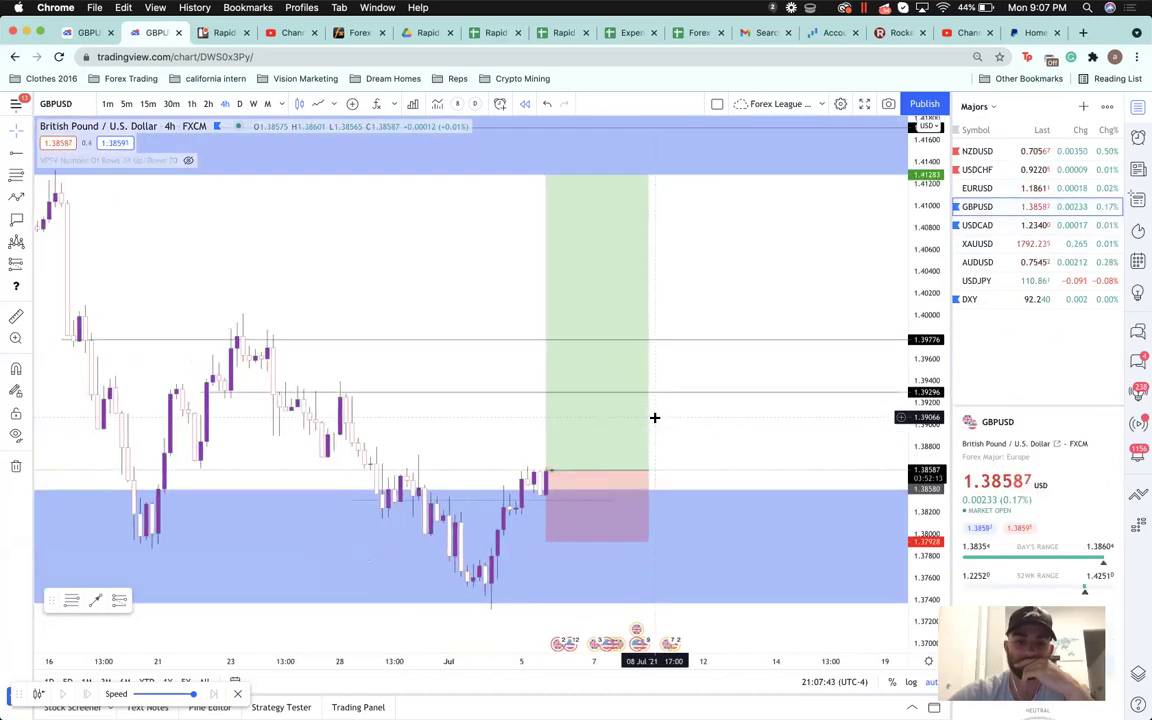
# - Try the long position's target at the 1.39296 line, and return it to the upper zone's lower edge at about 1.41288
pyautogui.click(634, 314)
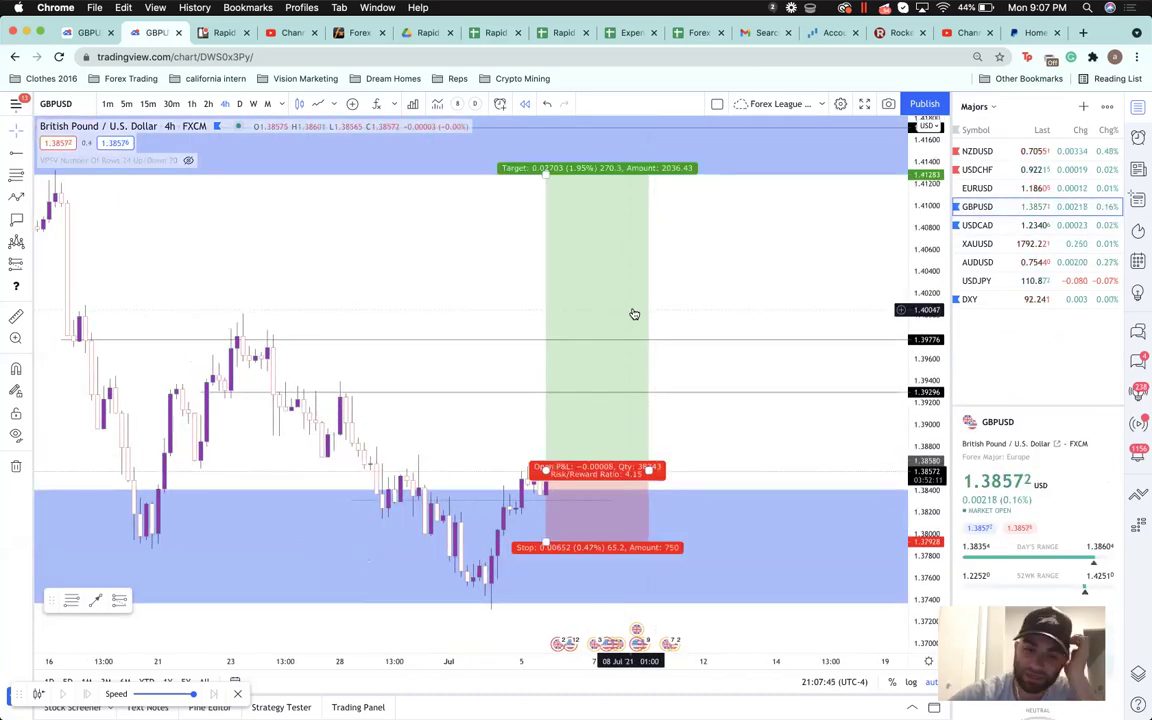
pyautogui.moveTo(545, 170); pyautogui.dragTo(564, 390)
pyautogui.moveTo(564, 392); pyautogui.dragTo(580, 168)
pyautogui.click(727, 489)
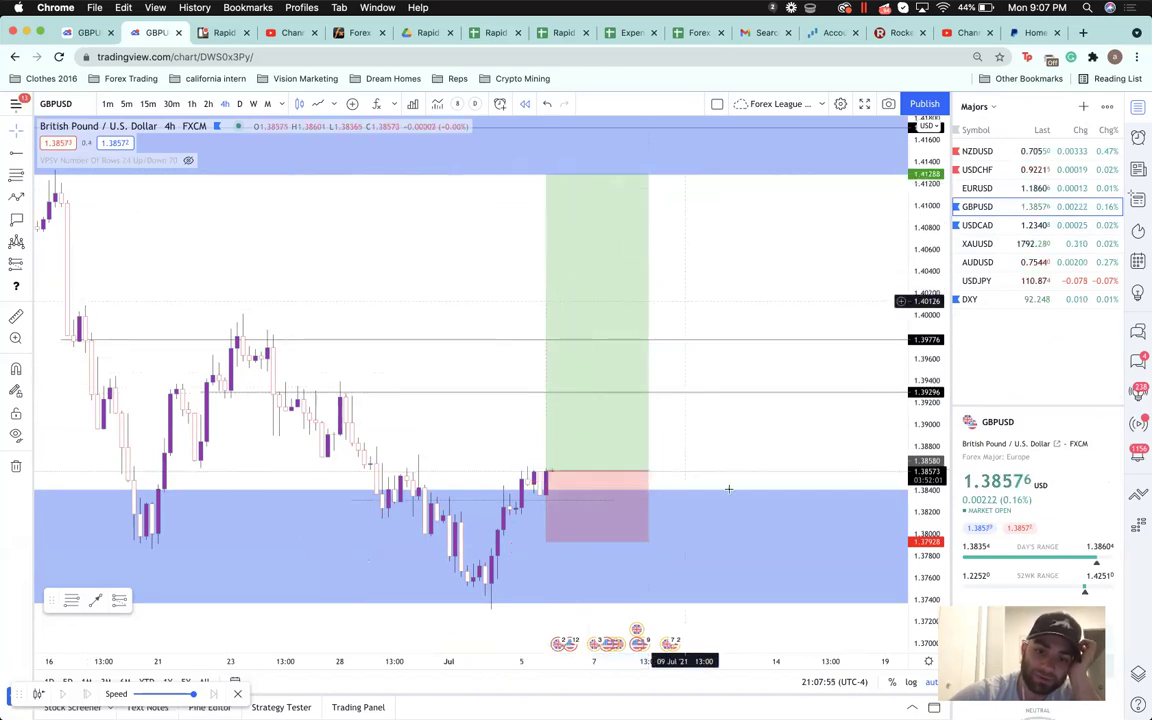
# - Open the NZDUSD chart and review its marked zones, retracement levels and long and short positions
pyautogui.click(977, 151)
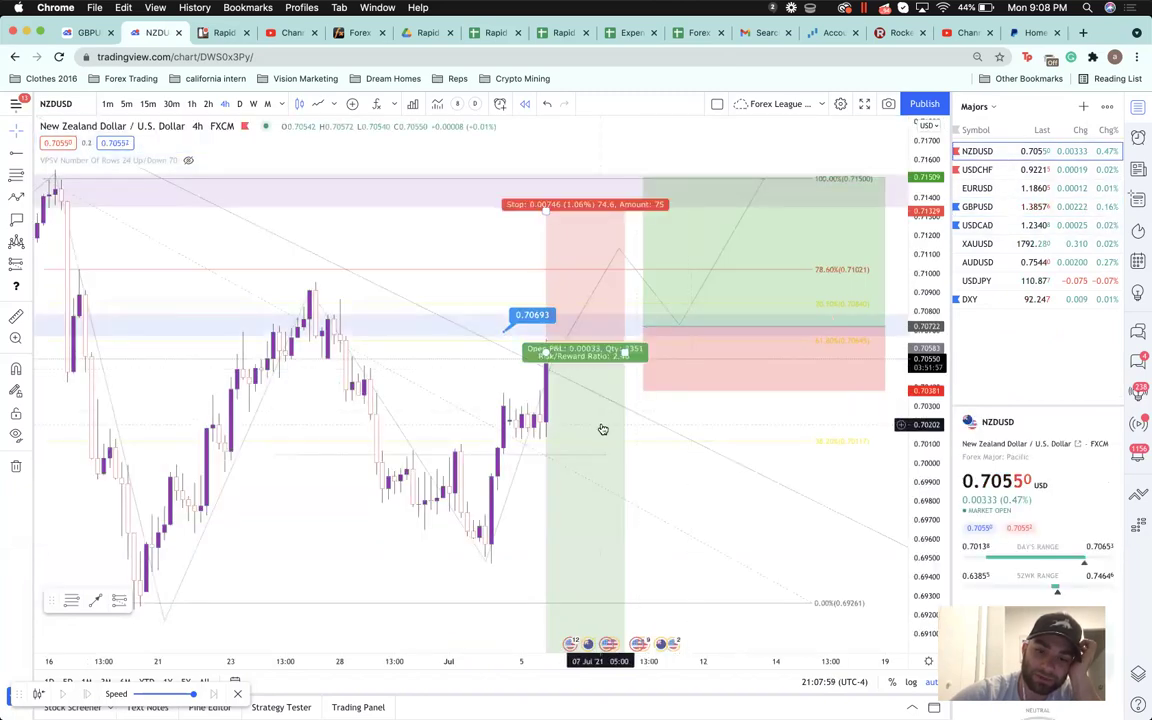
pyautogui.scroll(-3, 600, 428)
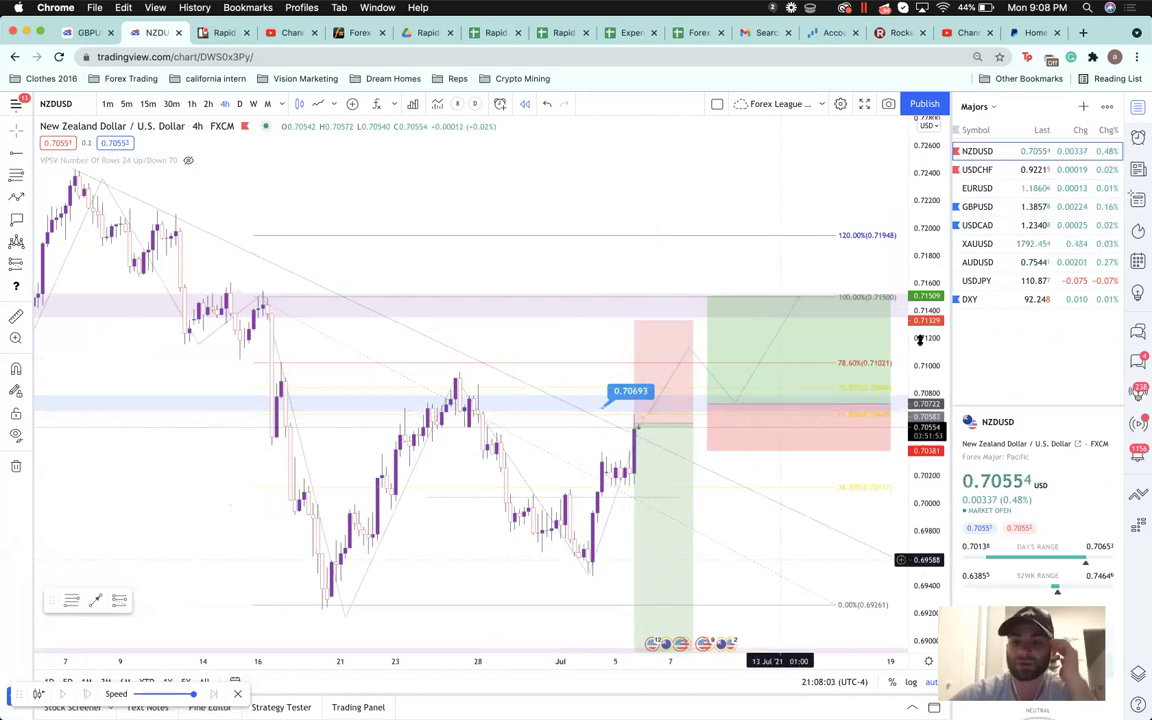
# - Open the USDCHF chart and review its retracement levels and its long and short positions
pyautogui.click(993, 169)
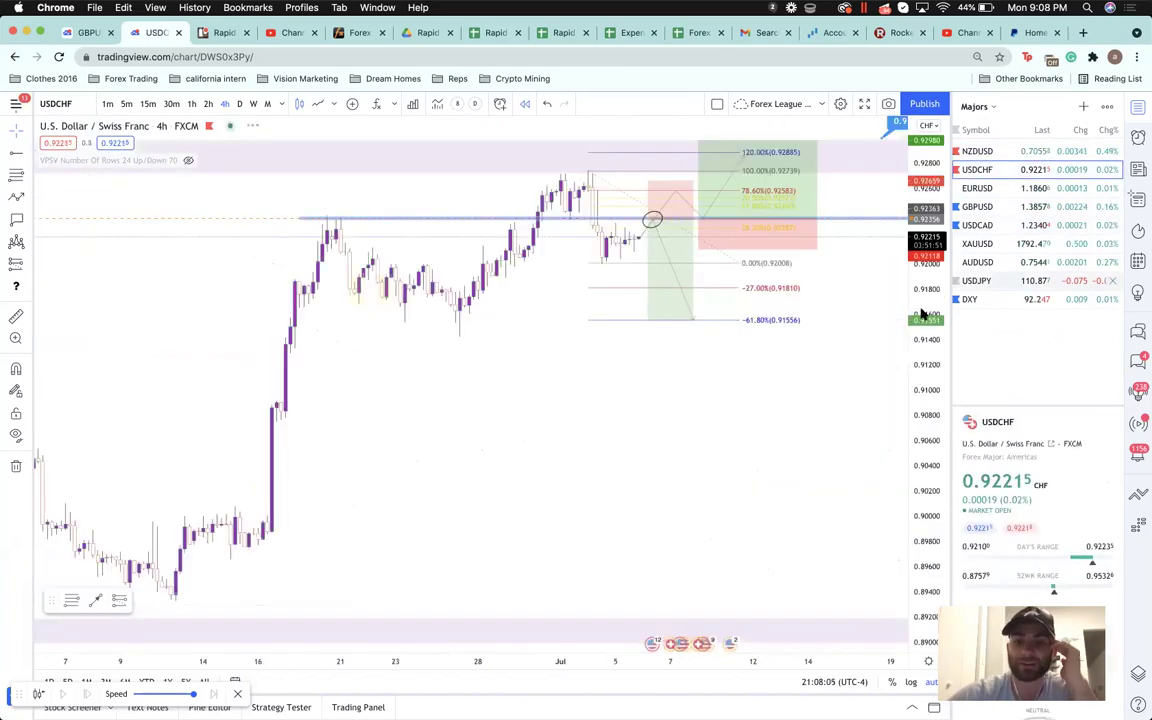
pyautogui.click(993, 106)
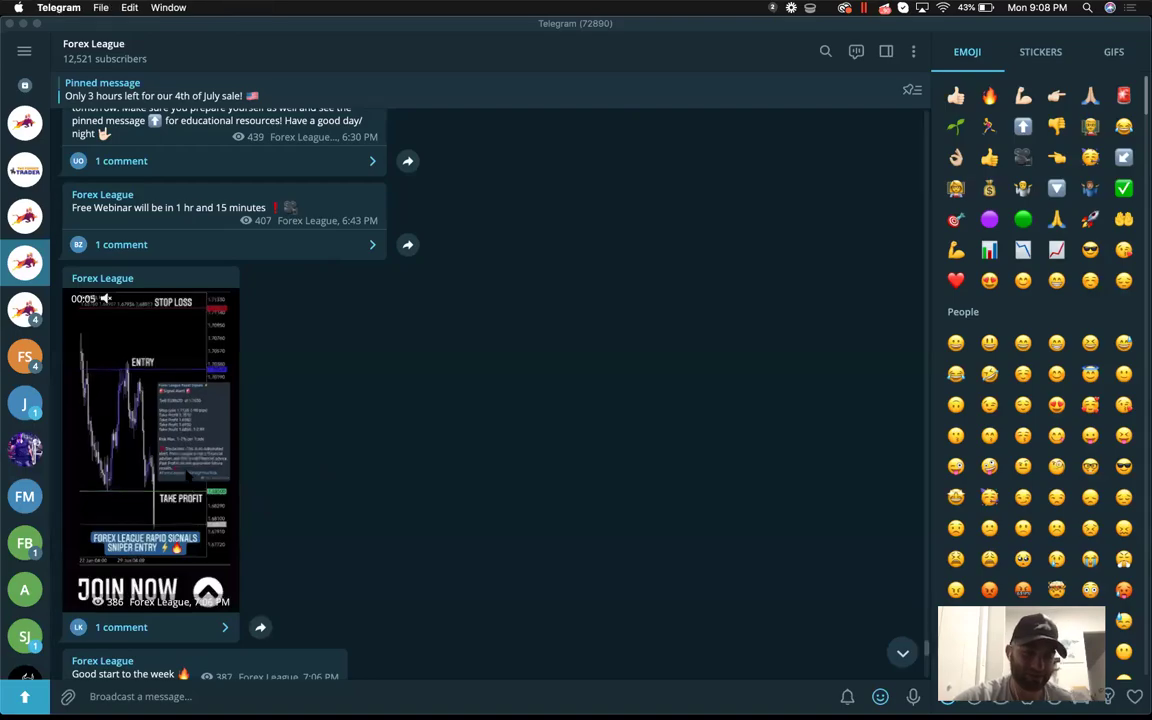
# - In Telegram, view the EURNZD signal video posted in the Forex League channel and close it
pyautogui.click(180, 420)
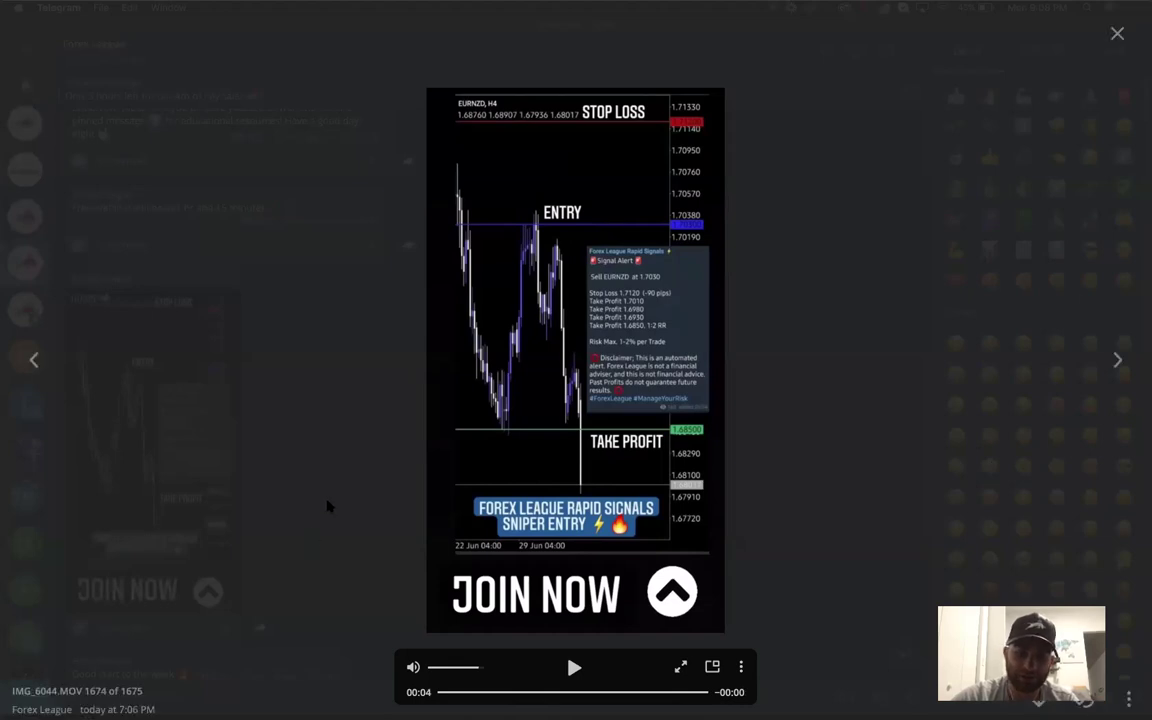
pyautogui.click(350, 465)
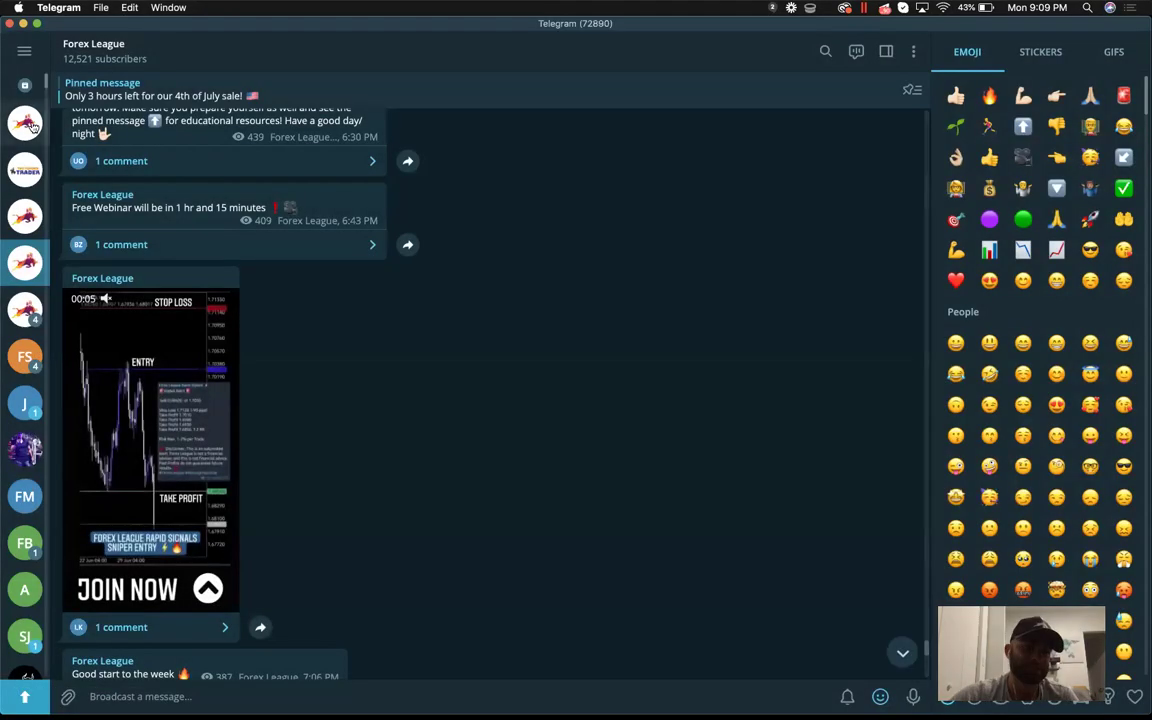
# - Open the Forex League Rapid Signals channel and review the July 5 signal alerts
pyautogui.click(25, 114)
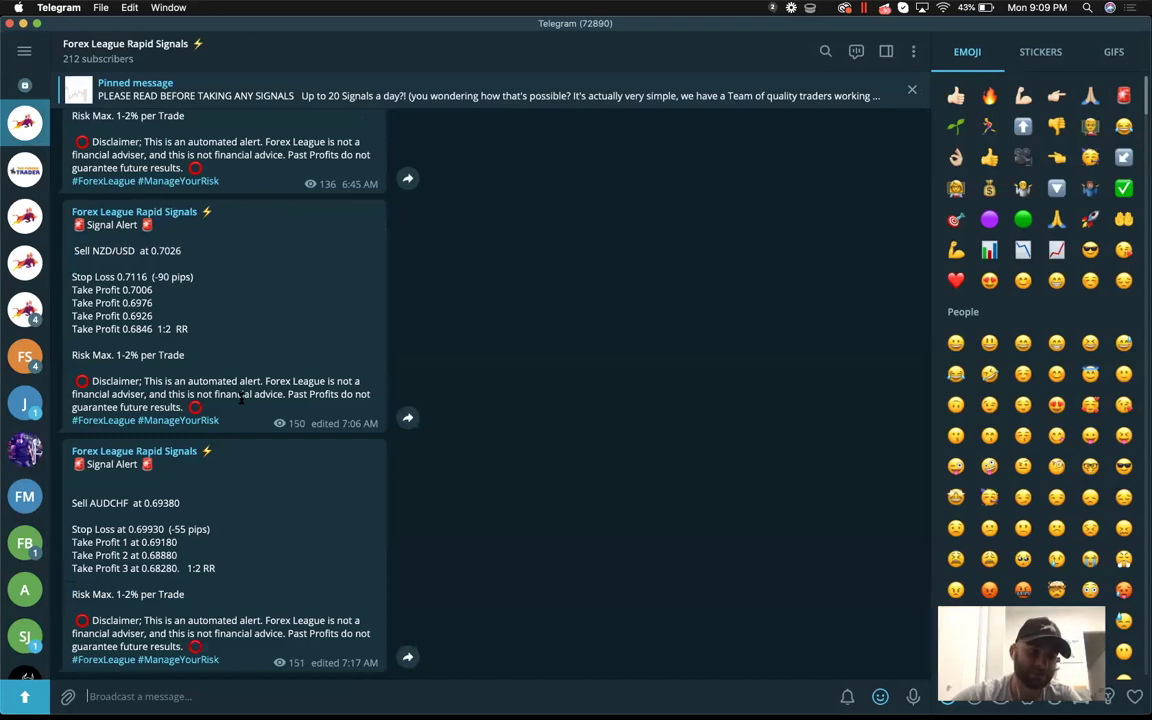
pyautogui.scroll(5, 185, 362)
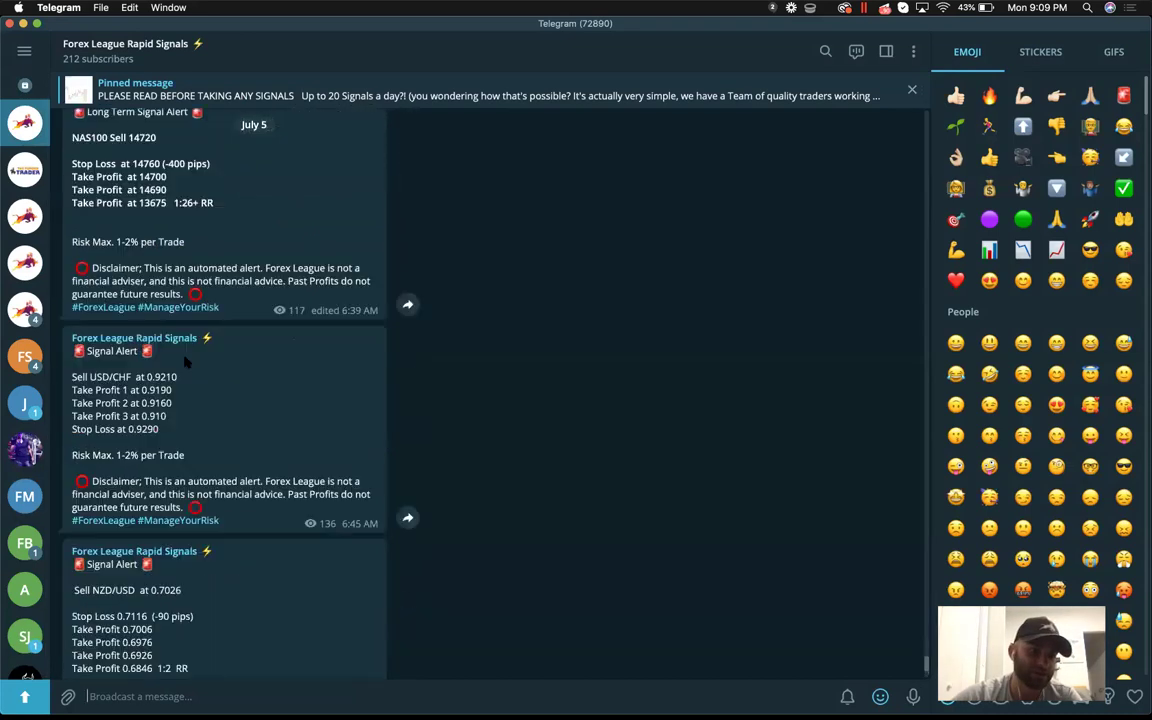
pyautogui.scroll(5, 185, 362)
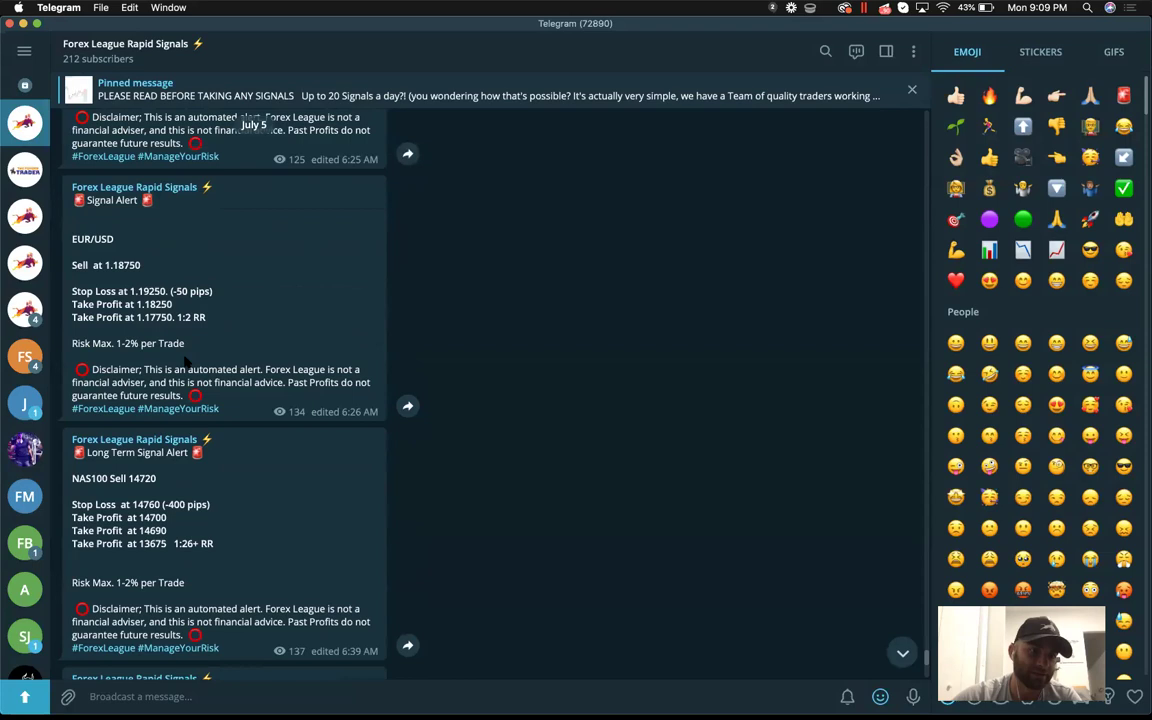
pyautogui.scroll(2, 185, 362)
pyautogui.scroll(7, 208, 483)
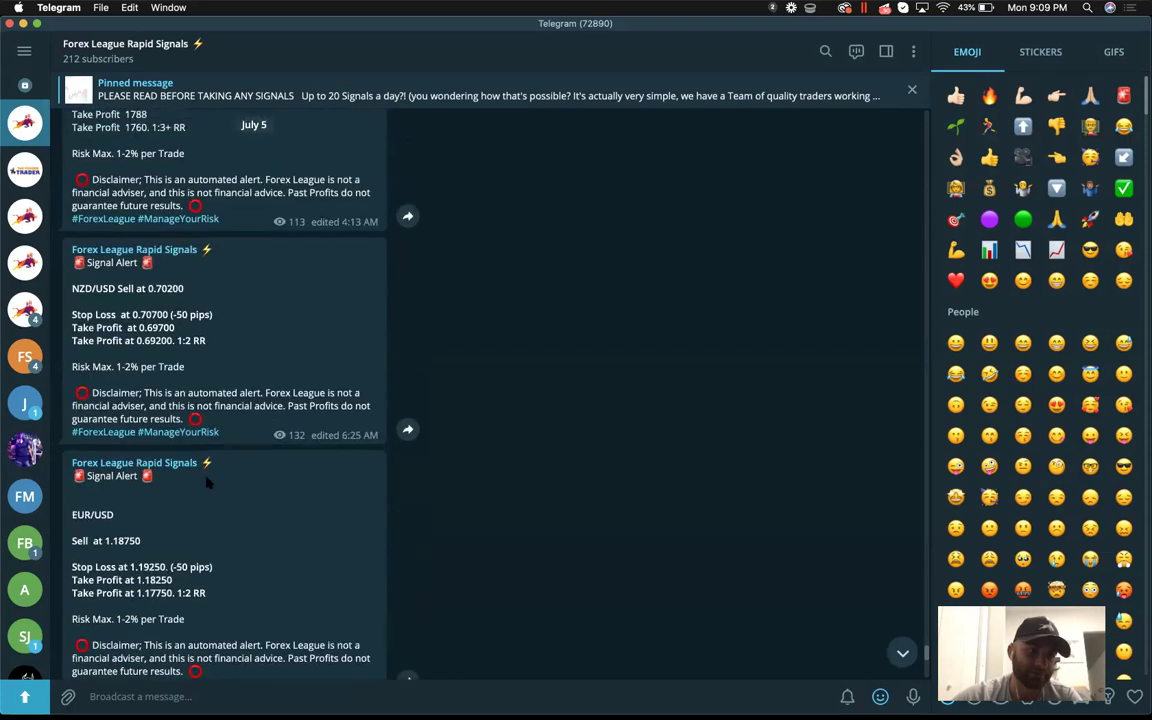
pyautogui.scroll(9, 208, 483)
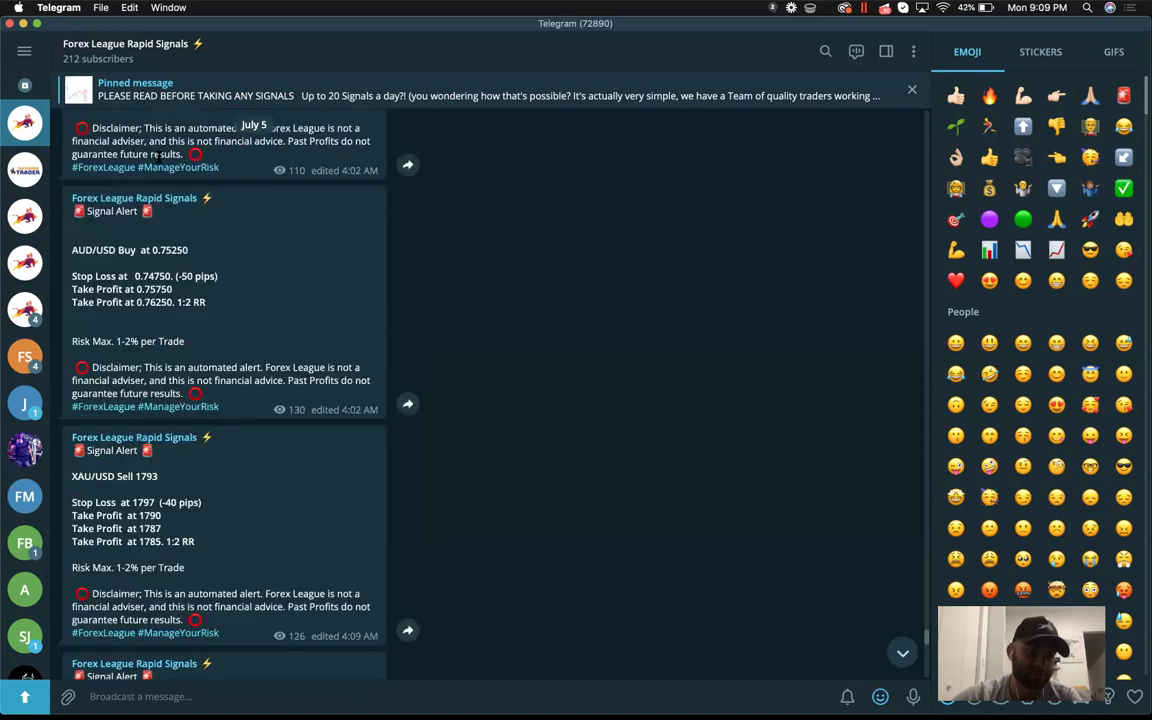
pyautogui.scroll(-15, 133, 278)
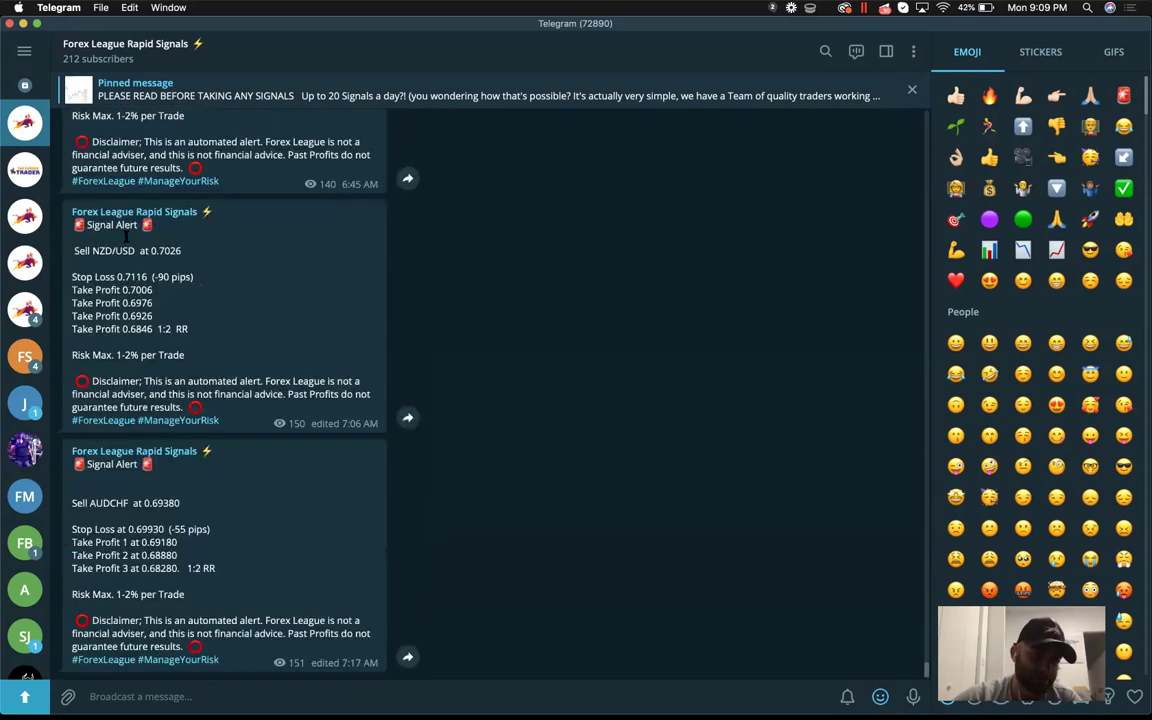
# - Search the Rapid Signals messages for "eurnzd" and open the sell alert at 1.7030 dated 30.06.21
pyautogui.click(827, 52)
pyautogui.write('eurnzd')
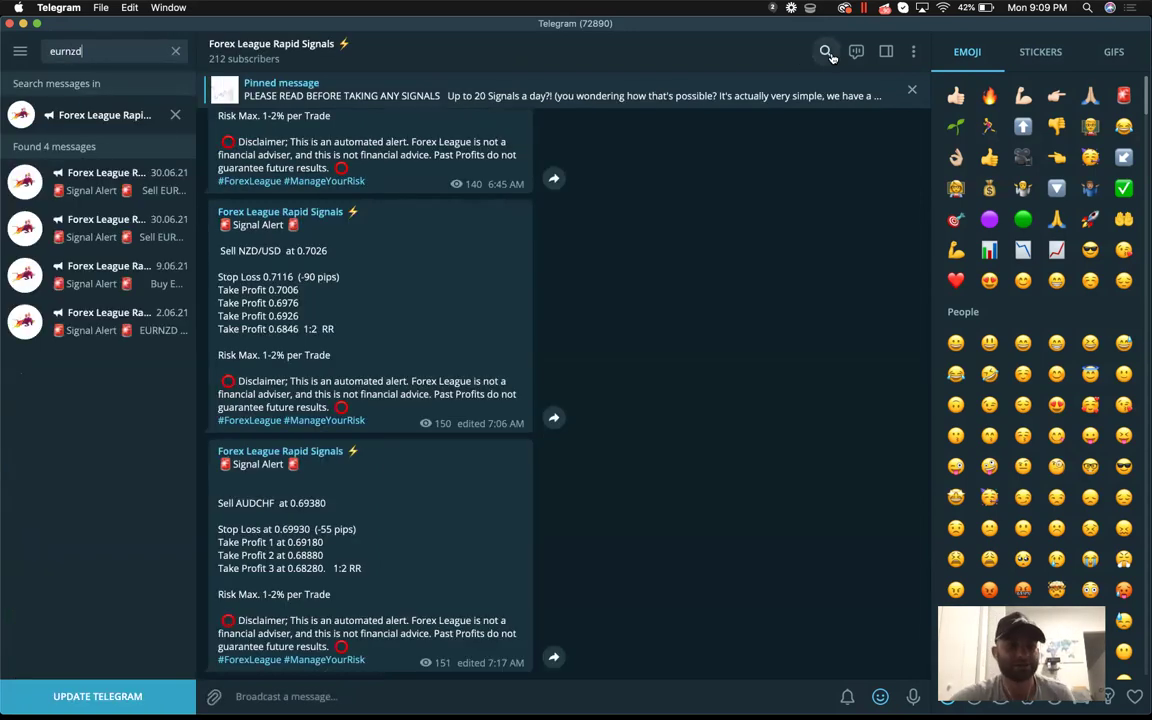
pyautogui.click(163, 195)
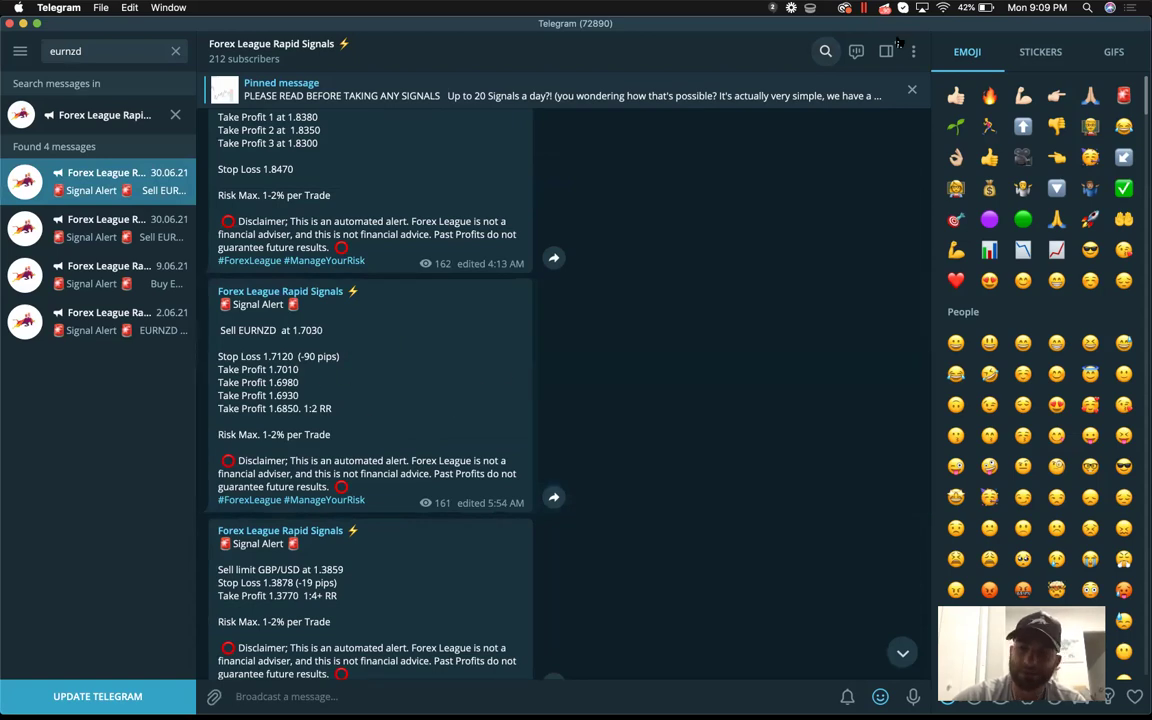
pyautogui.click(1033, 6)
pyautogui.click(872, 102)
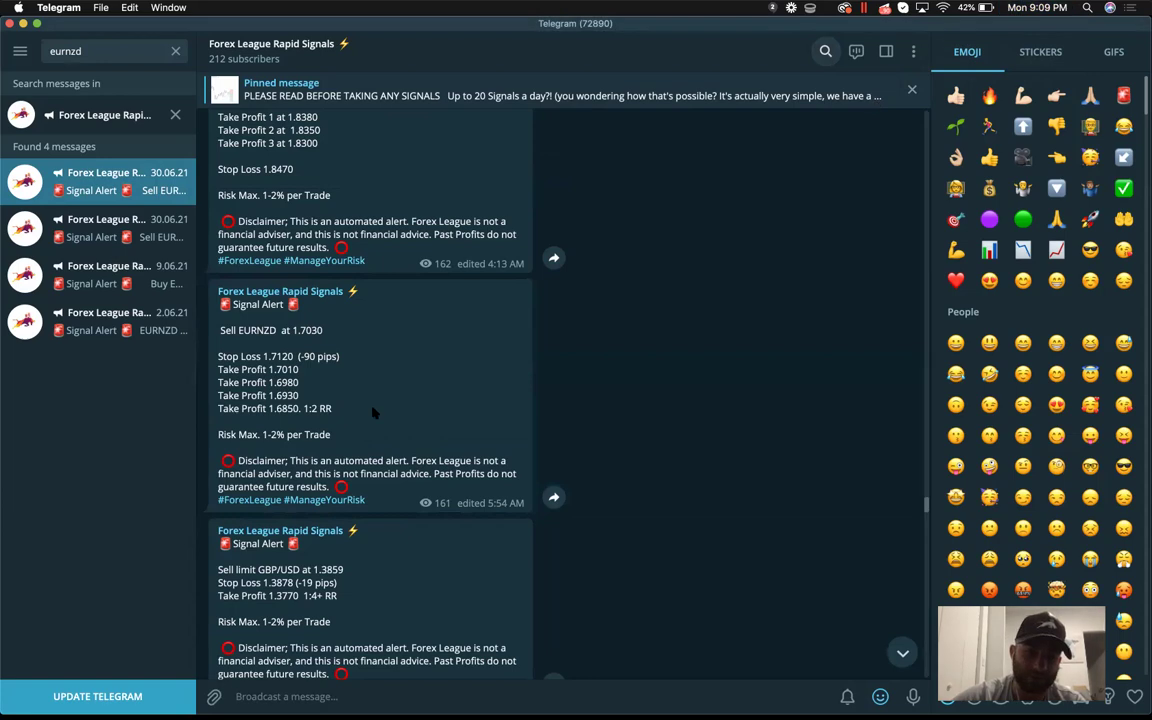
# - Review the signal alerts from the EURNZD one up to the most recent, and close the message search
pyautogui.scroll(-1, 373, 411)
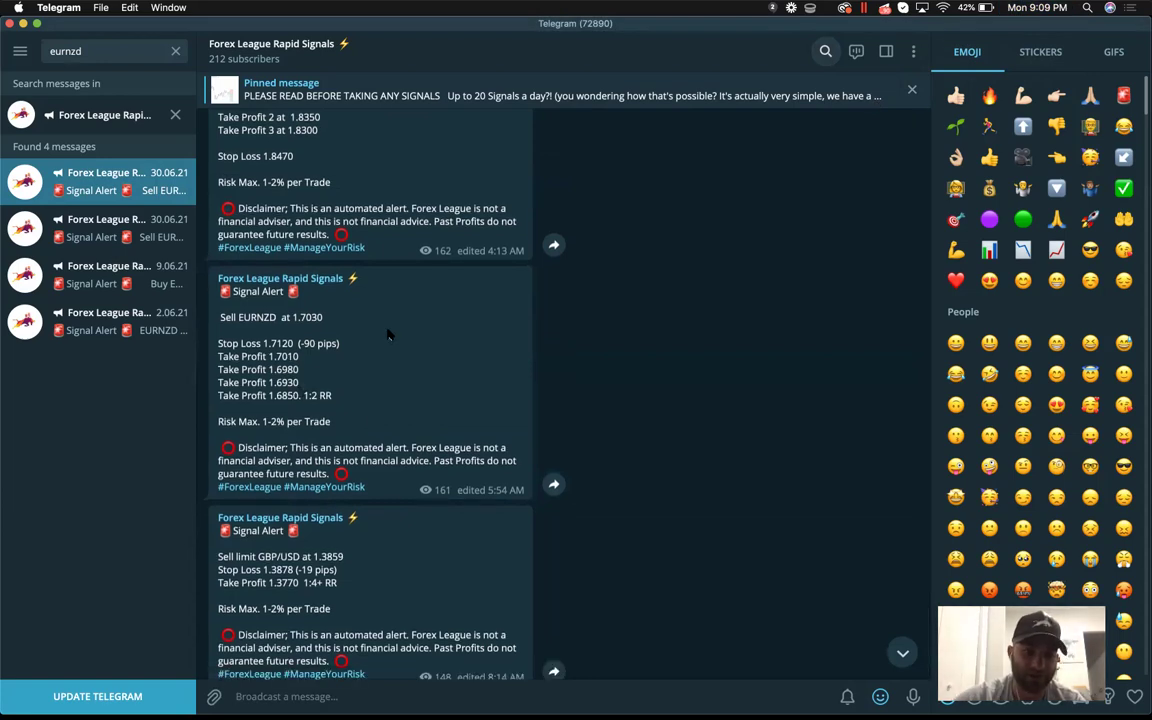
pyautogui.scroll(-10, 382, 437)
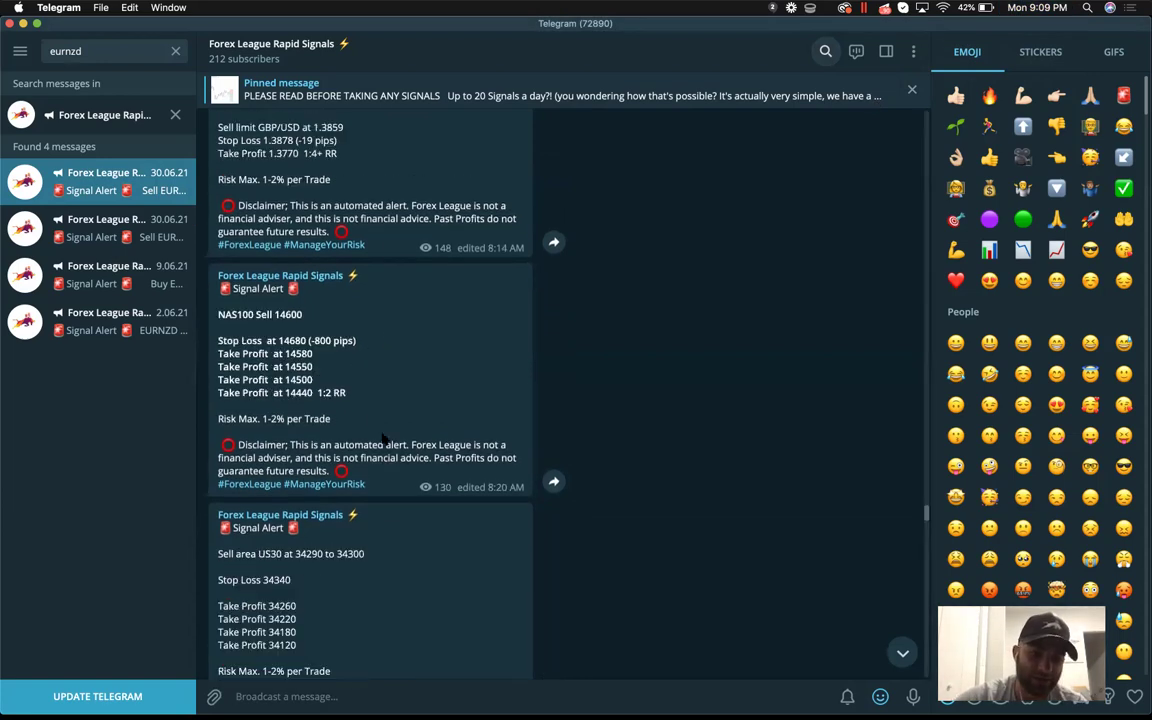
pyautogui.scroll(-10, 382, 440)
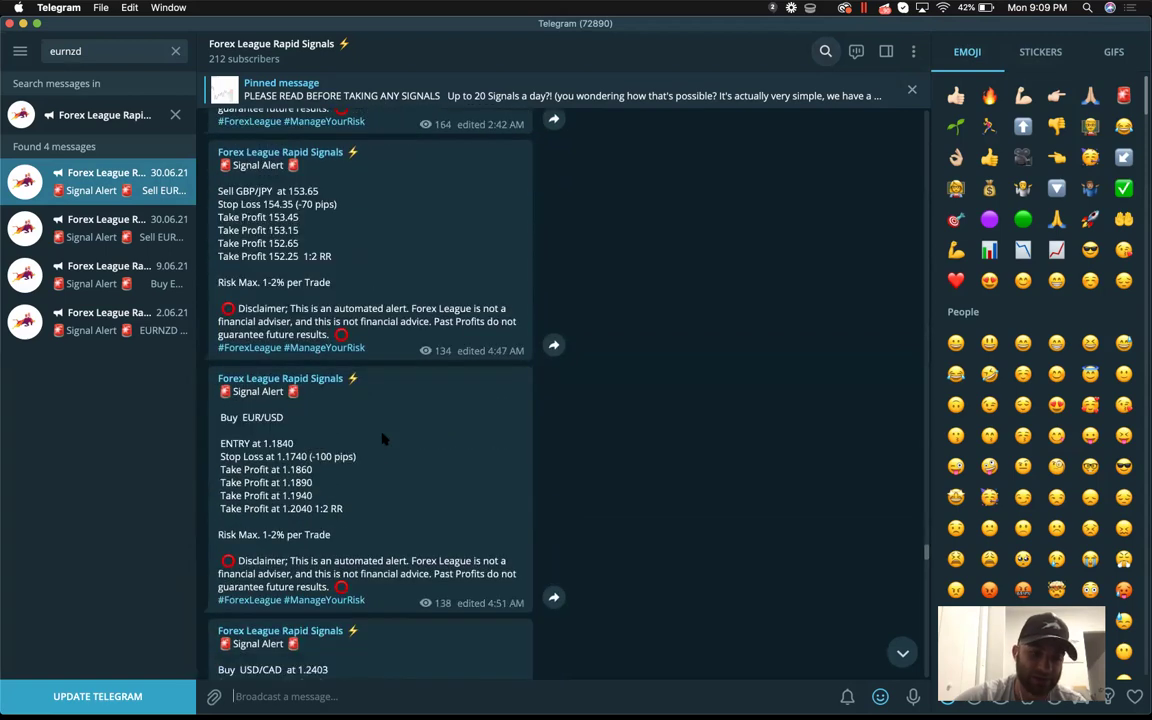
pyautogui.scroll(-3, 382, 437)
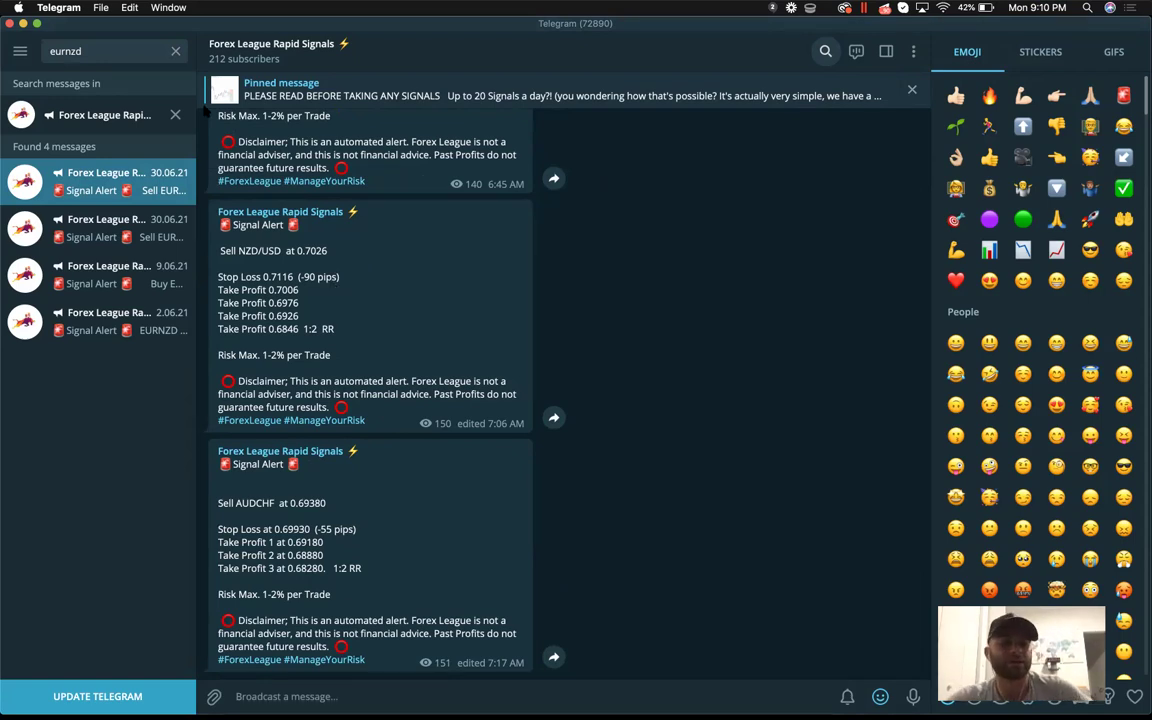
pyautogui.click(174, 51)
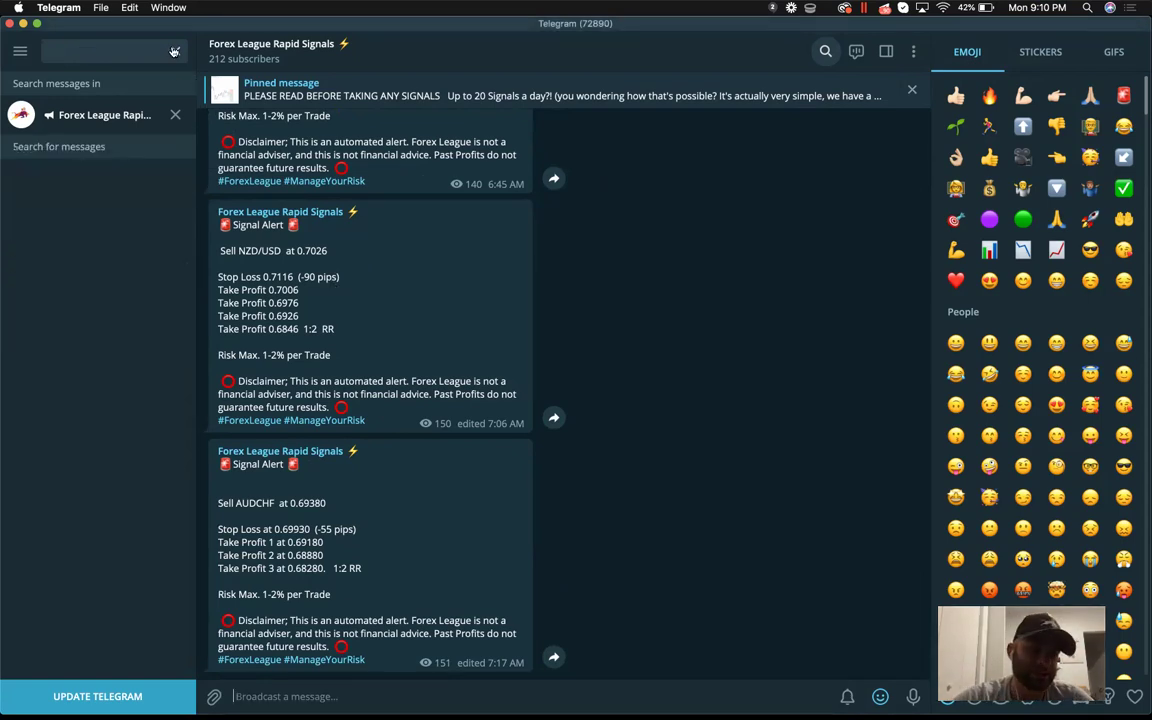
pyautogui.click(175, 115)
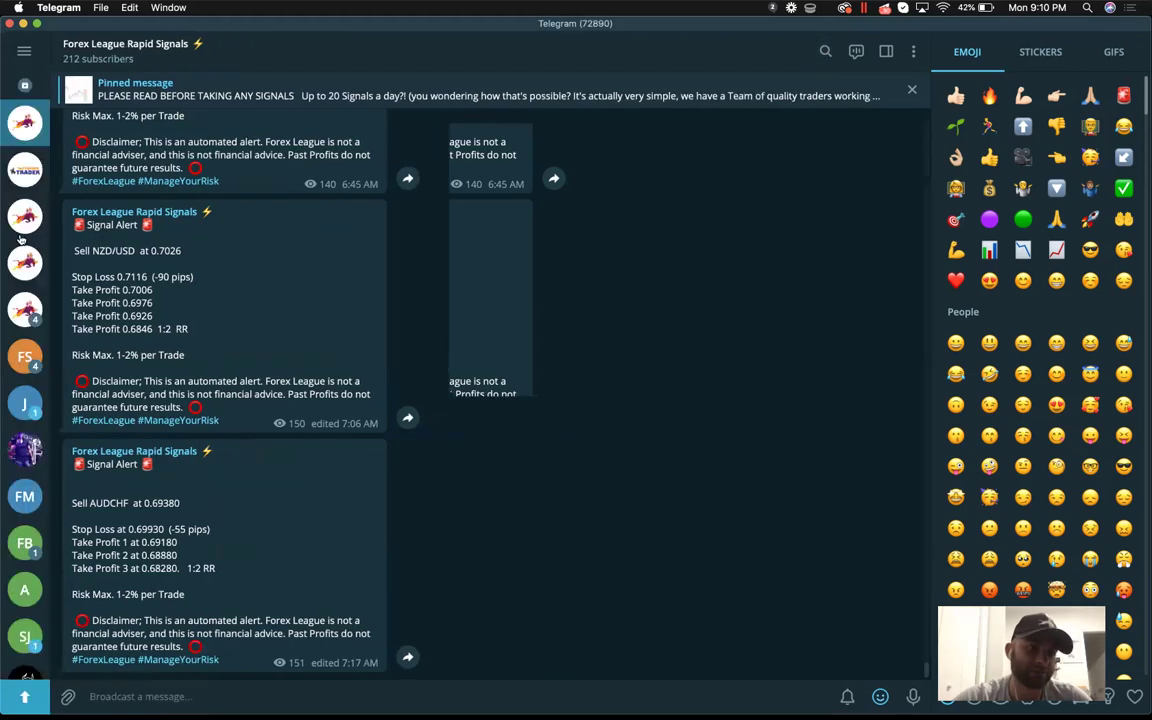
# - Return to the Forex League channel and view its pinned 4th of July sale message
pyautogui.click(25, 262)
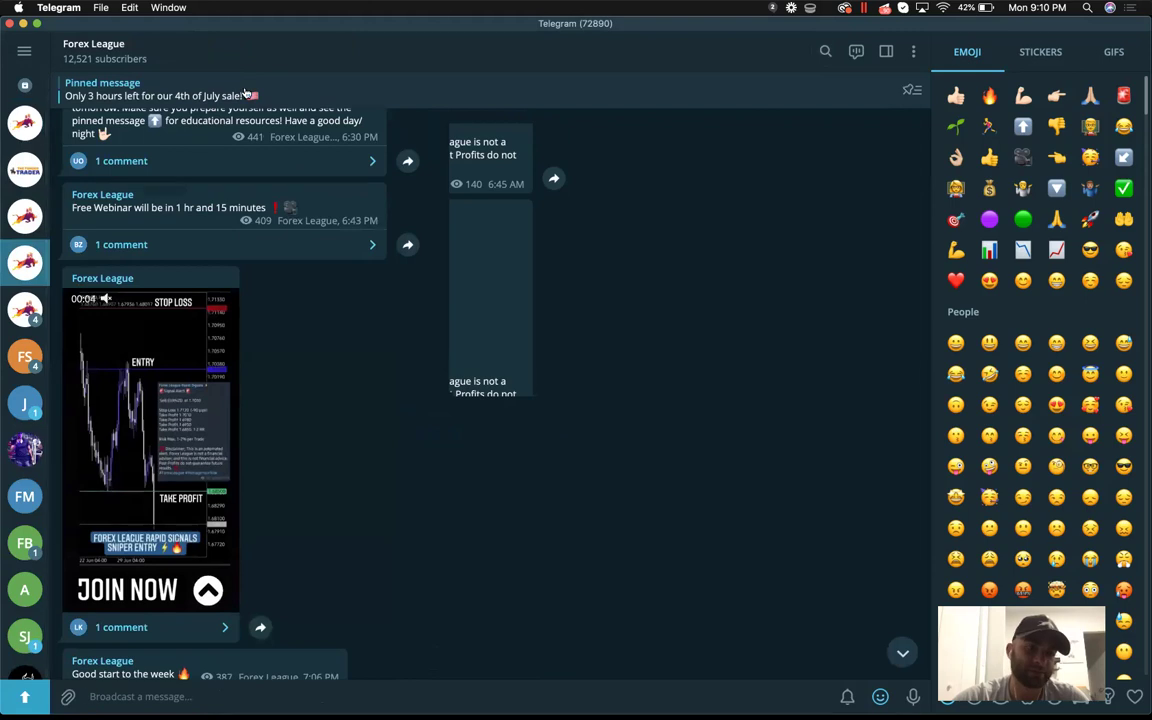
pyautogui.click(245, 92)
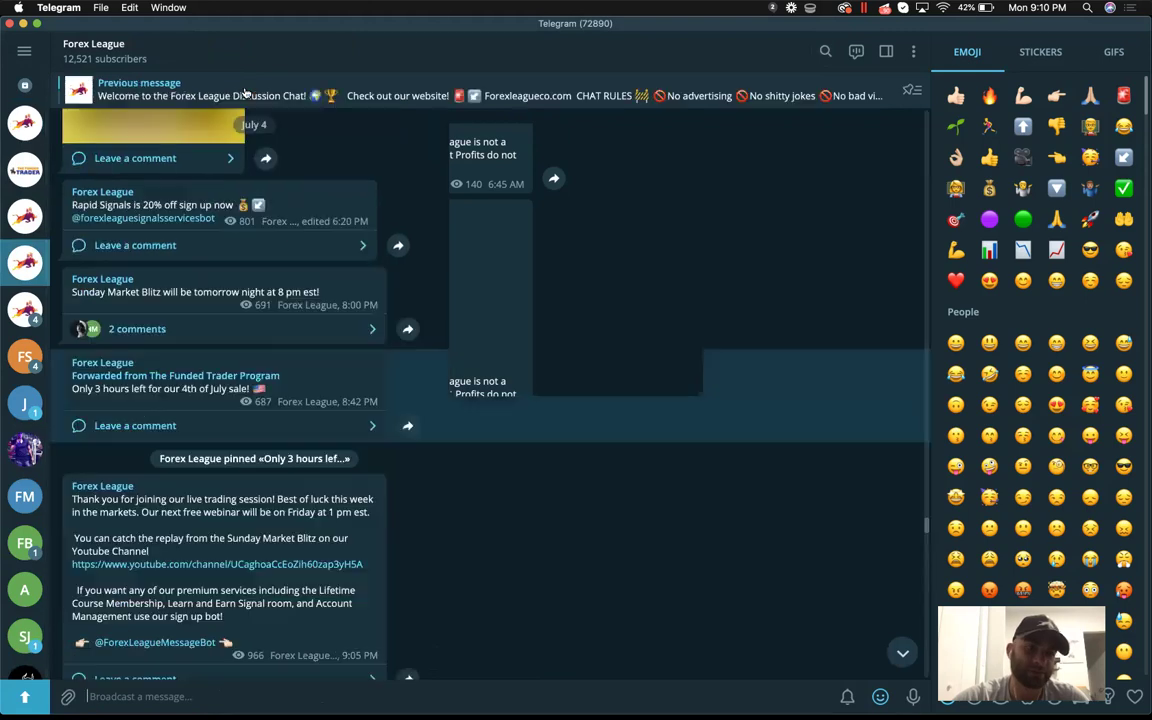
pyautogui.rightClick(329, 371)
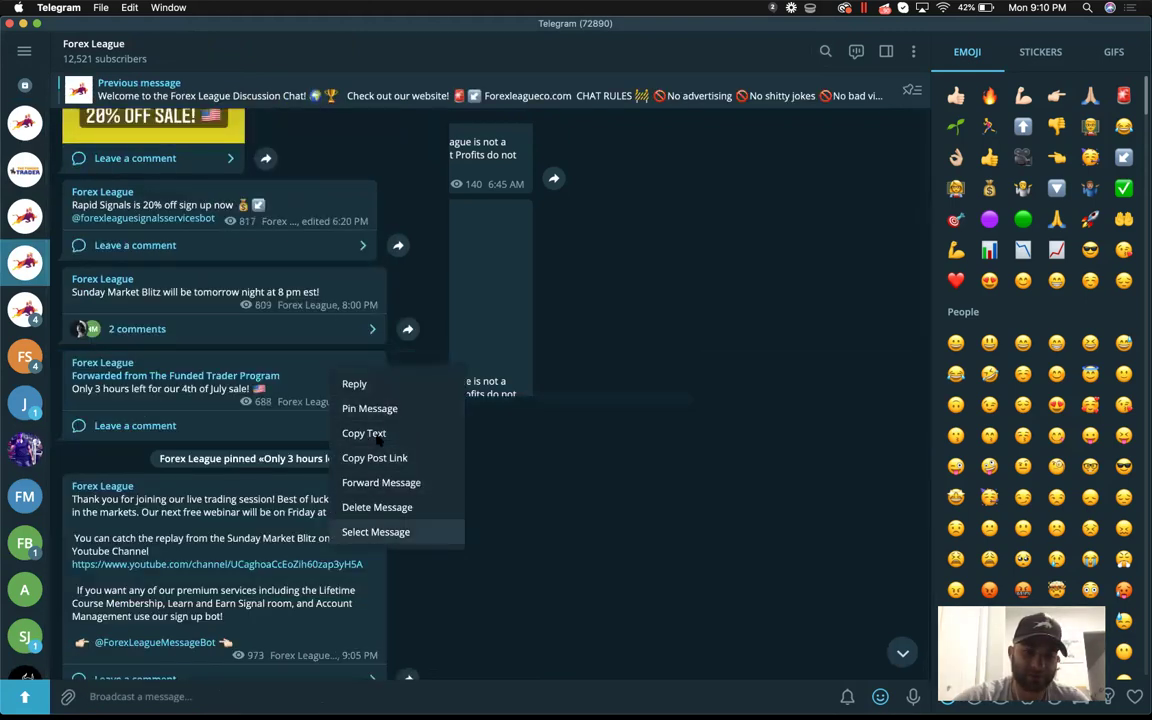
pyautogui.click(491, 463)
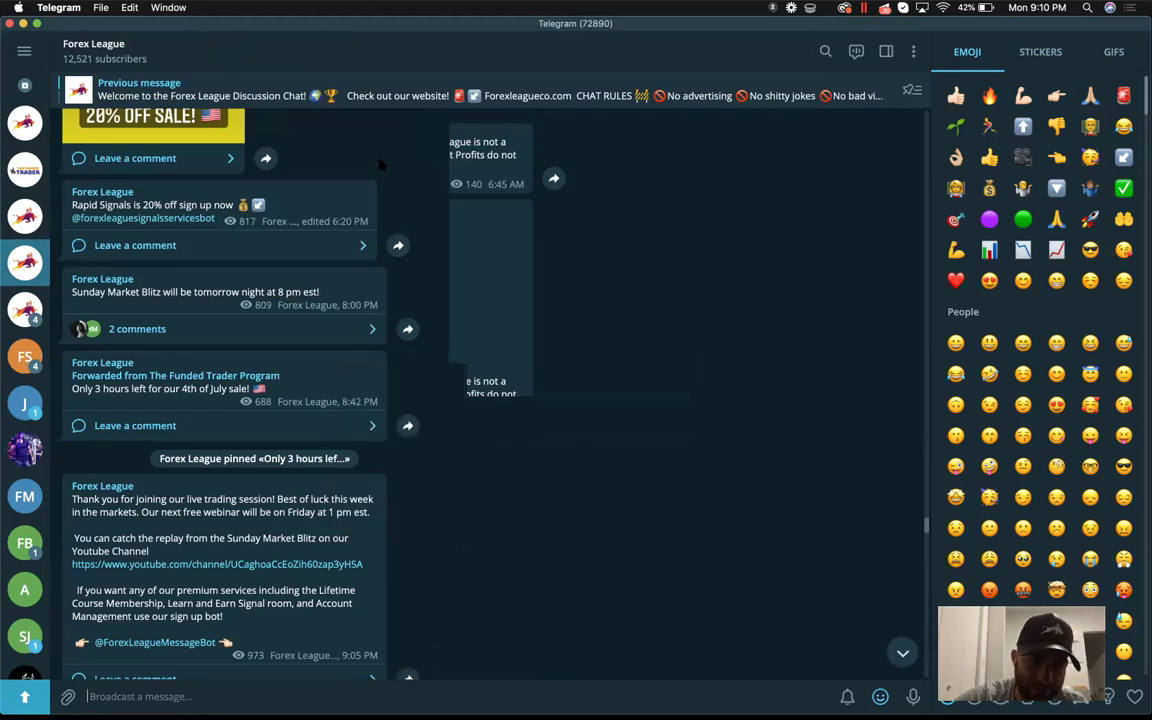
# - Open the pinned welcome message and review its lists of free and premium services
pyautogui.click(323, 98)
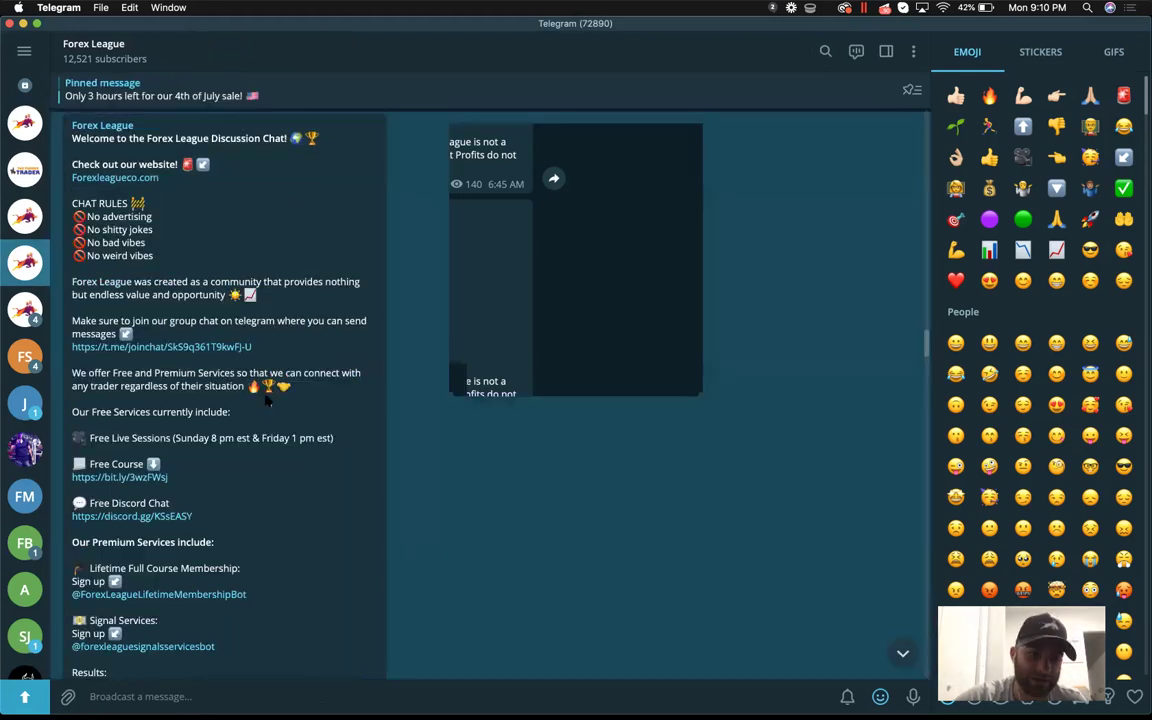
pyautogui.scroll(-5, 267, 400)
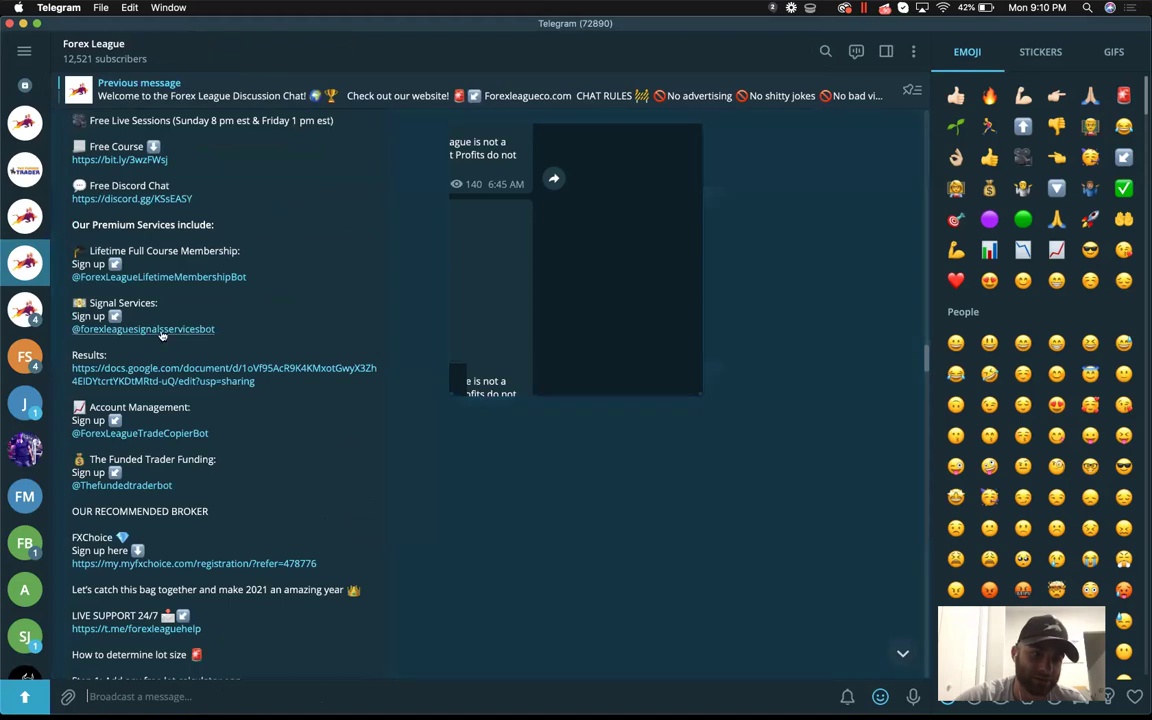
# - View the Forex League Signals Services bot and the Learn and Earn Signal Room, and return to the Forex League channel
pyautogui.click(25, 170)
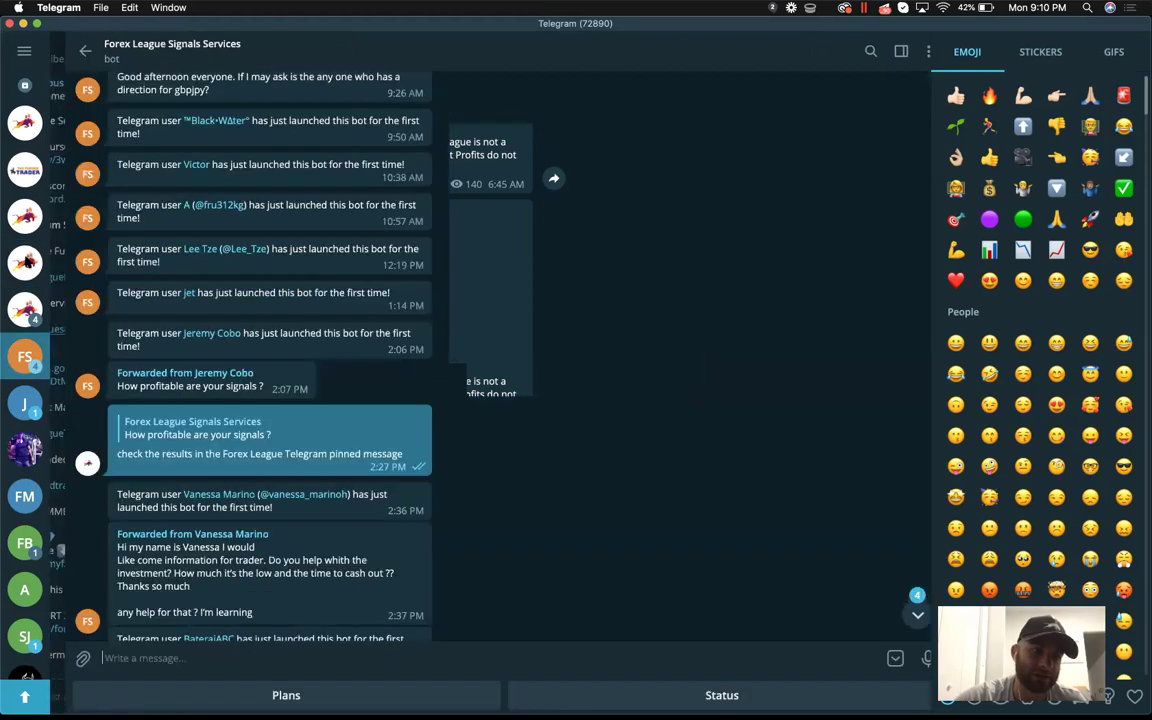
pyautogui.click(22, 212)
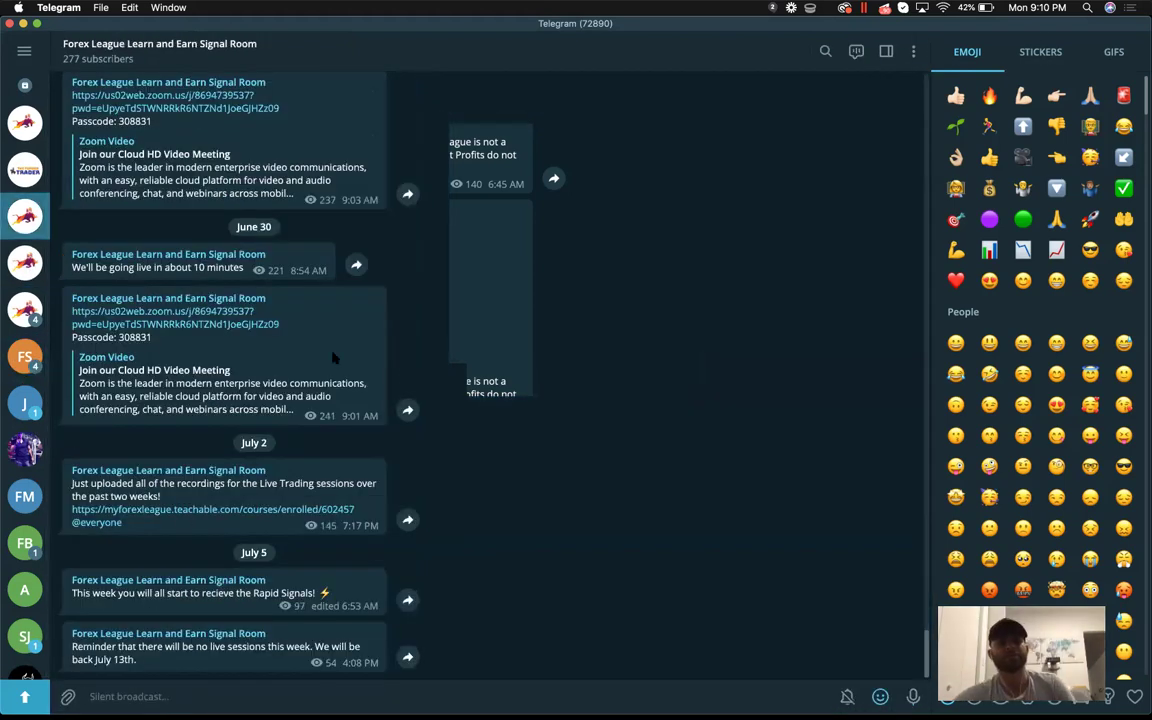
pyautogui.click(28, 264)
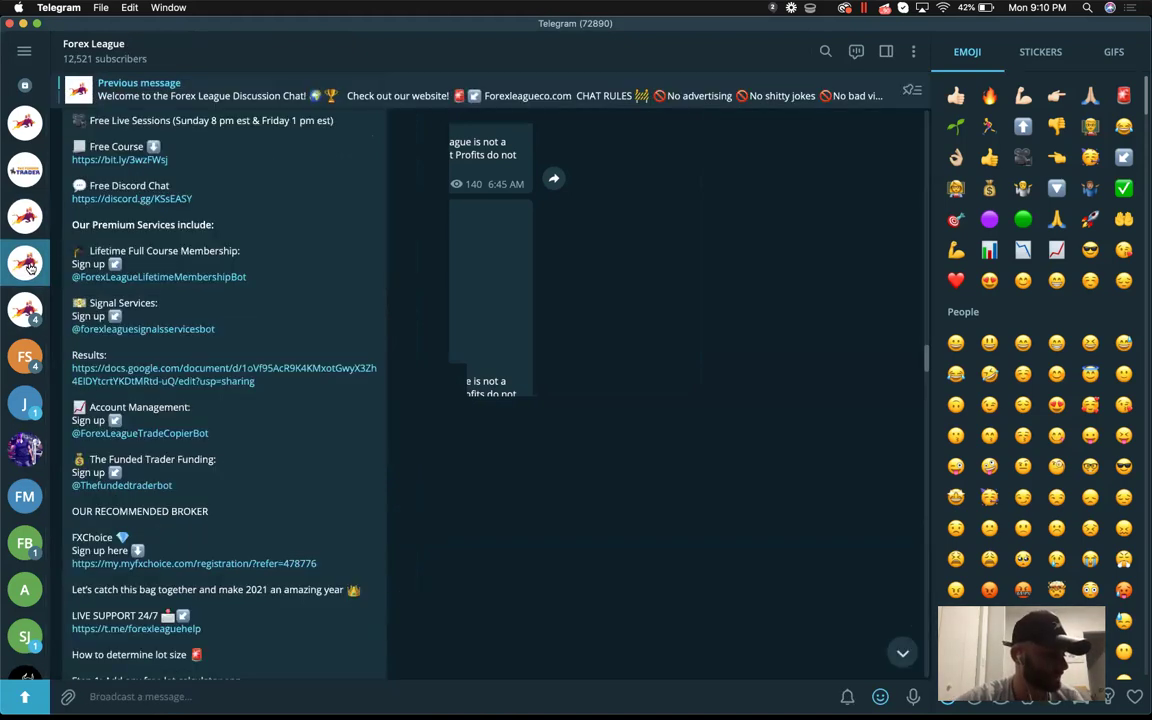